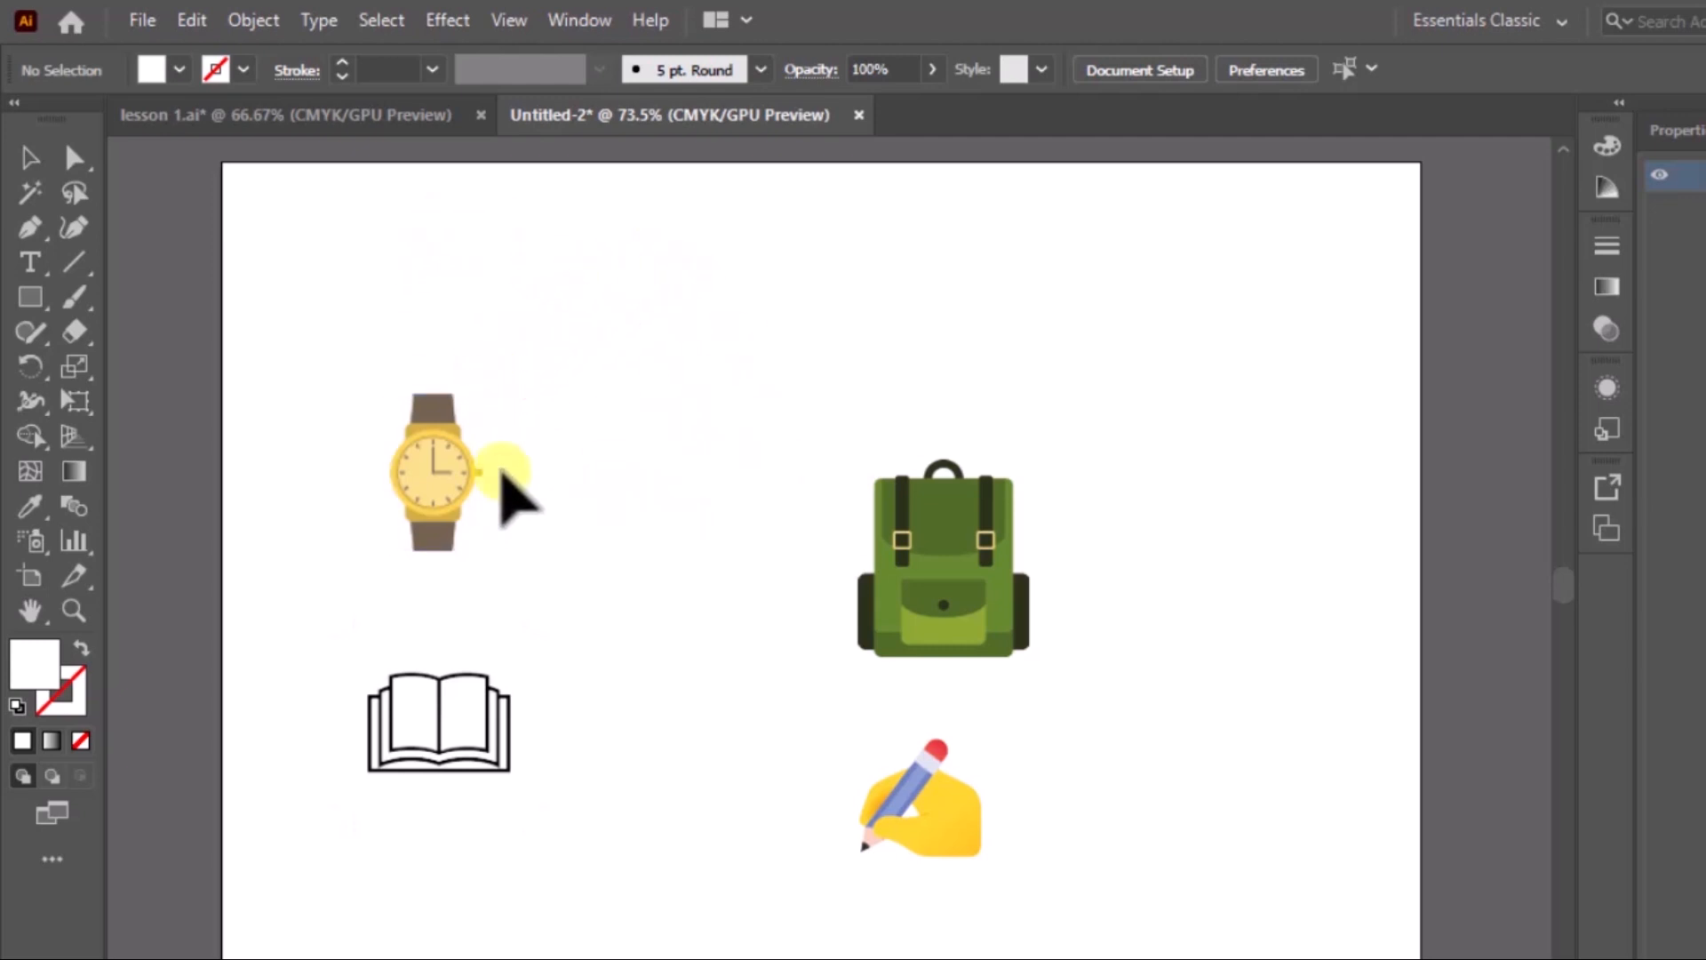
Step: Spread the backpack, writing hand, book and watch images apart so each sits near its own corner of the artboard
{"action": "left_click_drag", "start_coordinate": [947, 609], "coordinate": [1216, 444]}
{"action": "left_click", "coordinate": [1000, 737]}
{"action": "left_click_drag", "start_coordinate": [975, 795], "coordinate": [1182, 726]}
{"action": "left_click", "coordinate": [679, 687]}
{"action": "left_click_drag", "start_coordinate": [416, 760], "coordinate": [551, 792]}
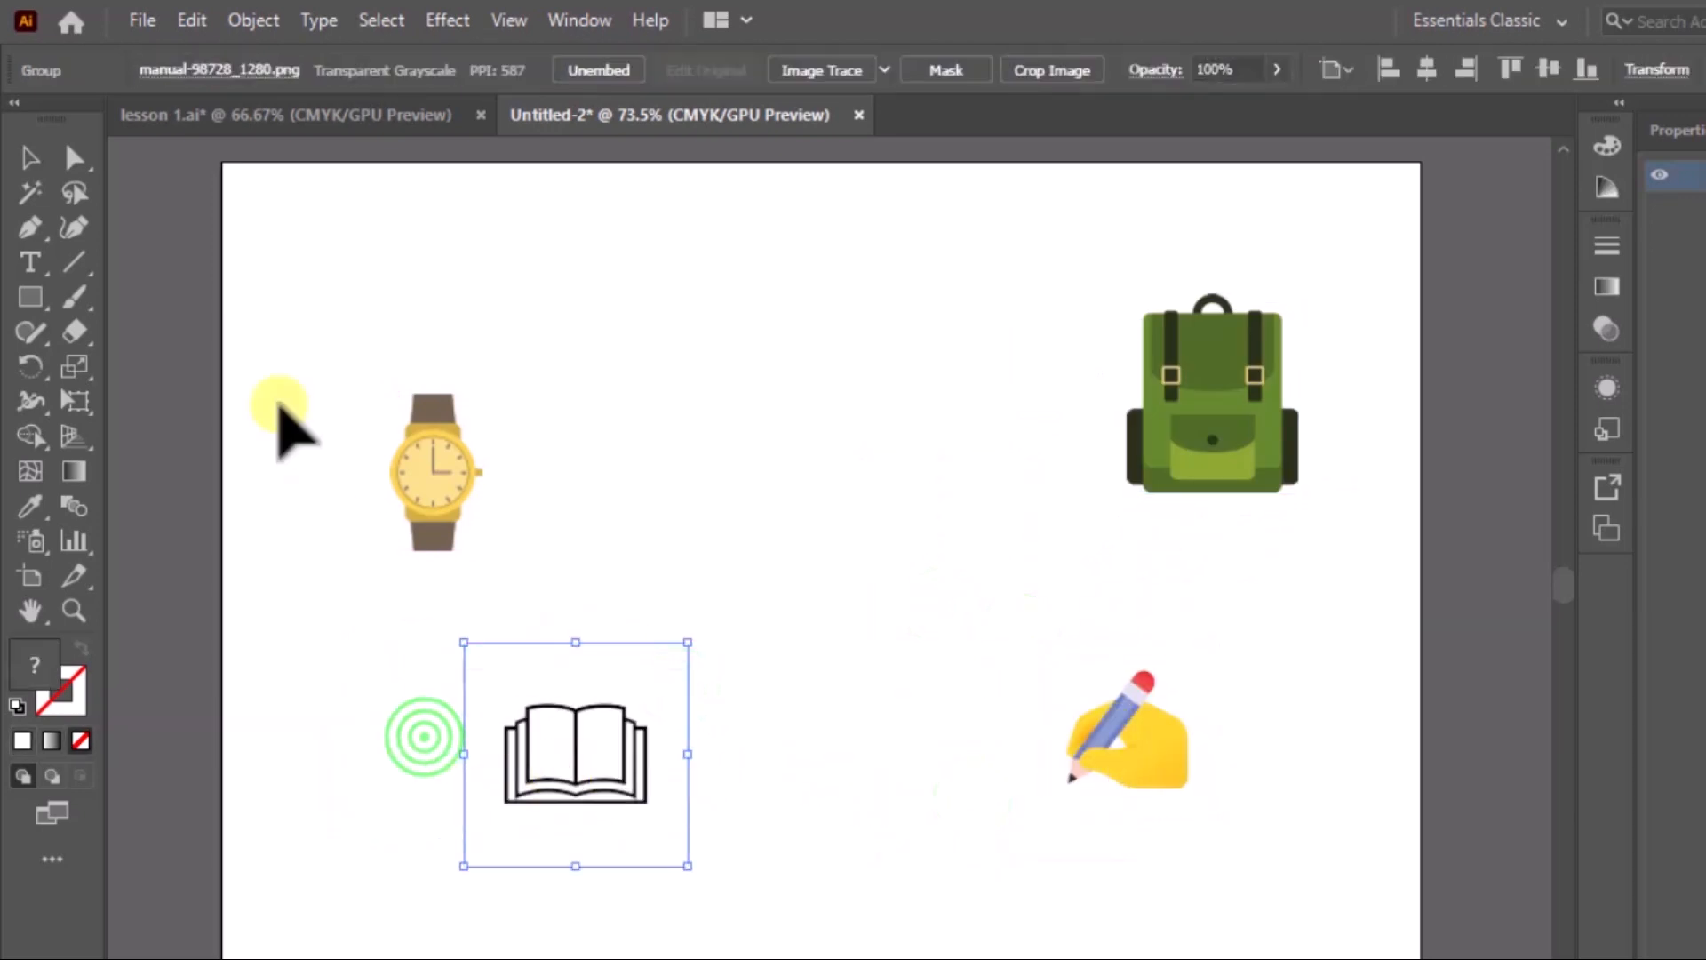
{"action": "left_click_drag", "start_coordinate": [424, 444], "coordinate": [555, 340]}
{"action": "left_click", "coordinate": [774, 495]}
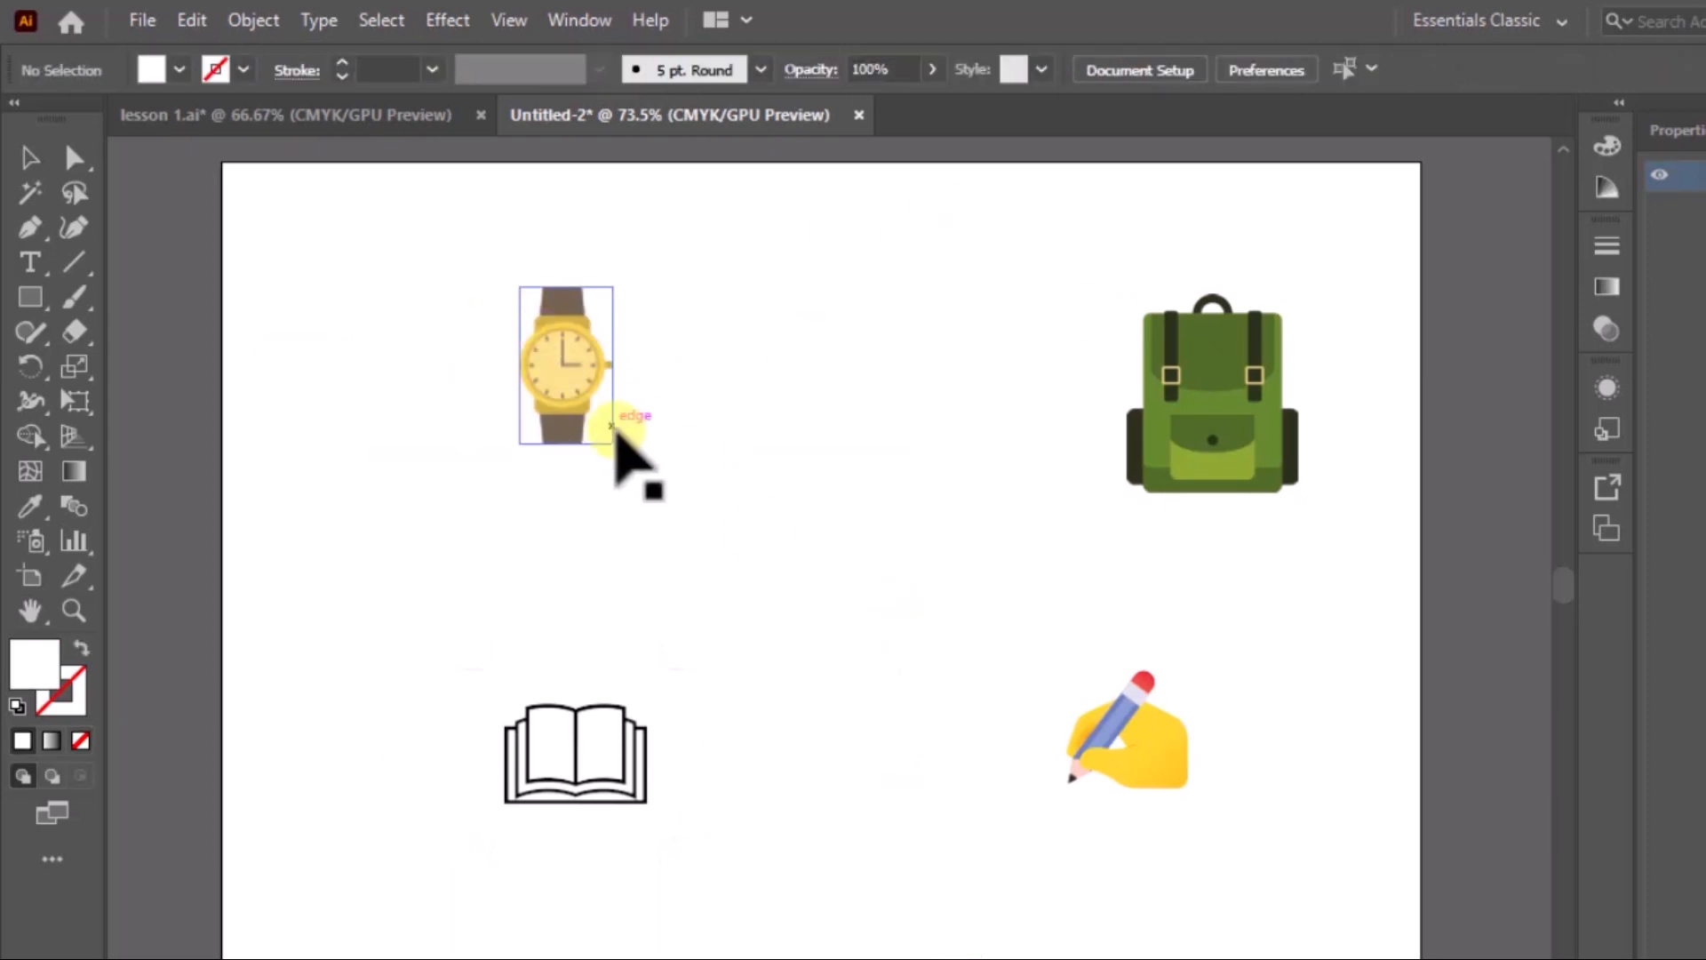
{"action": "left_click", "coordinate": [587, 378]}
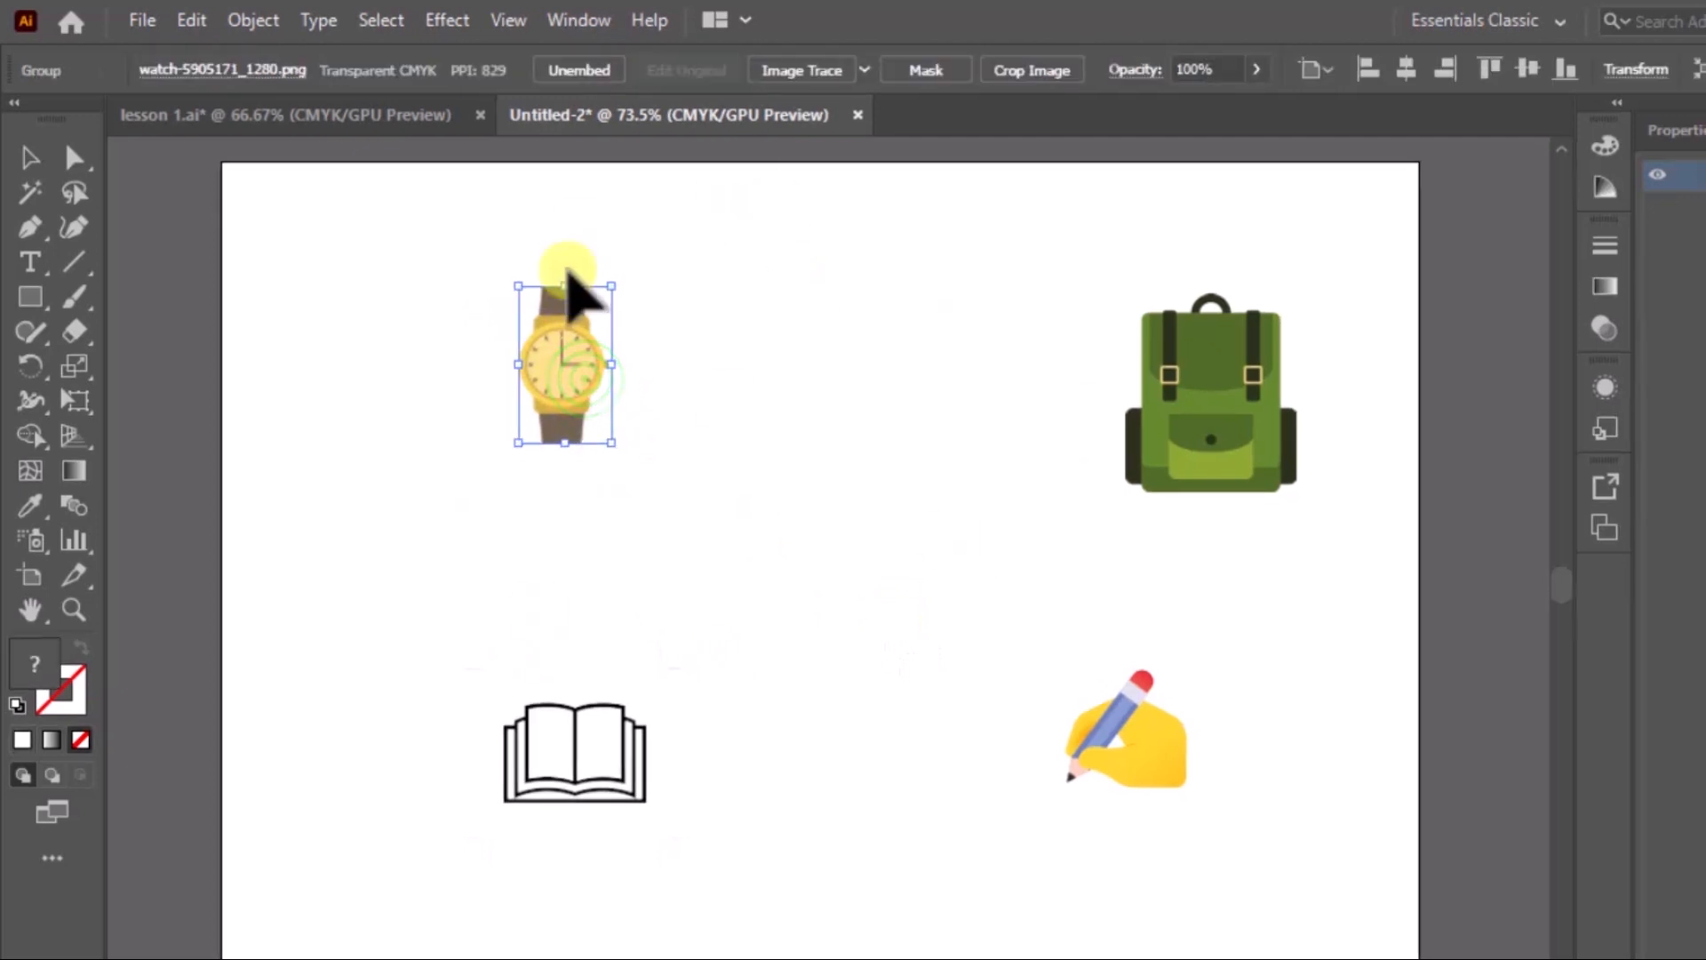
{"action": "left_click", "coordinate": [832, 483]}
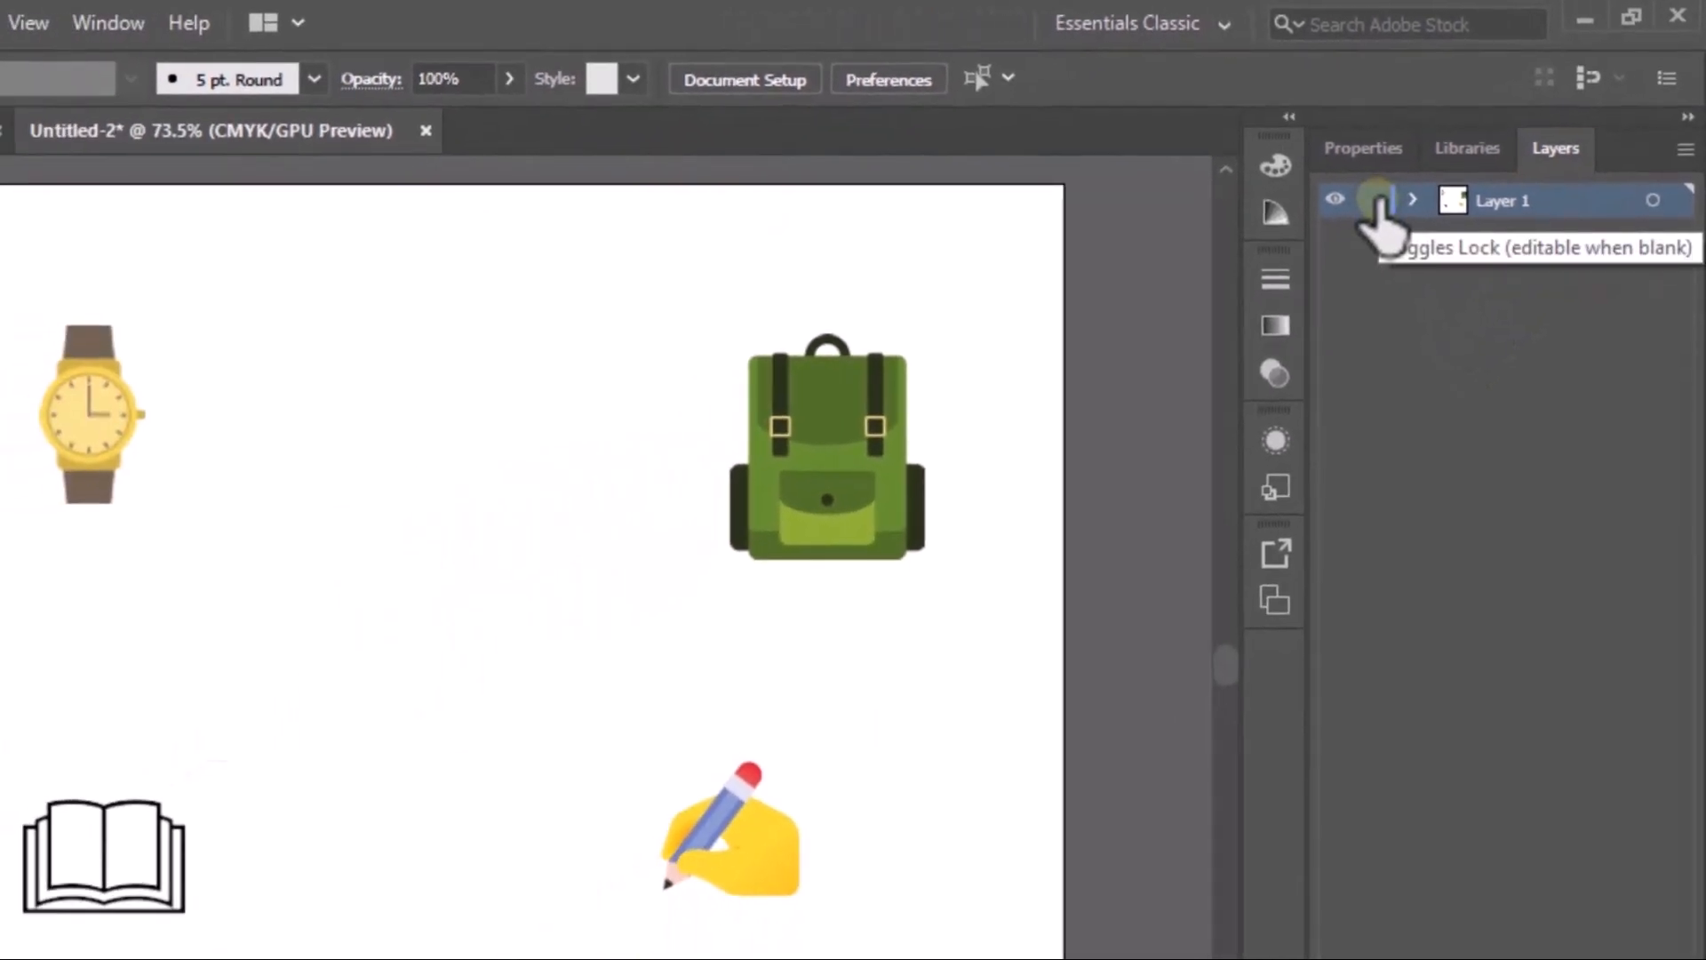
Step: Lock Layer 1 and test that the watch, book, writing hand and backpack can no longer be selected
{"action": "left_click", "coordinate": [1373, 206]}
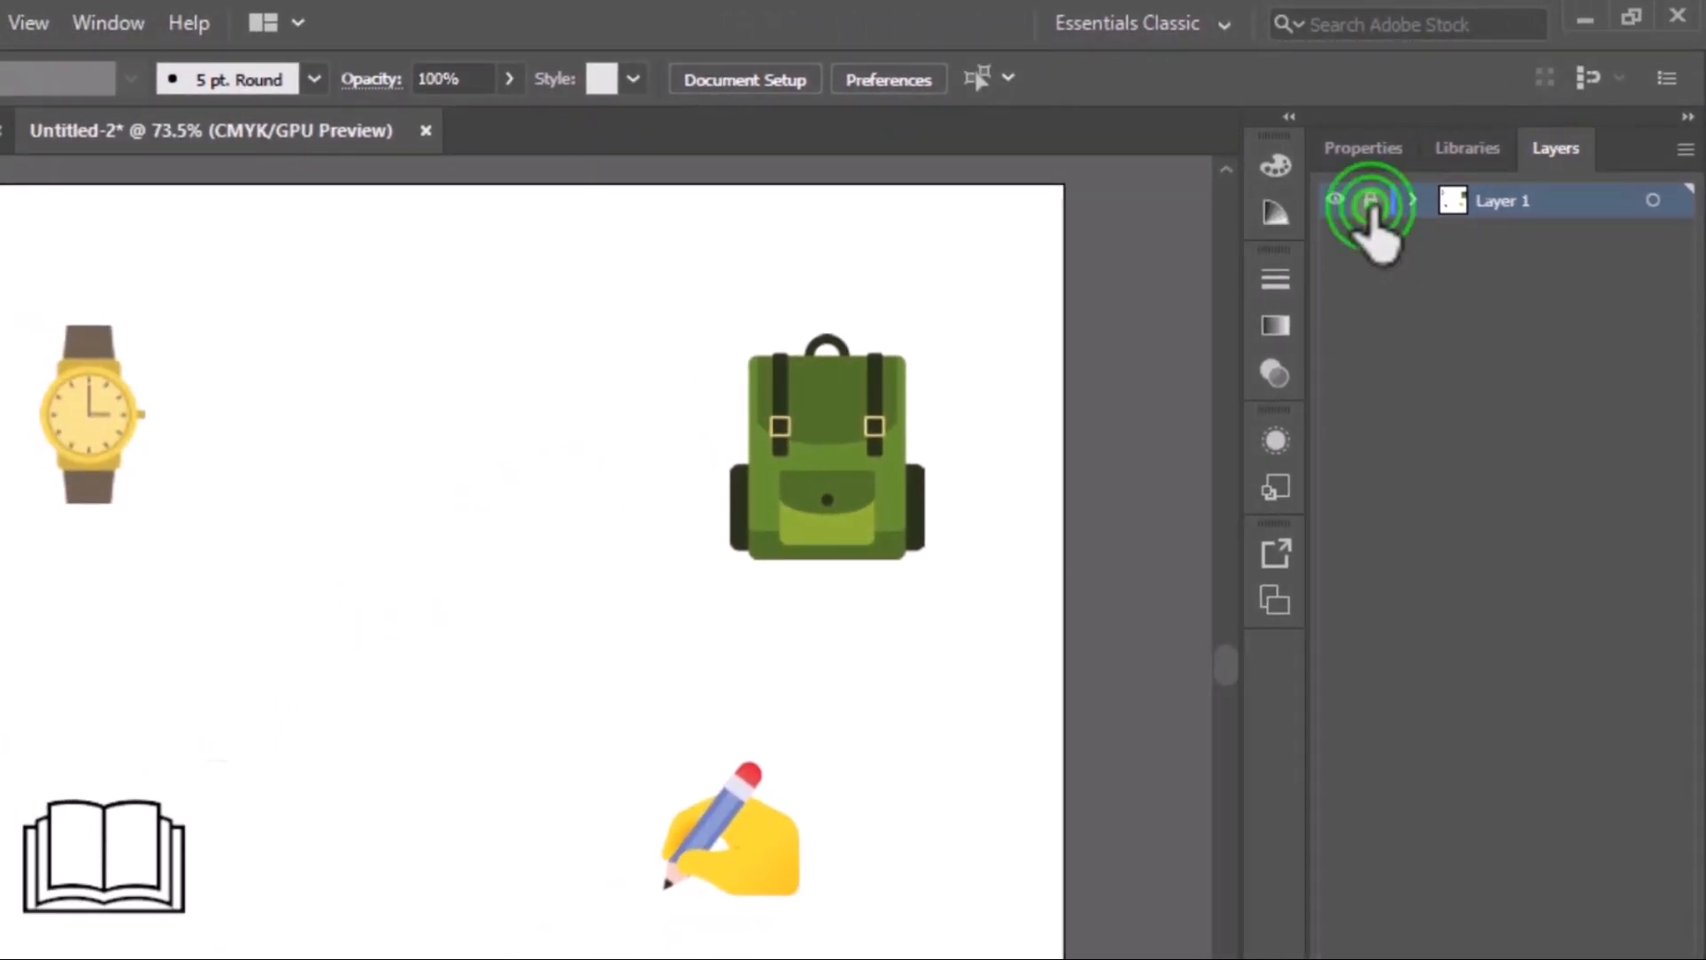
{"action": "left_click", "coordinate": [64, 423]}
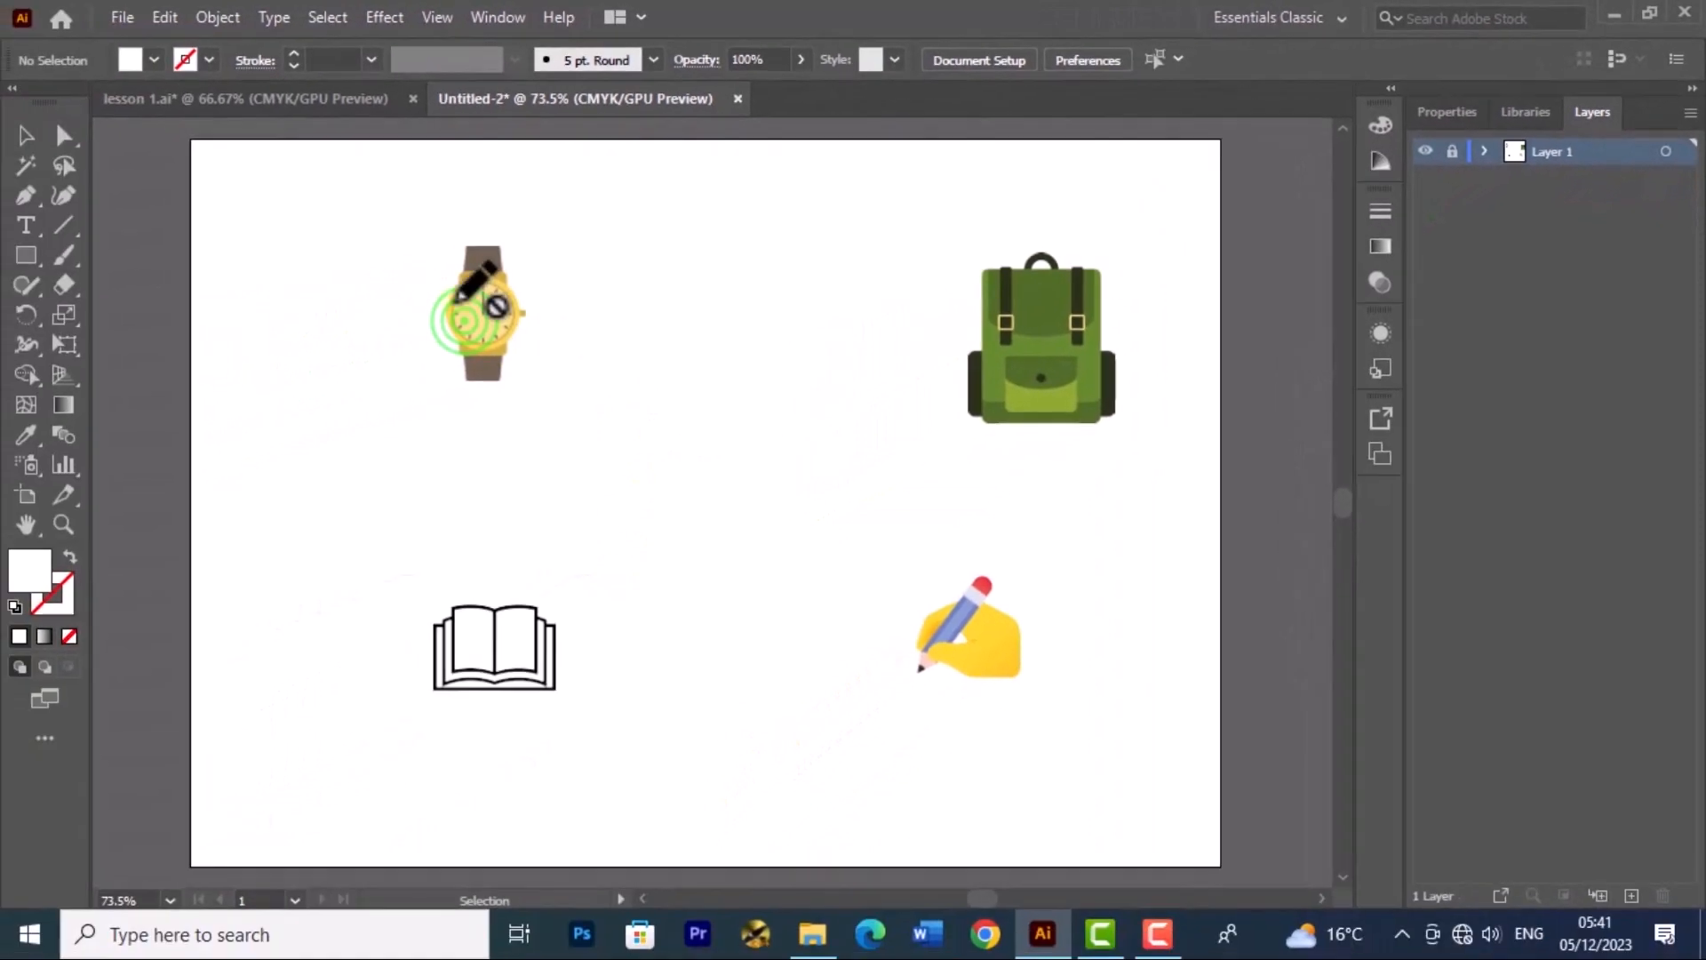
{"action": "left_click", "coordinate": [374, 703]}
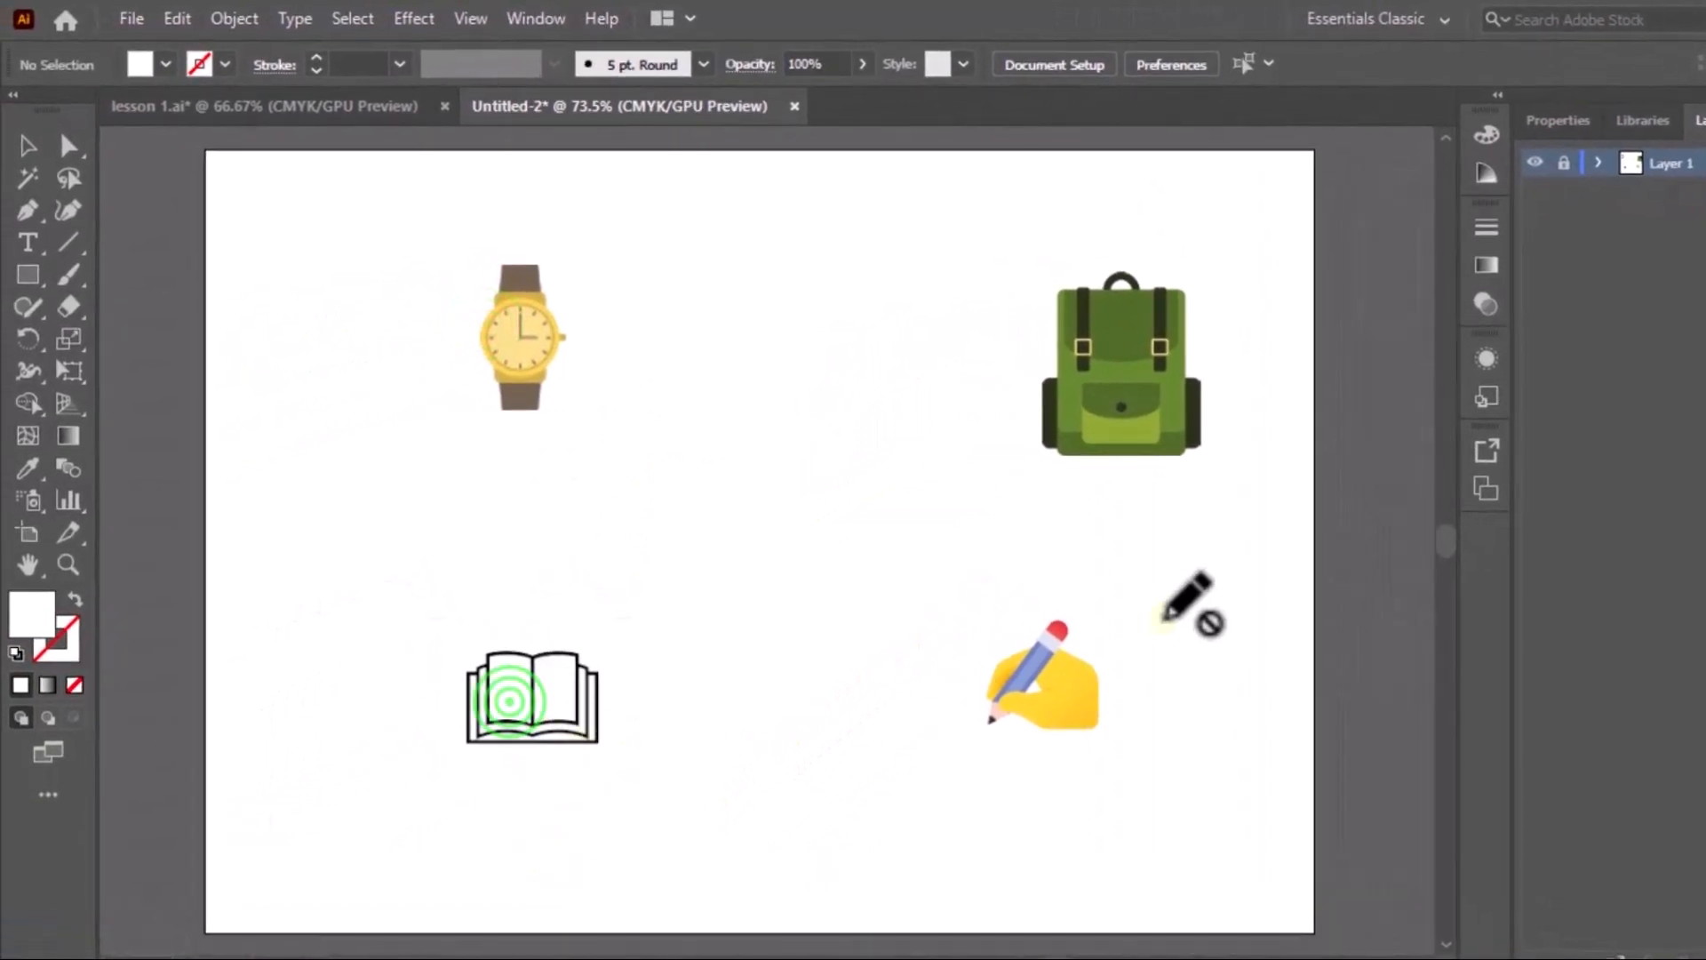
{"action": "left_click", "coordinate": [1056, 675]}
{"action": "left_click", "coordinate": [1084, 382]}
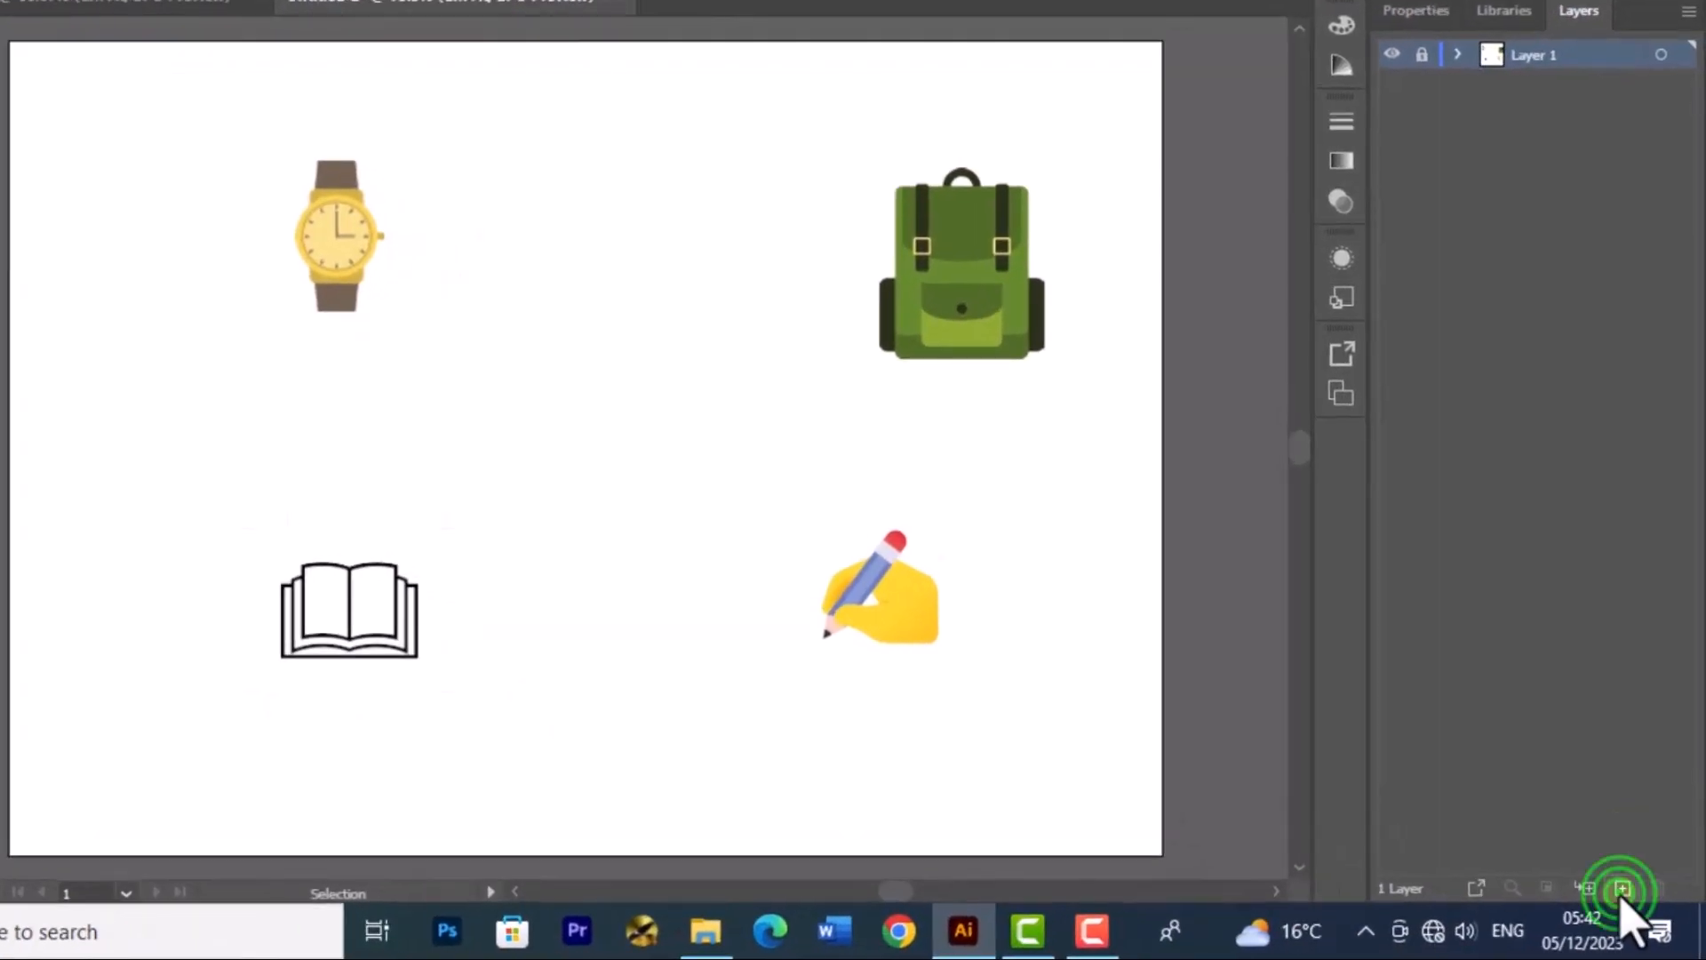
Step: Add a new layer above the locked one and rename the locked Layer 1 as "icons"
{"action": "left_click", "coordinate": [1622, 889]}
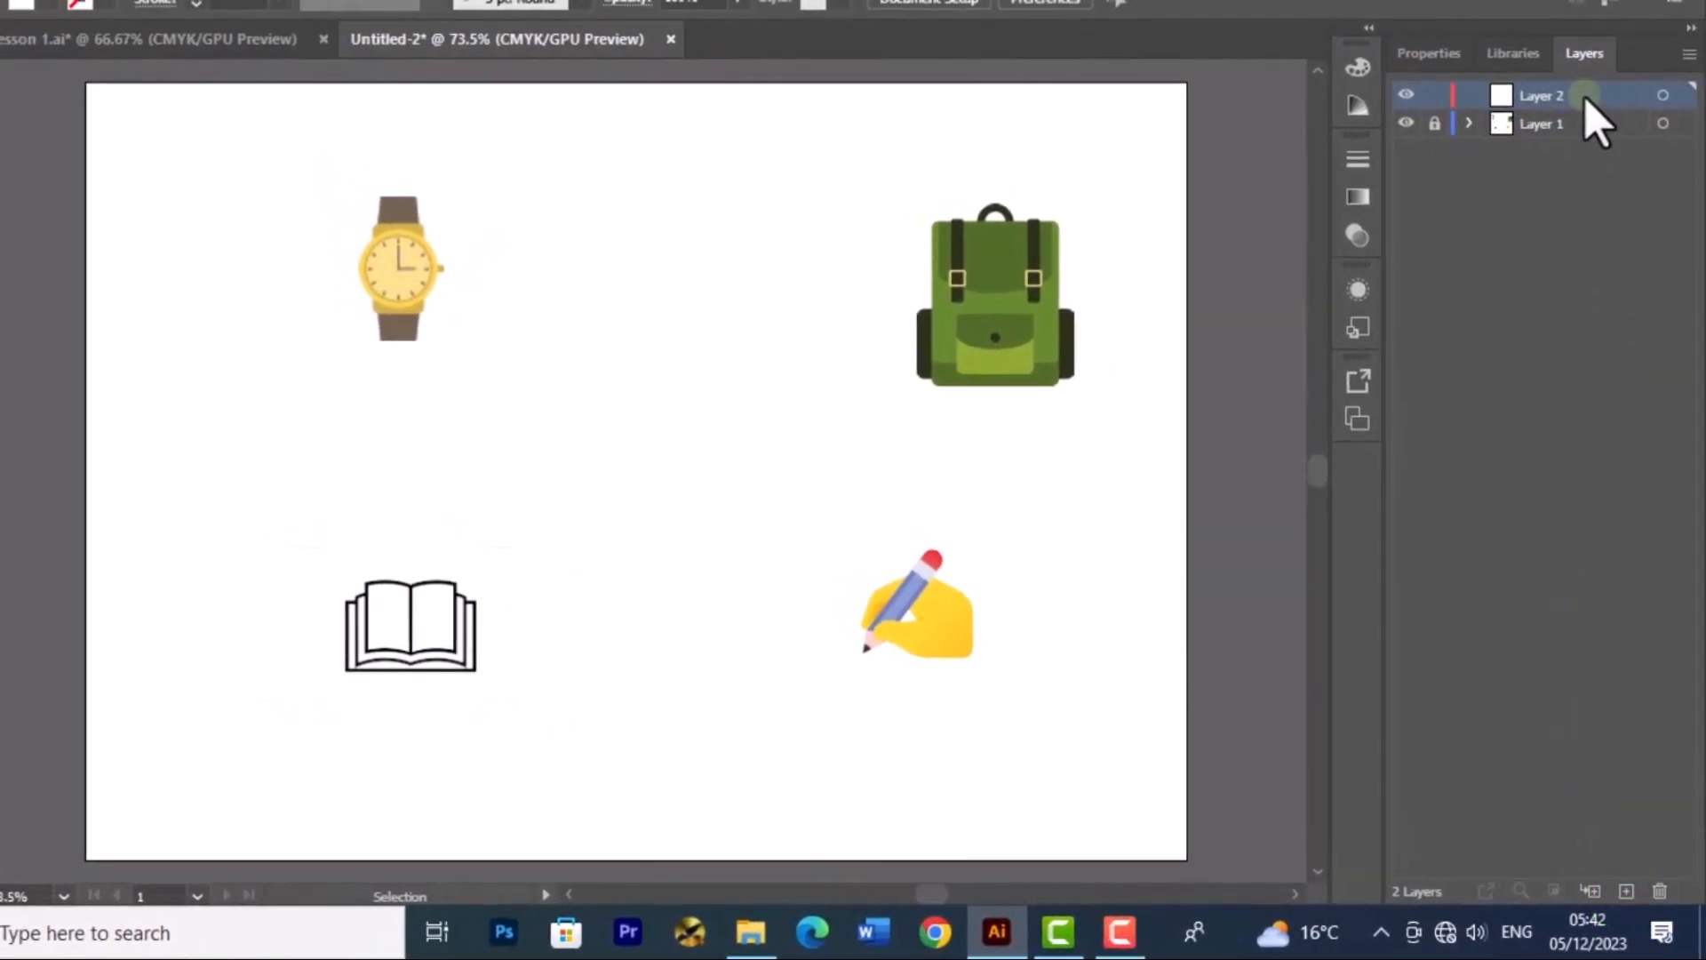
{"action": "double_click", "coordinate": [1538, 123]}
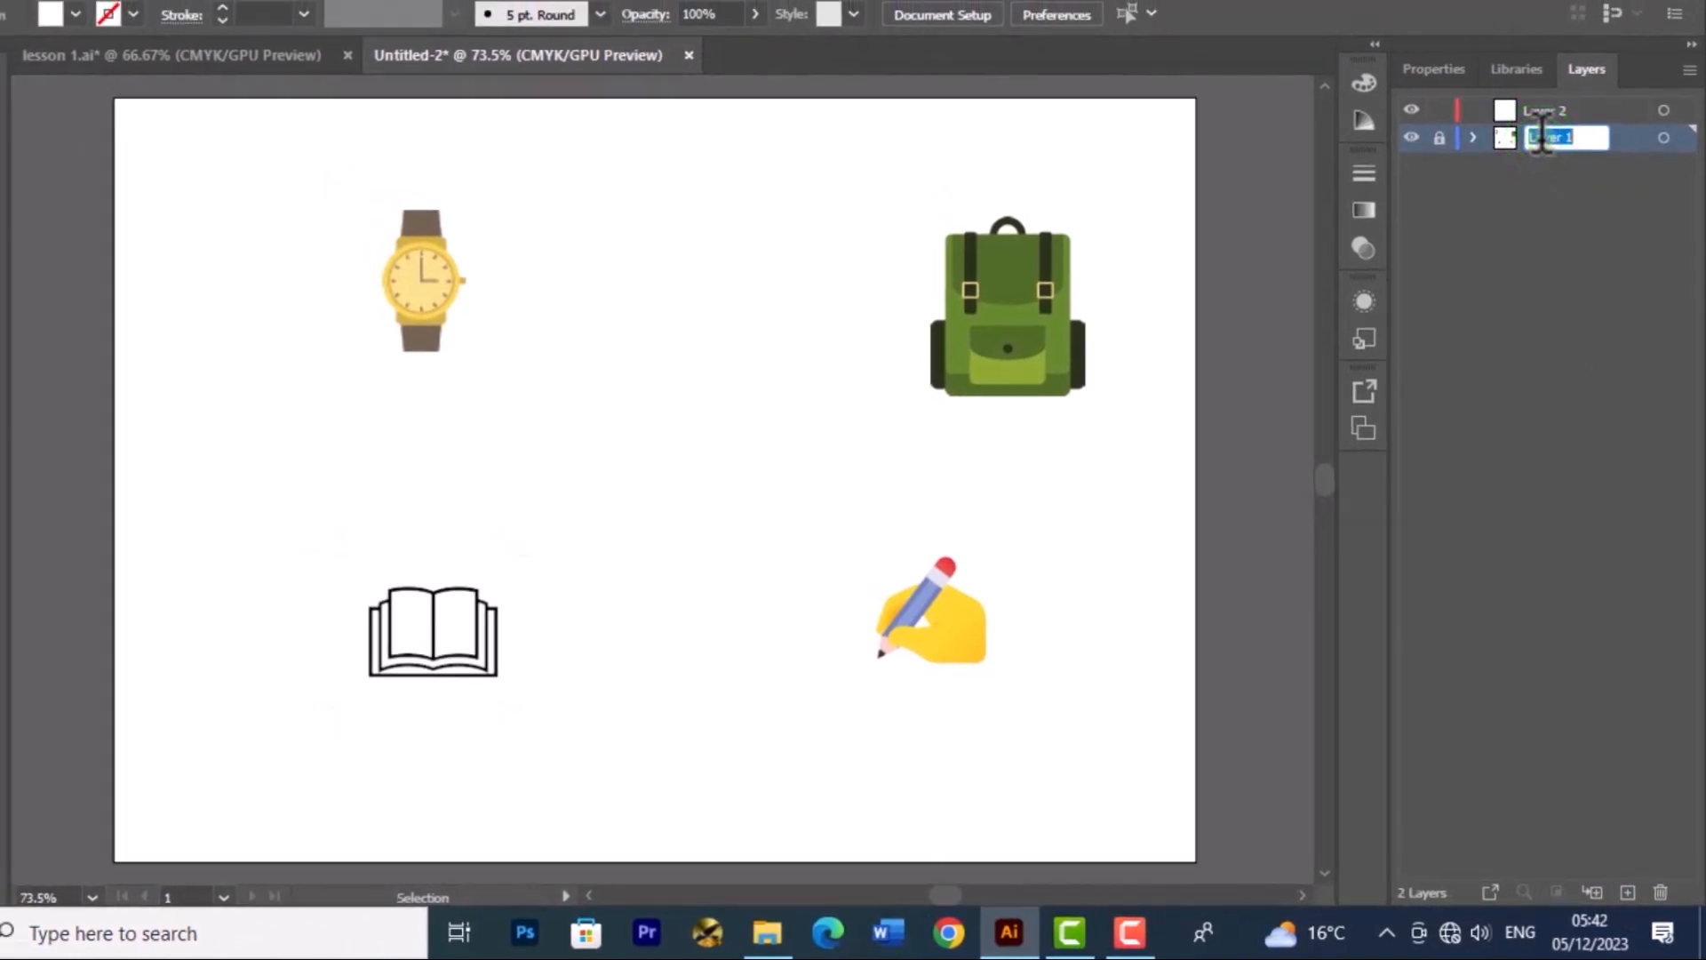
{"action": "type", "text": "icons"}
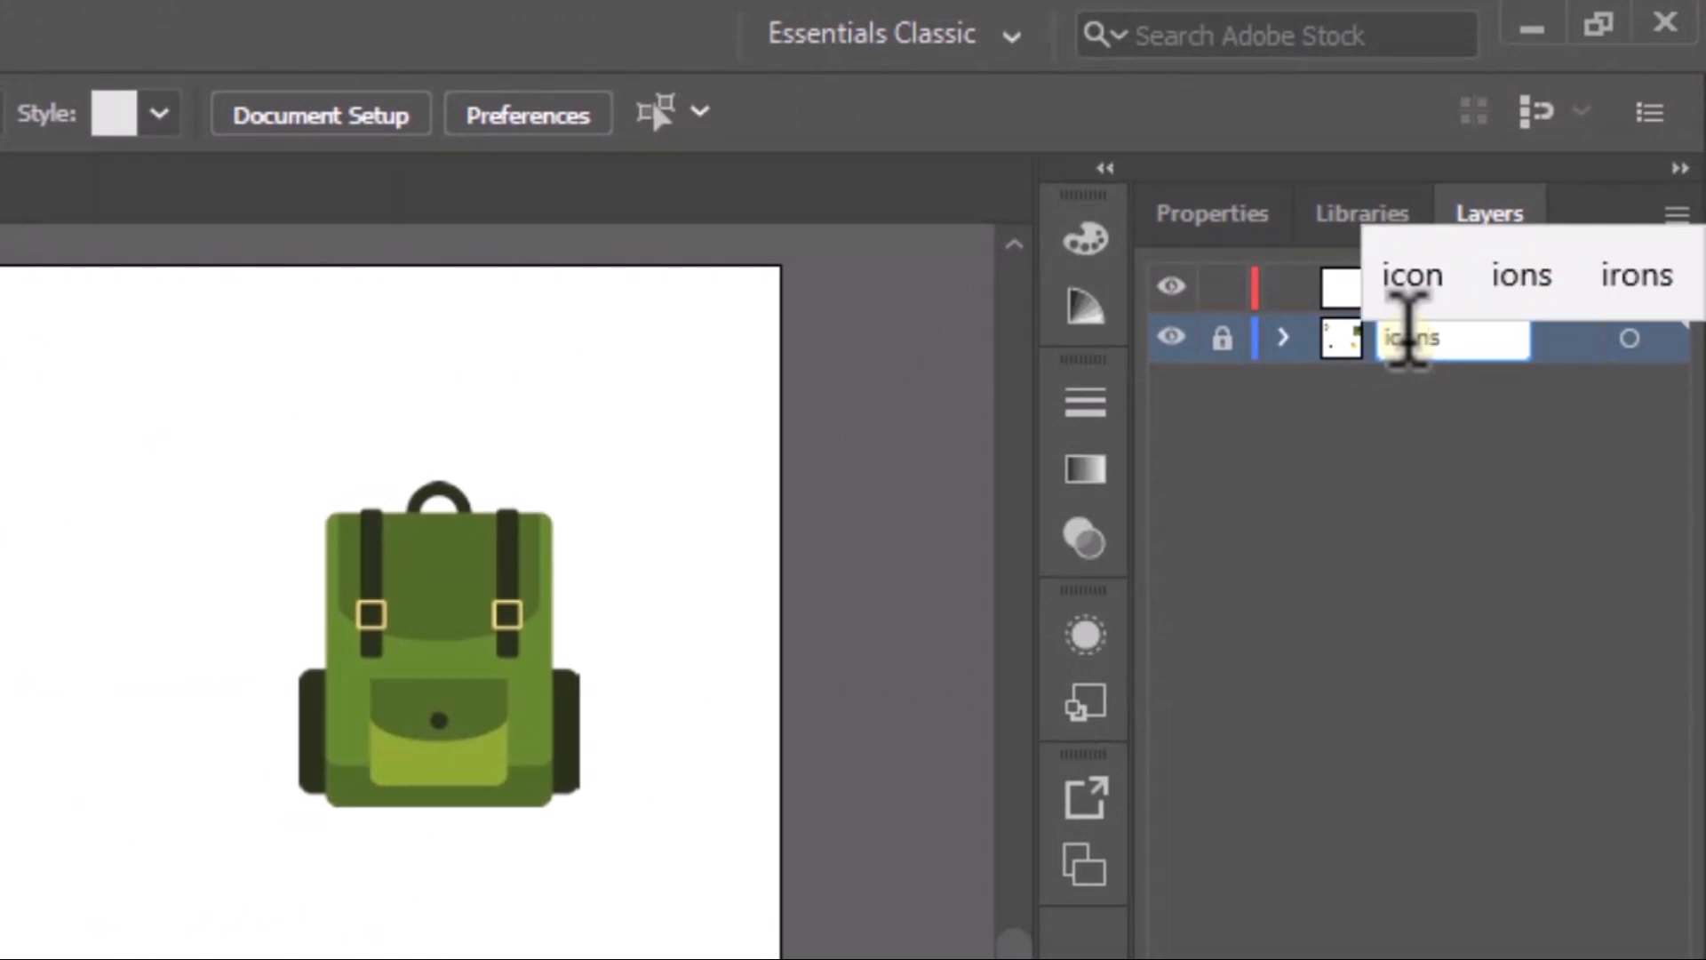
{"action": "left_click", "coordinate": [1513, 342]}
Step: Rename the new empty layer as "final"
{"action": "left_click", "coordinate": [1436, 282]}
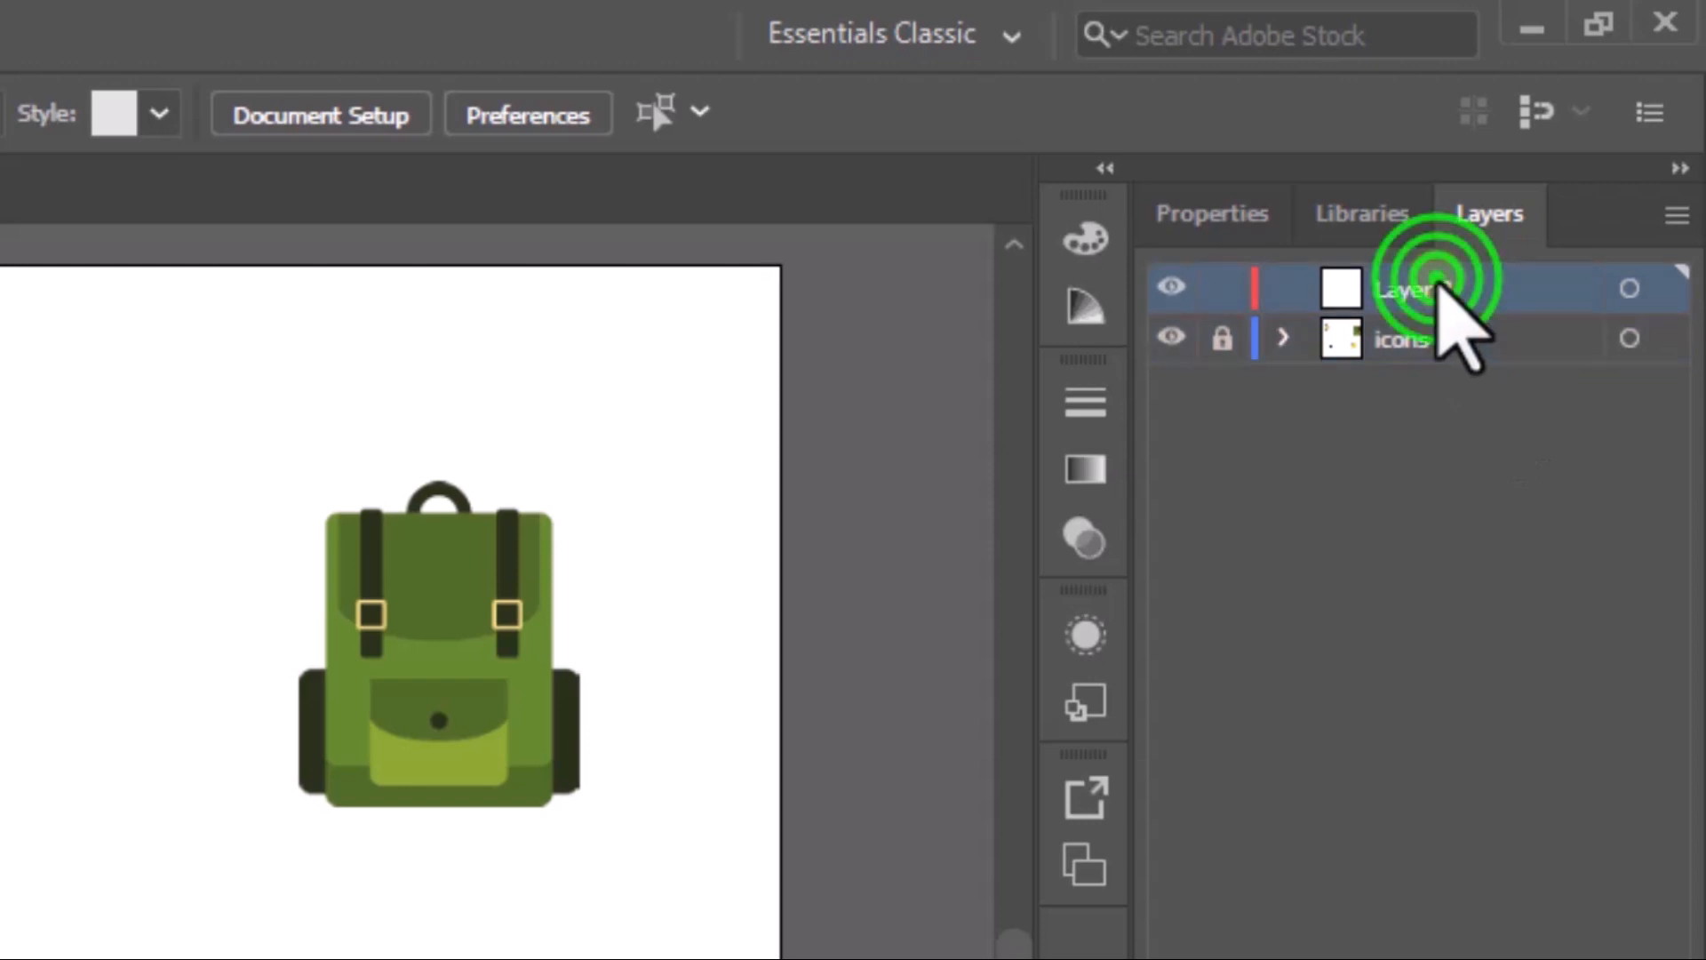
{"action": "double_click", "coordinate": [1427, 285]}
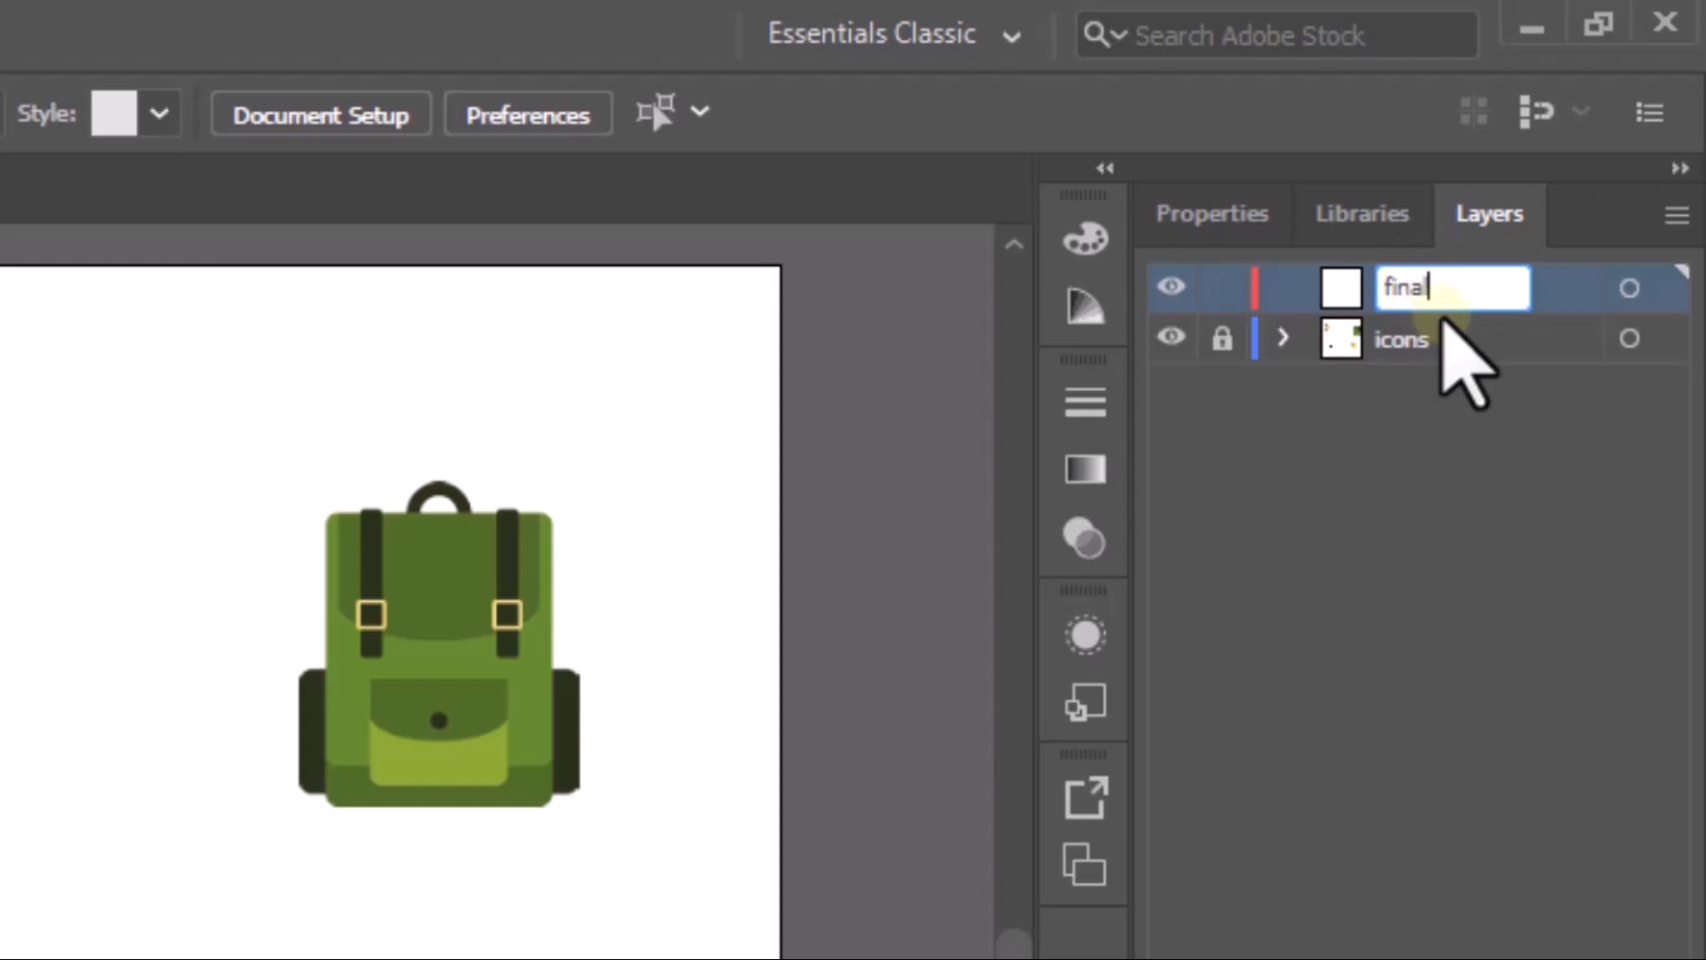
{"action": "key", "text": "Return"}
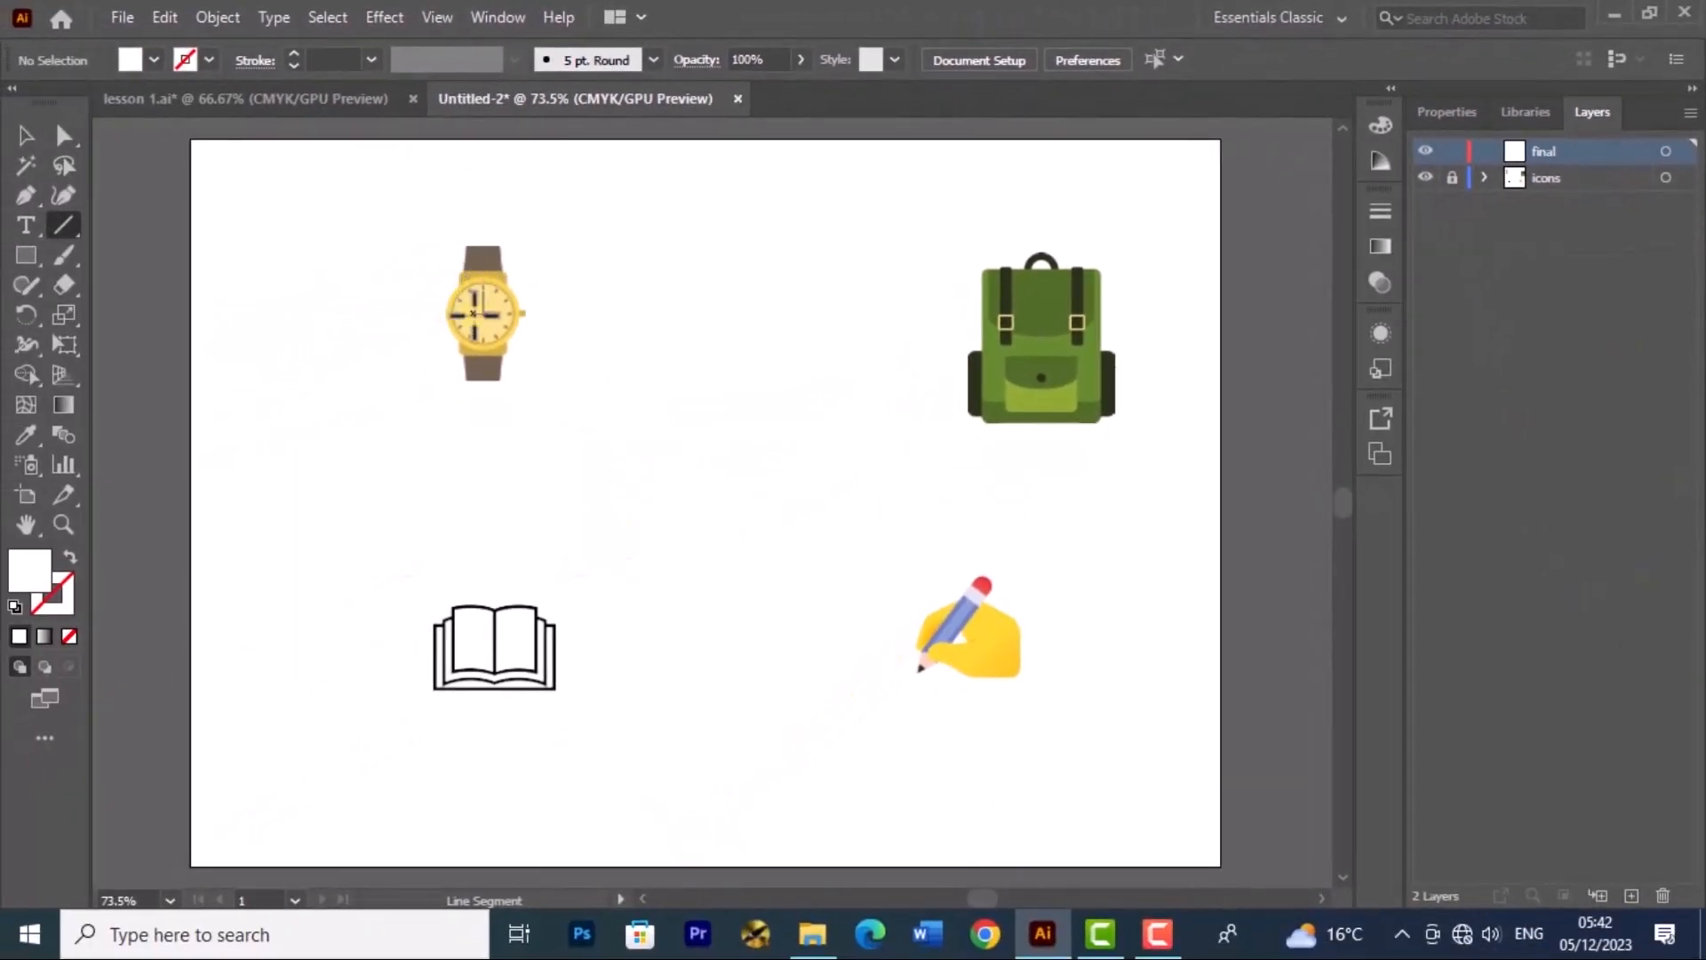
Step: Draw a circle with the Ellipse tool, about 19.4 mm in diameter, outward from the centre of the watch dial
{"action": "left_click", "coordinate": [21, 139]}
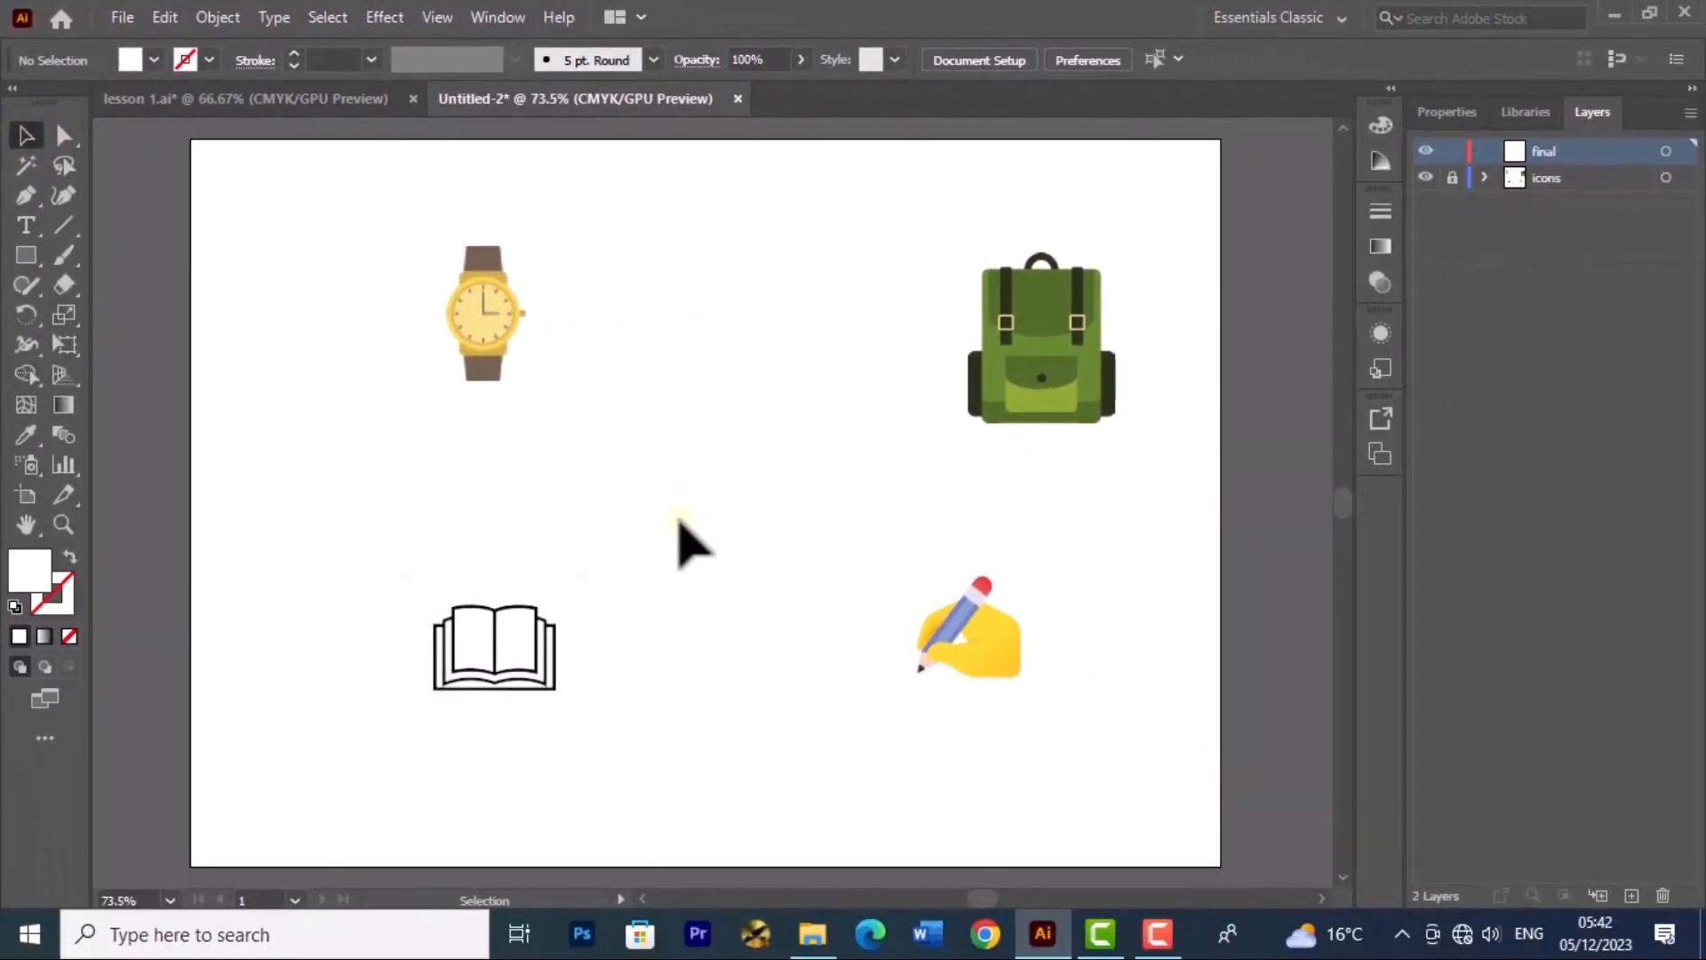
{"action": "scroll", "coordinate": [632, 577], "scroll_direction": "up", "scroll_amount": 5}
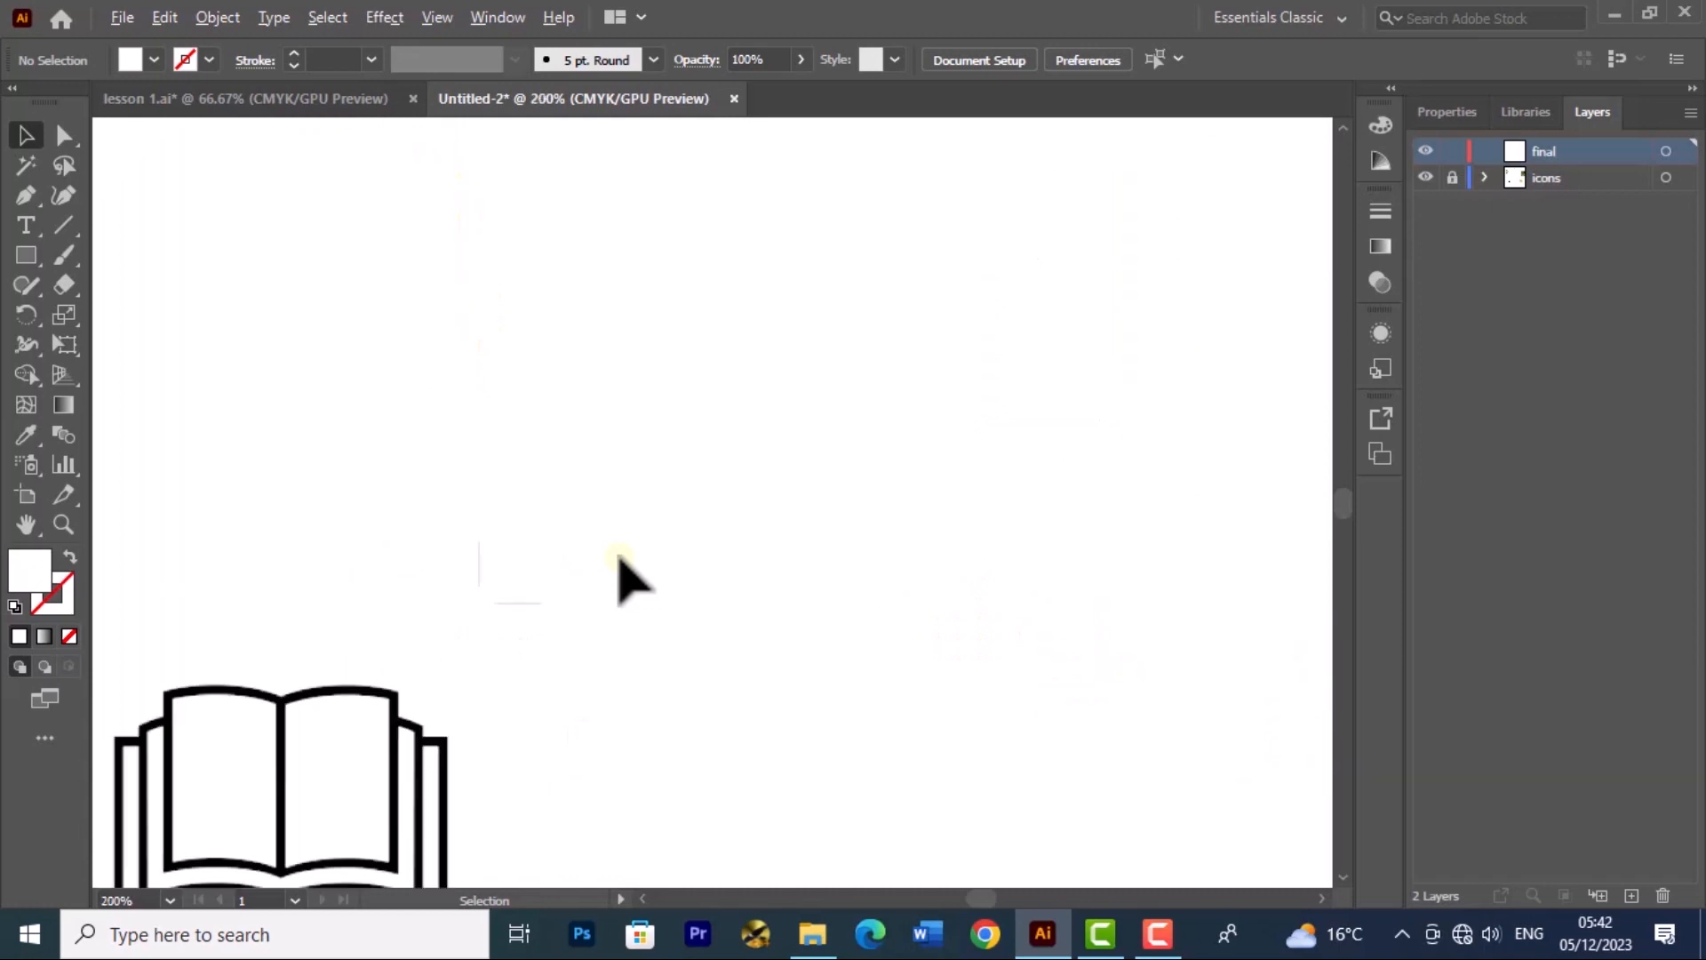
{"action": "left_click_drag", "start_coordinate": [403, 258], "coordinate": [715, 534]}
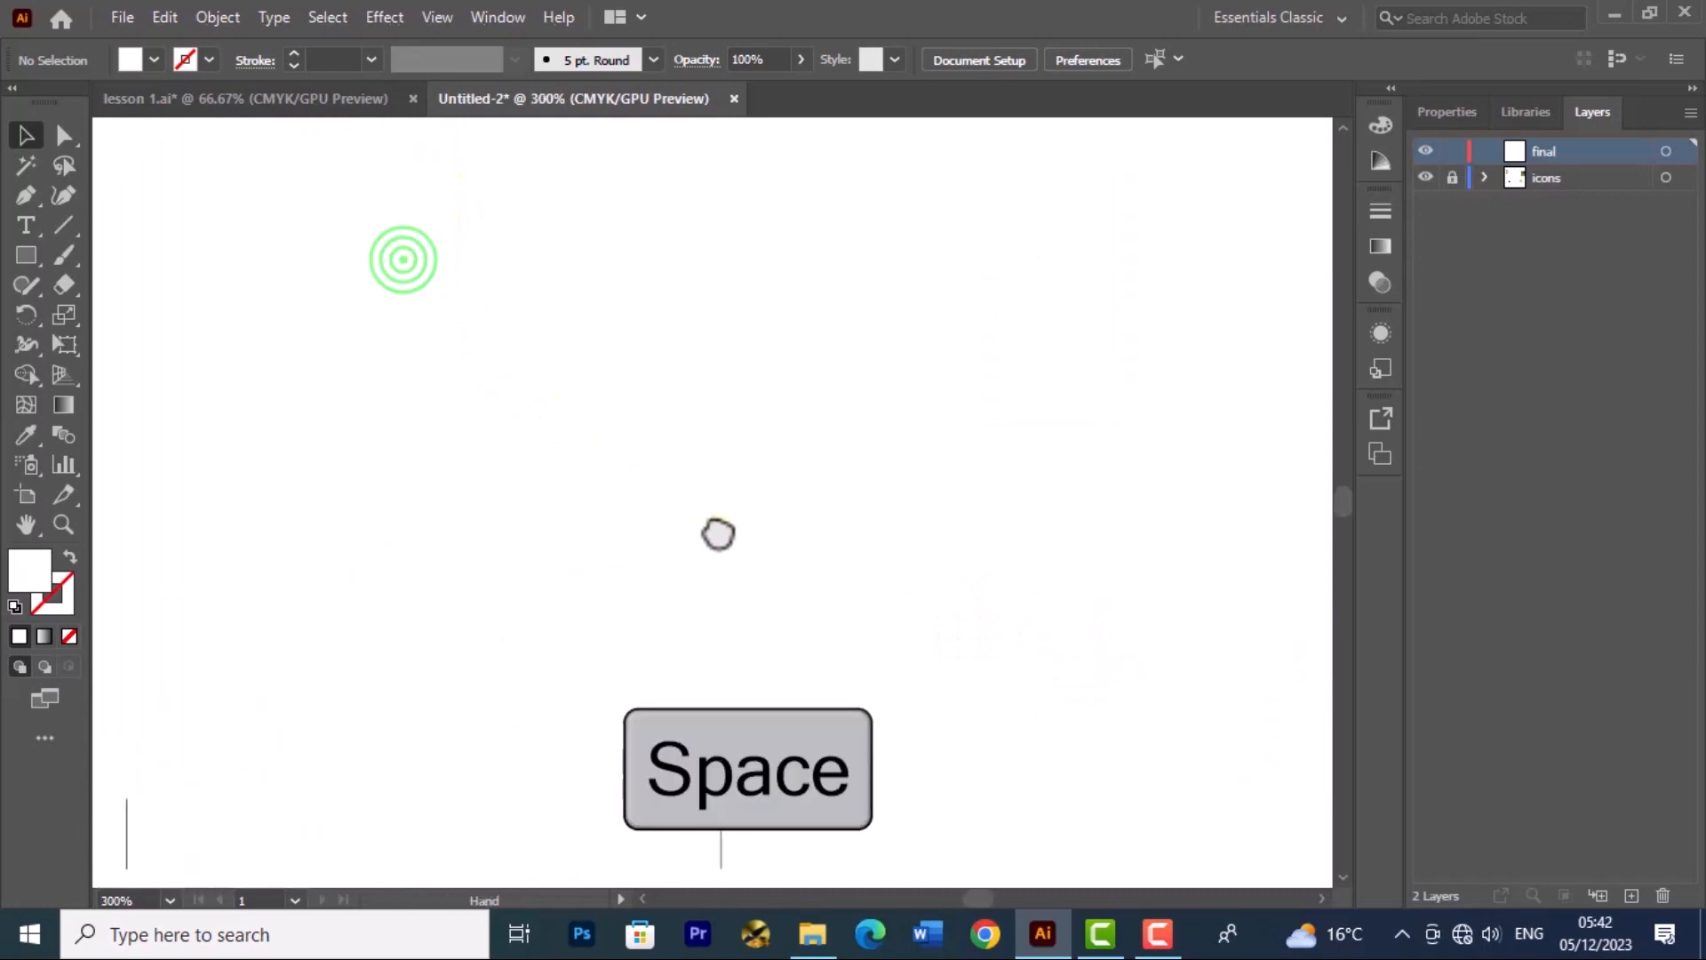
{"action": "left_click_drag", "start_coordinate": [503, 319], "coordinate": [700, 560]}
{"action": "left_click_drag", "start_coordinate": [522, 267], "coordinate": [488, 621]}
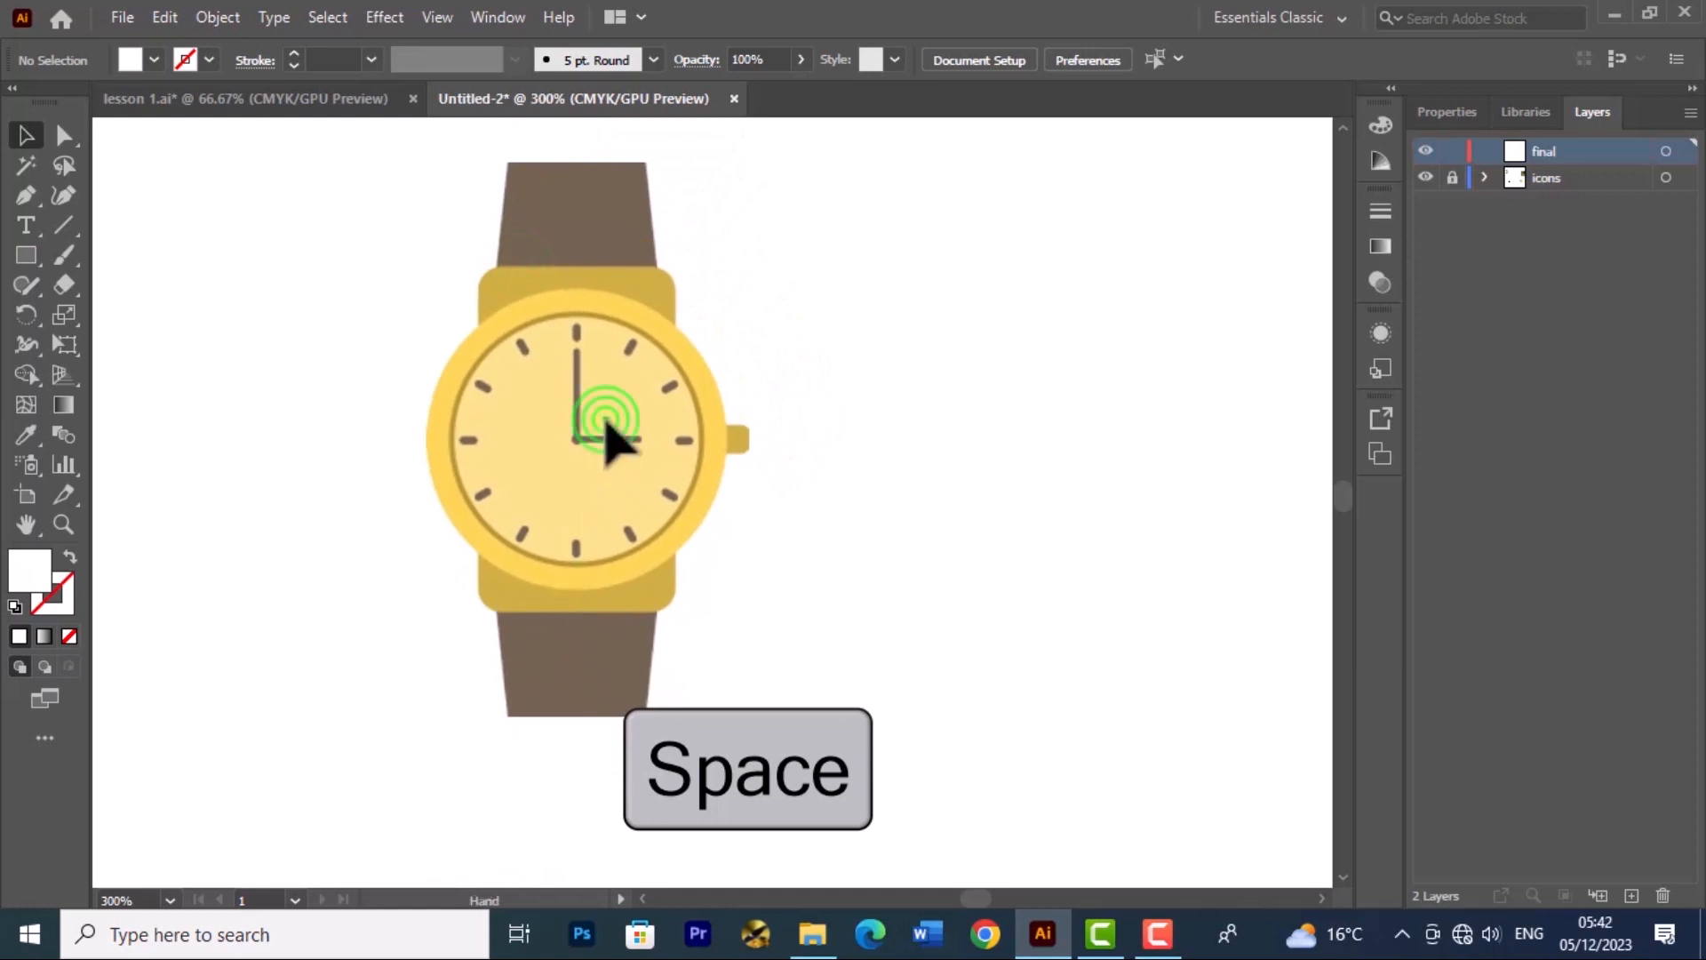
{"action": "left_click_drag", "start_coordinate": [611, 439], "coordinate": [618, 472]}
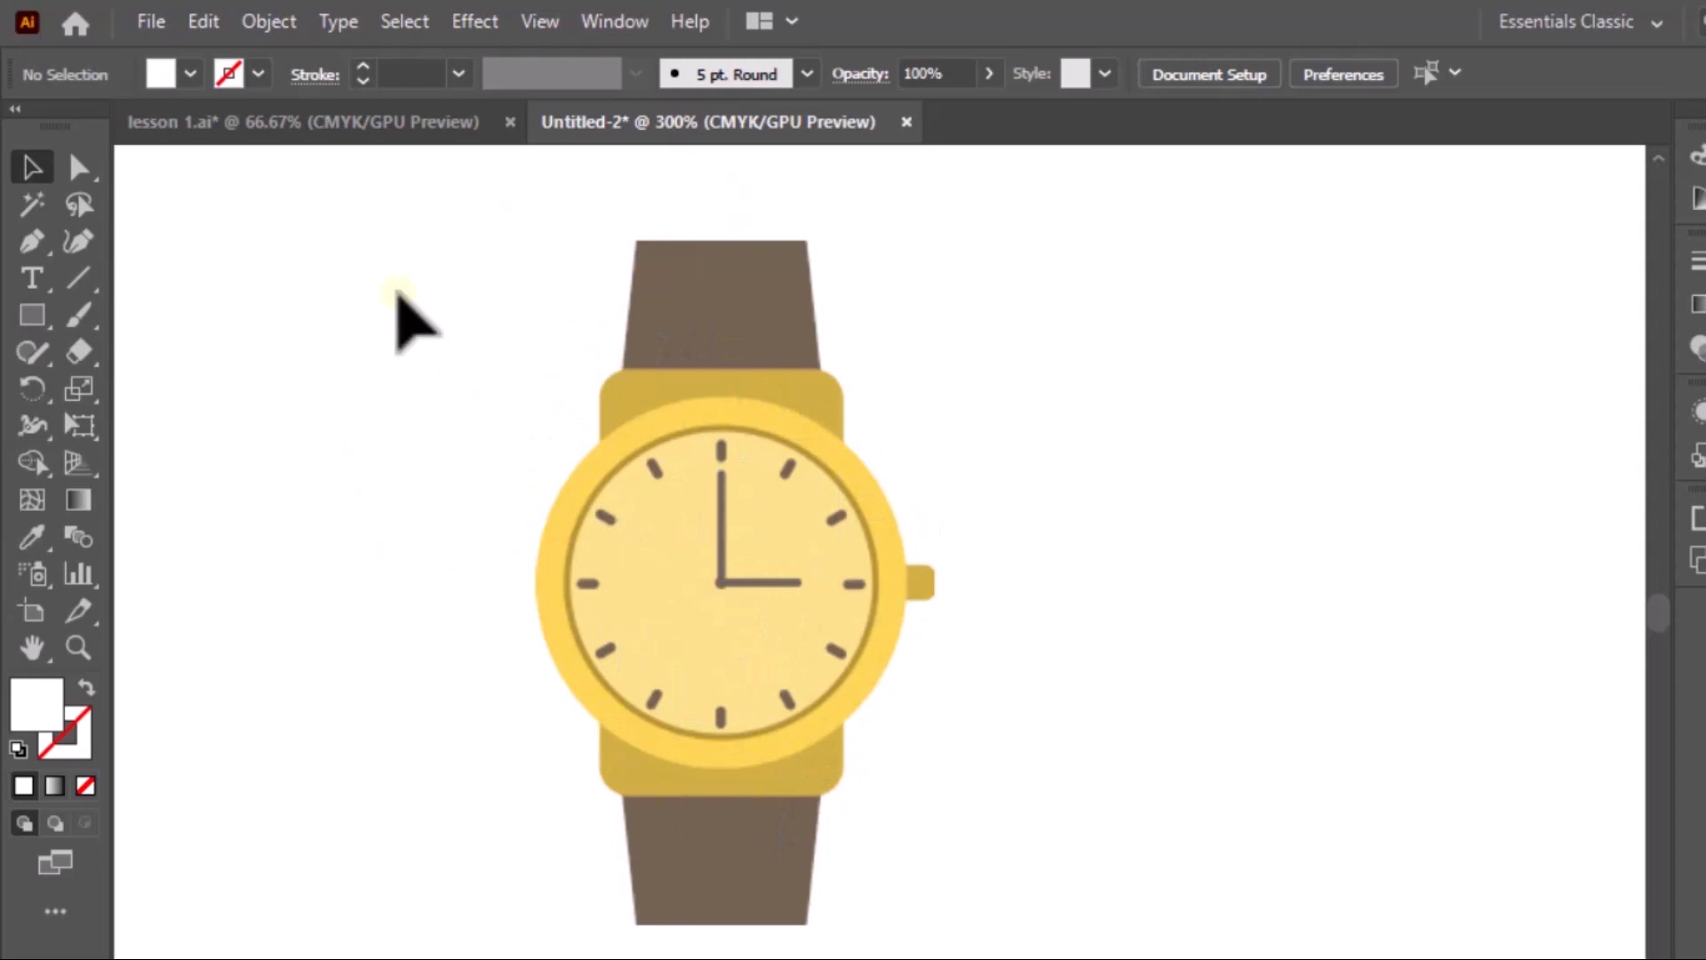
{"action": "left_click", "coordinate": [43, 318]}
{"action": "left_click", "coordinate": [165, 389]}
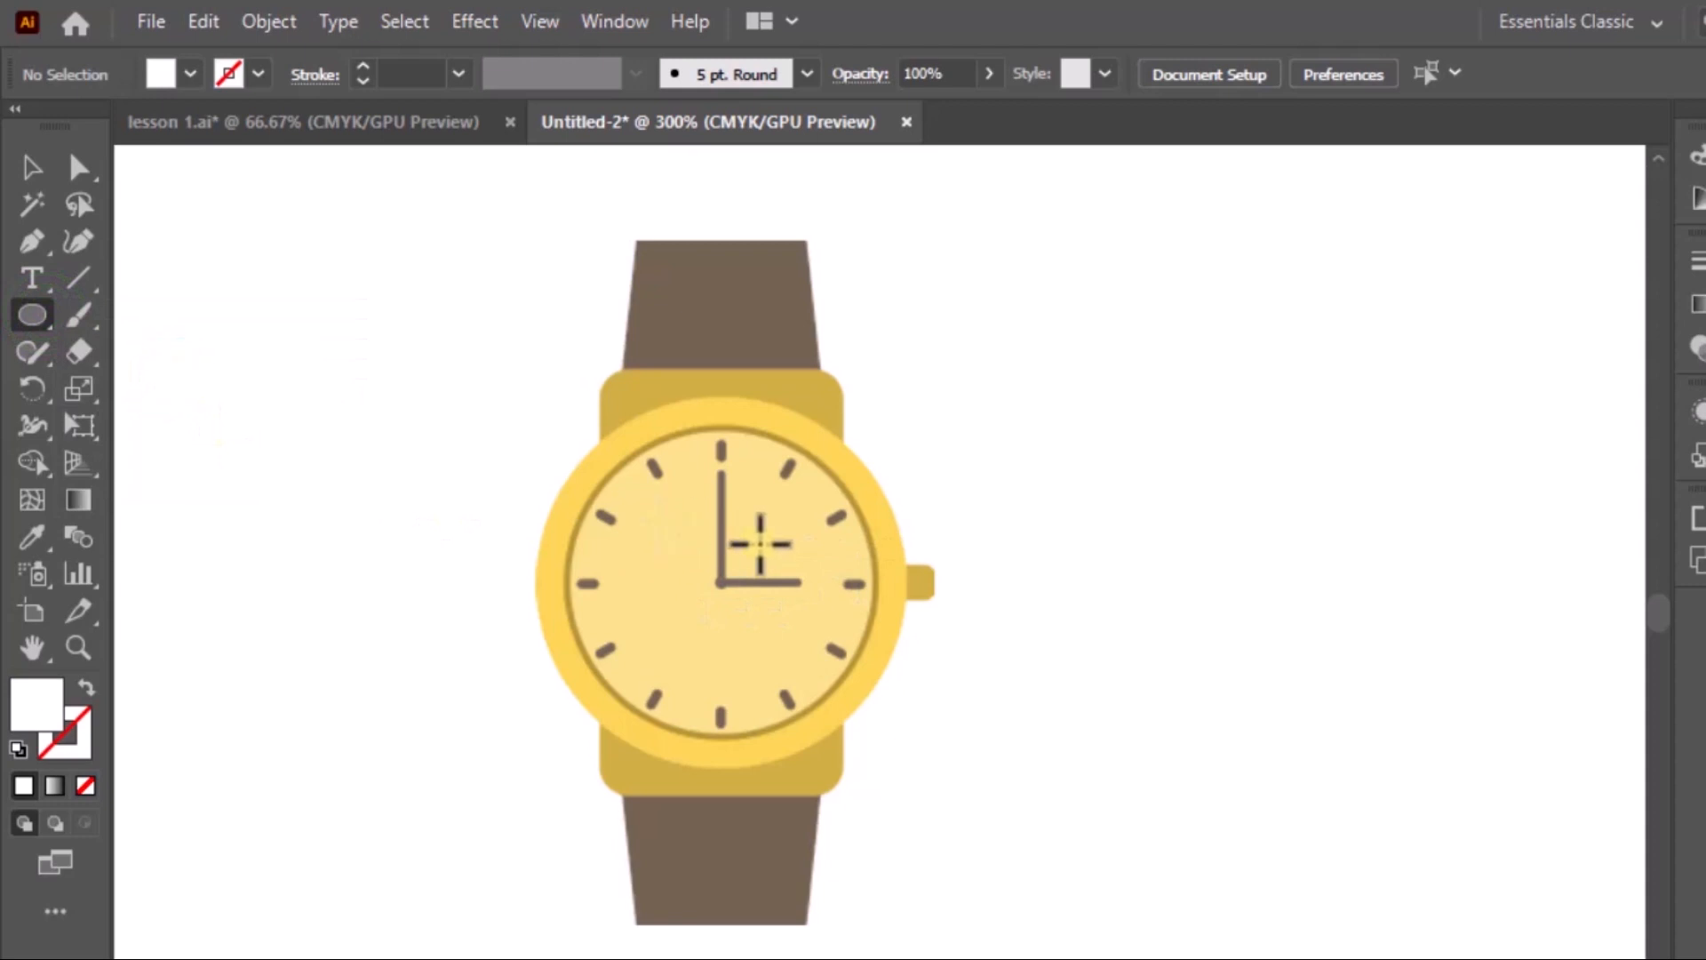
{"action": "left_click_drag", "start_coordinate": [715, 560], "coordinate": [754, 562]}
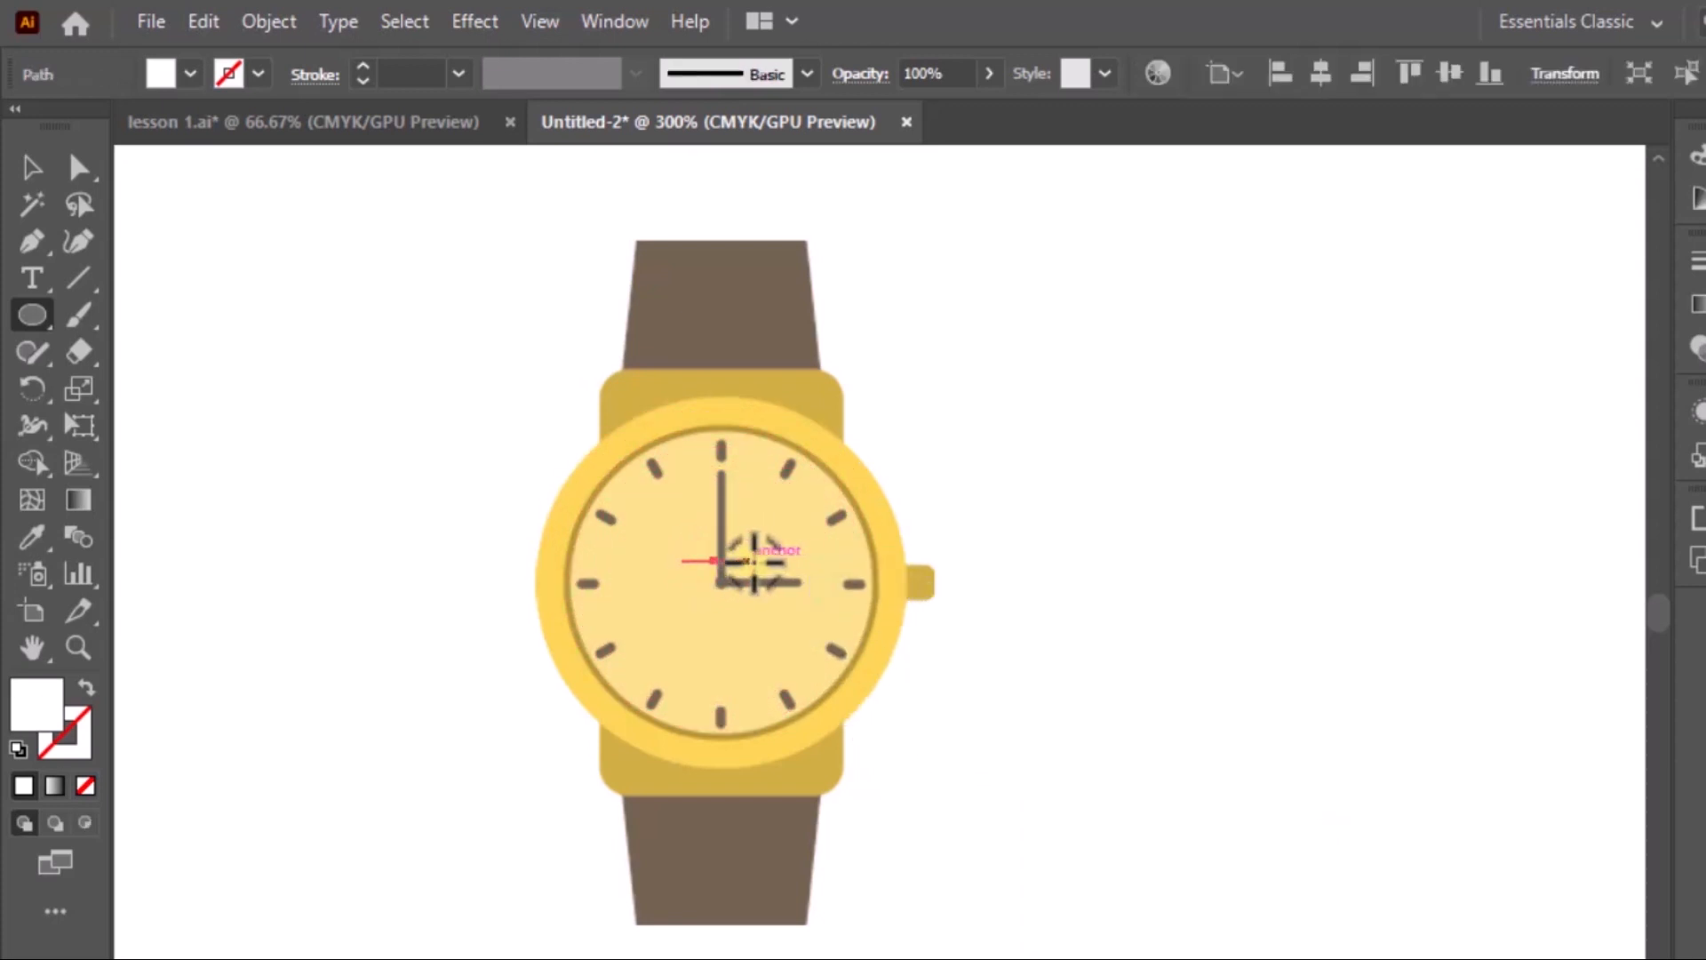
{"action": "key", "text": "ctrl+shift+a"}
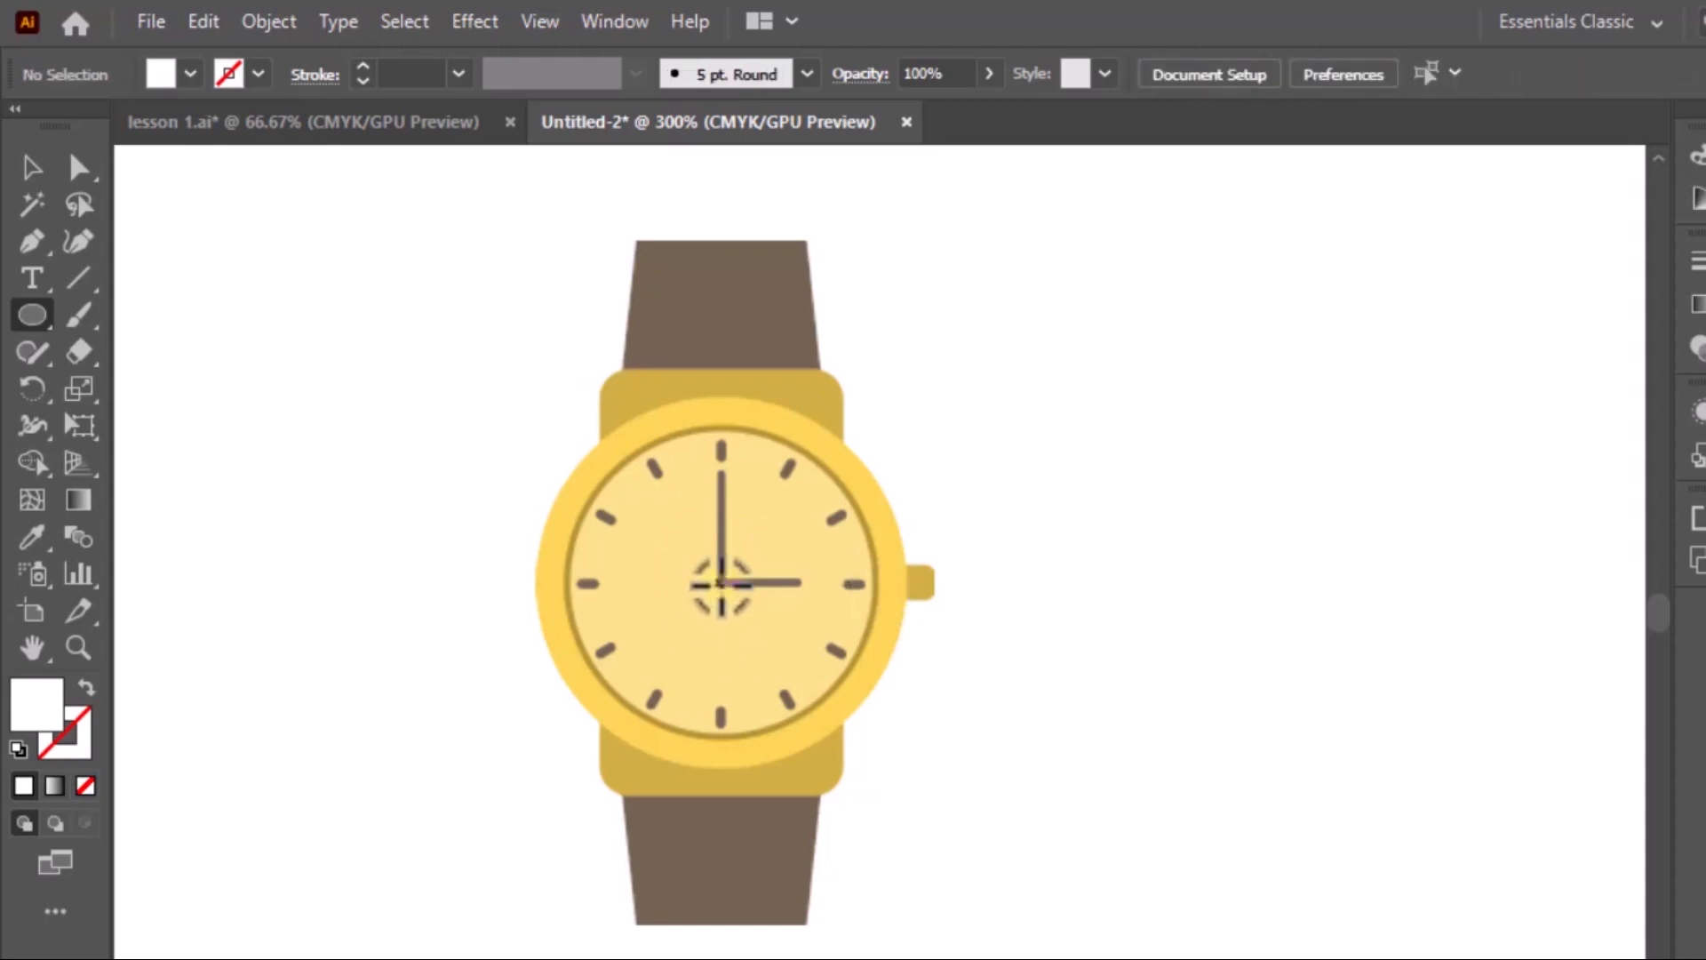
{"action": "mouse_move", "coordinate": [722, 584]}
{"action": "left_mouse_down"}
{"action": "mouse_move", "coordinate": [891, 739]}
{"action": "mouse_move", "coordinate": [720, 598]}
{"action": "left_mouse_up"}
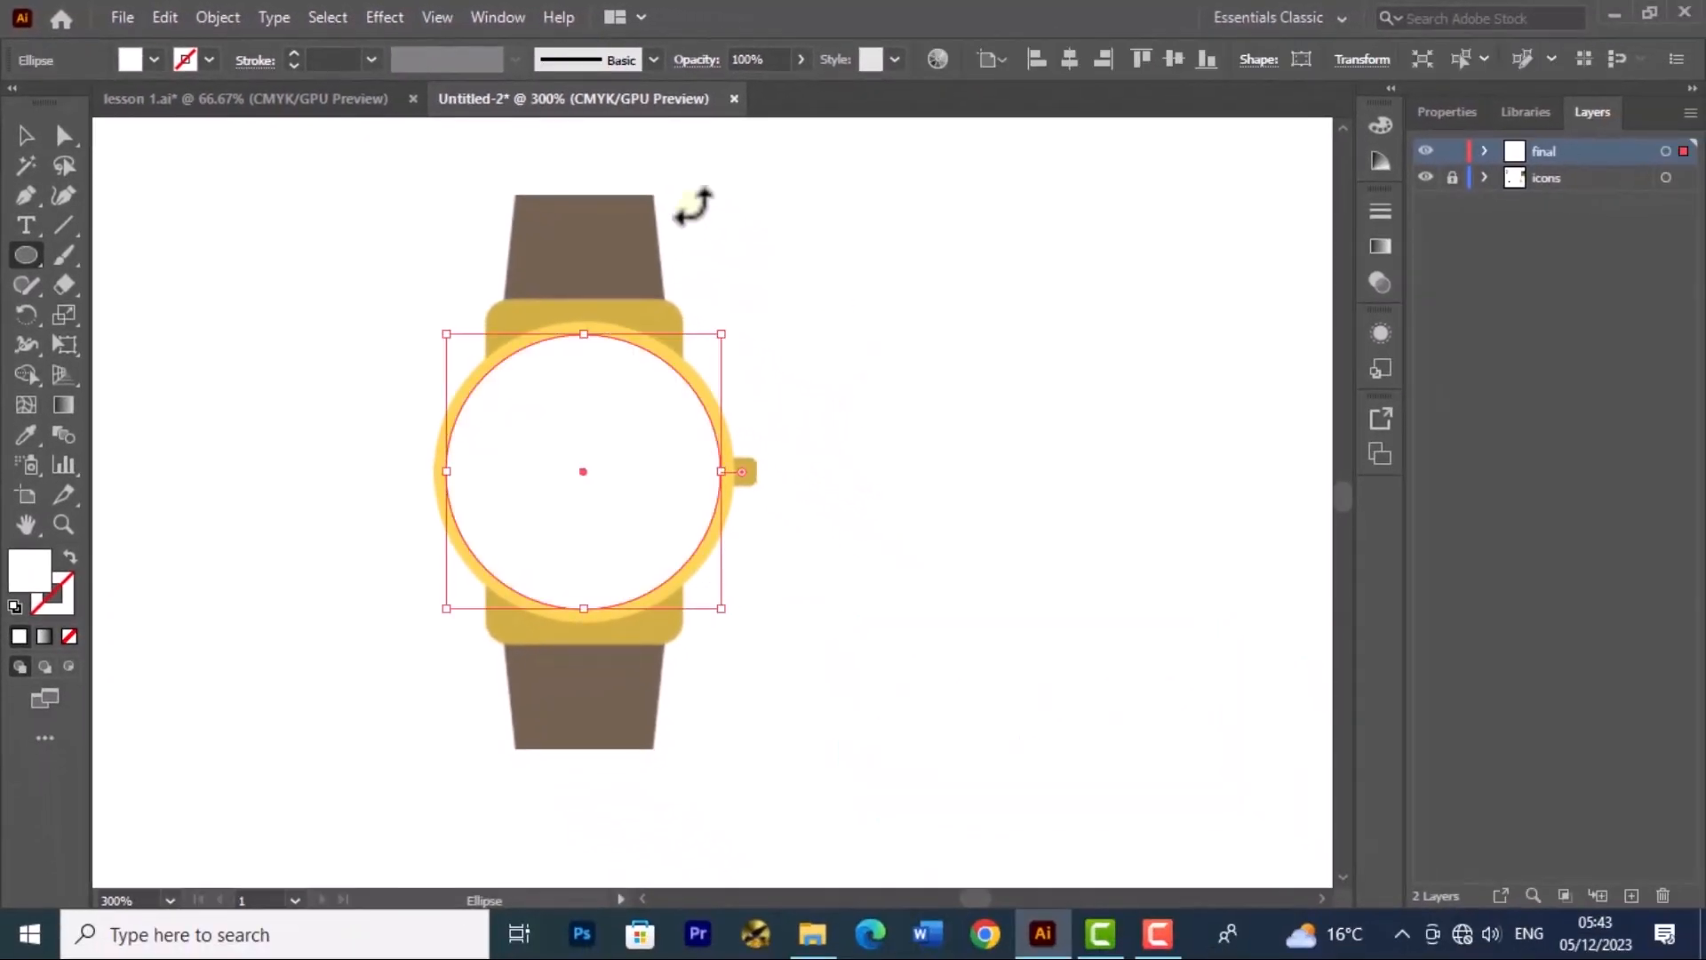
Step: Give the circle over the watch dial a black stroke and remove its fill
{"action": "left_click", "coordinate": [1445, 111]}
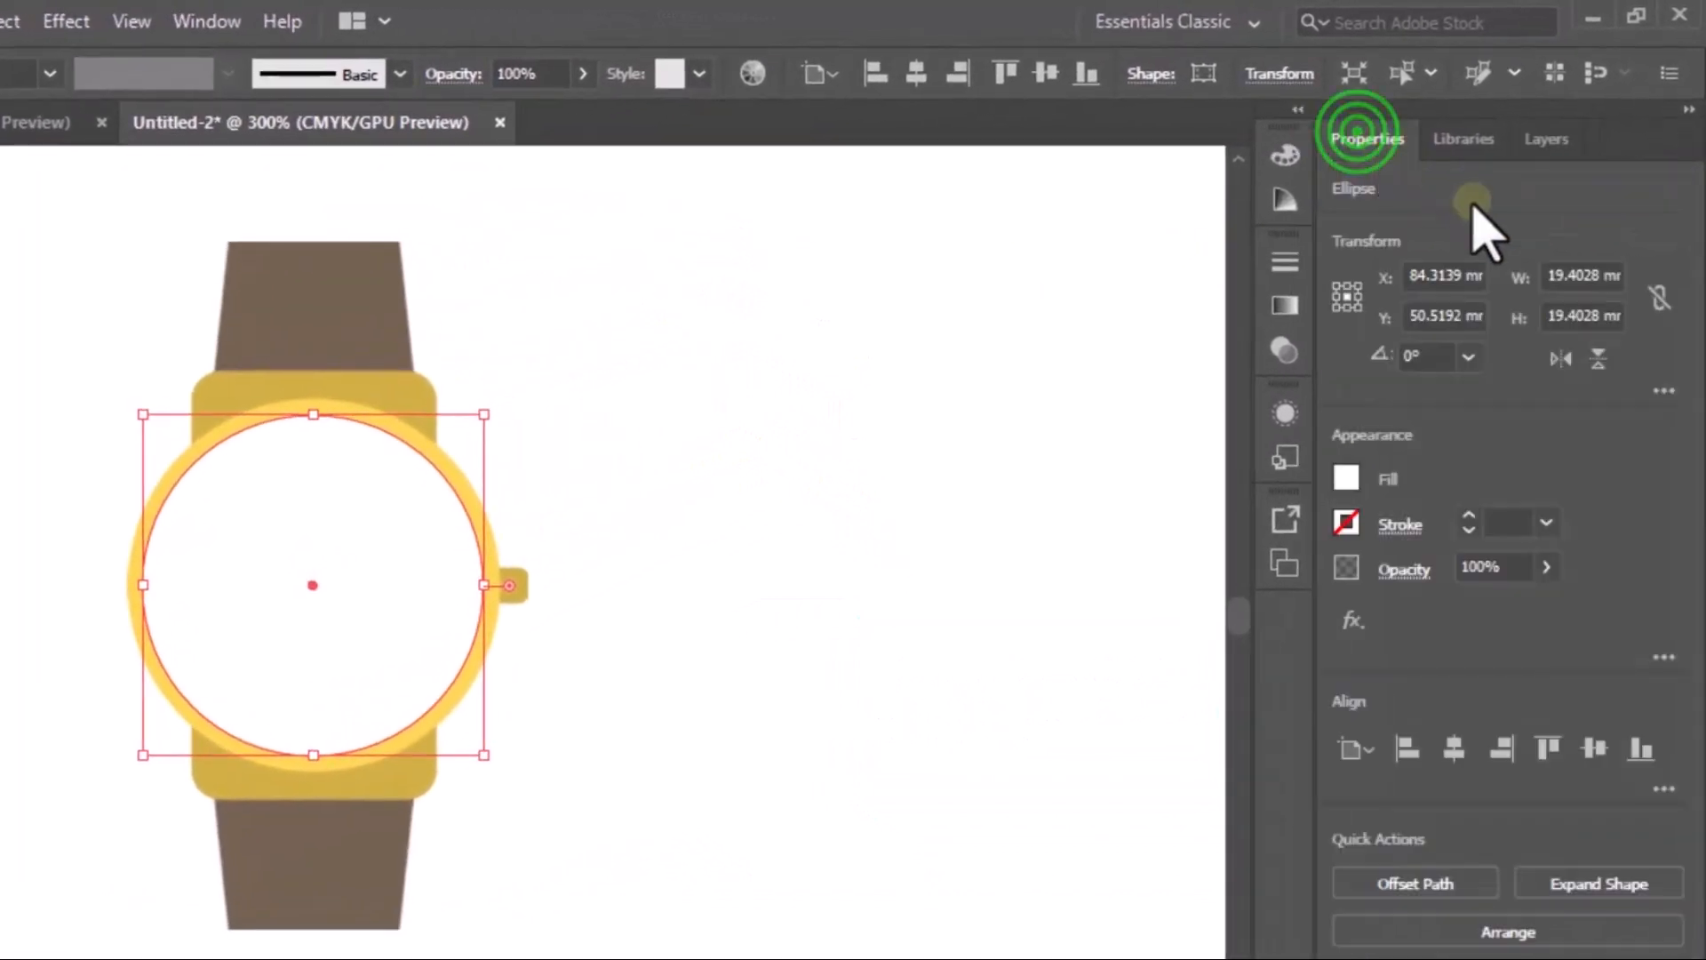
{"action": "left_click", "coordinate": [1350, 523]}
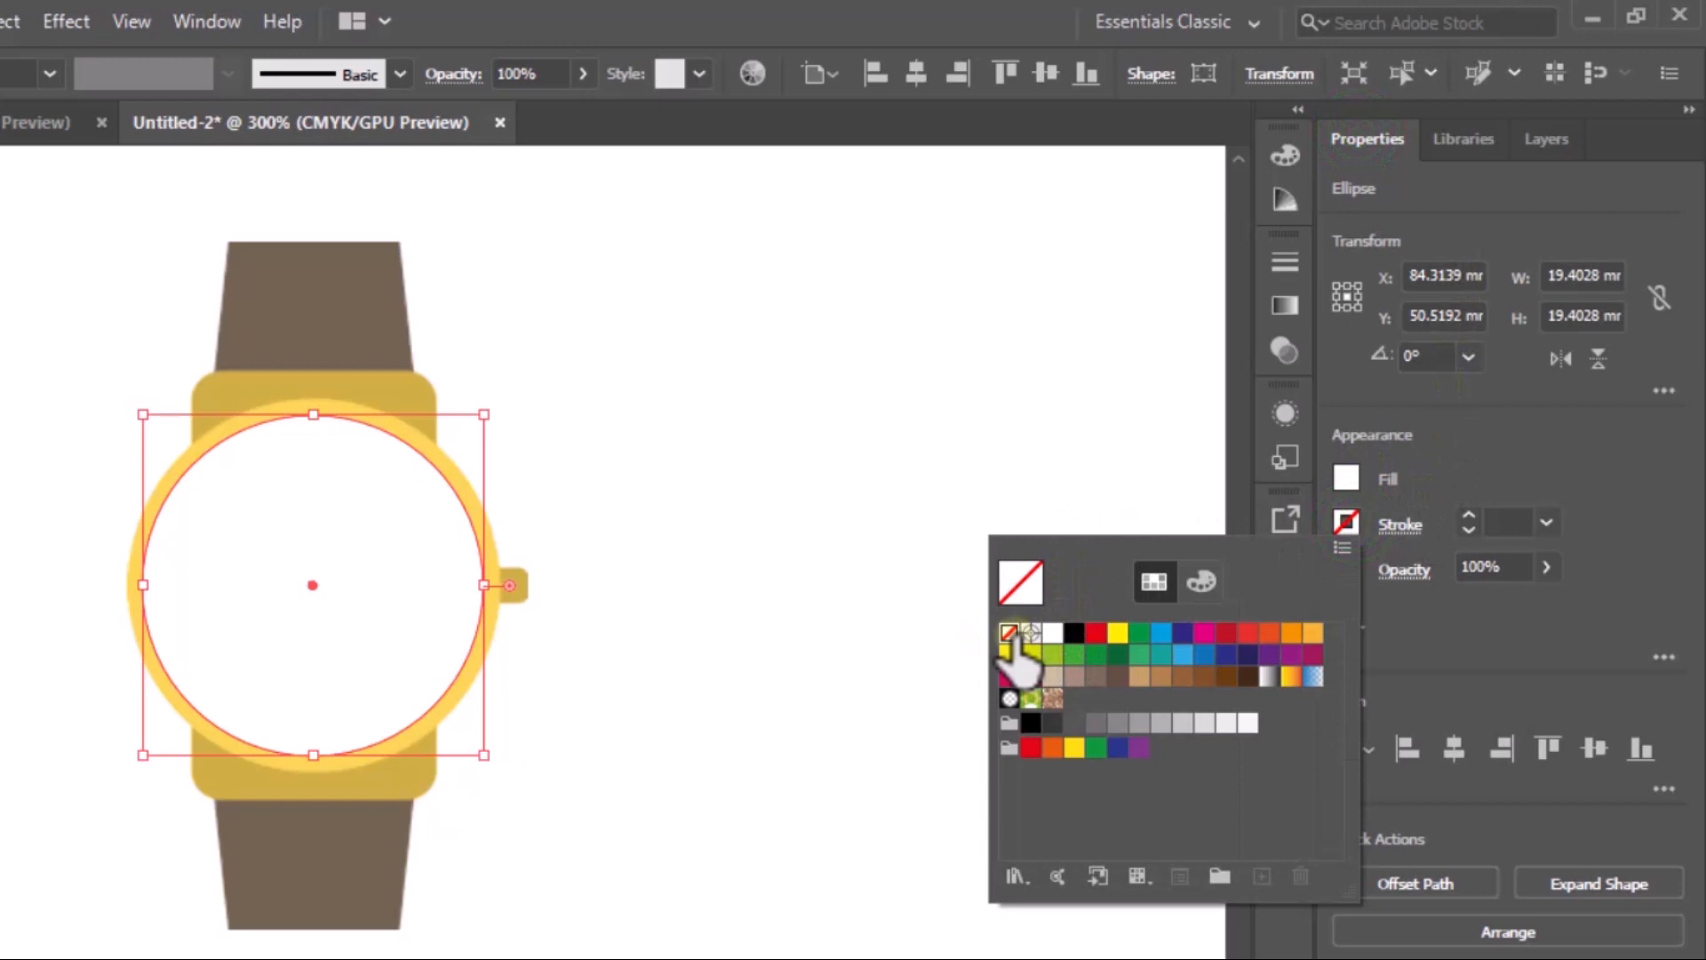
{"action": "left_click", "coordinate": [1074, 632]}
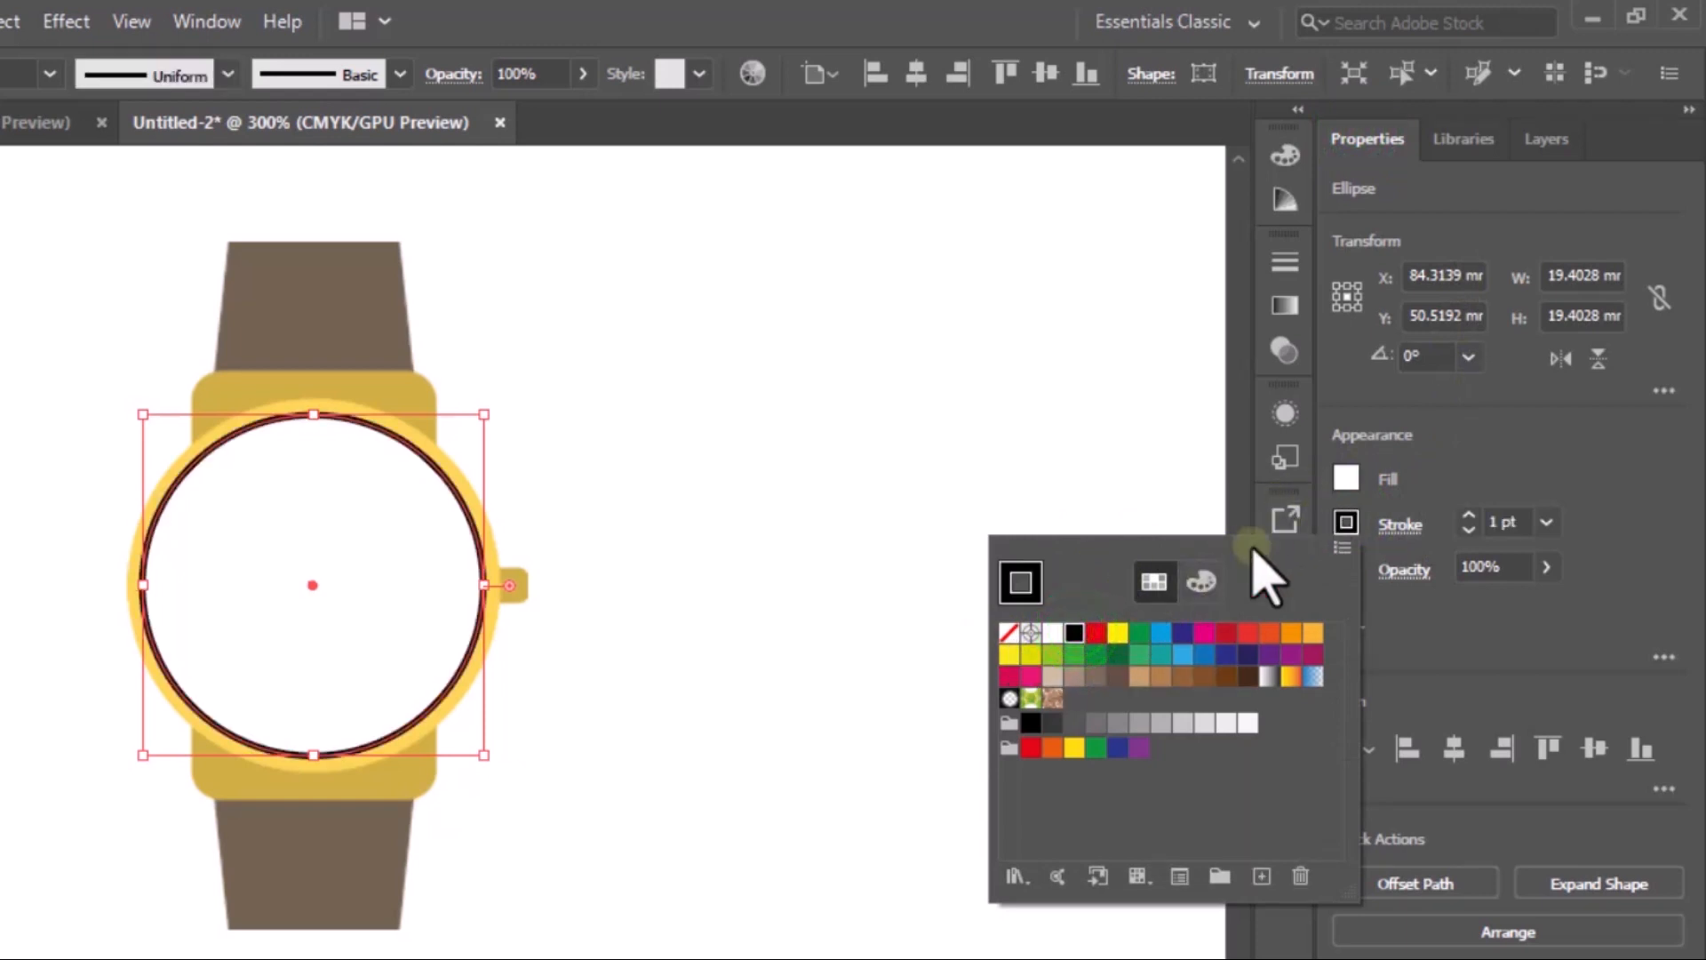
{"action": "left_click", "coordinate": [1346, 480]}
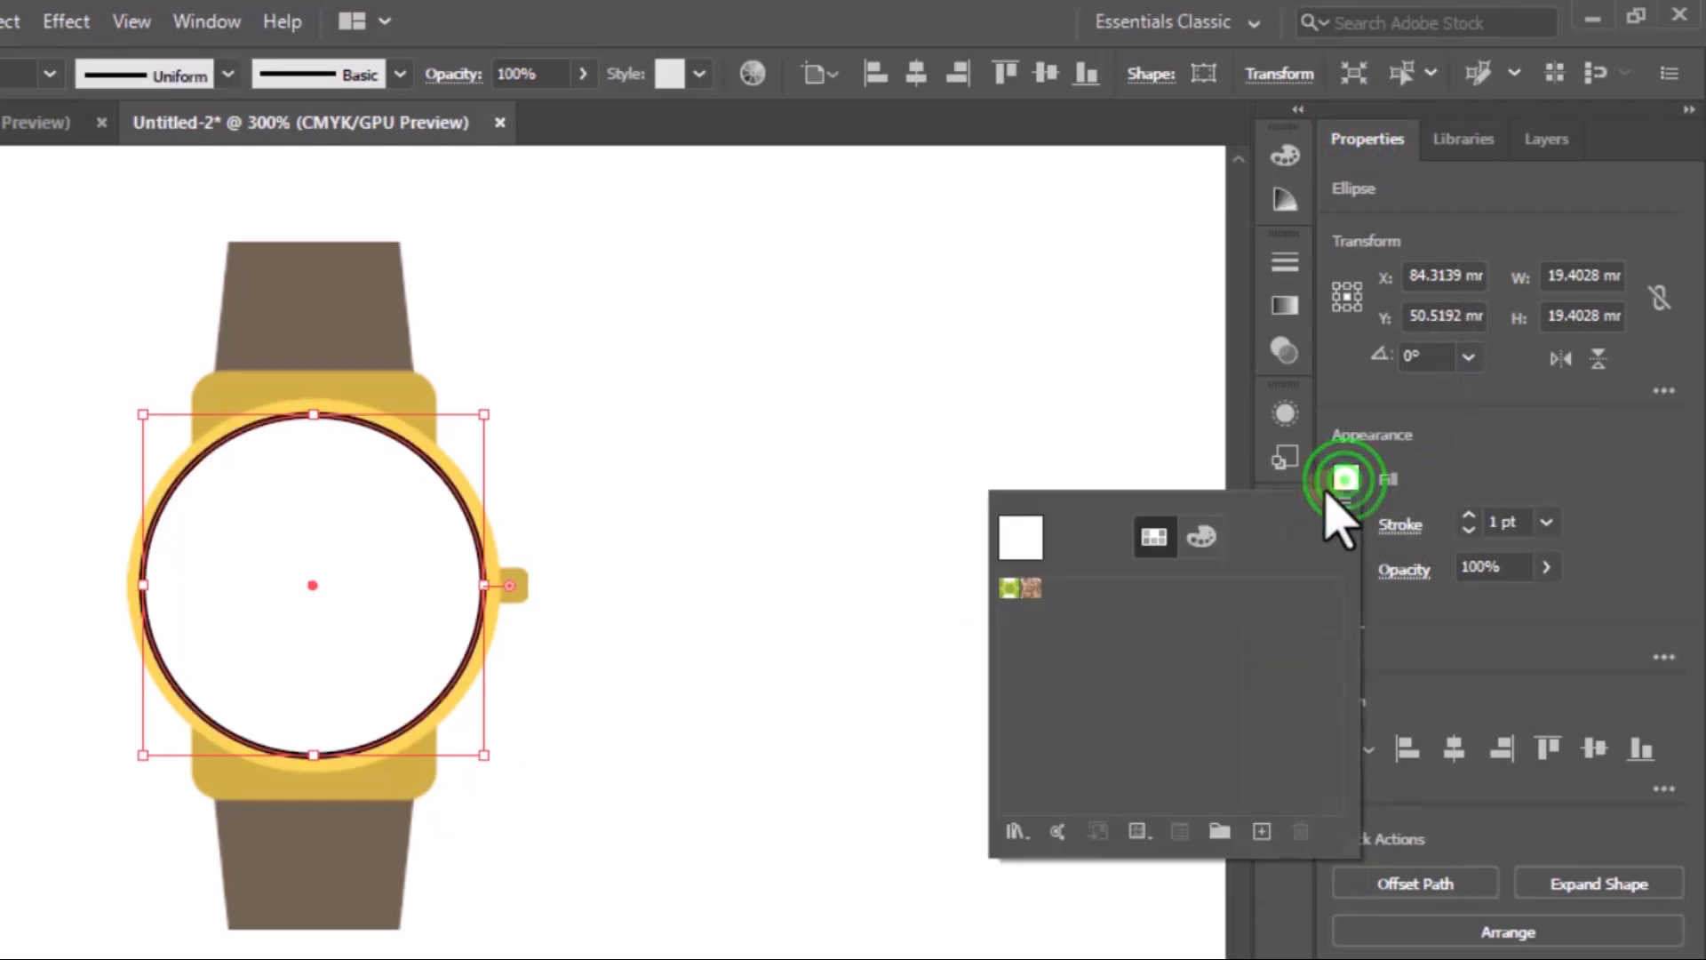
{"action": "left_click", "coordinate": [1199, 534]}
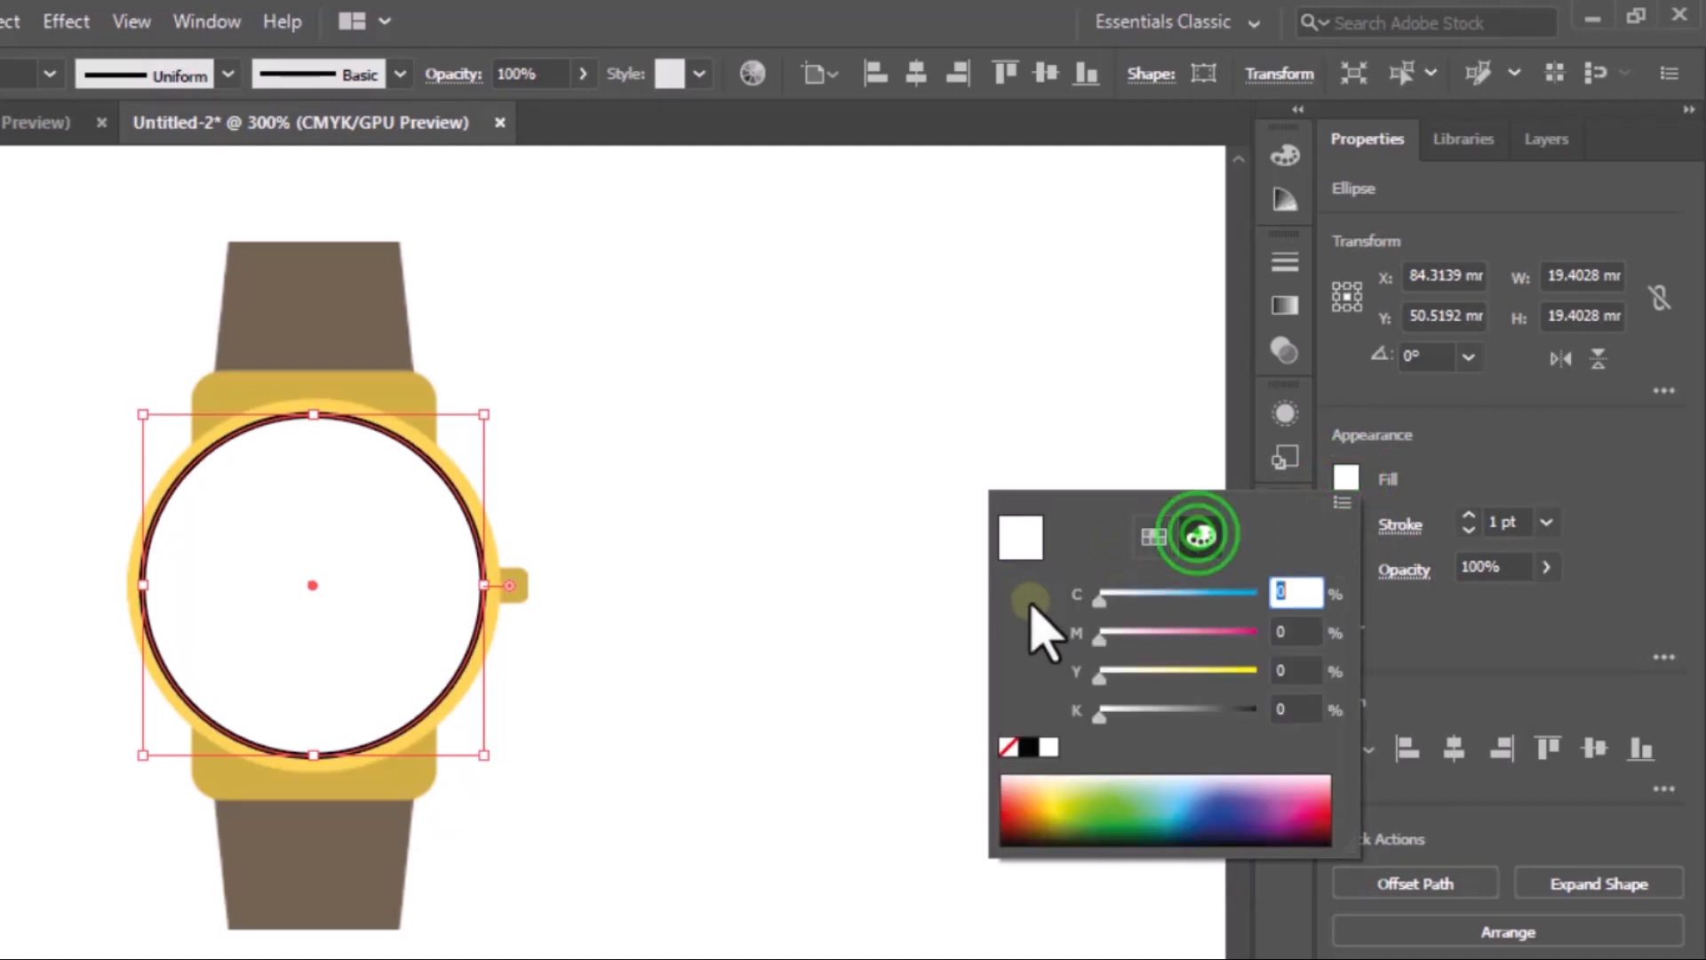
{"action": "left_click", "coordinate": [1008, 747]}
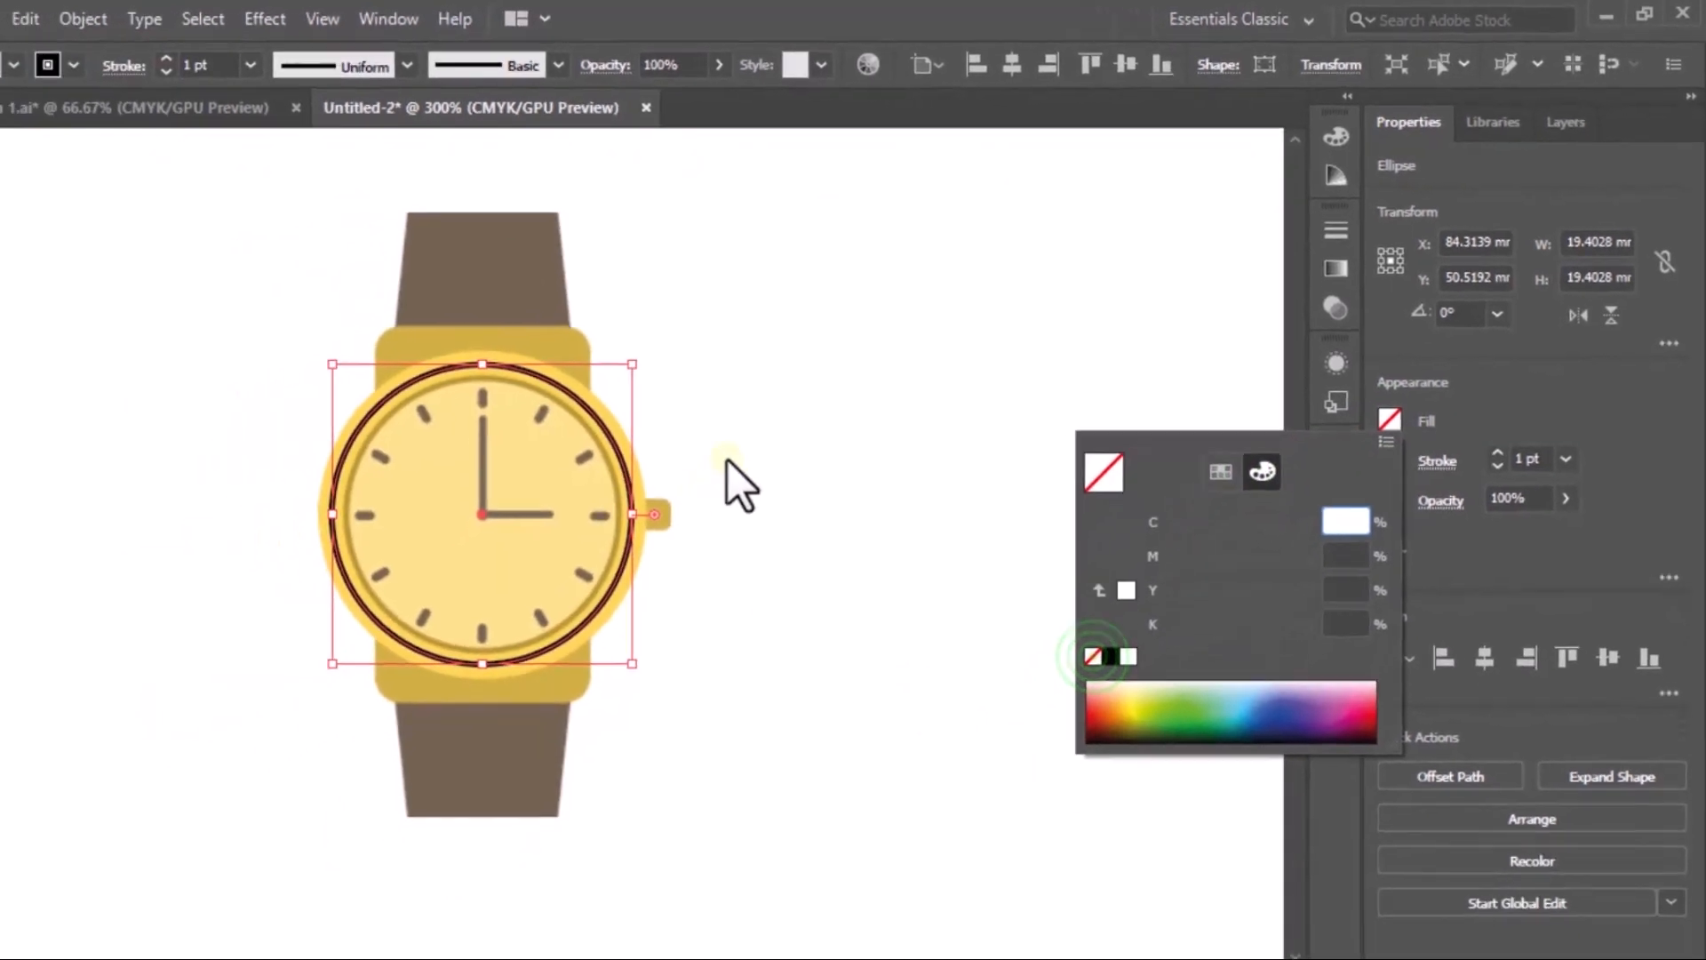
{"action": "left_click", "coordinate": [726, 459]}
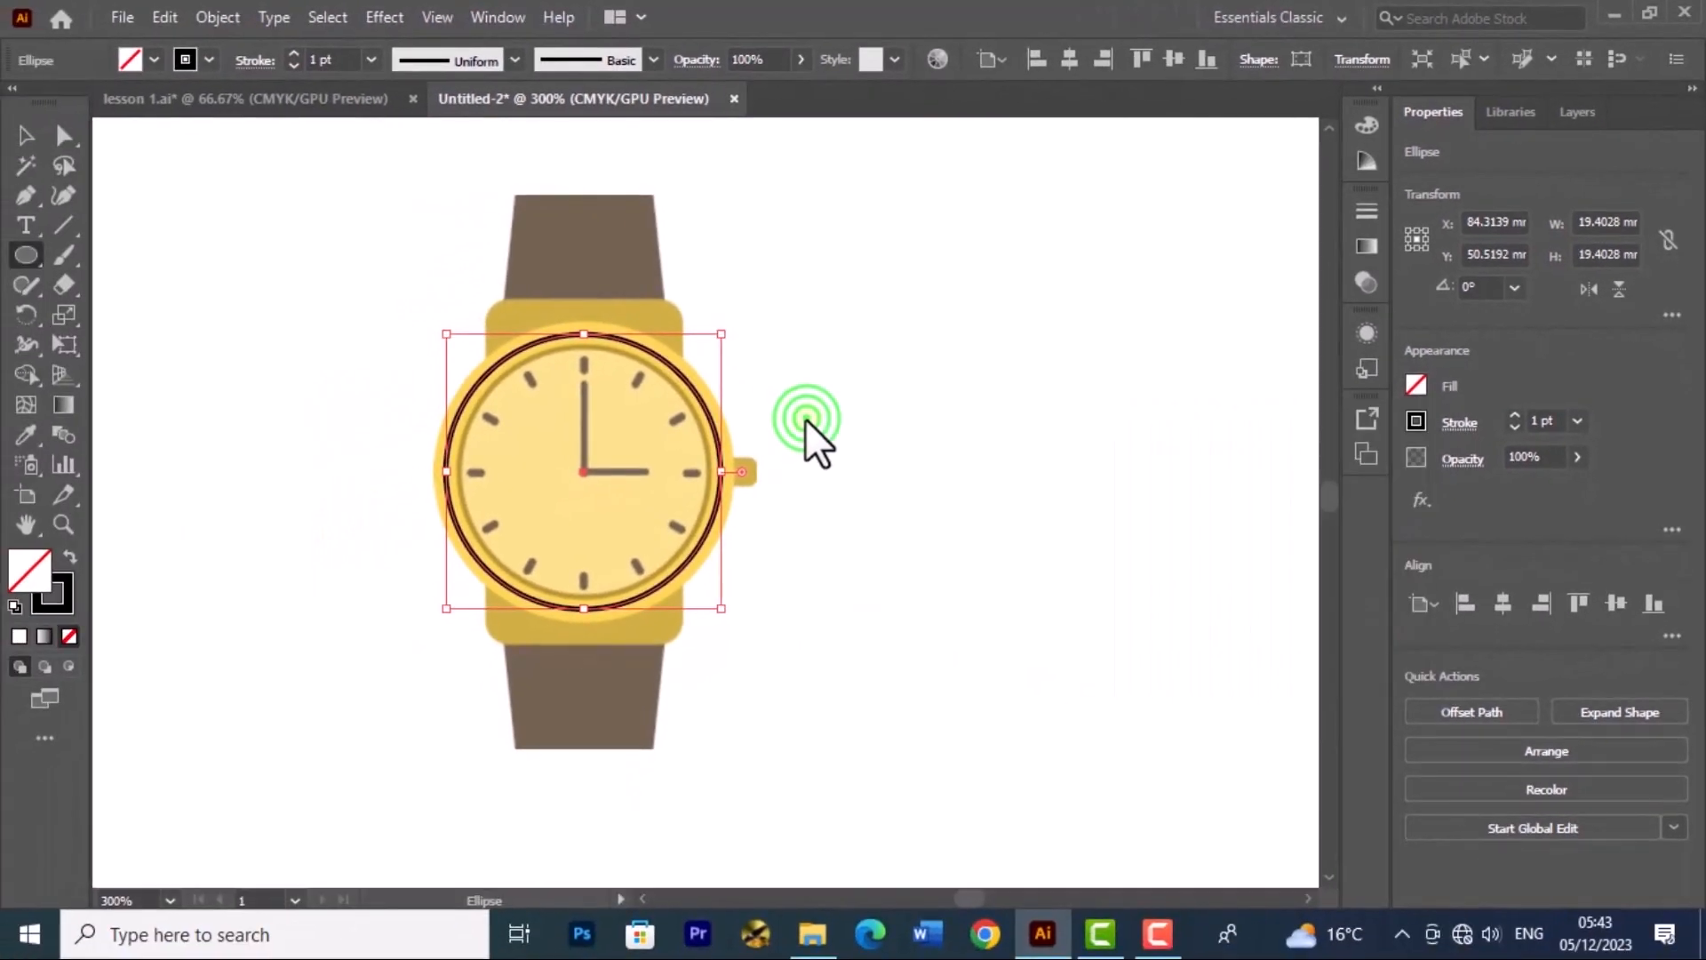
Step: Increase the stroke weight of the circle around the watch dial to 4 pt
{"action": "left_click", "coordinate": [20, 133]}
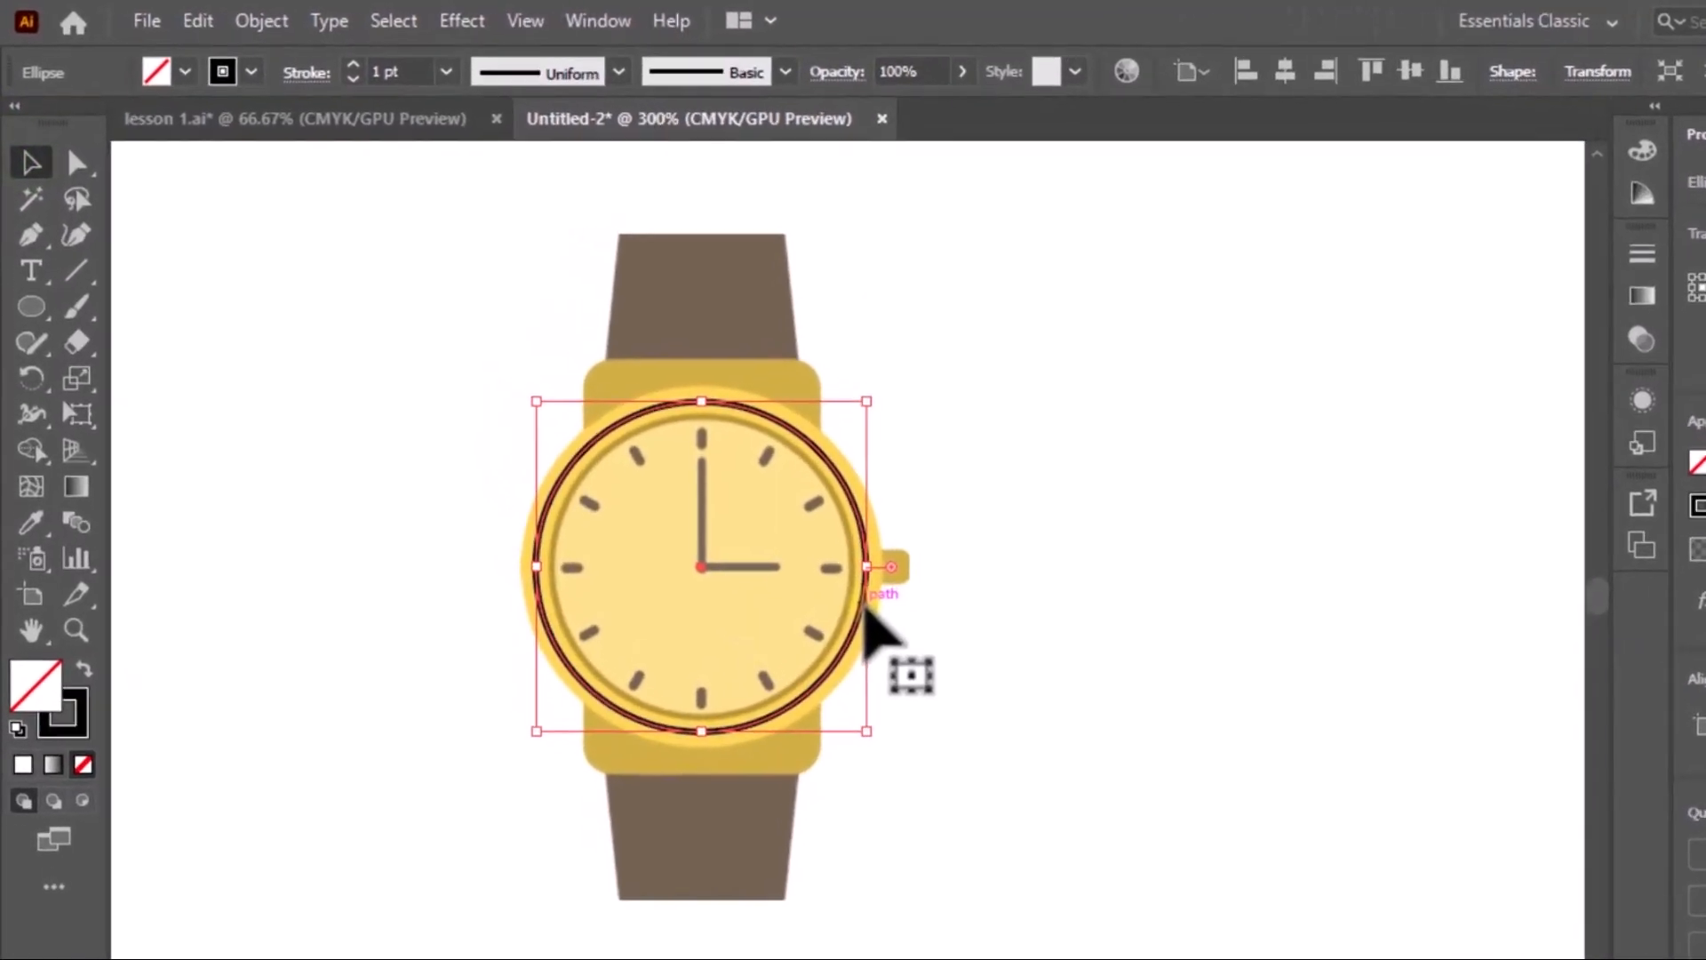
{"action": "left_click", "coordinate": [995, 594]}
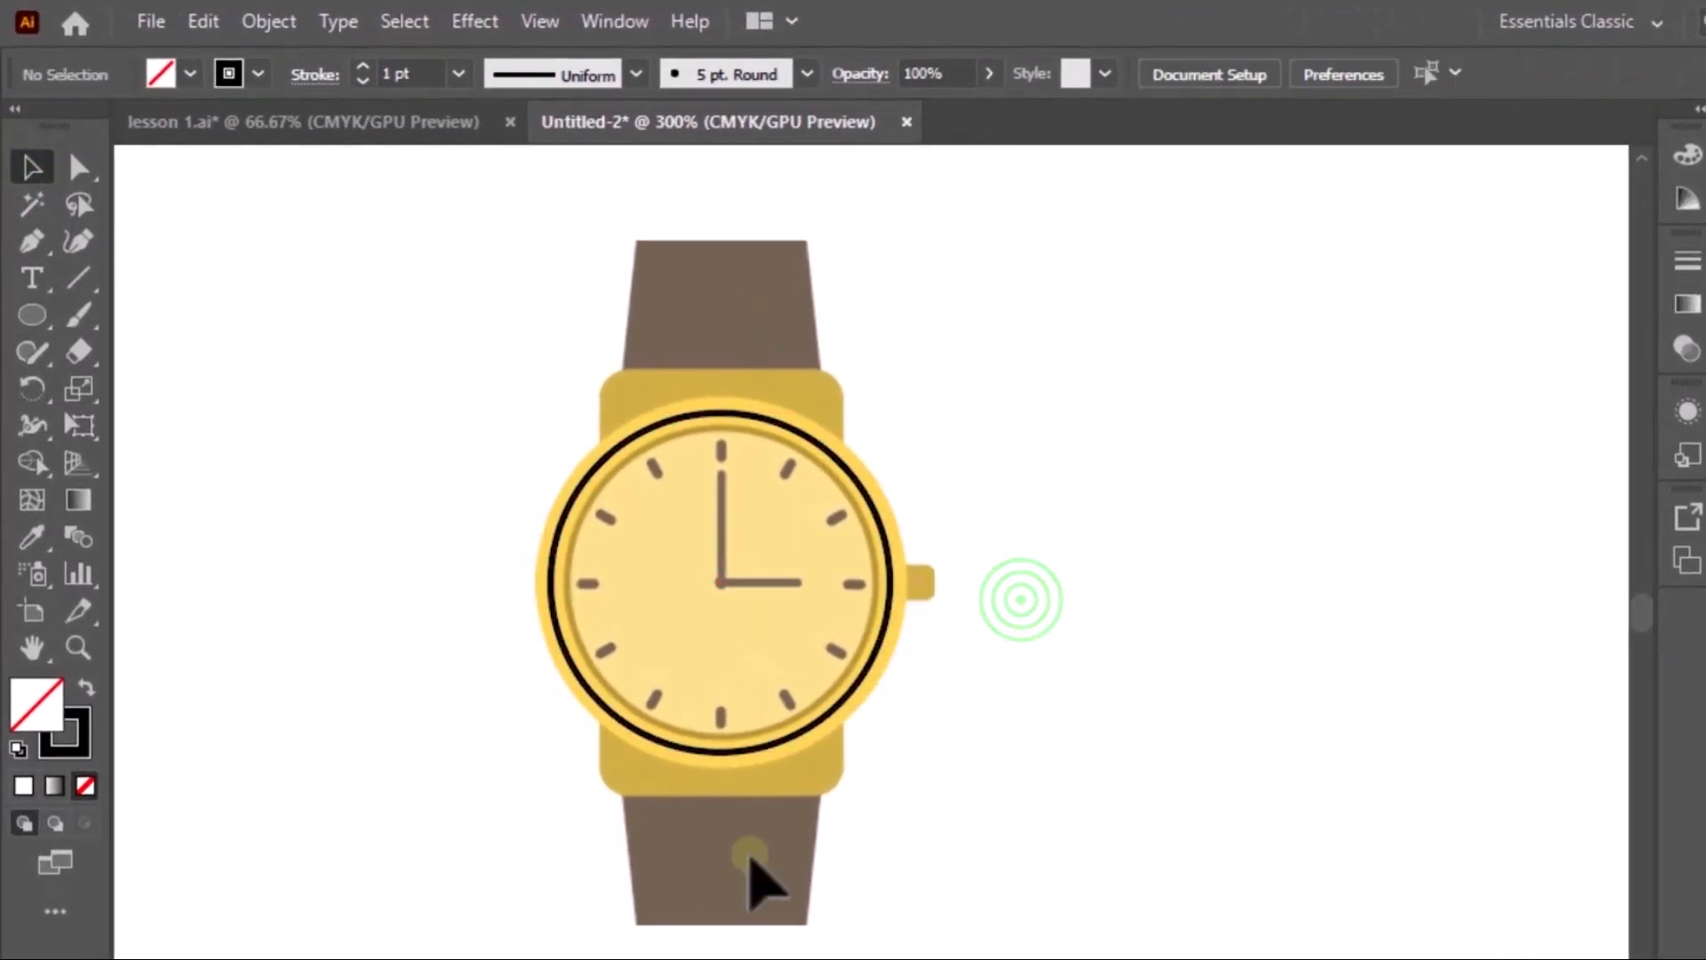
{"action": "left_click", "coordinate": [869, 698]}
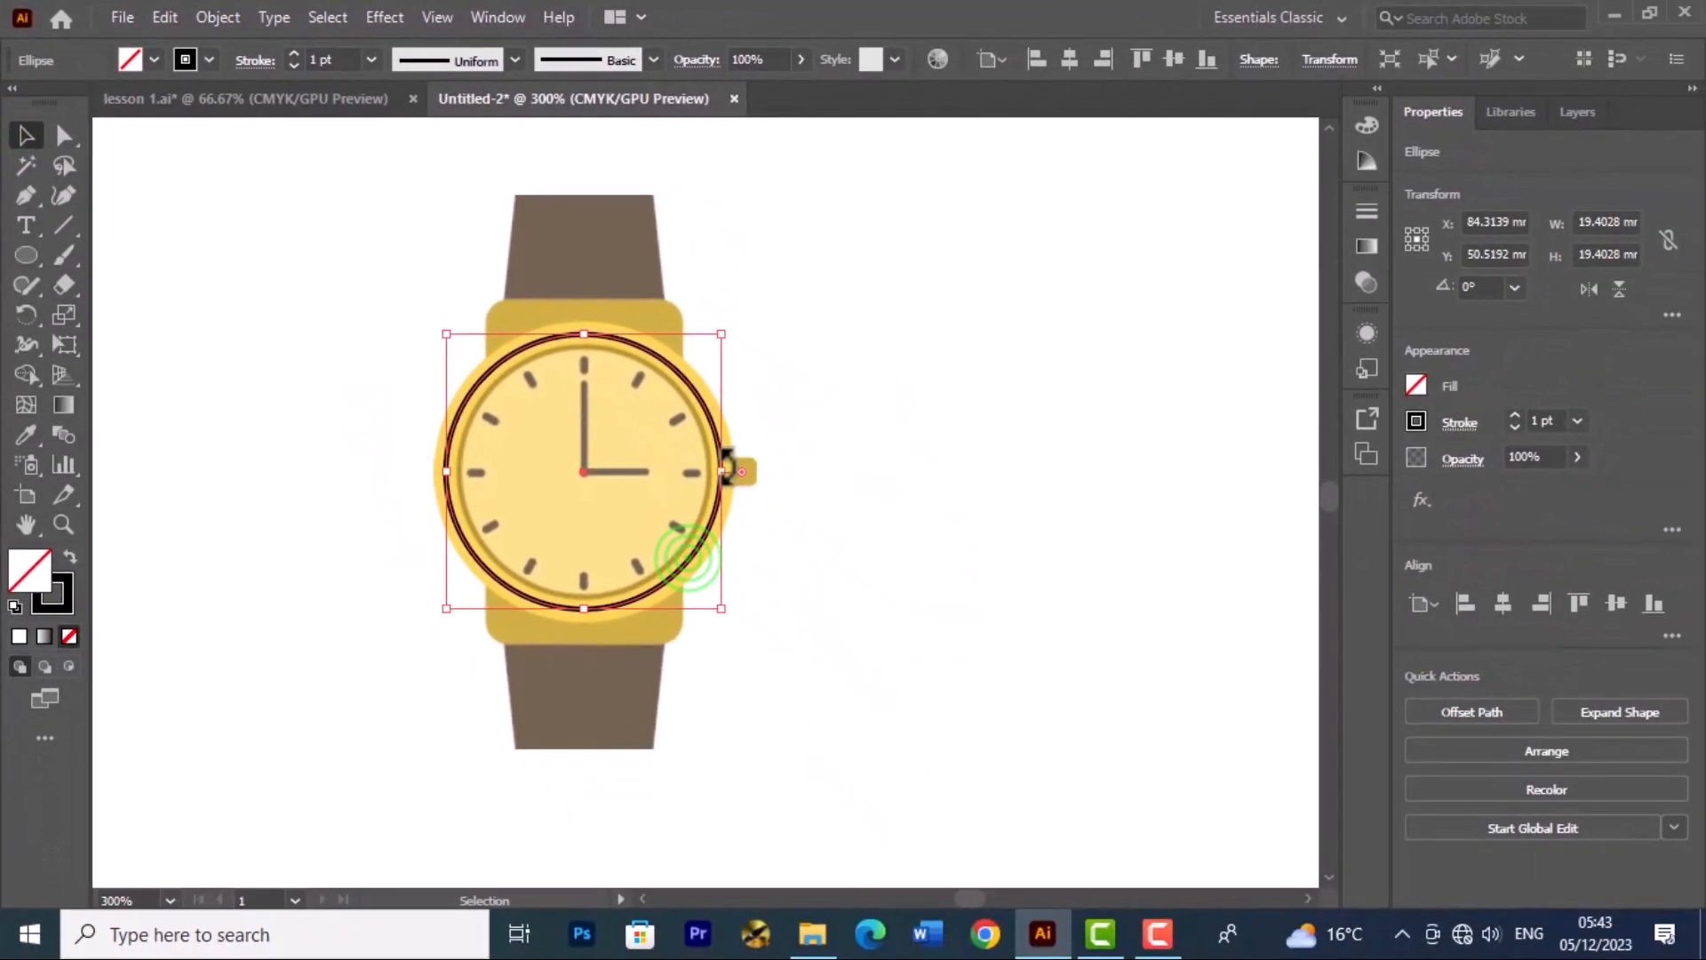
{"action": "left_click", "coordinate": [990, 659]}
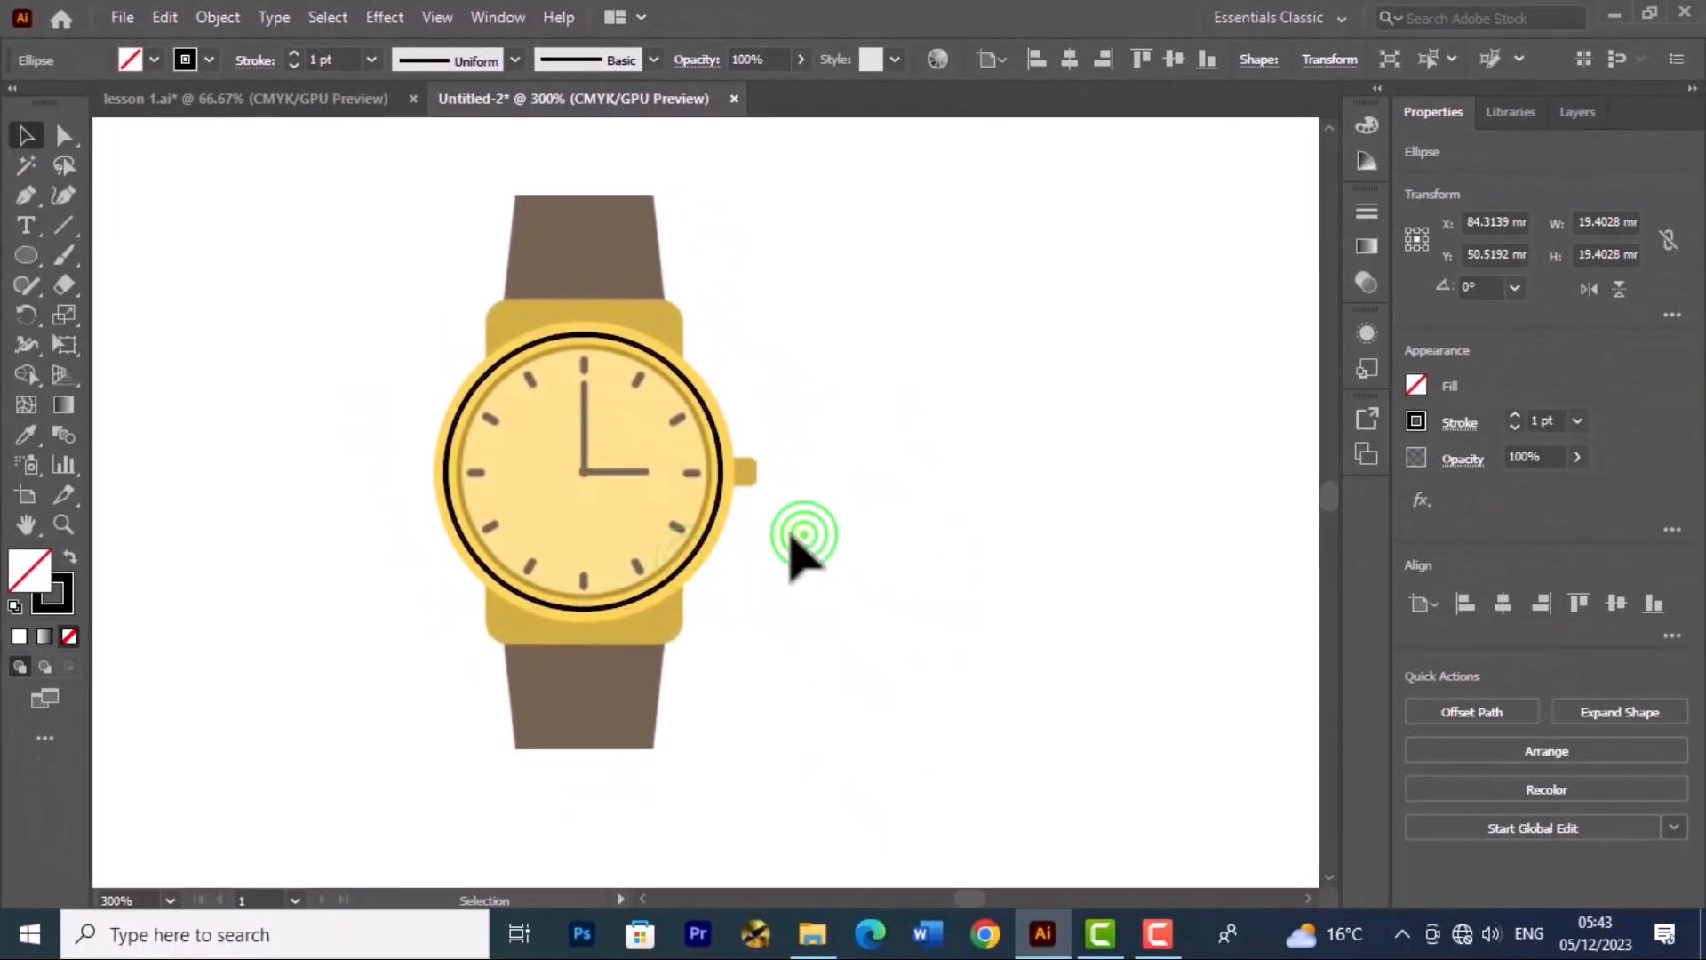
{"action": "left_click", "coordinate": [718, 507]}
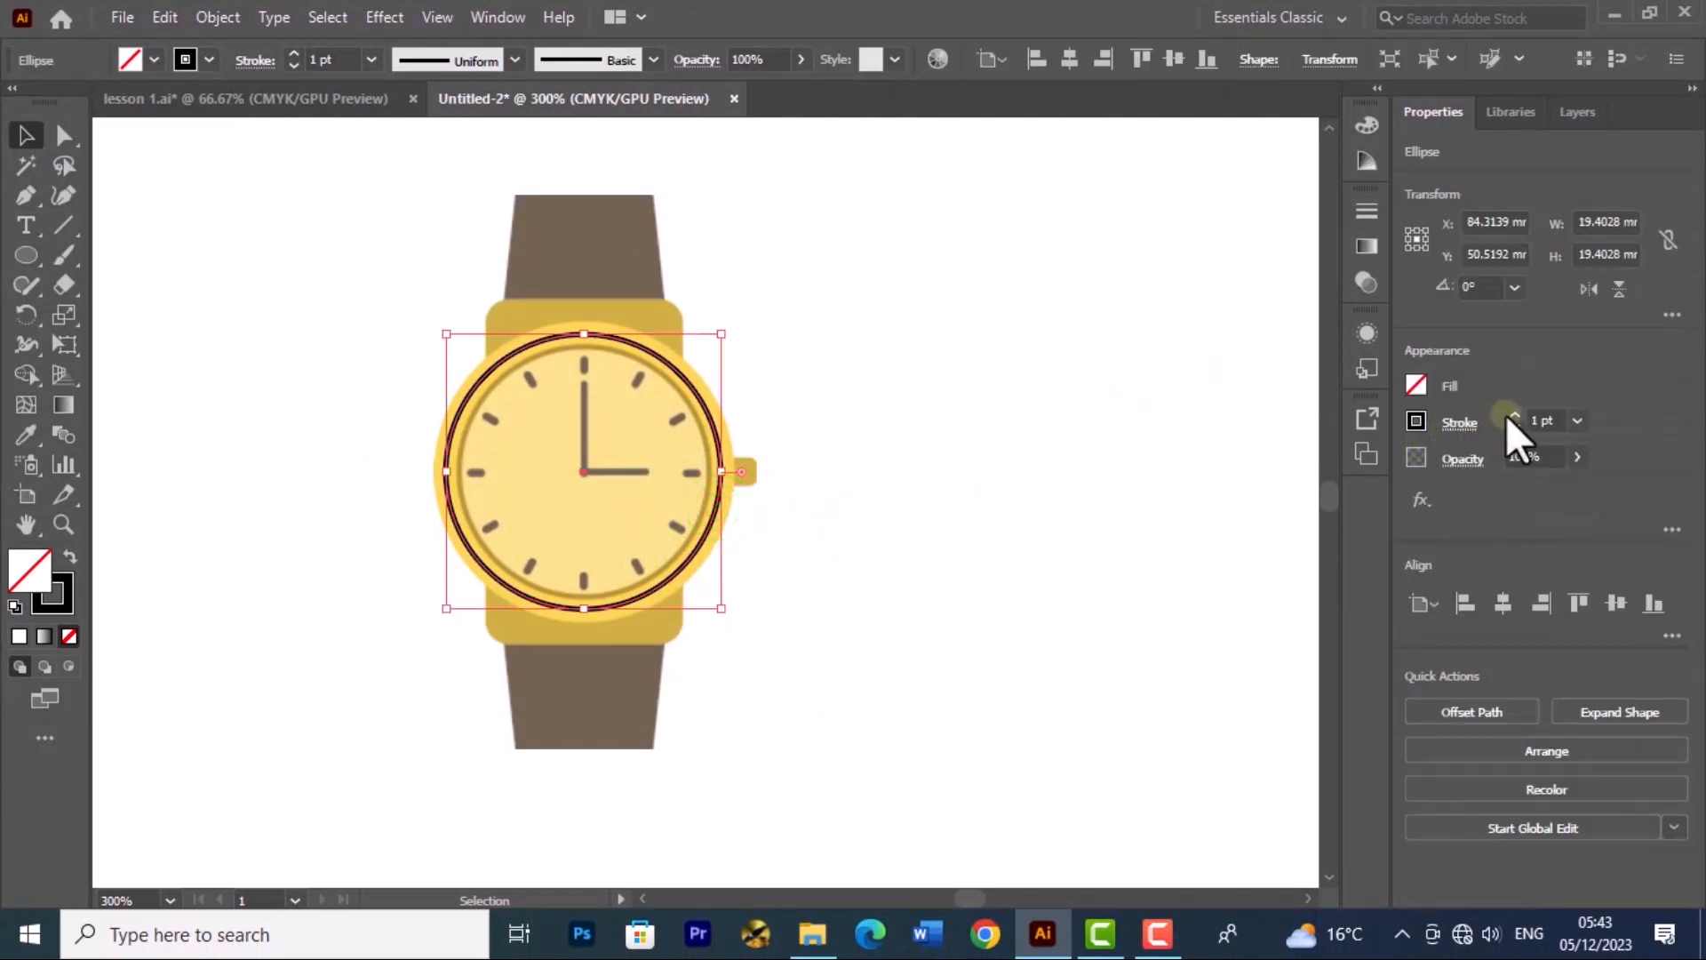
{"action": "left_click", "coordinate": [1516, 412]}
{"action": "left_click", "coordinate": [1517, 412]}
{"action": "left_click", "coordinate": [1516, 412]}
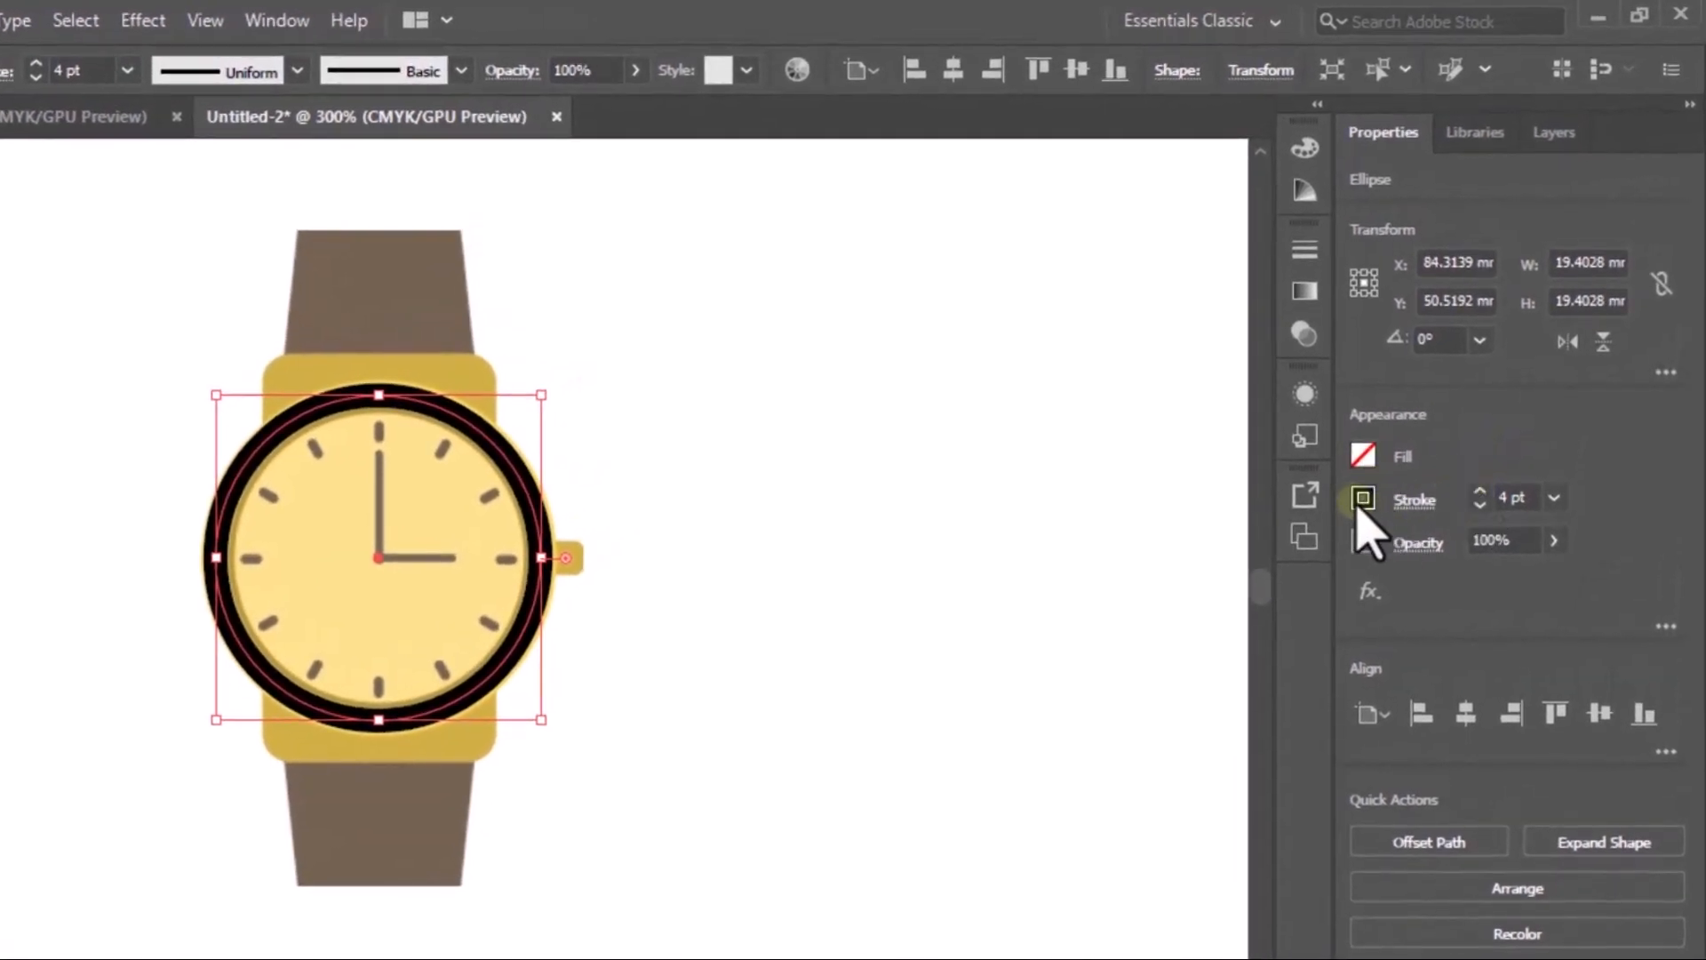
Step: Change the dial circle's stroke colour to the lime green swatch and deselect the circle
{"action": "left_click", "coordinate": [1363, 499]}
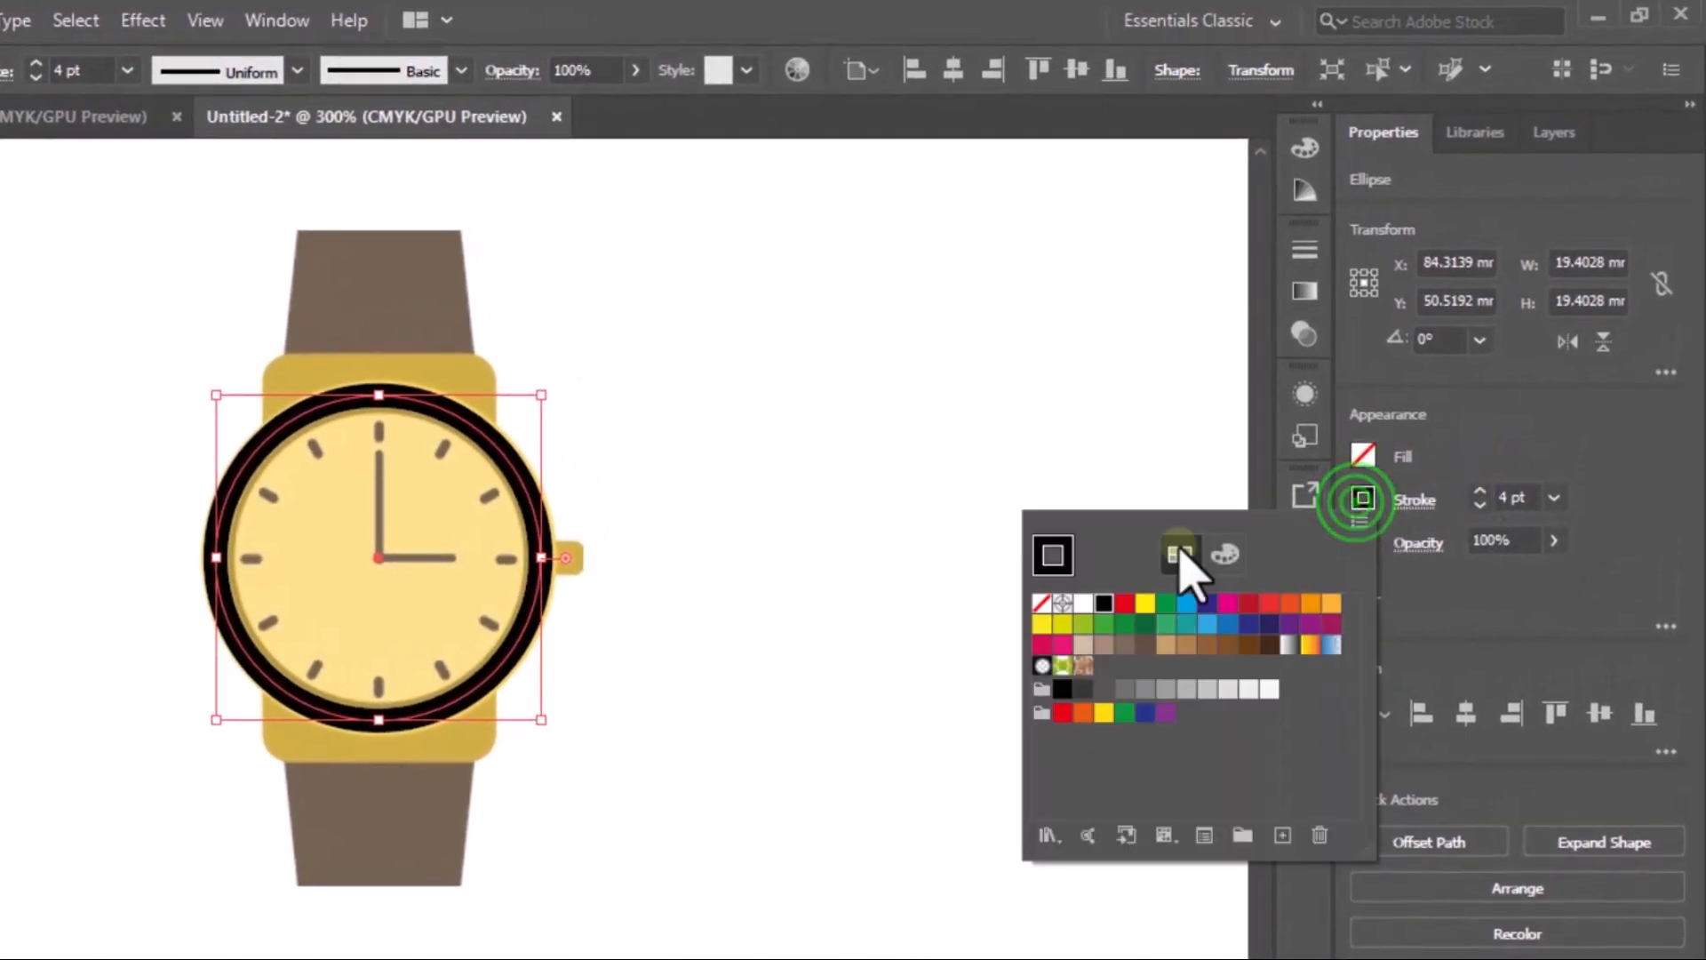
{"action": "left_click", "coordinate": [1085, 625]}
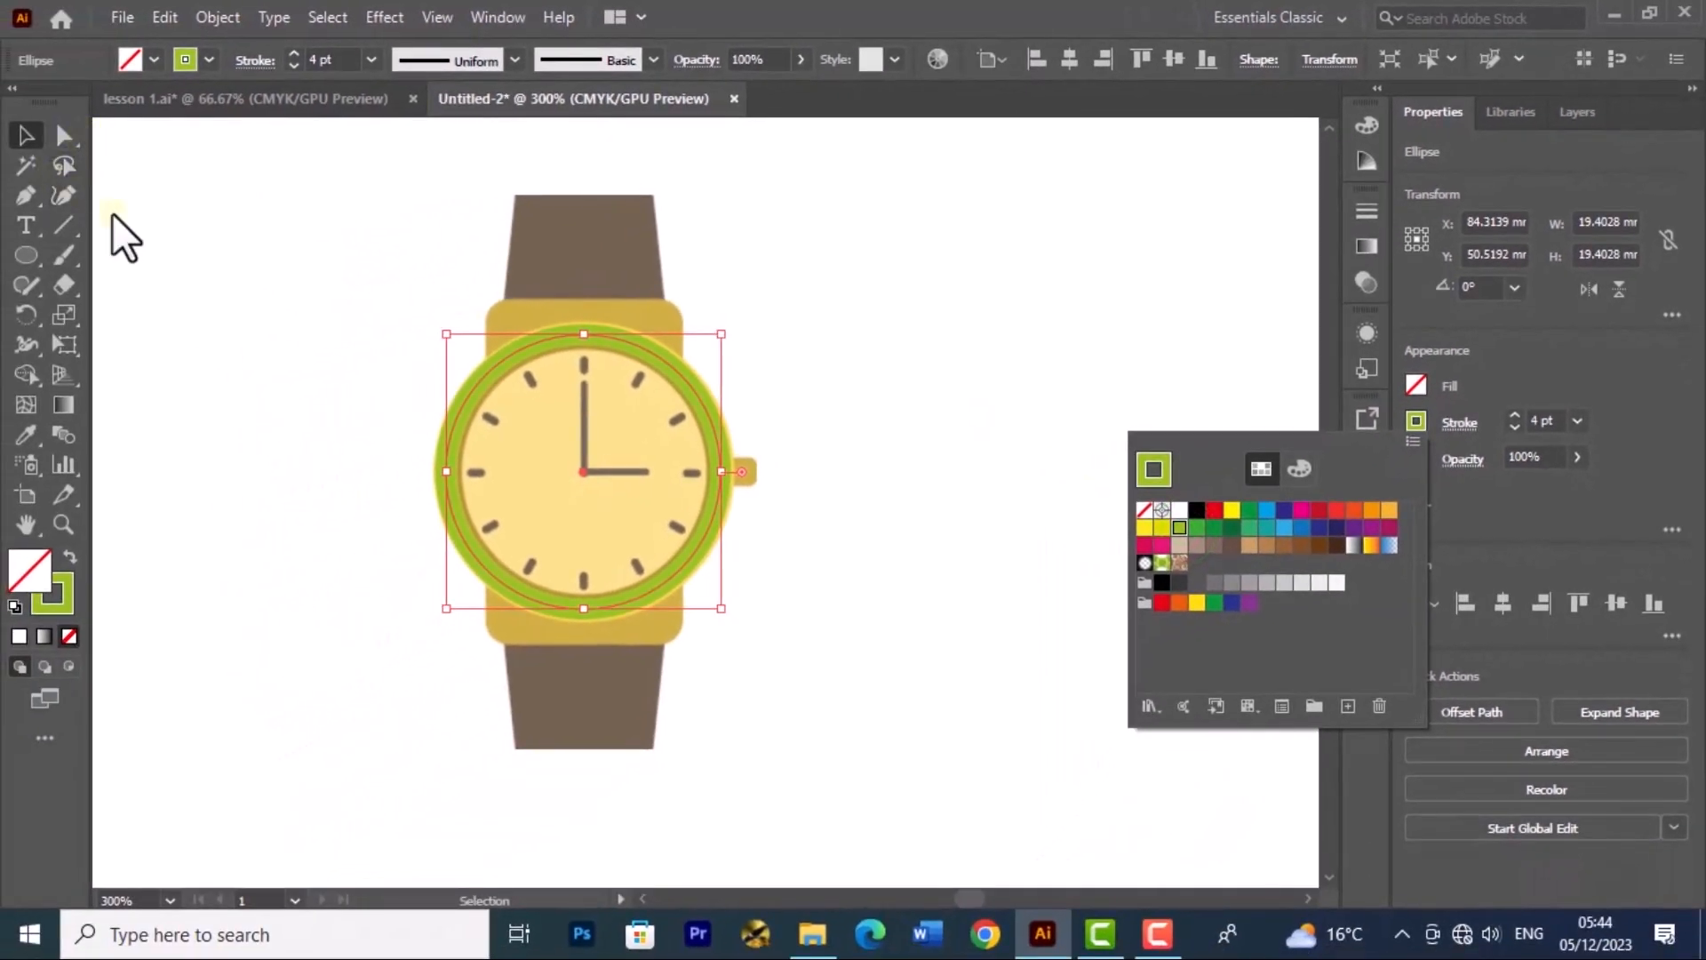
{"action": "left_click", "coordinate": [213, 231]}
{"action": "left_click", "coordinate": [183, 210]}
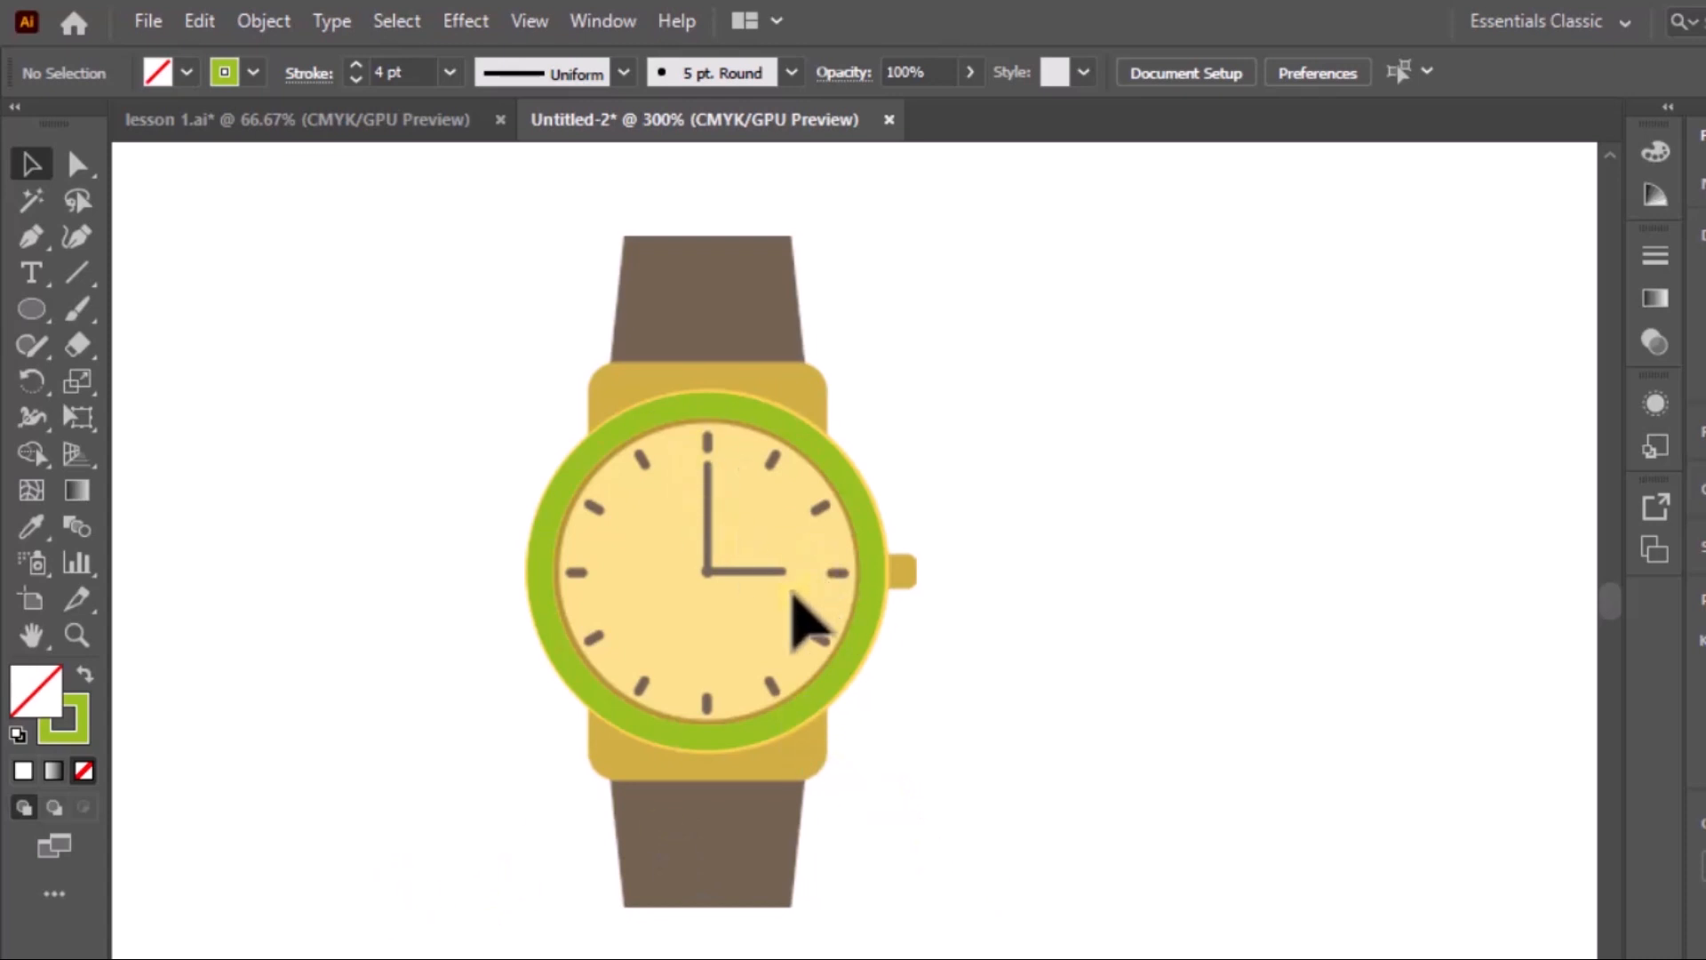
Step: Draw a small upright rounded rectangle, about 0.43 by 1.06 mm, just beside the 11 o'clock mark on the dial
{"action": "scroll", "coordinate": [770, 598], "scroll_direction": "up", "scroll_amount": 5}
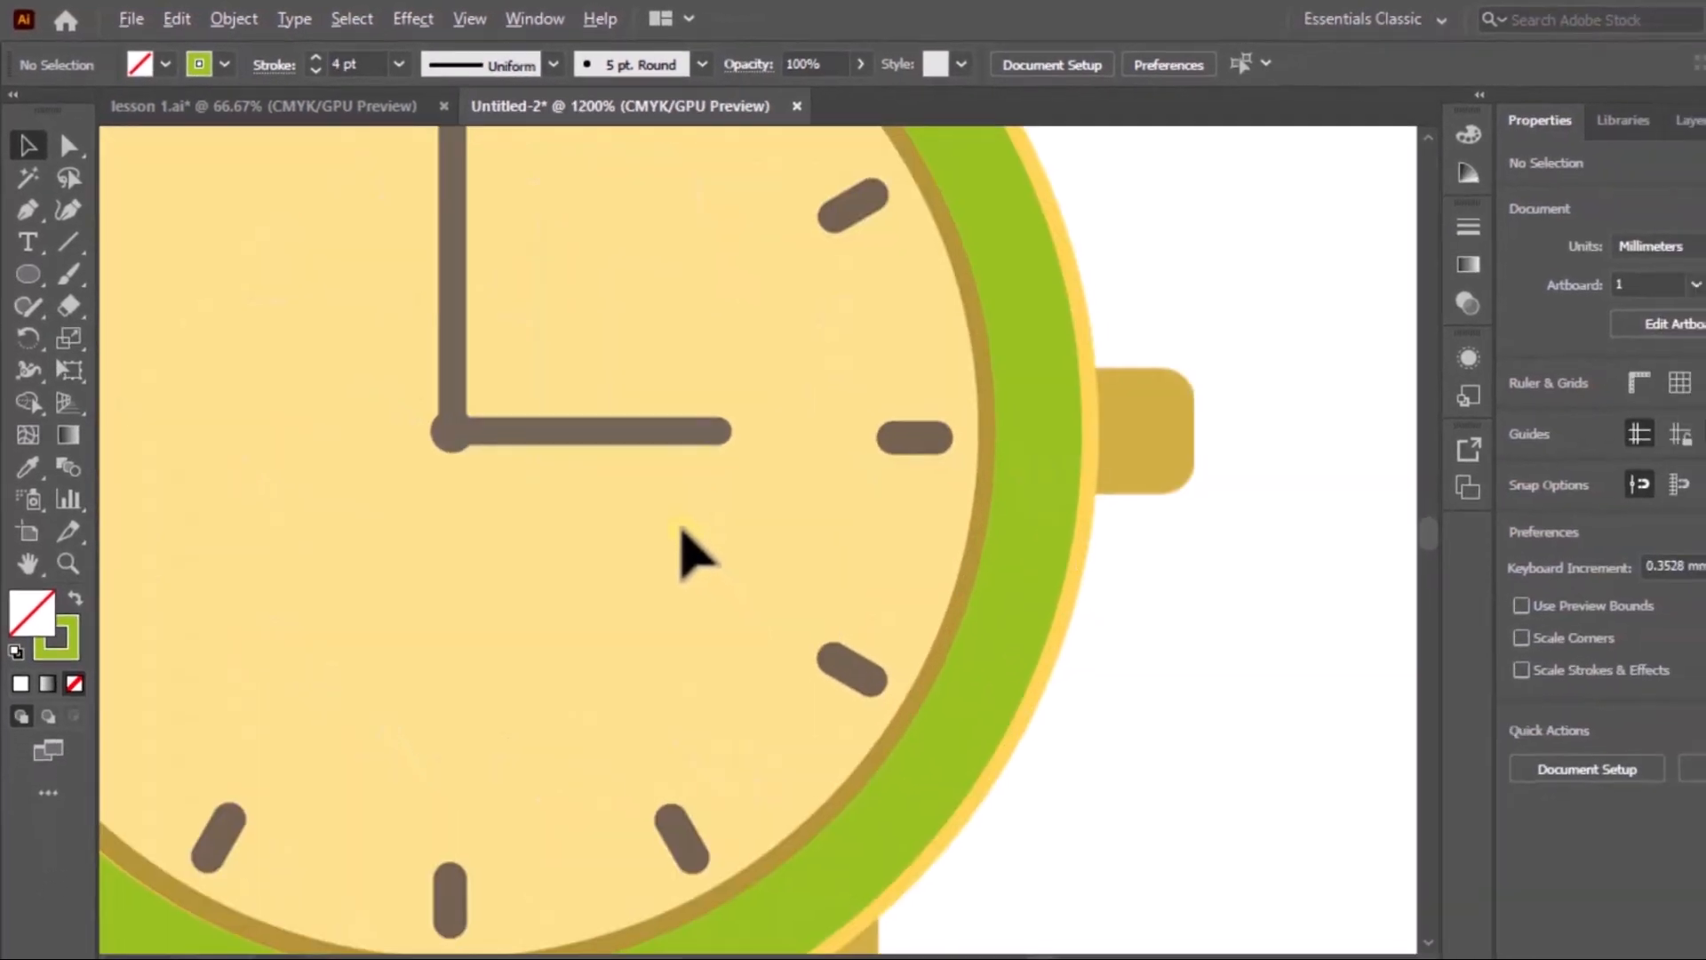
{"action": "left_click_drag", "start_coordinate": [537, 354], "coordinate": [1038, 912]}
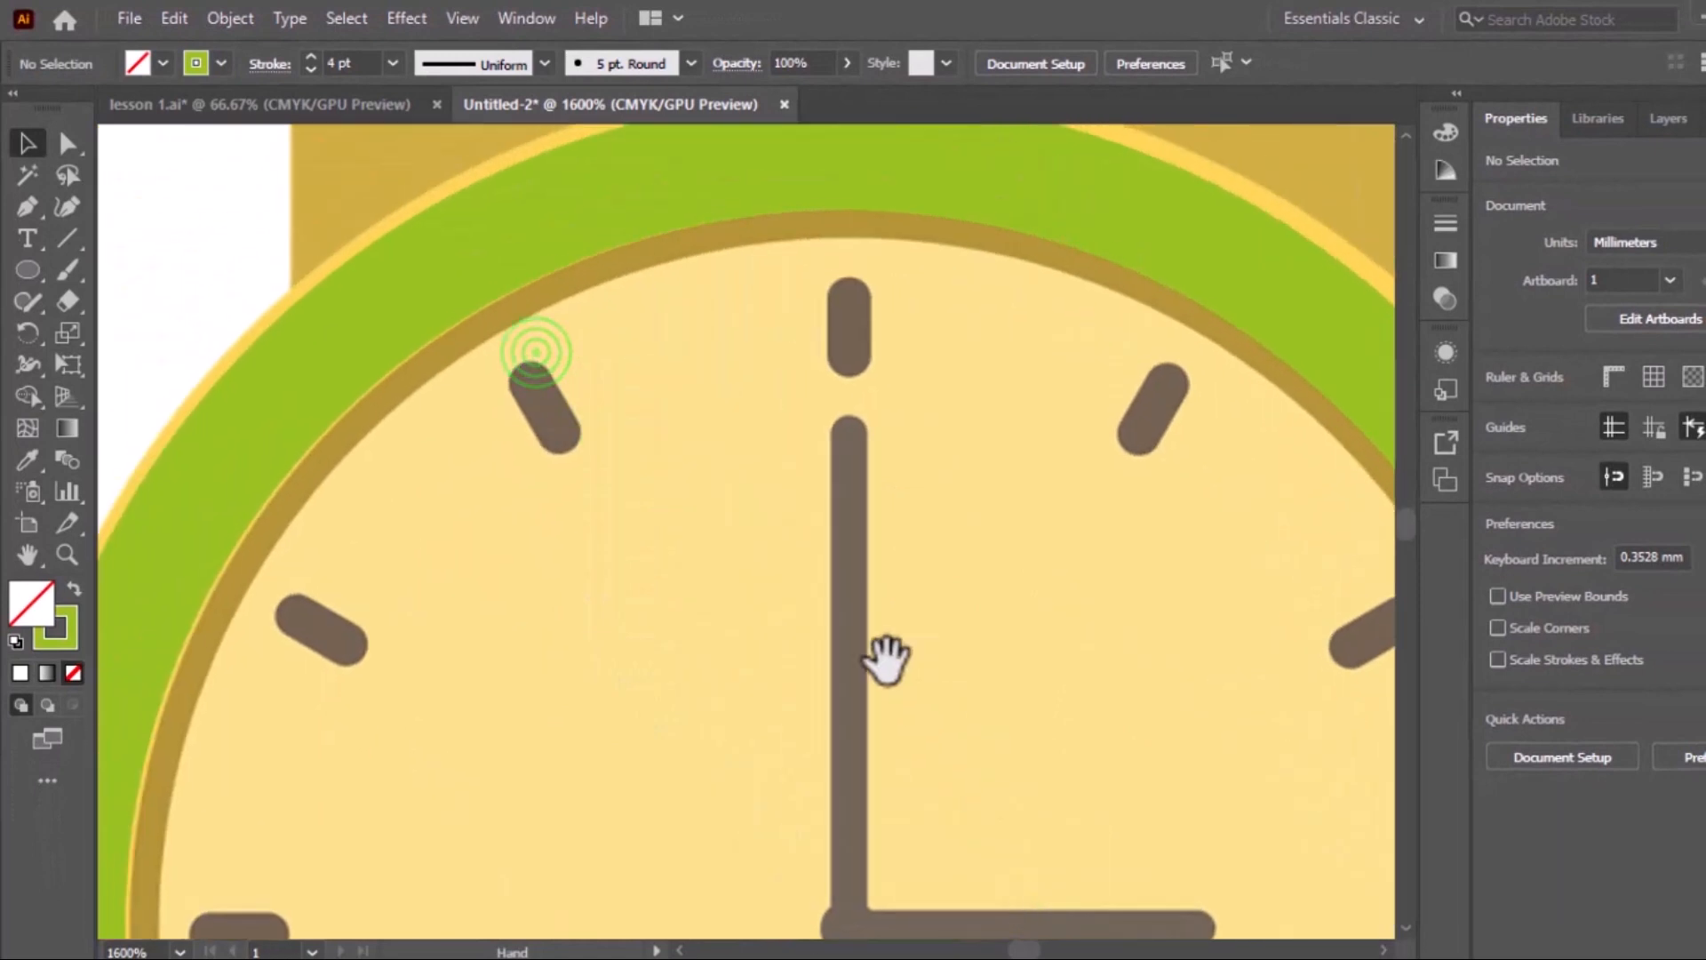
{"action": "left_click_drag", "start_coordinate": [725, 593], "coordinate": [751, 528]}
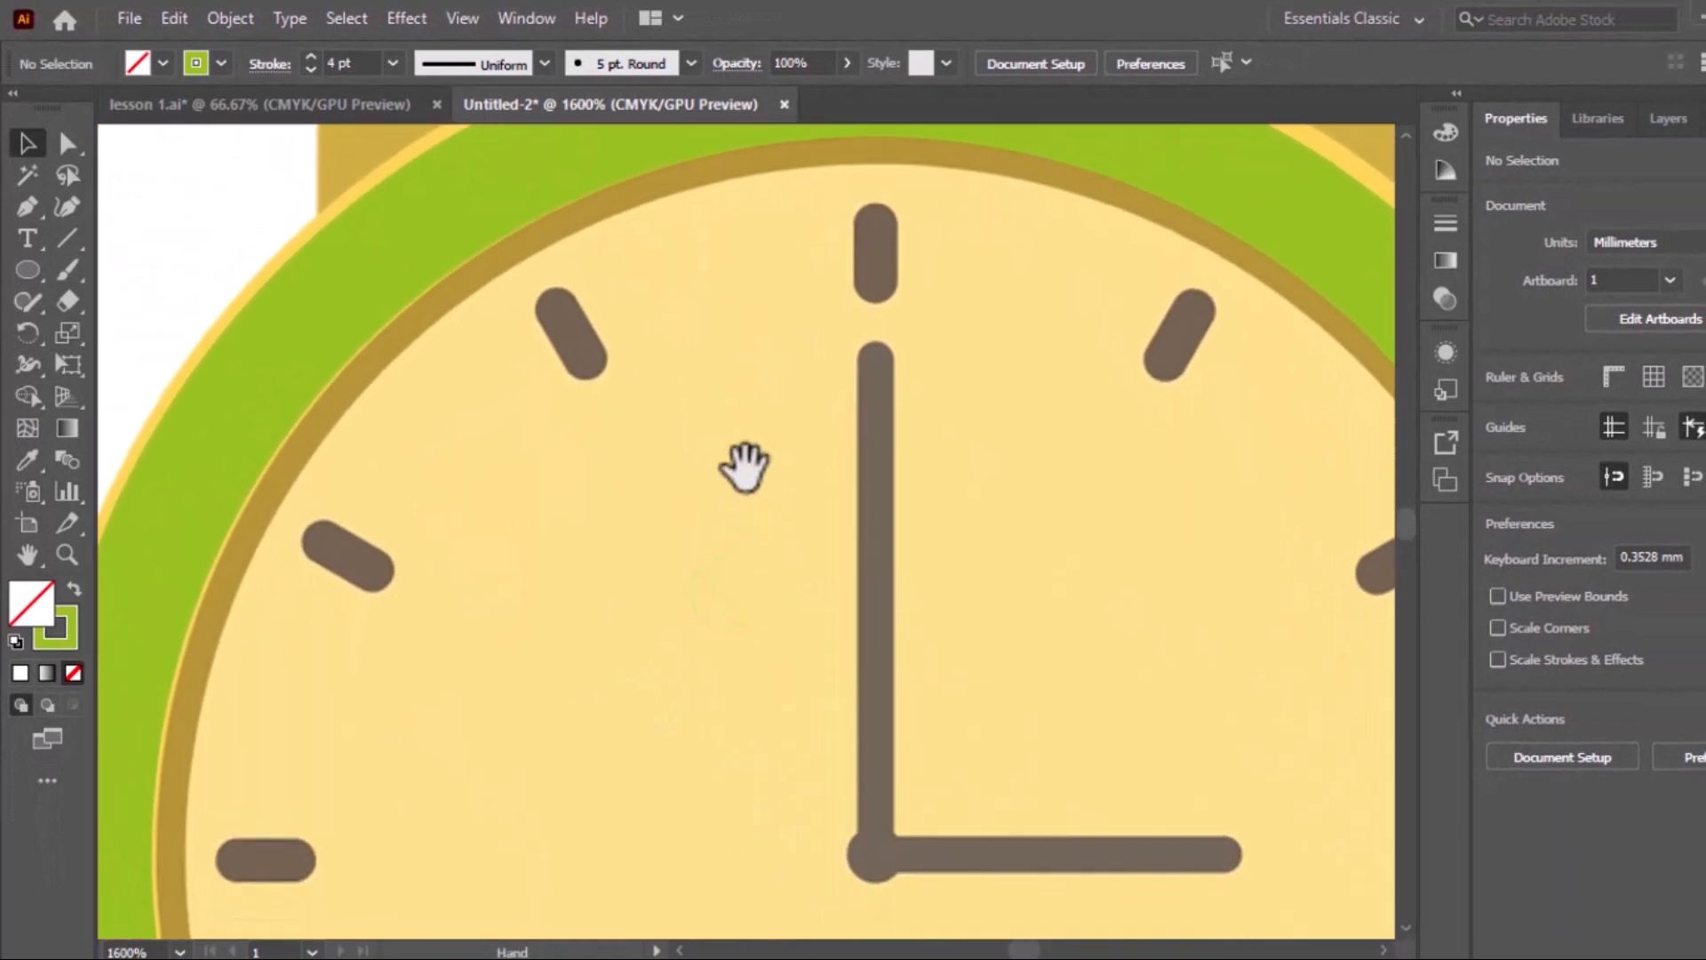
{"action": "key", "text": "space"}
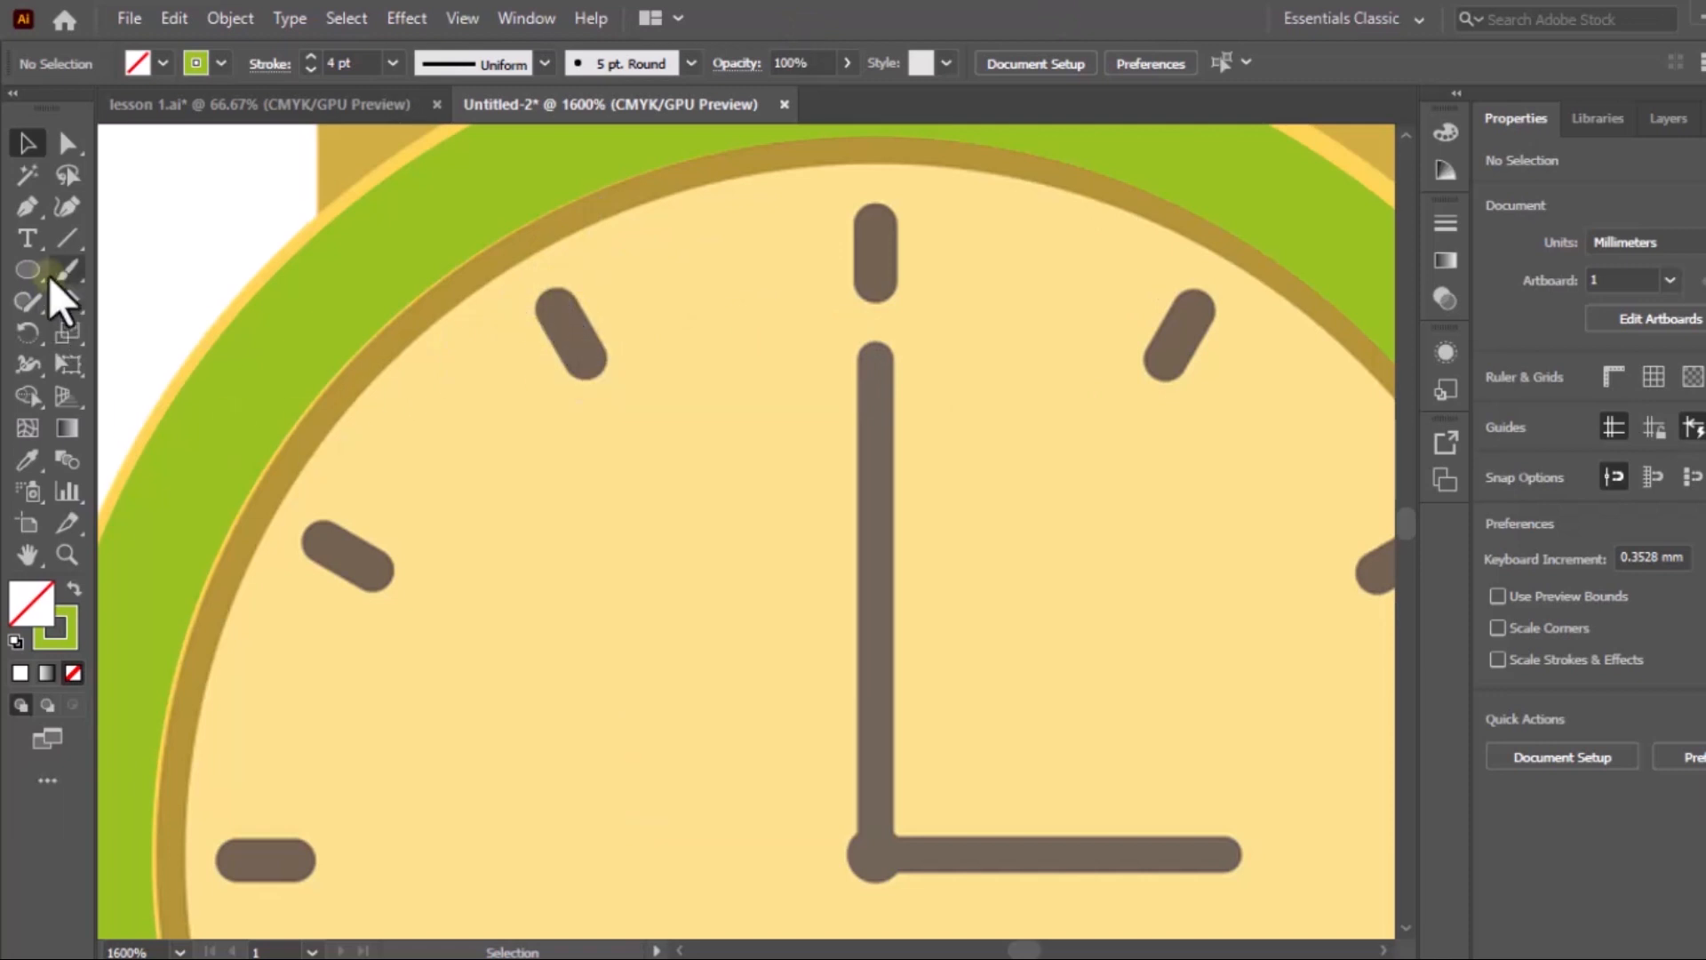
{"action": "left_click_drag", "start_coordinate": [36, 280], "coordinate": [121, 296]}
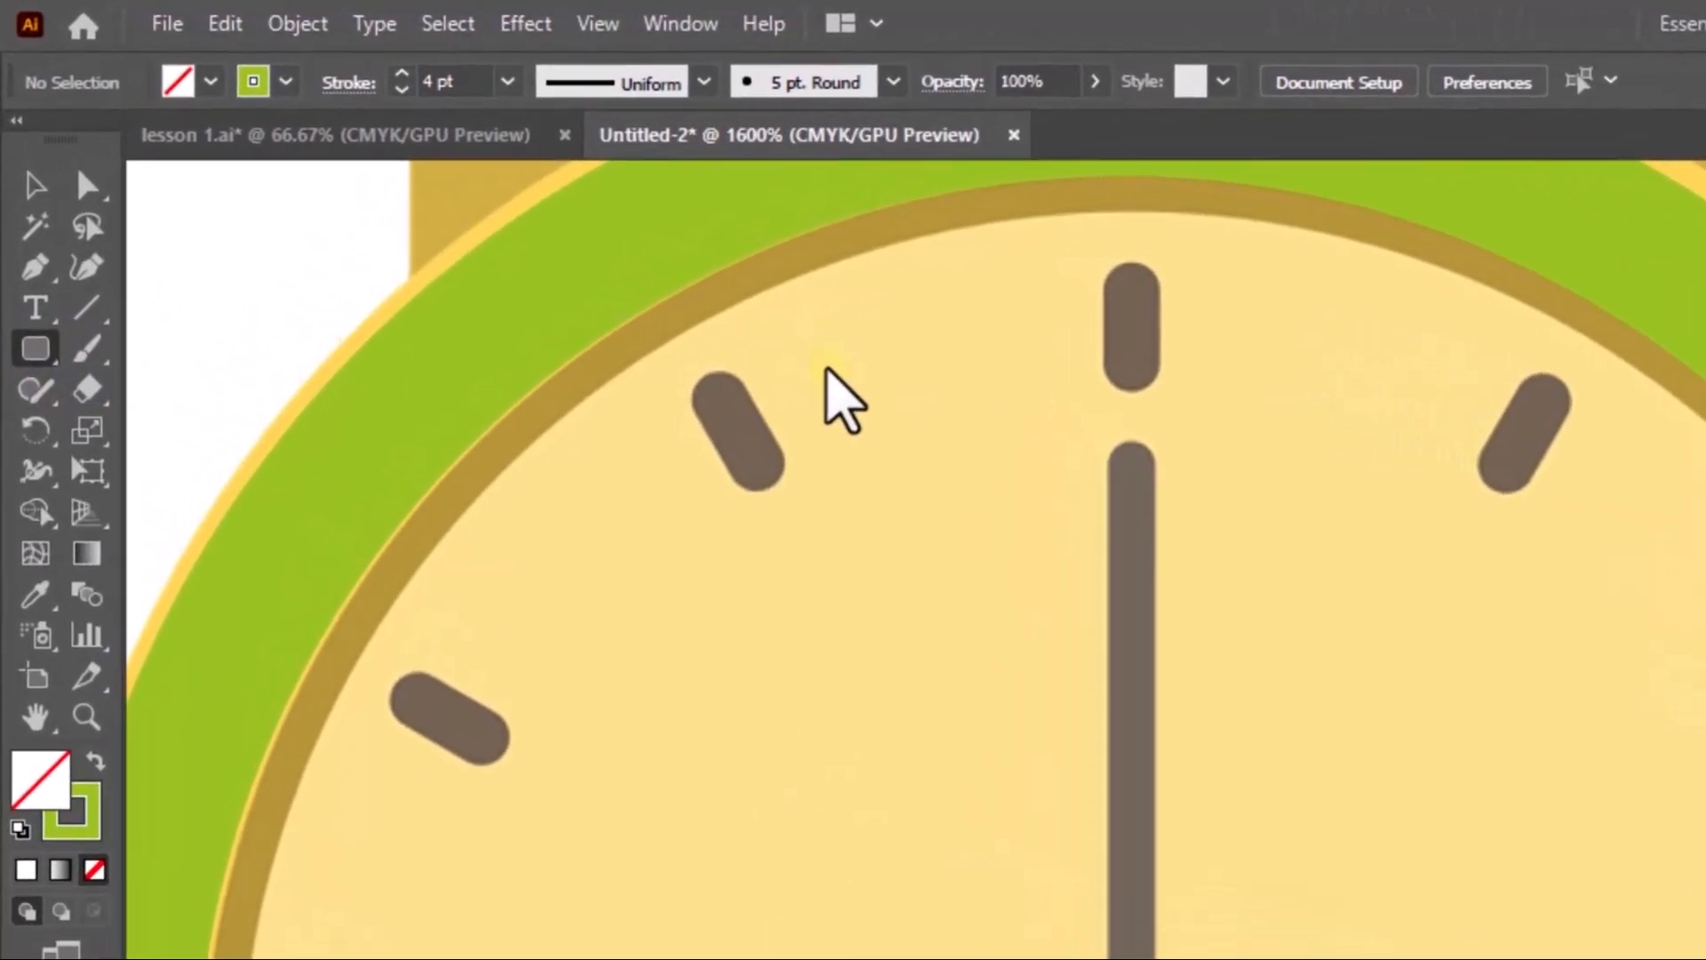
{"action": "left_click_drag", "start_coordinate": [813, 360], "coordinate": [871, 476]}
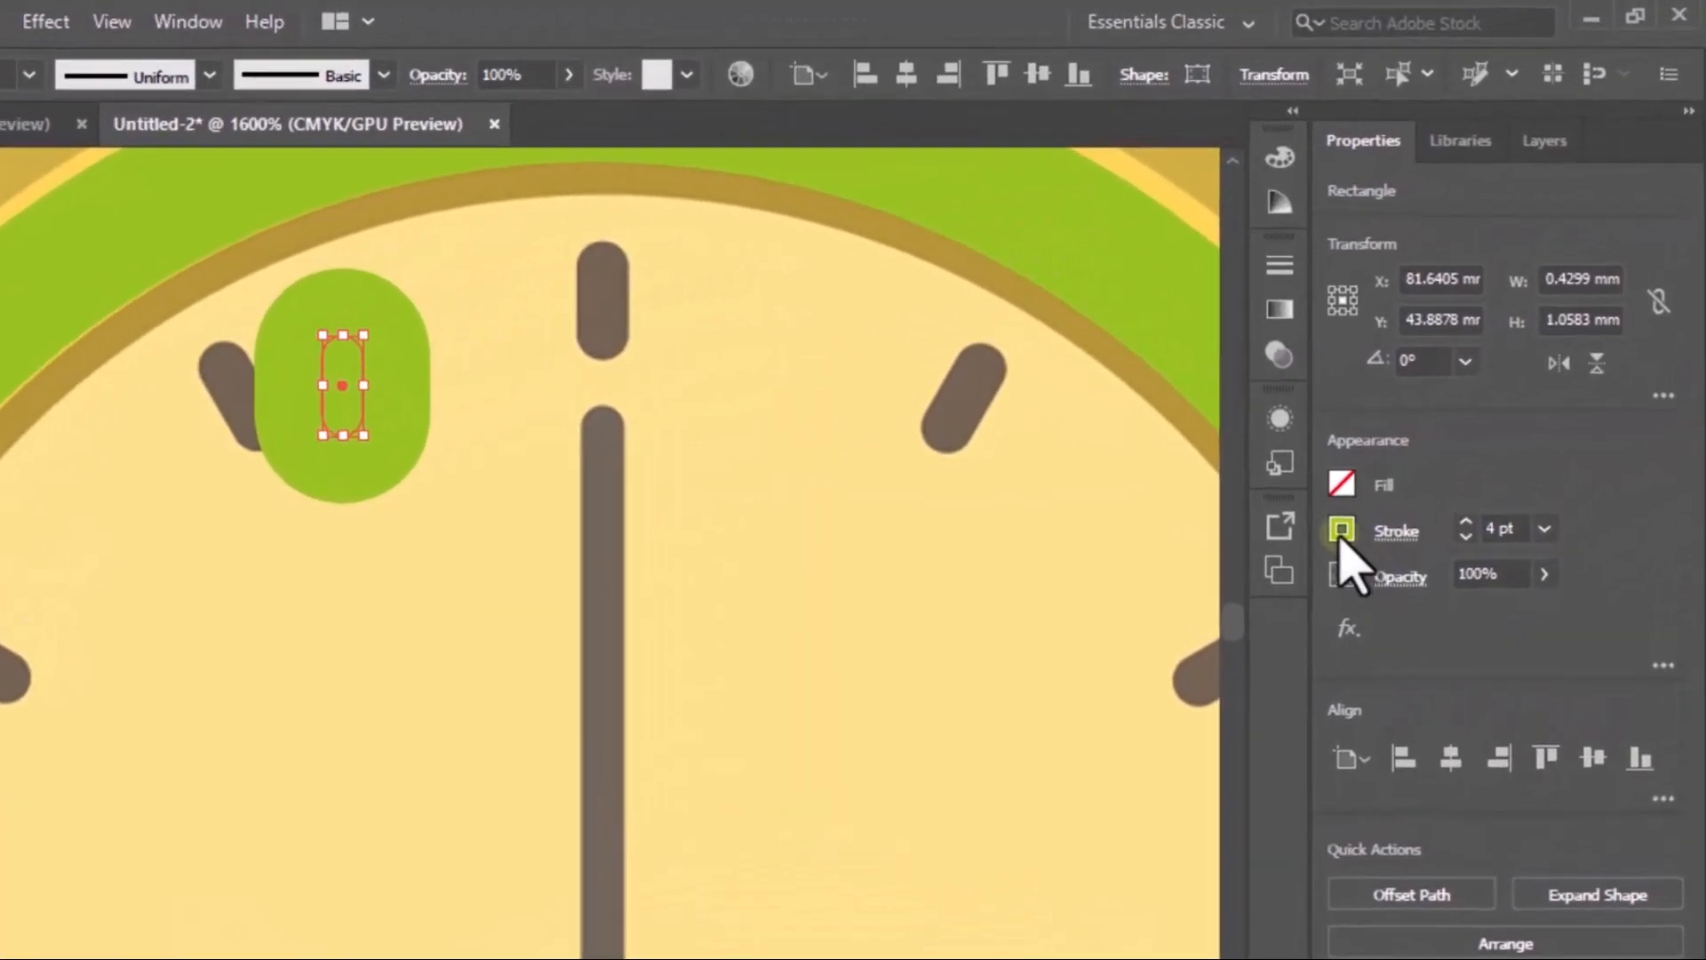
Step: Reduce the small rounded rectangle's stroke weight to 0.25 pt and deselect it
{"action": "left_click", "coordinate": [1466, 536]}
{"action": "left_click", "coordinate": [1465, 536]}
{"action": "left_click", "coordinate": [1465, 536]}
{"action": "left_click", "coordinate": [1466, 536]}
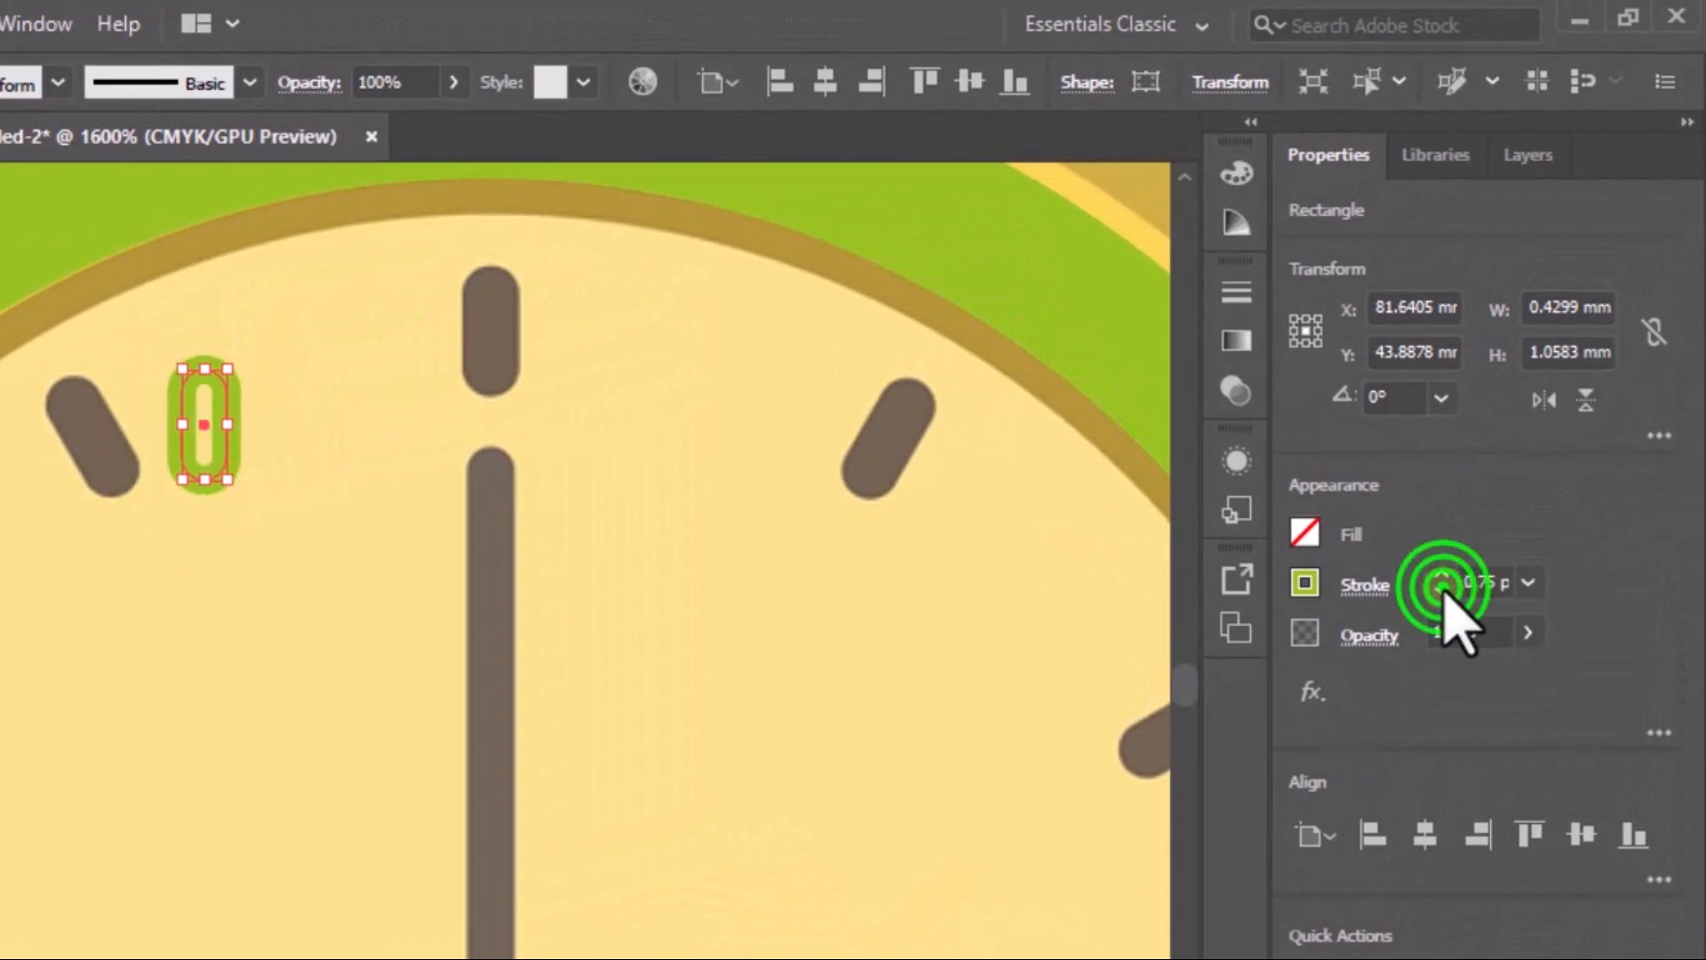
{"action": "left_click", "coordinate": [1442, 586]}
{"action": "left_click", "coordinate": [1443, 587]}
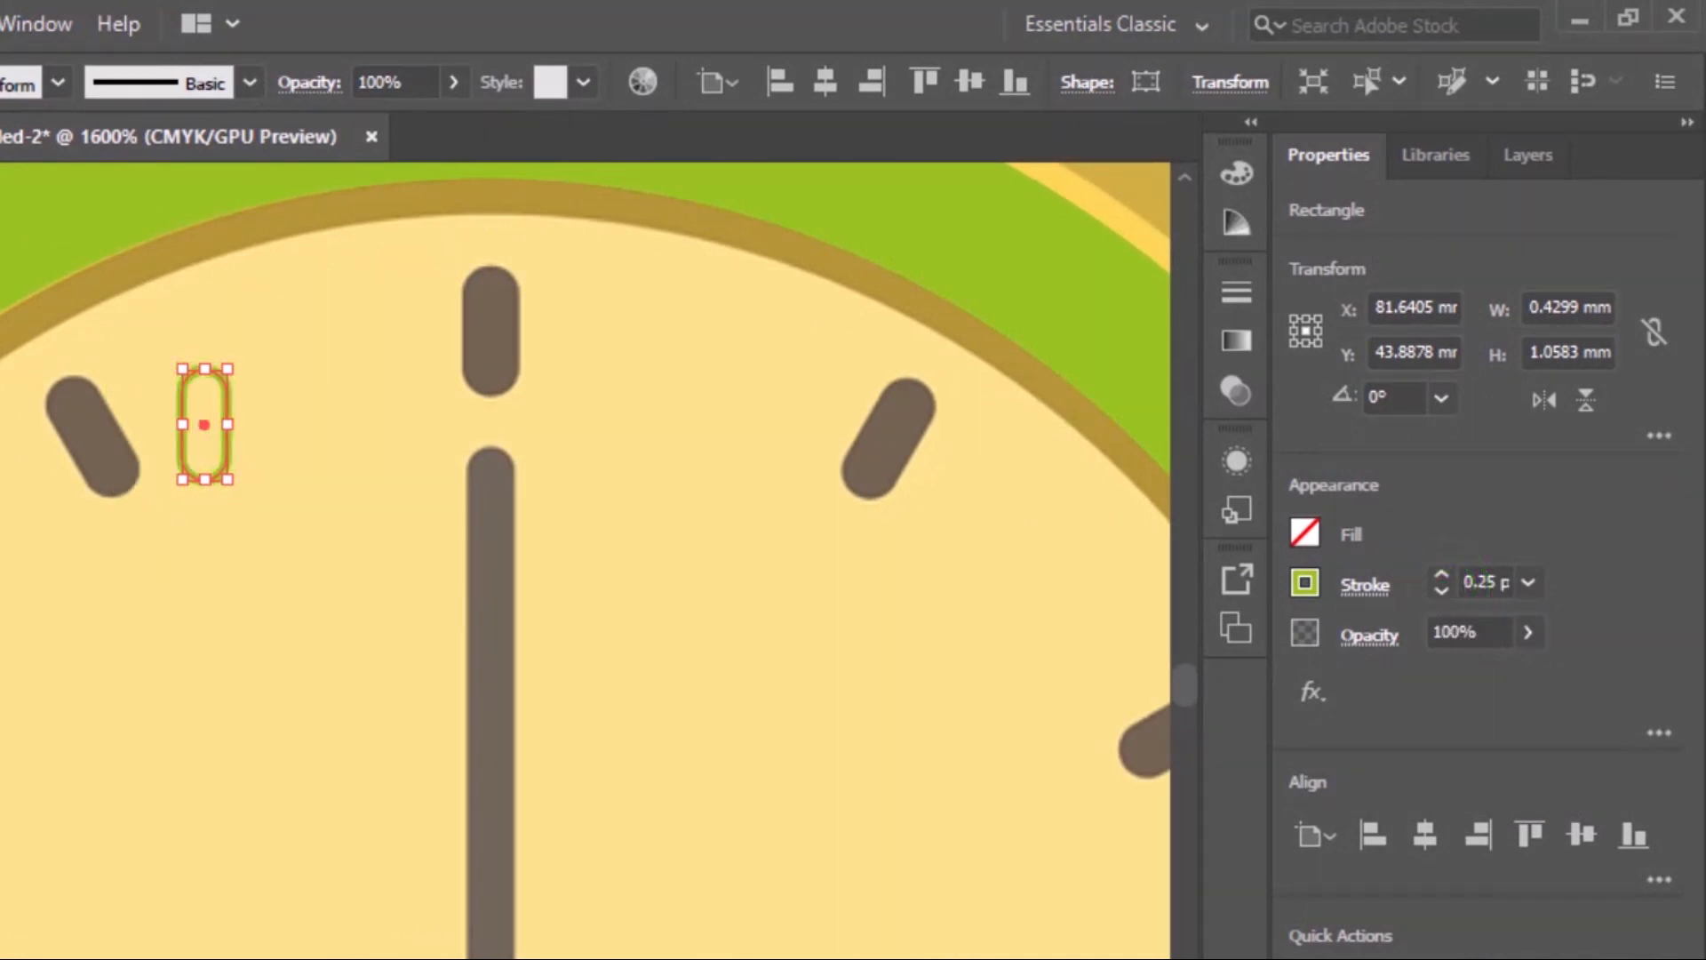
{"action": "left_click", "coordinate": [62, 638]}
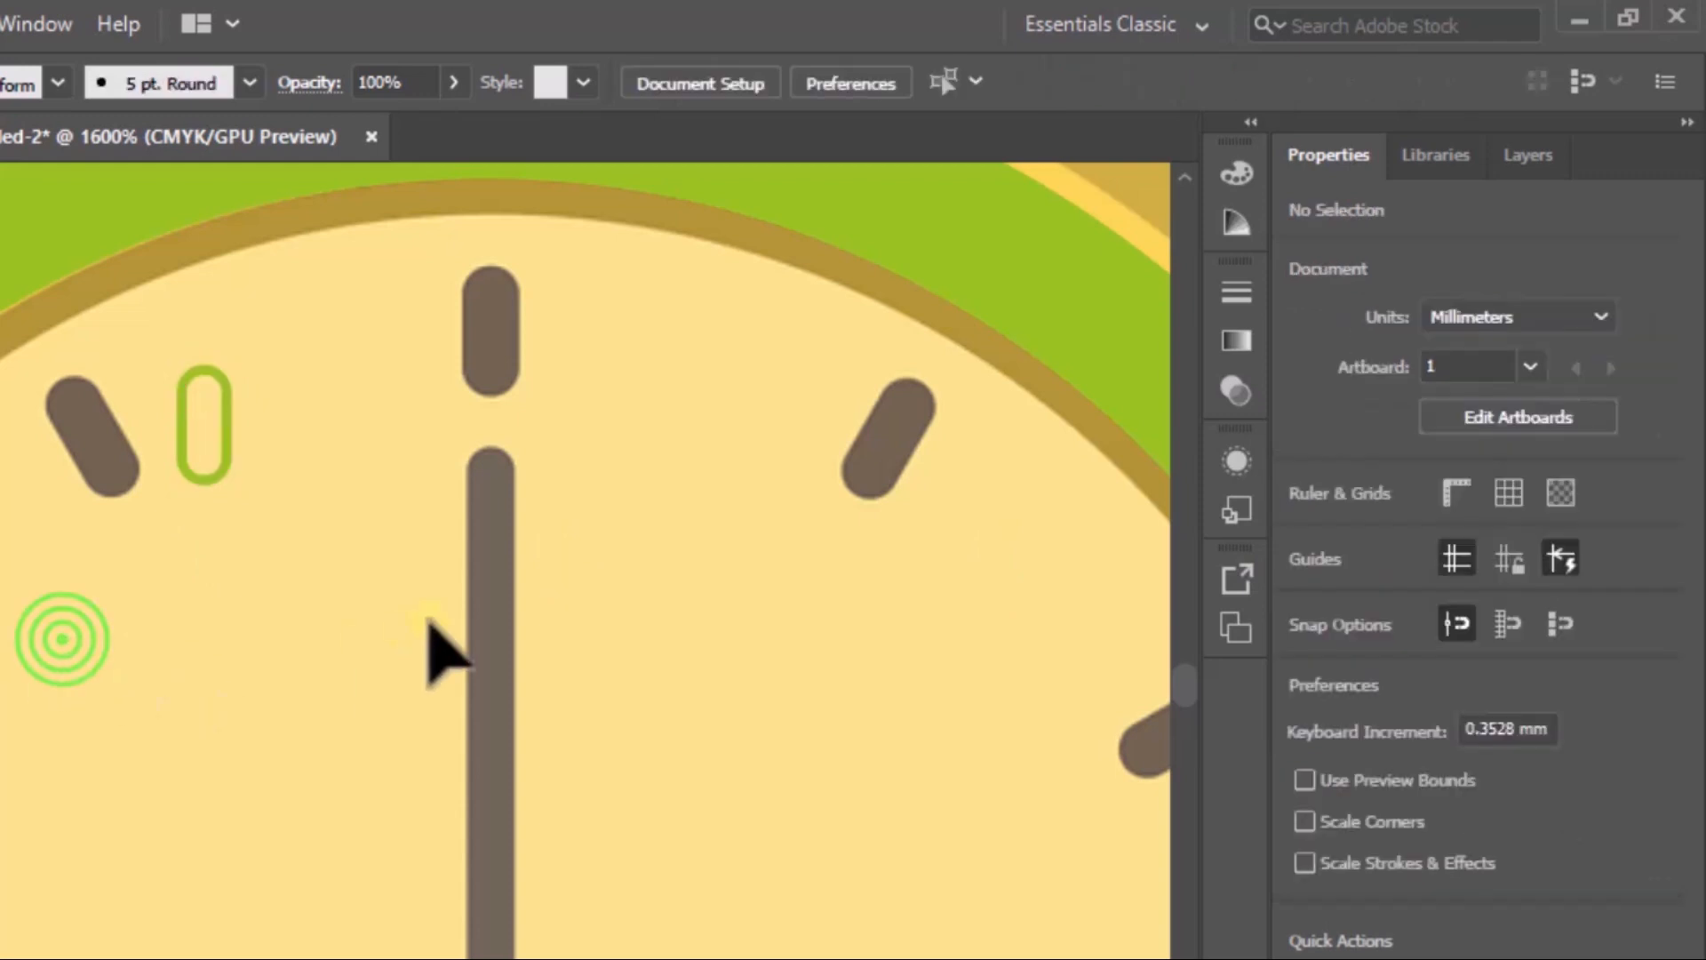
Step: Fill the small rounded rectangle with a darker green picked from the colour spectrum
{"action": "left_click", "coordinate": [217, 420]}
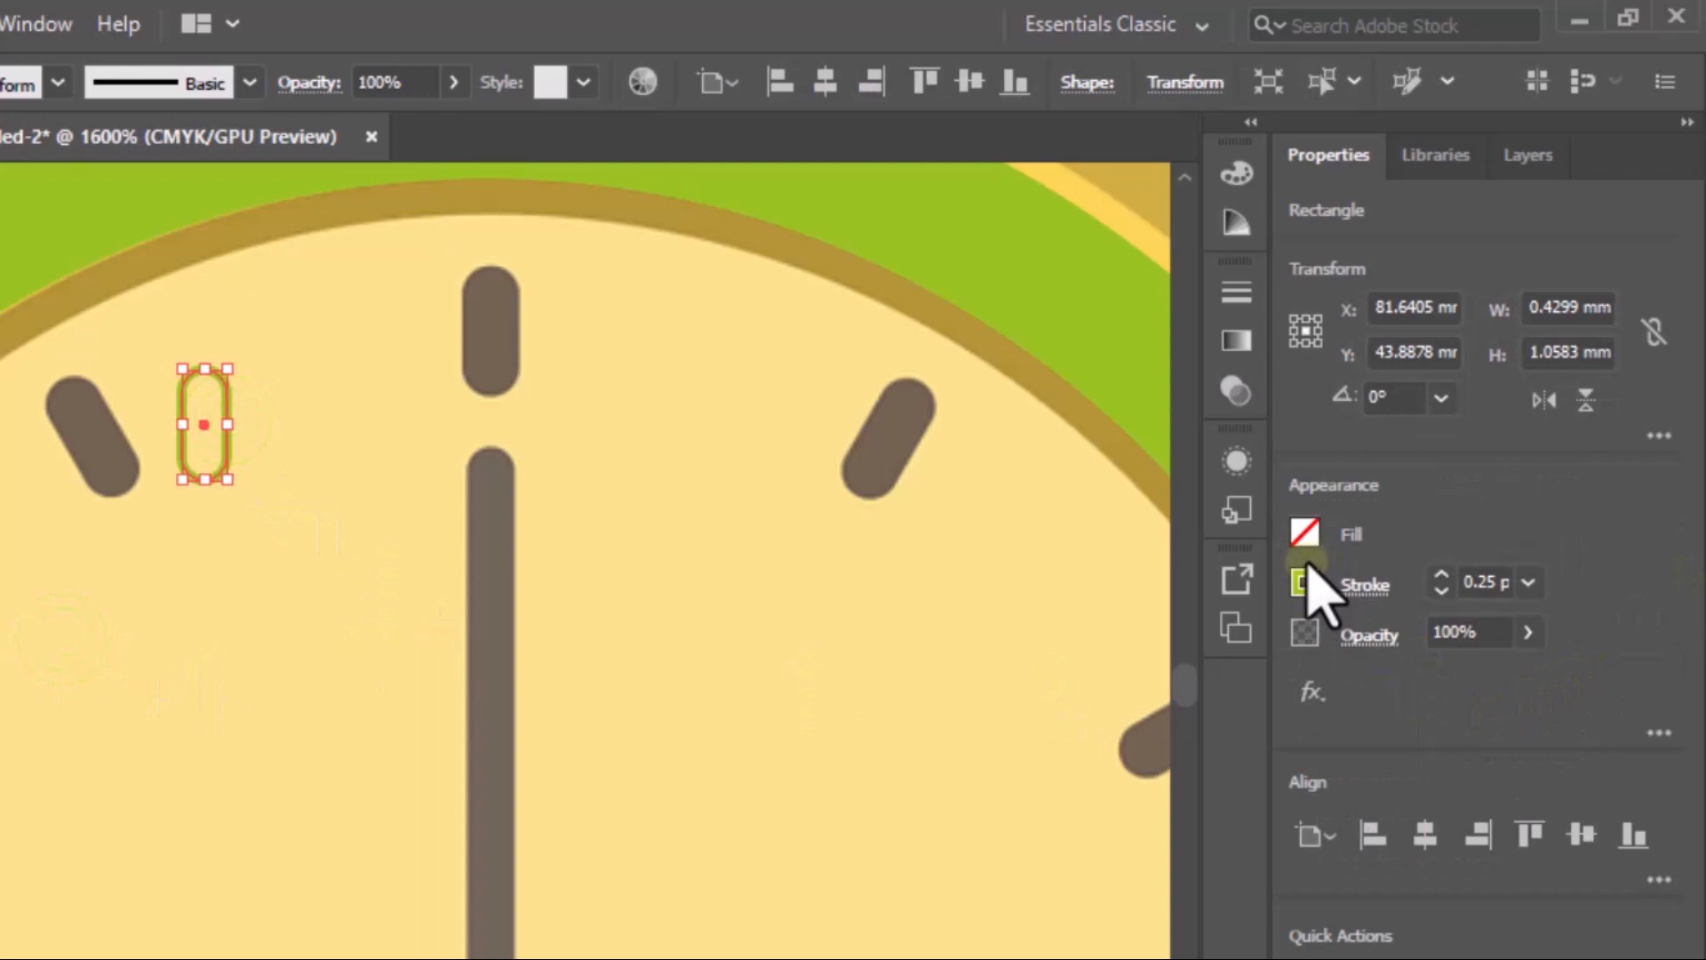
{"action": "left_click", "coordinate": [1305, 535]}
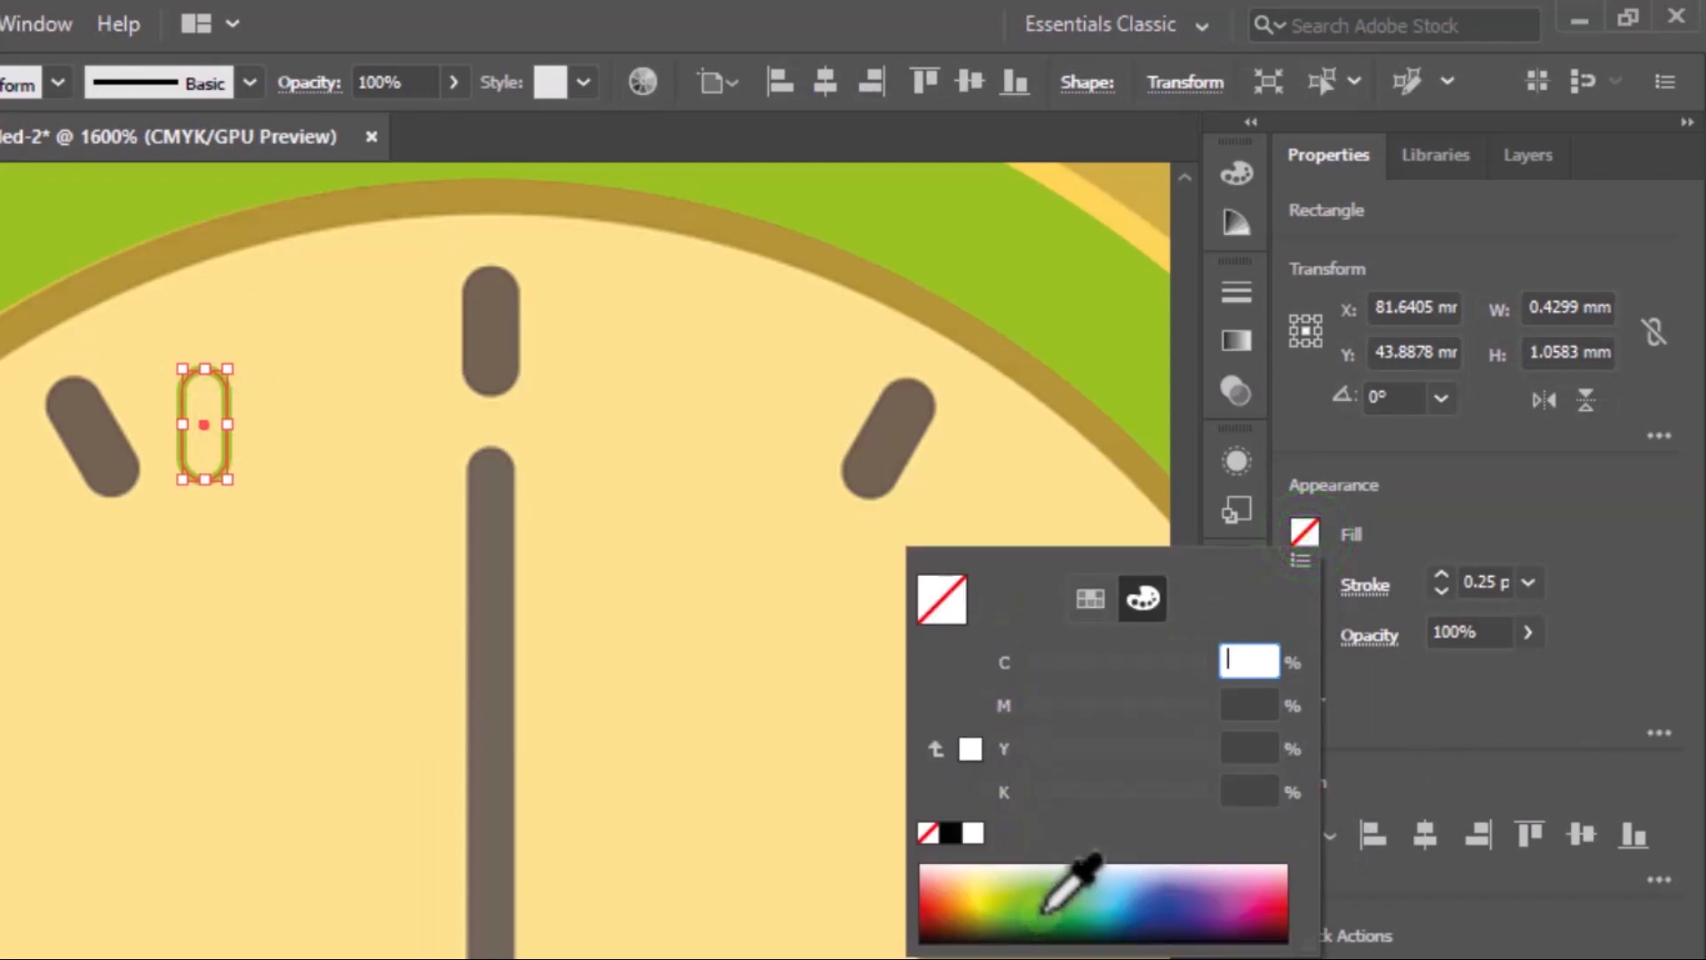
{"action": "left_click", "coordinate": [1049, 915]}
{"action": "left_click", "coordinate": [1440, 470]}
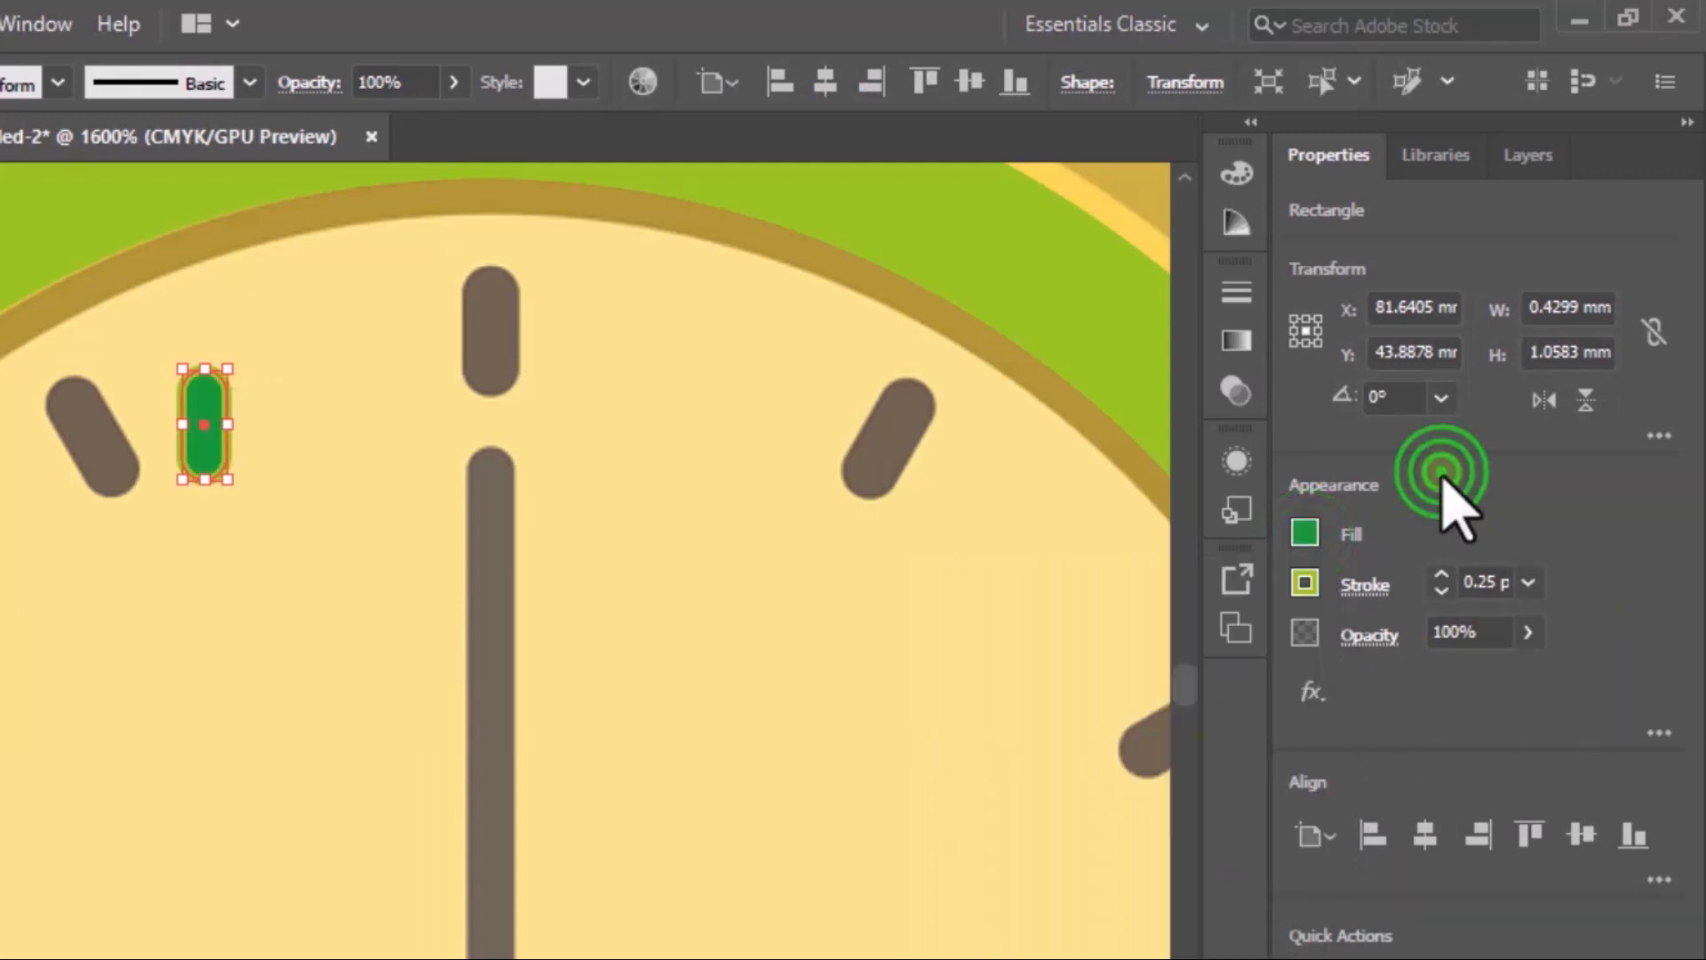
{"action": "left_click", "coordinate": [208, 588]}
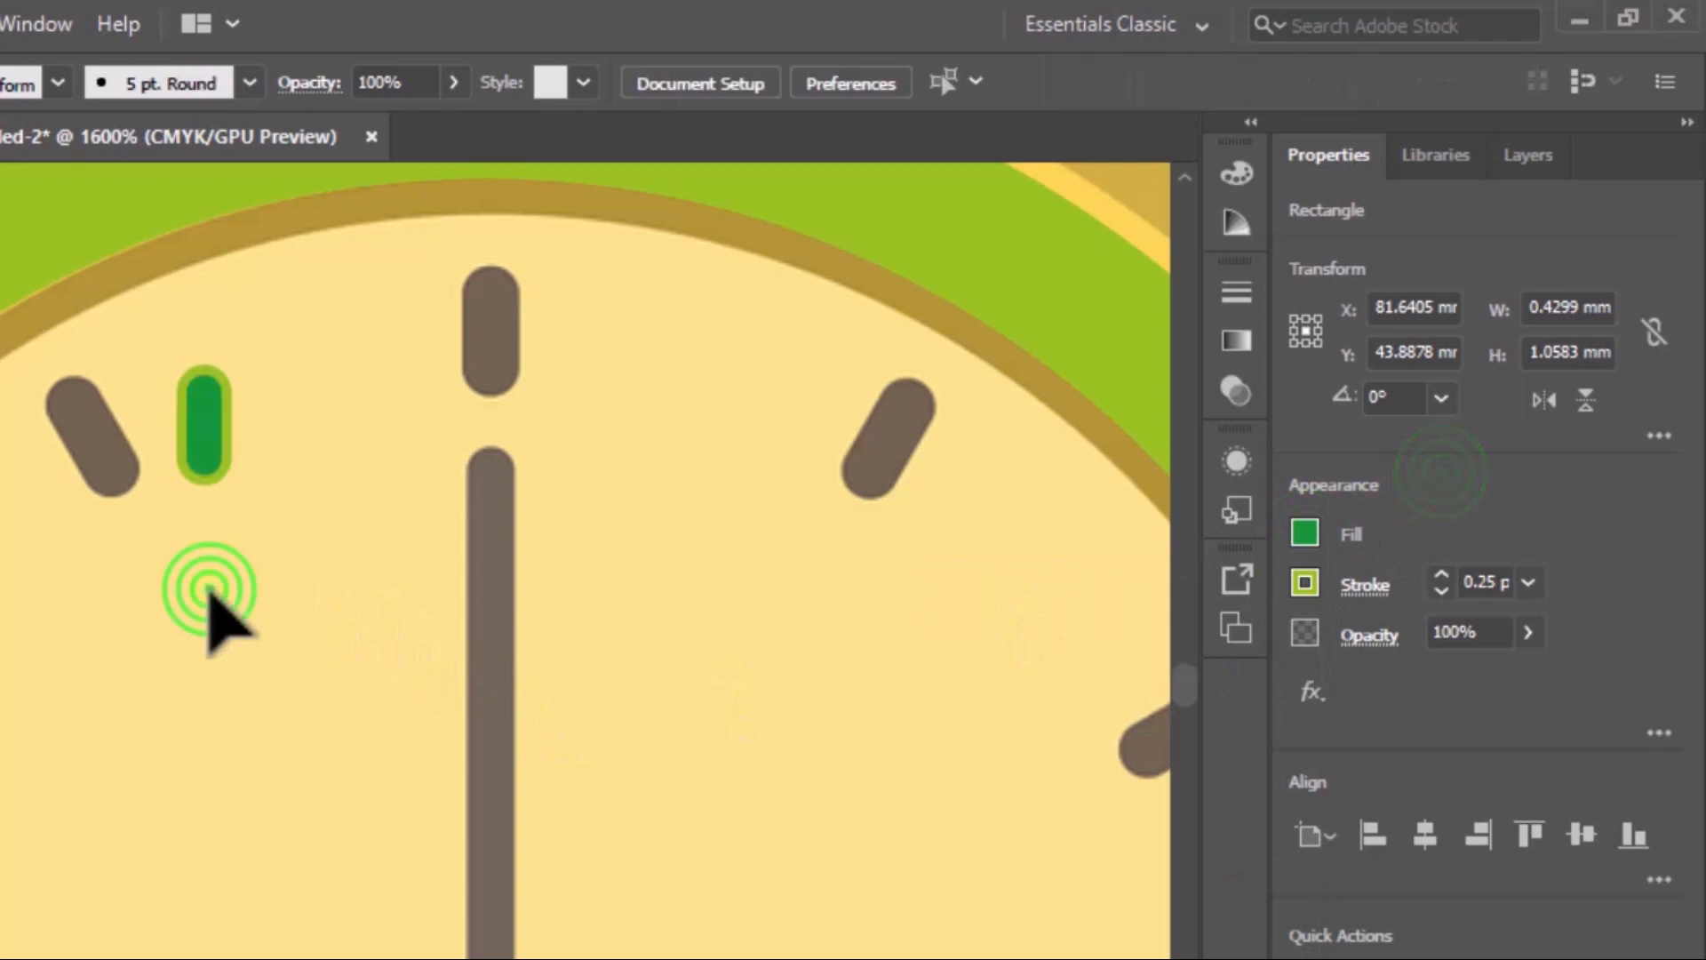
Step: Remove the stroke from the green rounded rectangle, leaving only its fill
{"action": "left_click", "coordinate": [205, 480]}
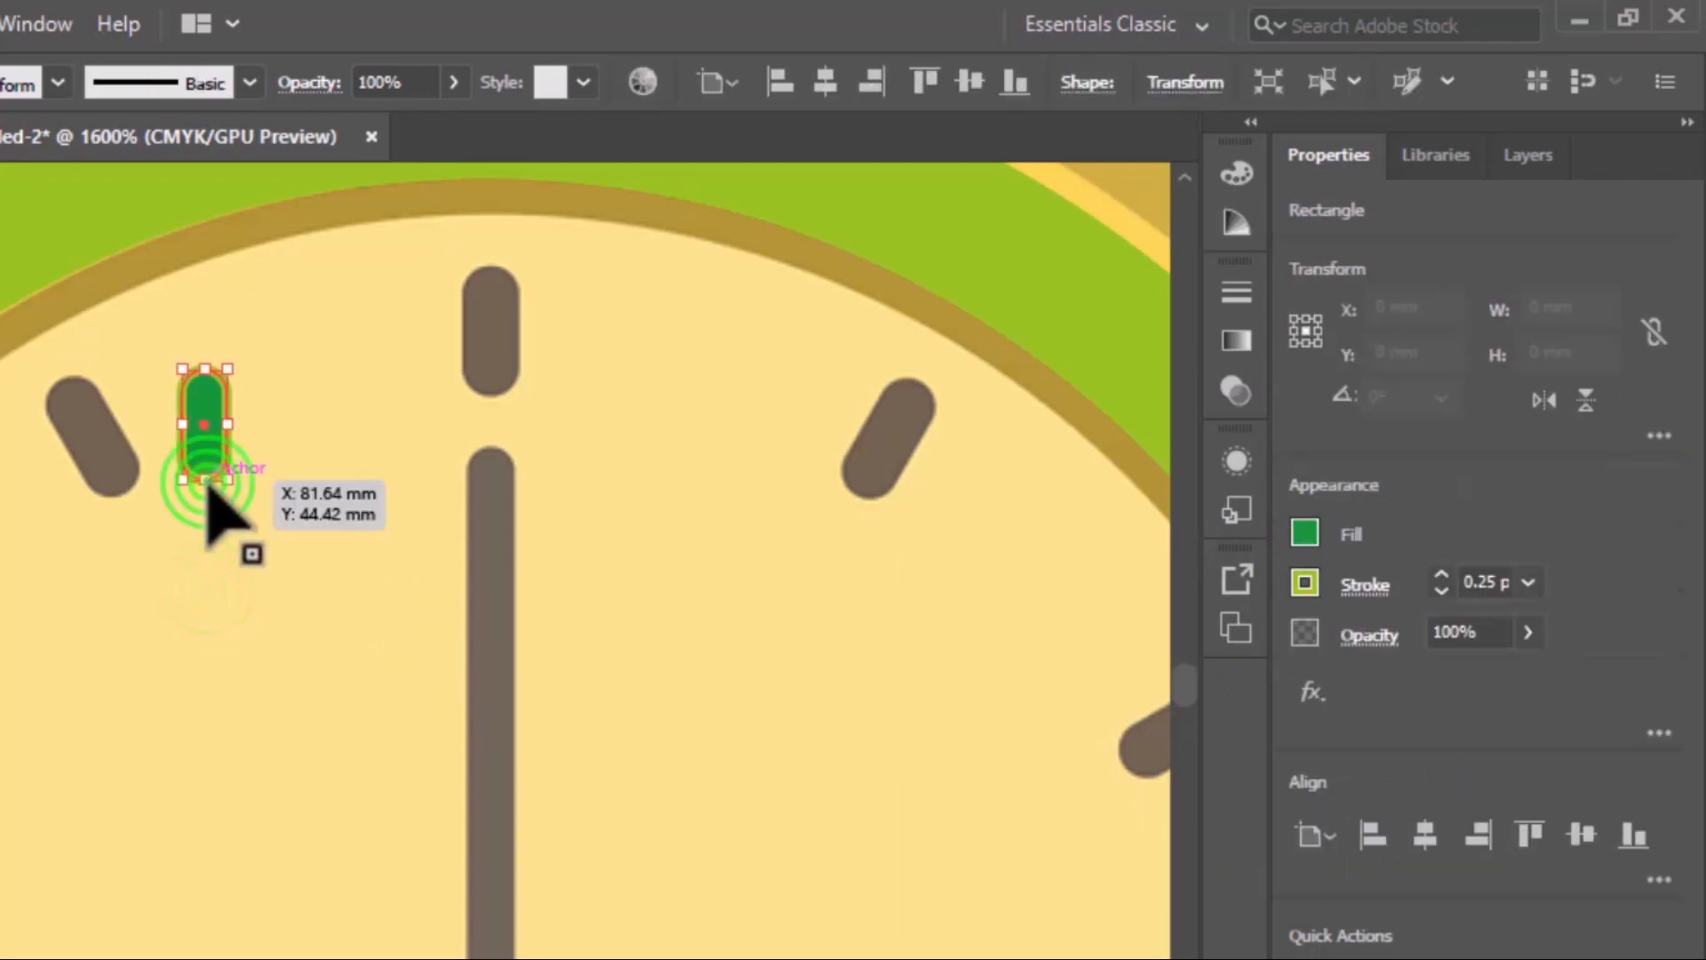
{"action": "left_click", "coordinate": [1440, 591]}
{"action": "left_click", "coordinate": [1440, 591]}
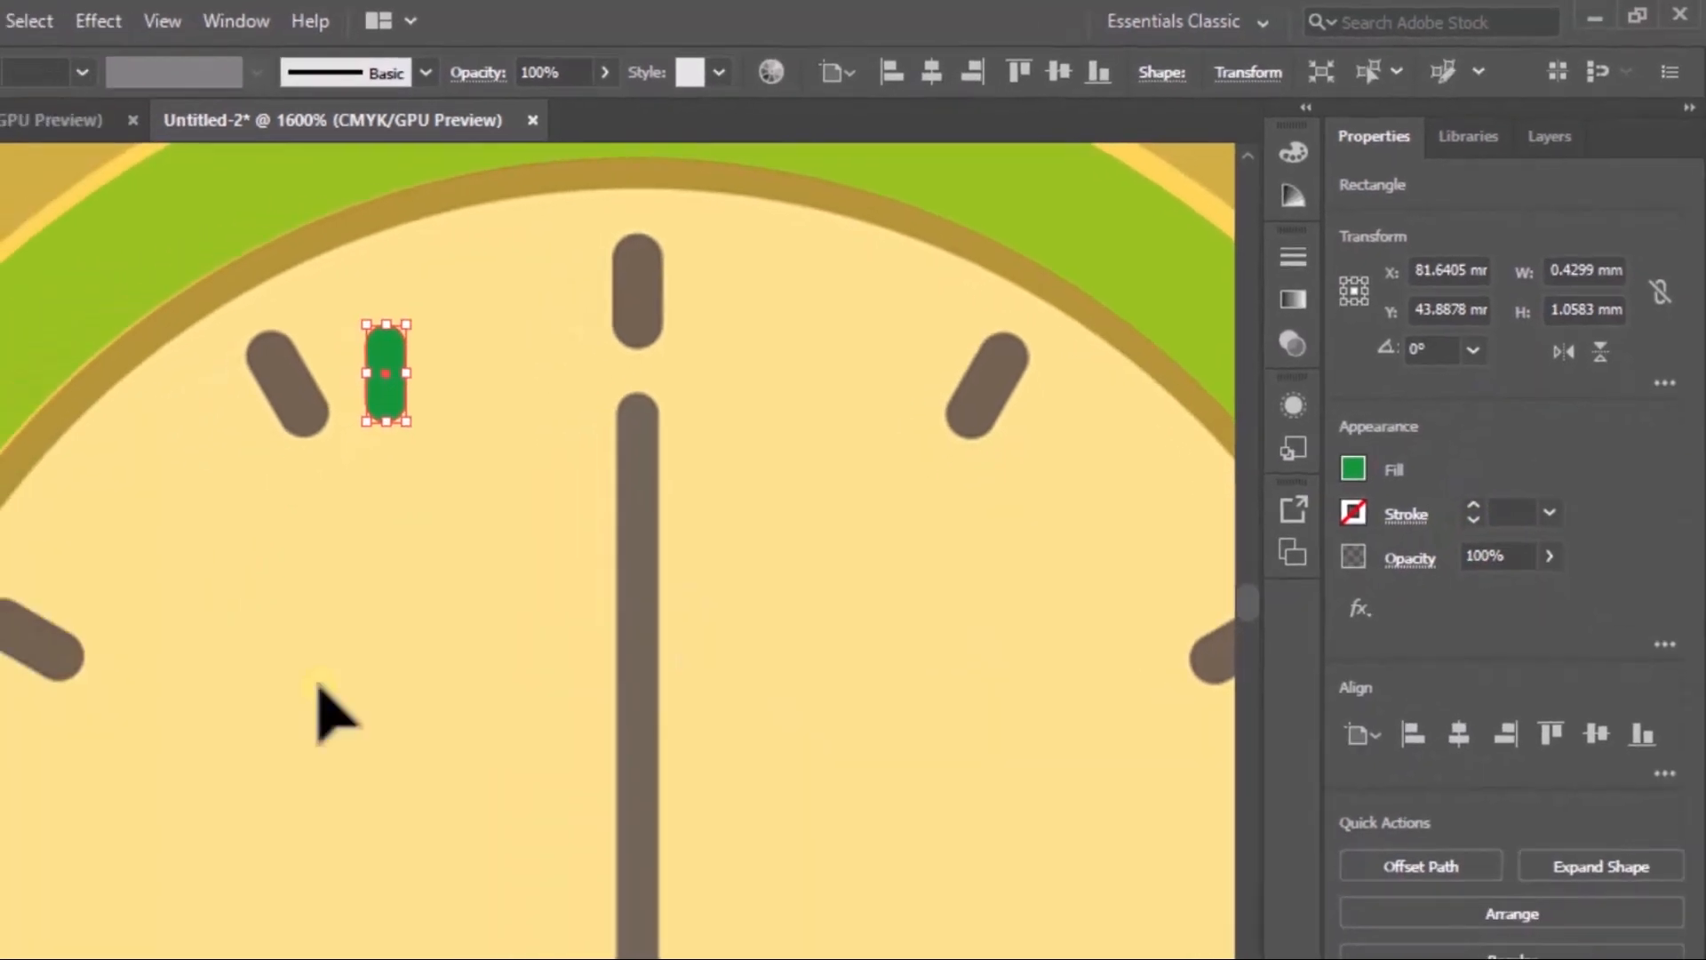
{"action": "left_click", "coordinate": [104, 695]}
{"action": "left_click", "coordinate": [549, 516]}
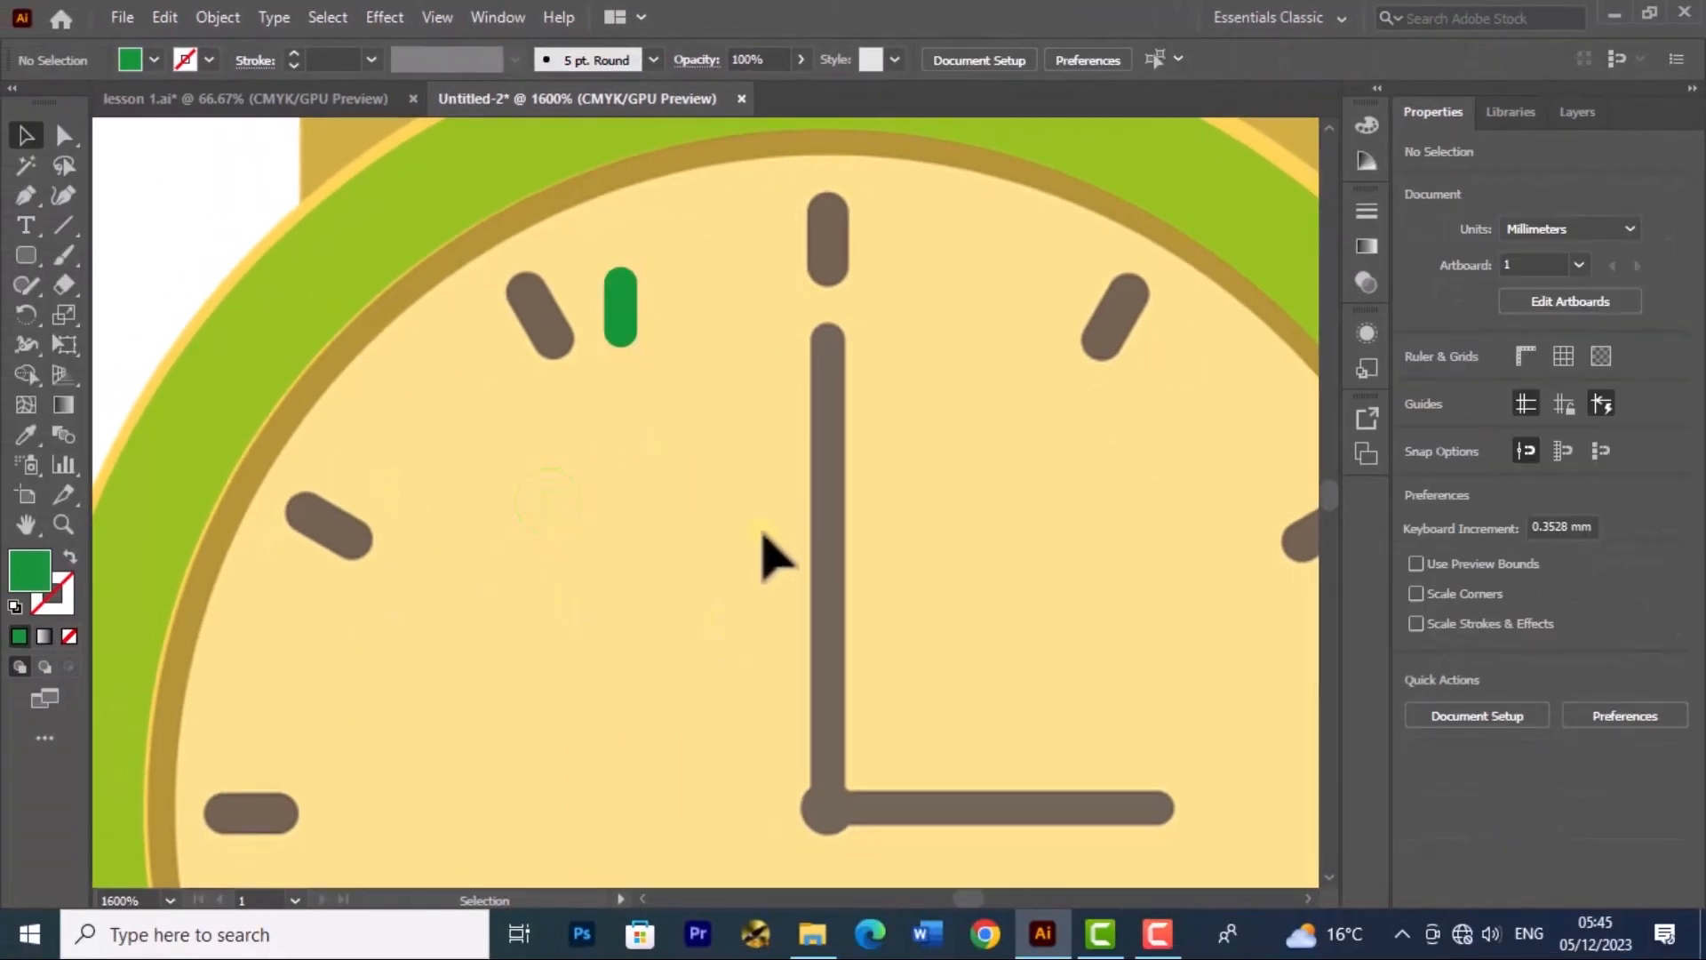
Step: Rotate the green marker counterclockwise towards the slant of the 11 o'clock mark
{"action": "left_click", "coordinate": [621, 306]}
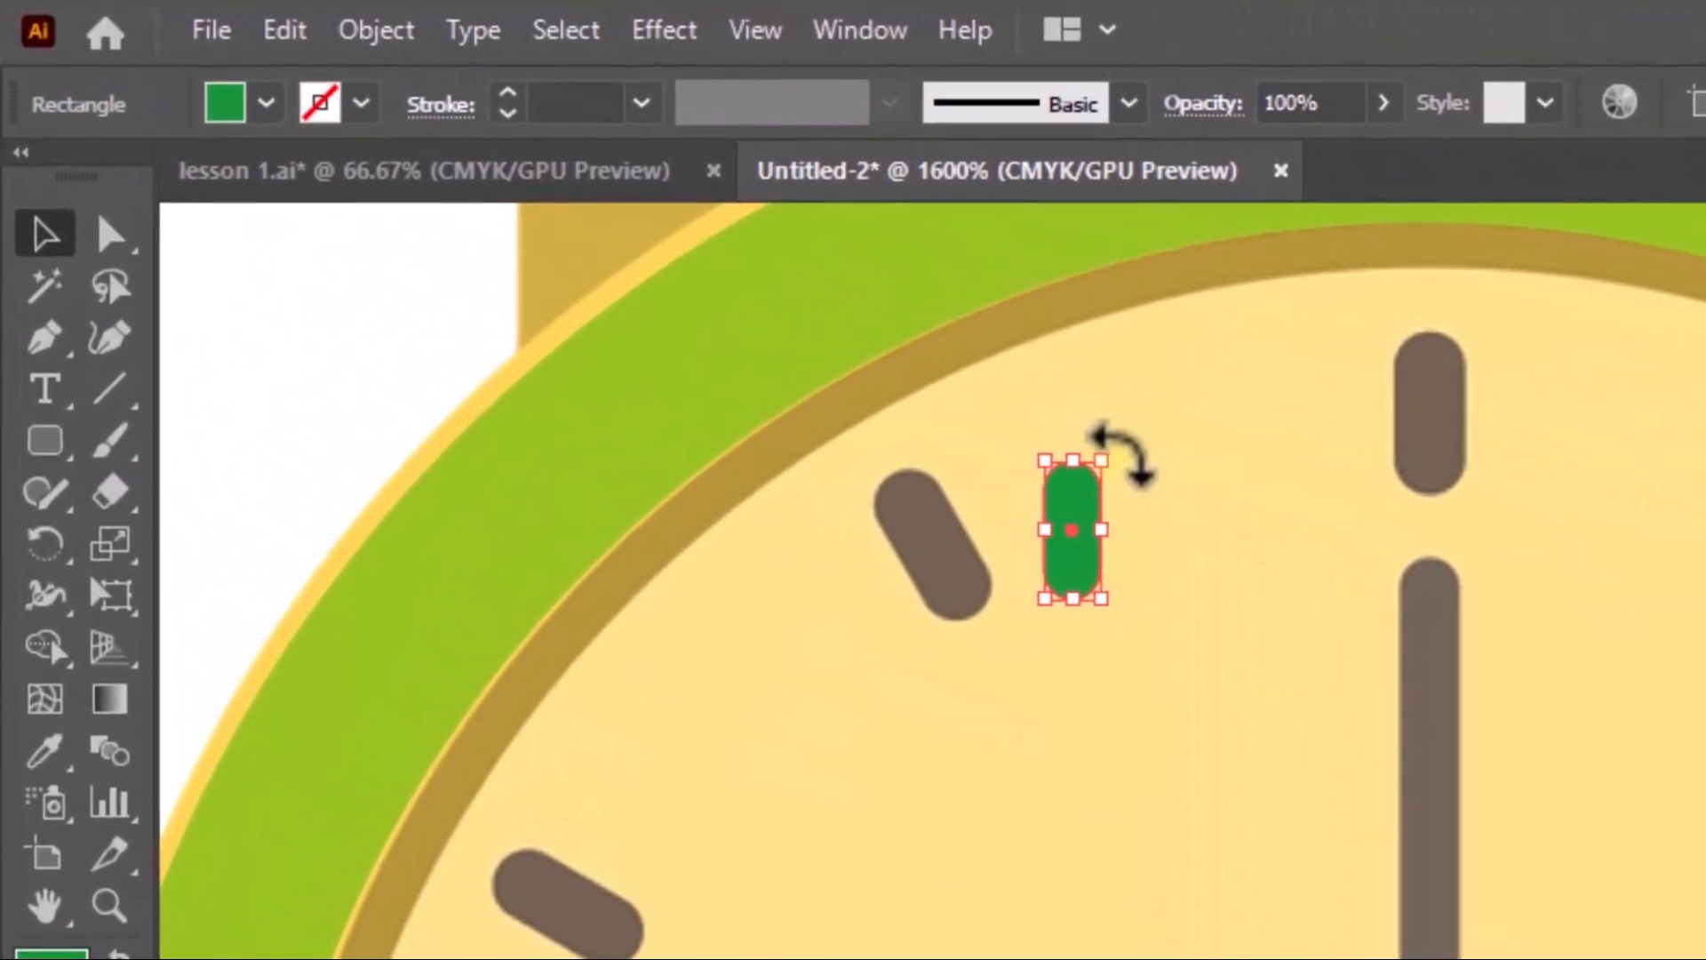
{"action": "left_click_drag", "start_coordinate": [828, 340], "coordinate": [823, 323]}
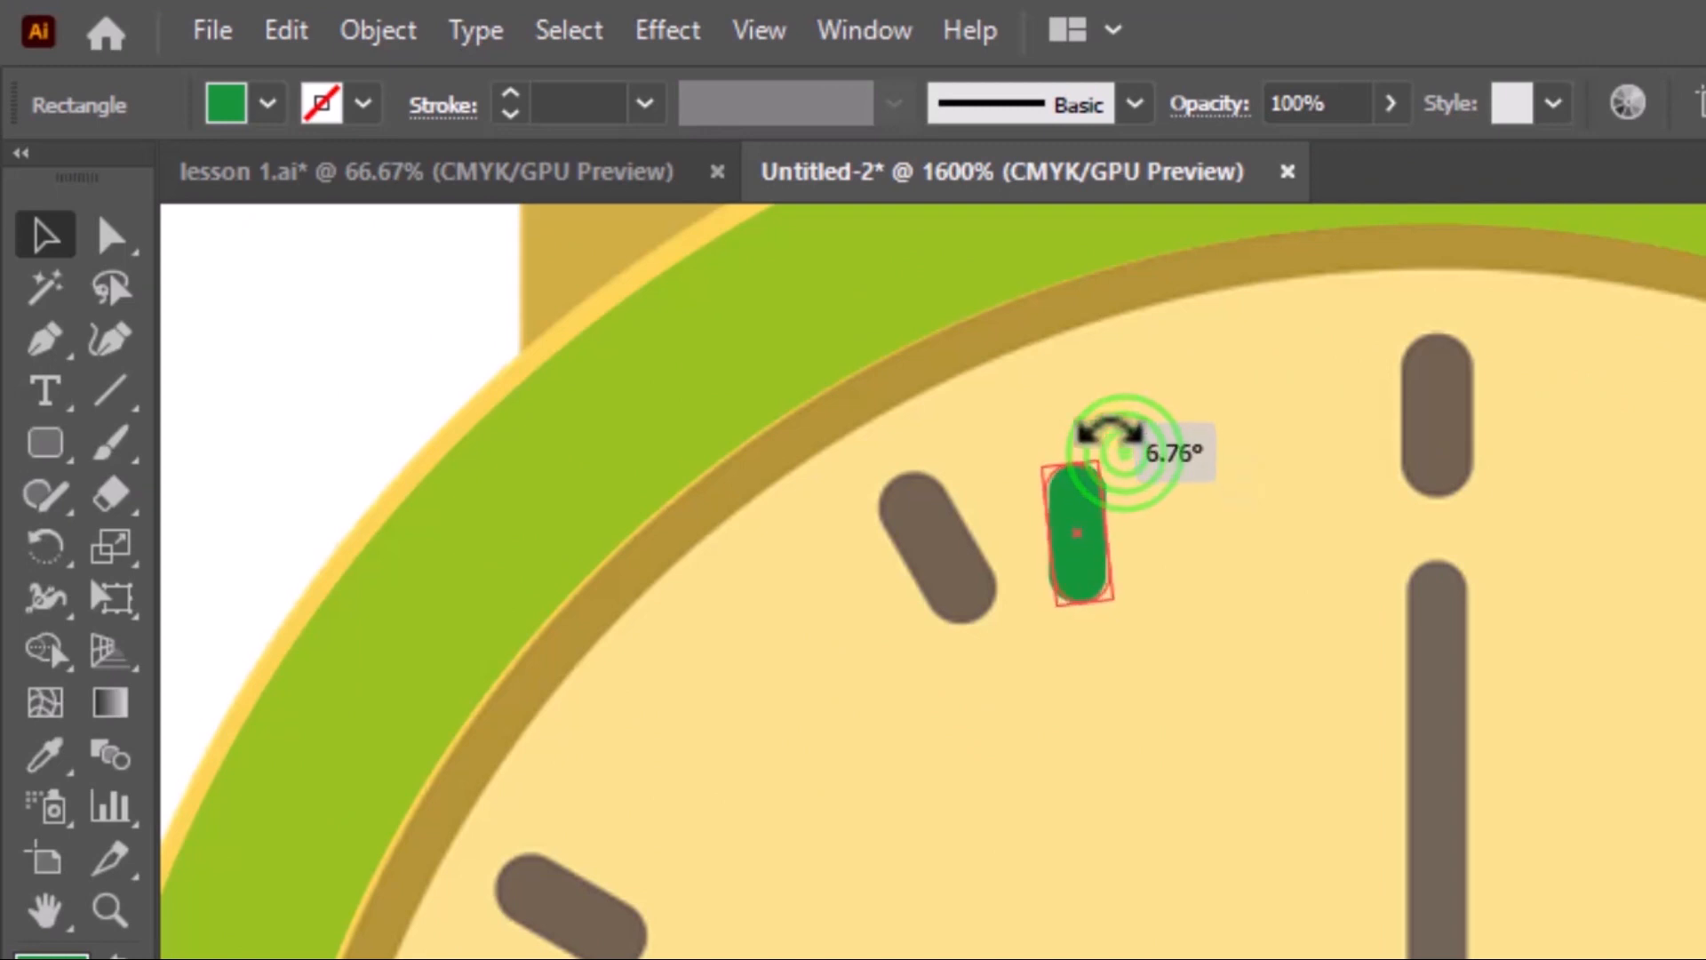
{"action": "left_click_drag", "start_coordinate": [1109, 433], "coordinate": [1084, 407]}
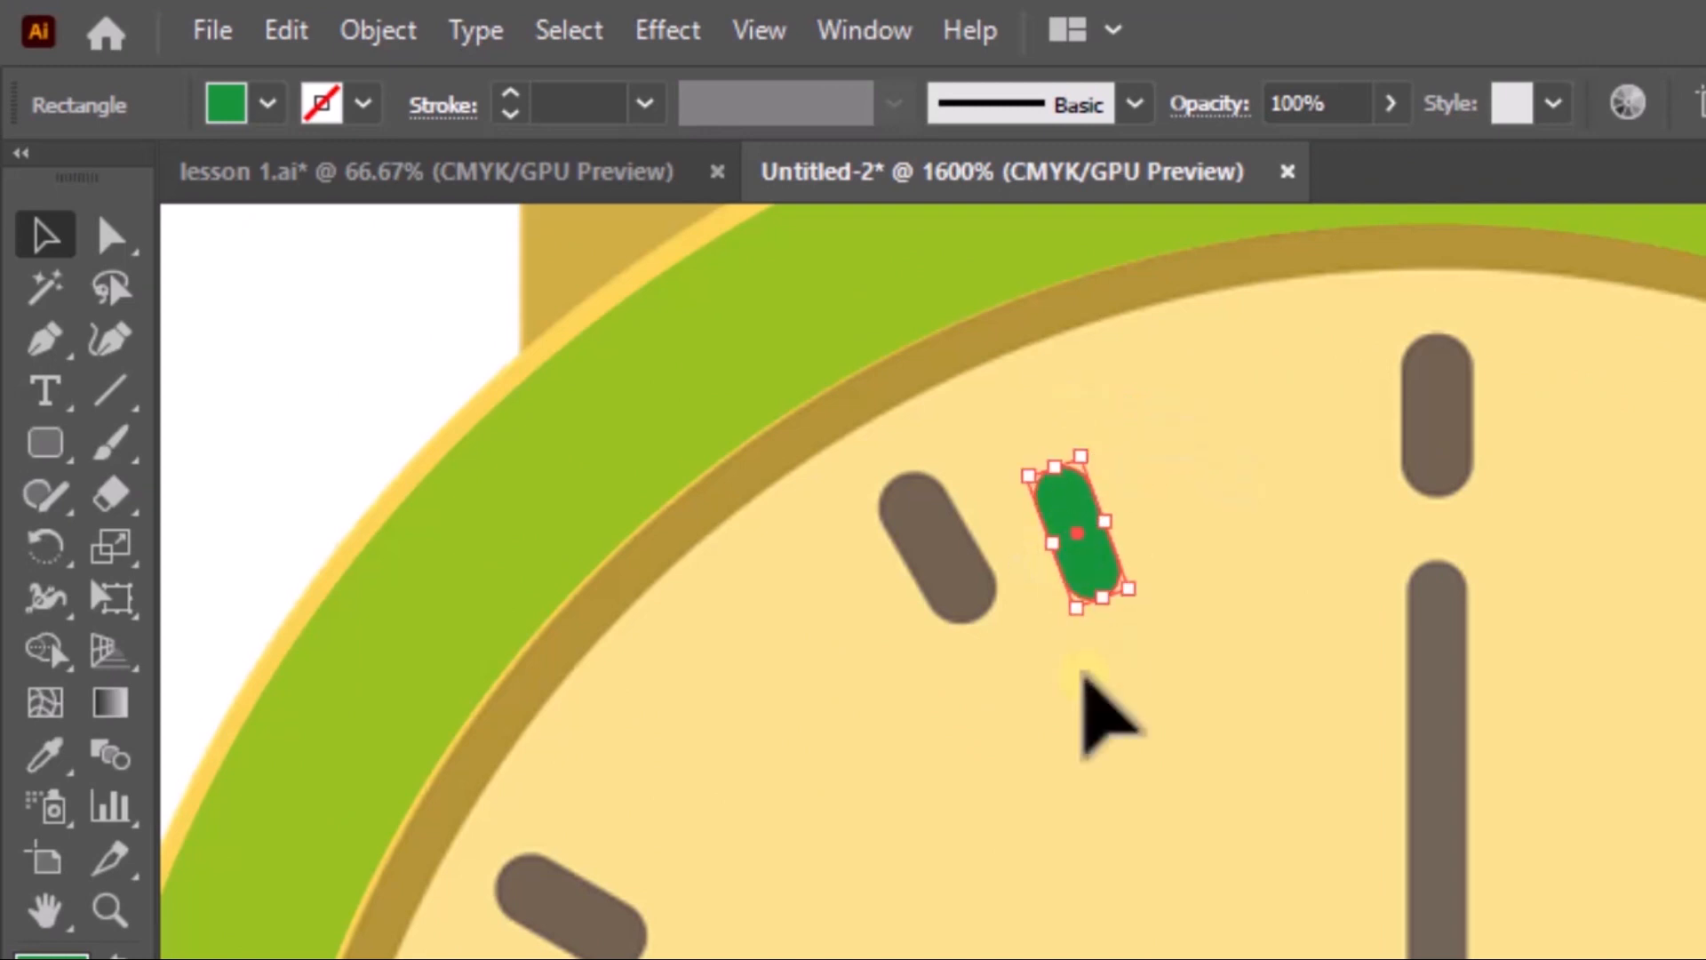
{"action": "left_click", "coordinate": [1084, 702]}
Step: Move the green marker onto the 11 o'clock mark, match its slant and stretch its upper end to fit
{"action": "left_click_drag", "start_coordinate": [1073, 530], "coordinate": [932, 556]}
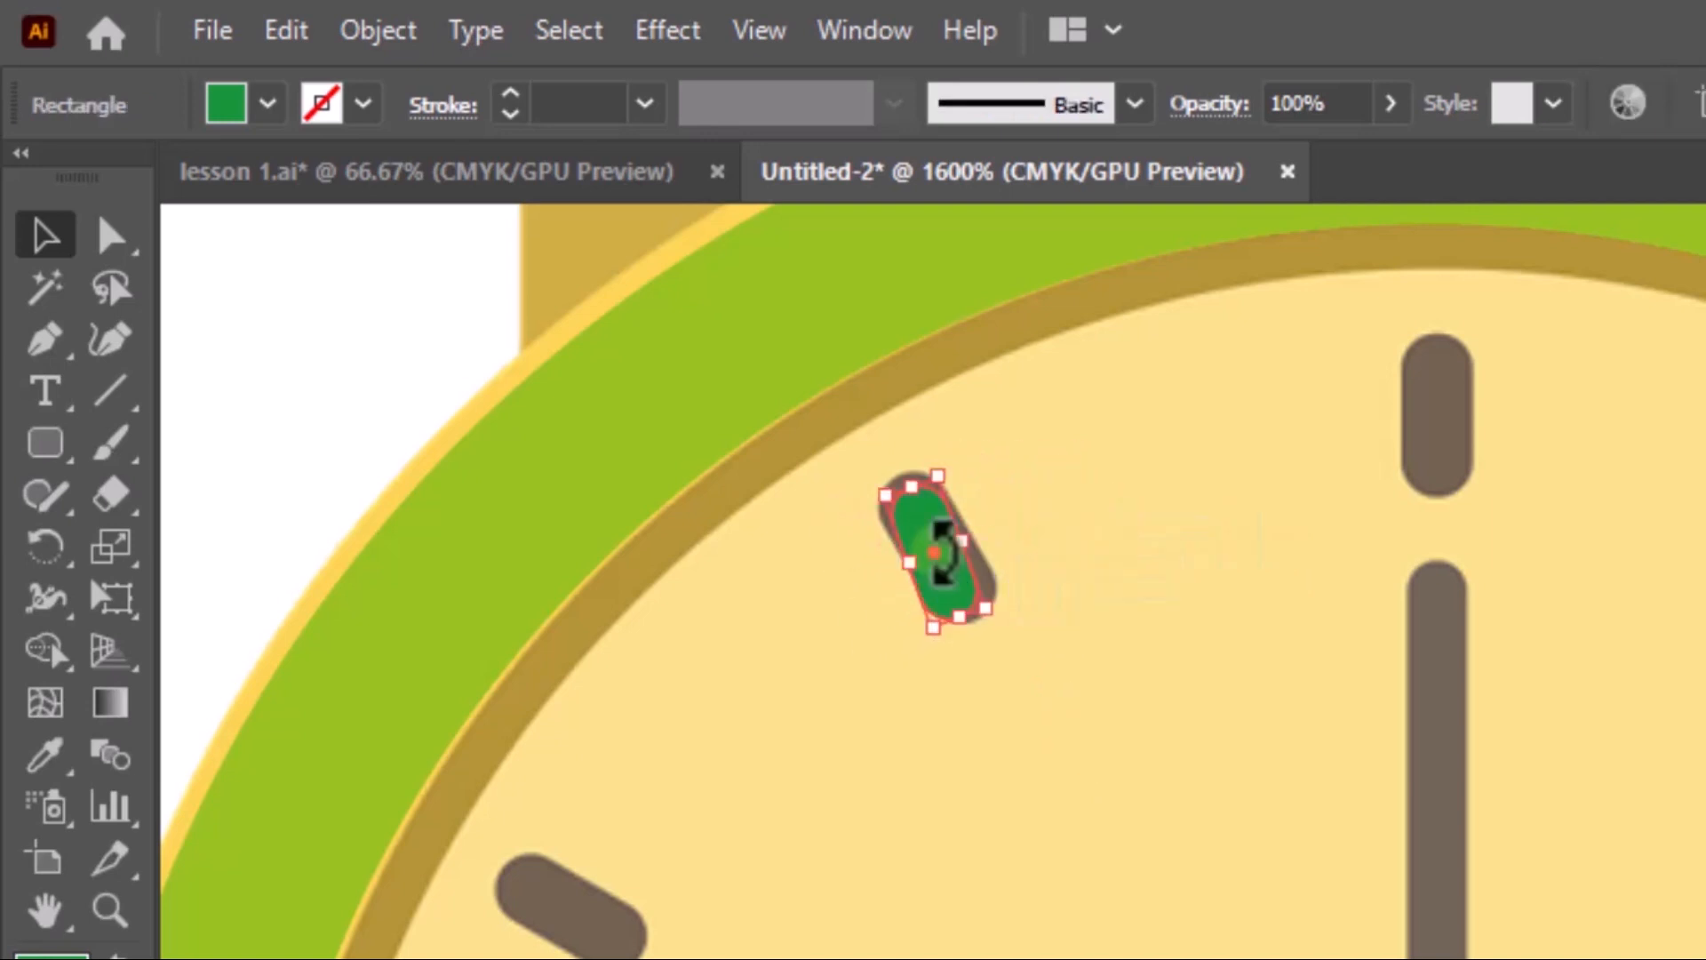
{"action": "left_click_drag", "start_coordinate": [964, 457], "coordinate": [911, 442]}
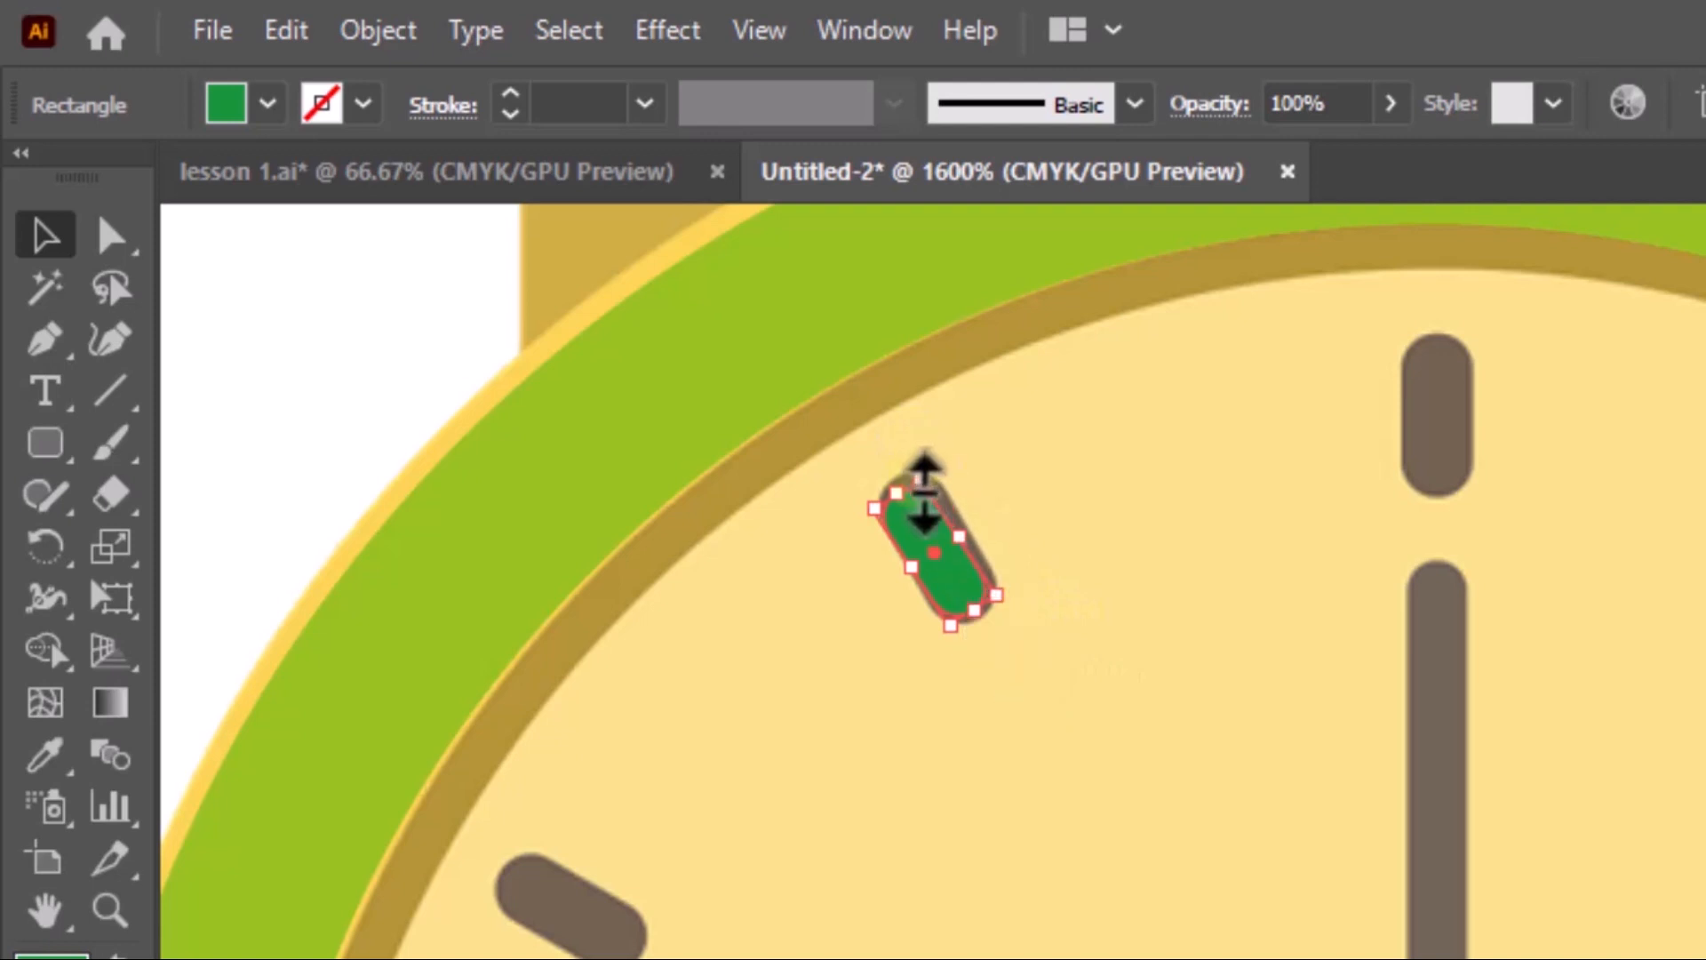
{"action": "left_click_drag", "start_coordinate": [927, 492], "coordinate": [935, 477]}
{"action": "left_click", "coordinate": [1013, 472]}
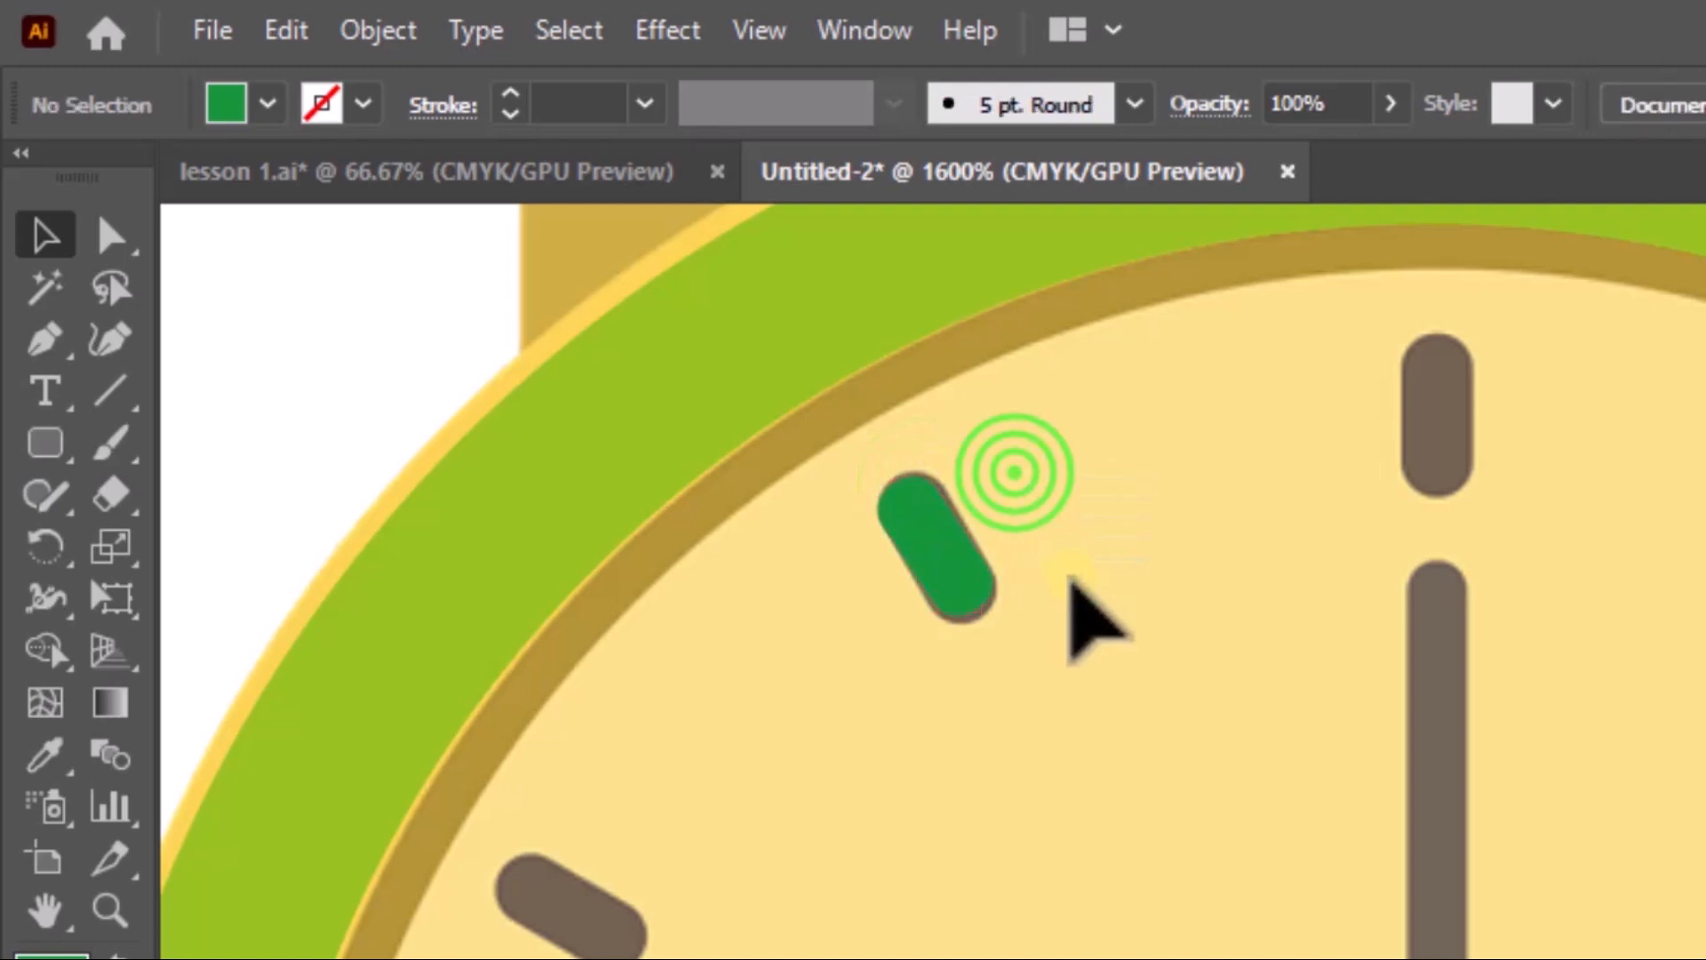
Step: Adjust the lower end of the green marker so it fully covers the 11 o'clock mark
{"action": "left_click", "coordinate": [955, 569]}
{"action": "left_click_drag", "start_coordinate": [1015, 578], "coordinate": [1012, 599]}
{"action": "left_click", "coordinate": [1010, 653]}
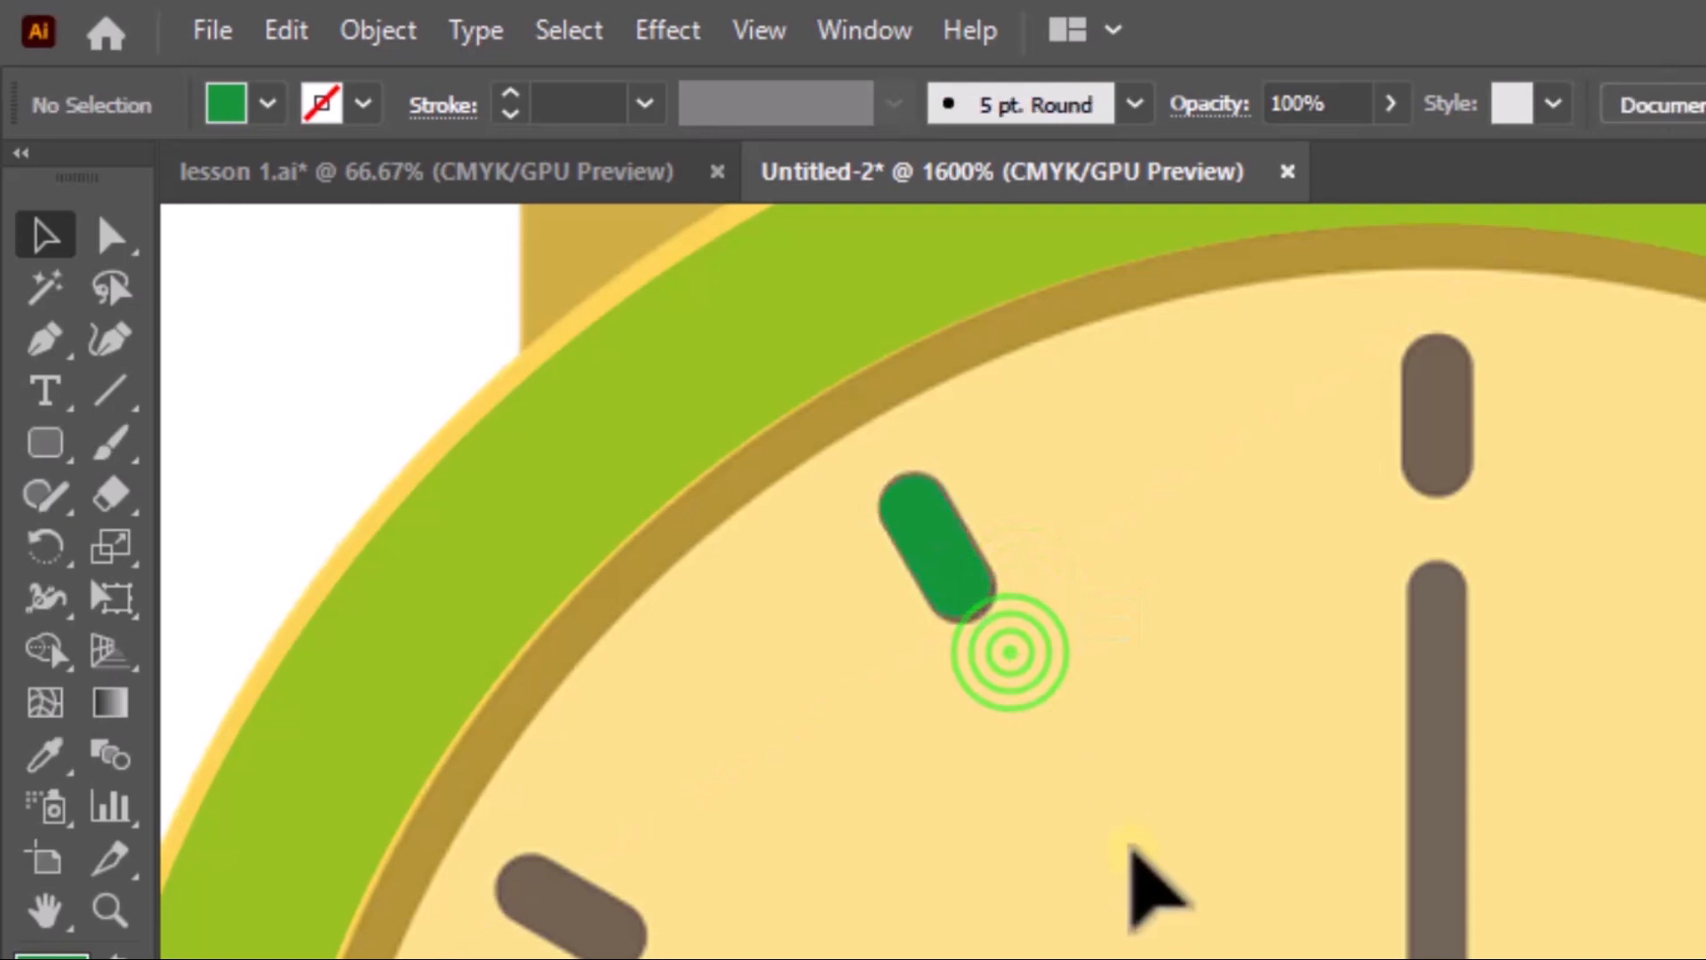
{"action": "left_click", "coordinate": [935, 546]}
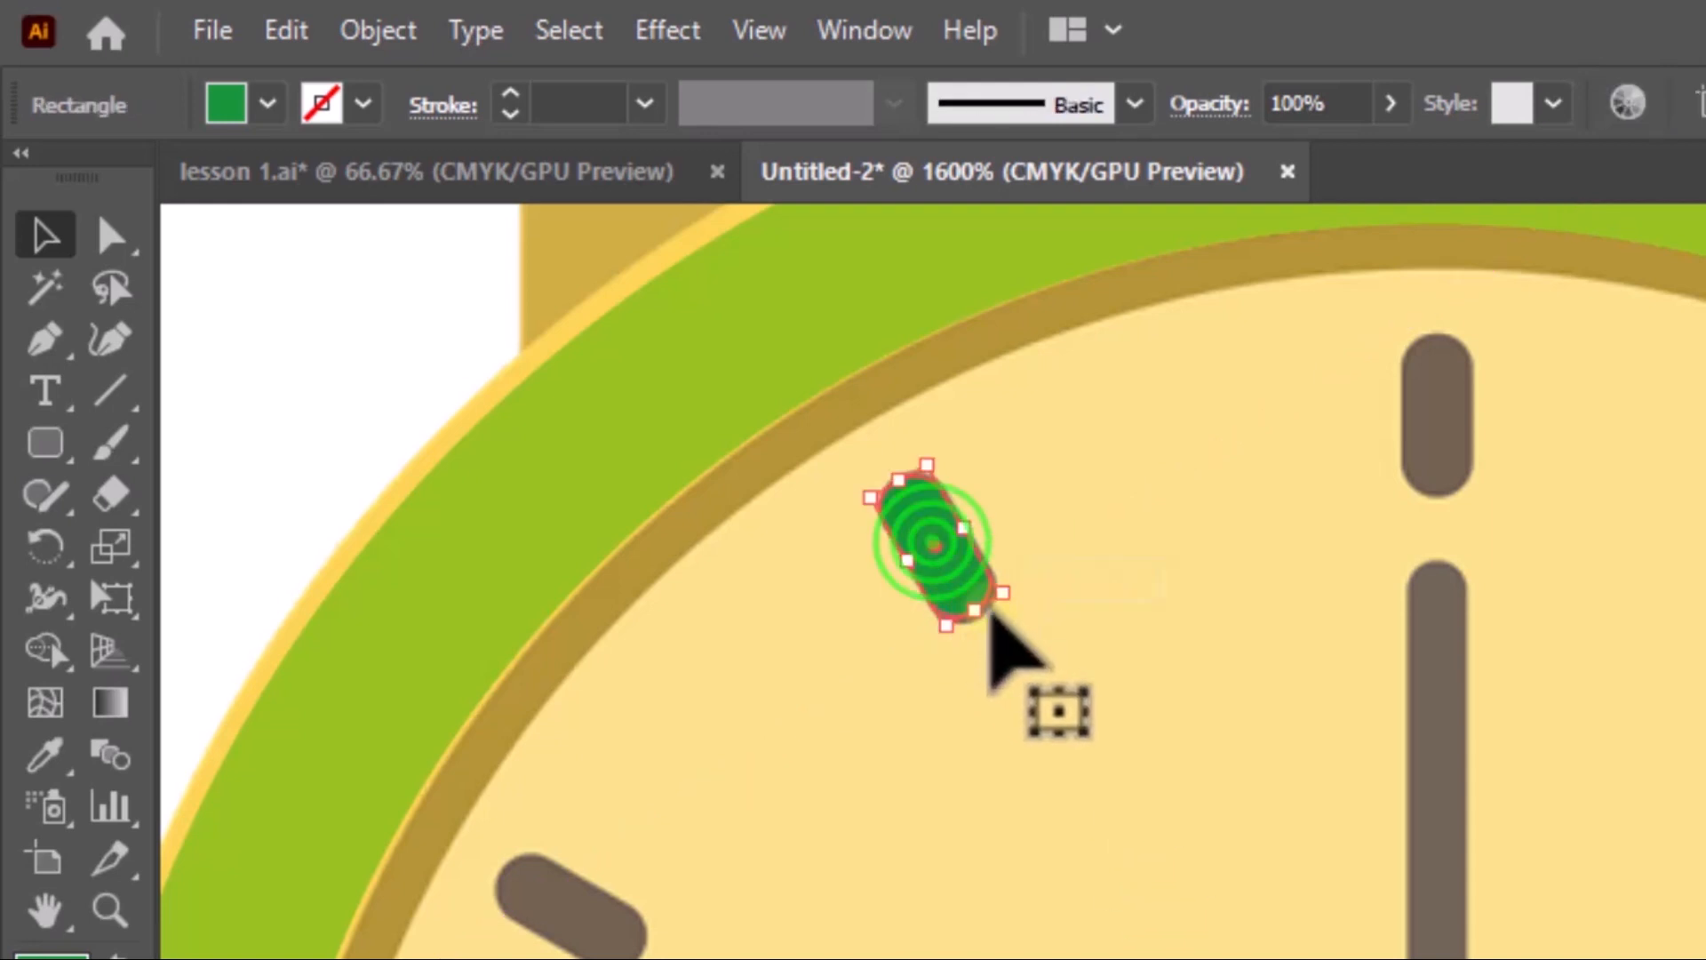
{"action": "left_click_drag", "start_coordinate": [978, 618], "coordinate": [990, 622]}
{"action": "left_click", "coordinate": [1028, 653]}
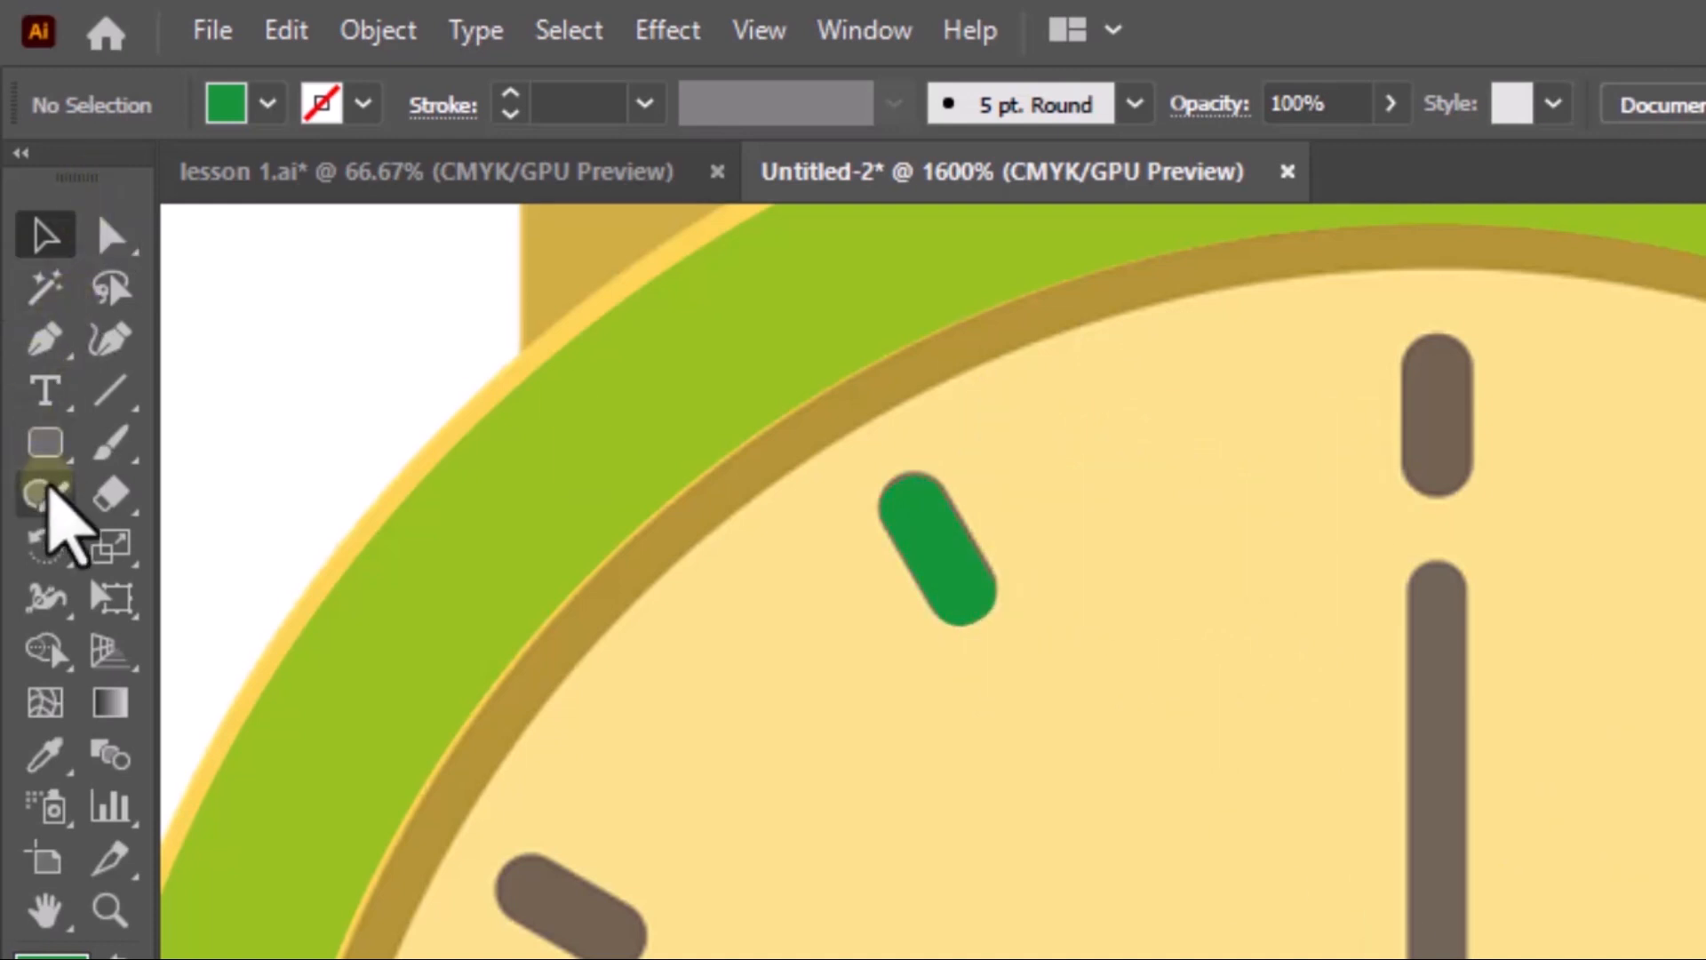
{"action": "scroll", "coordinate": [933, 581], "scroll_direction": "down", "scroll_amount": 3}
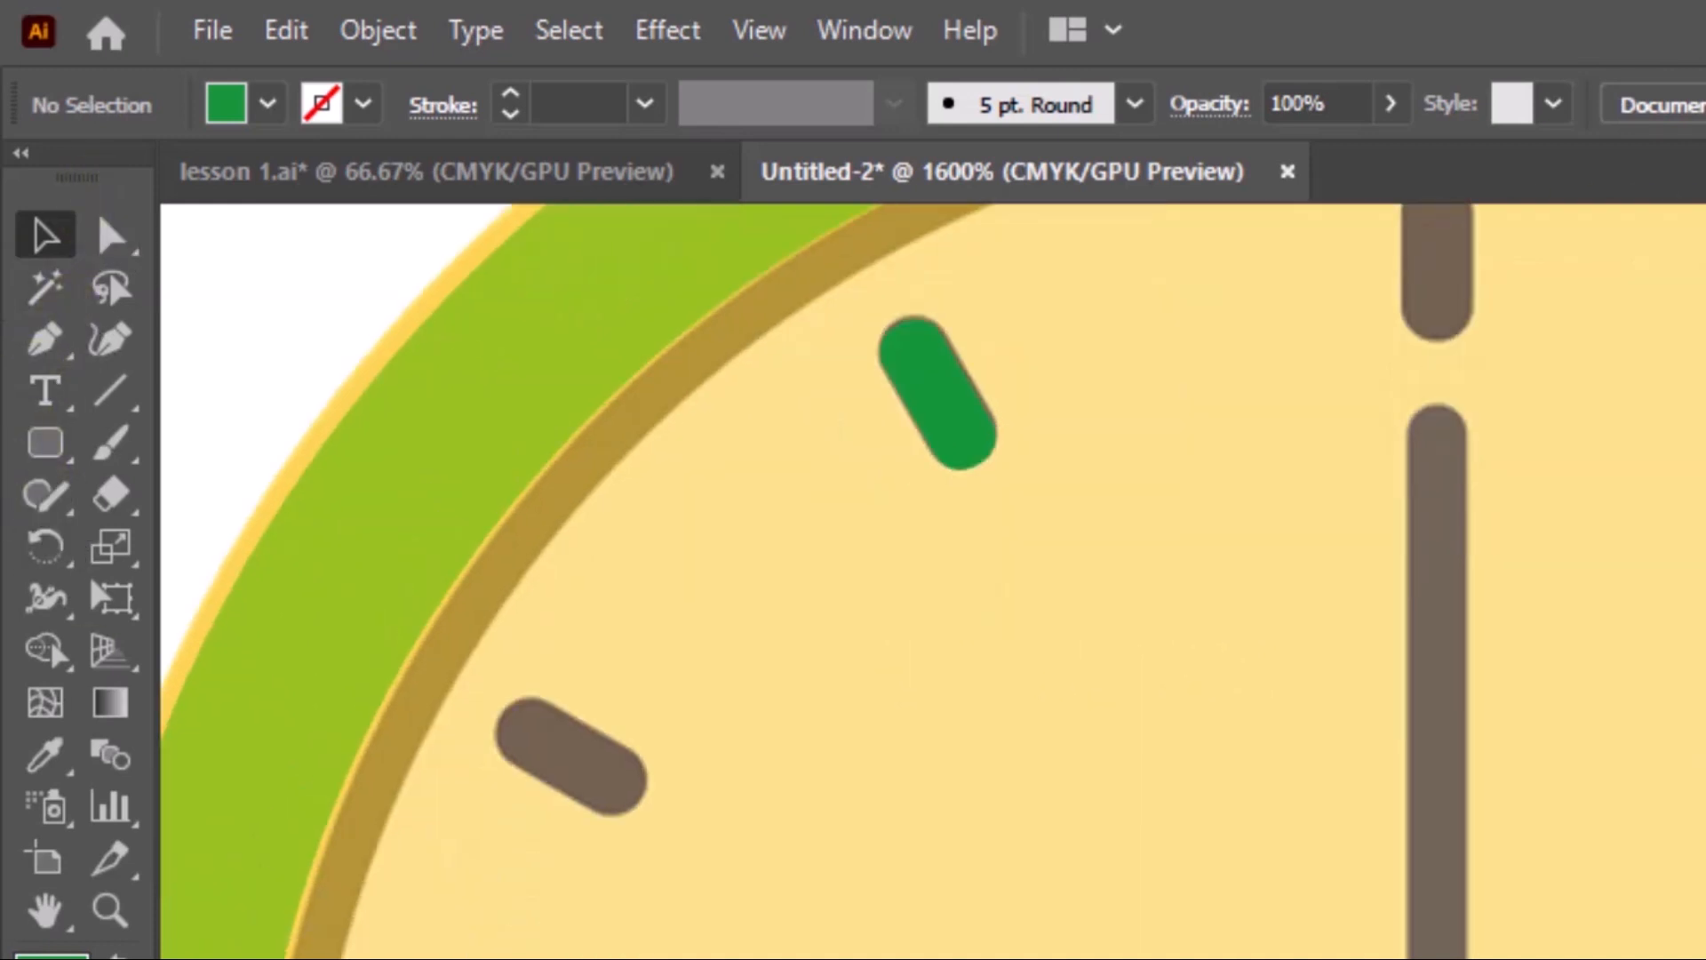
Step: Duplicate the green 11 o'clock marker onto the 10, 12 and 1 o'clock marks
{"action": "scroll", "coordinate": [735, 652], "scroll_direction": "down", "scroll_amount": 12}
{"action": "scroll", "coordinate": [892, 951], "scroll_direction": "up", "scroll_amount": 11}
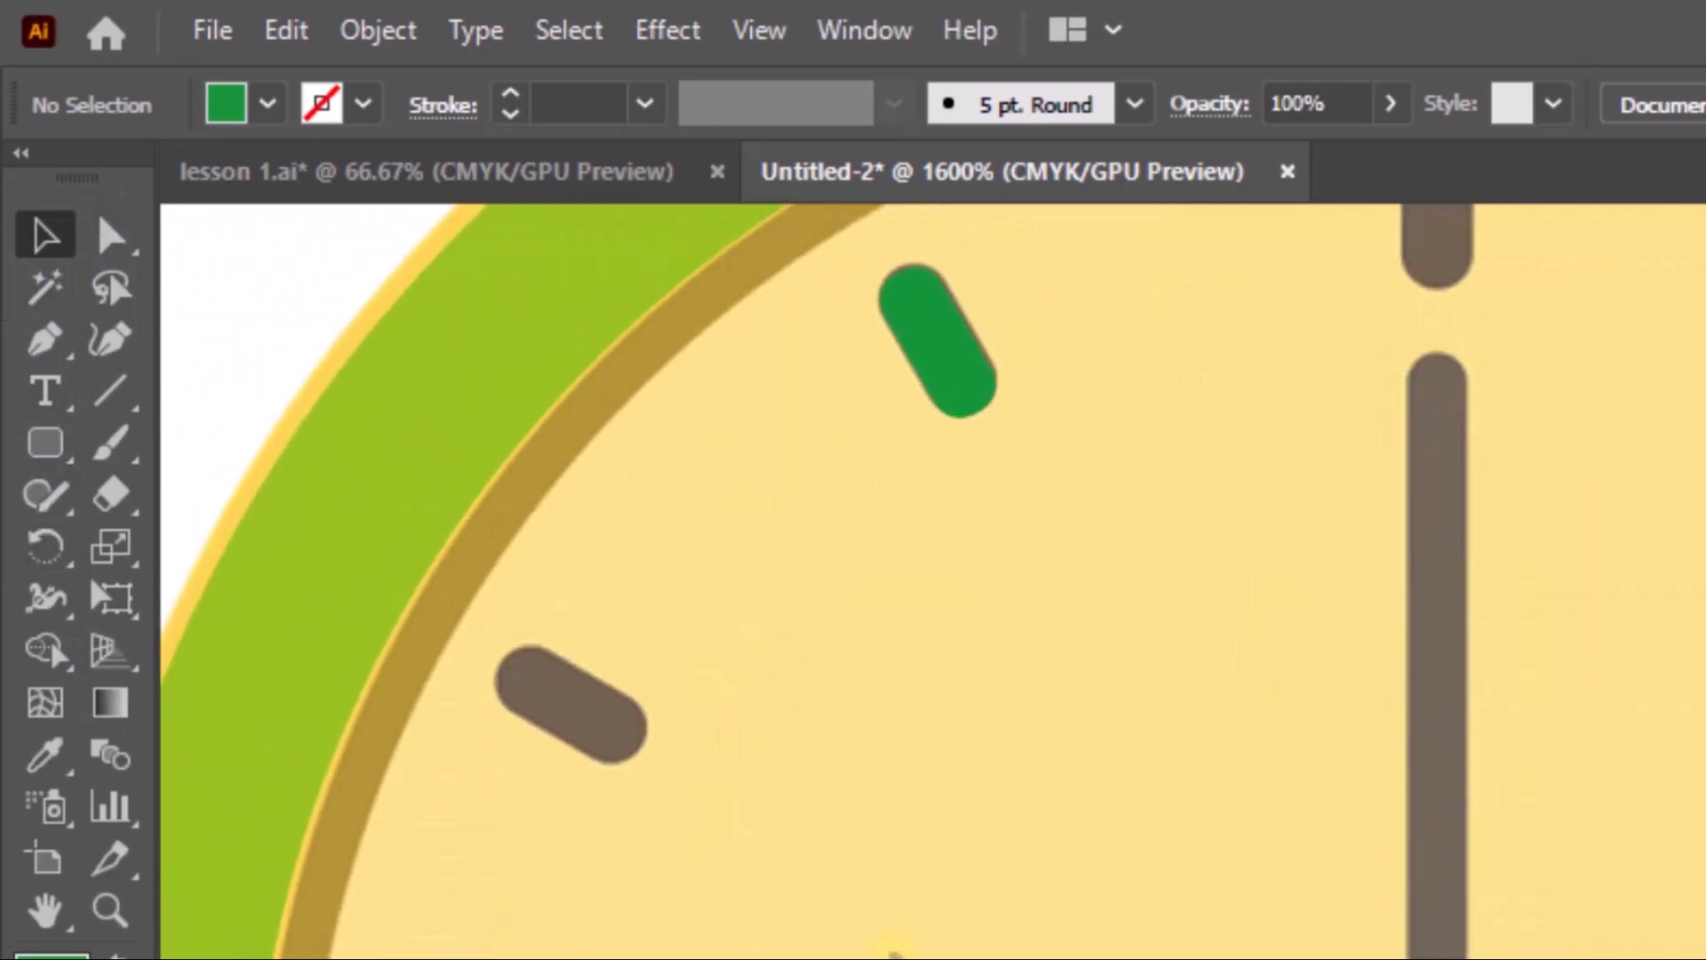
{"action": "scroll", "coordinate": [893, 951], "scroll_direction": "up", "scroll_amount": 9}
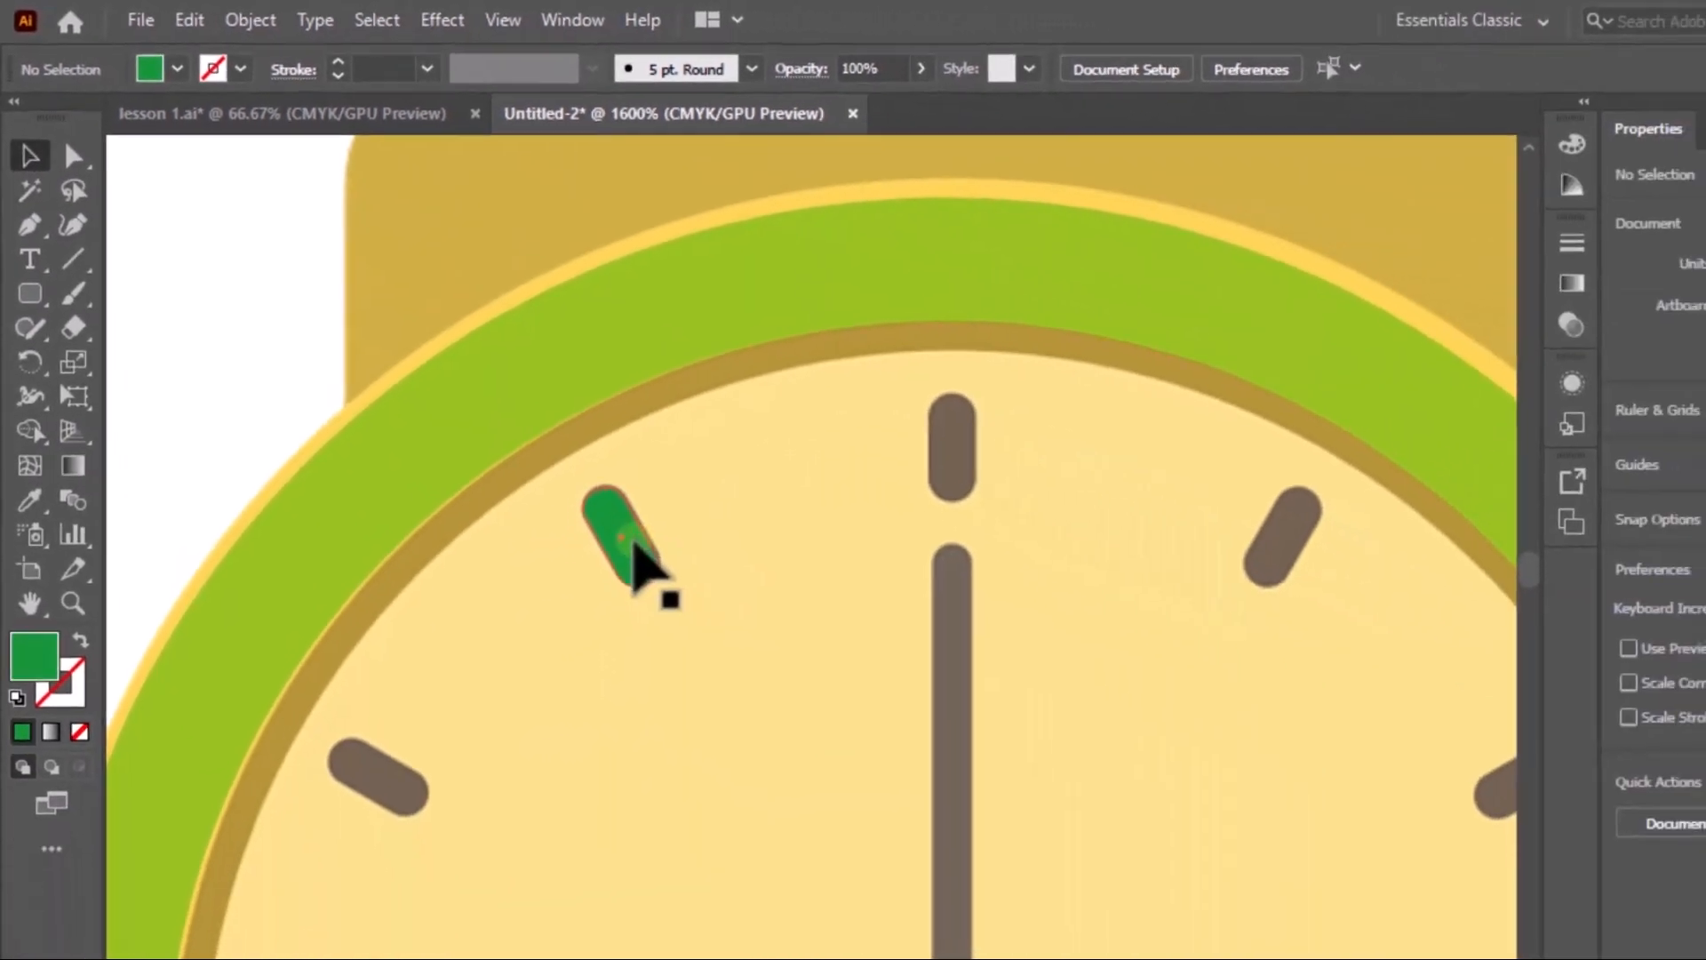
{"action": "left_click", "coordinate": [955, 814]}
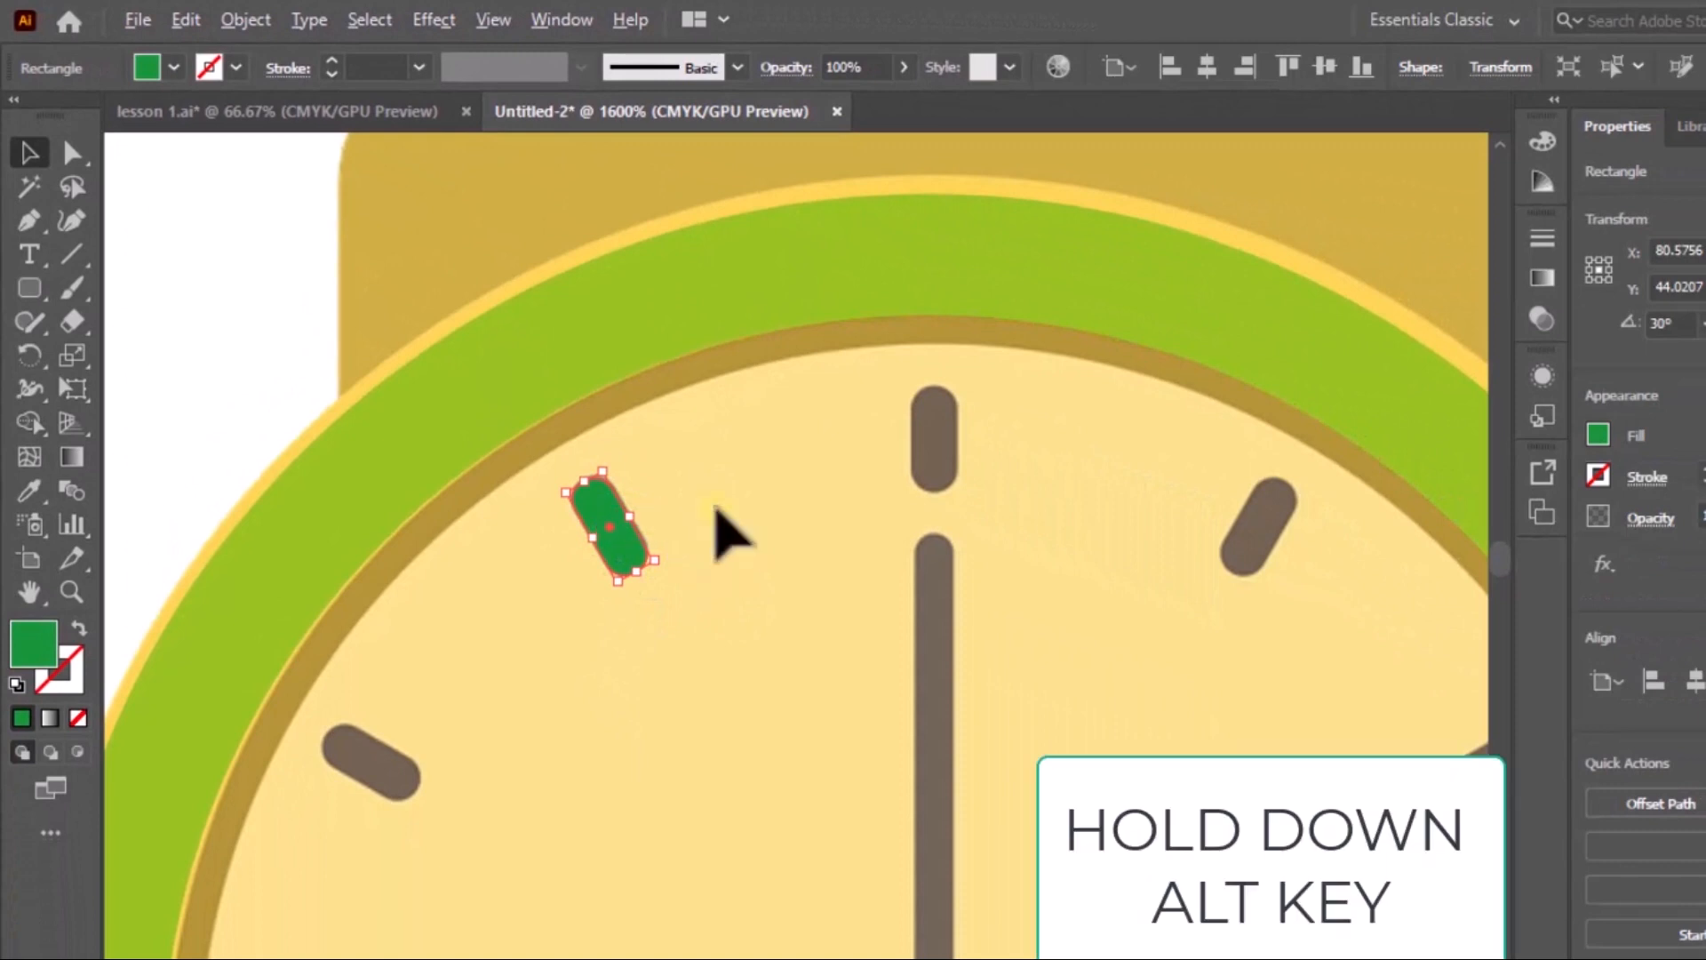
{"action": "left_click", "coordinate": [761, 481]}
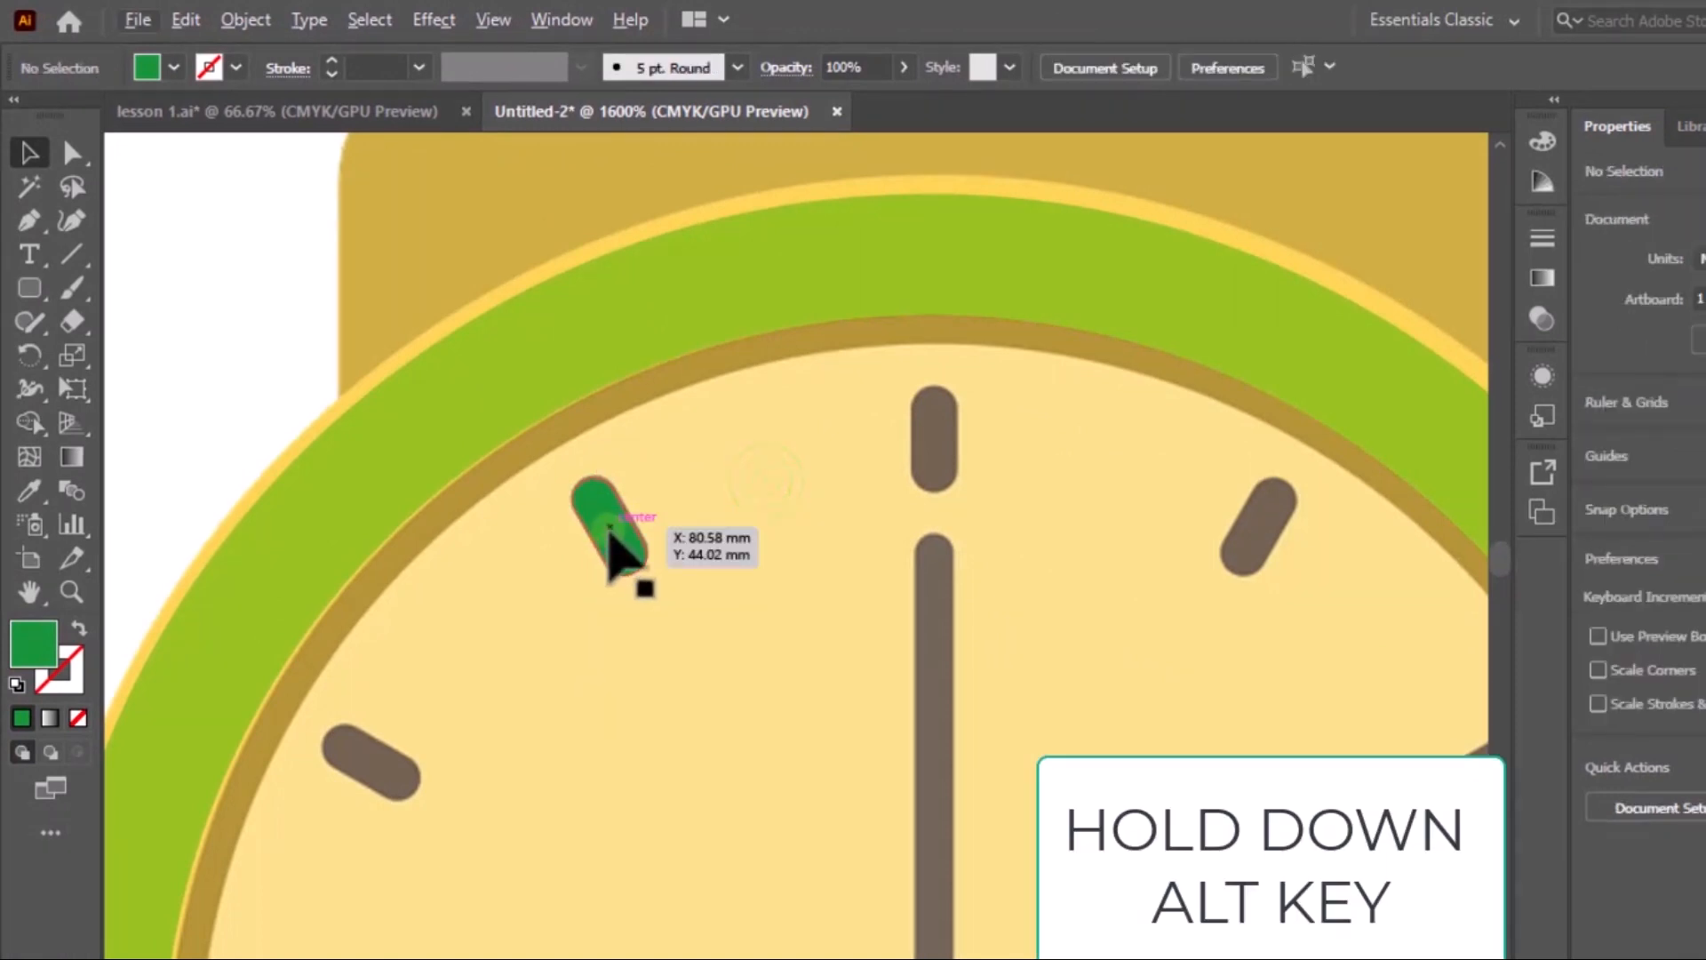
{"action": "left_click", "coordinate": [613, 553]}
{"action": "left_click_drag", "start_coordinate": [620, 546], "coordinate": [1260, 578]}
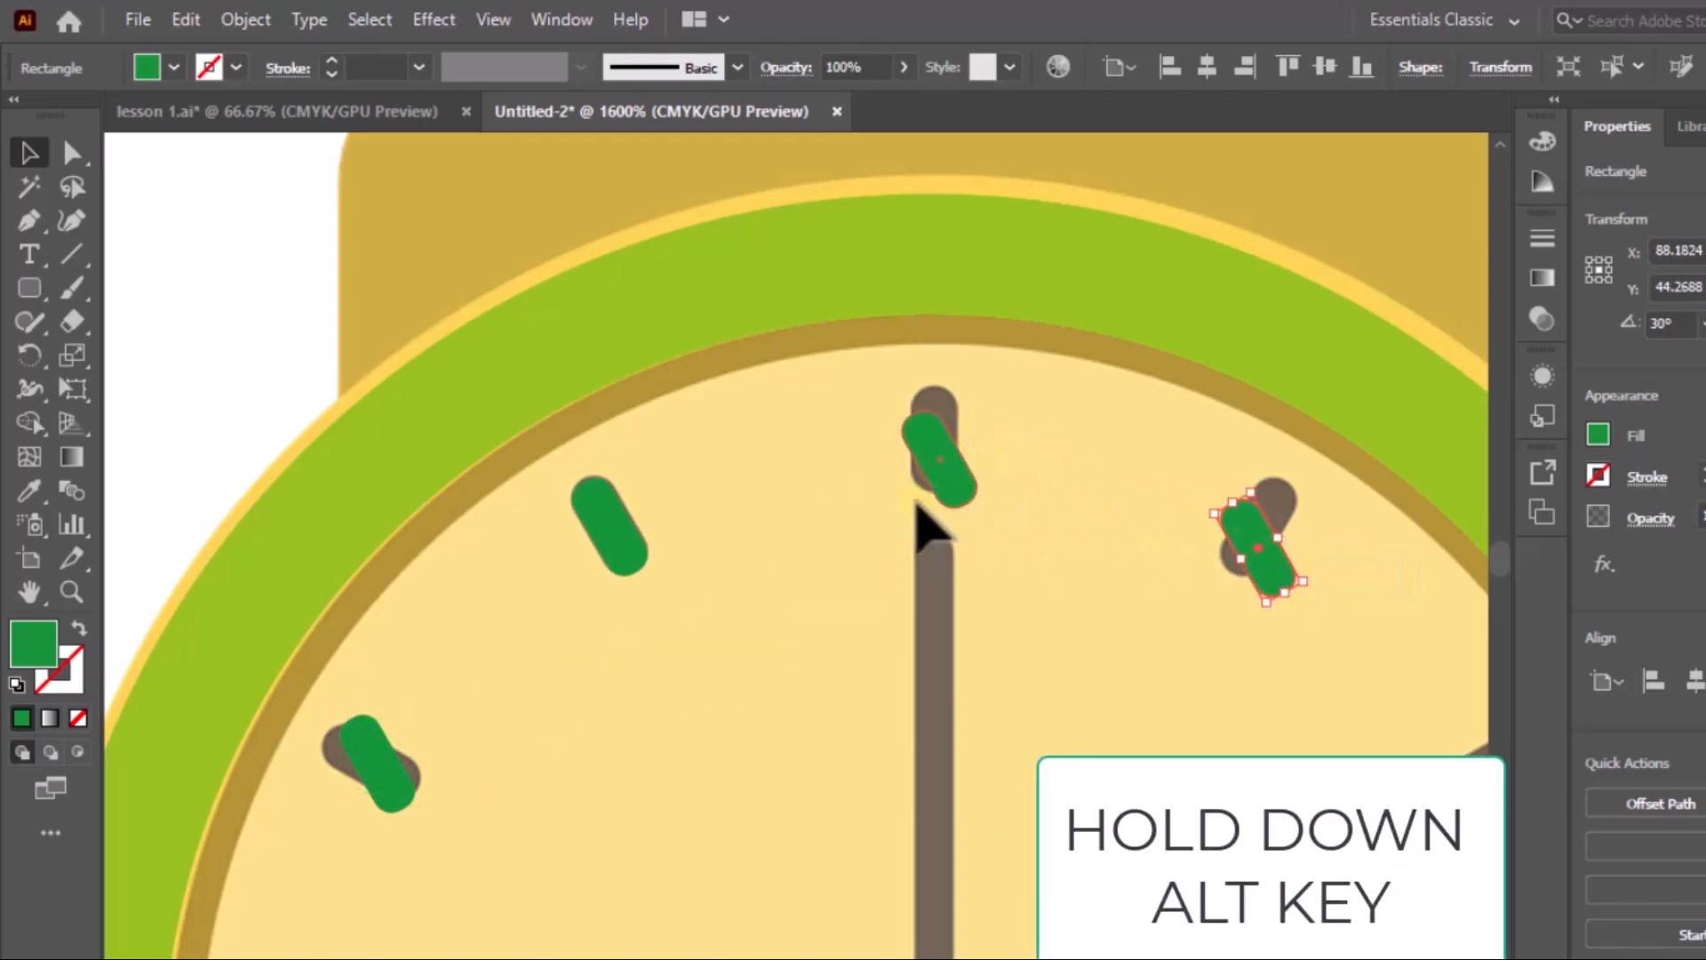
Step: Rotate the green copy at 12 o'clock upright to 0° and move it to cover its mark
{"action": "left_click", "coordinate": [944, 457]}
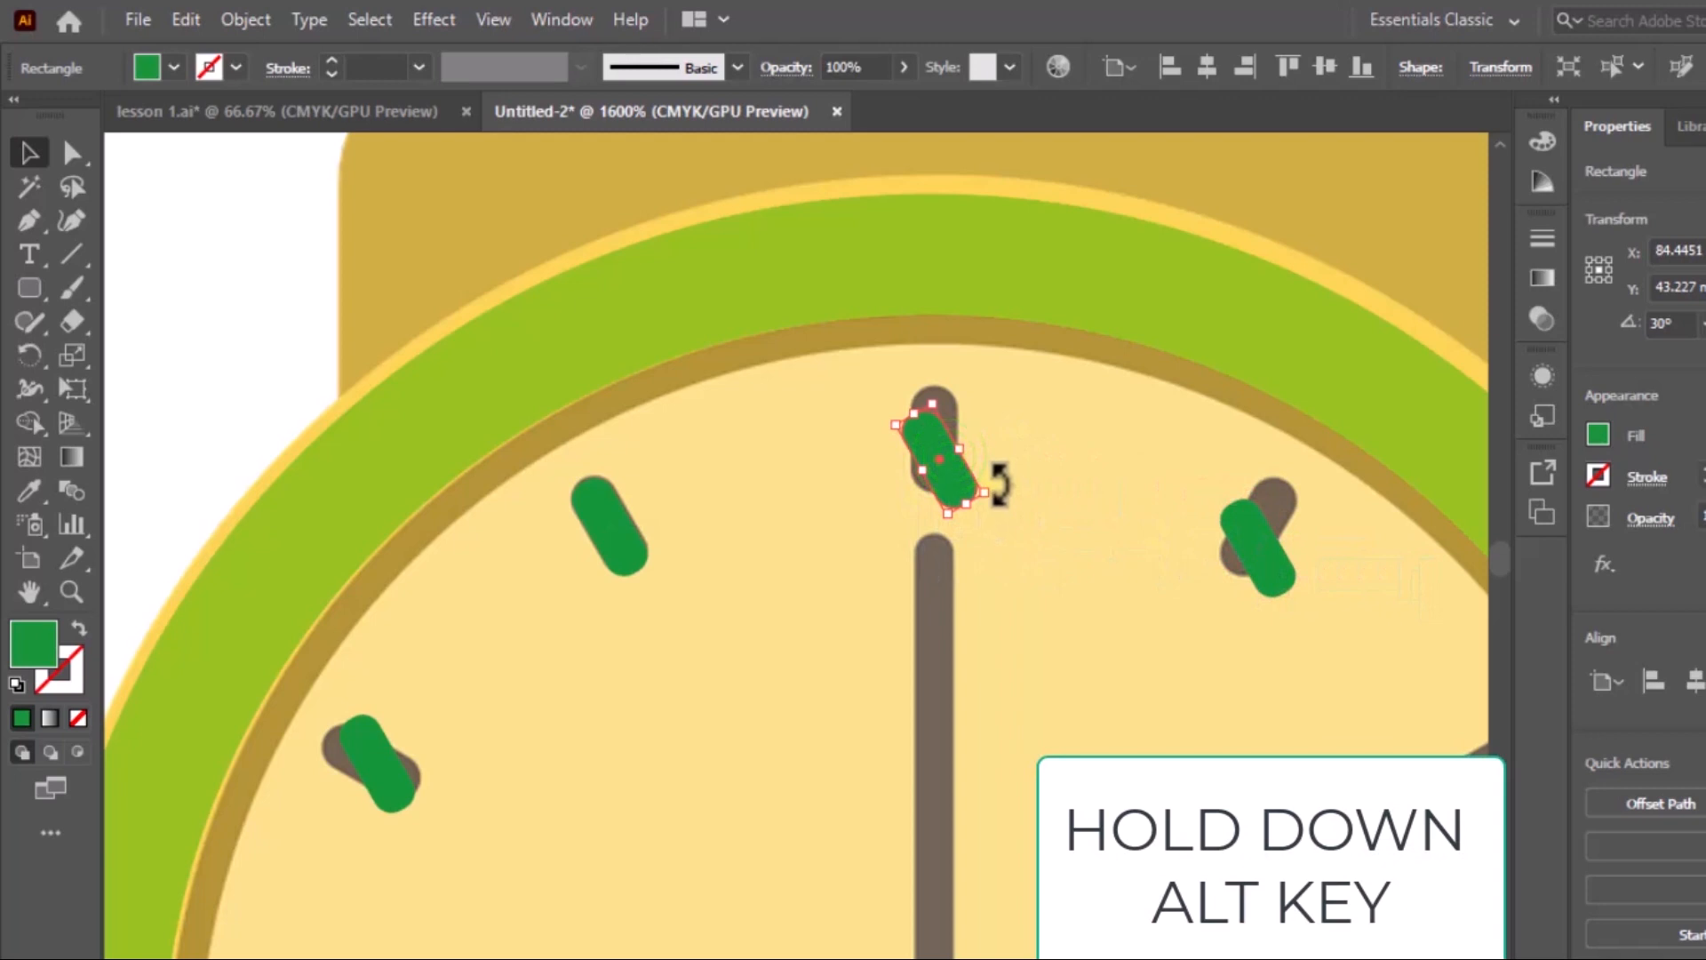
{"action": "left_click_drag", "start_coordinate": [998, 483], "coordinate": [975, 542]}
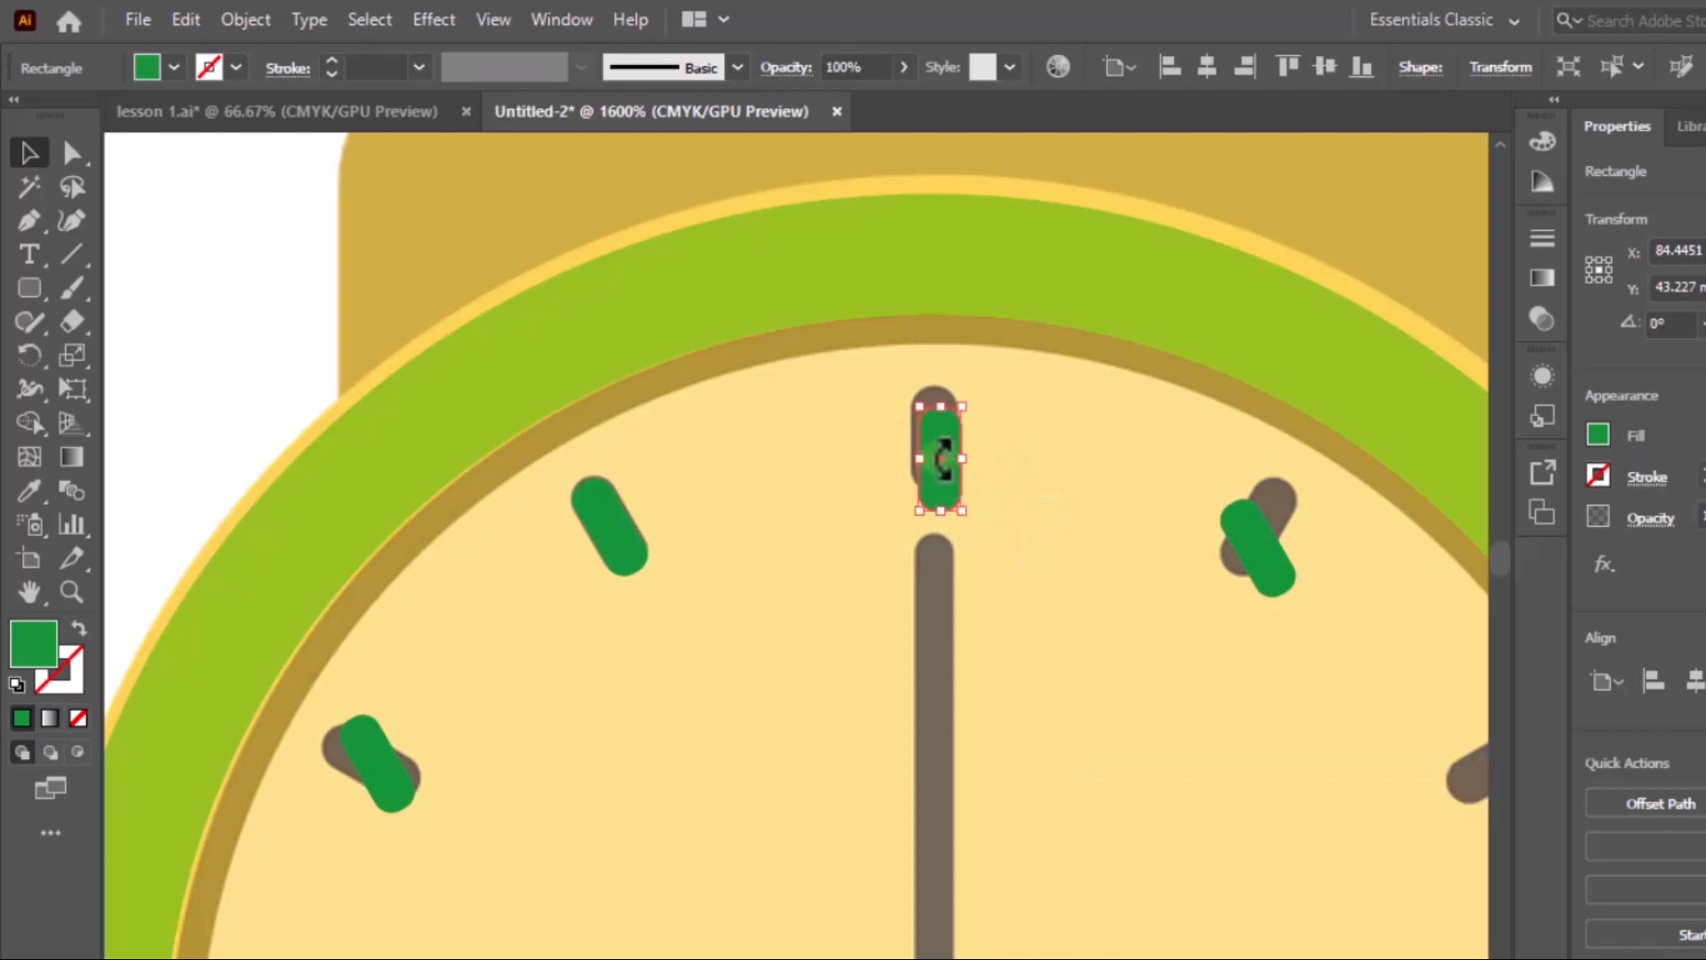
{"action": "left_click_drag", "start_coordinate": [944, 458], "coordinate": [938, 443]}
{"action": "left_click", "coordinate": [1008, 483]}
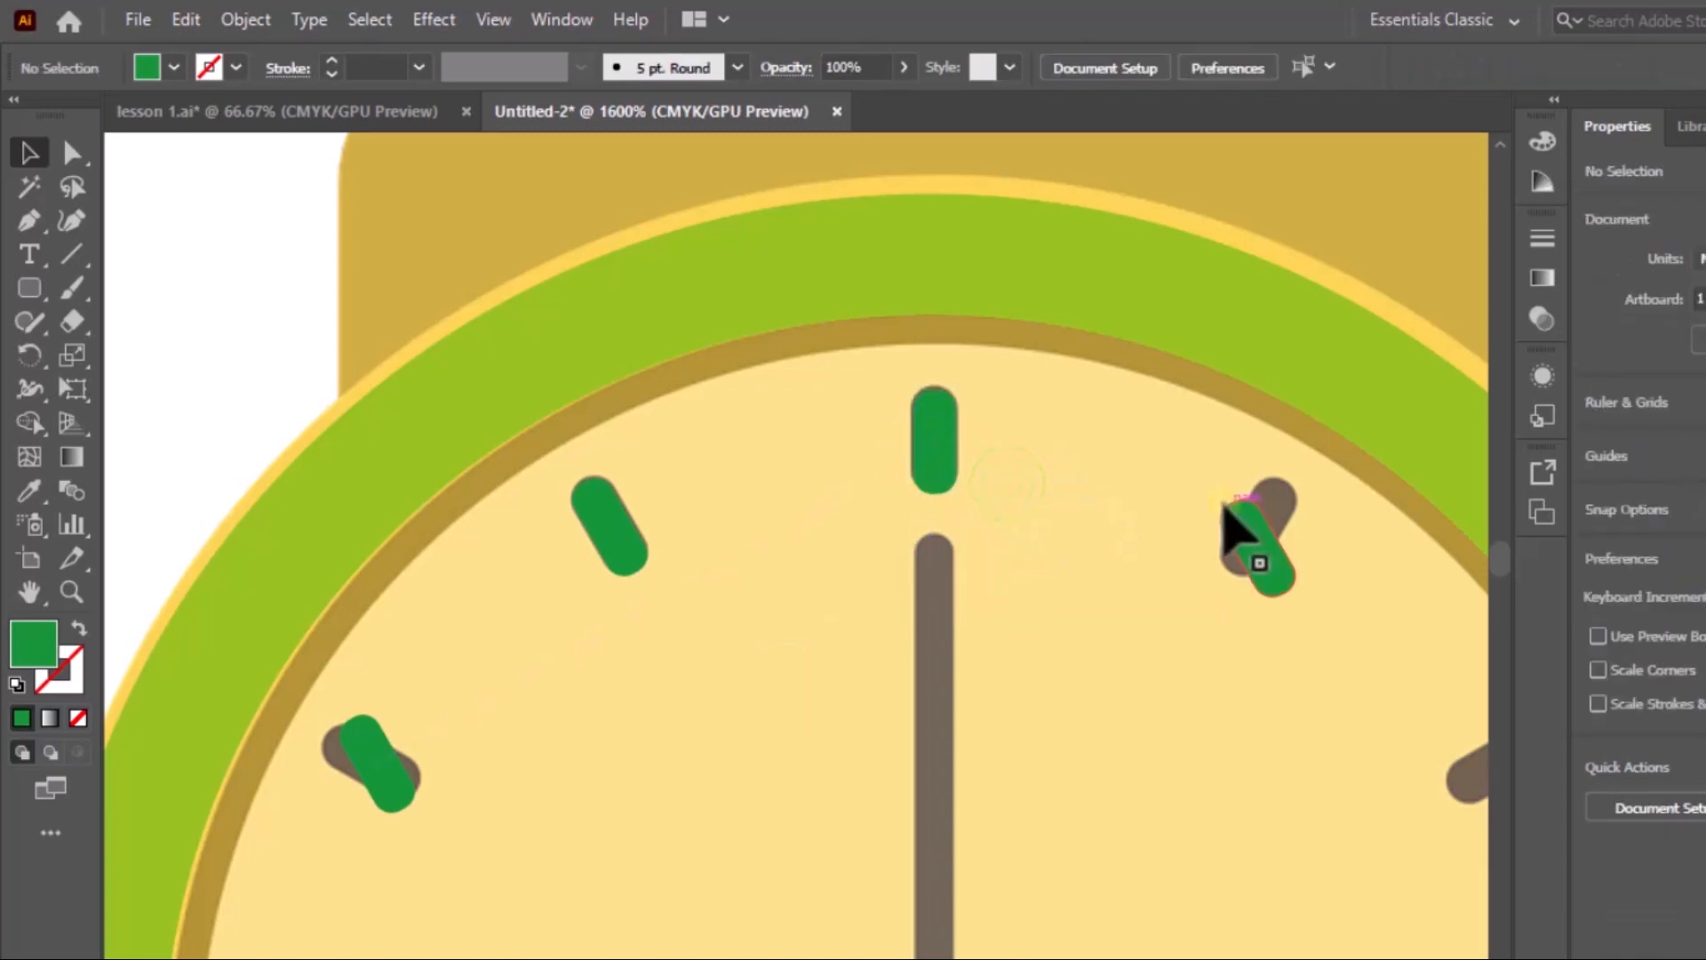
Step: Rotate the green copy at 1 o'clock to match the mark's opposite slant and move it to cover the mark
{"action": "left_click", "coordinate": [1249, 546]}
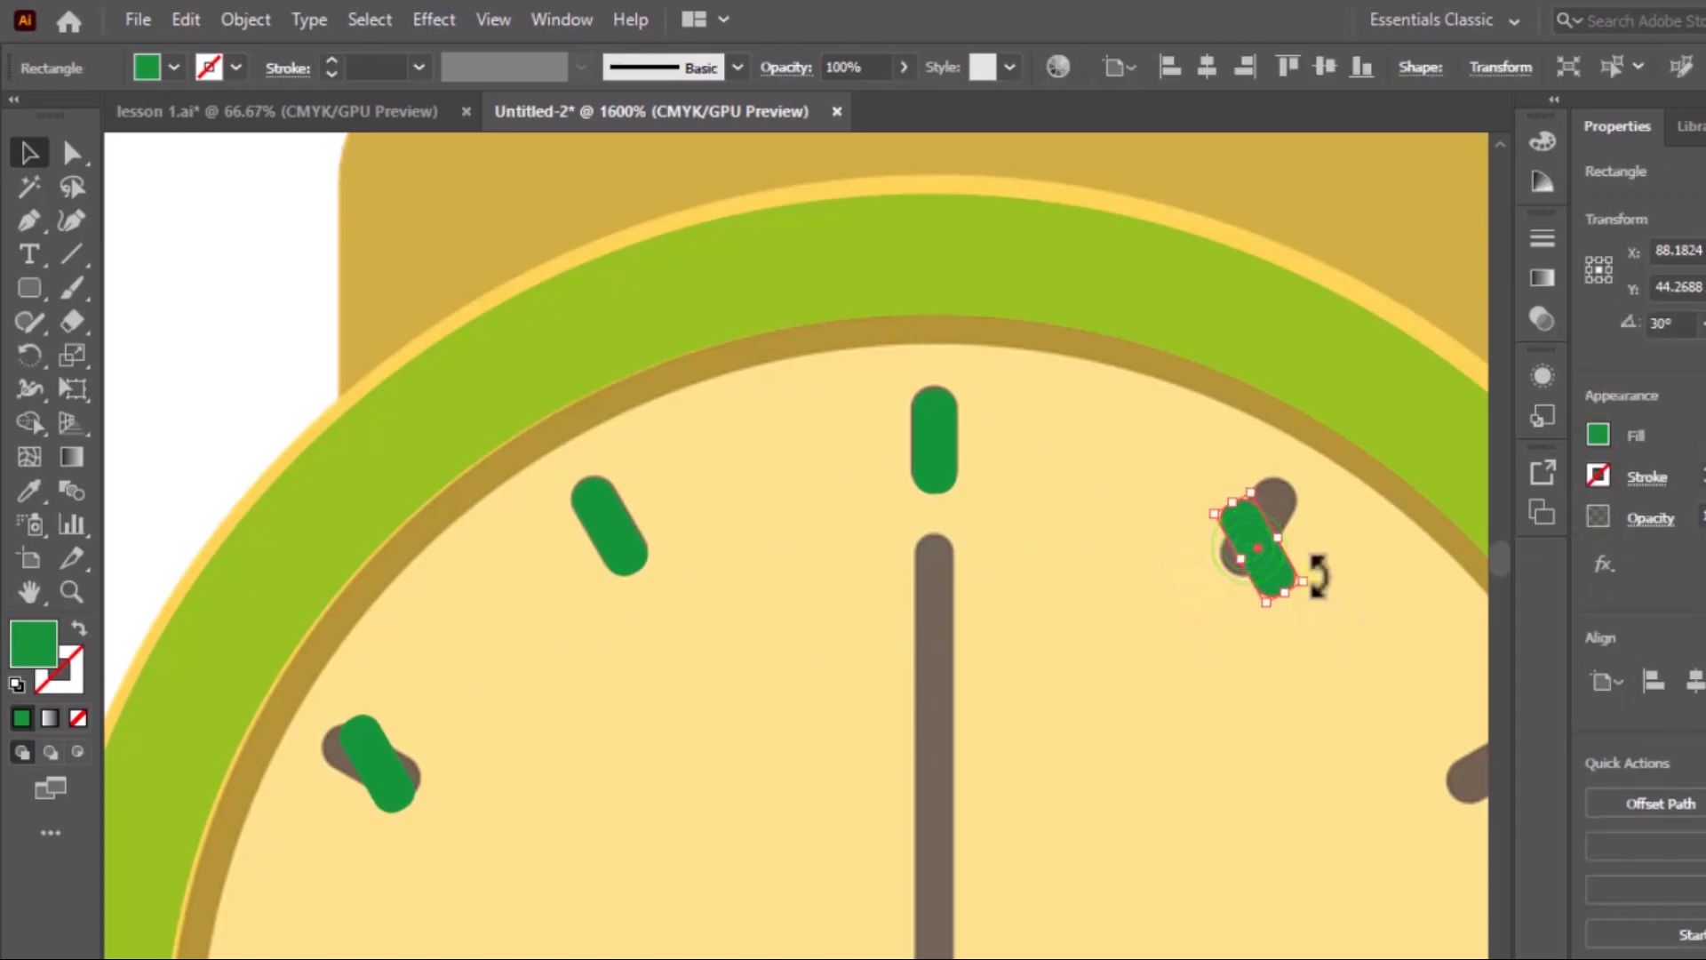
{"action": "left_click_drag", "start_coordinate": [1314, 587], "coordinate": [1245, 613]}
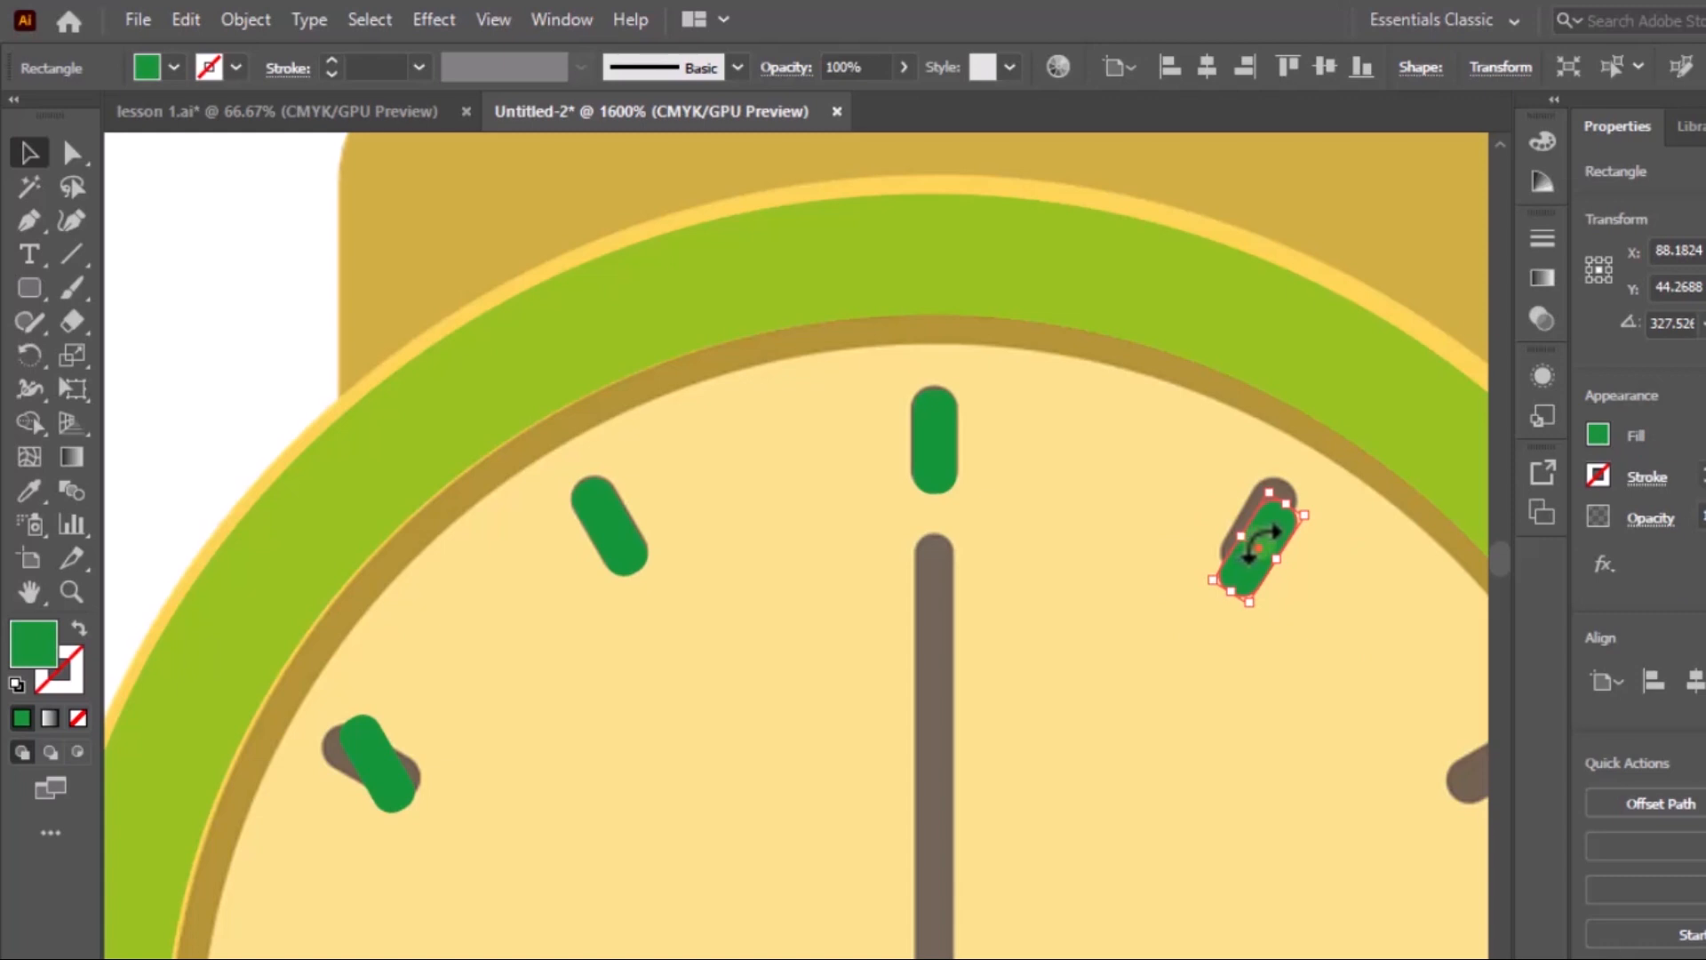
{"action": "left_click_drag", "start_coordinate": [1261, 539], "coordinate": [1326, 491]}
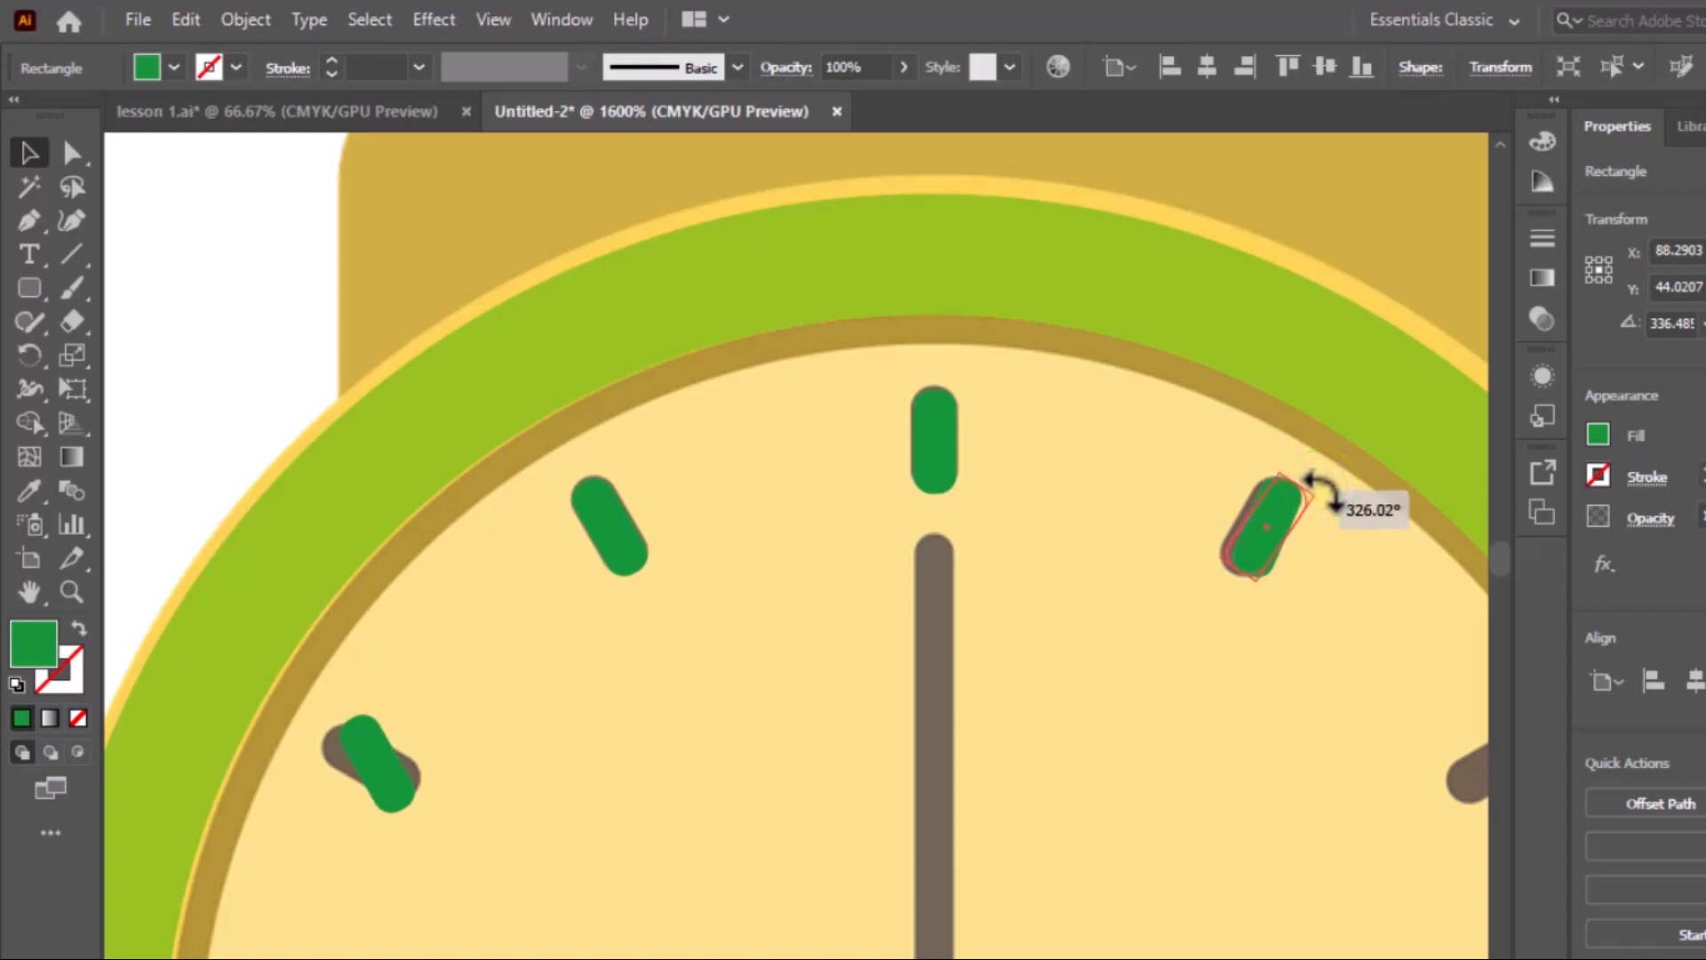
{"action": "left_click_drag", "start_coordinate": [1330, 499], "coordinate": [1331, 500]}
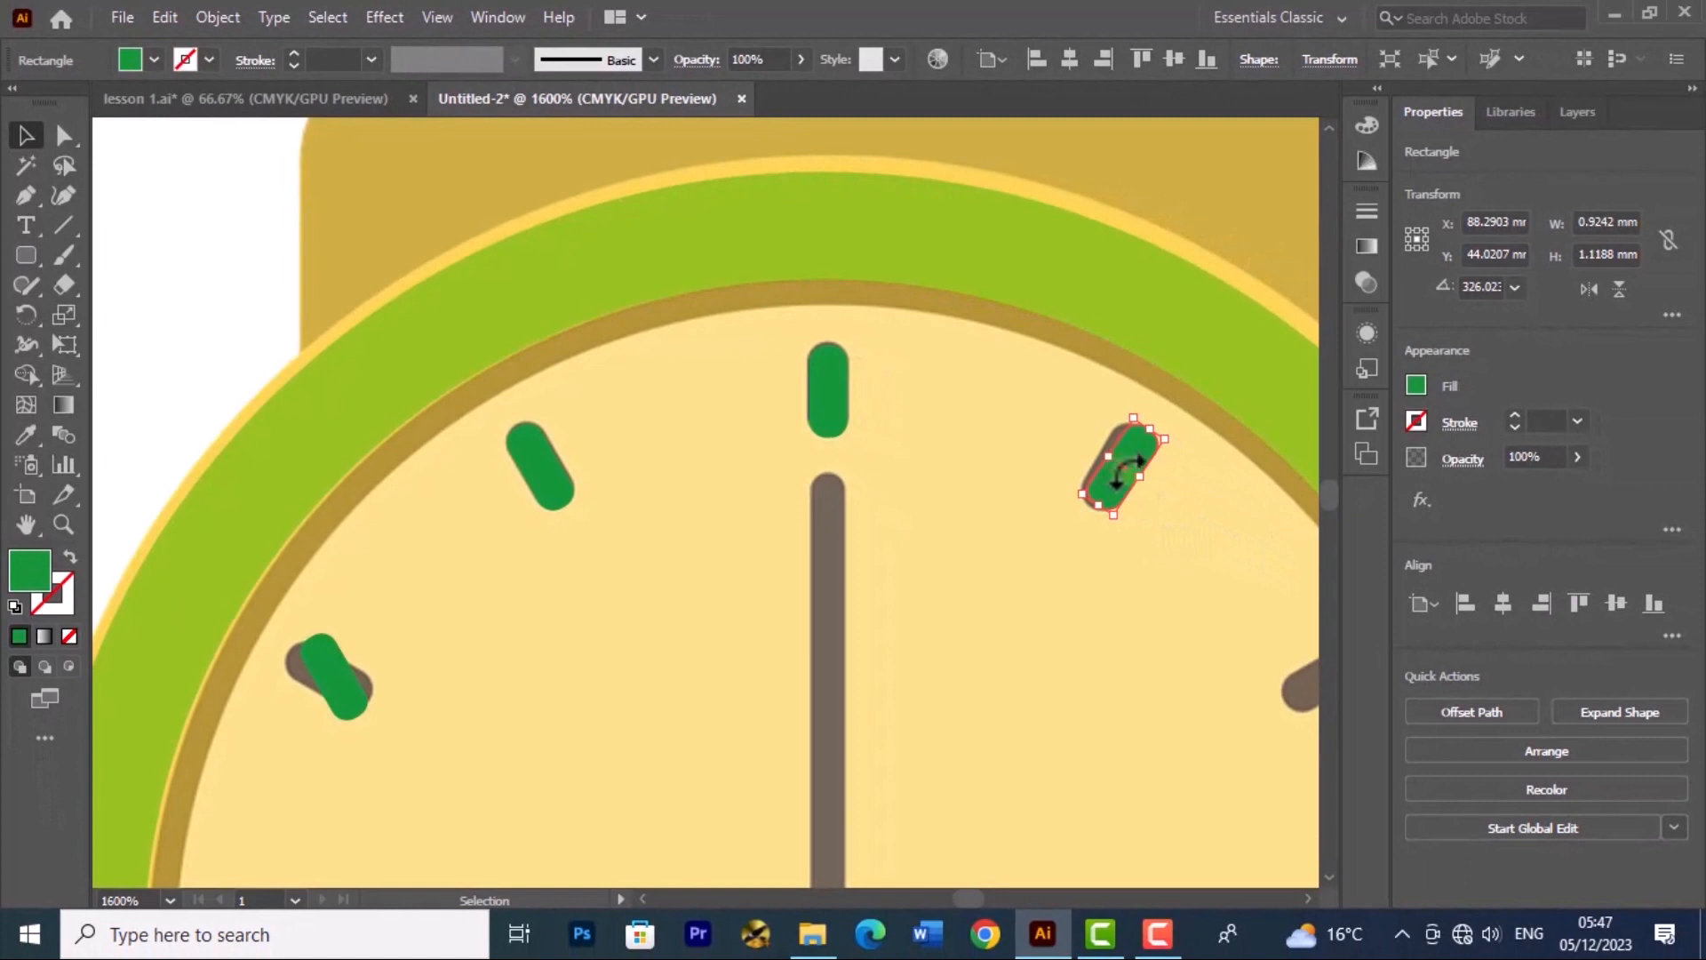
{"action": "left_click_drag", "start_coordinate": [1123, 458], "coordinate": [1116, 463]}
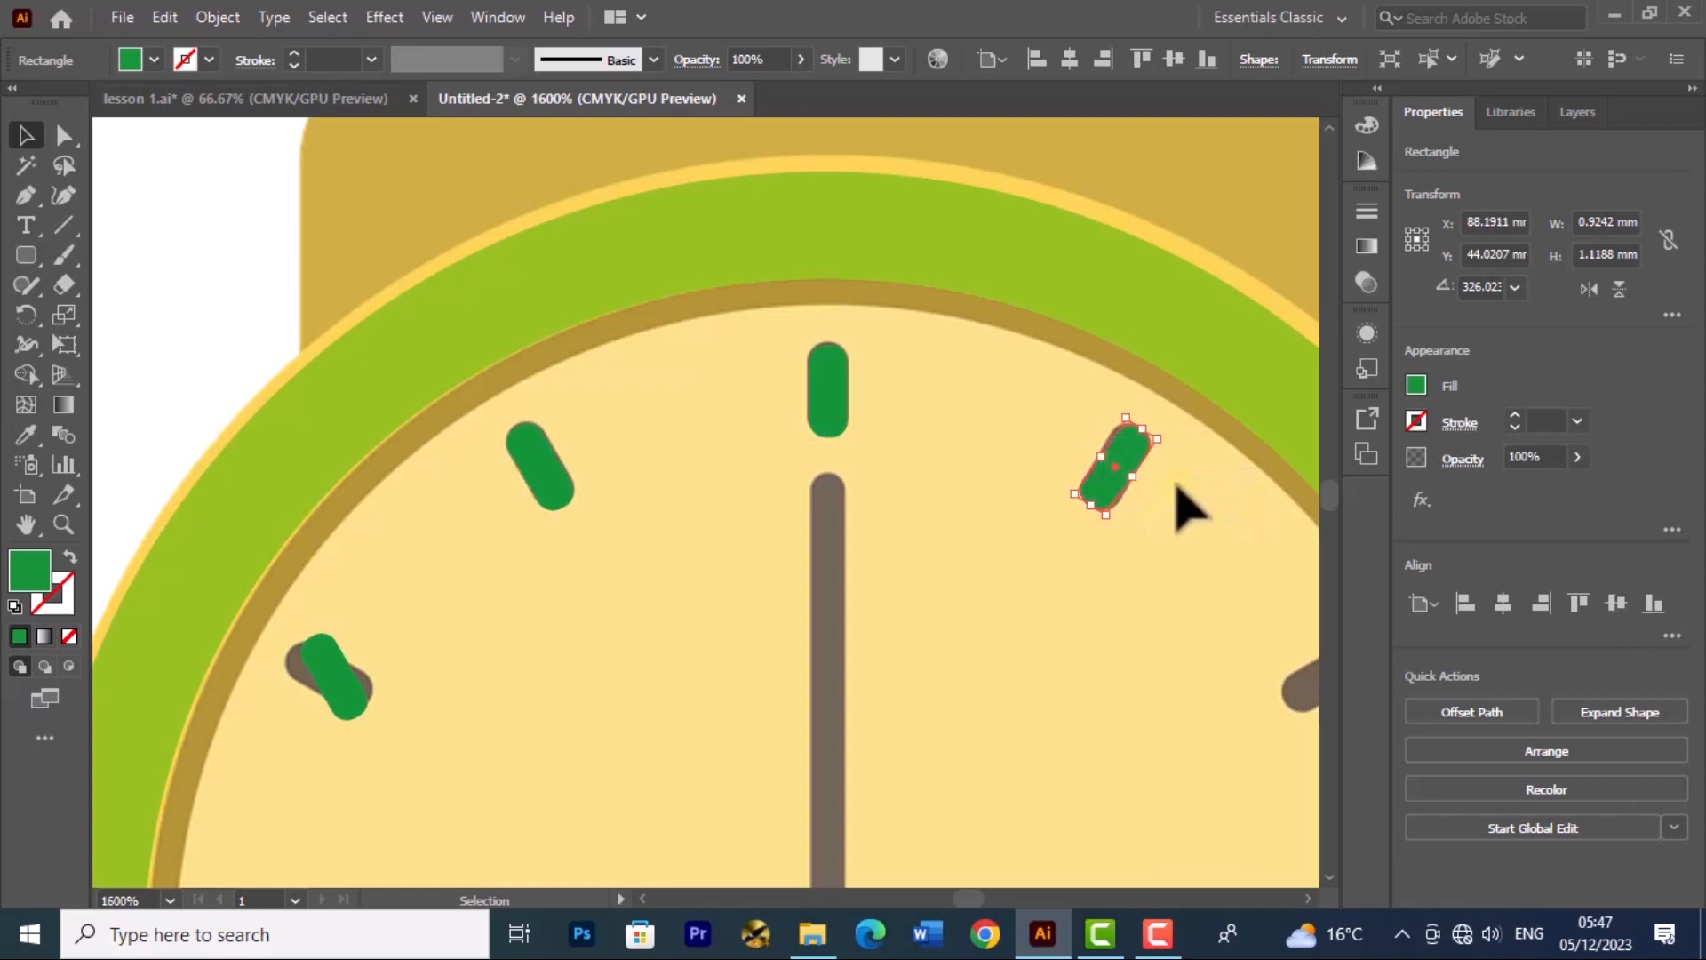
{"action": "left_click", "coordinate": [1183, 464]}
{"action": "left_click", "coordinate": [1111, 462]}
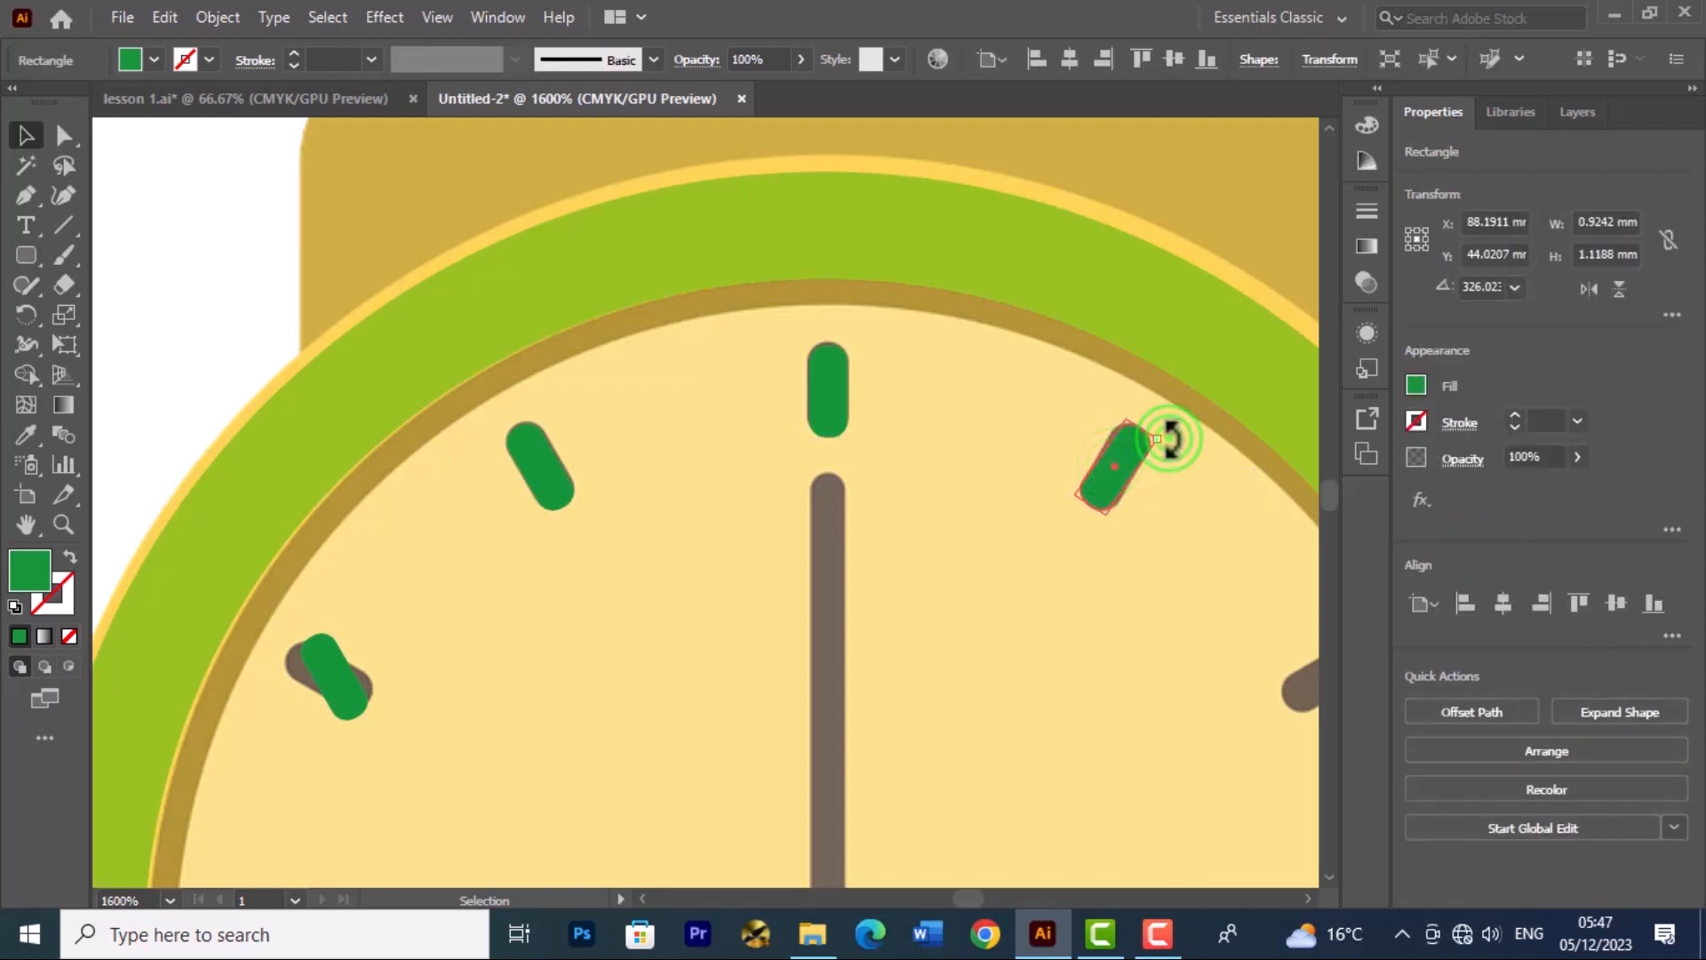
{"action": "left_click_drag", "start_coordinate": [1171, 439], "coordinate": [1164, 419]}
{"action": "left_click", "coordinate": [1189, 504]}
Step: Rotate the green copy at 10 o'clock to 60° and move it to cover its mark
{"action": "scroll", "coordinate": [761, 551], "scroll_direction": "down", "scroll_amount": 5}
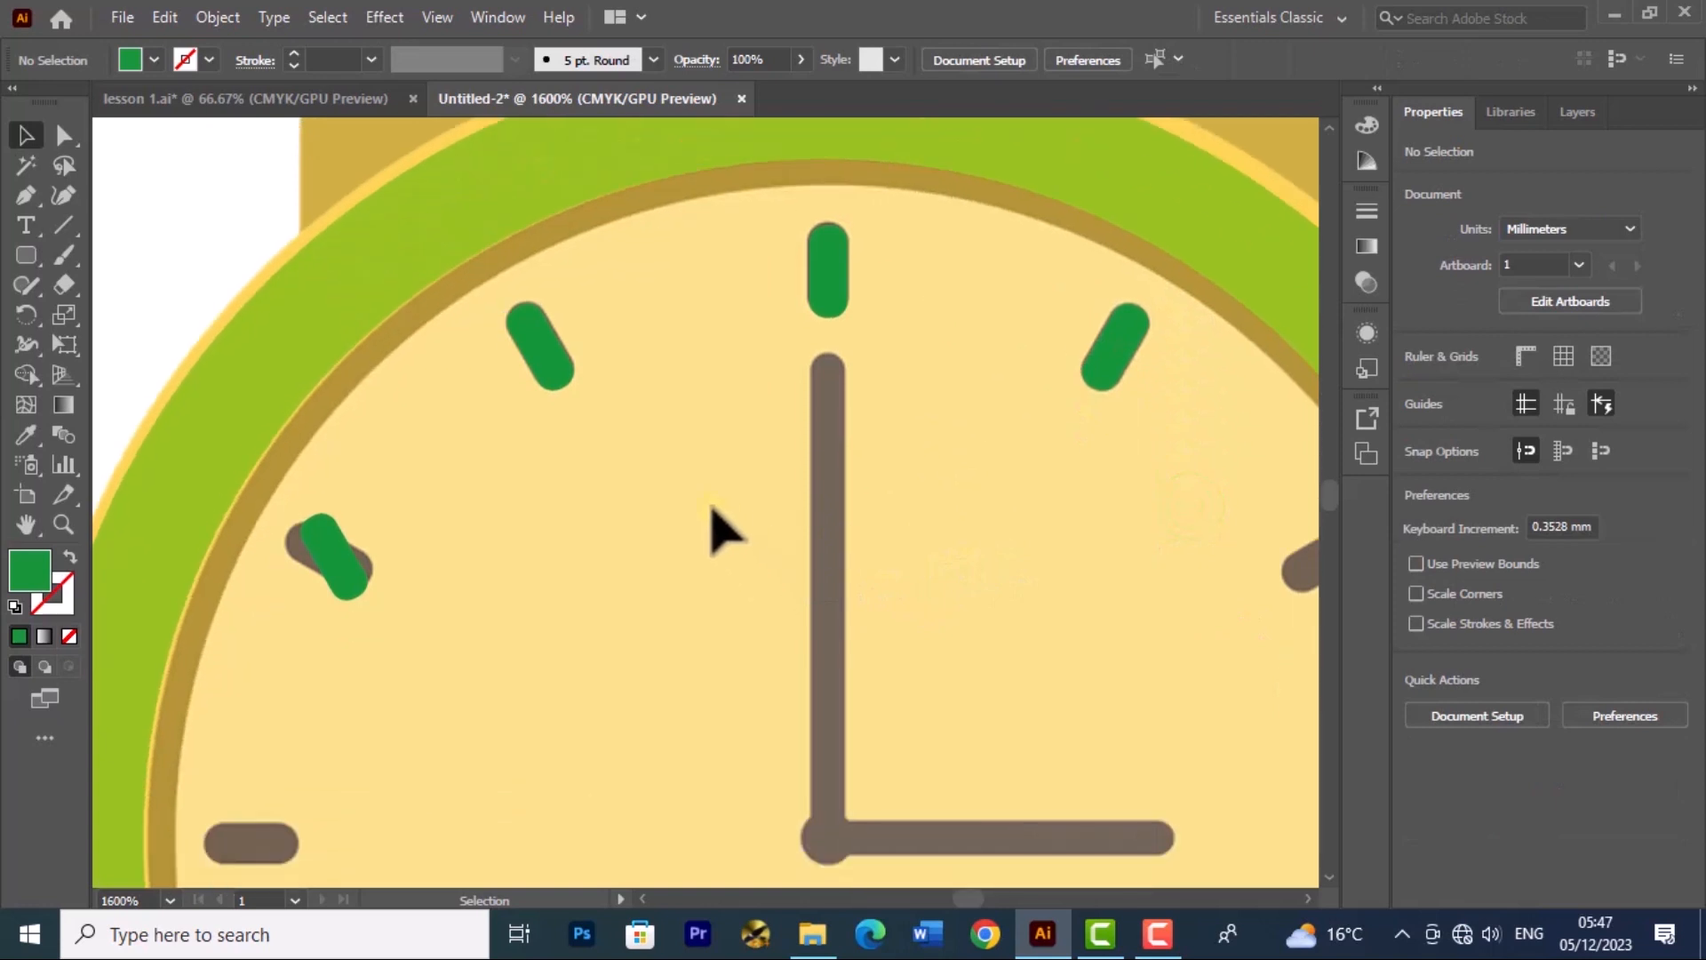
{"action": "scroll", "coordinate": [451, 431], "scroll_direction": "down", "scroll_amount": 1}
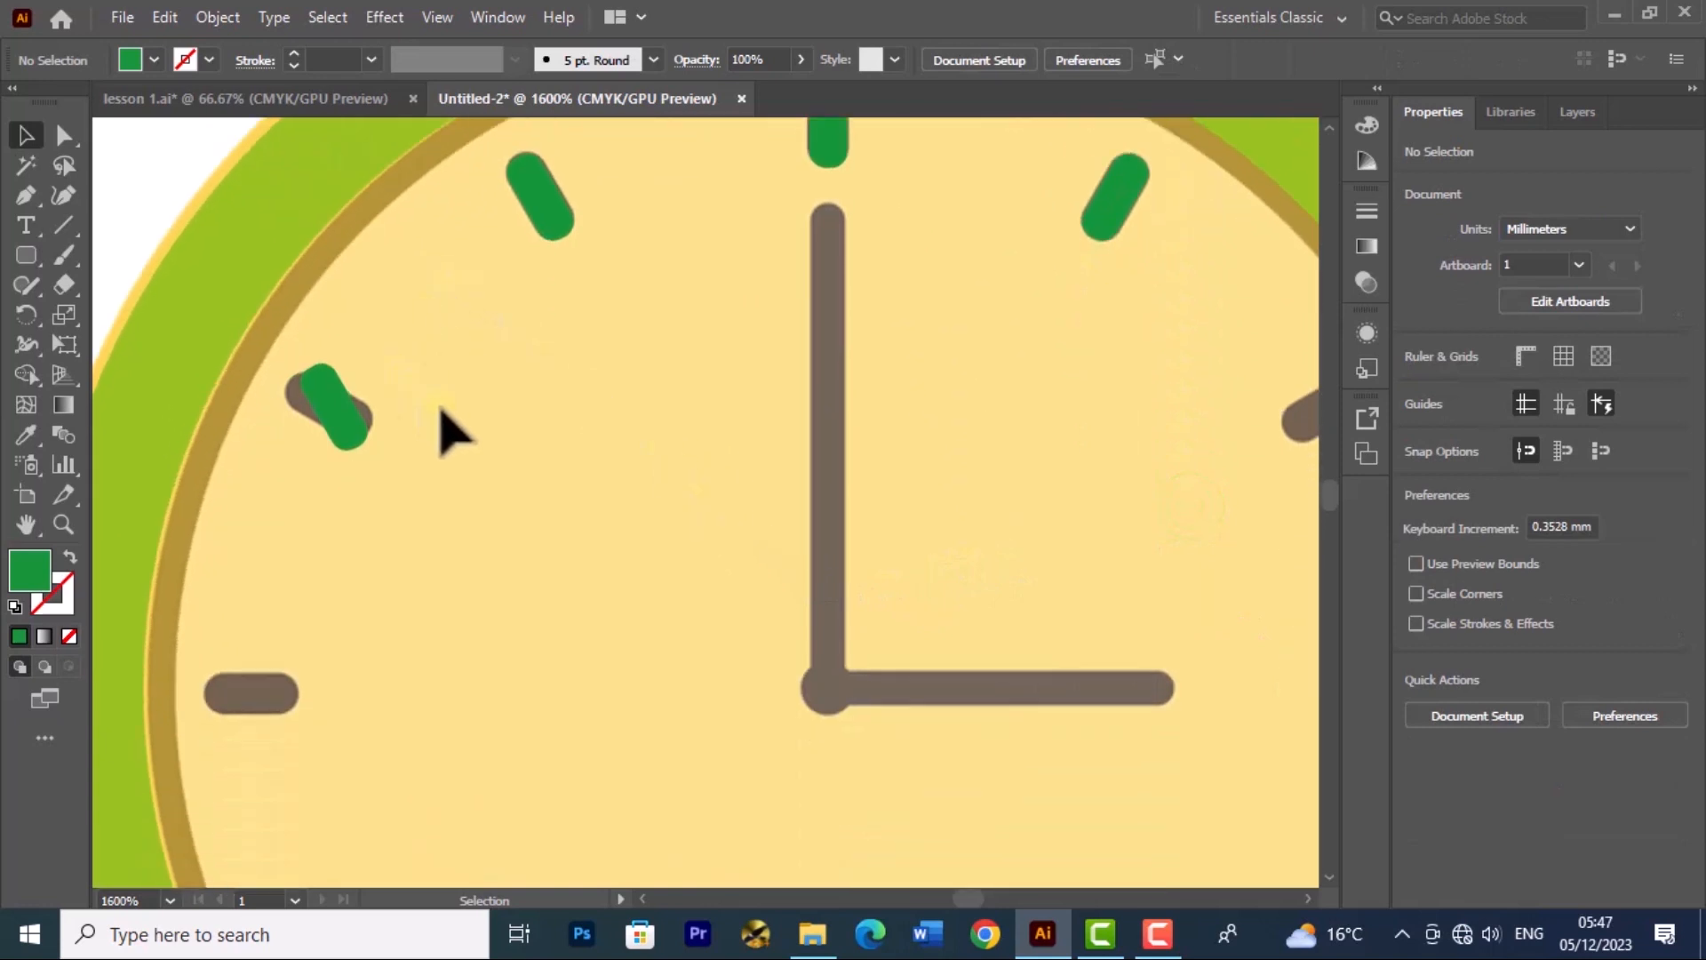
{"action": "left_click", "coordinate": [351, 426]}
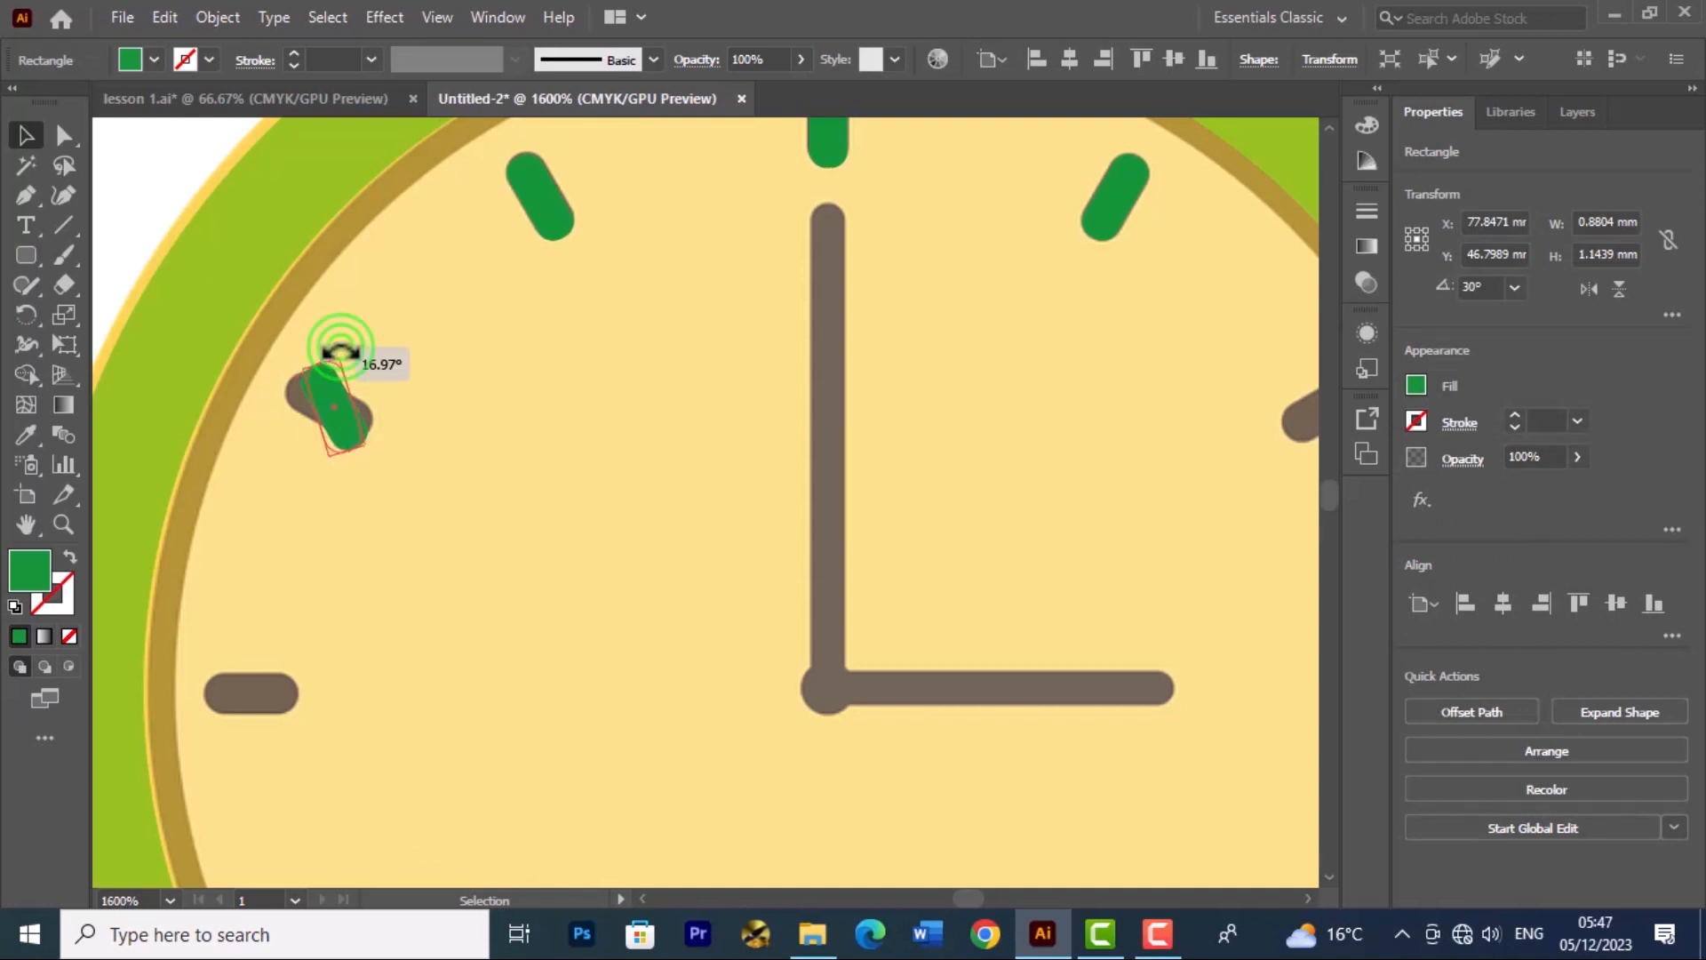
{"action": "left_click_drag", "start_coordinate": [340, 351], "coordinate": [274, 355]}
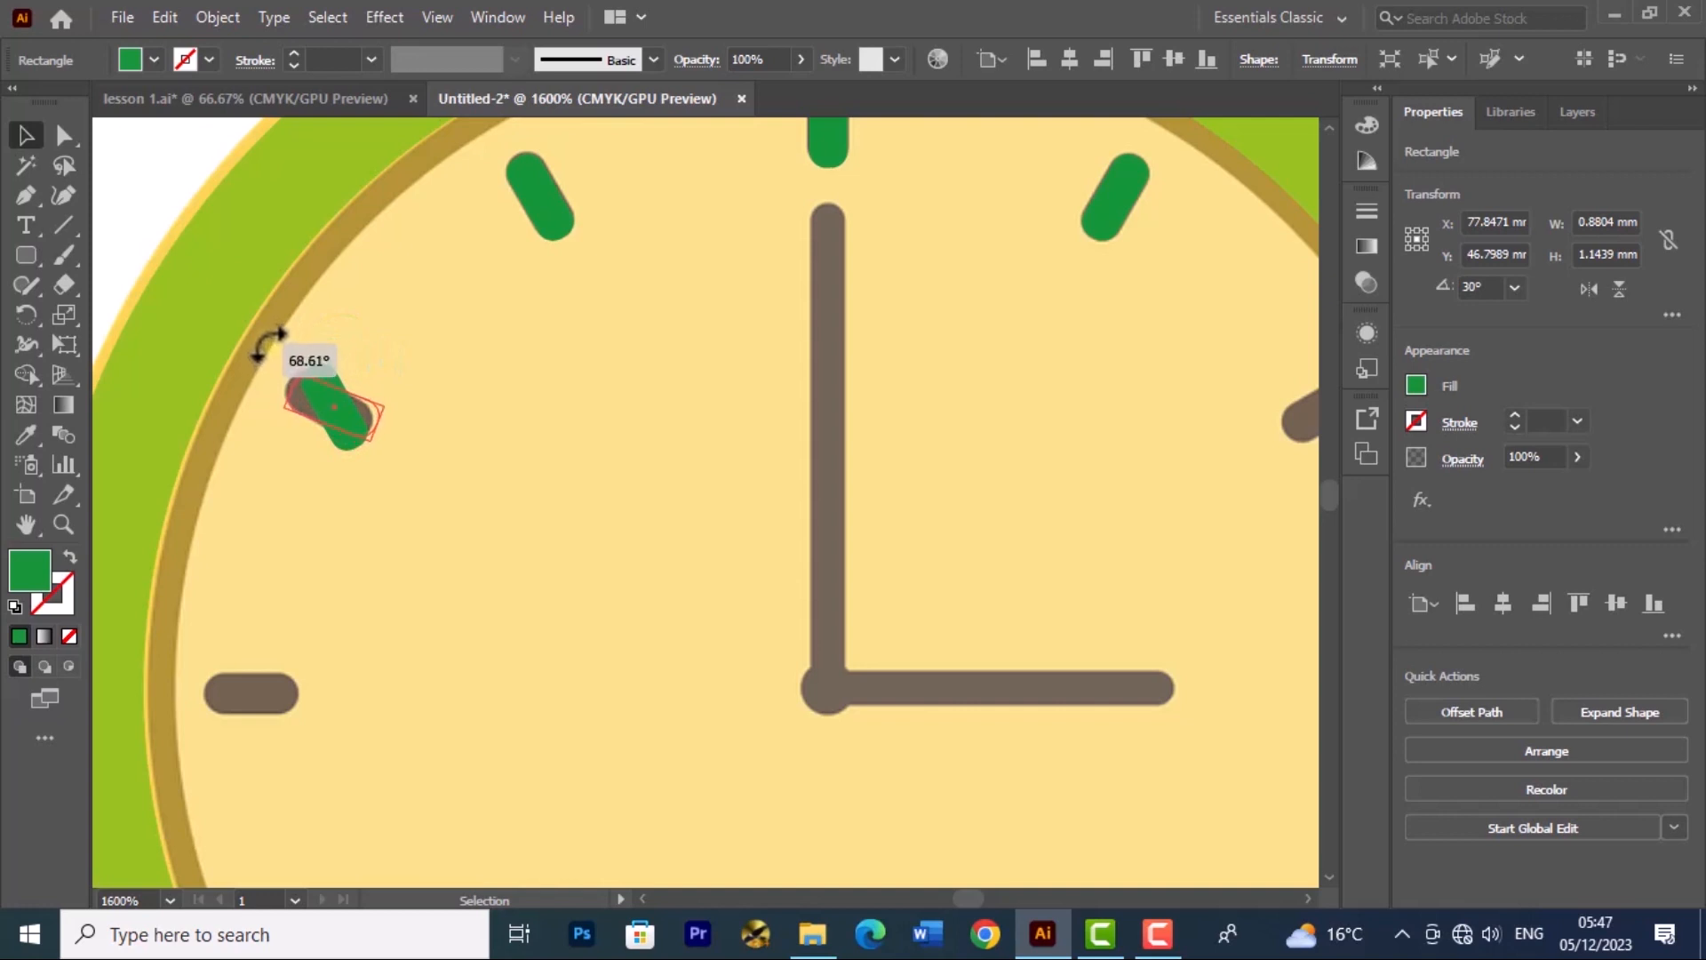
{"action": "left_click_drag", "start_coordinate": [267, 345], "coordinate": [266, 345]}
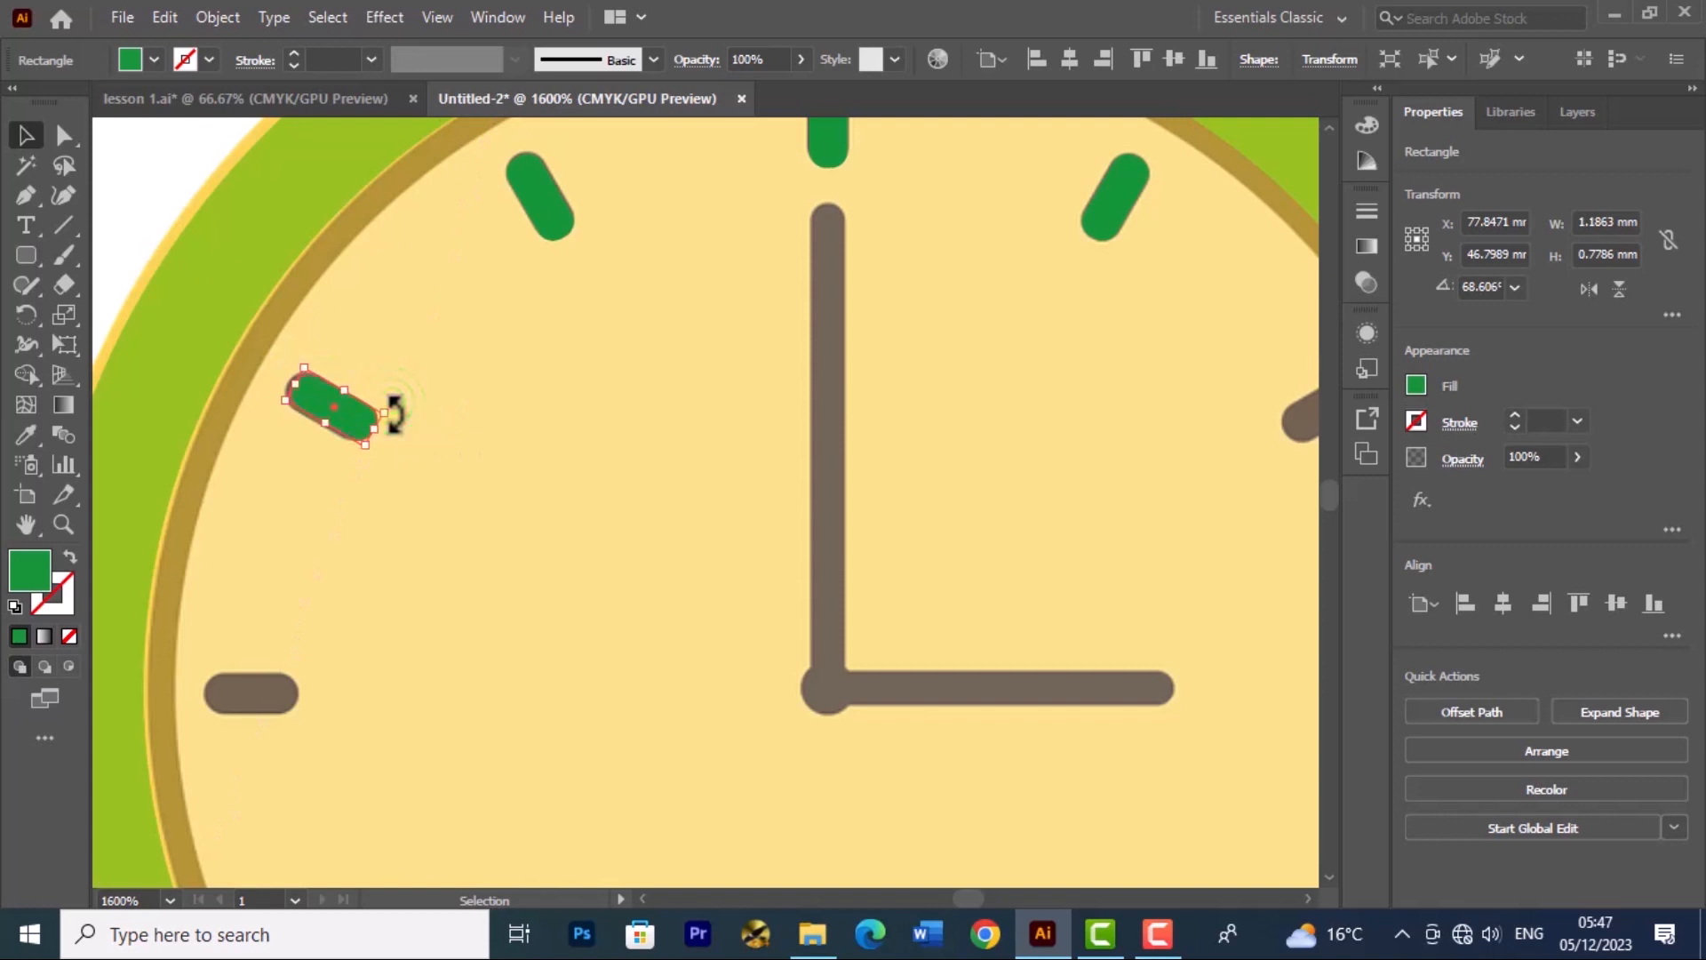
{"action": "left_click", "coordinate": [509, 418]}
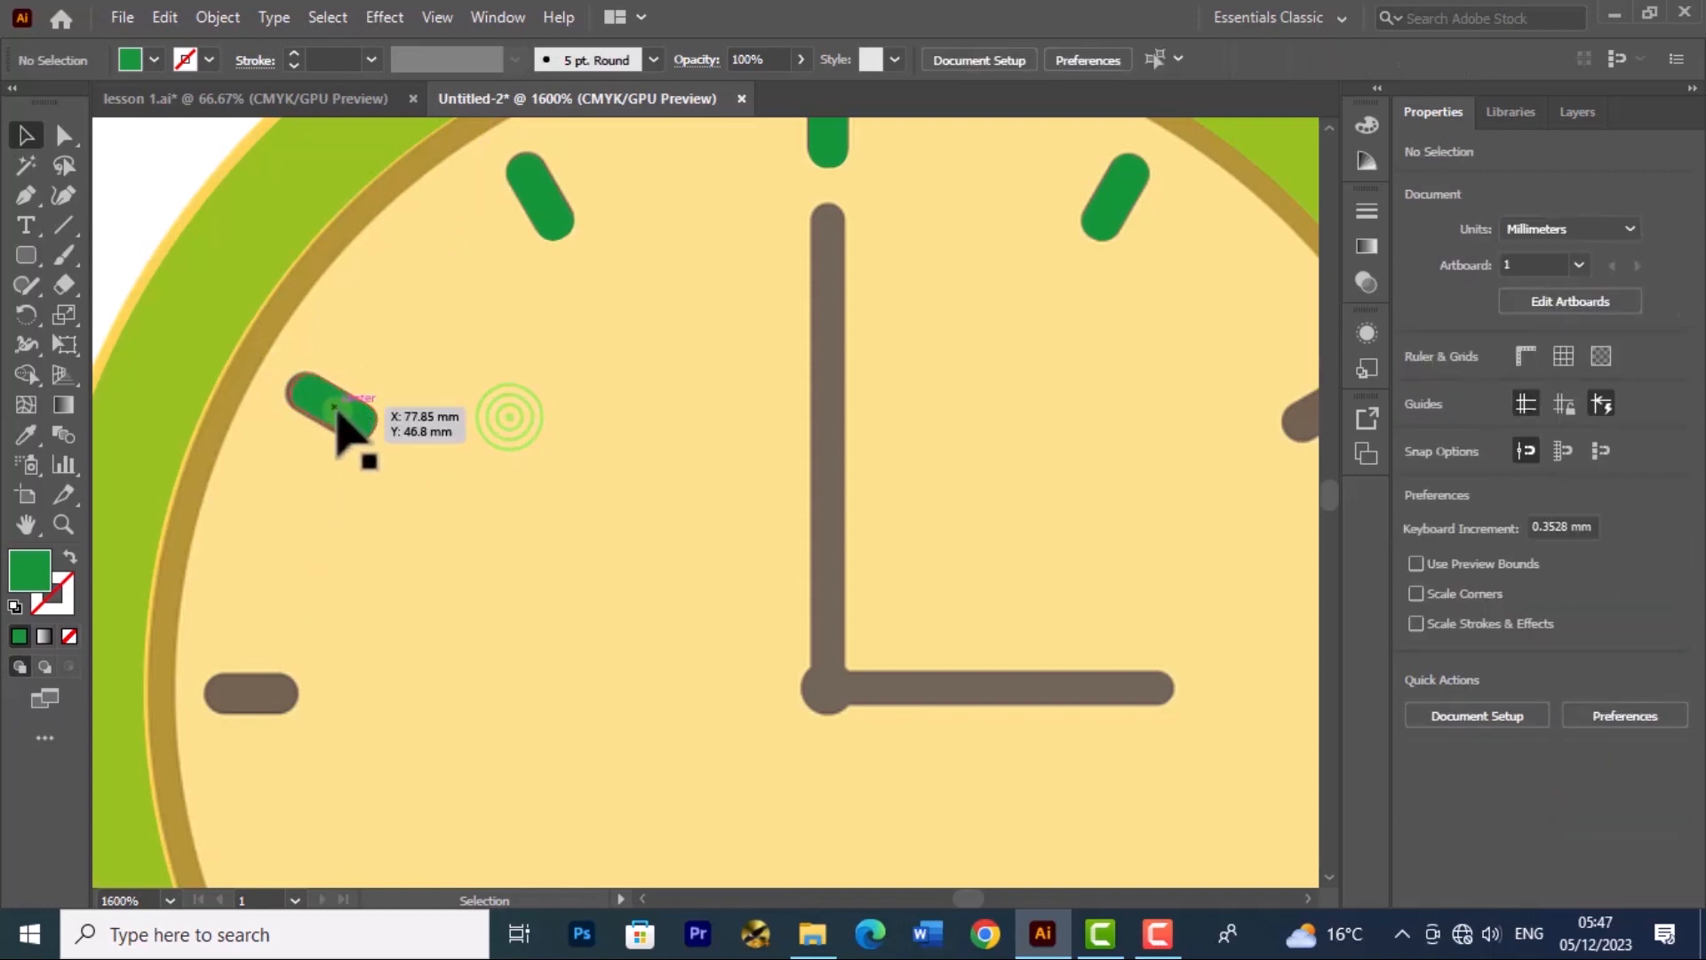
{"action": "left_click", "coordinate": [336, 410]}
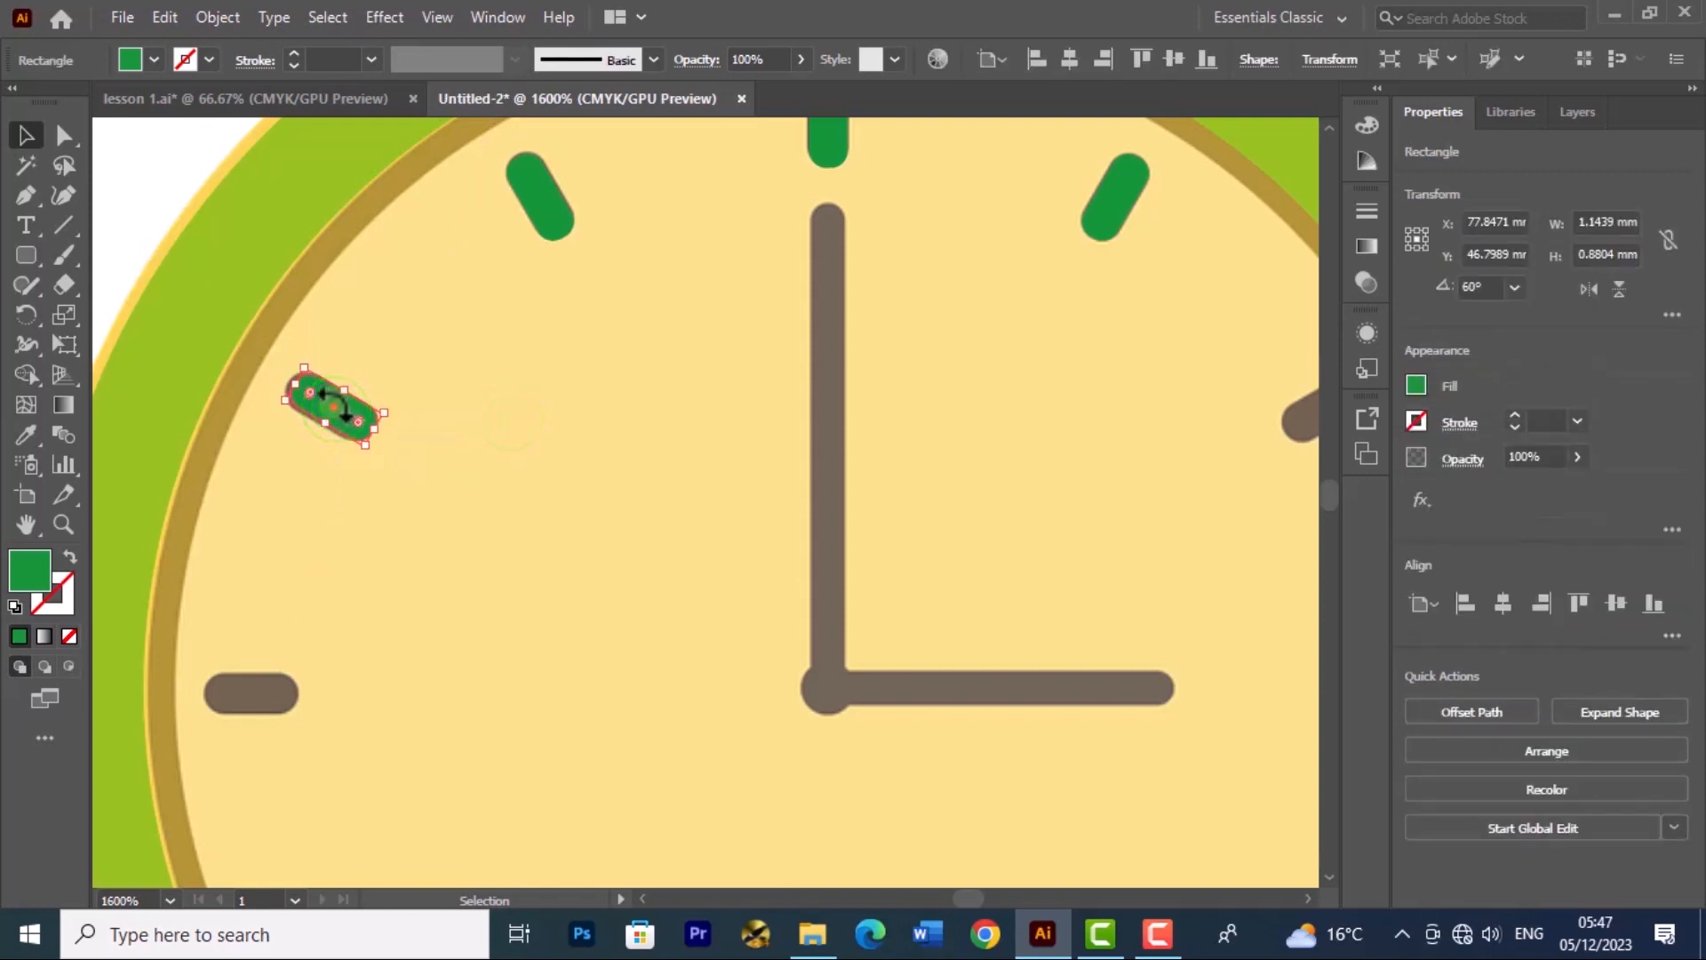
{"action": "left_click_drag", "start_coordinate": [343, 413], "coordinate": [336, 412]}
{"action": "left_click", "coordinate": [420, 449]}
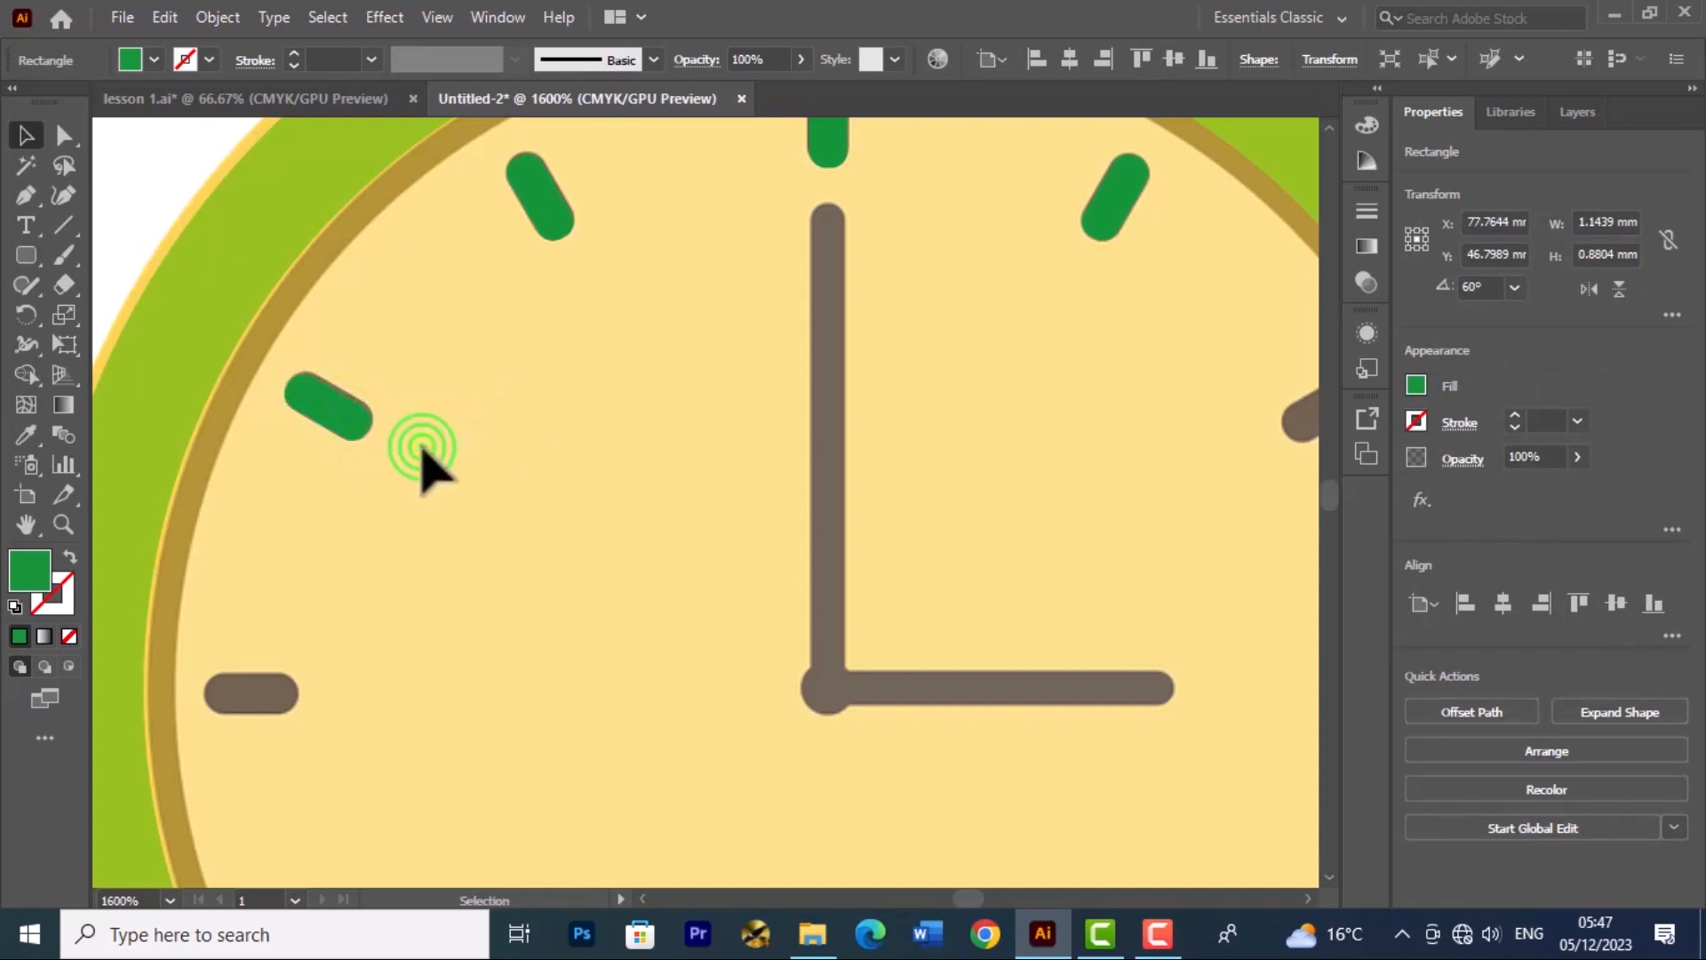
Step: Try a slightly larger rotation of about 64° on the 10 o'clock marker, and restore it to 60°
{"action": "left_click", "coordinate": [338, 413]}
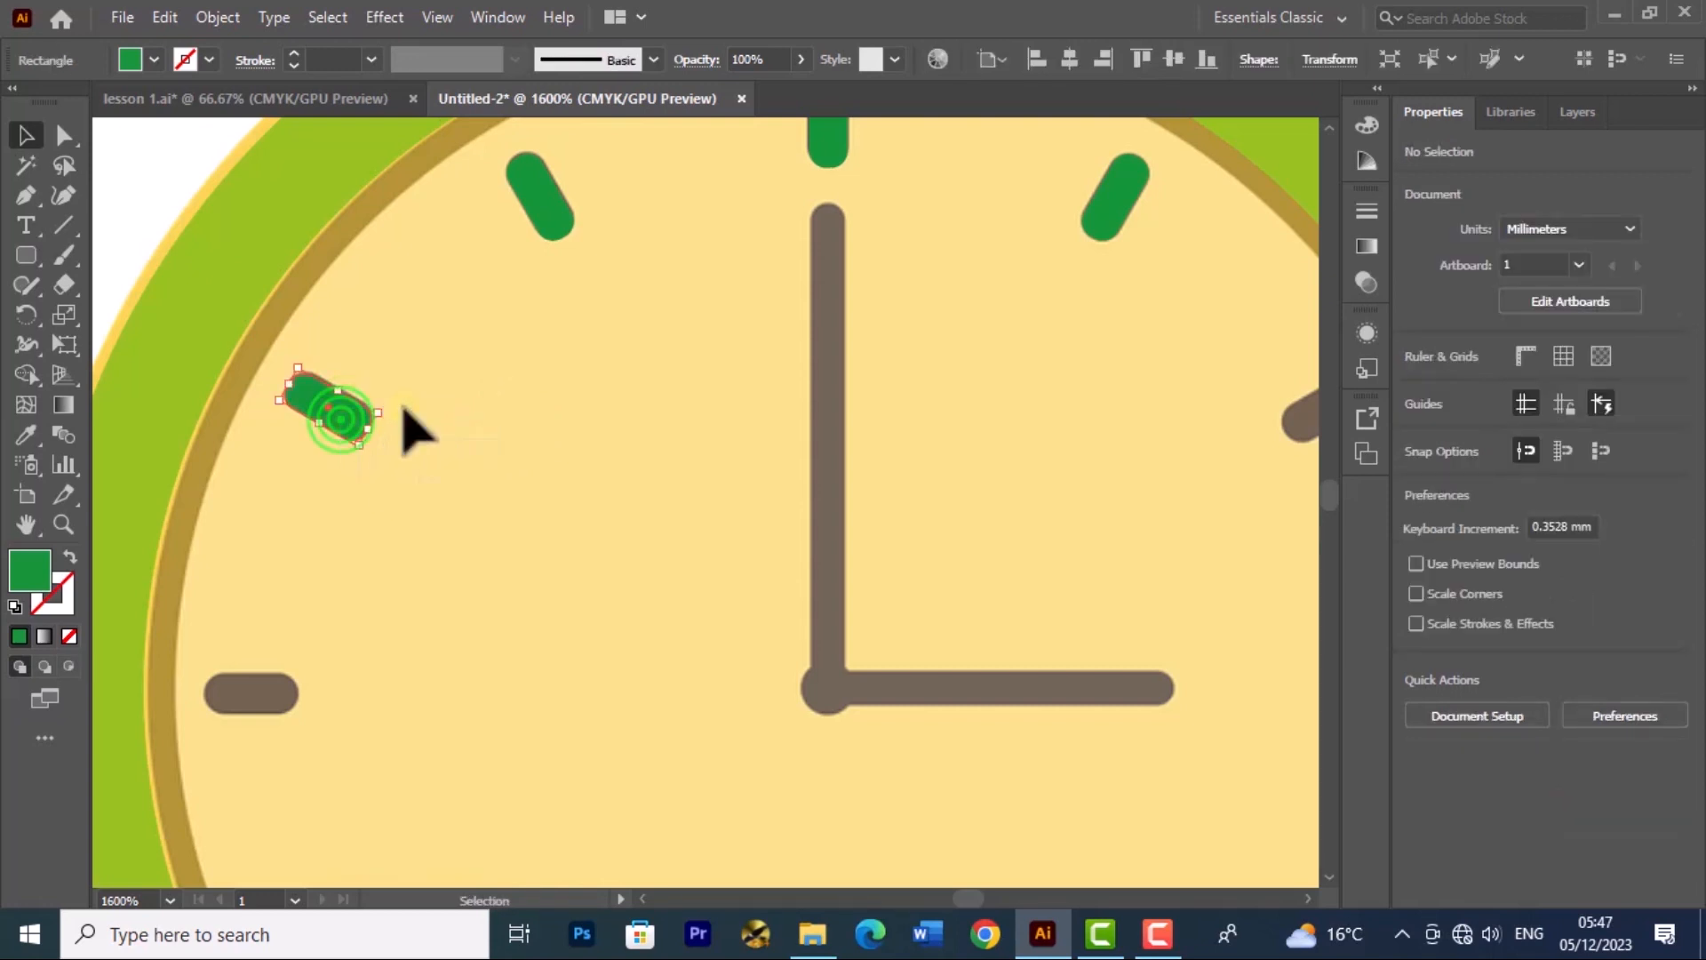
{"action": "left_click_drag", "start_coordinate": [392, 405], "coordinate": [394, 414]}
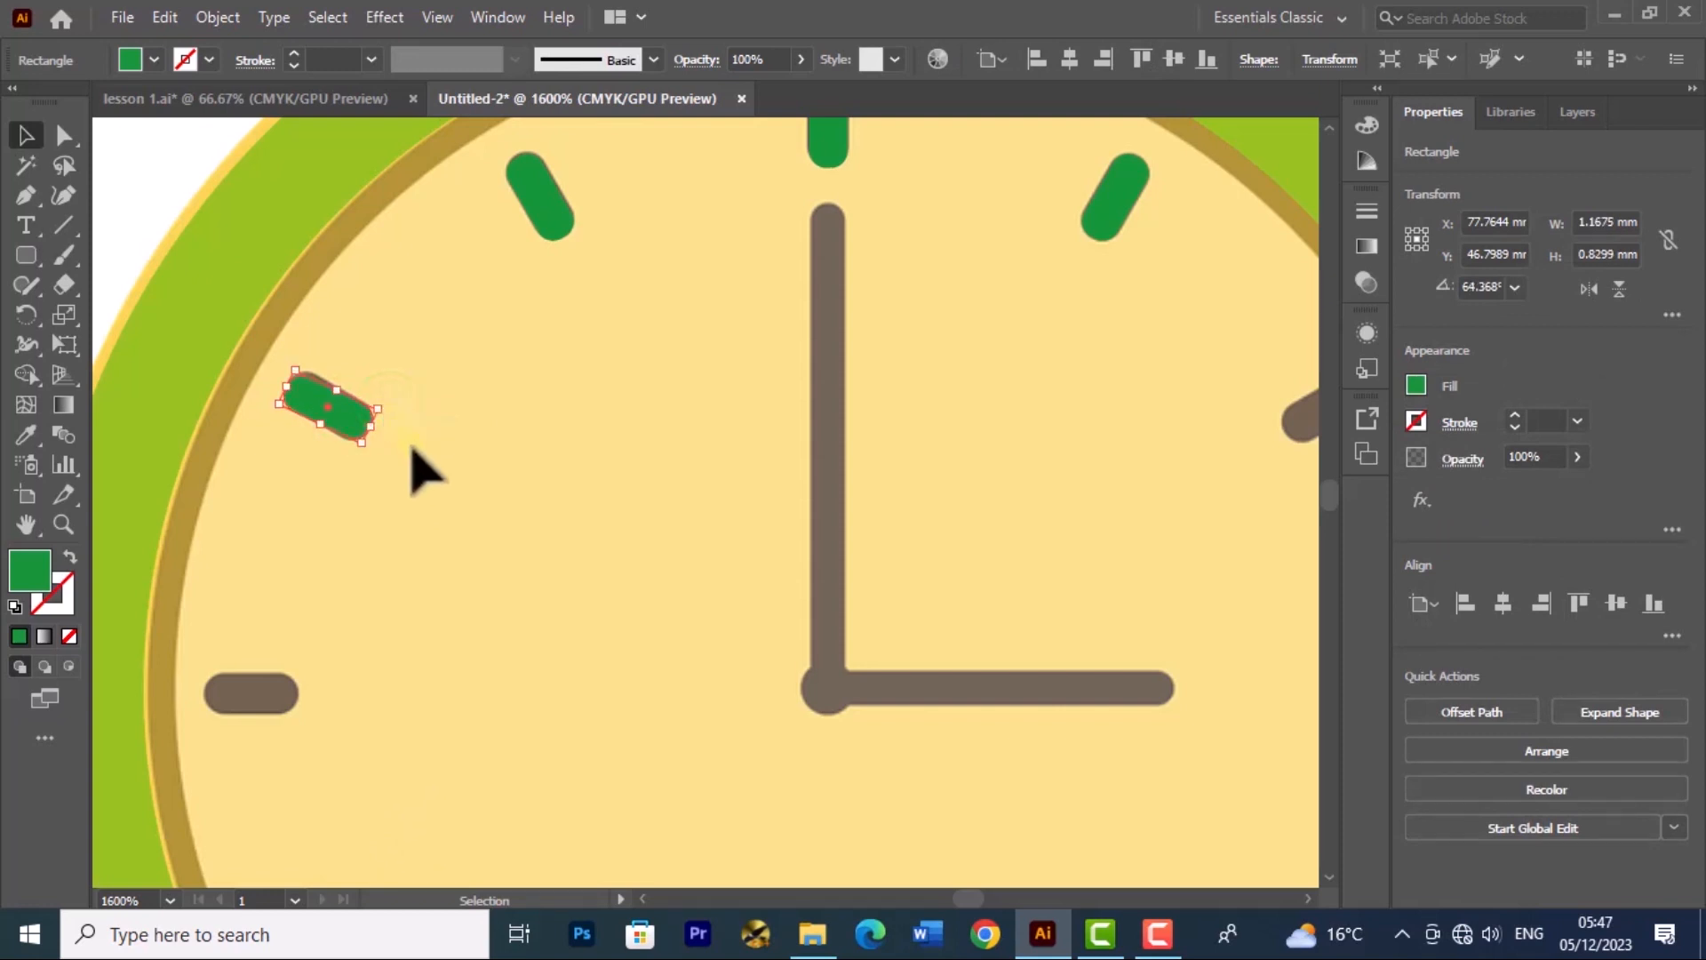
{"action": "left_click", "coordinate": [411, 462]}
{"action": "left_click", "coordinate": [328, 417]}
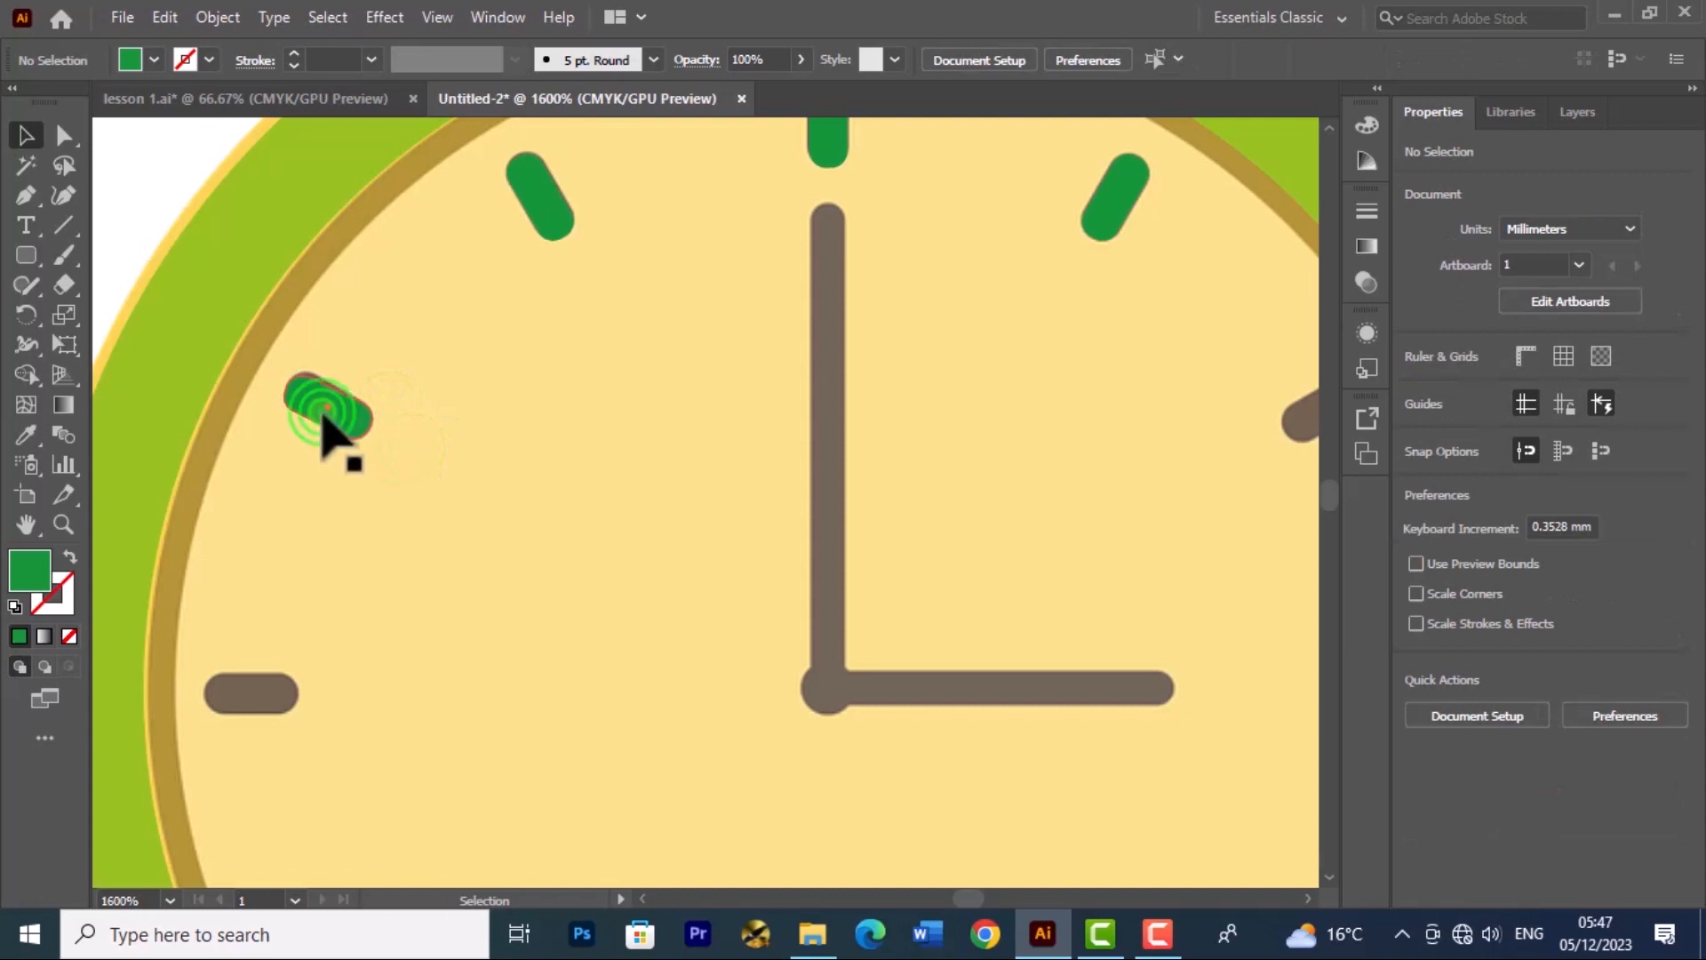
{"action": "left_click_drag", "start_coordinate": [389, 405], "coordinate": [389, 415]}
{"action": "left_click", "coordinate": [394, 455]}
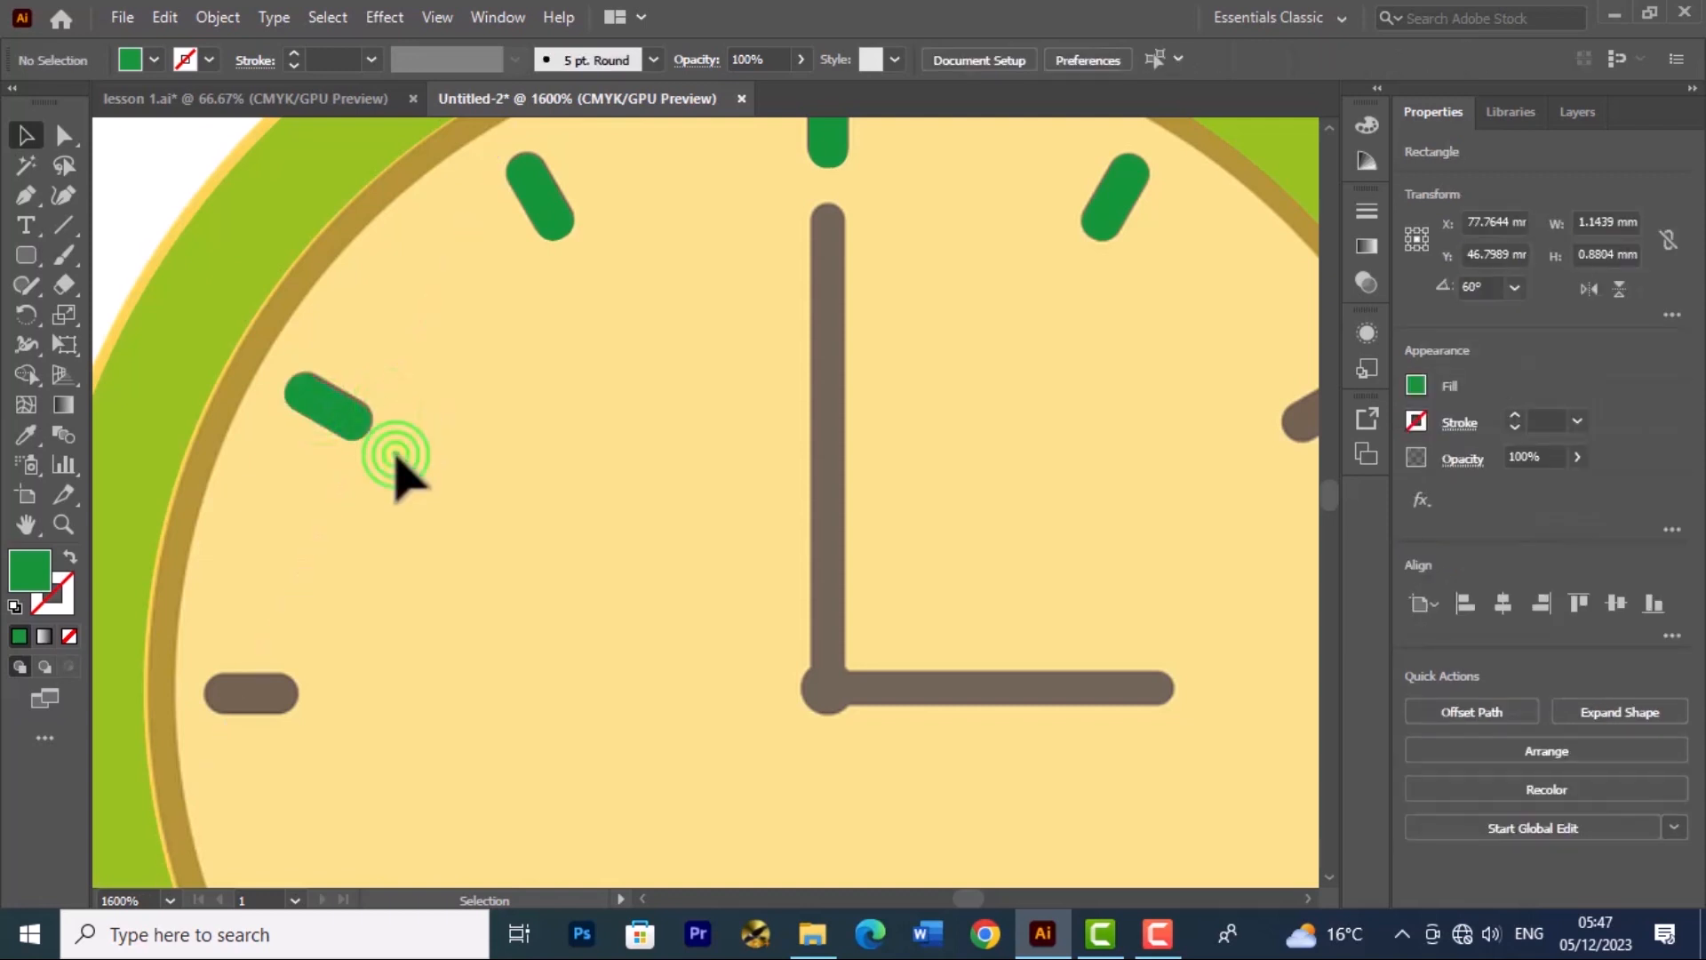
Step: Duplicate the green 10 o'clock marker onto the 9, 8, 7 and 6 o'clock marks
{"action": "left_click", "coordinate": [333, 409]}
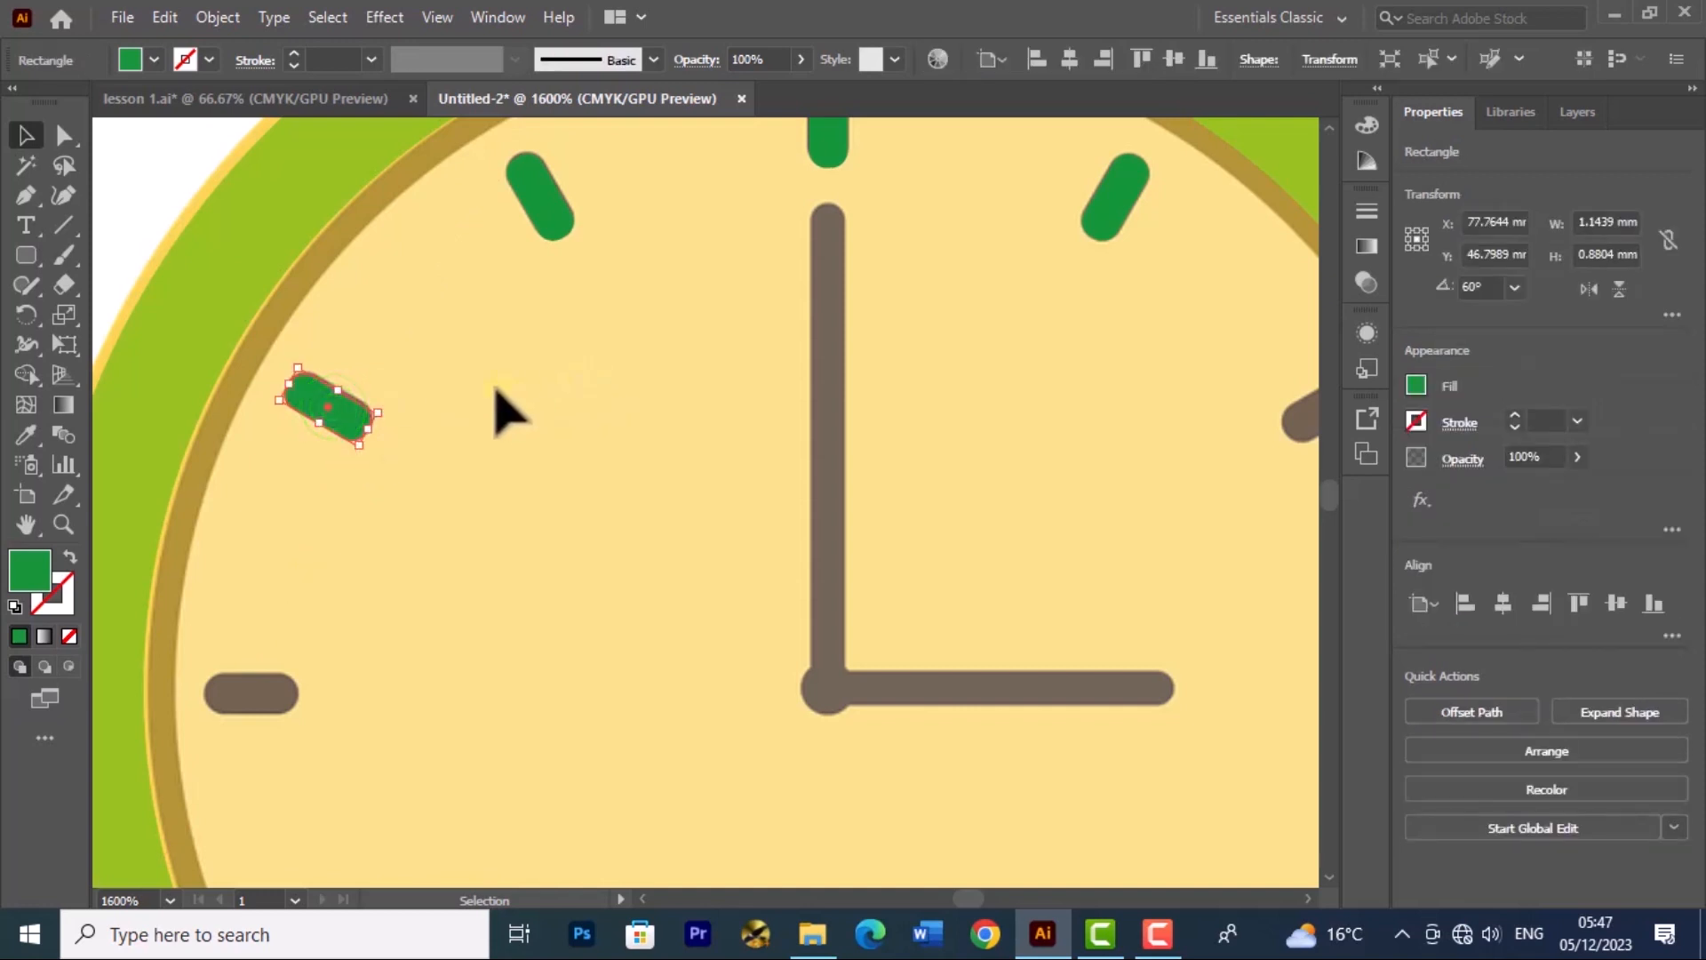
{"action": "key", "text": "alt"}
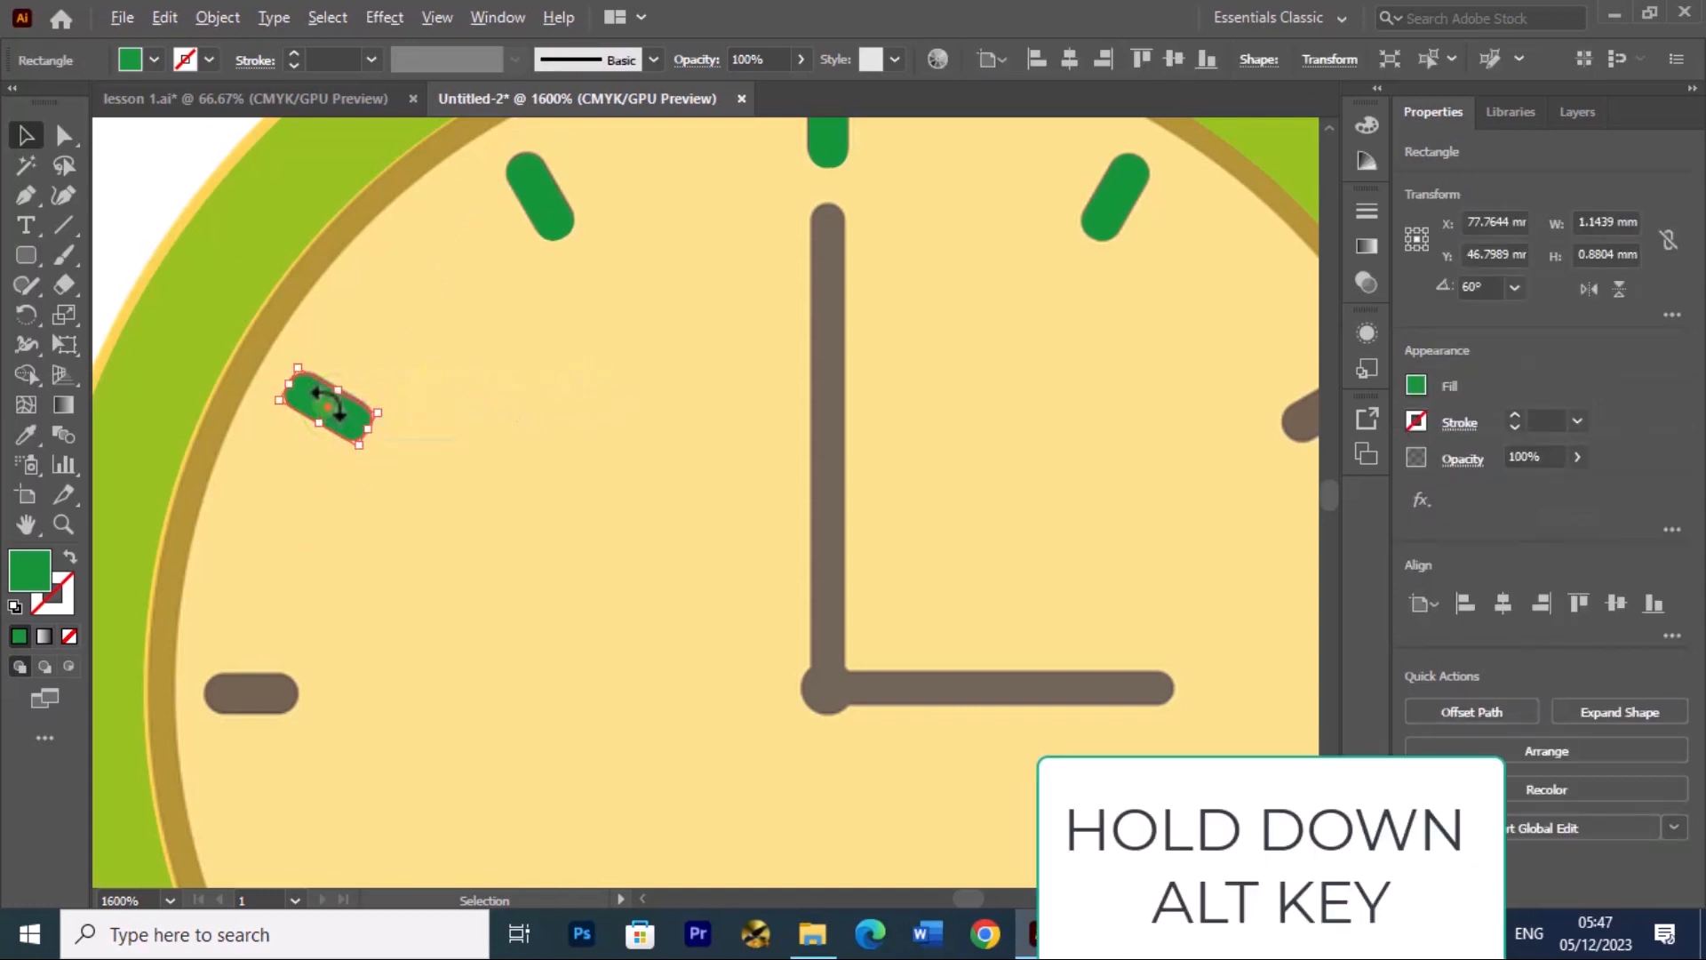
{"action": "left_click_drag", "start_coordinate": [358, 430], "coordinate": [290, 708]}
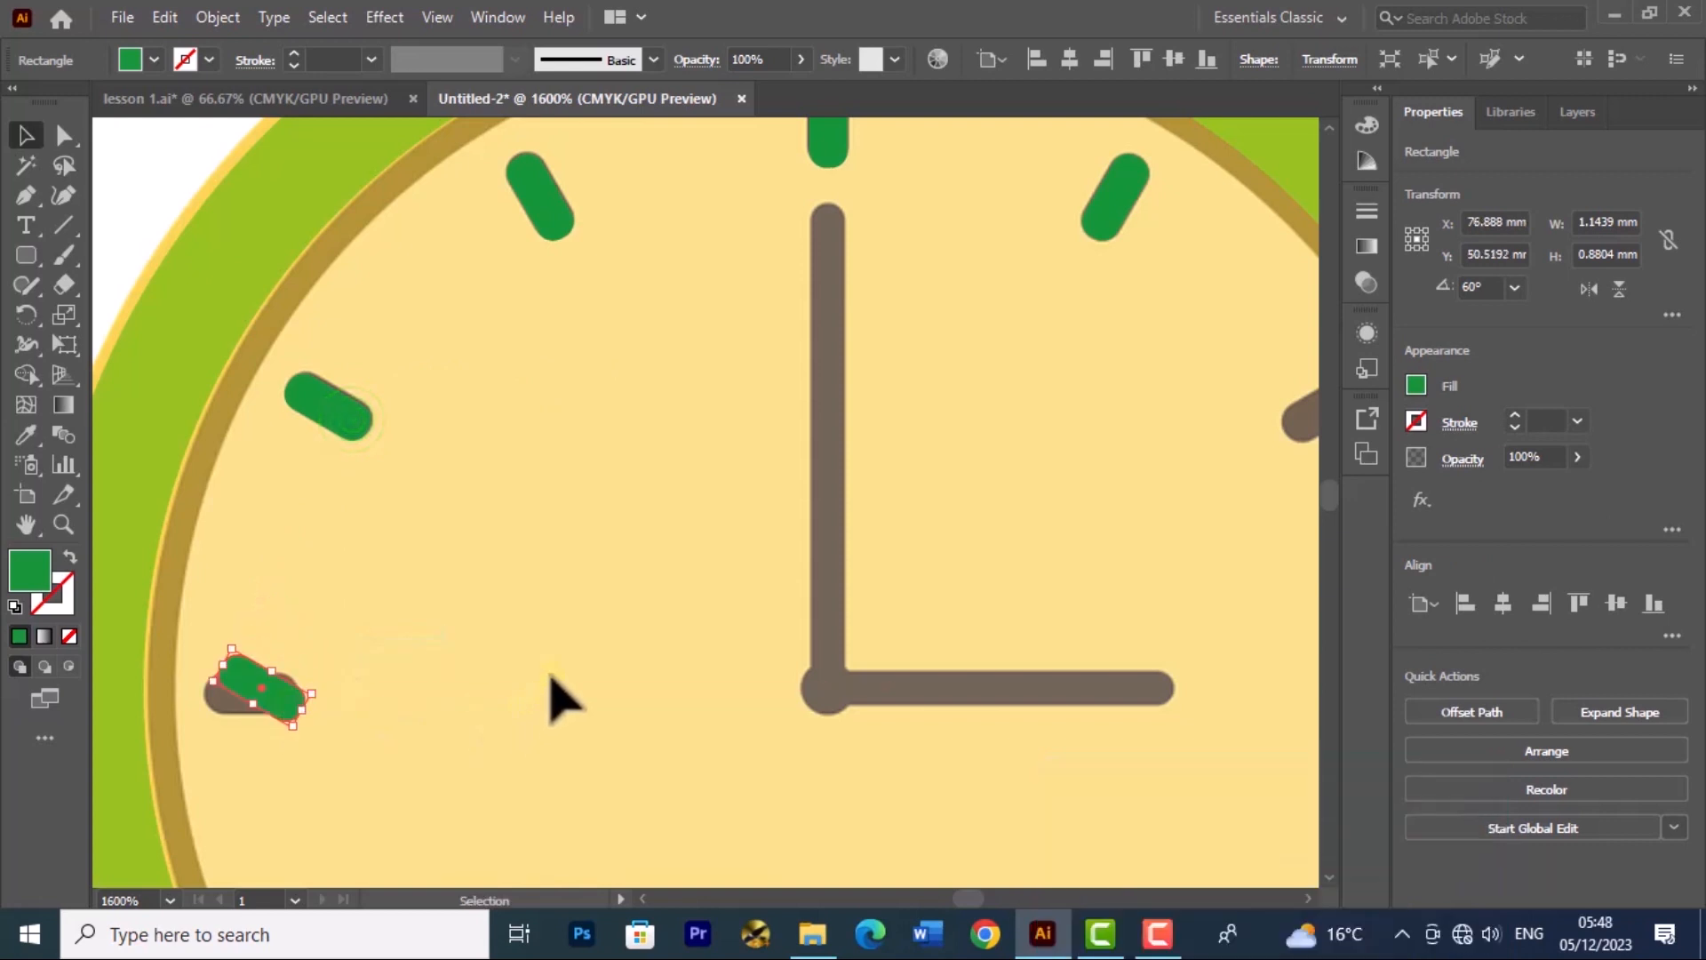
{"action": "key", "text": "space"}
{"action": "left_click_drag", "start_coordinate": [522, 701], "coordinate": [595, 228]}
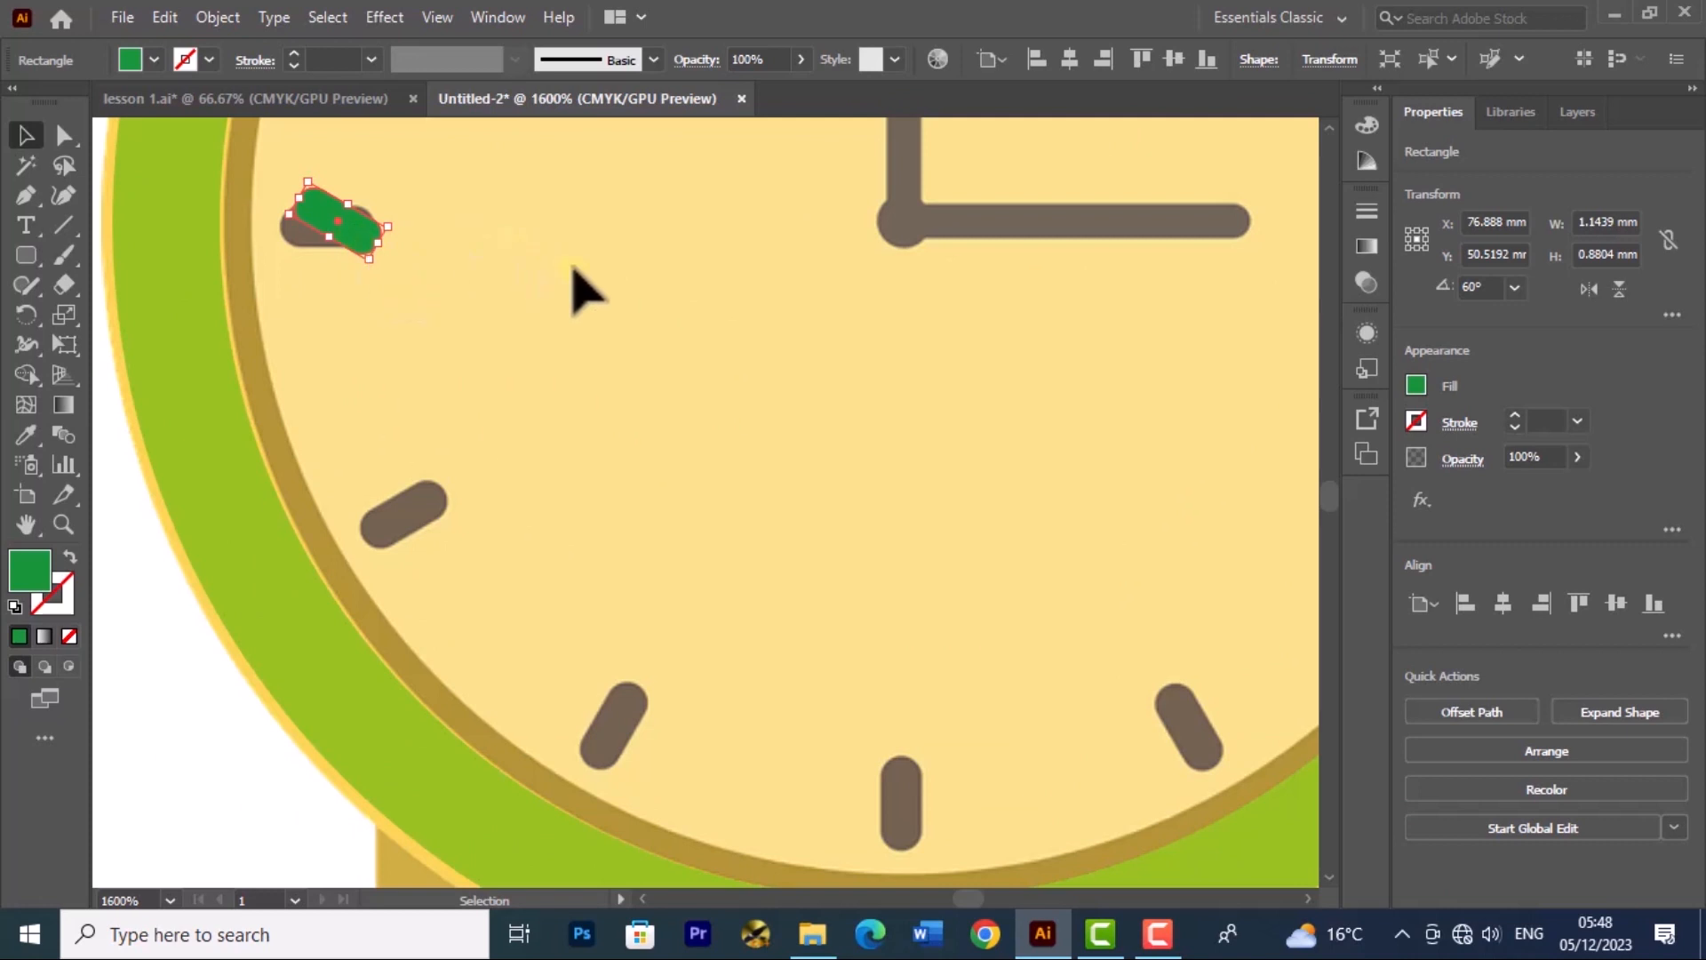
{"action": "key", "text": "space"}
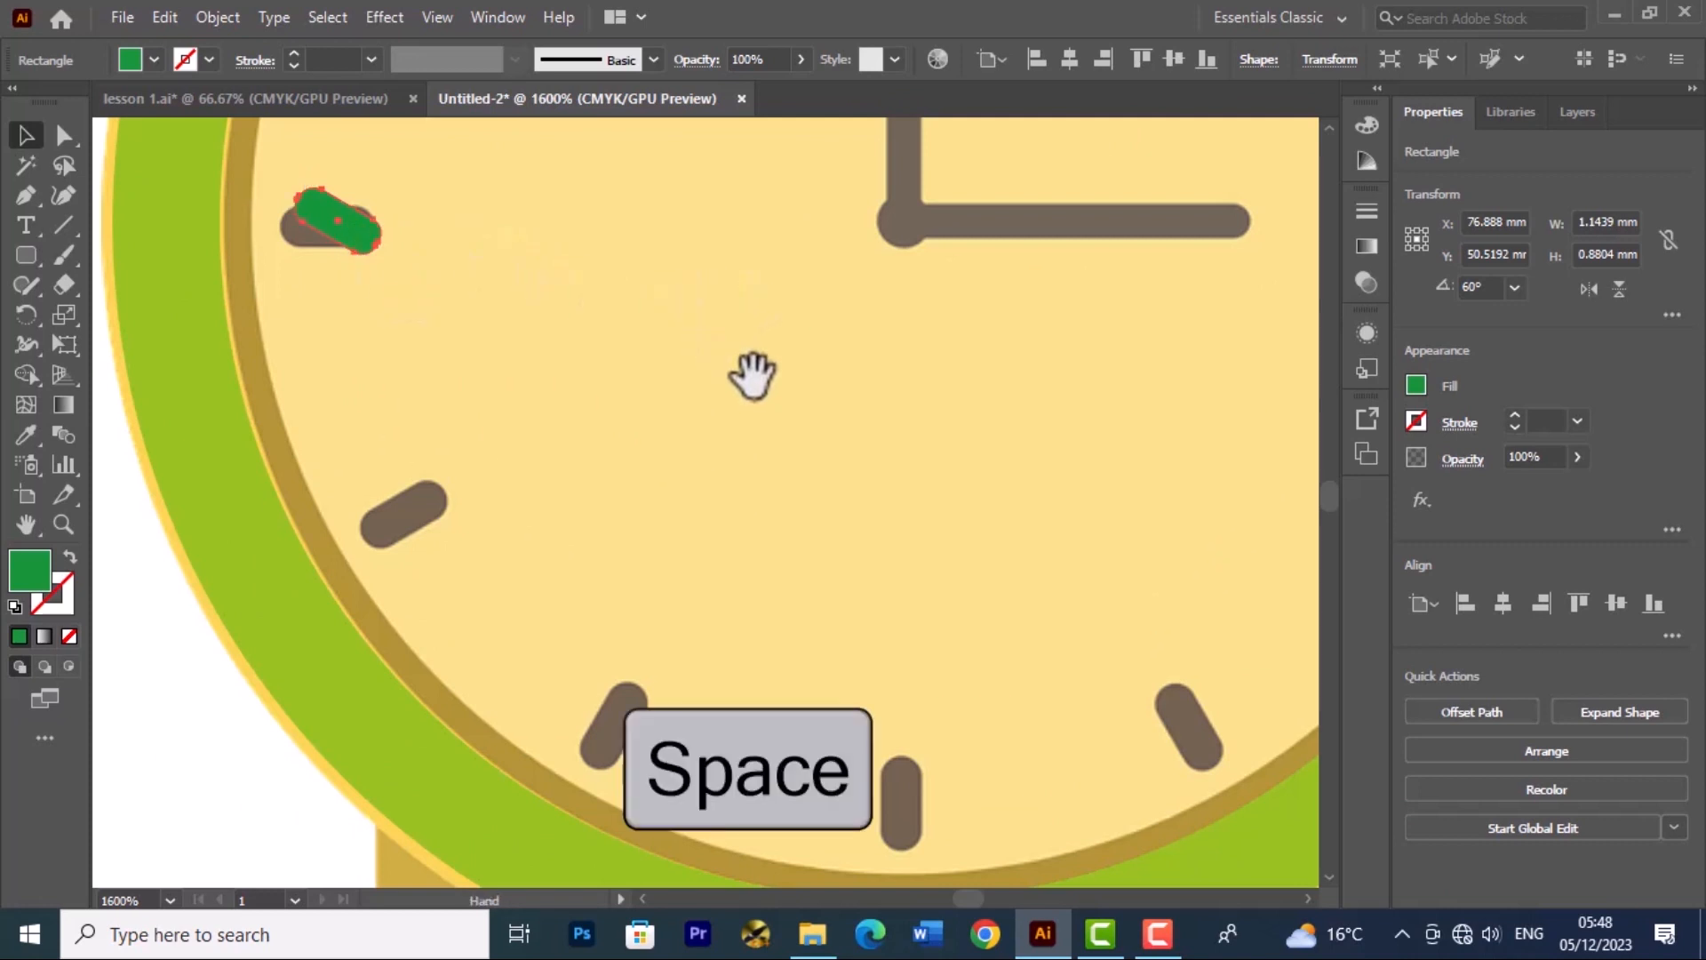
{"action": "left_click_drag", "start_coordinate": [655, 331], "coordinate": [714, 385]}
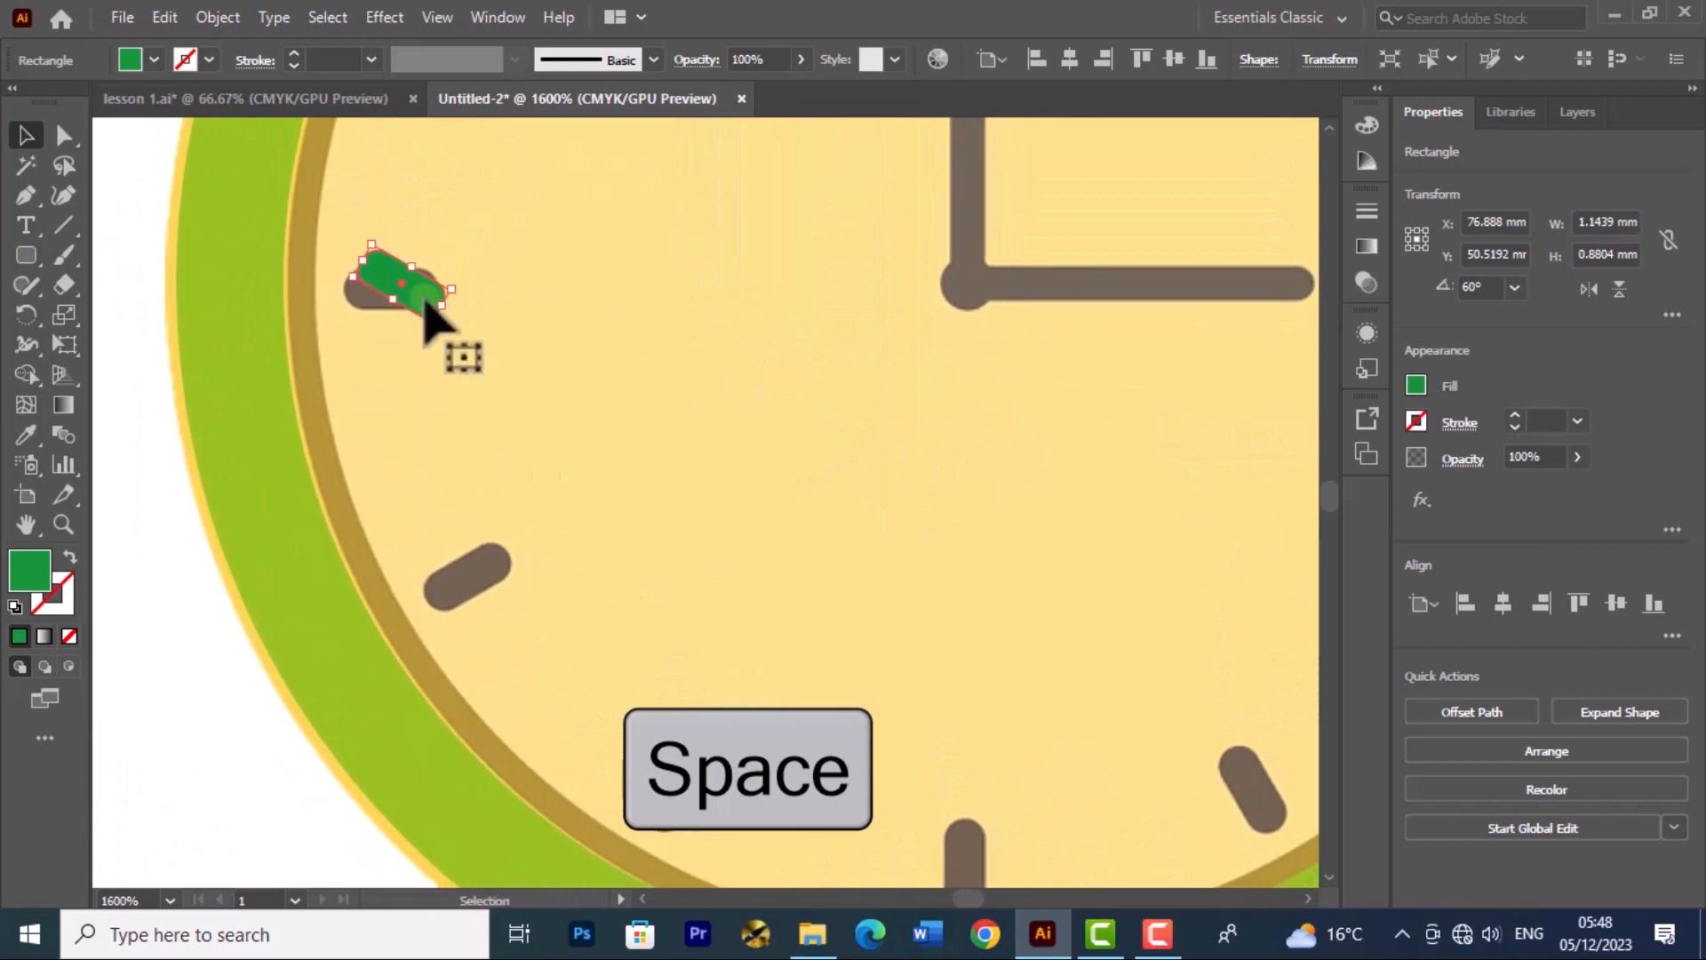
{"action": "left_click_drag", "start_coordinate": [418, 289], "coordinate": [975, 832]}
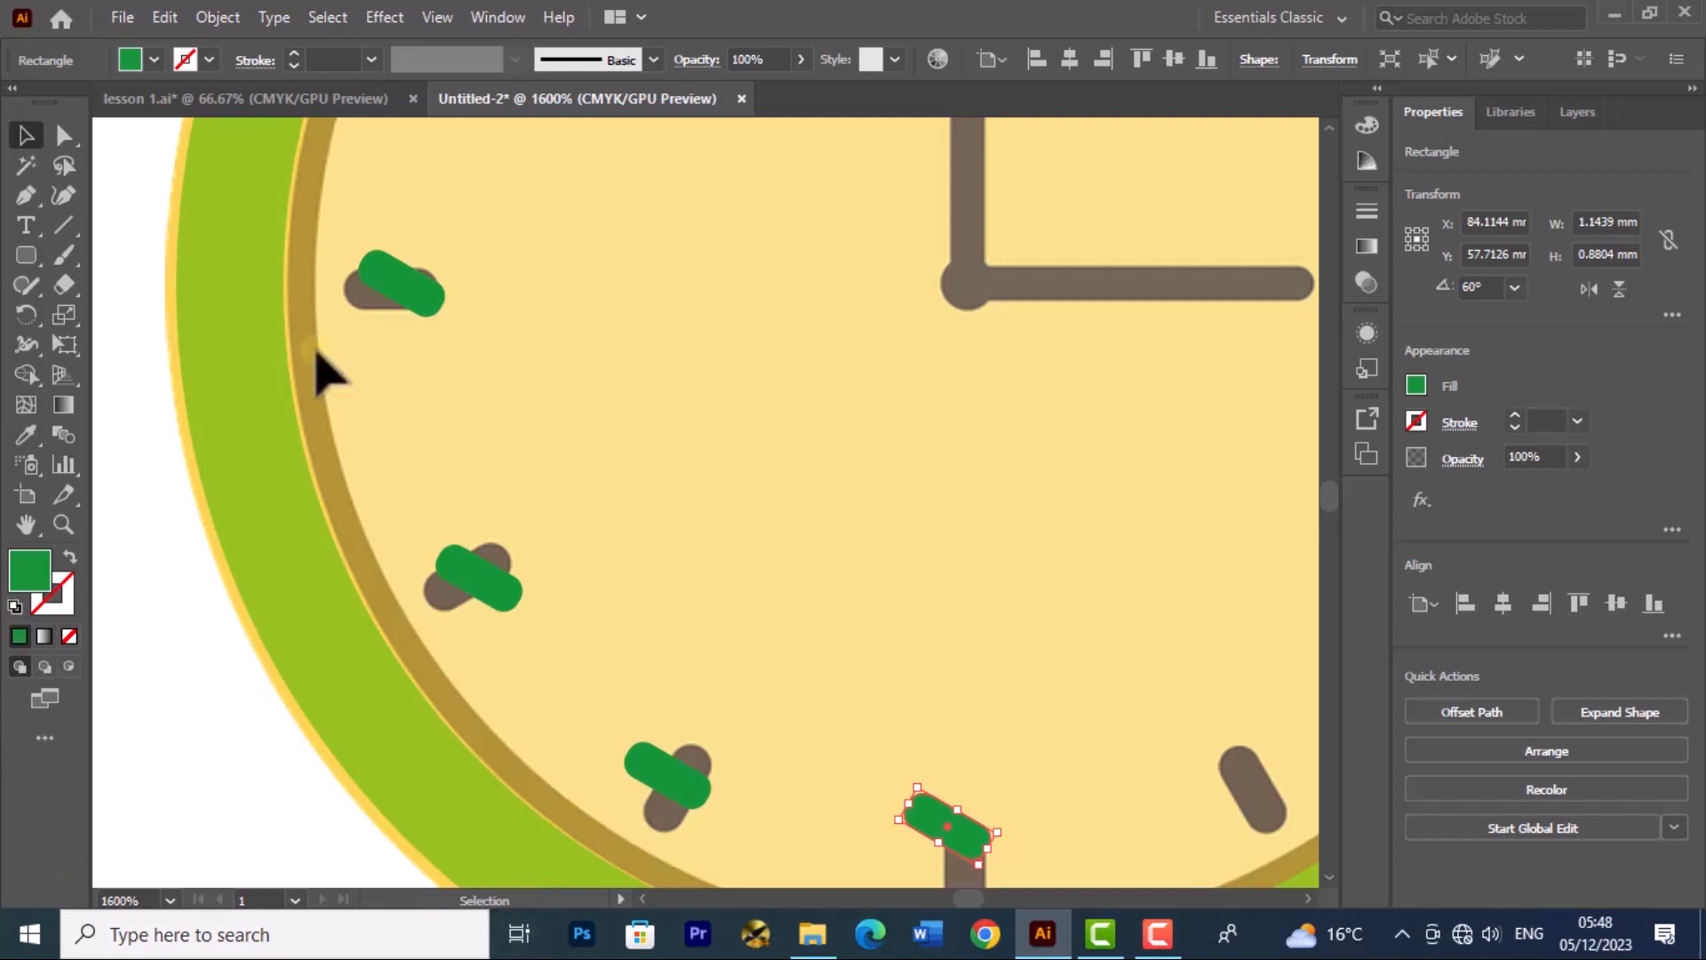
Step: Rotate the green copy at 9 o'clock to horizontal and move it to cover its mark
{"action": "left_click", "coordinate": [425, 292]}
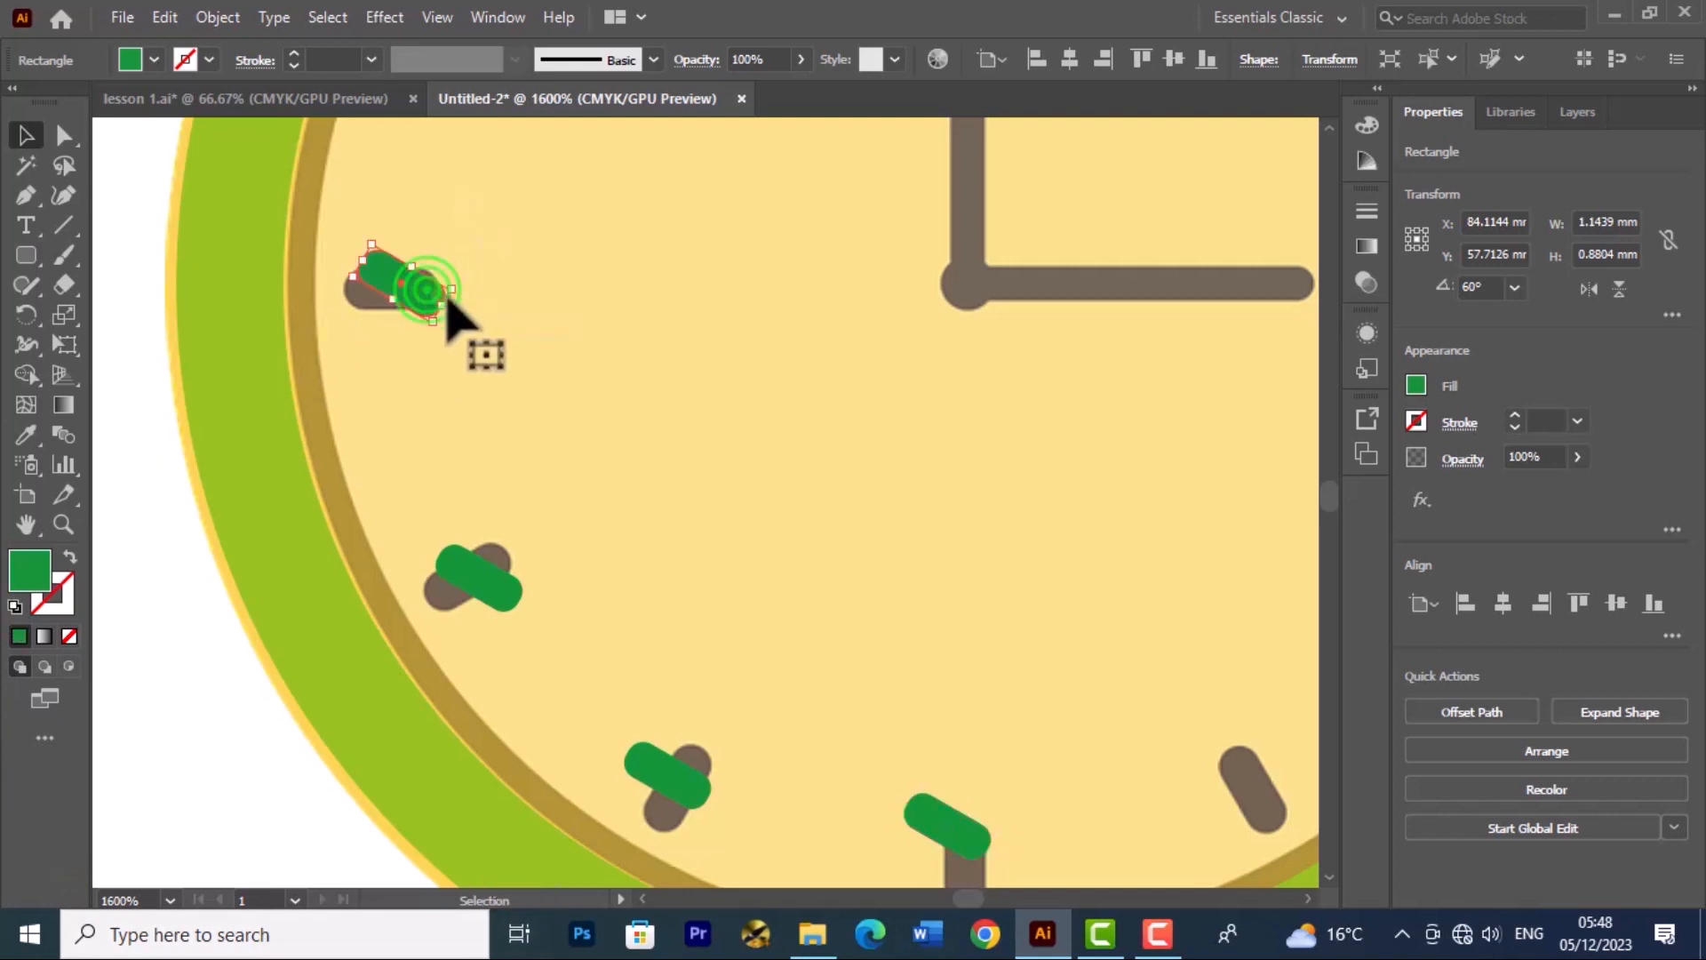
{"action": "mouse_move", "coordinate": [463, 288]}
{"action": "left_mouse_down"}
{"action": "mouse_move", "coordinate": [450, 260]}
{"action": "mouse_move", "coordinate": [409, 295]}
{"action": "mouse_move", "coordinate": [446, 261]}
{"action": "left_mouse_up"}
{"action": "left_click", "coordinate": [484, 286]}
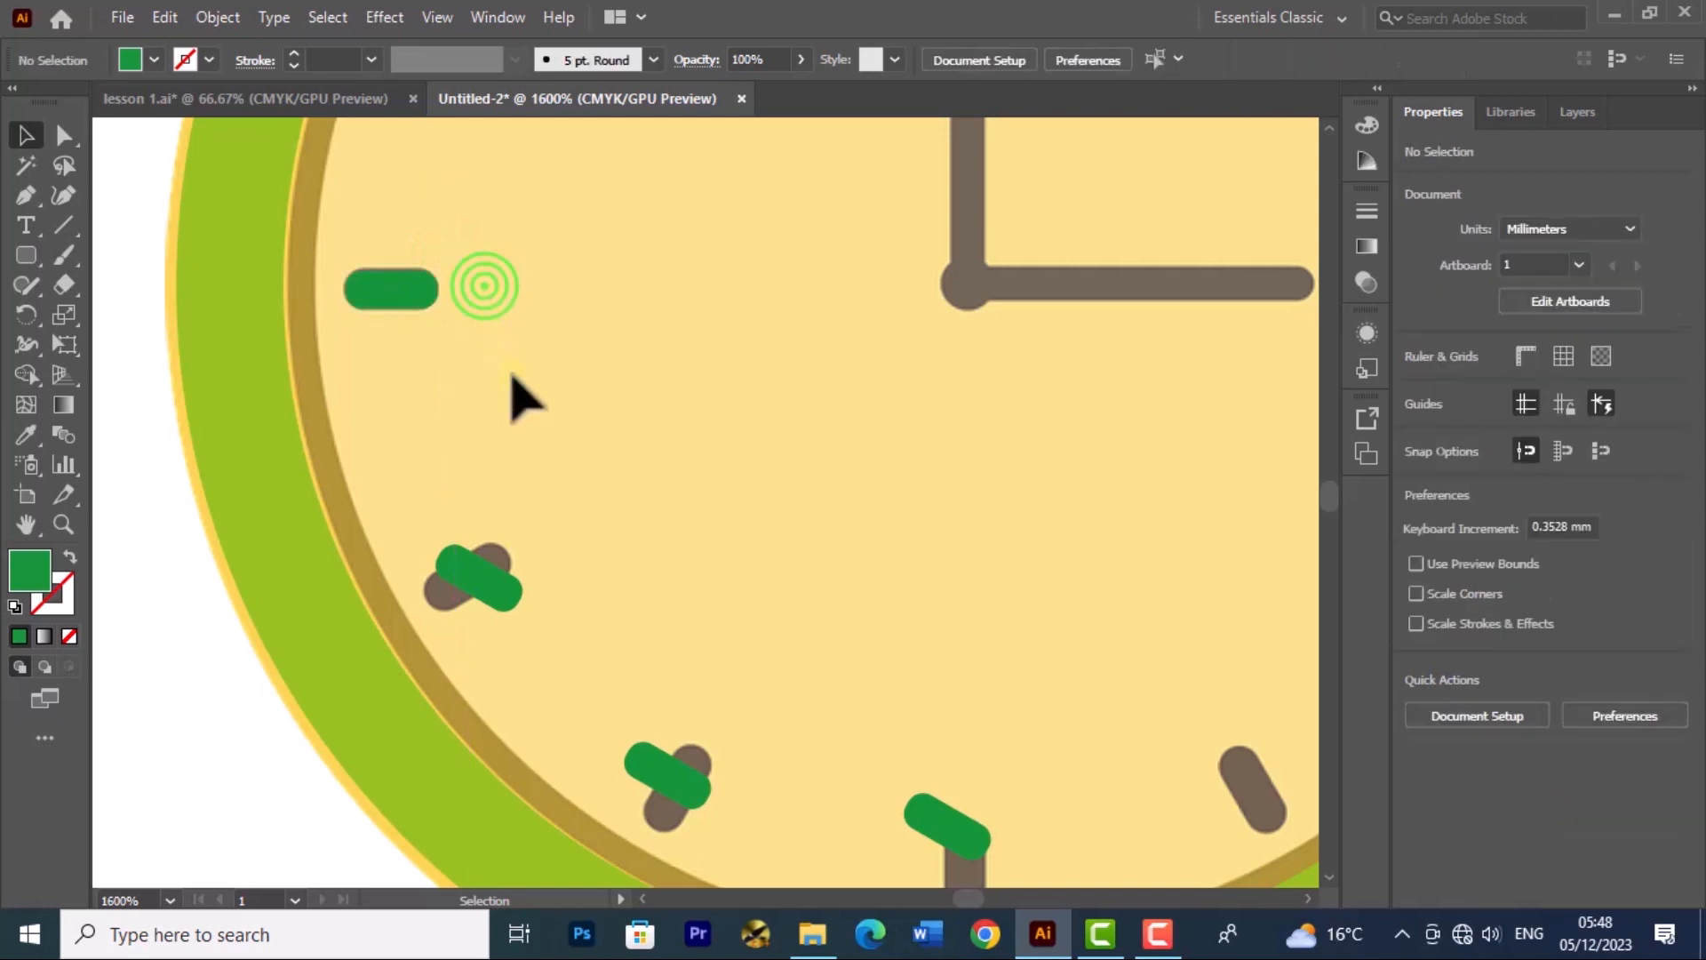
Step: Rotate the green copy at 8 o'clock to match the slant of its mark and move it to cover the mark
{"action": "left_click", "coordinate": [491, 586]}
{"action": "left_click_drag", "start_coordinate": [541, 577], "coordinate": [477, 577]}
{"action": "left_click", "coordinate": [579, 583]}
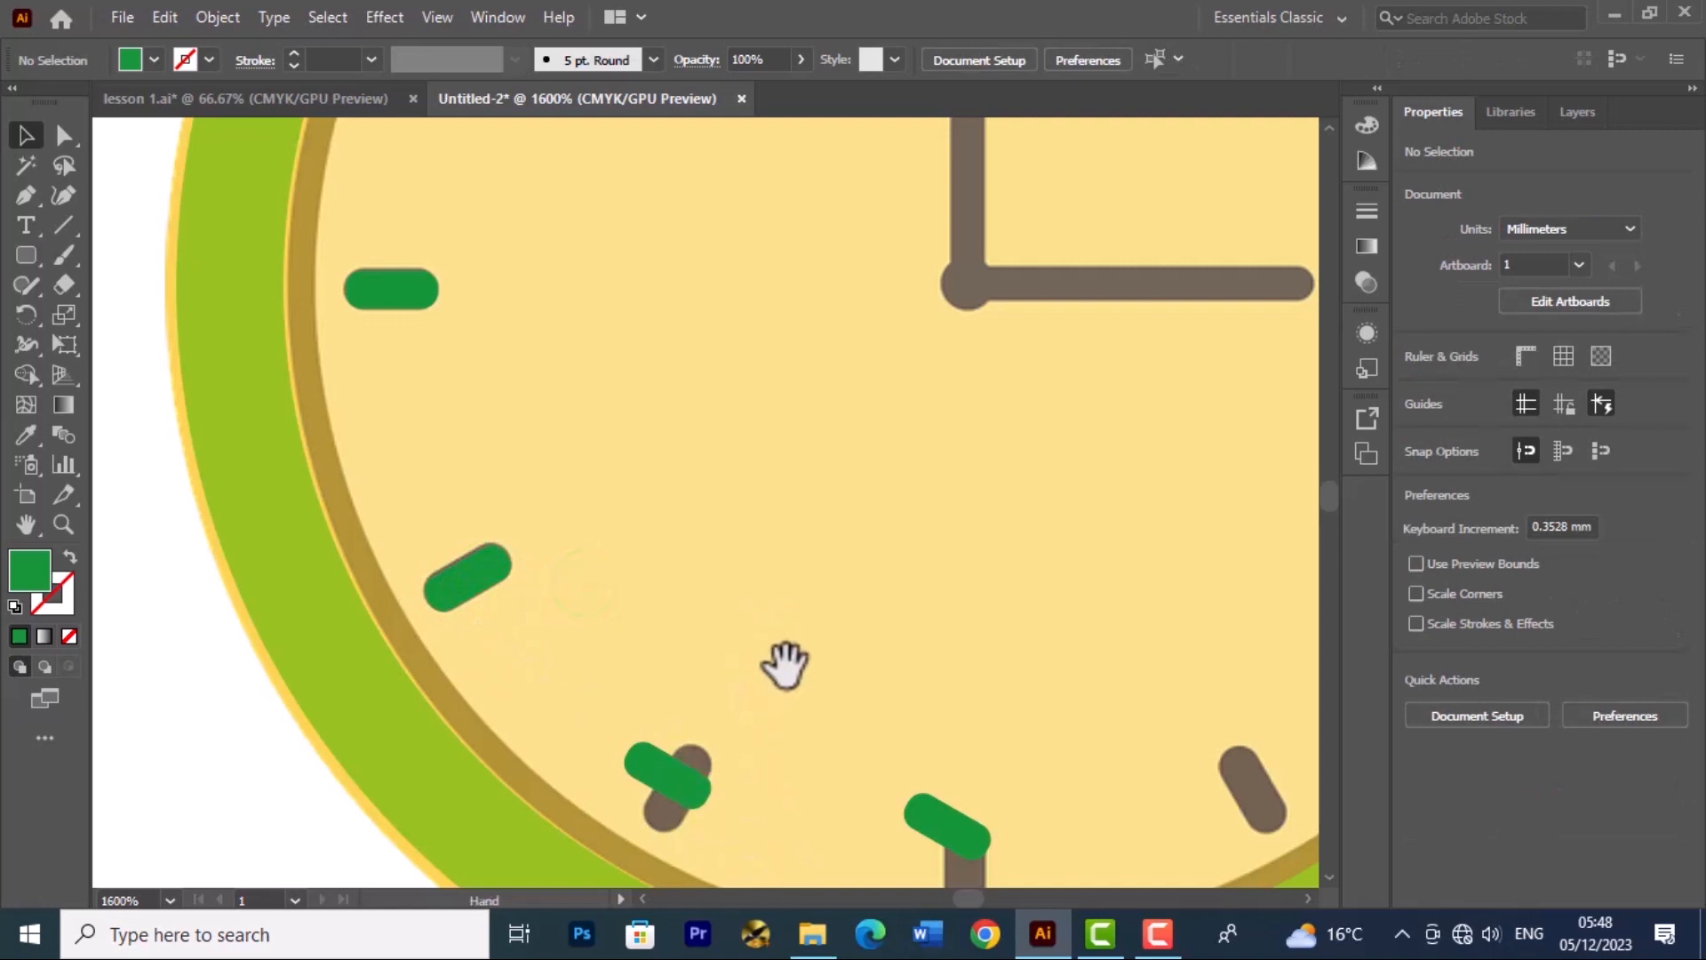
Step: Rotate the green copy at 7 o'clock to about 328° and move it to cover its mark
{"action": "left_click_drag", "start_coordinate": [785, 665], "coordinate": [572, 381]}
{"action": "left_click_drag", "start_coordinate": [598, 548], "coordinate": [580, 535]}
{"action": "left_click", "coordinate": [444, 439]}
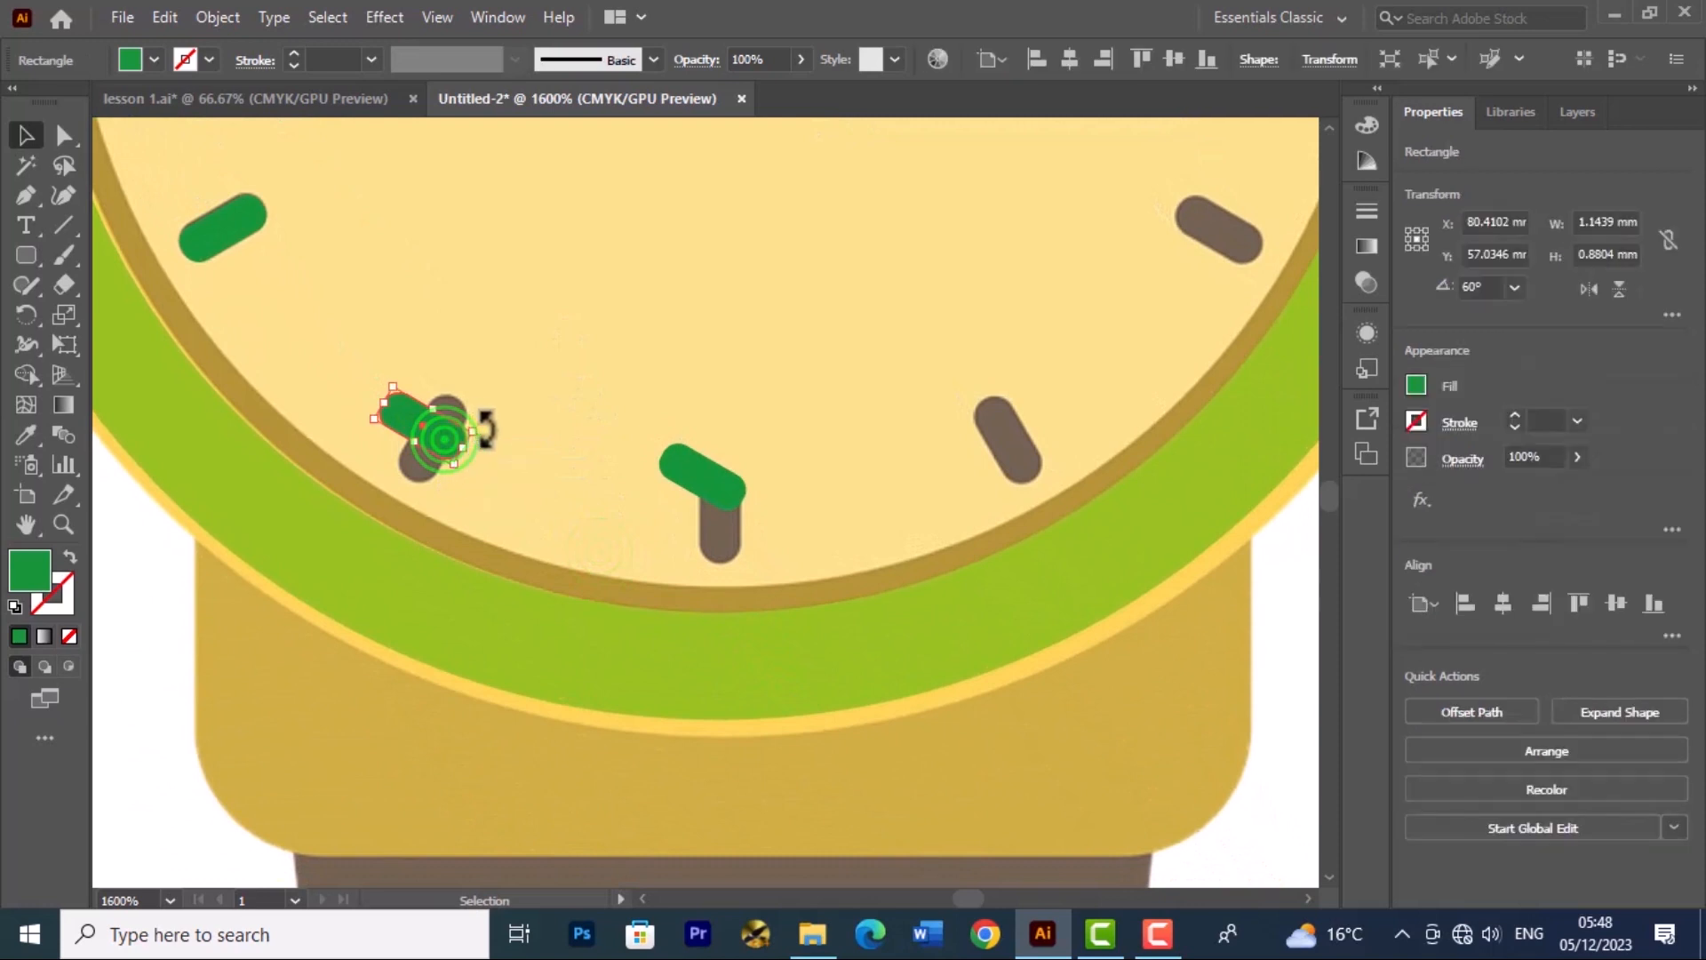
{"action": "left_click_drag", "start_coordinate": [485, 428], "coordinate": [418, 502]}
{"action": "left_click_drag", "start_coordinate": [438, 430], "coordinate": [484, 406]}
{"action": "left_click", "coordinate": [526, 434]}
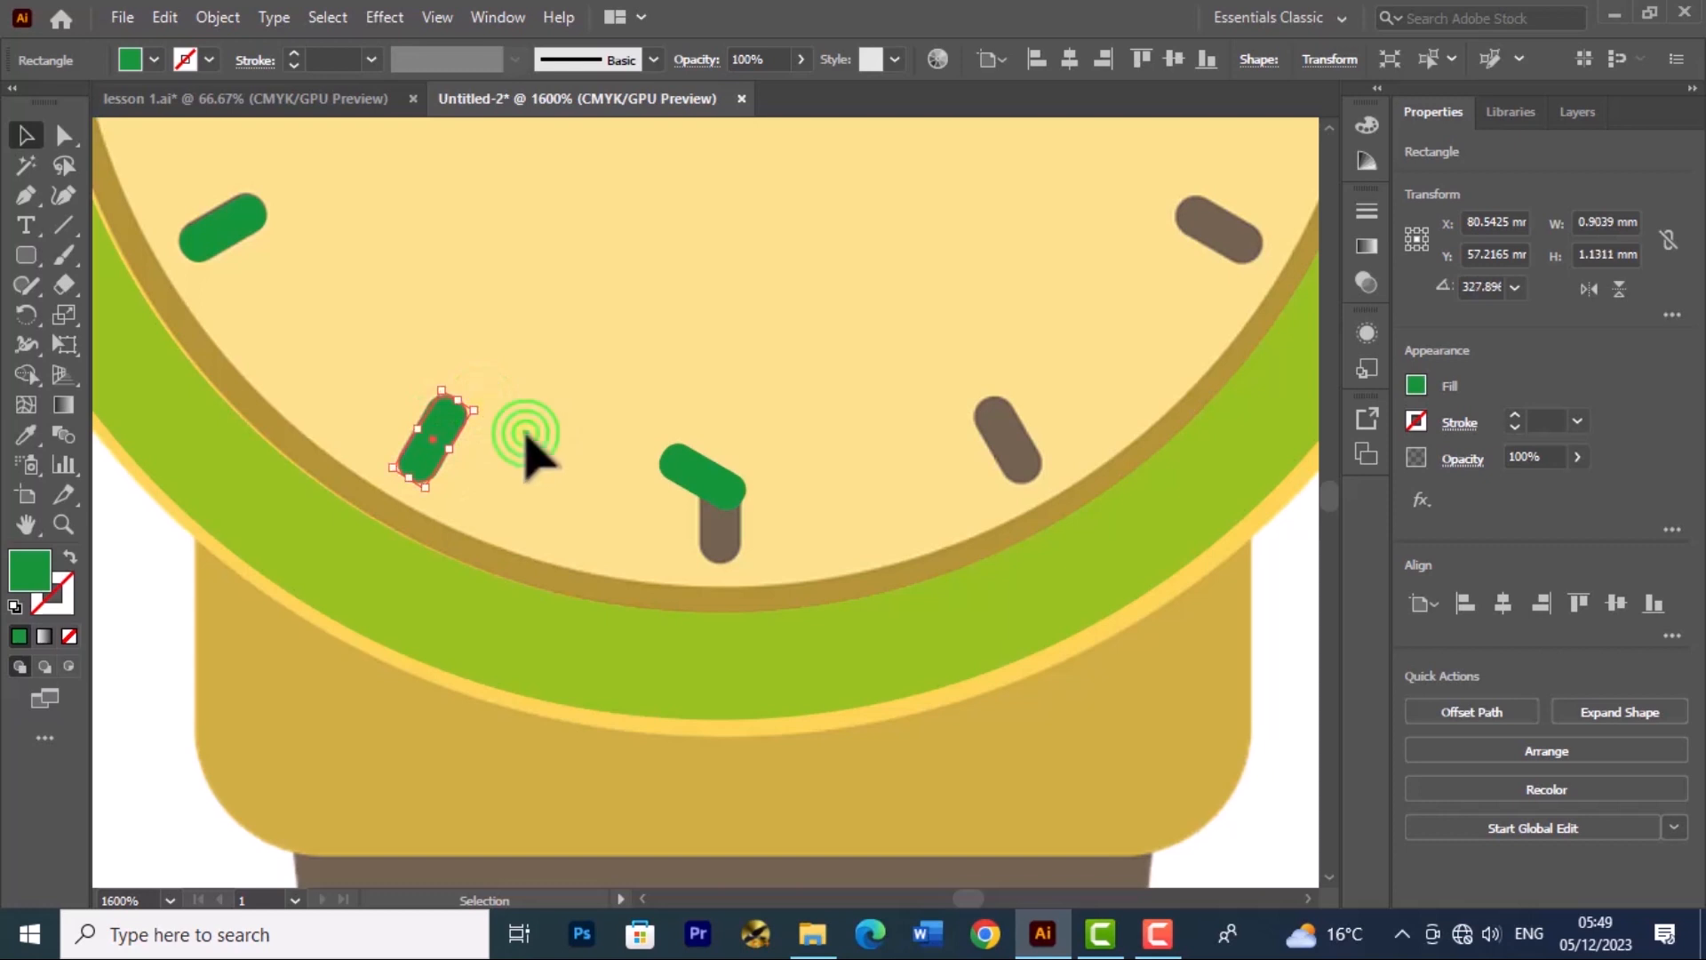
Step: Turn the 6 o'clock marker upright over its mark, and duplicate it onto the 5 and 4 o'clock marks
{"action": "left_click", "coordinate": [708, 483]}
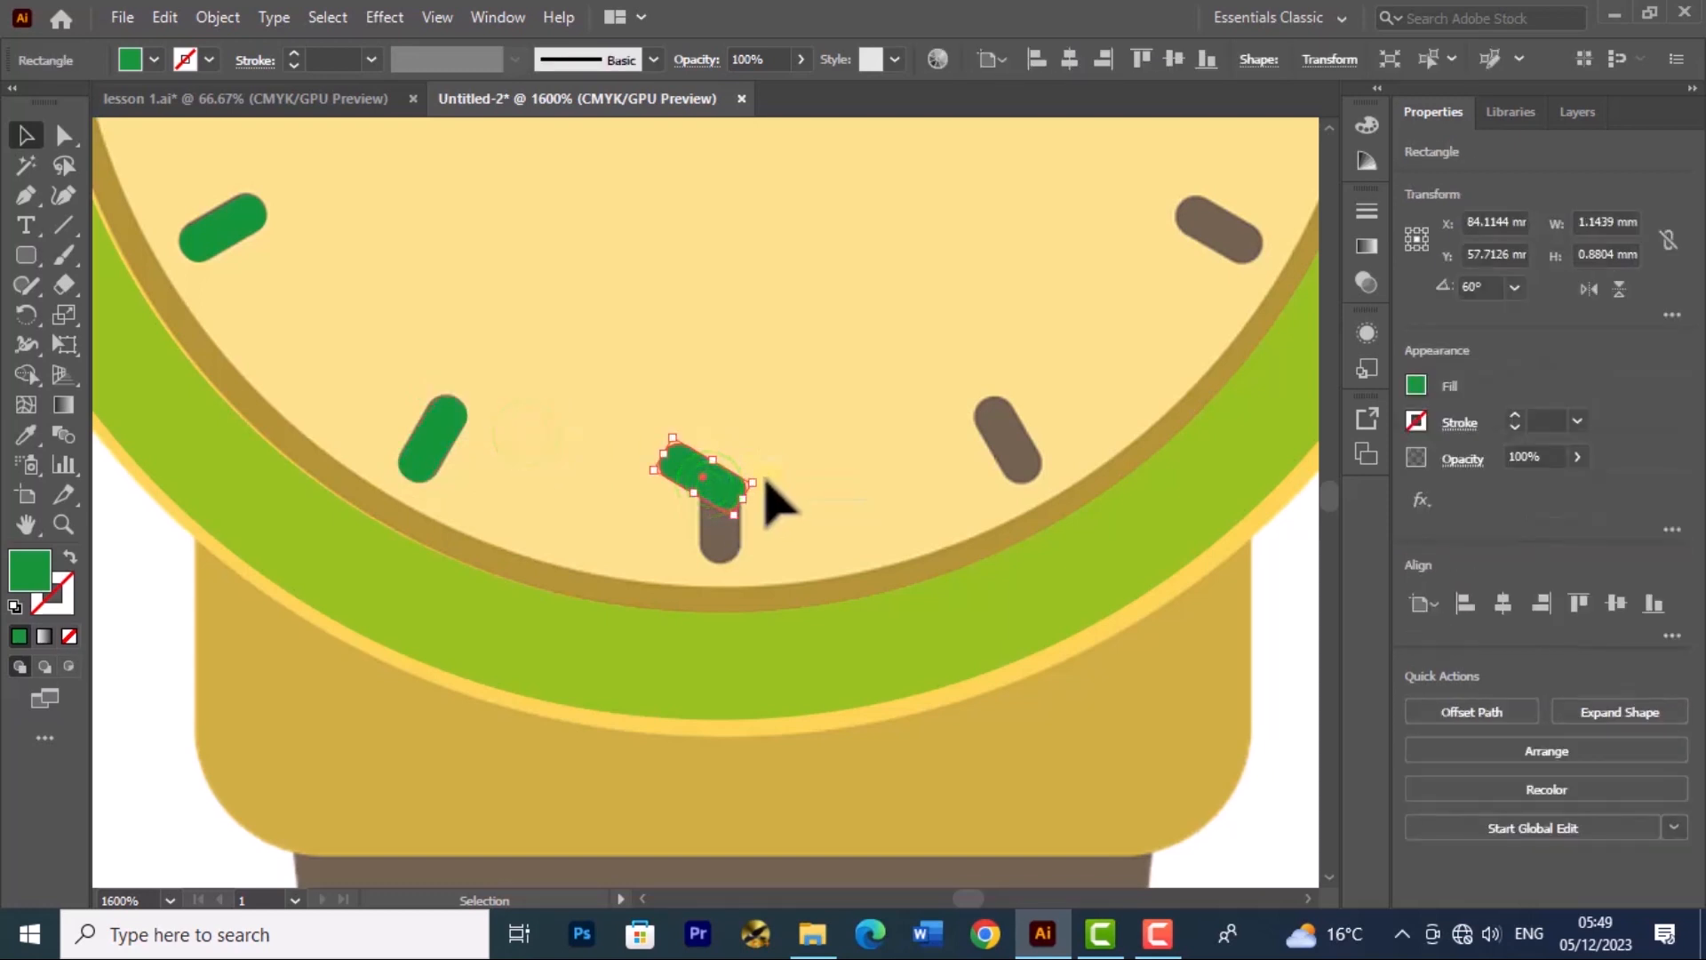
{"action": "left_click_drag", "start_coordinate": [761, 478], "coordinate": [1015, 427]}
{"action": "left_click", "coordinate": [837, 480]}
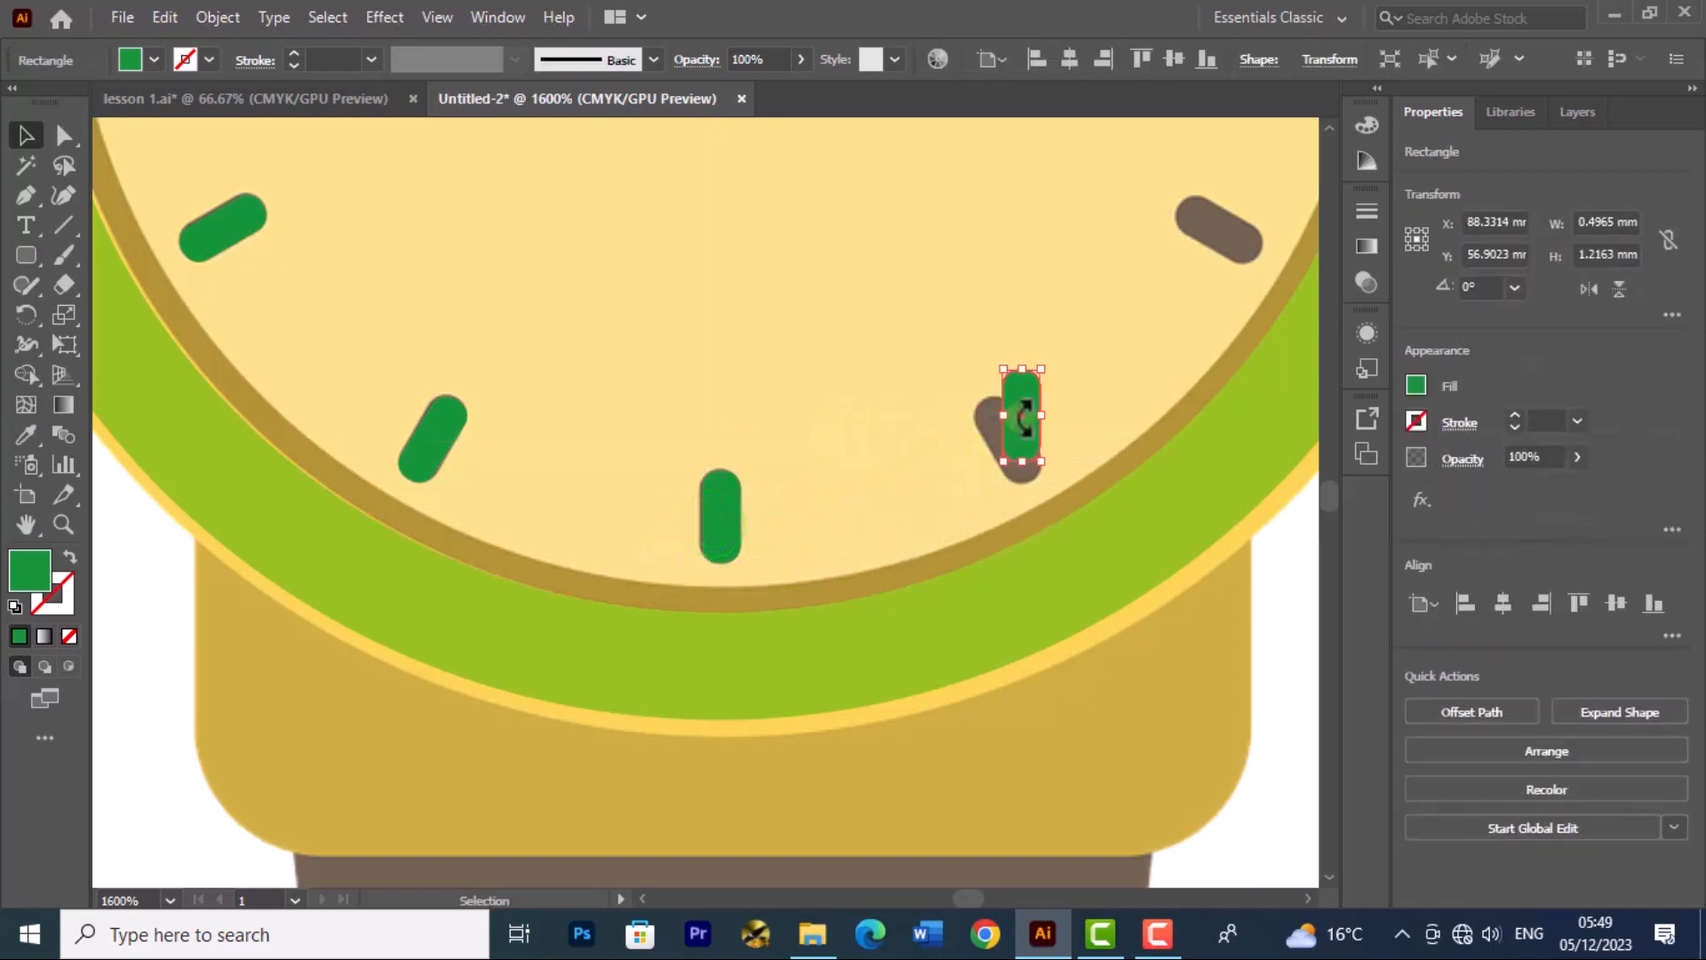
{"action": "left_click_drag", "start_coordinate": [1013, 444], "coordinate": [1214, 267]}
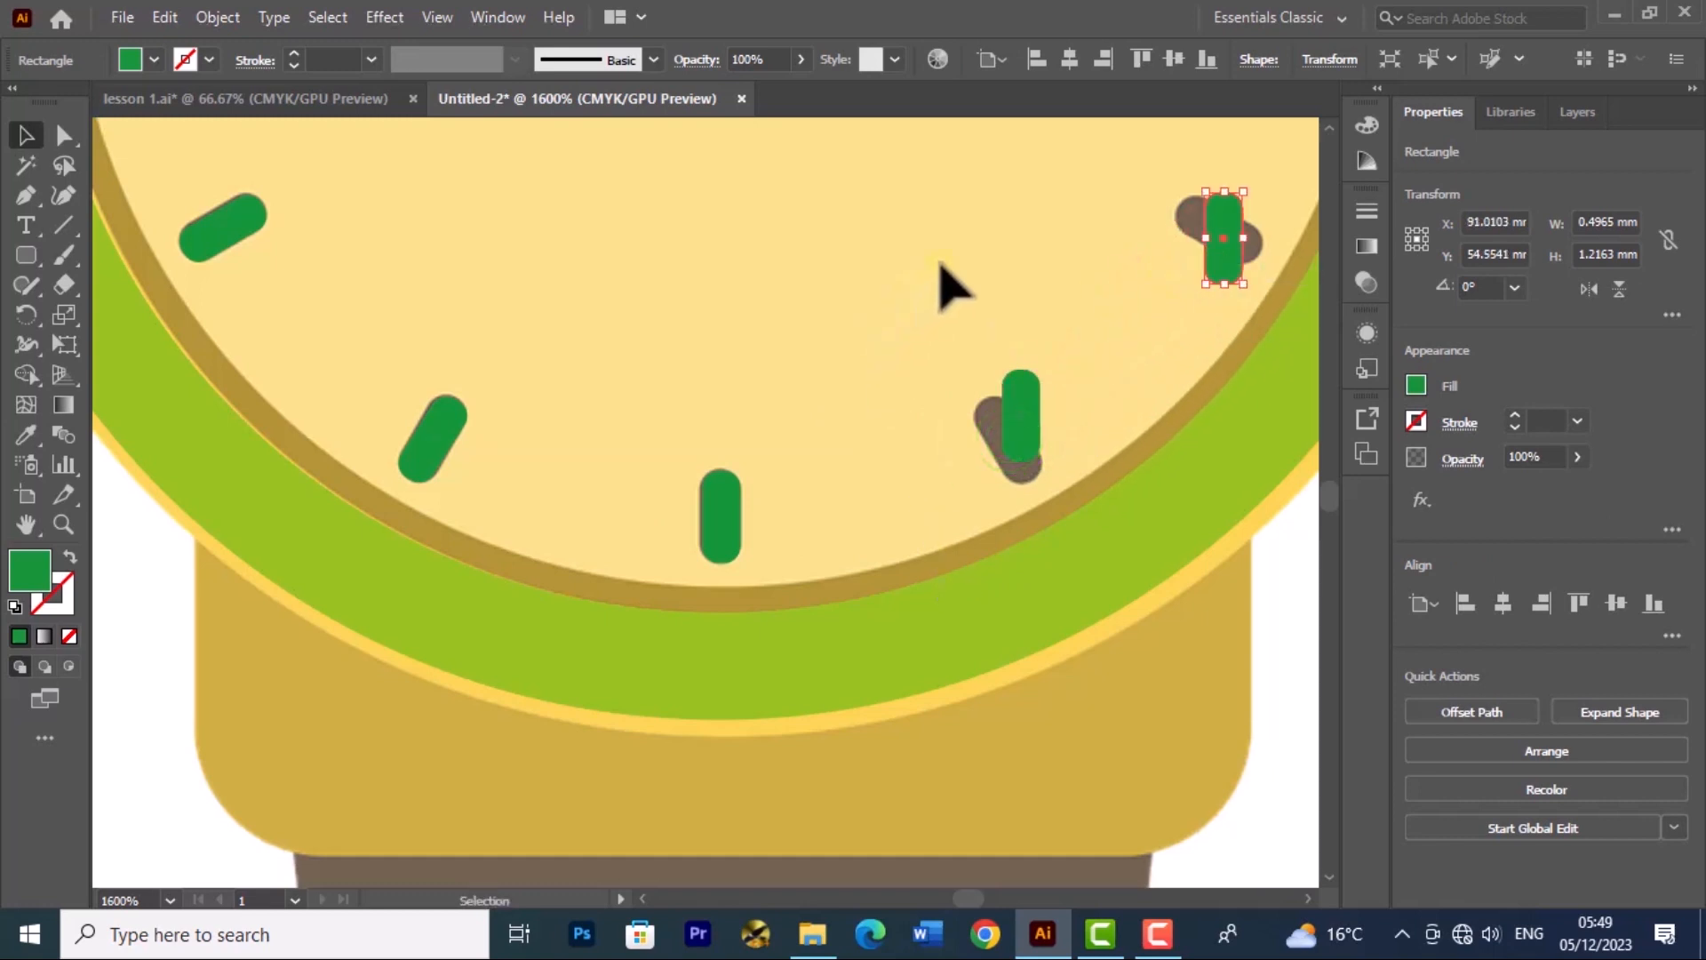
Step: Rotate the green copy at 5 o'clock to 30° and move it to cover its mark
{"action": "key", "text": "space"}
{"action": "left_click_drag", "start_coordinate": [1005, 228], "coordinate": [751, 582]}
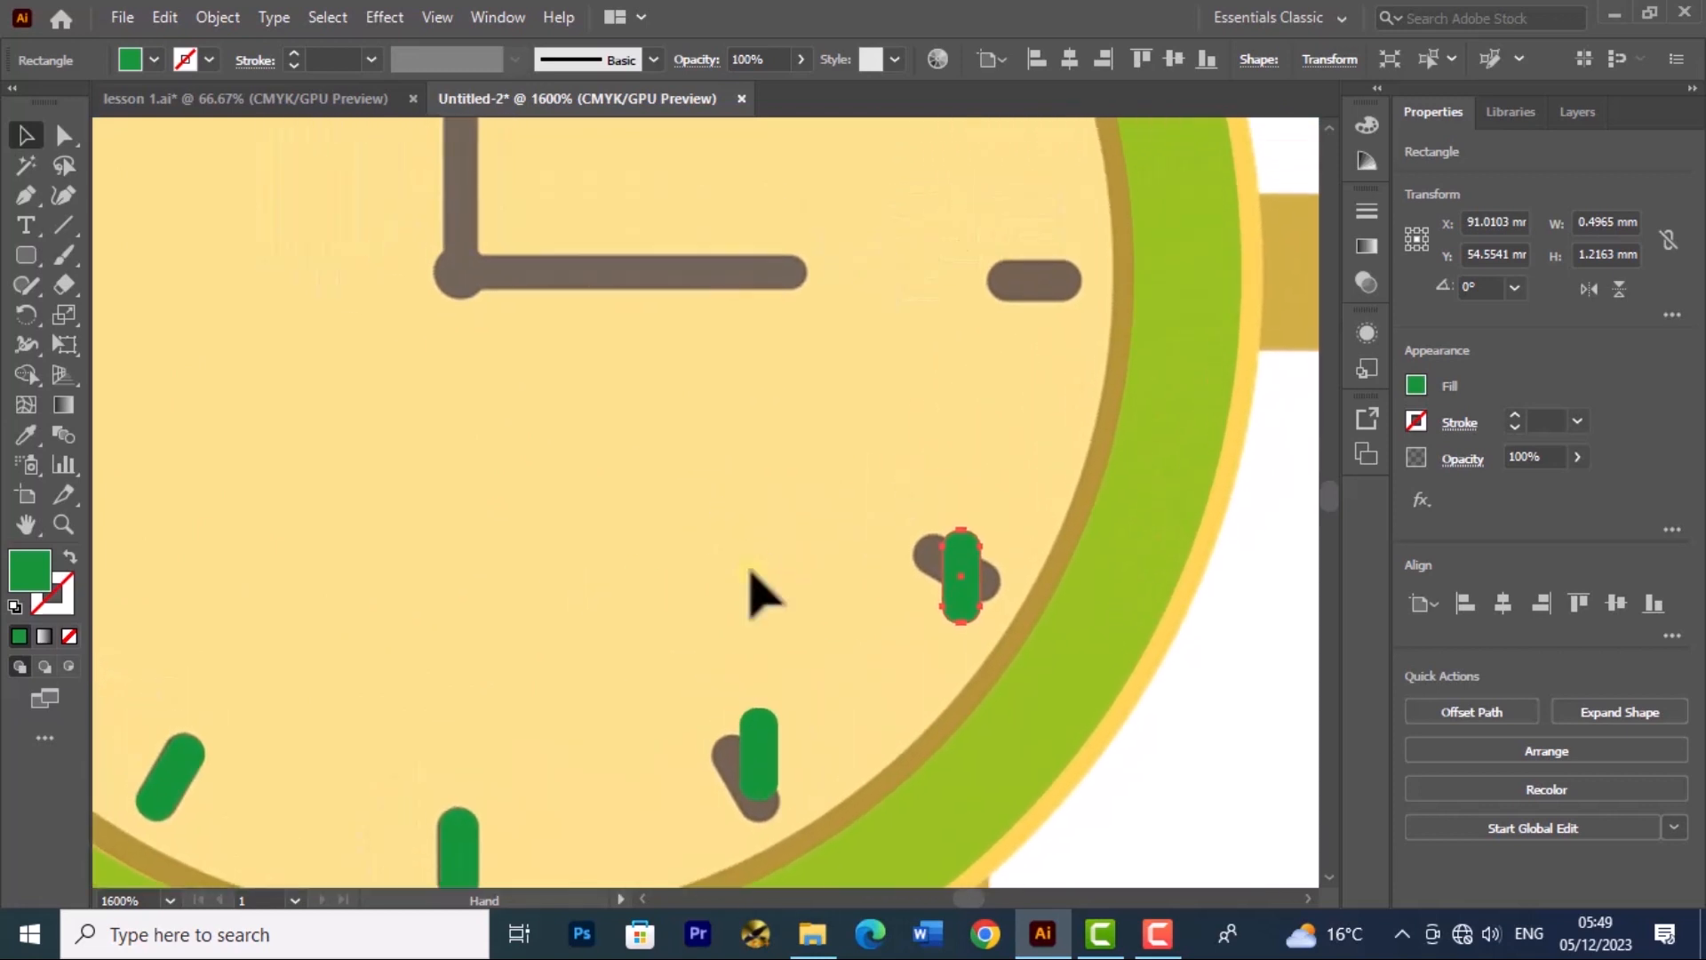
{"action": "left_click", "coordinate": [763, 742]}
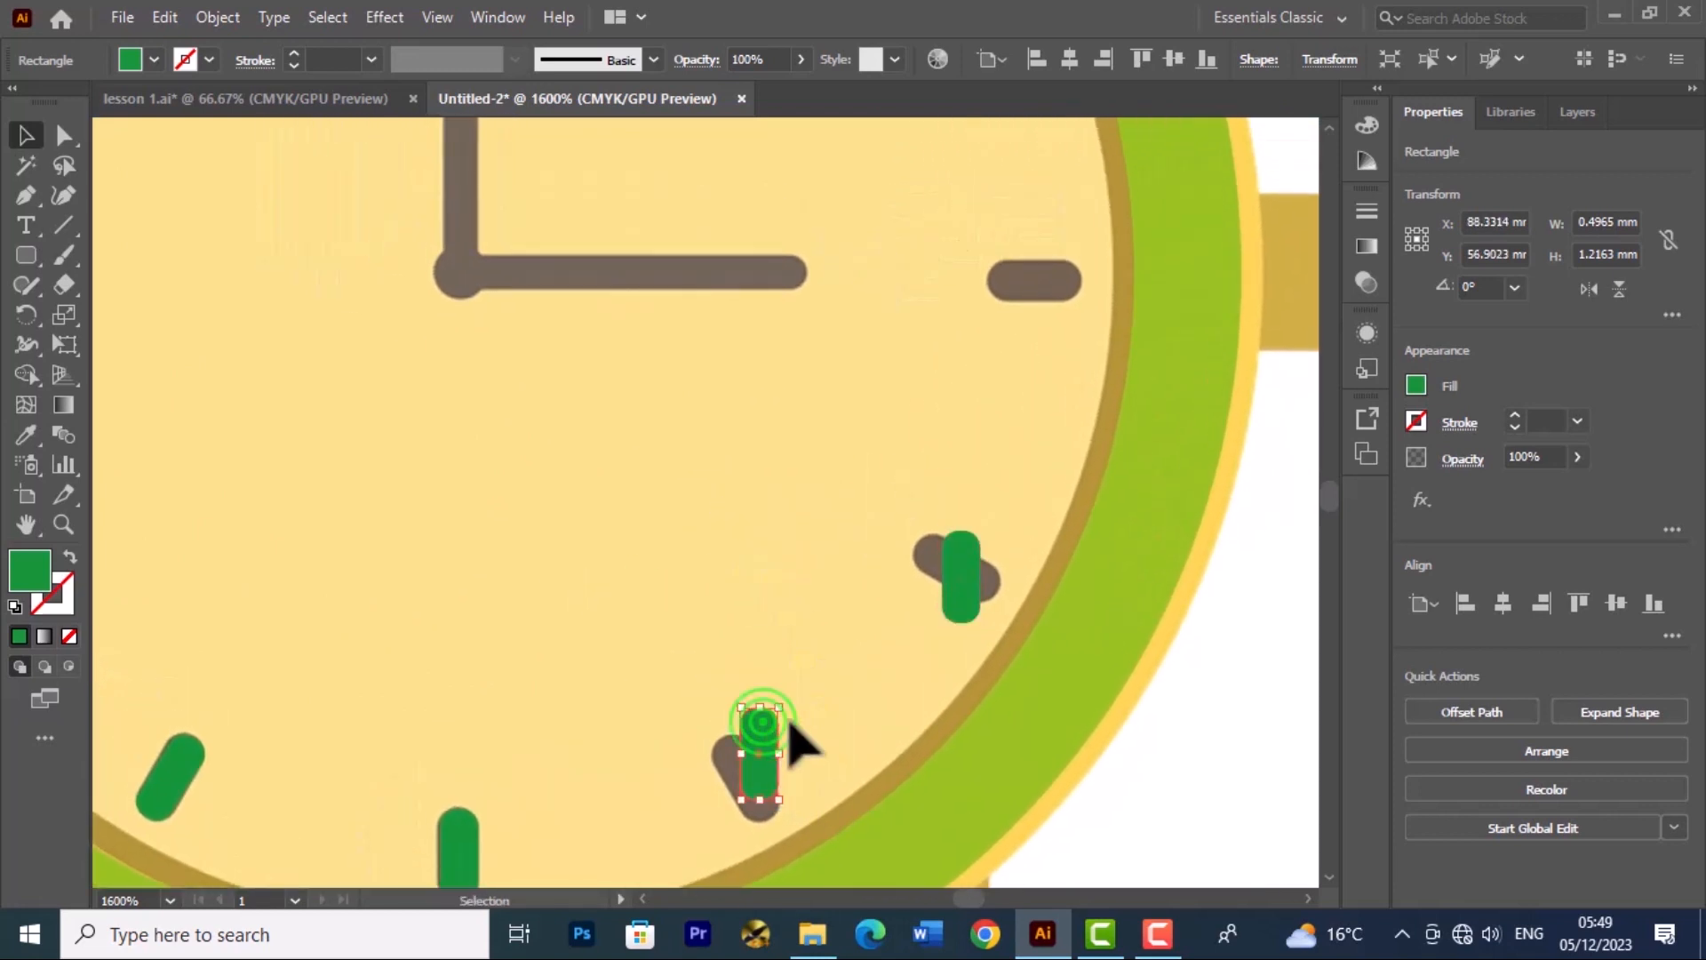
{"action": "left_click_drag", "start_coordinate": [785, 702], "coordinate": [738, 697]}
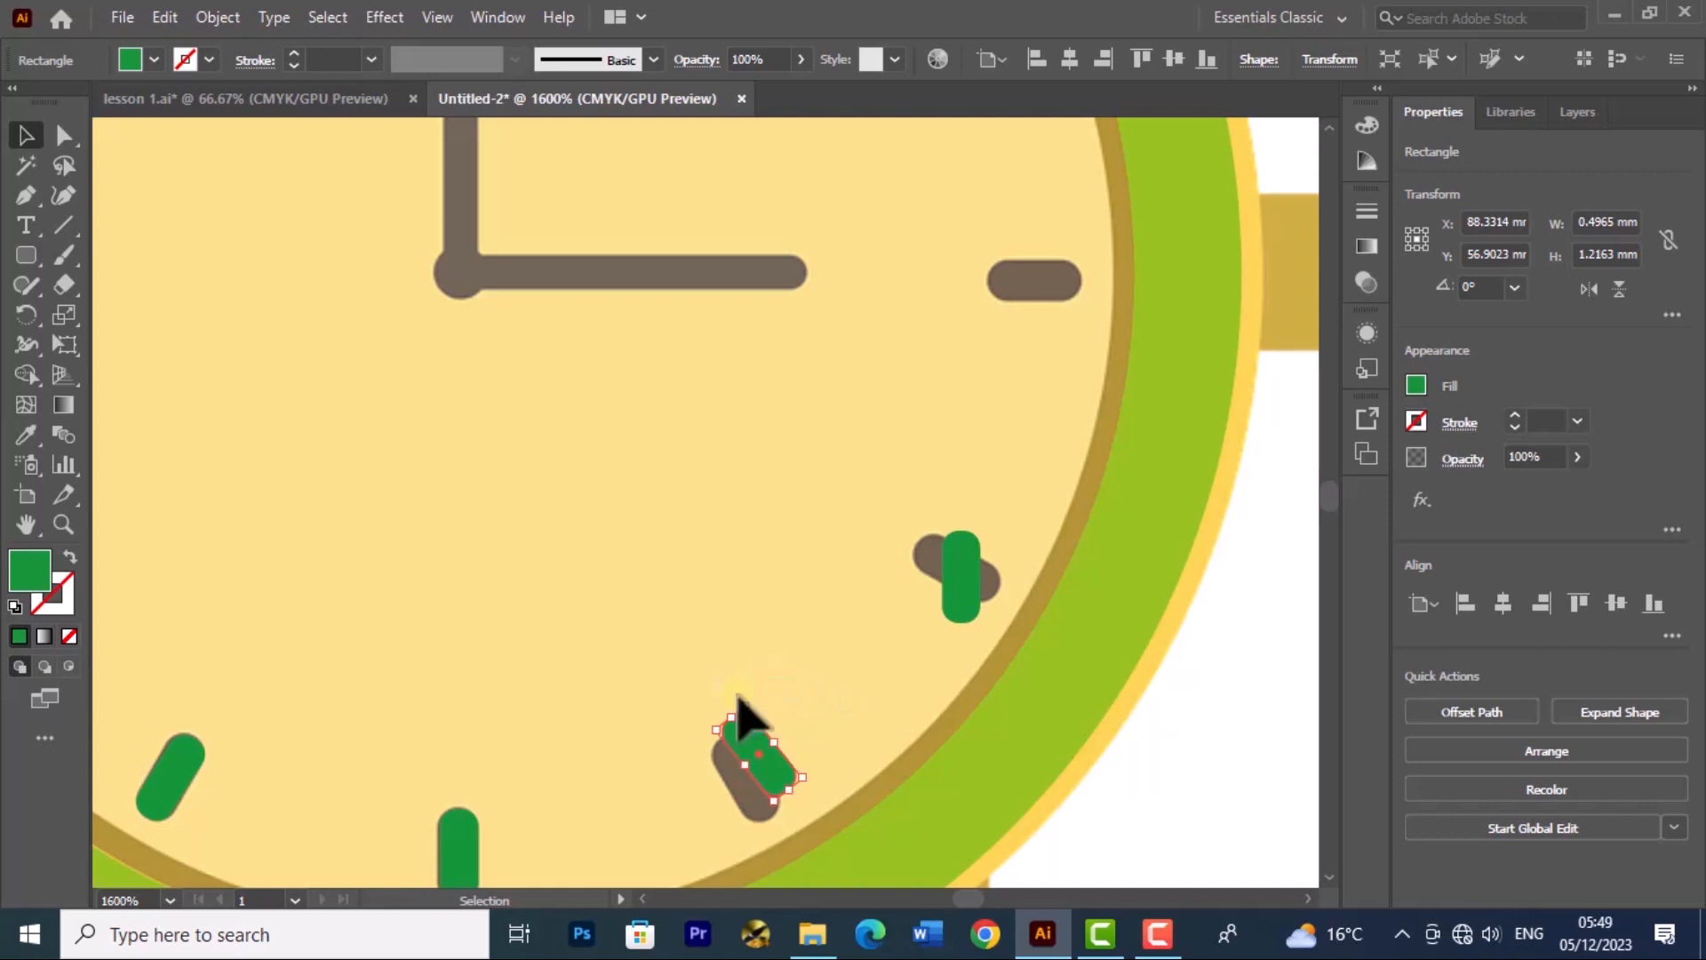
{"action": "left_click_drag", "start_coordinate": [767, 782], "coordinate": [806, 819]}
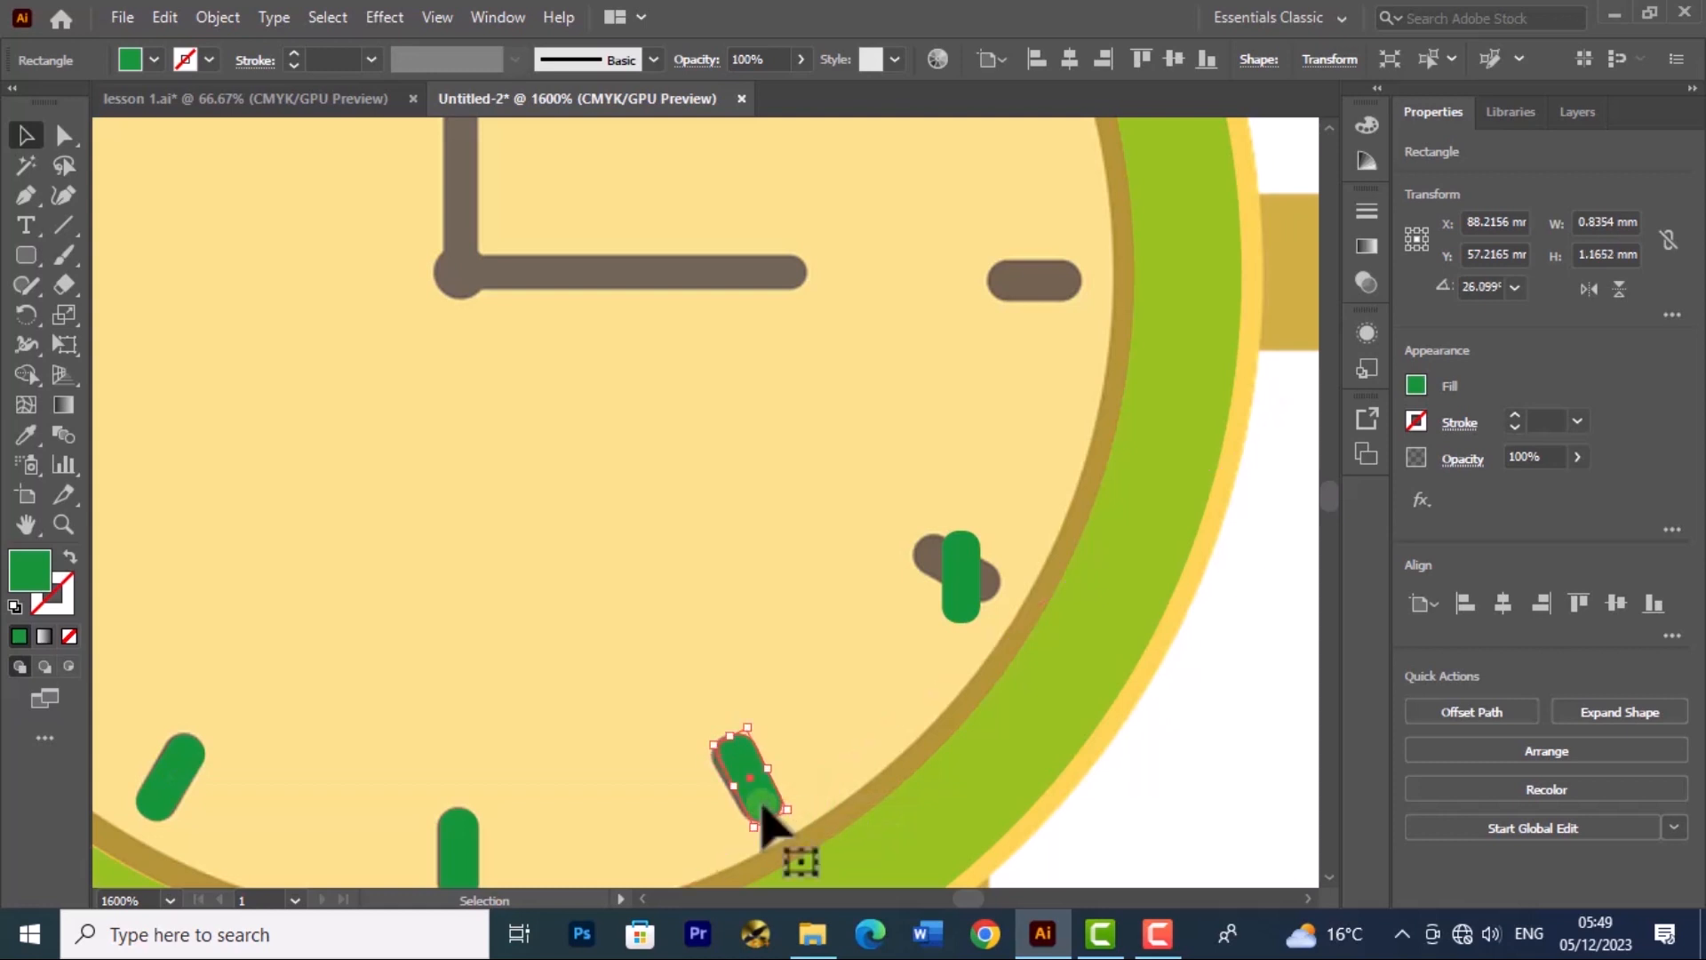
{"action": "left_click_drag", "start_coordinate": [758, 798], "coordinate": [757, 798]}
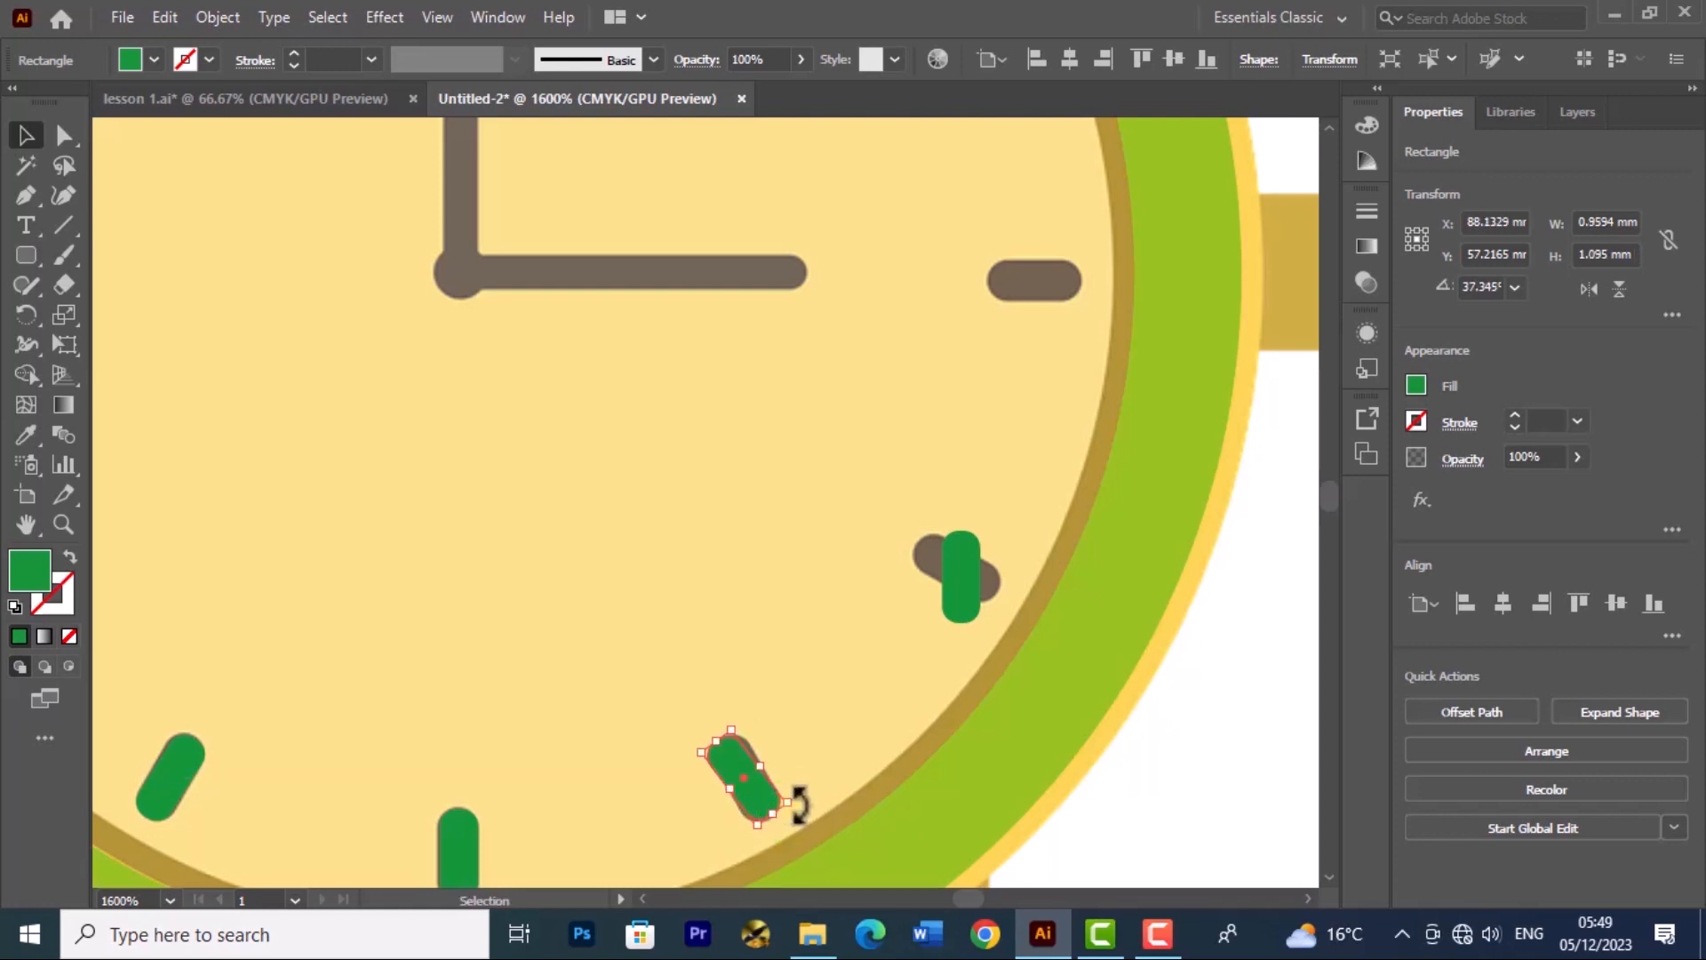
{"action": "left_click_drag", "start_coordinate": [793, 800], "coordinate": [795, 813]}
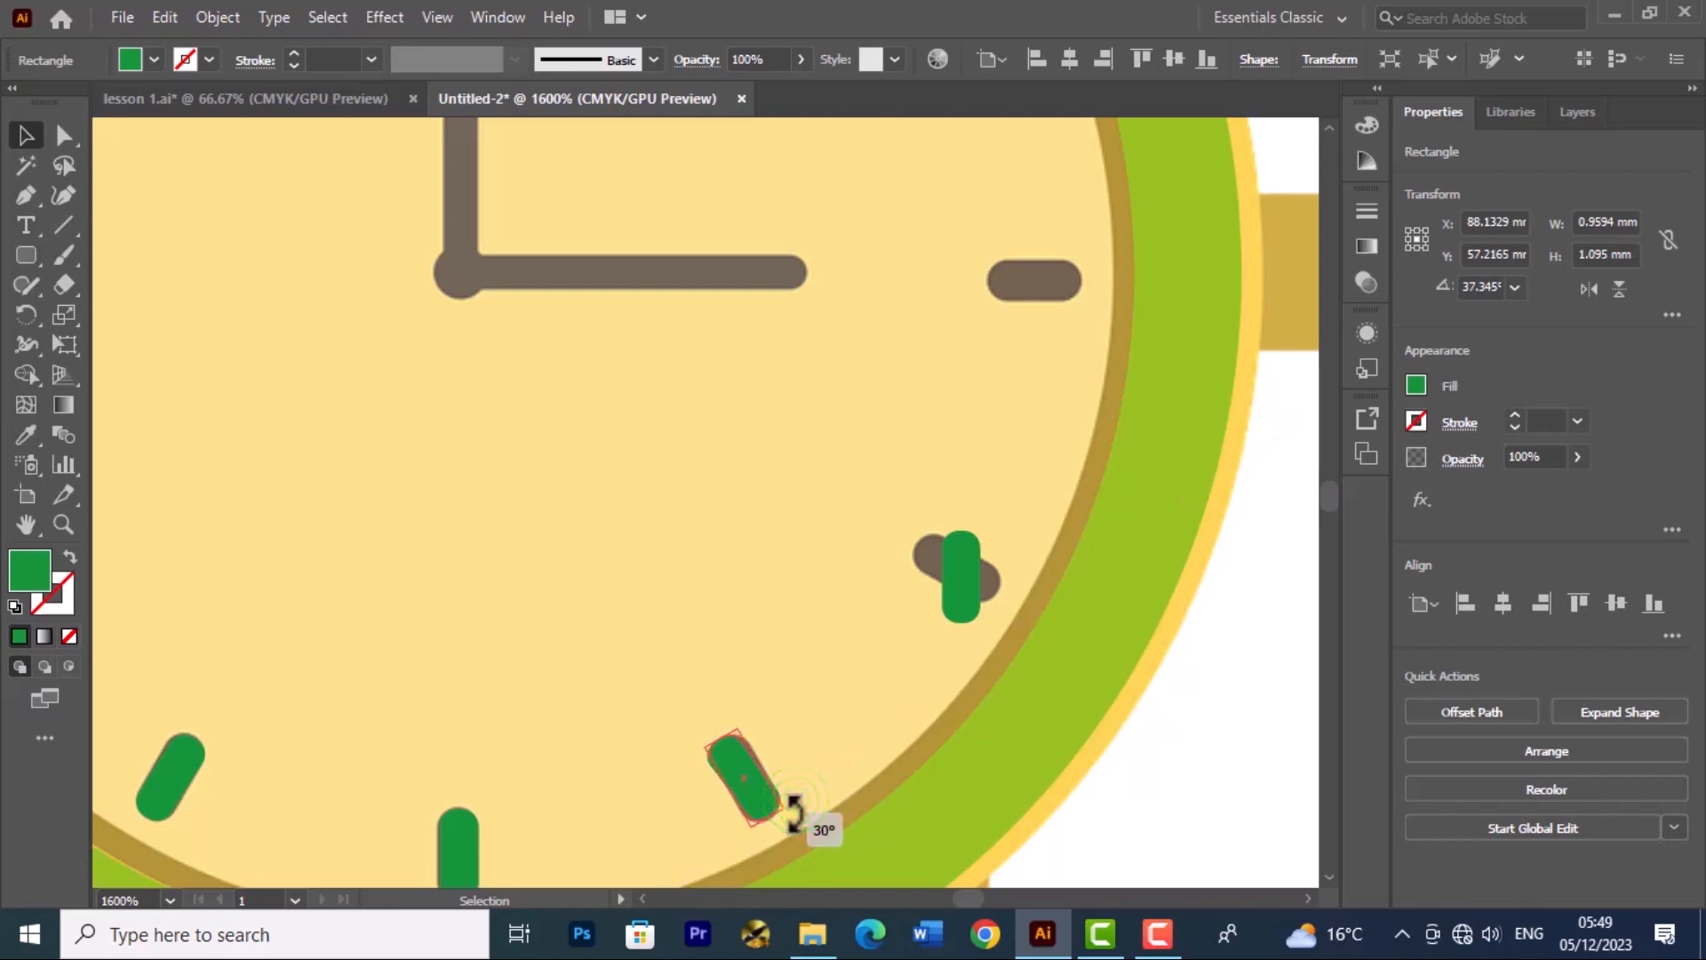
{"action": "left_click", "coordinate": [805, 782]}
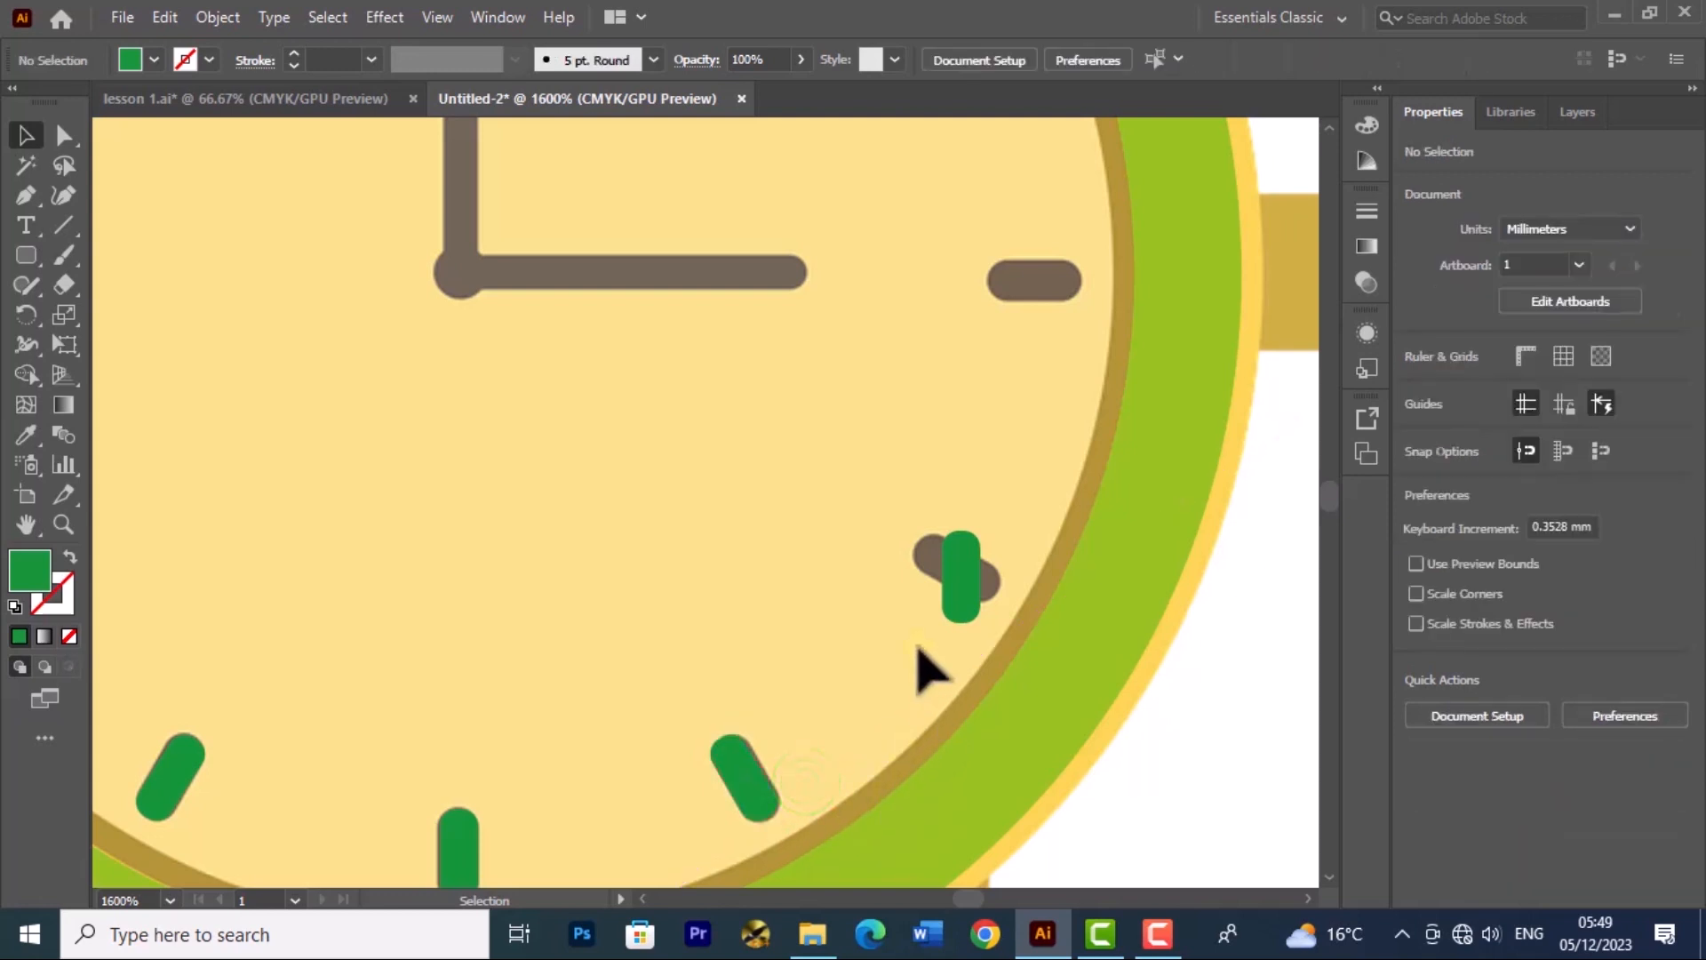
Step: Rotate the green copy at 4 o'clock to 60° and move it to cover its mark
{"action": "left_click", "coordinate": [967, 587]}
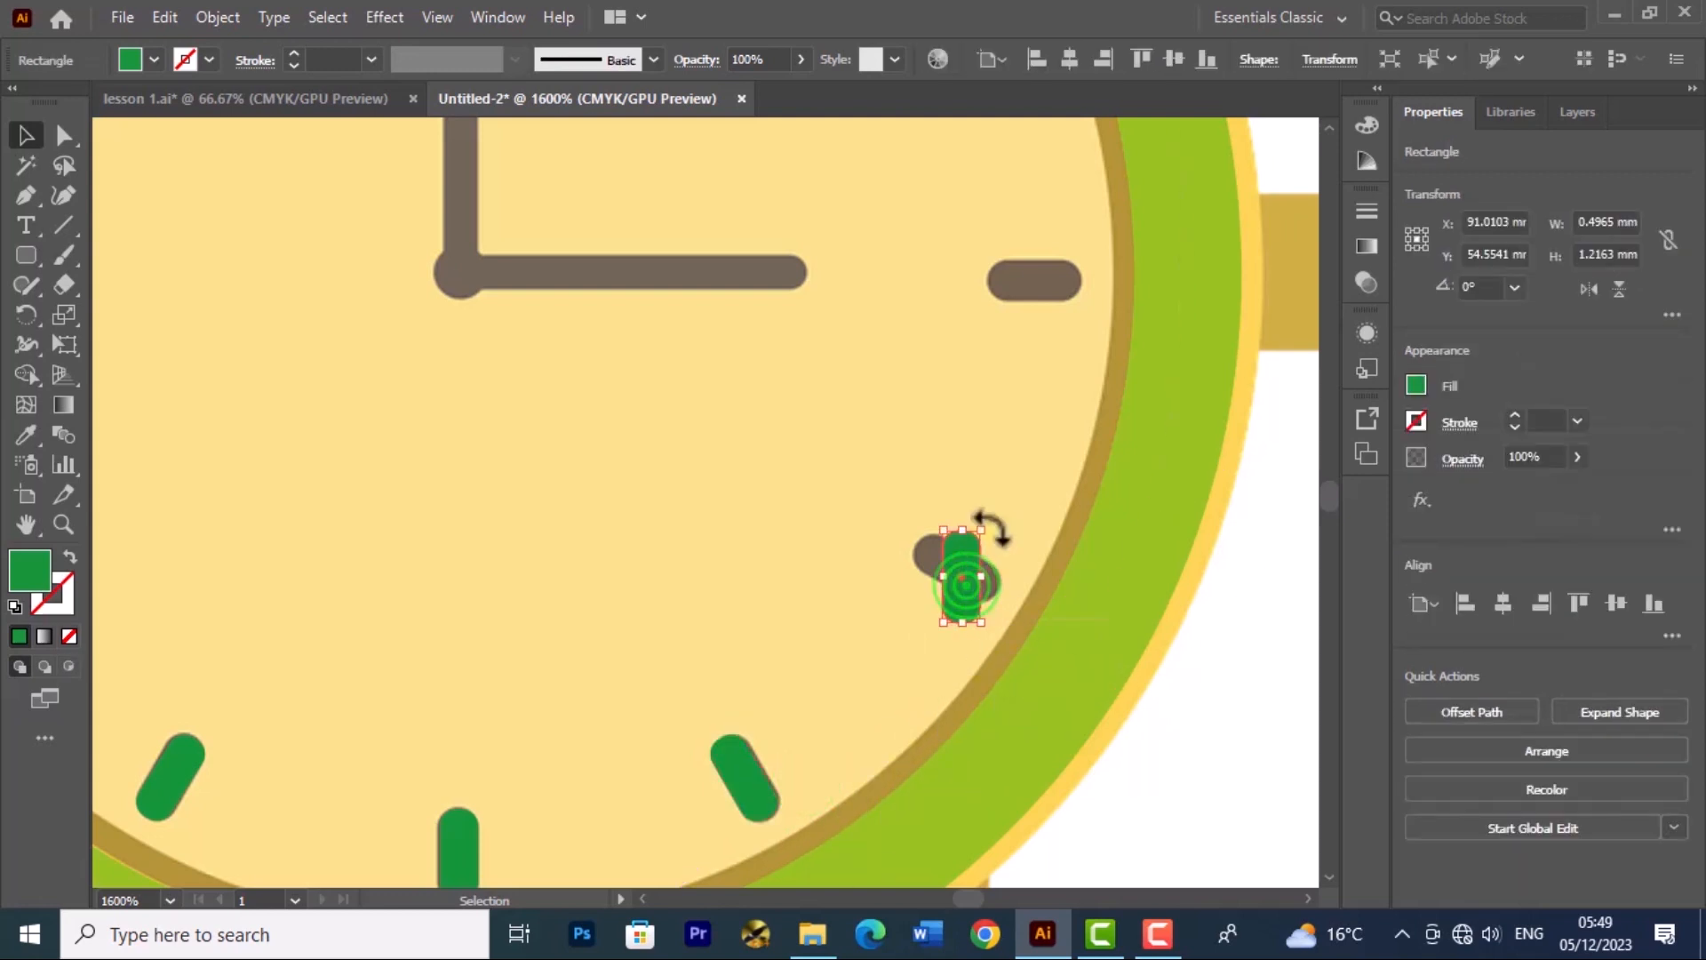
{"action": "left_click_drag", "start_coordinate": [983, 534], "coordinate": [921, 522]}
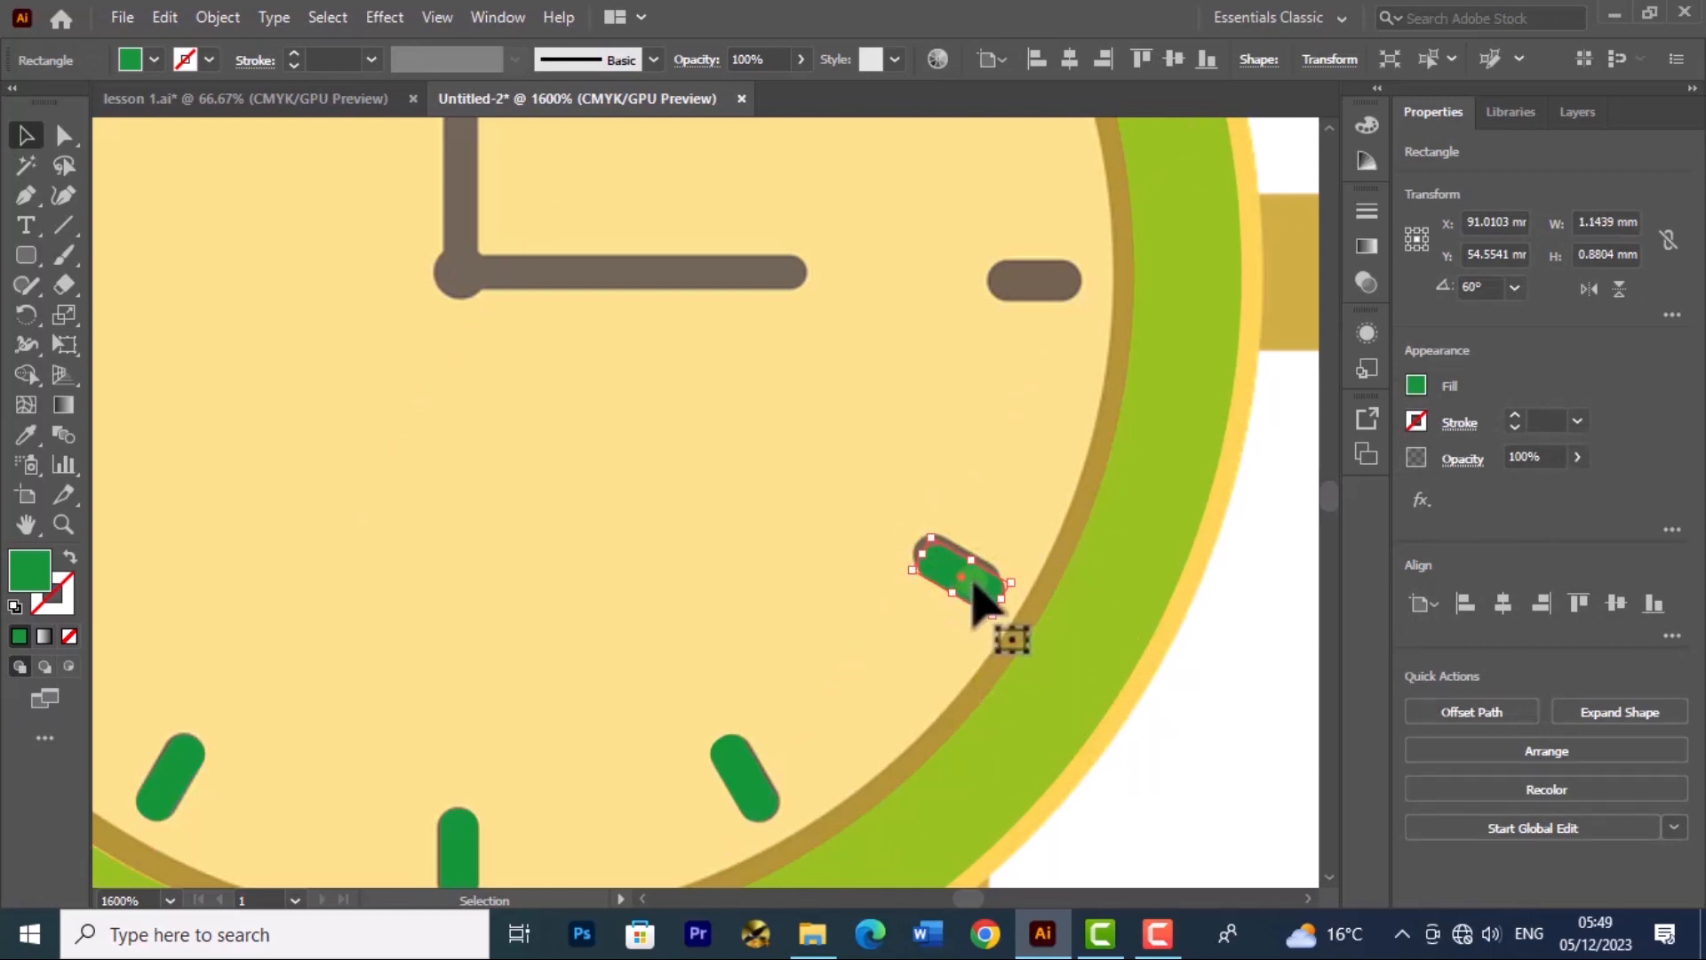
{"action": "left_click_drag", "start_coordinate": [978, 597], "coordinate": [976, 575]}
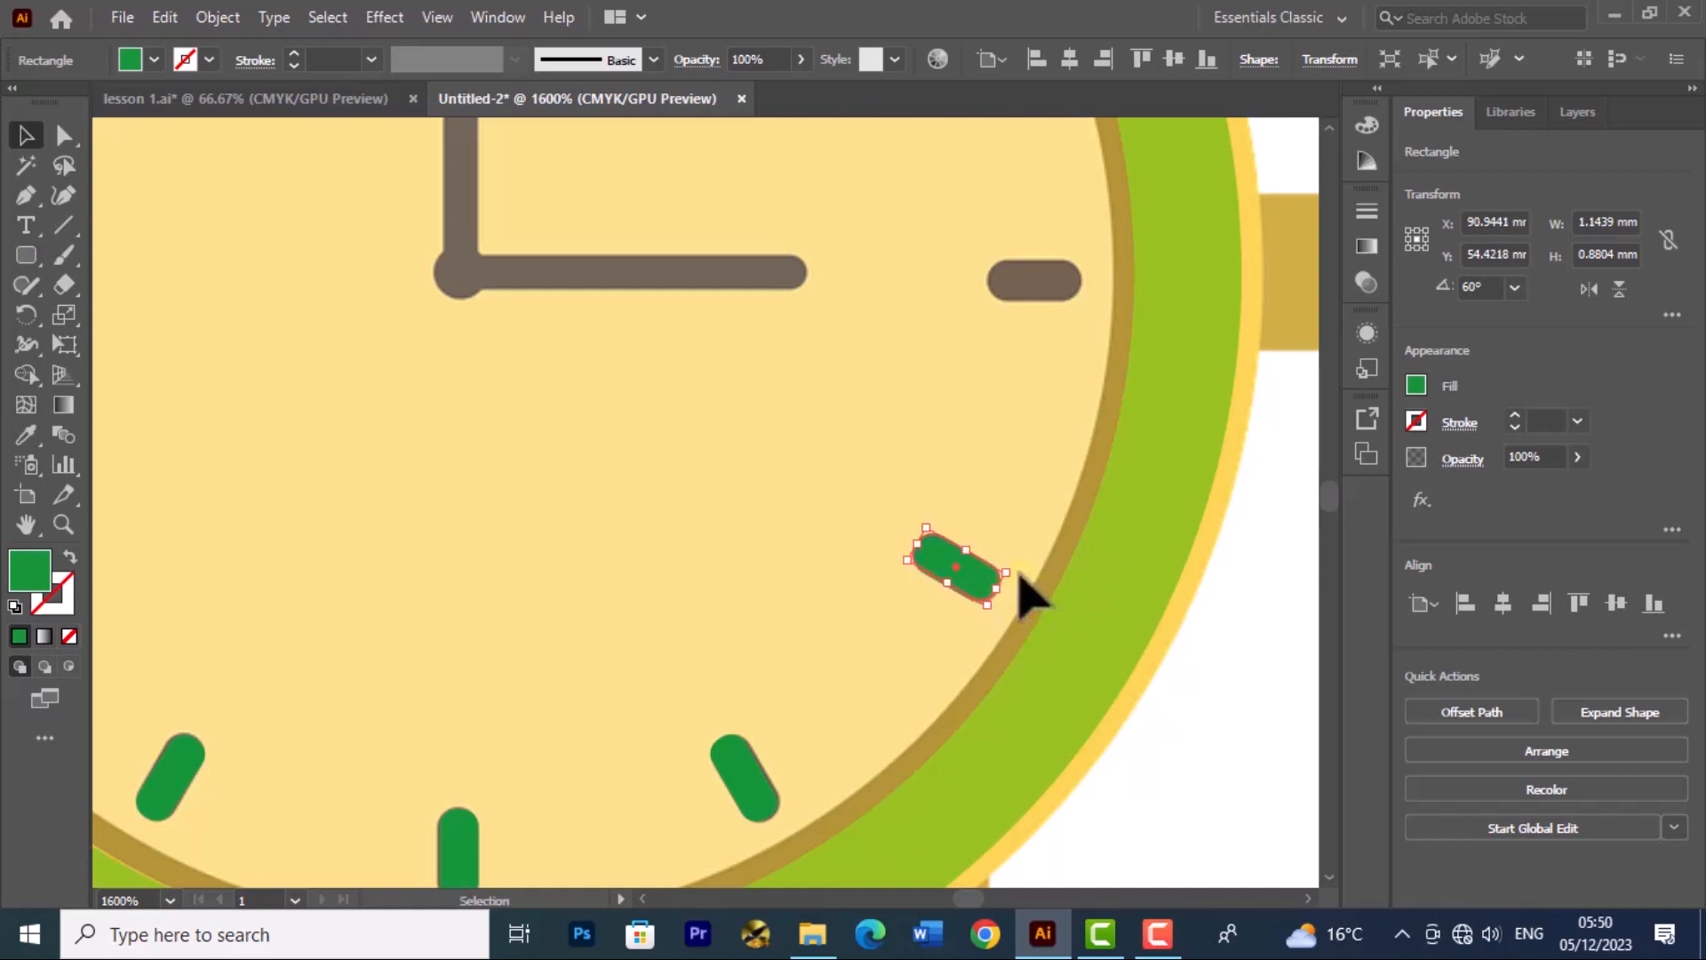
Step: Duplicate the green 4 o'clock marker onto the 3 and 2 o'clock marks
{"action": "left_click_drag", "start_coordinate": [974, 574], "coordinate": [1049, 285]}
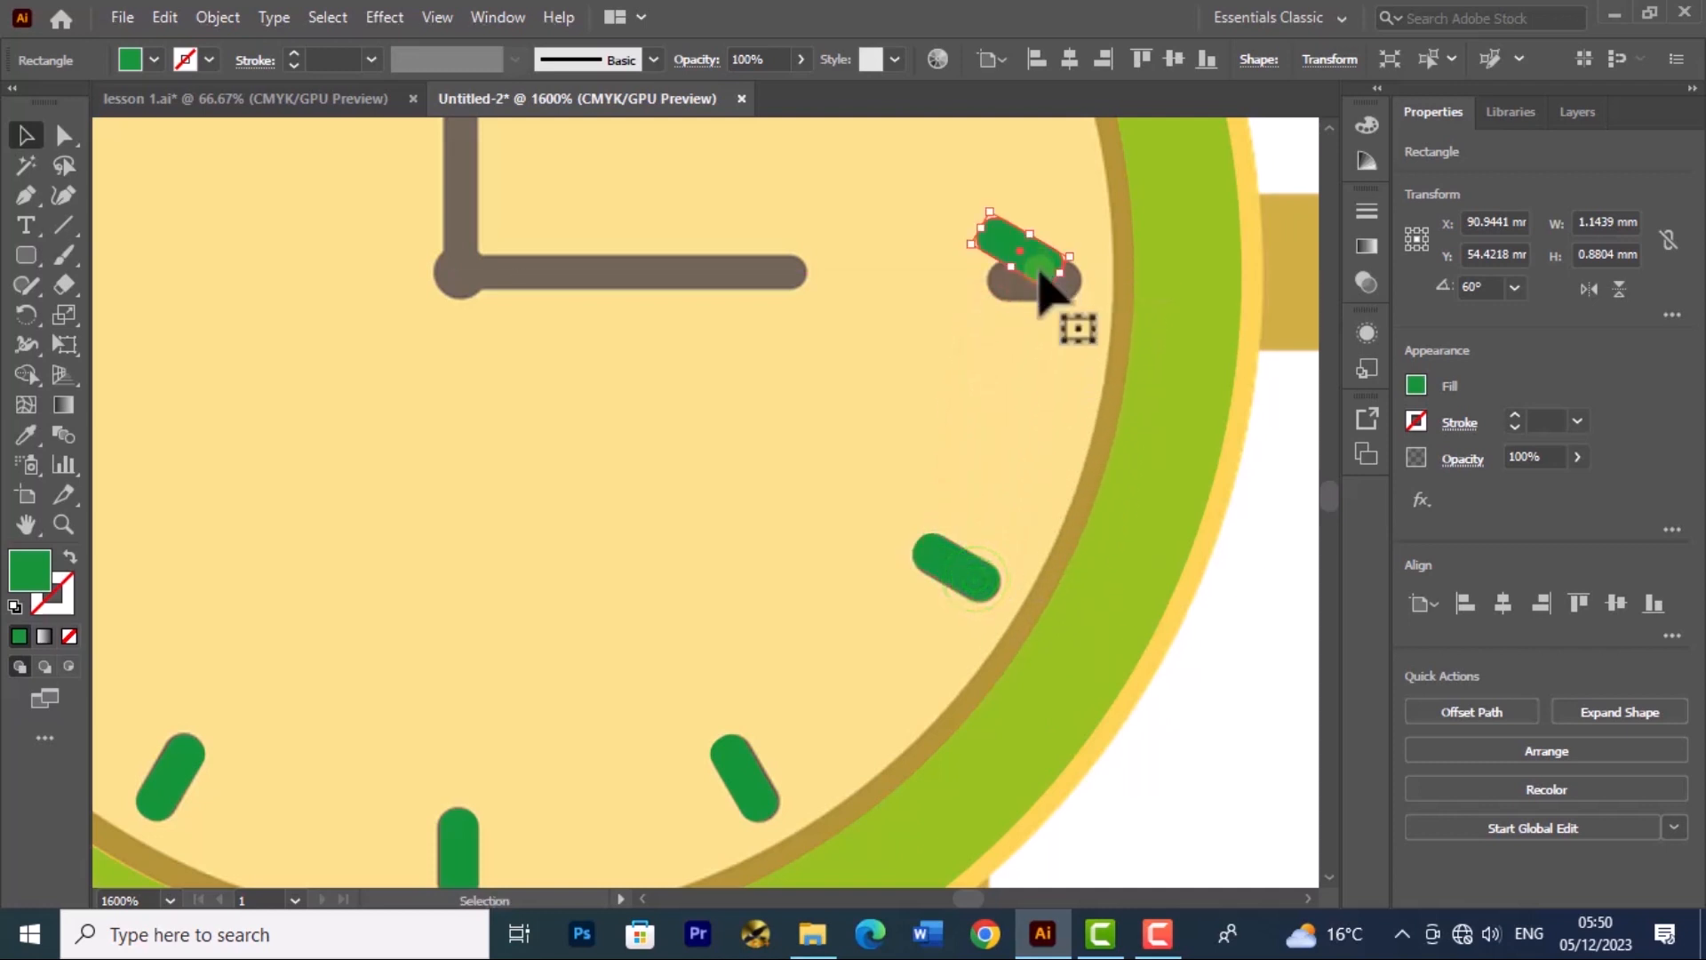
{"action": "left_click", "coordinate": [884, 416]}
{"action": "left_click_drag", "start_coordinate": [887, 407], "coordinate": [800, 772]}
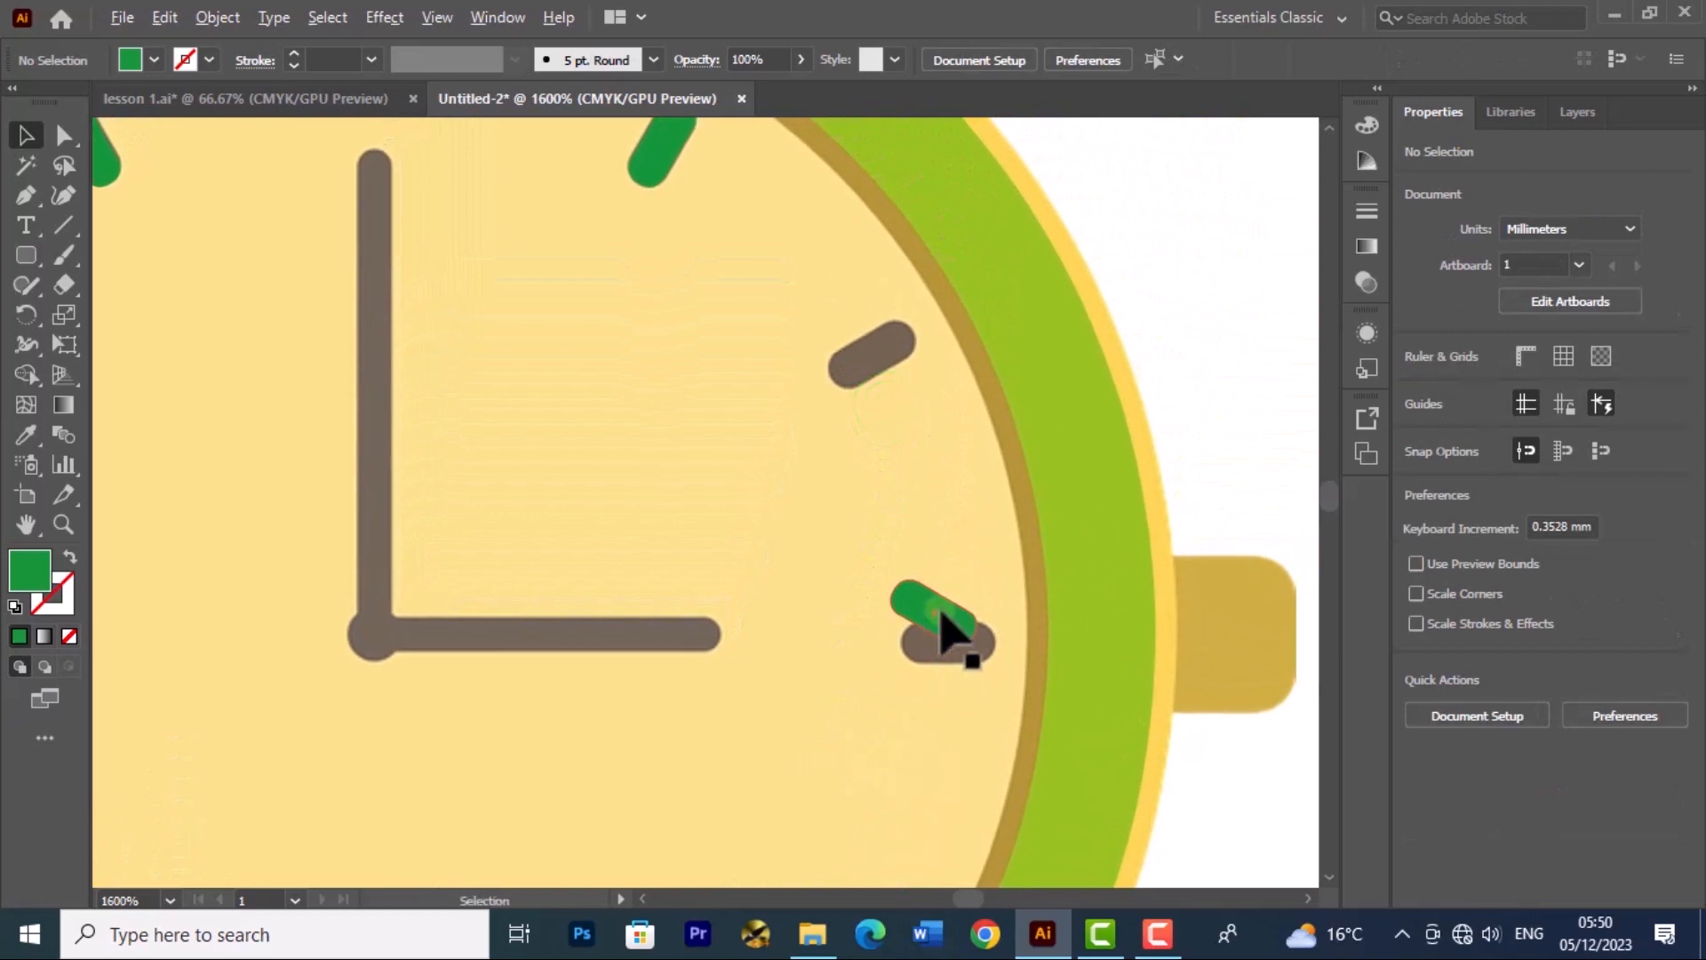
{"action": "left_click_drag", "start_coordinate": [942, 622], "coordinate": [884, 378]}
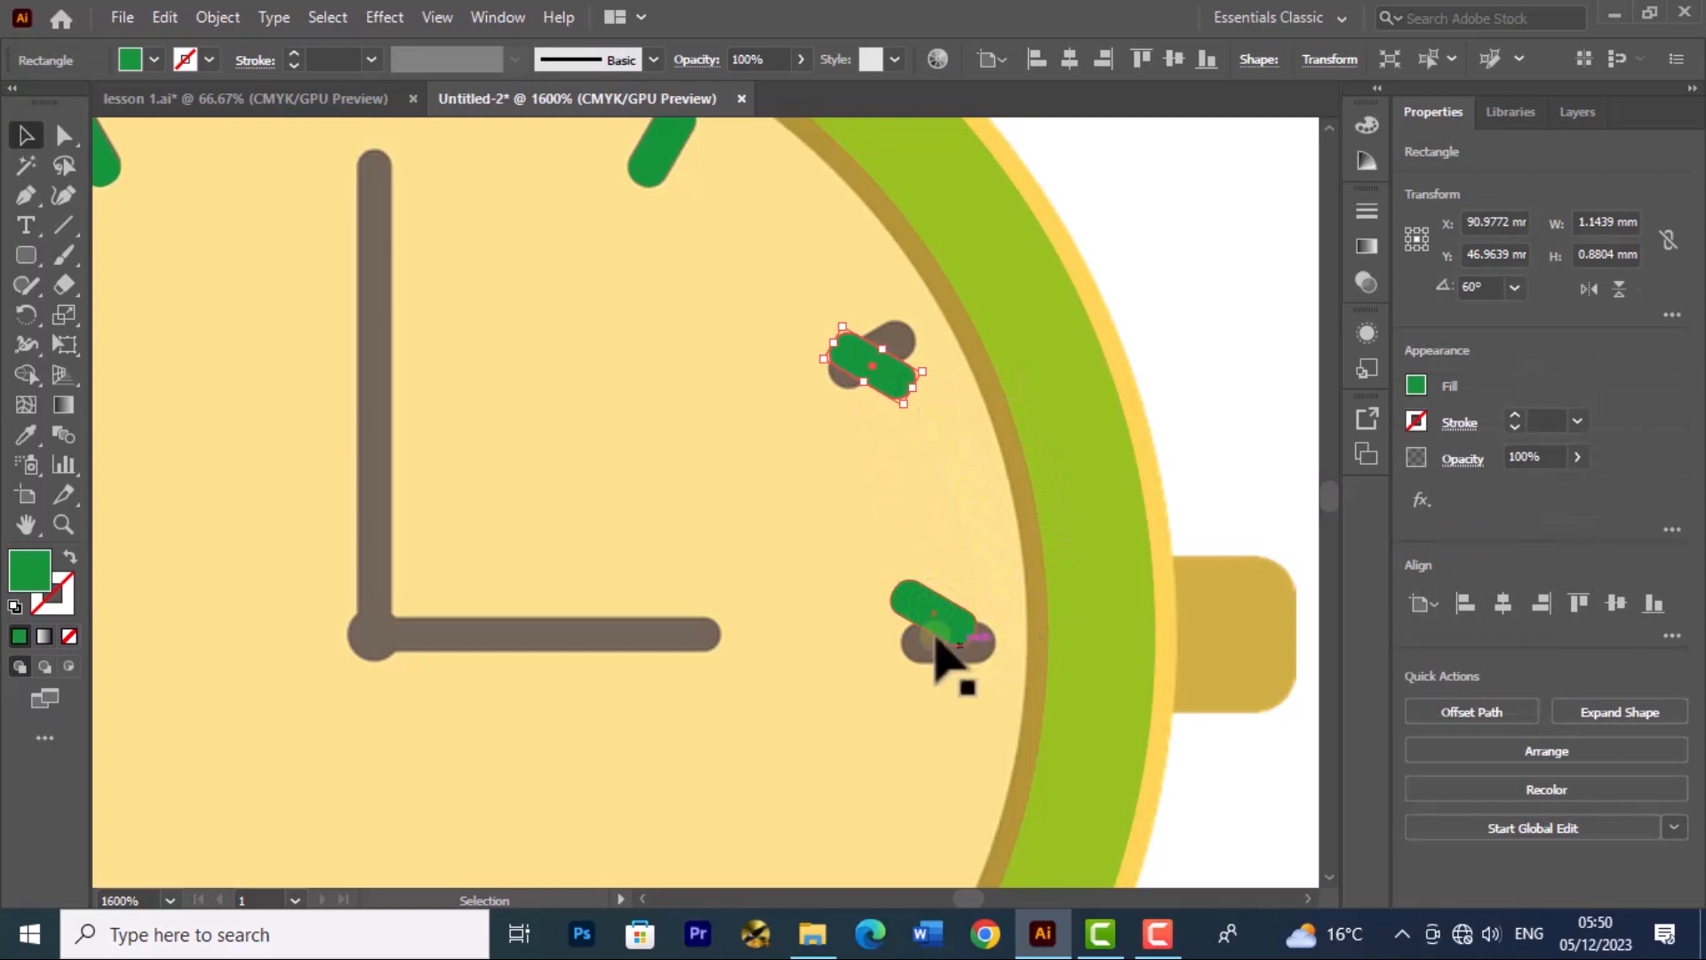
Step: Rotate the green copy at 3 o'clock to 90° and move it to cover its mark
{"action": "left_click", "coordinate": [945, 615]}
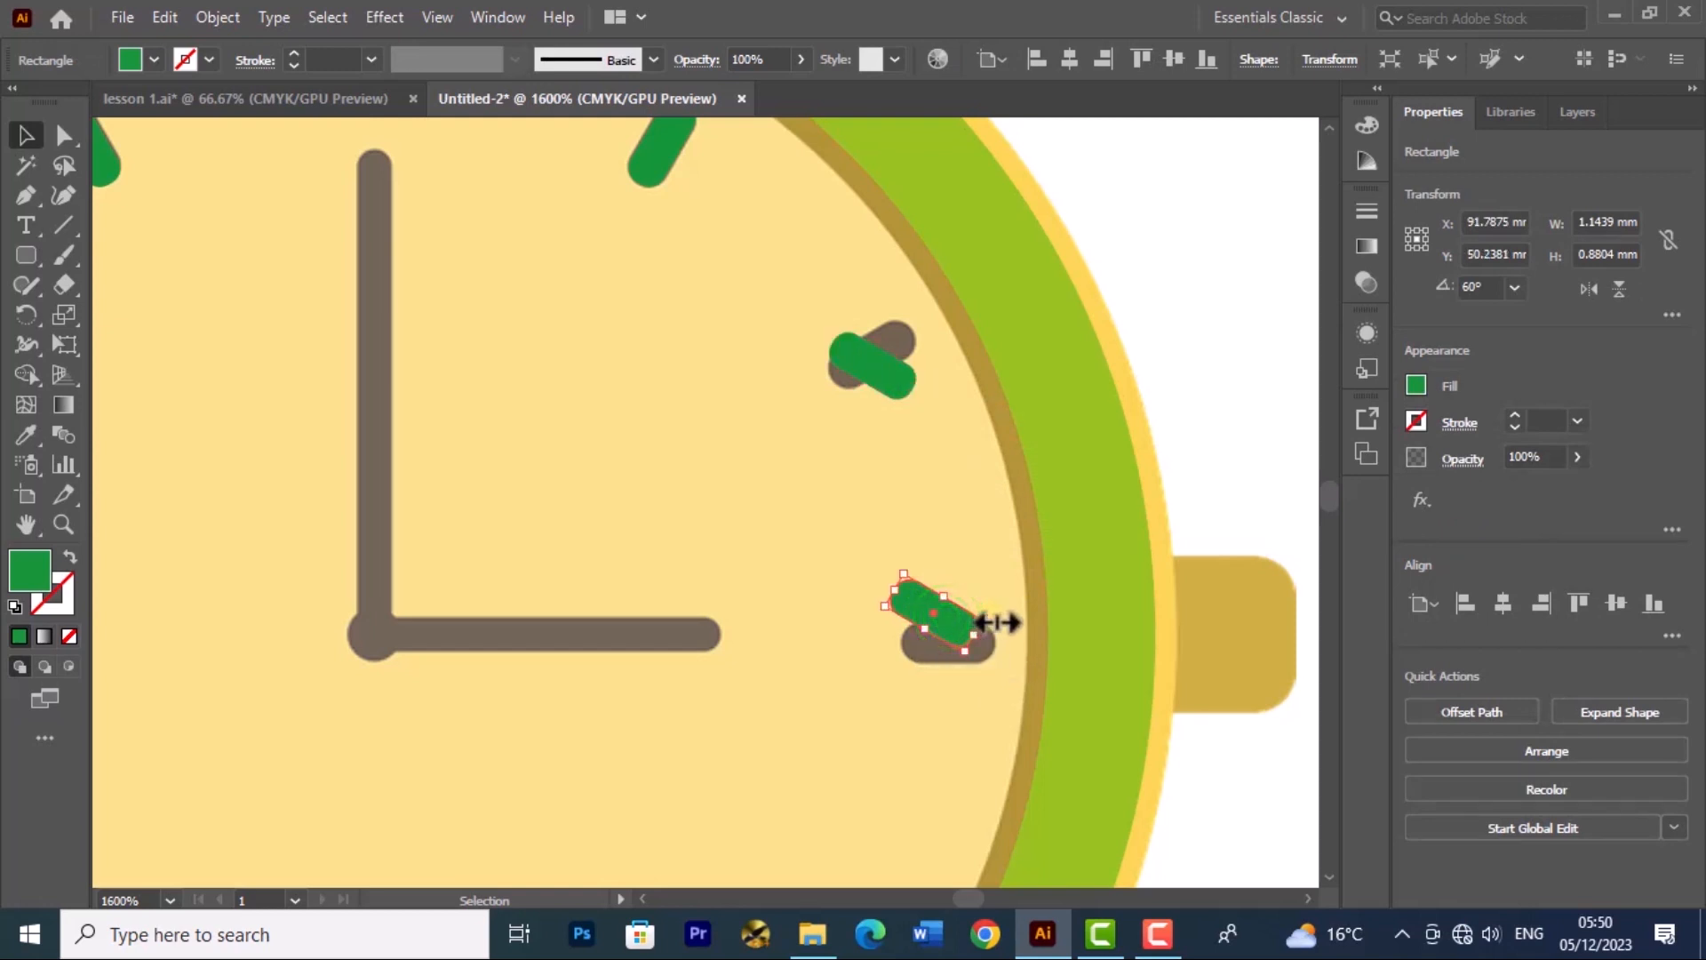
{"action": "mouse_move", "coordinate": [998, 622]}
{"action": "left_mouse_down"}
{"action": "mouse_move", "coordinate": [983, 590]}
{"action": "mouse_move", "coordinate": [949, 622]}
{"action": "mouse_move", "coordinate": [969, 660]}
{"action": "mouse_move", "coordinate": [1007, 624]}
{"action": "left_mouse_up"}
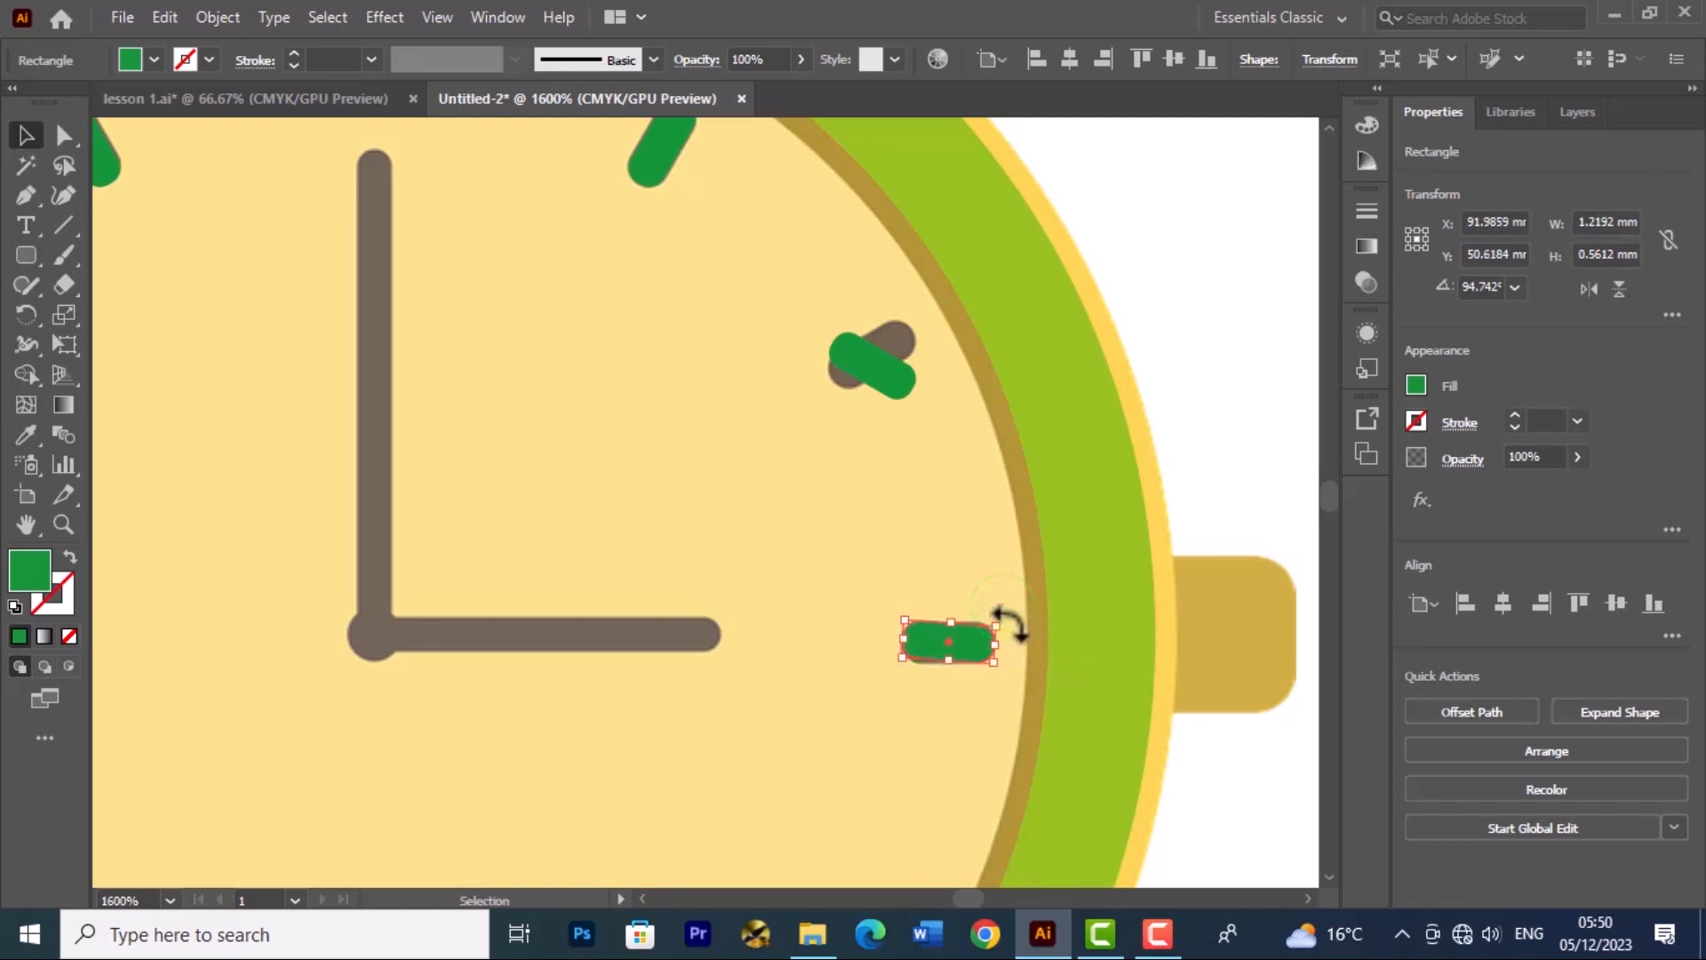
{"action": "left_click", "coordinate": [977, 590]}
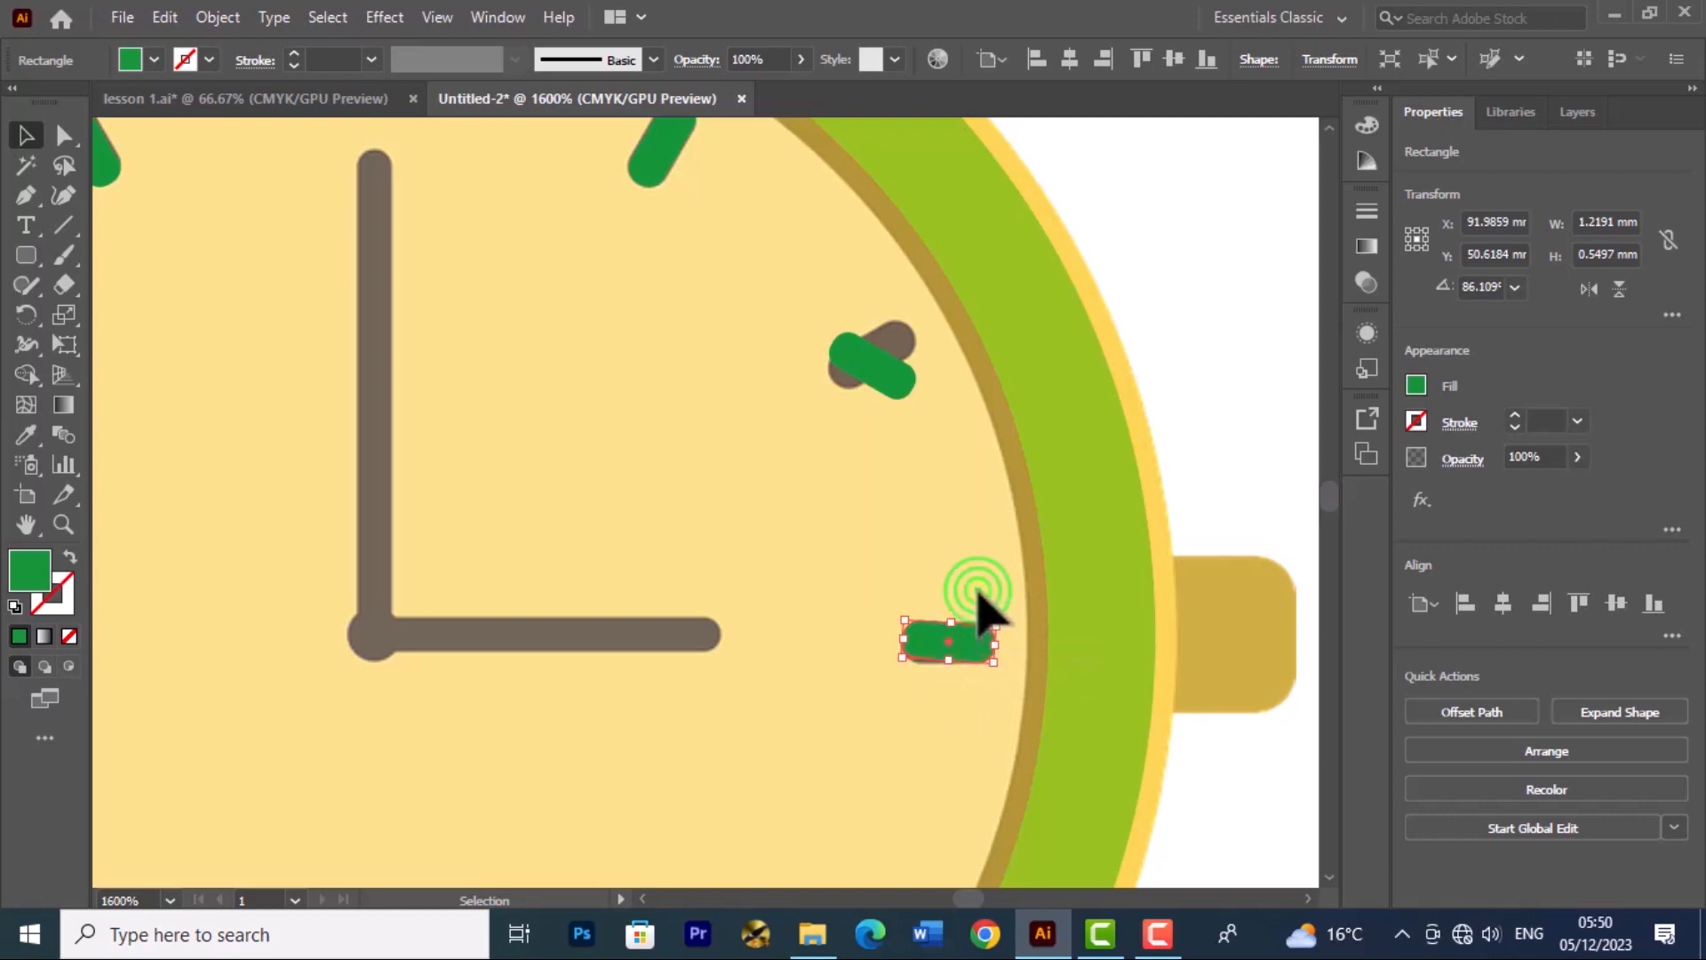
{"action": "left_click", "coordinate": [978, 647]}
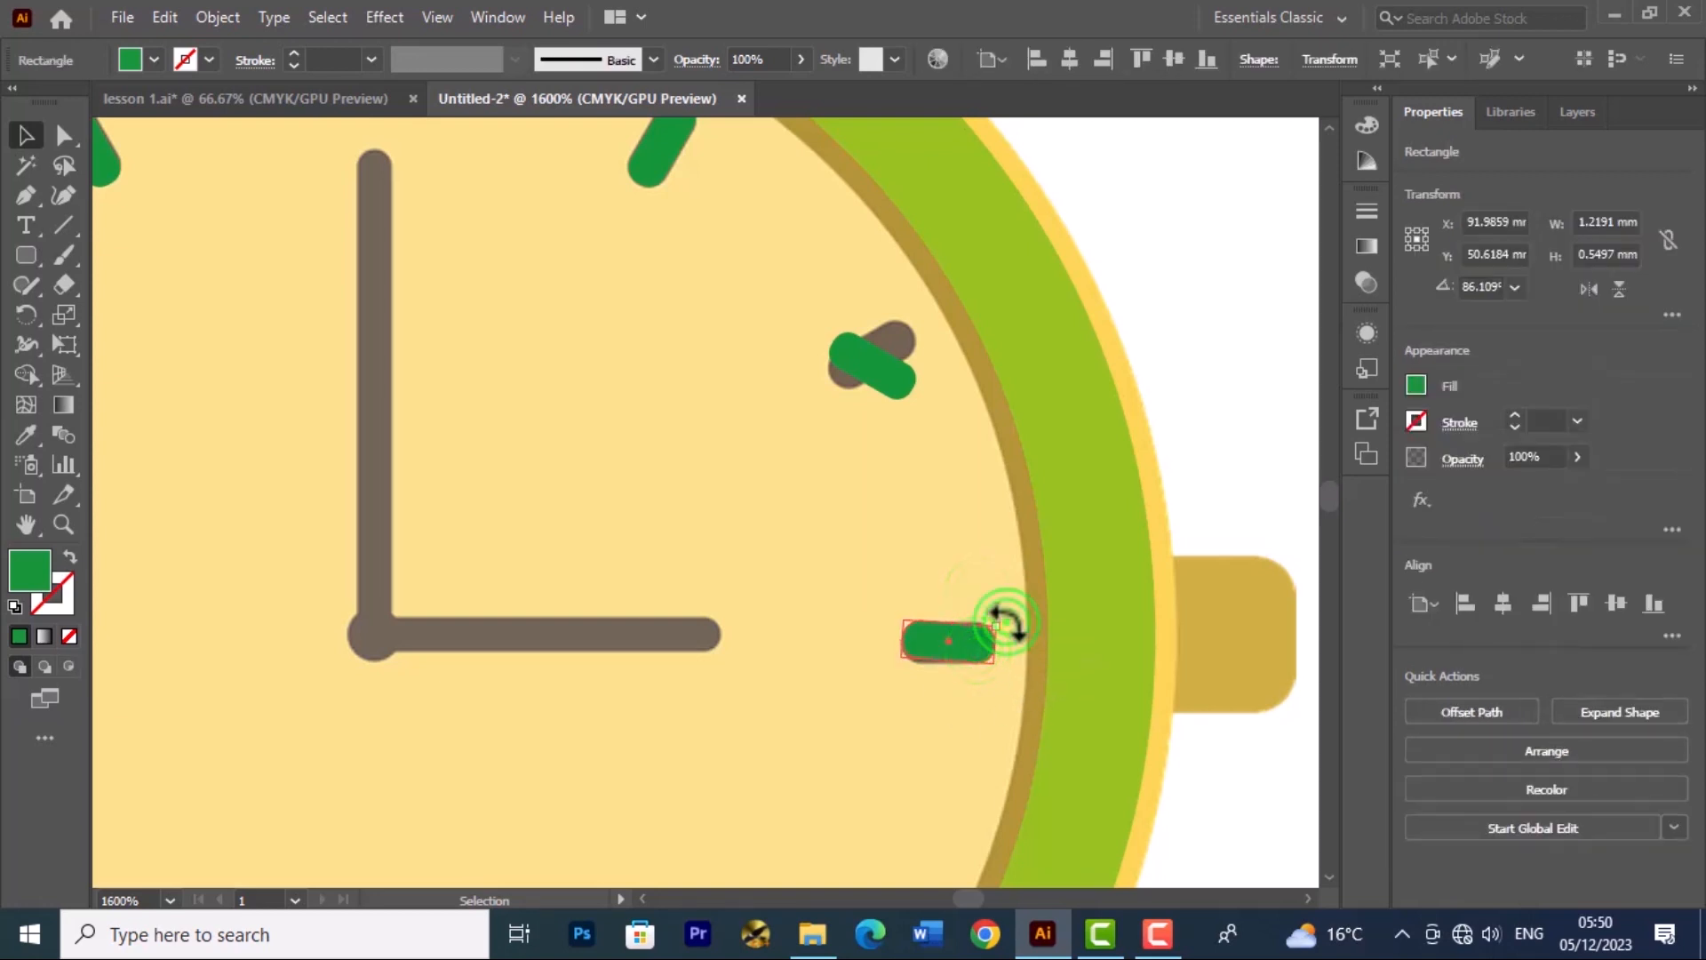
{"action": "left_click_drag", "start_coordinate": [1005, 622], "coordinate": [994, 662]}
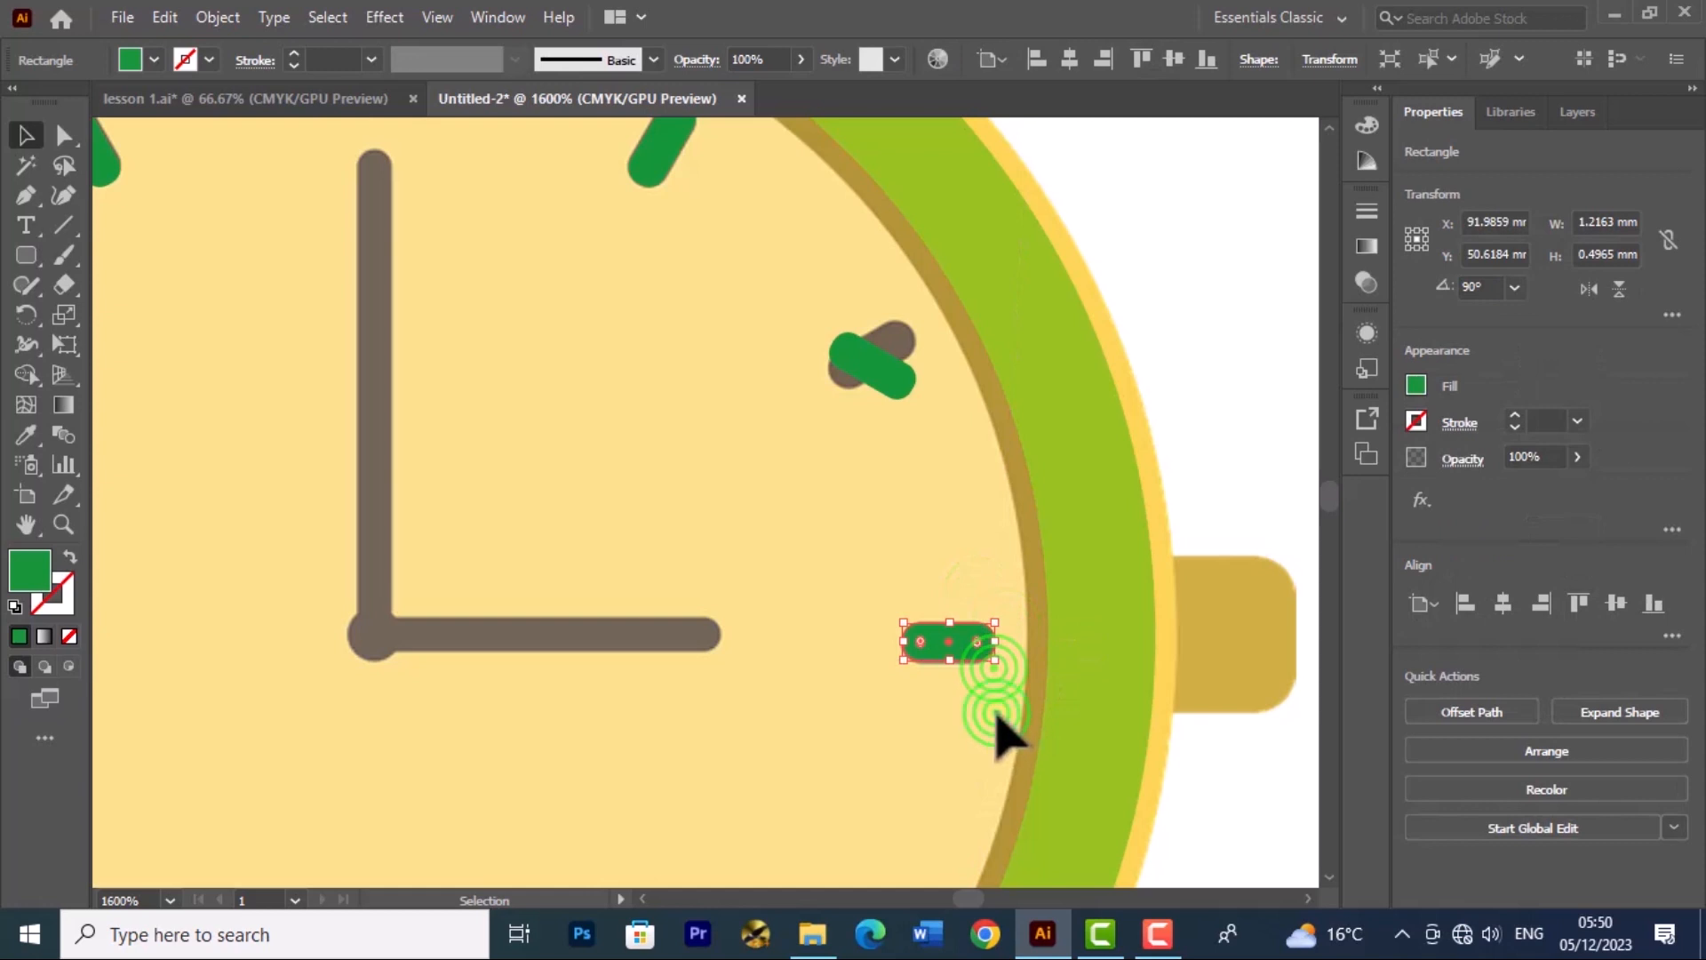
{"action": "left_click", "coordinate": [997, 720]}
Step: Rotate the green copy at 2 o'clock to match the slant of its mark and align it over the mark
{"action": "left_click", "coordinate": [876, 365]}
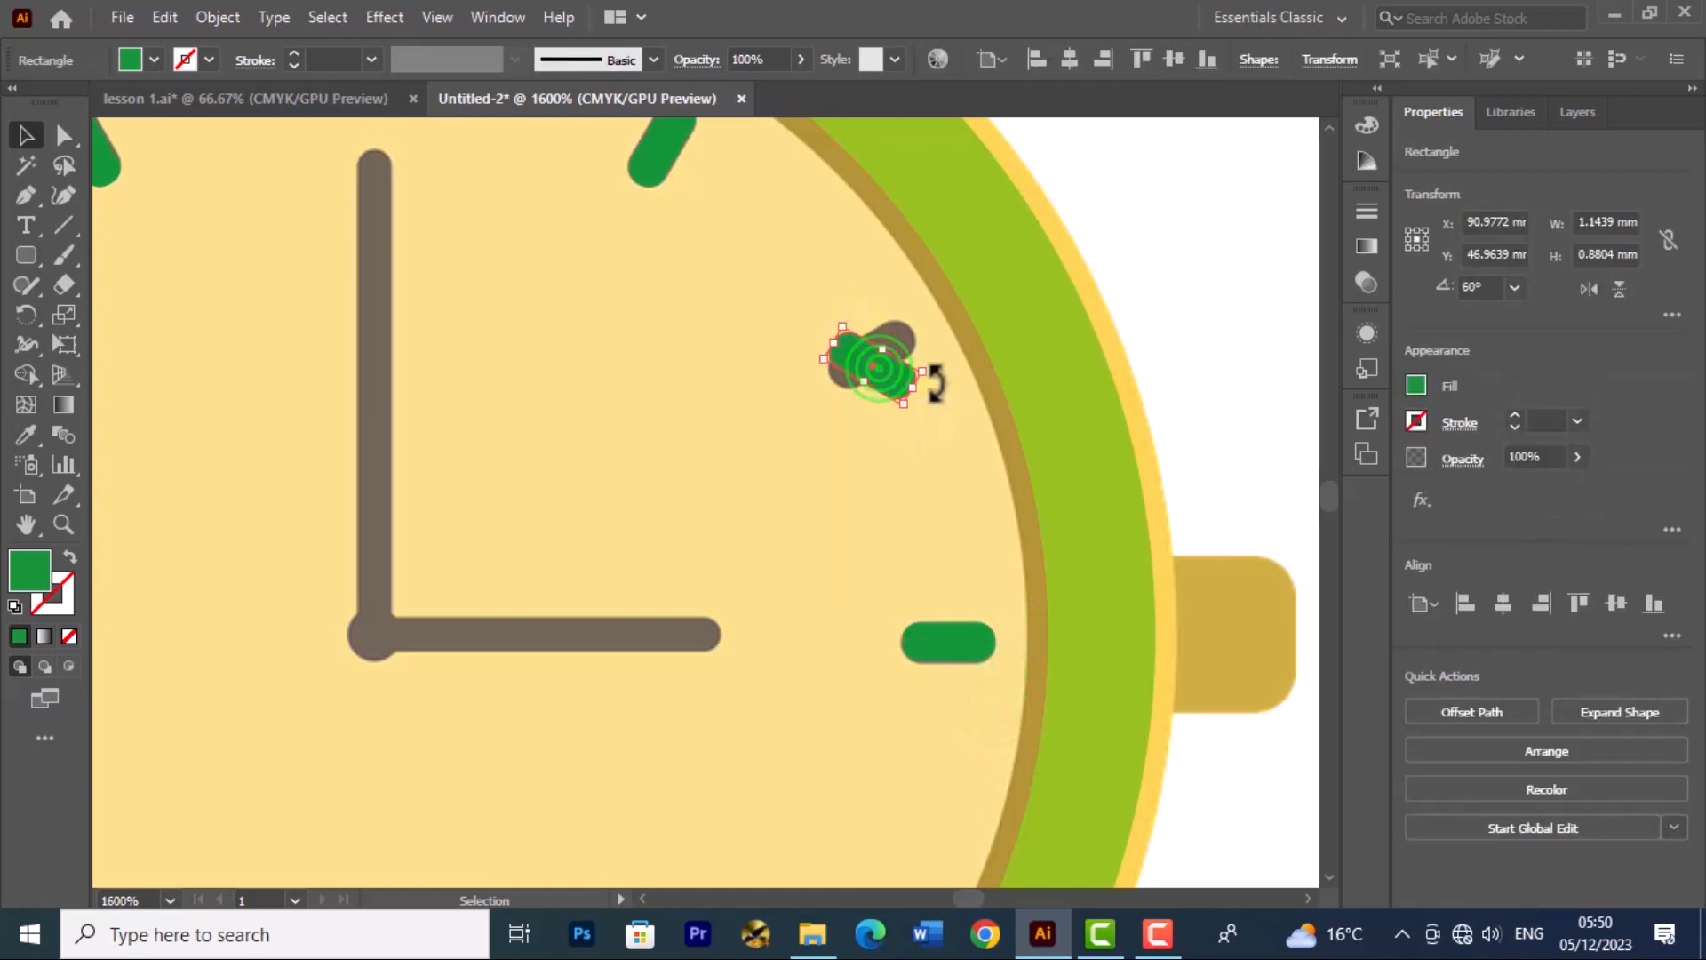
{"action": "left_click_drag", "start_coordinate": [933, 371], "coordinate": [898, 350]}
{"action": "left_click", "coordinate": [930, 369]}
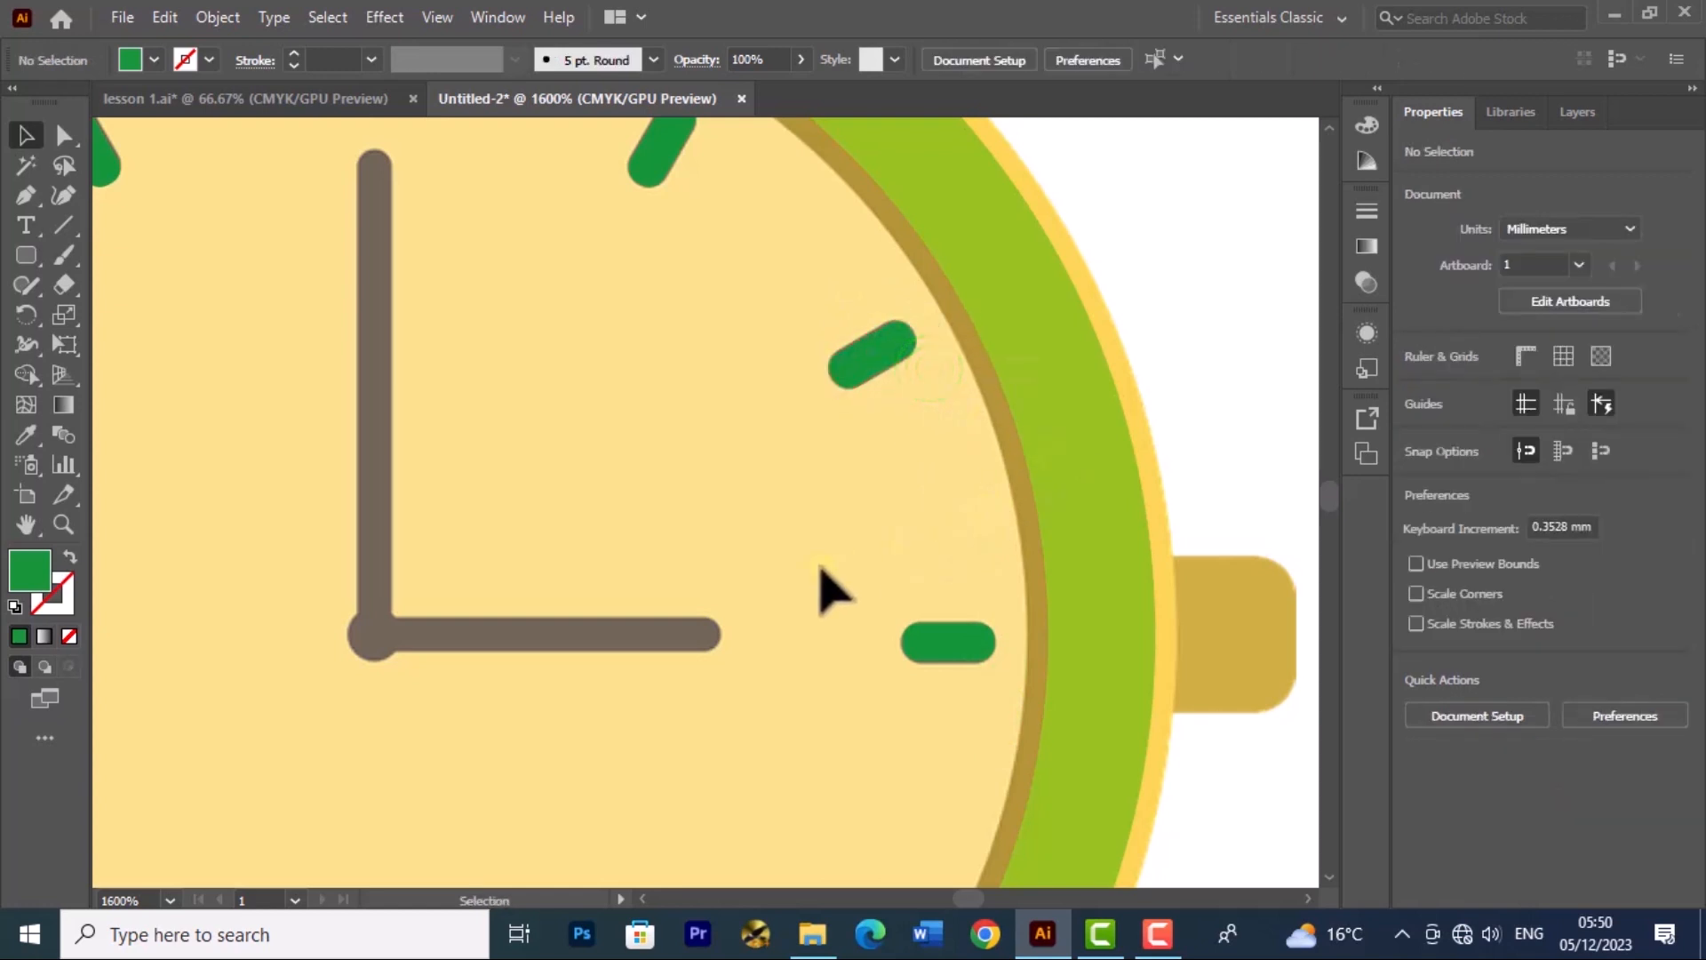
Step: Look over the hour markers on the whole watch, the other reference icons and the lower strap
{"action": "scroll", "coordinate": [729, 462], "scroll_direction": "down", "scroll_amount": 4}
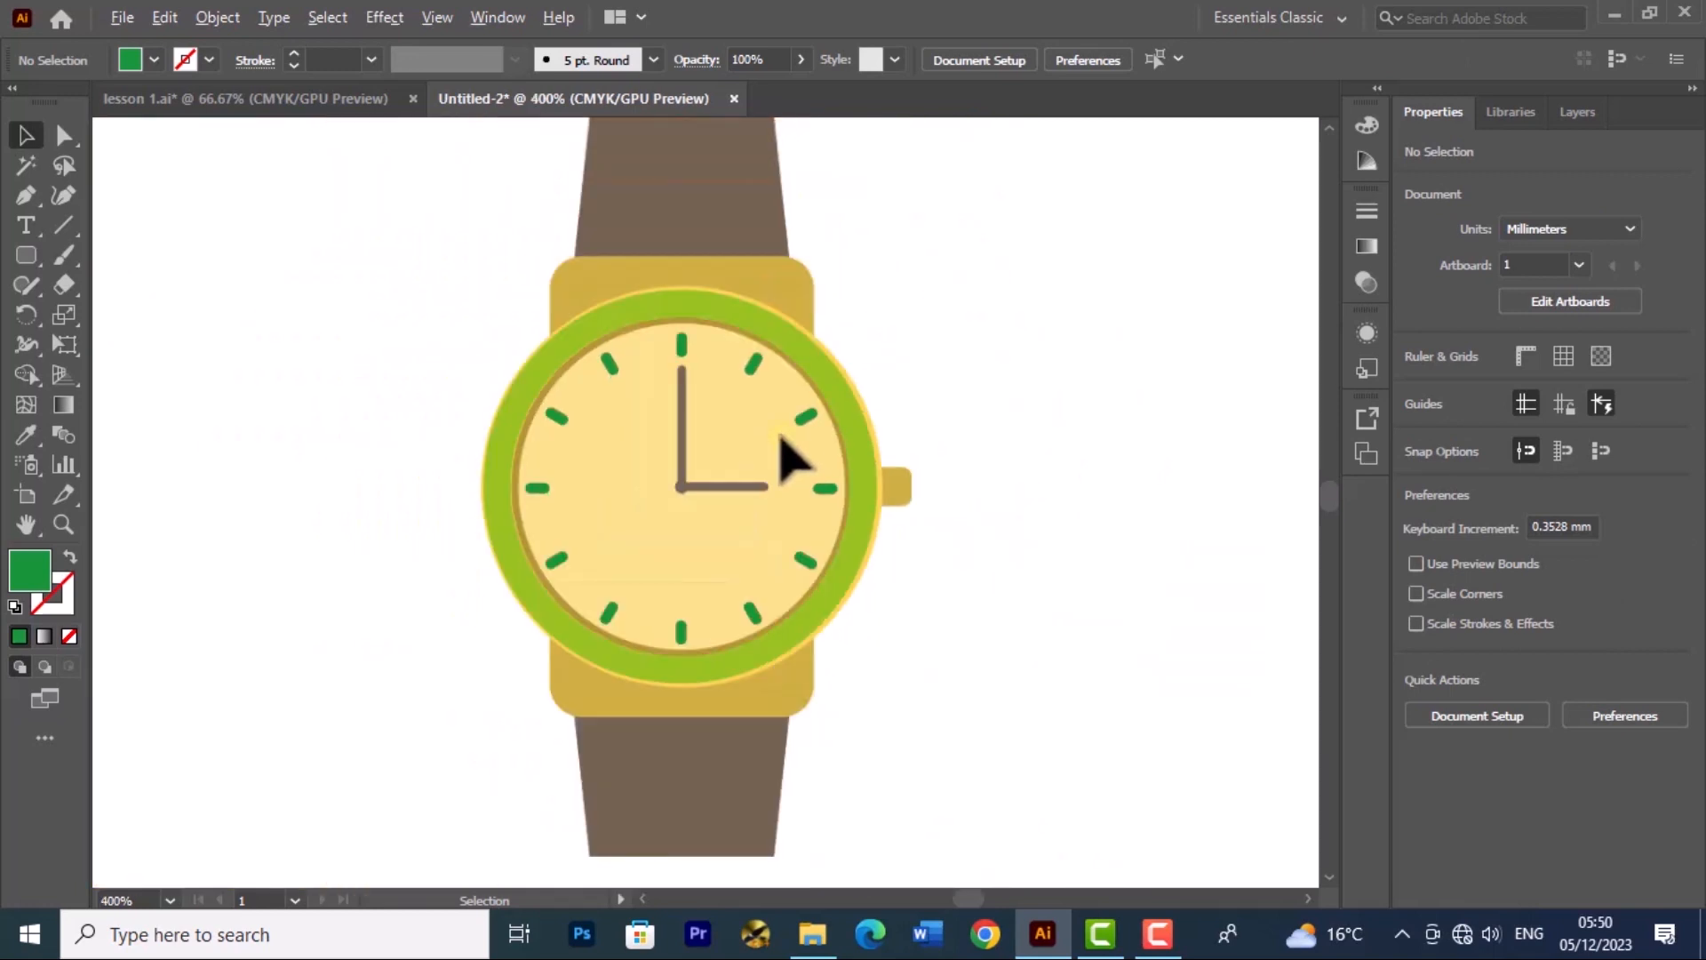
{"action": "scroll", "coordinate": [795, 434], "scroll_direction": "down", "scroll_amount": 5}
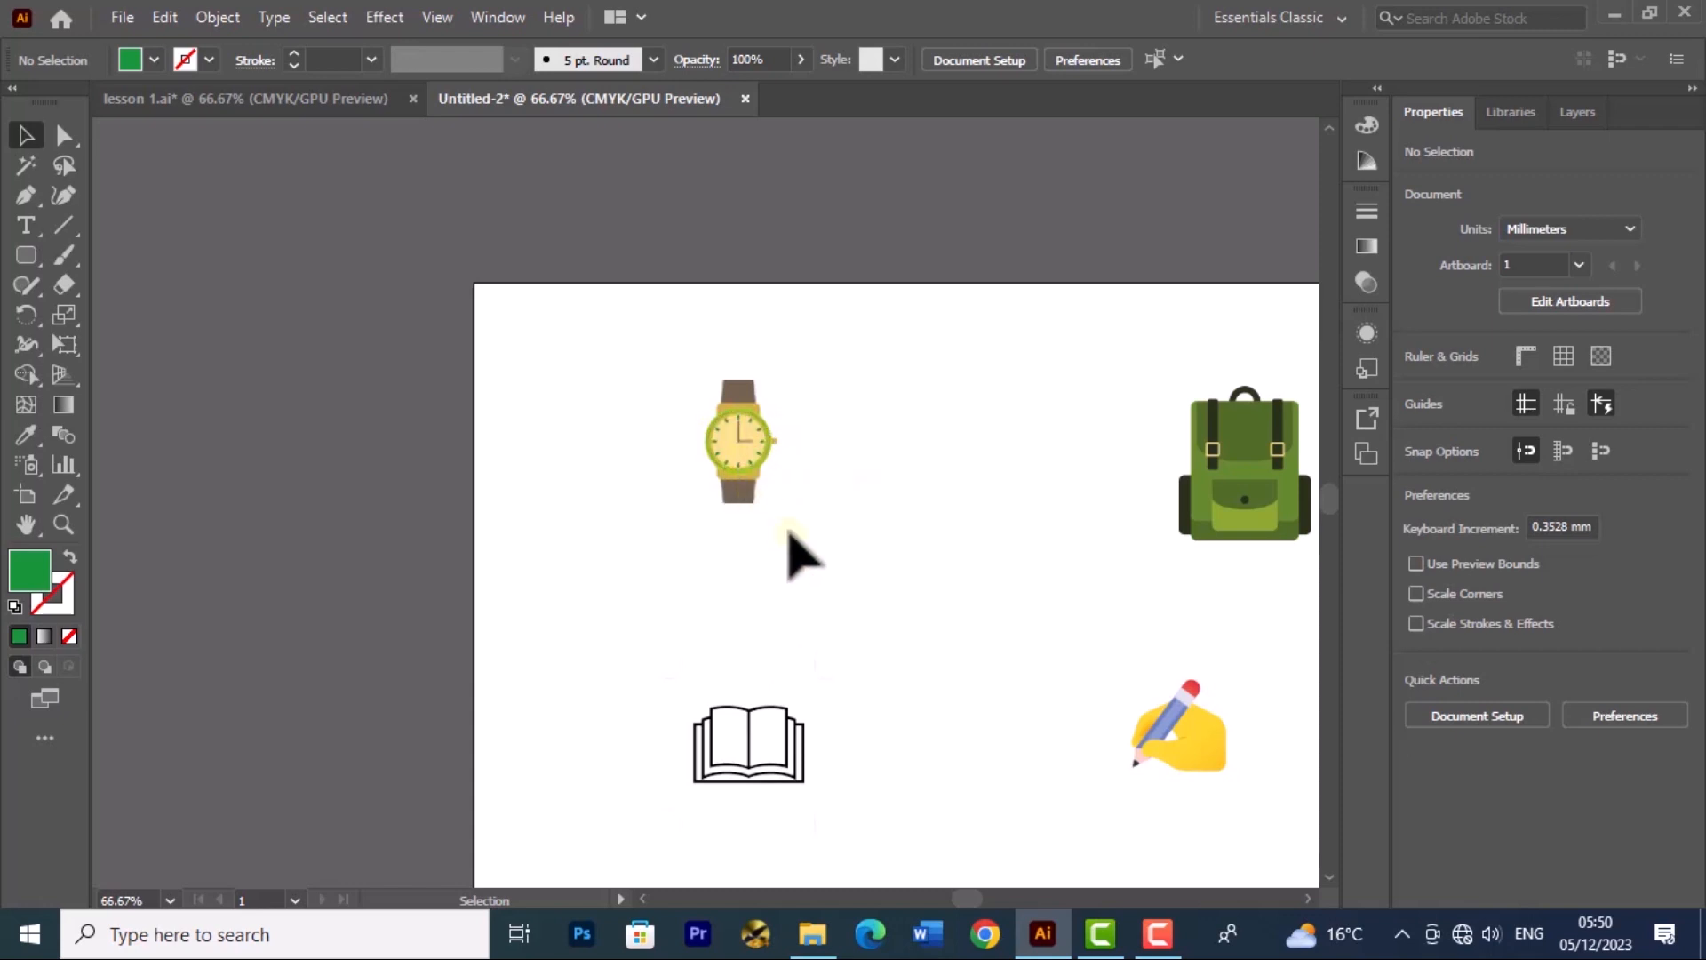
{"action": "scroll", "coordinate": [791, 532], "scroll_direction": "up", "scroll_amount": 8, "text": "alt"}
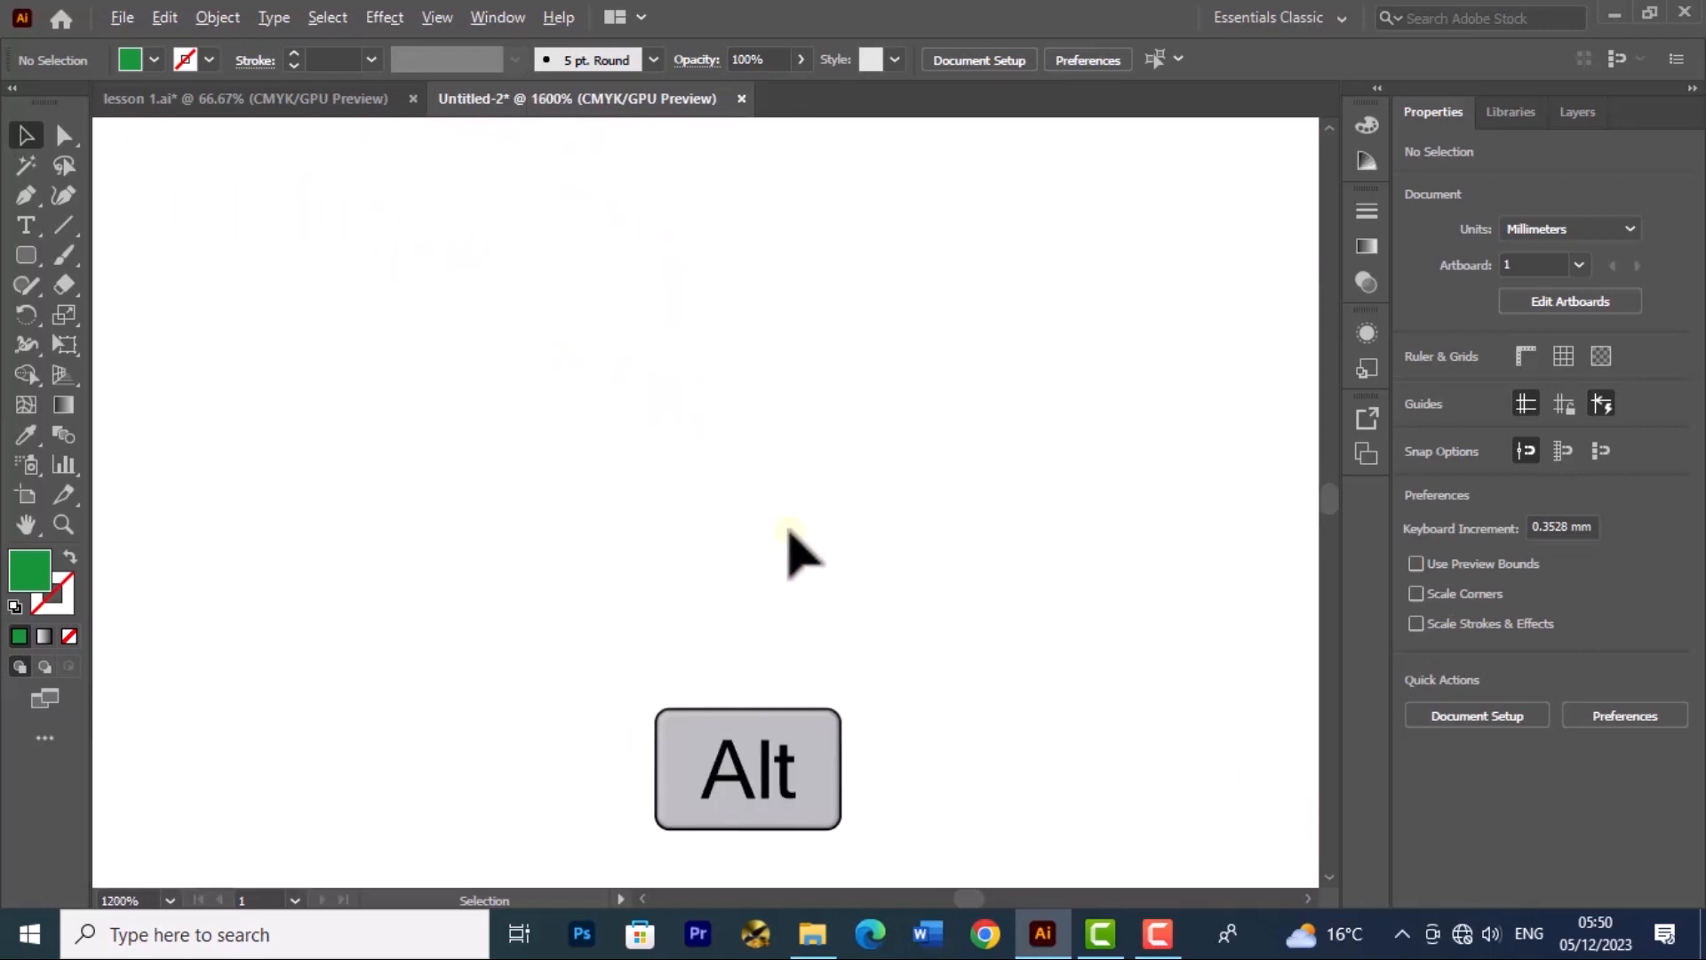
{"action": "key", "text": "space"}
{"action": "left_click_drag", "start_coordinate": [617, 388], "coordinate": [855, 595]}
{"action": "left_click_drag", "start_coordinate": [637, 254], "coordinate": [766, 439]}
{"action": "key", "text": "space"}
{"action": "left_click_drag", "start_coordinate": [483, 317], "coordinate": [986, 708]}
{"action": "left_click_drag", "start_coordinate": [435, 304], "coordinate": [1024, 735]}
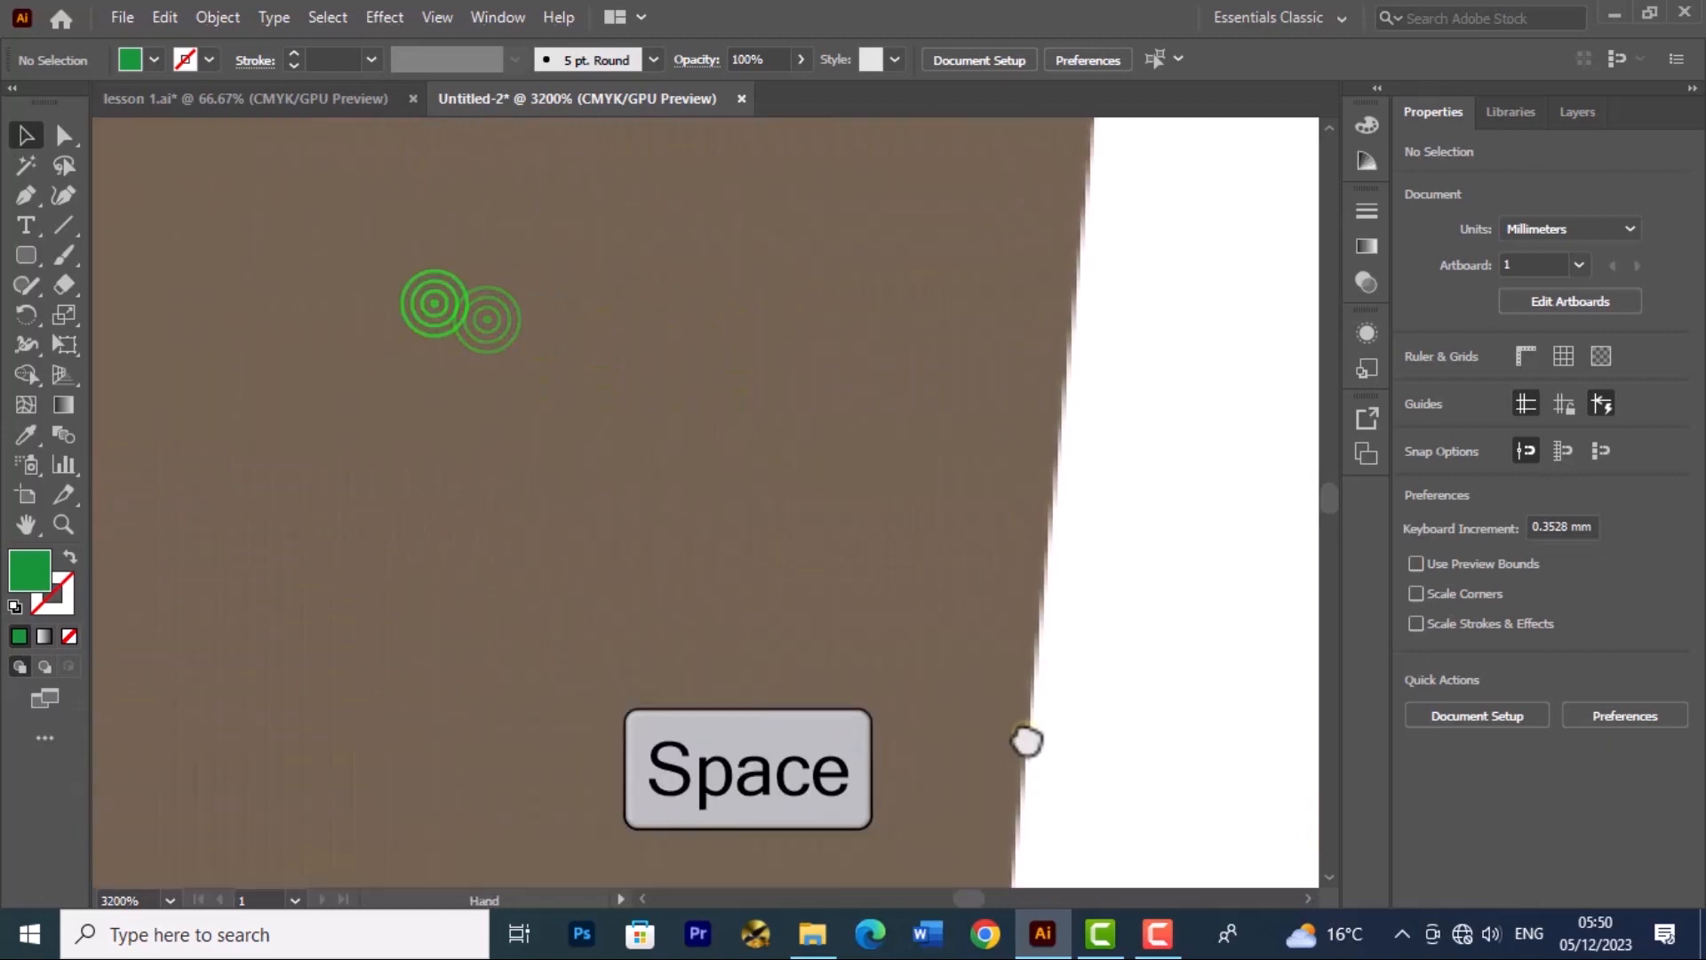
{"action": "left_click_drag", "start_coordinate": [541, 344], "coordinate": [736, 613]}
{"action": "scroll", "coordinate": [736, 591], "scroll_direction": "down", "scroll_amount": 4}
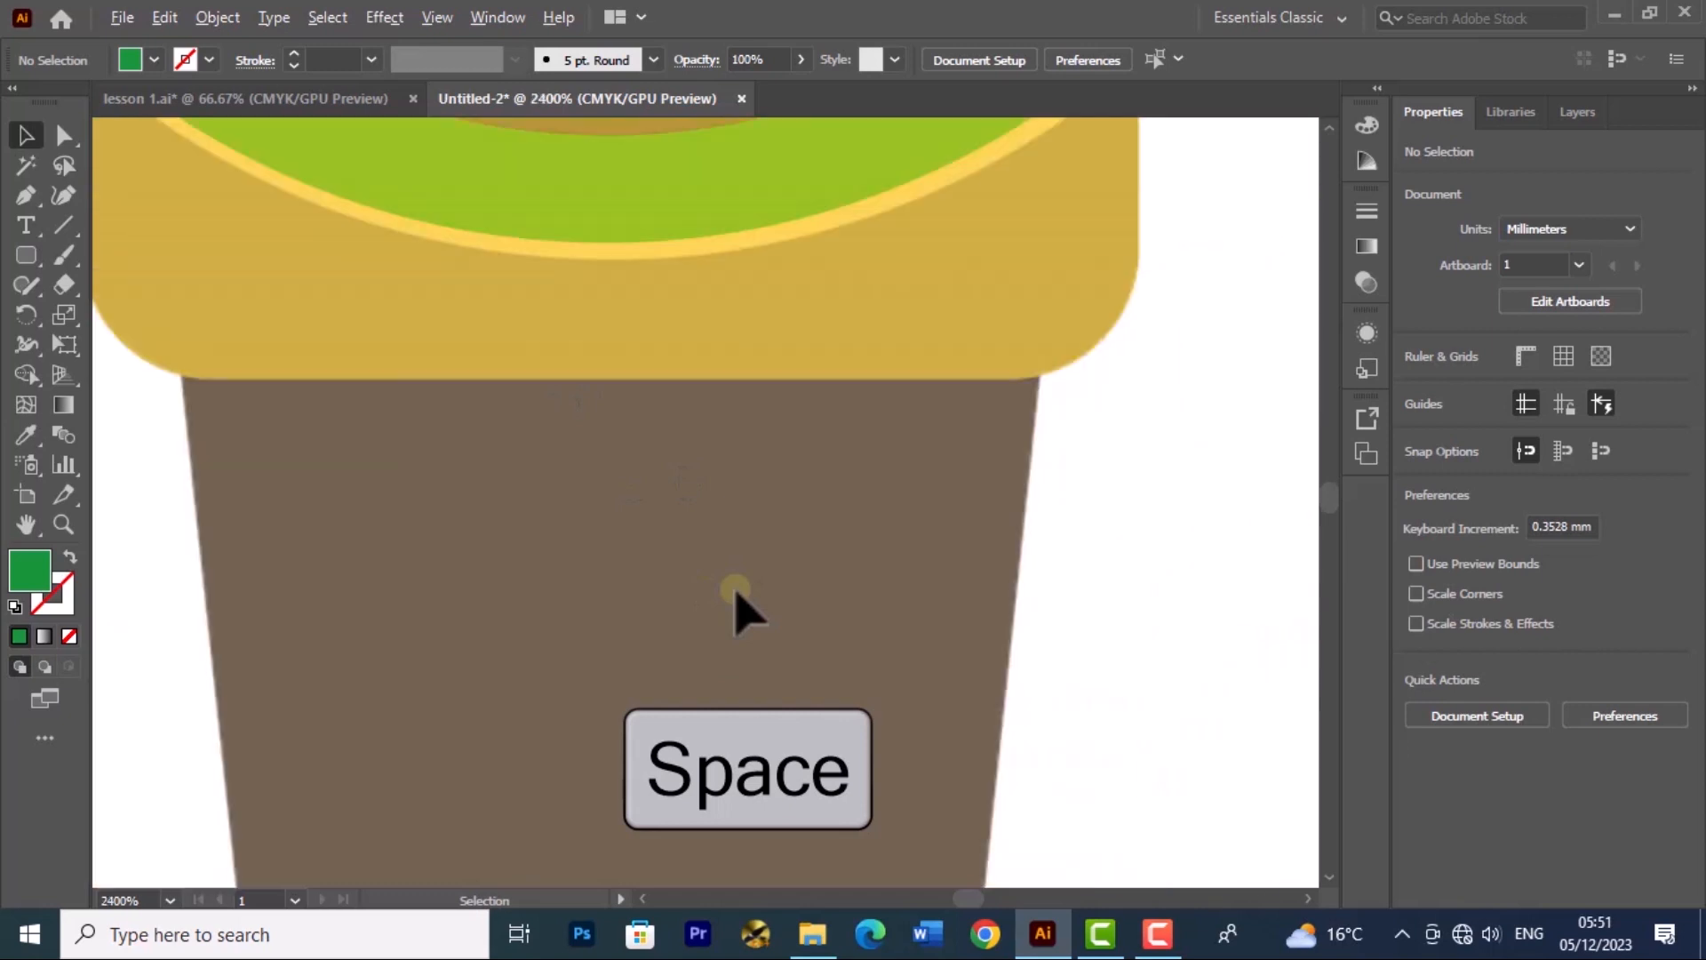
{"action": "key", "text": "space"}
{"action": "left_click_drag", "start_coordinate": [770, 450], "coordinate": [770, 570]}
{"action": "scroll", "coordinate": [768, 556], "scroll_direction": "up", "scroll_amount": 5}
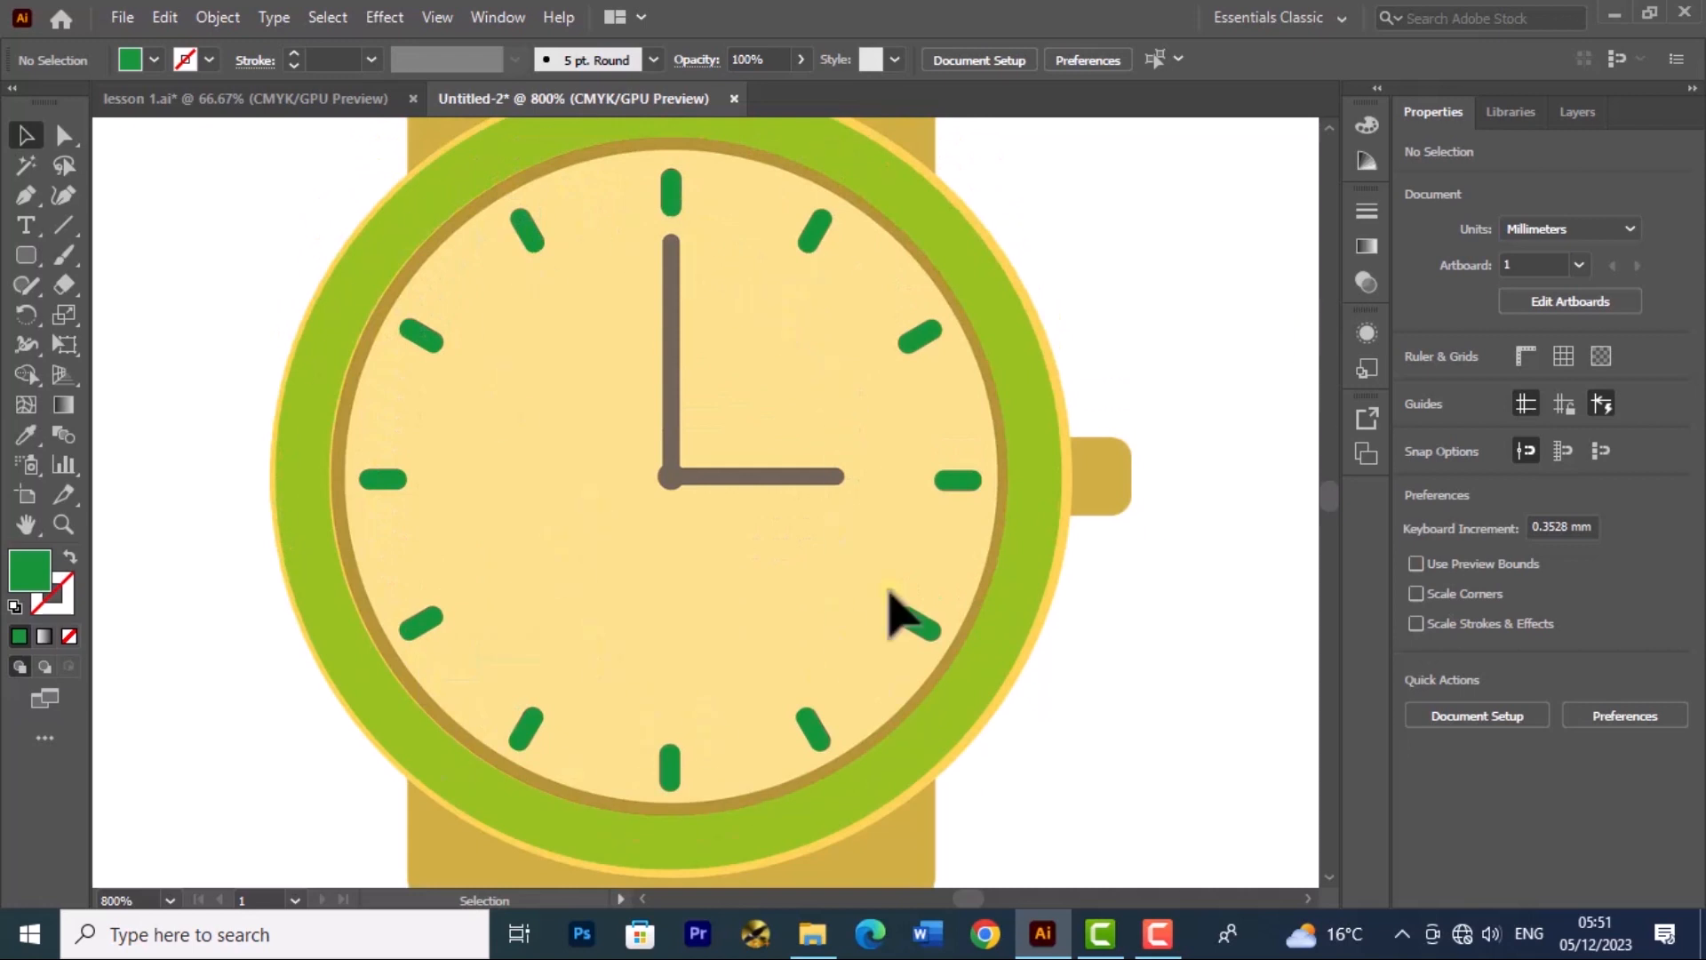
Step: Draw a green rounded rectangle about 0.5 mm wide over the watch's vertical hand, from its tip to the dial centre
{"action": "left_click", "coordinate": [25, 253]}
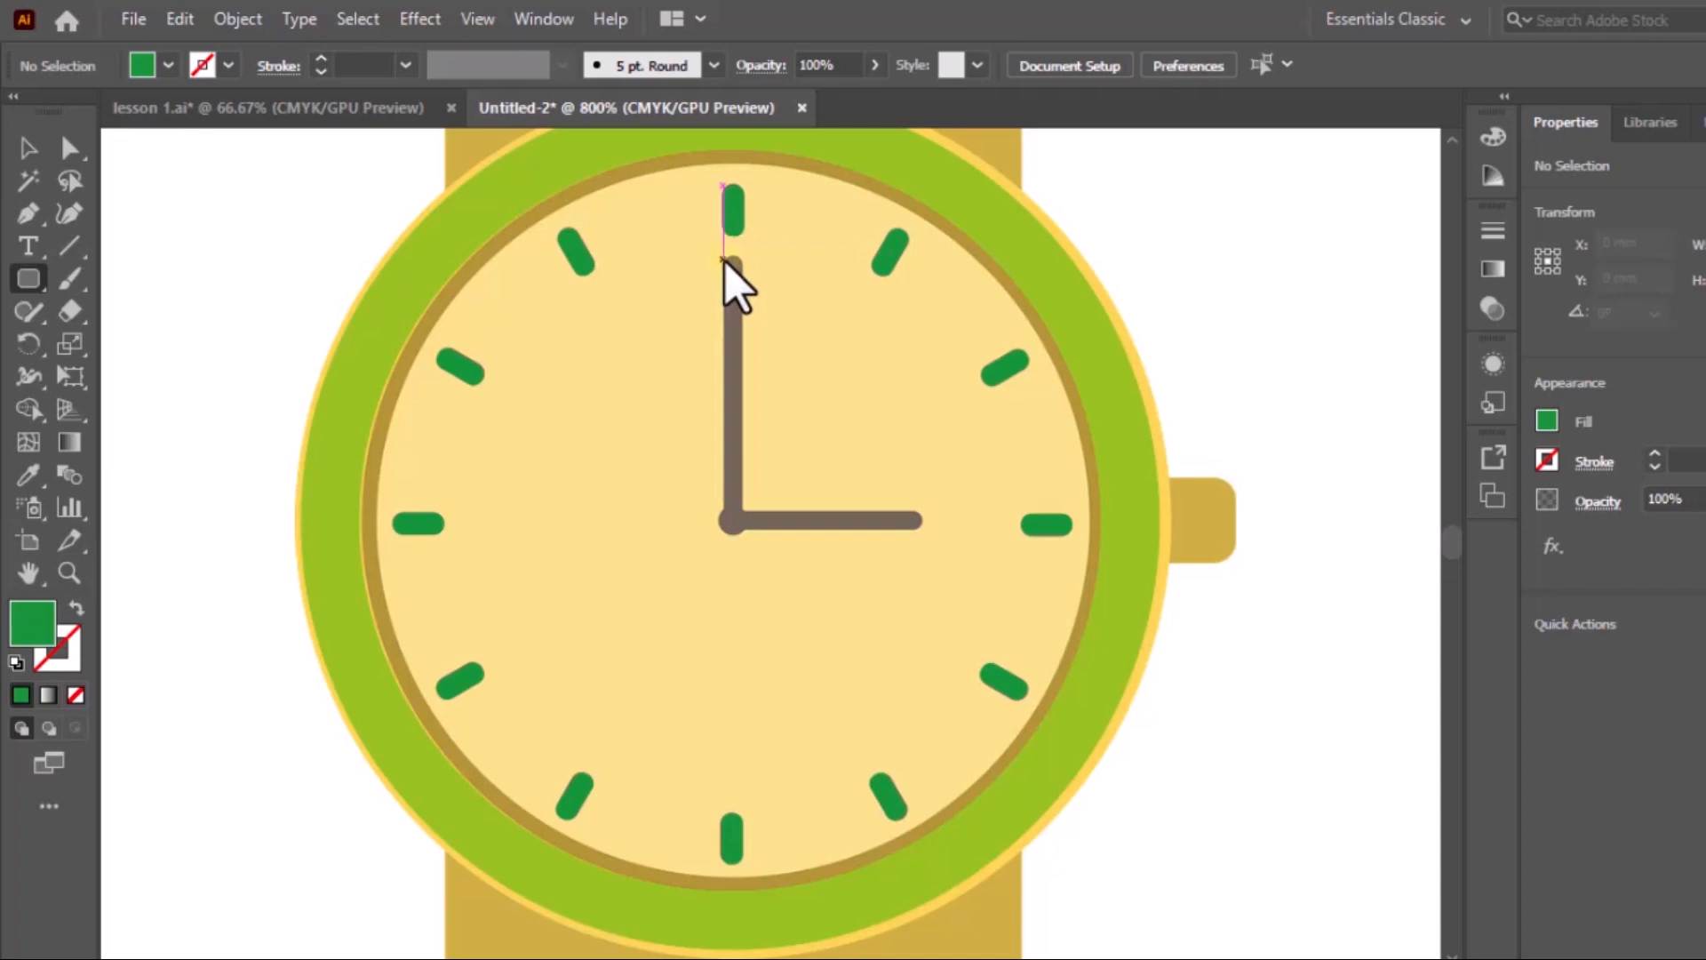
{"action": "left_click_drag", "start_coordinate": [727, 260], "coordinate": [735, 426]}
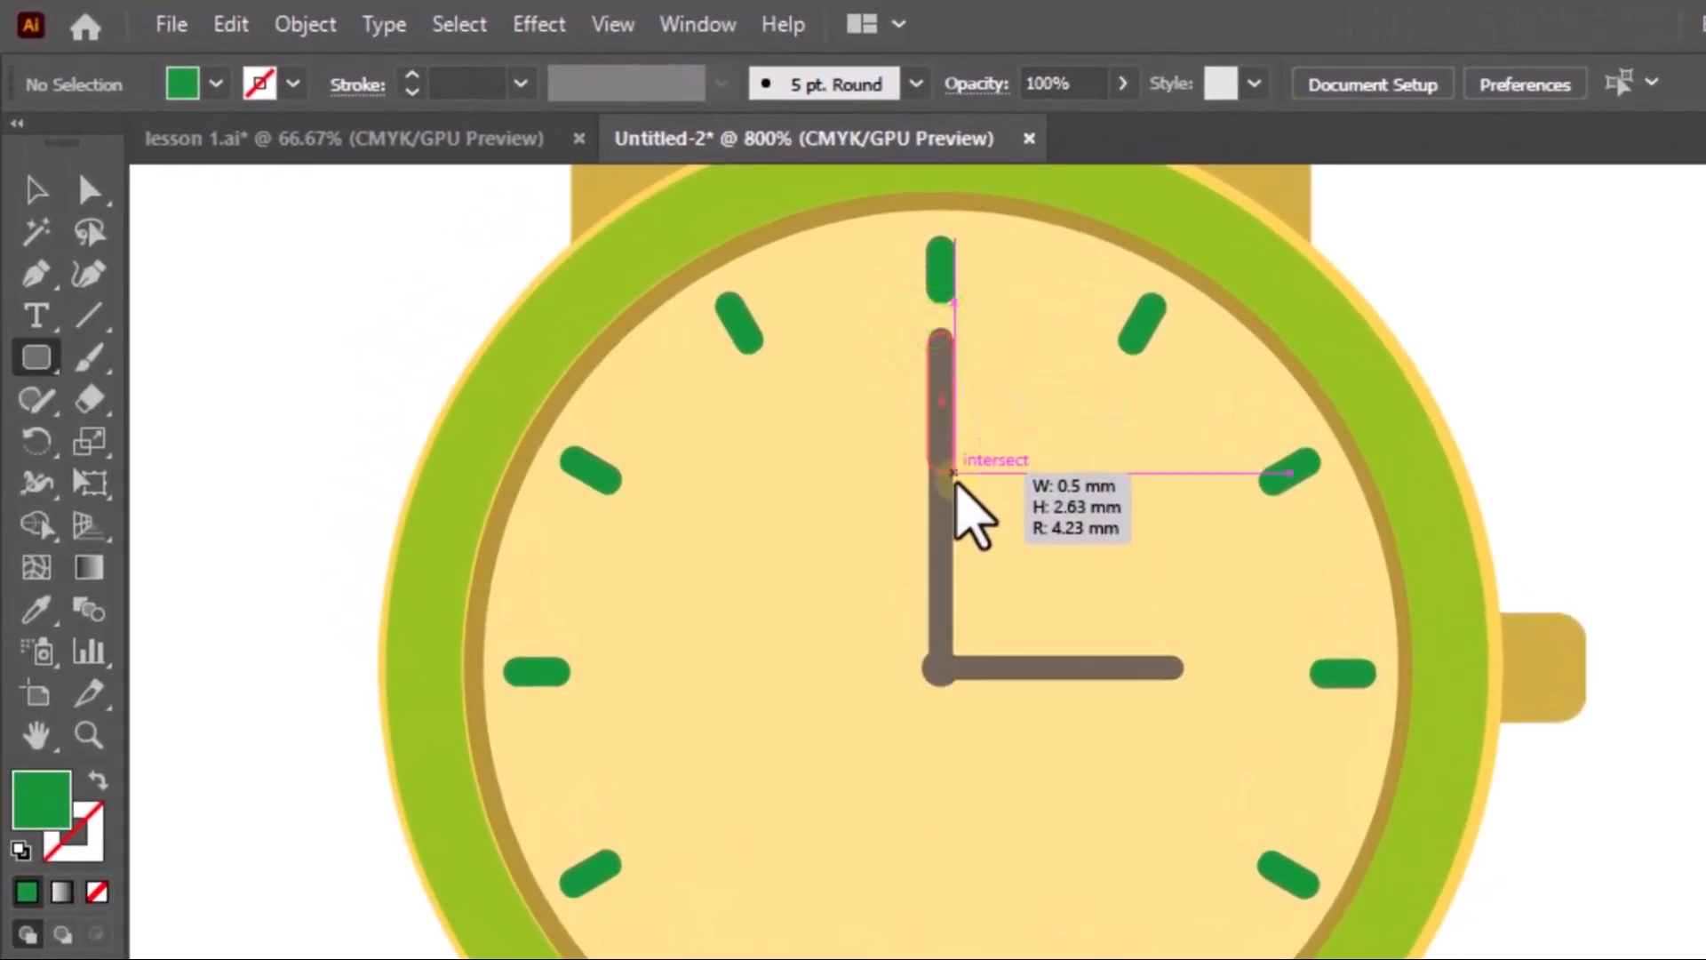
{"action": "left_click_drag", "start_coordinate": [945, 548], "coordinate": [951, 686]}
{"action": "left_click_drag", "start_coordinate": [949, 677], "coordinate": [946, 679]}
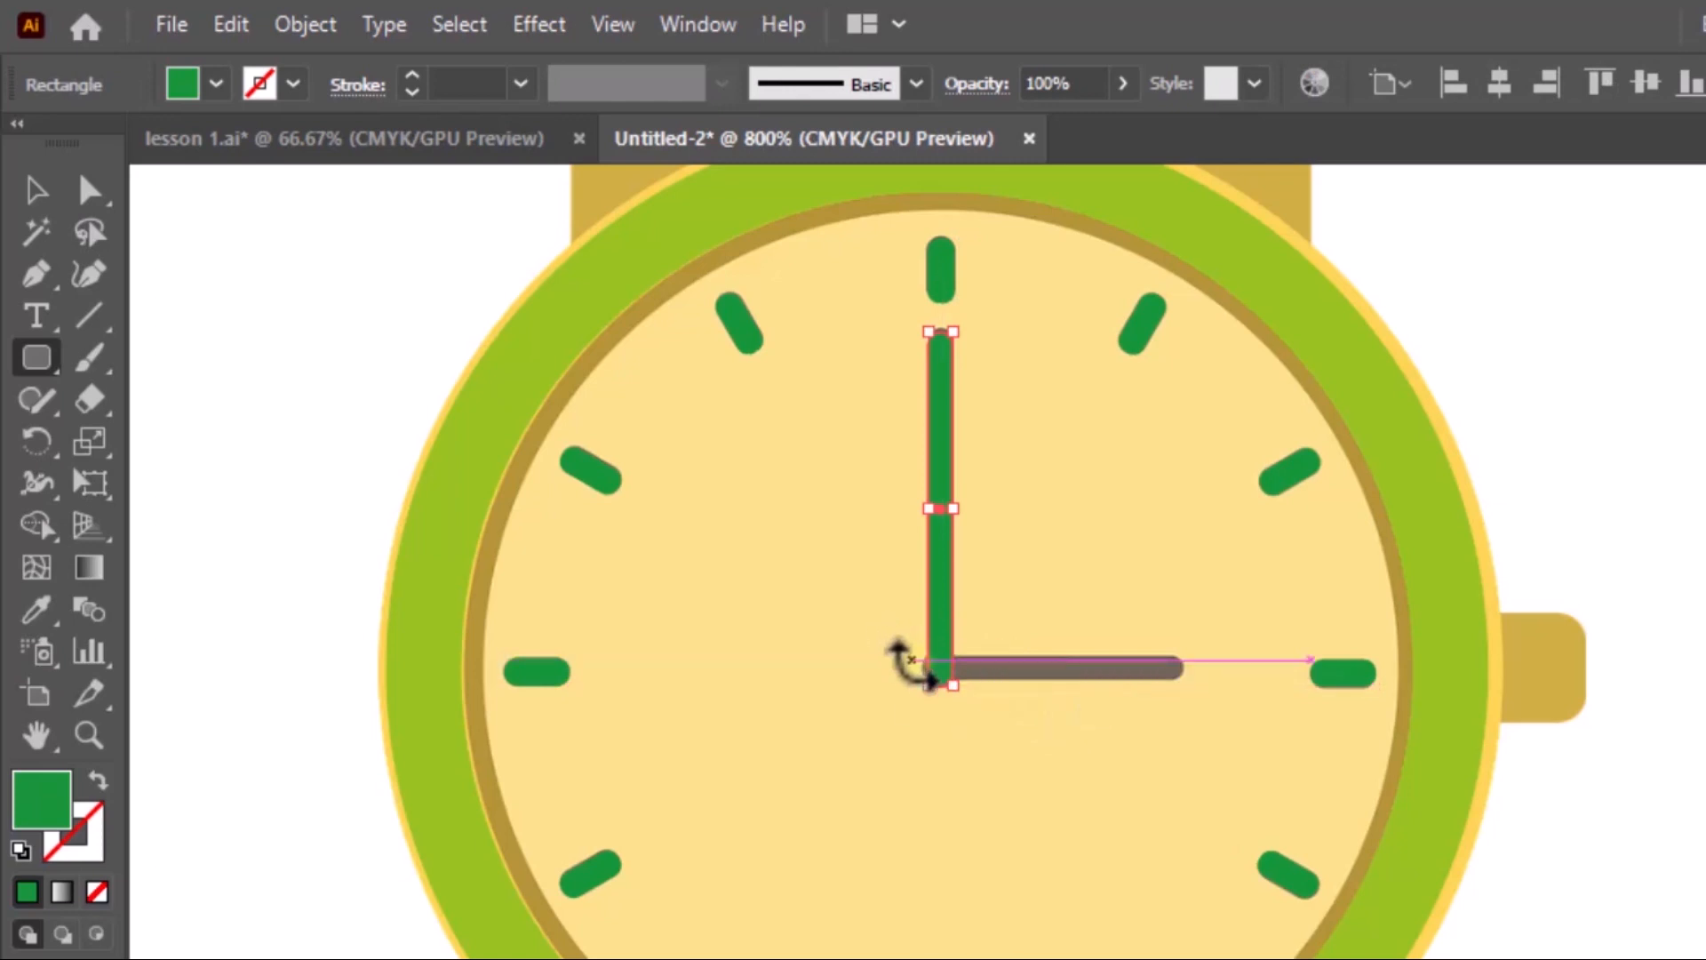
Step: Draw a green rounded rectangle over the watch's horizontal hand and shift it so its inner end sits on the dial centre
{"action": "left_click_drag", "start_coordinate": [903, 658], "coordinate": [1180, 673]}
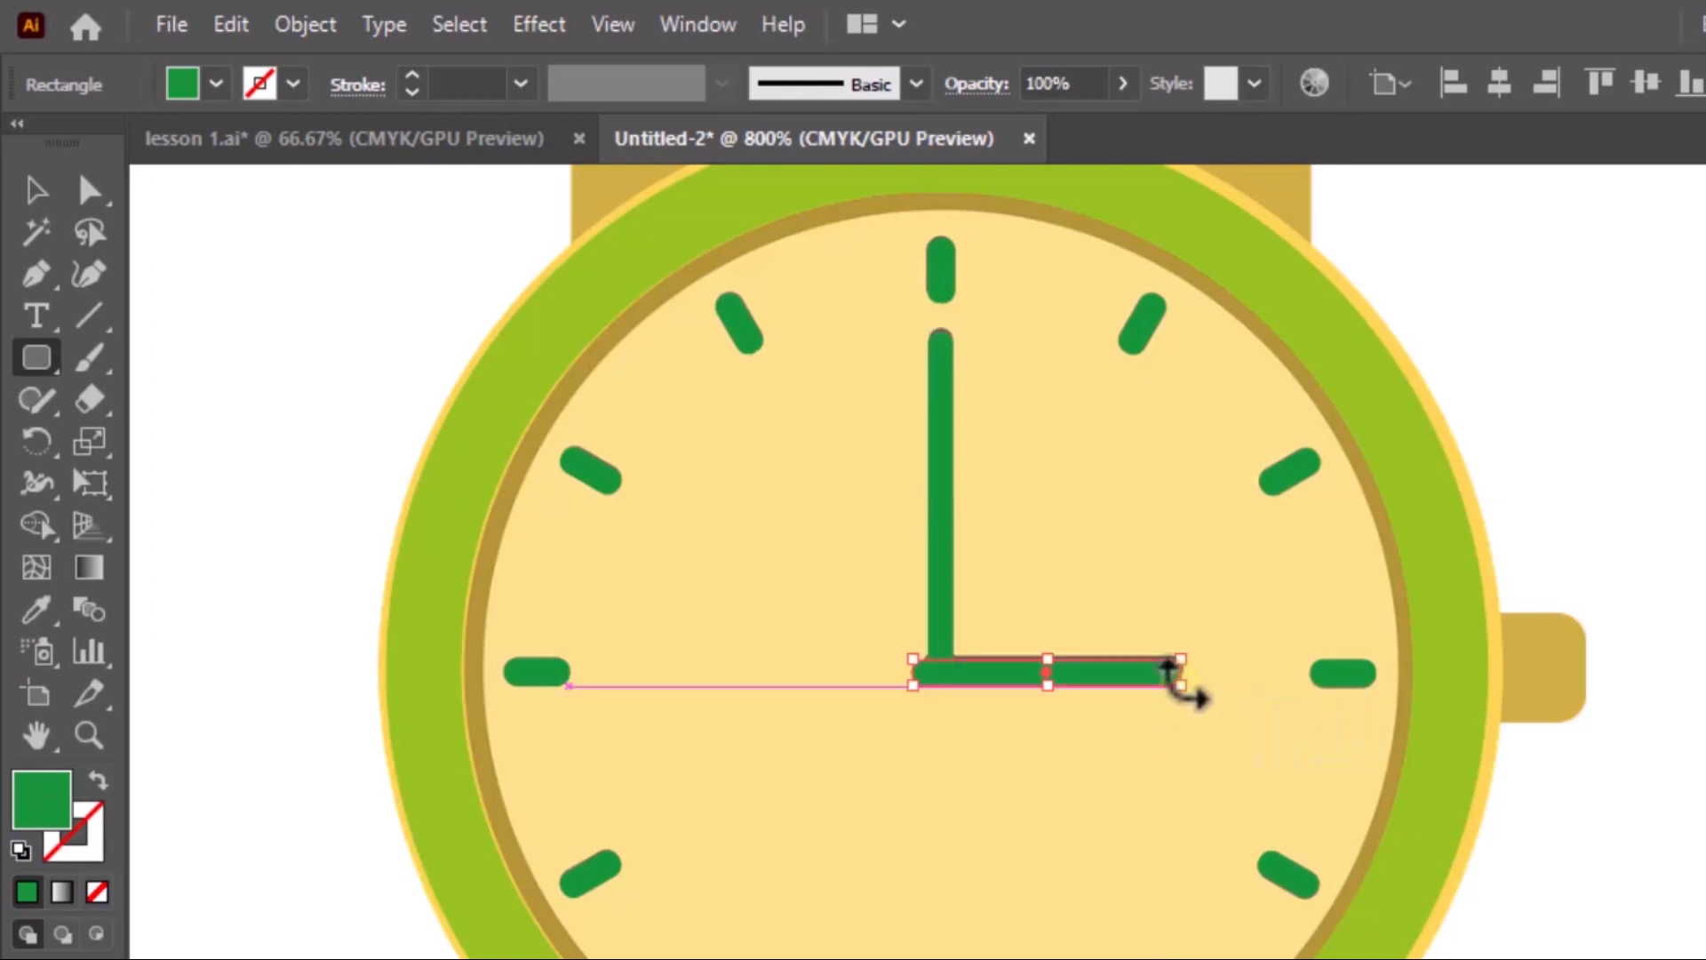
{"action": "left_click", "coordinate": [36, 191]}
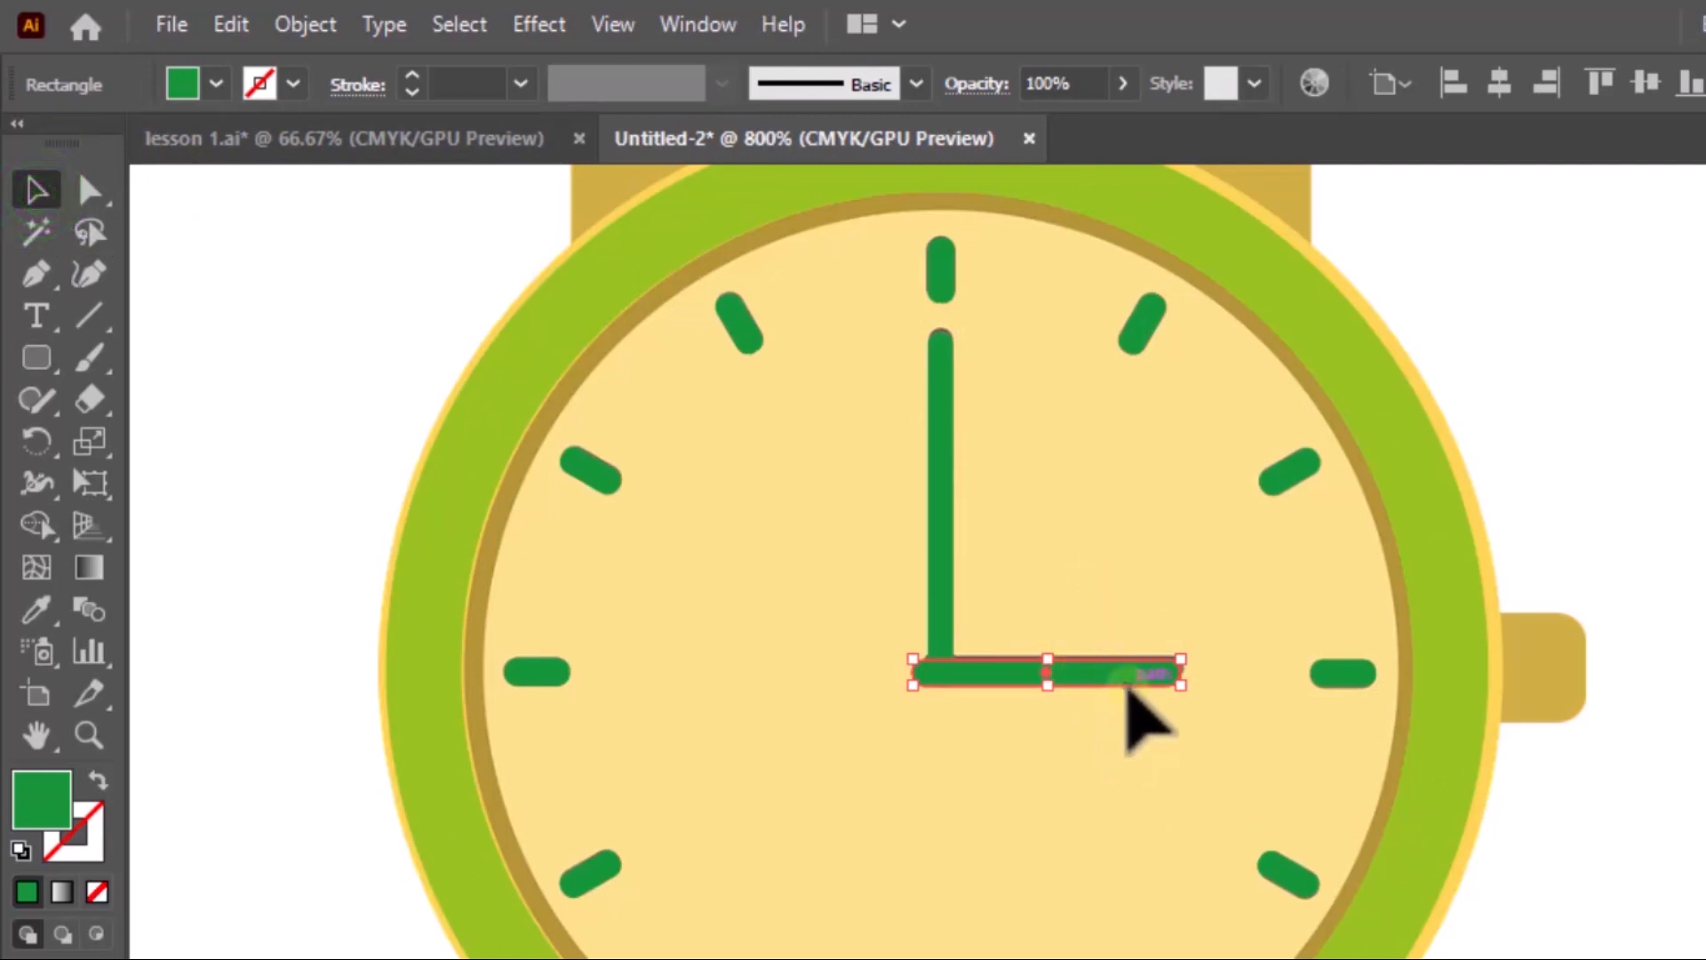
{"action": "left_click_drag", "start_coordinate": [1097, 677], "coordinate": [1093, 673]}
{"action": "left_click", "coordinate": [1116, 711]}
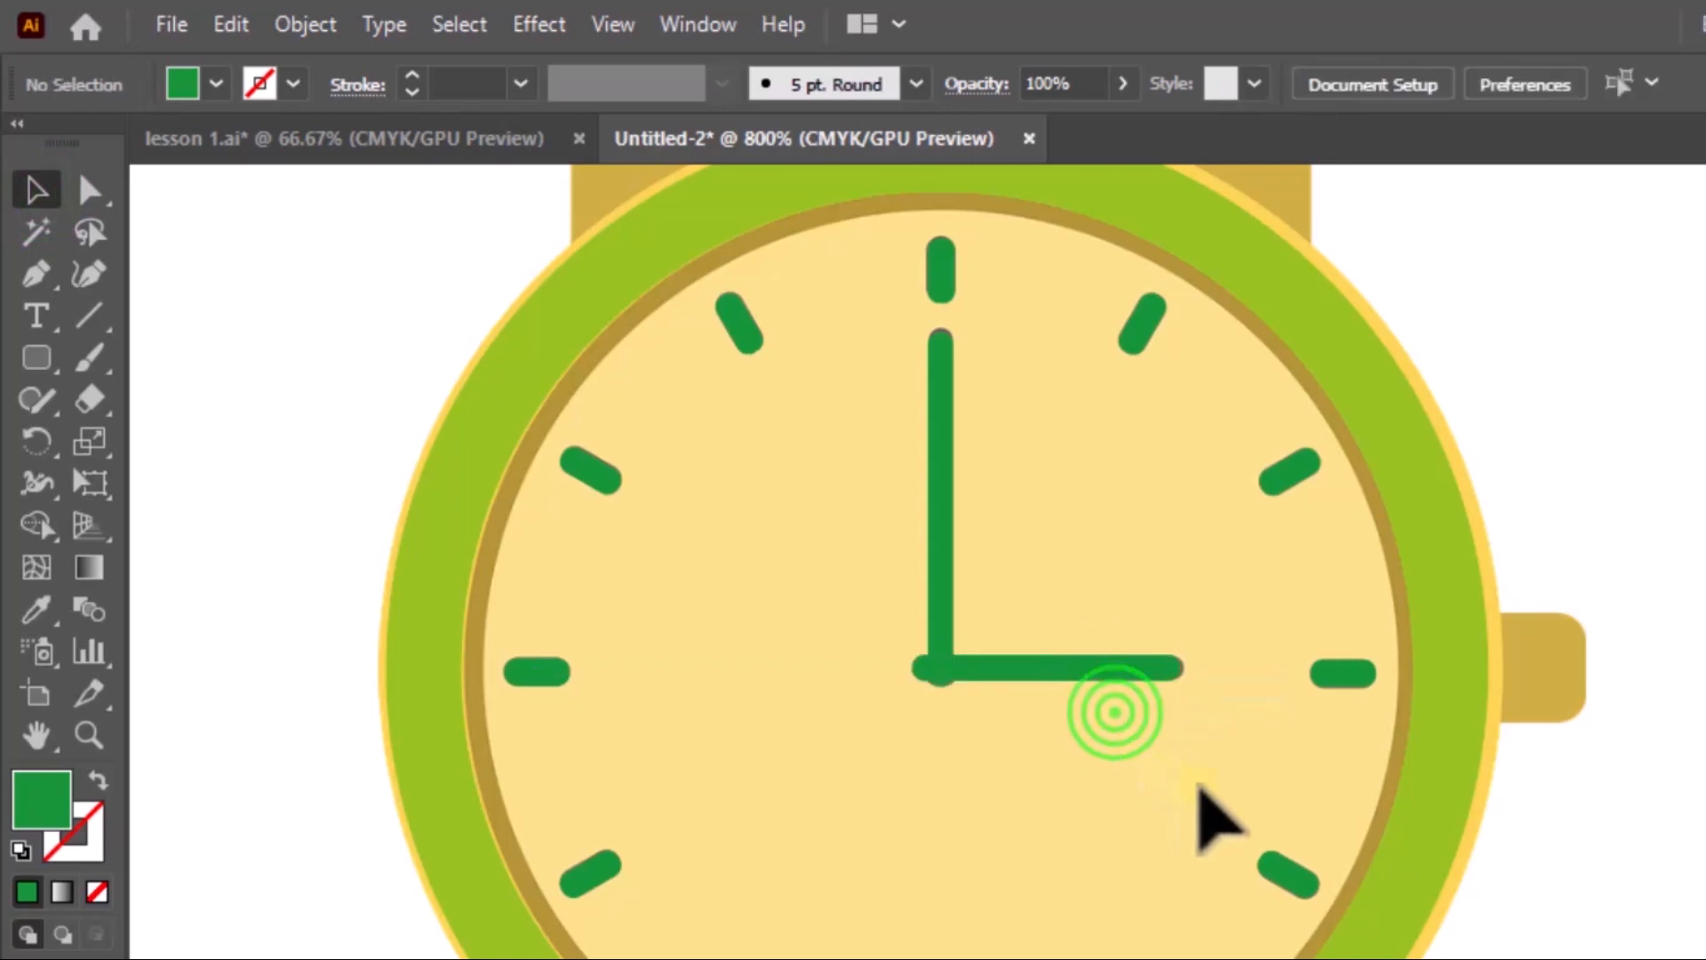
{"action": "left_click", "coordinate": [1103, 674]}
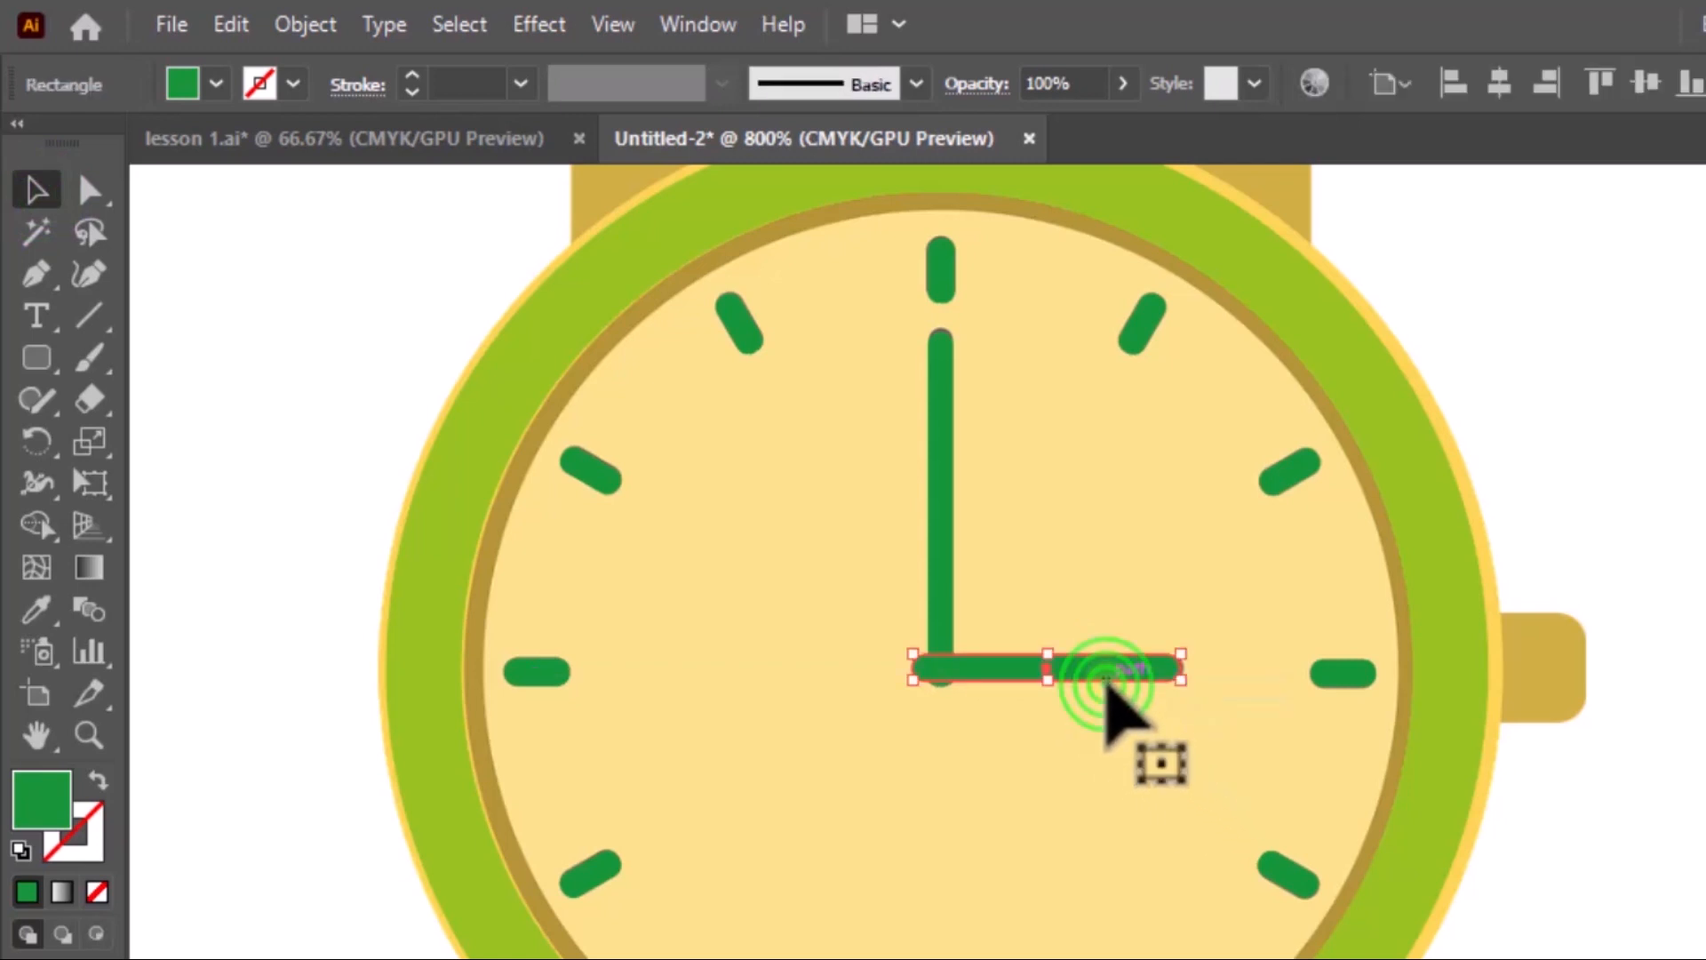
{"action": "left_click_drag", "start_coordinate": [1105, 680], "coordinate": [1120, 680]}
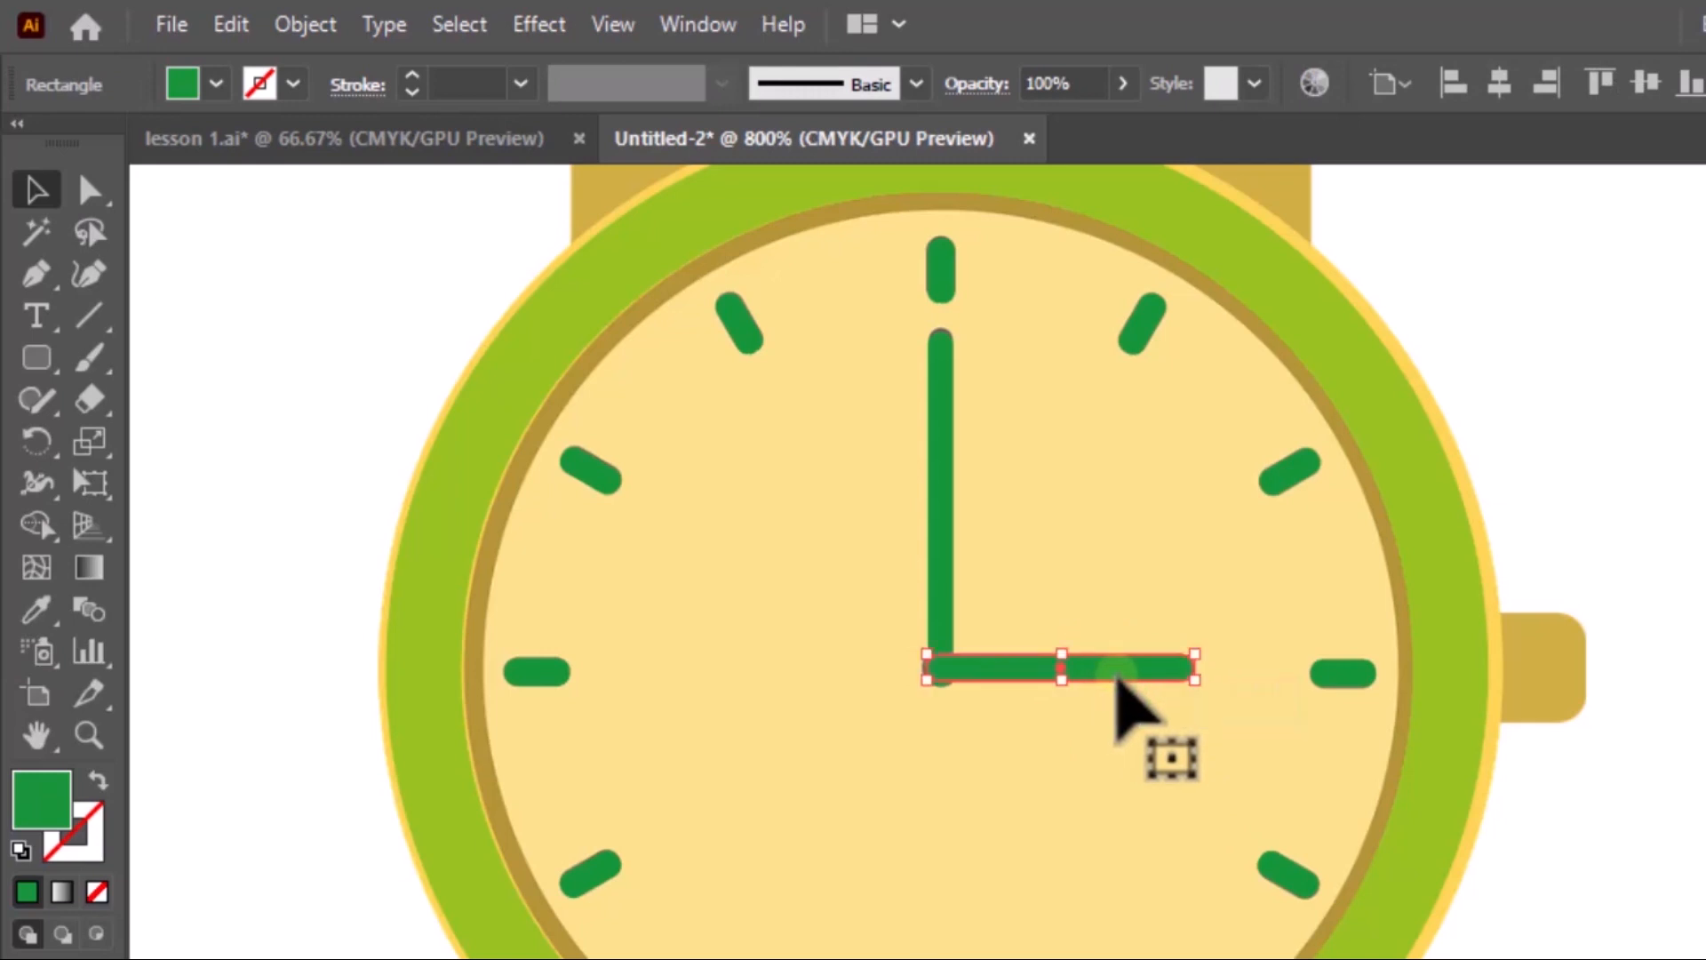
{"action": "left_click", "coordinate": [1113, 720]}
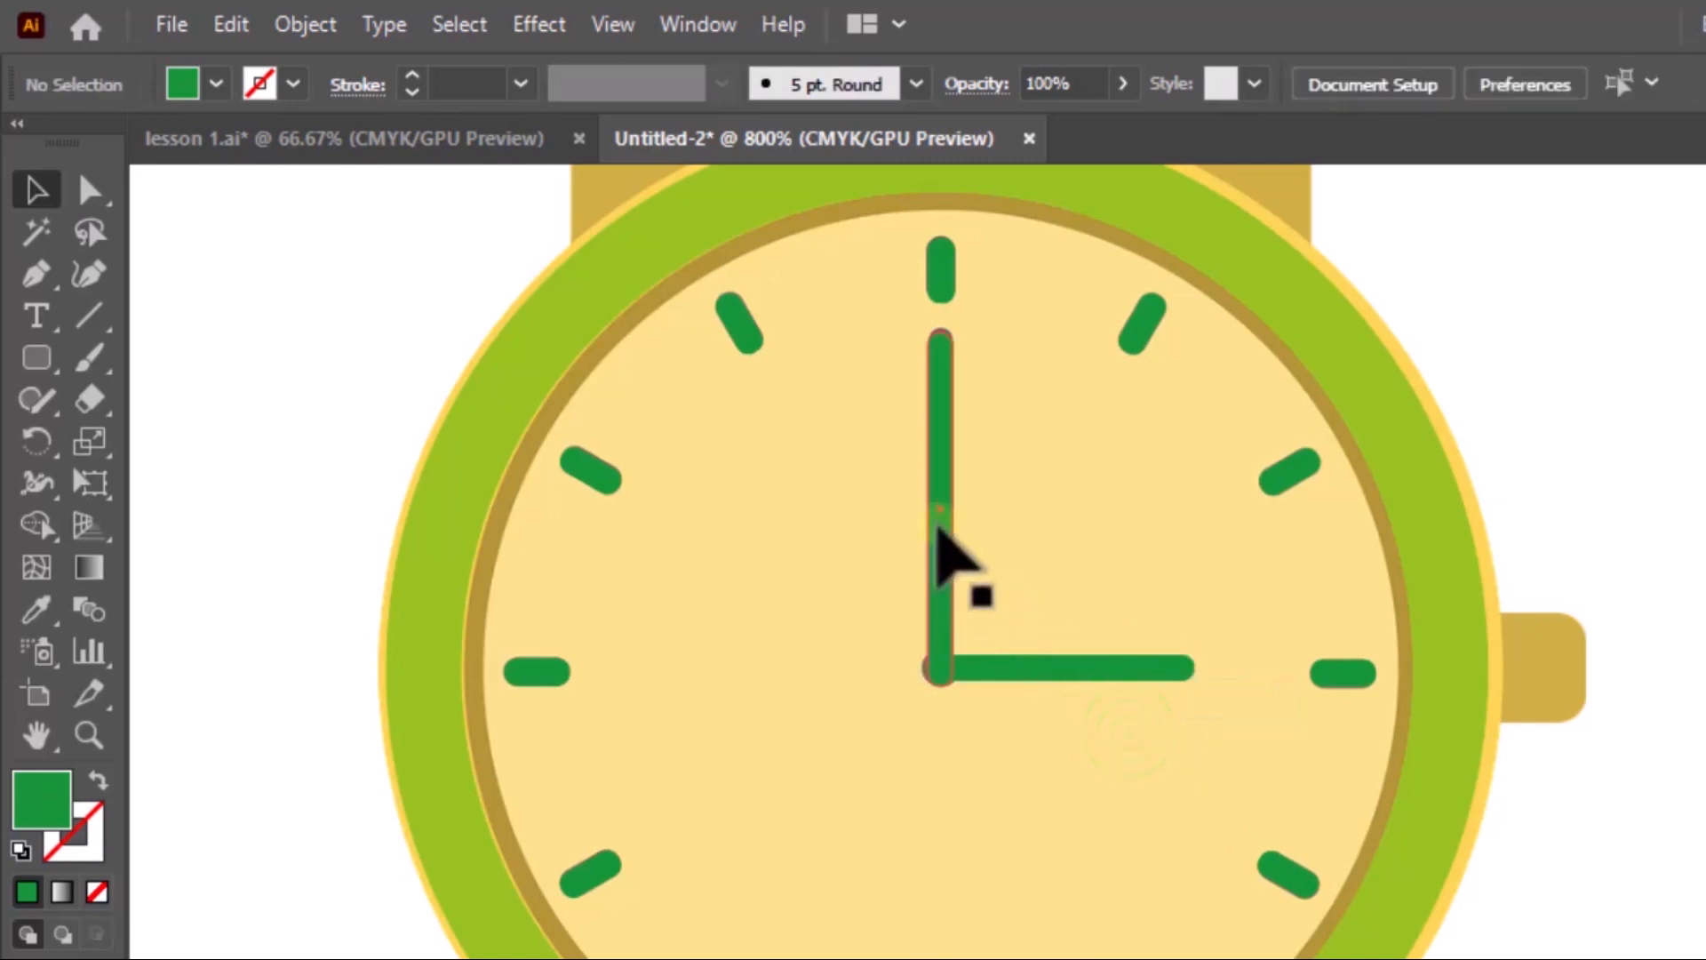
Step: Realign the green vertical and horizontal hand bars where they meet at the dial centre
{"action": "left_click", "coordinate": [940, 558]}
{"action": "left_click_drag", "start_coordinate": [940, 558], "coordinate": [944, 546]}
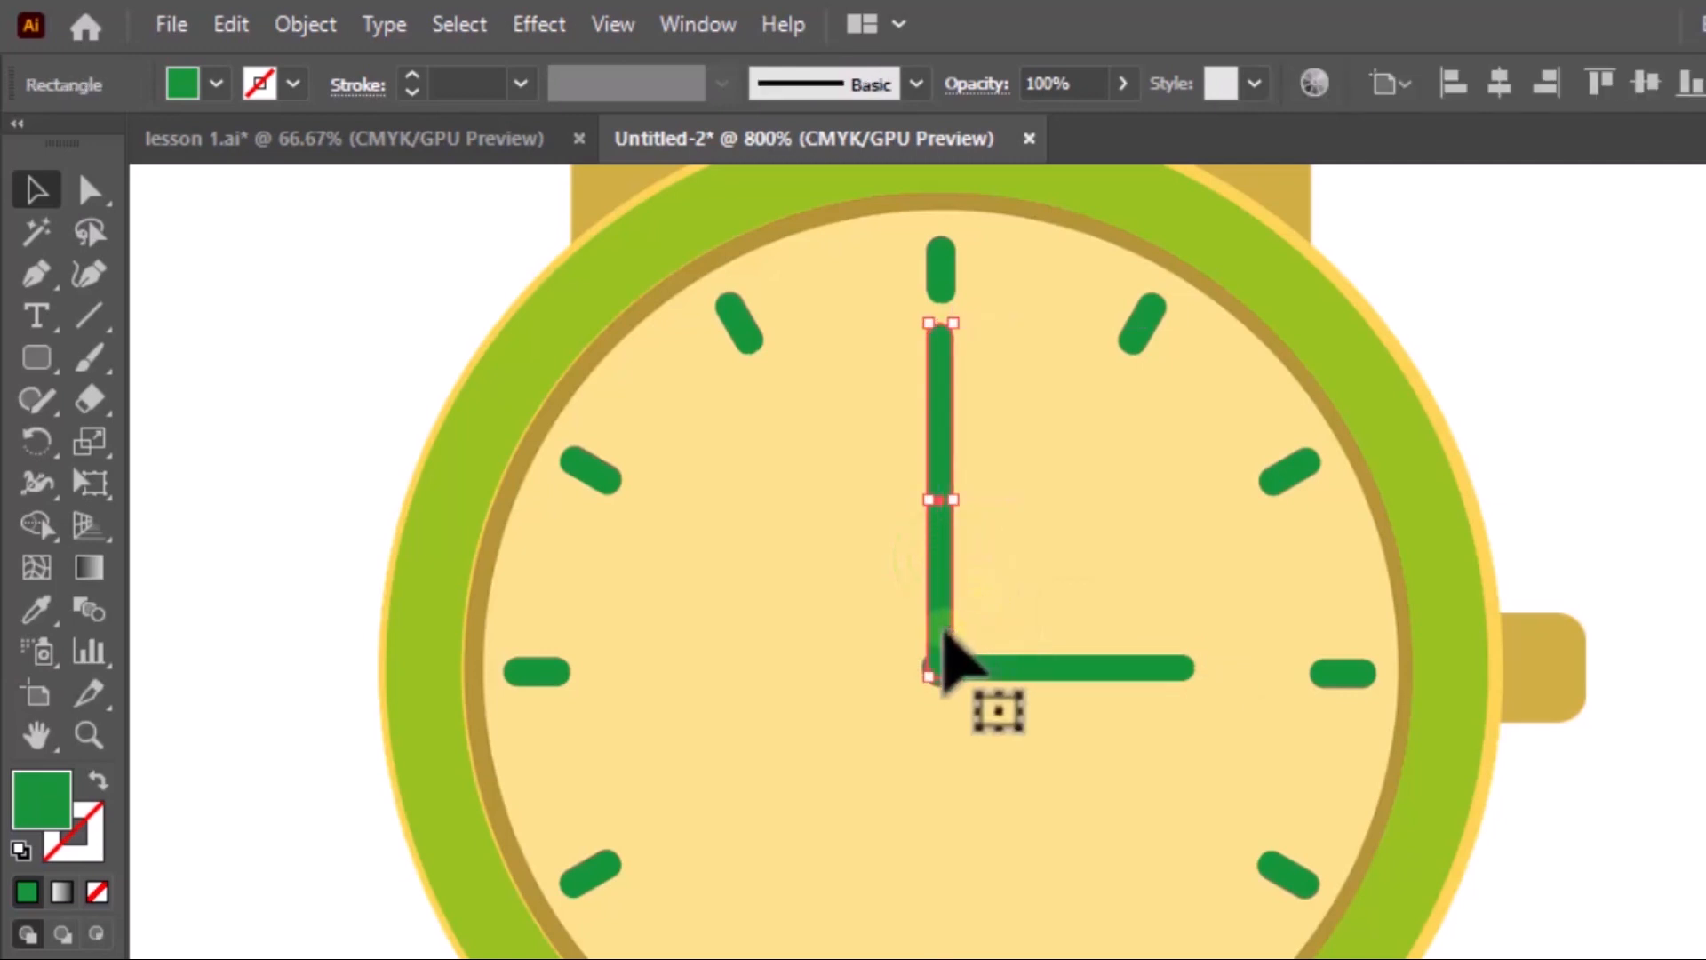
{"action": "left_click", "coordinate": [942, 624]}
{"action": "left_click_drag", "start_coordinate": [943, 624], "coordinate": [945, 665]}
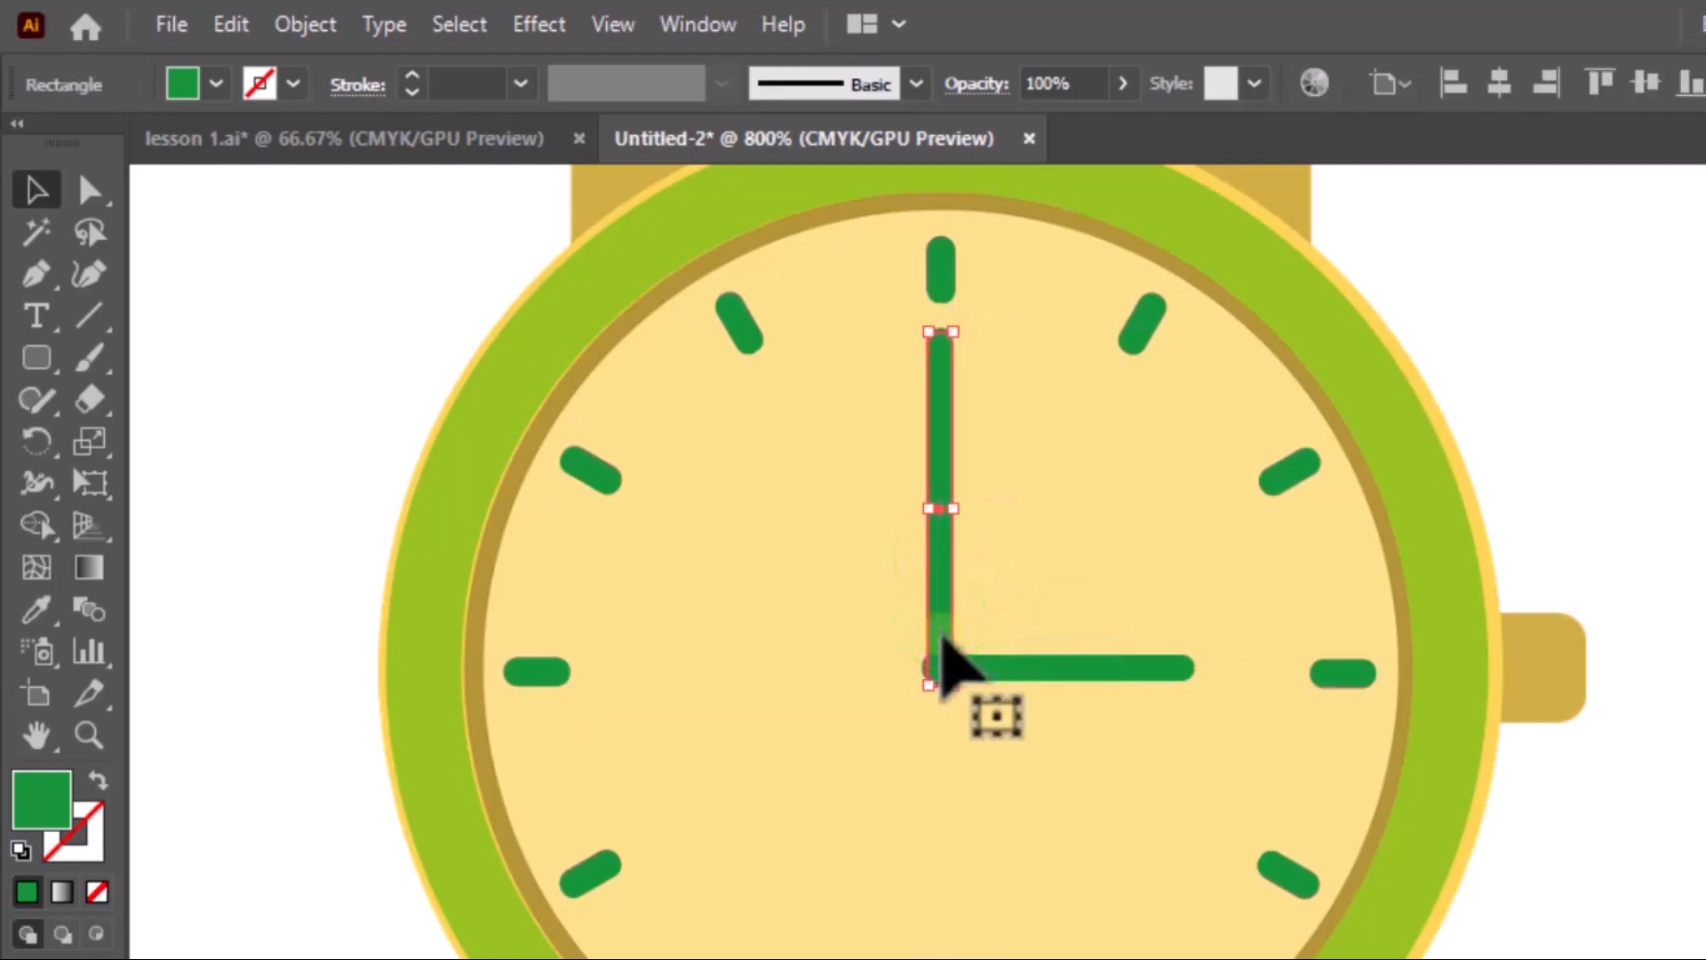
{"action": "left_click", "coordinate": [1009, 744]}
{"action": "left_click", "coordinate": [1004, 678]}
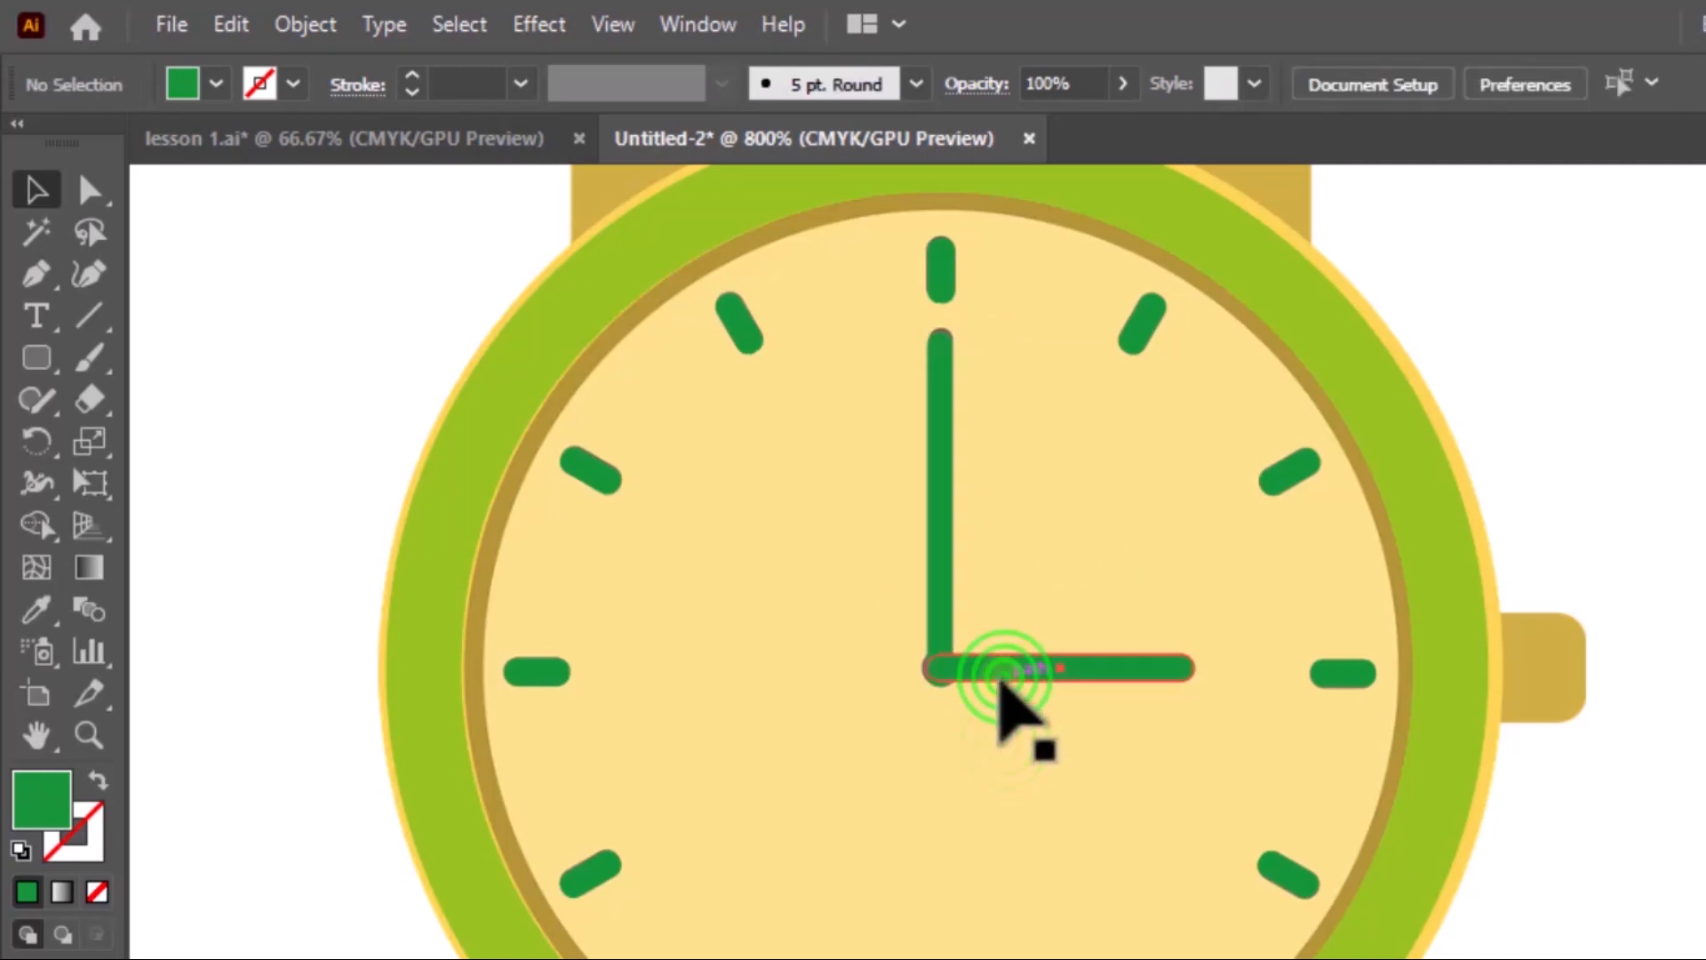
{"action": "left_click_drag", "start_coordinate": [996, 677], "coordinate": [1001, 686]}
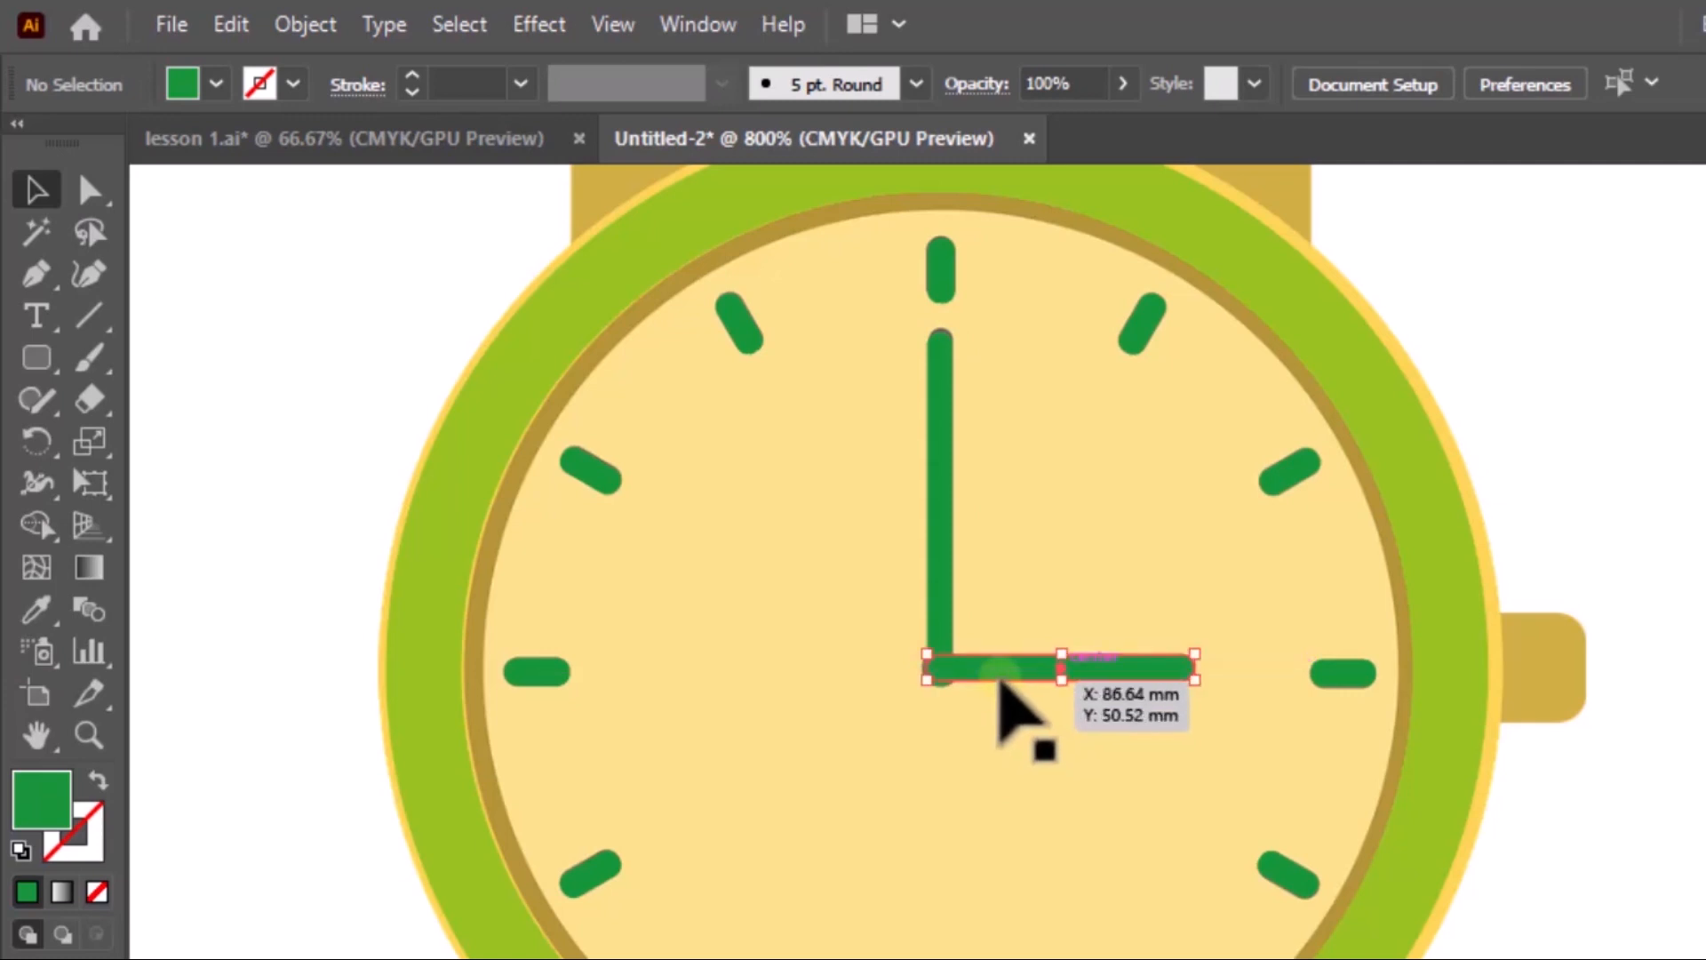
{"action": "left_click", "coordinate": [1022, 735]}
Step: Set the stroke weight of the watch's light-green ring to 5 pt
{"action": "scroll", "coordinate": [1135, 812], "scroll_direction": "up", "scroll_amount": 1}
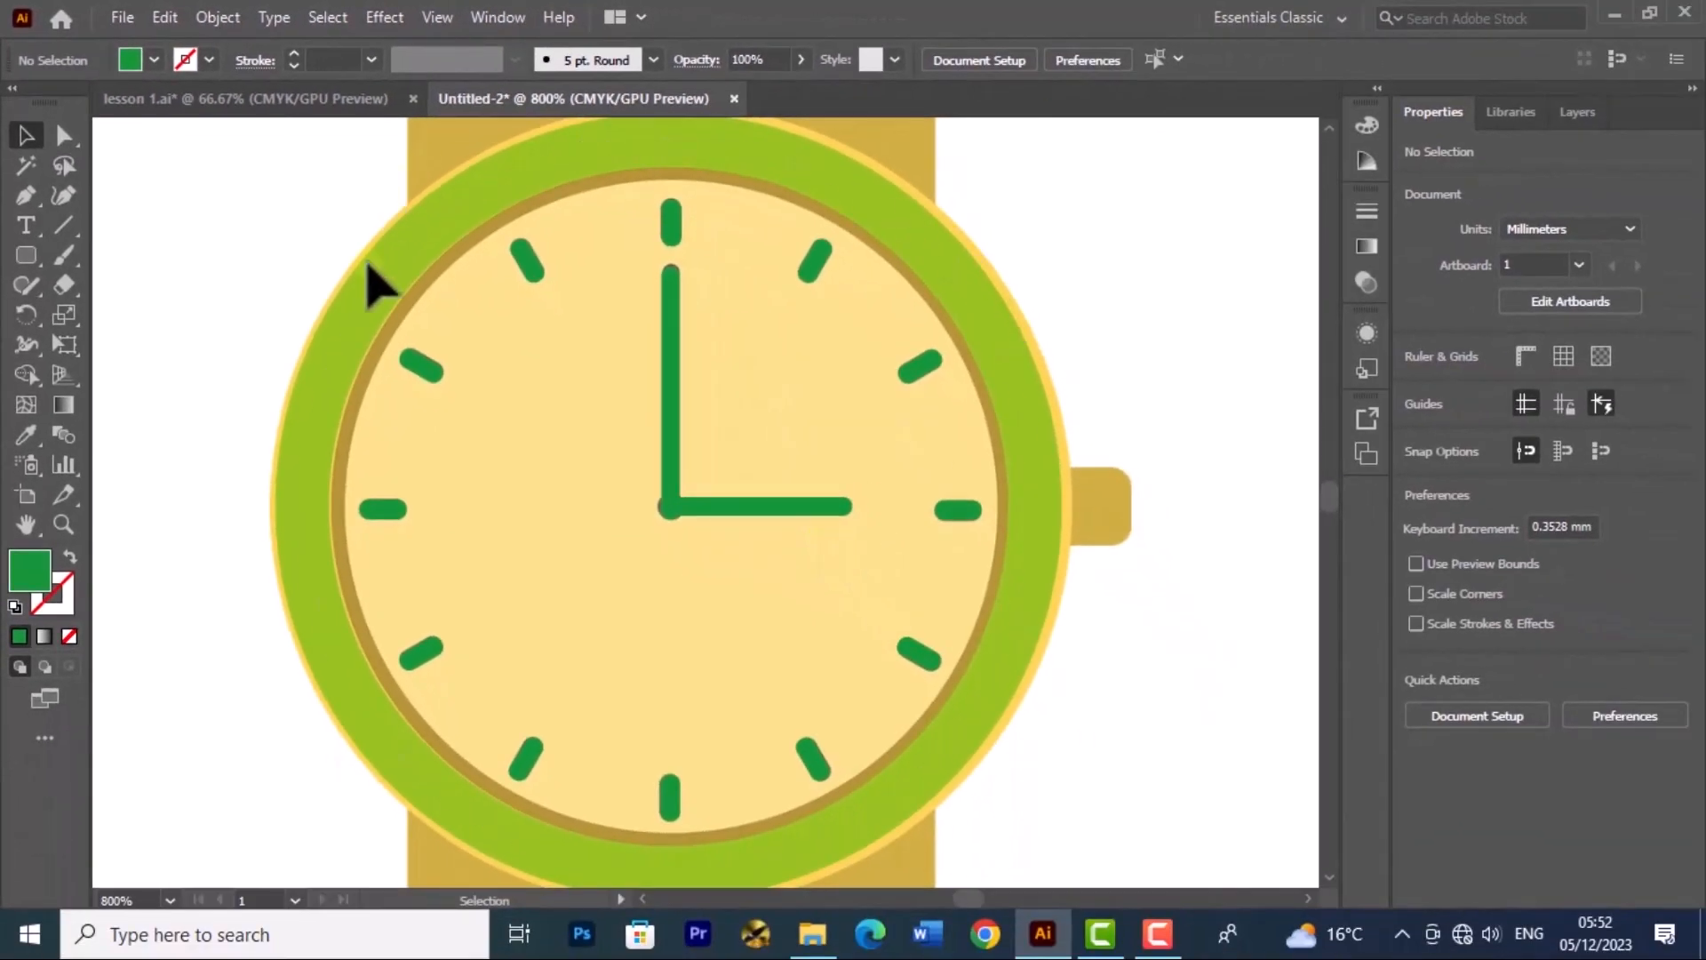
{"action": "left_click", "coordinate": [331, 356]}
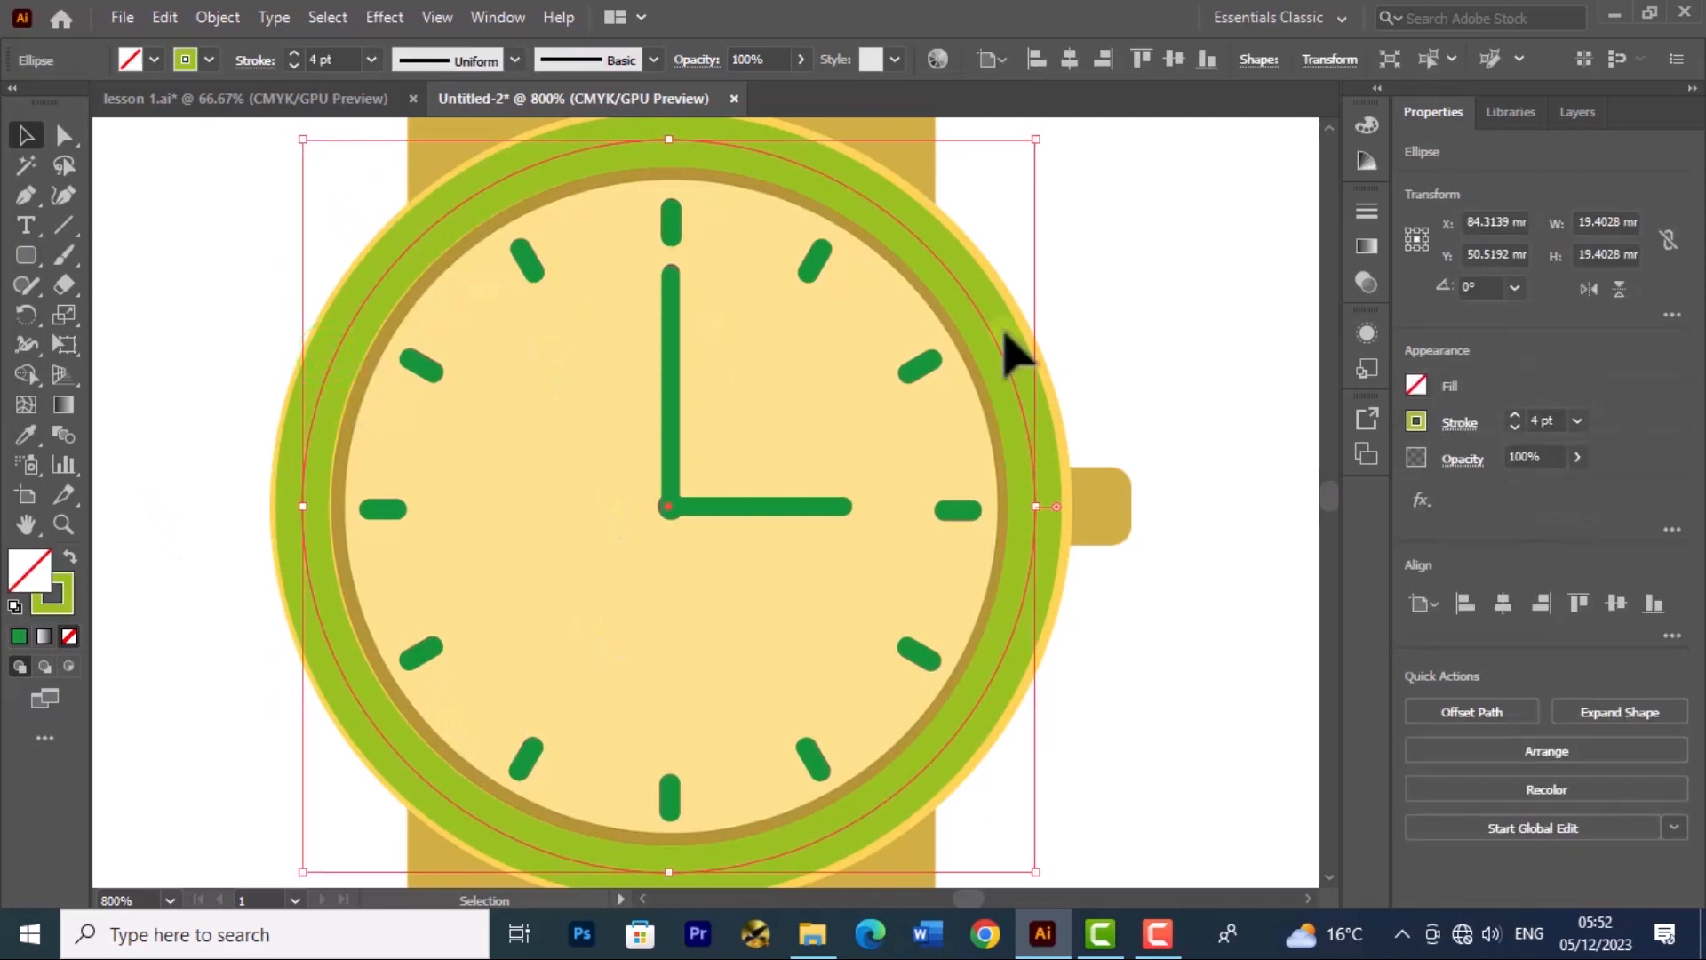
{"action": "left_click", "coordinate": [1511, 413]}
{"action": "left_click", "coordinate": [1181, 351]}
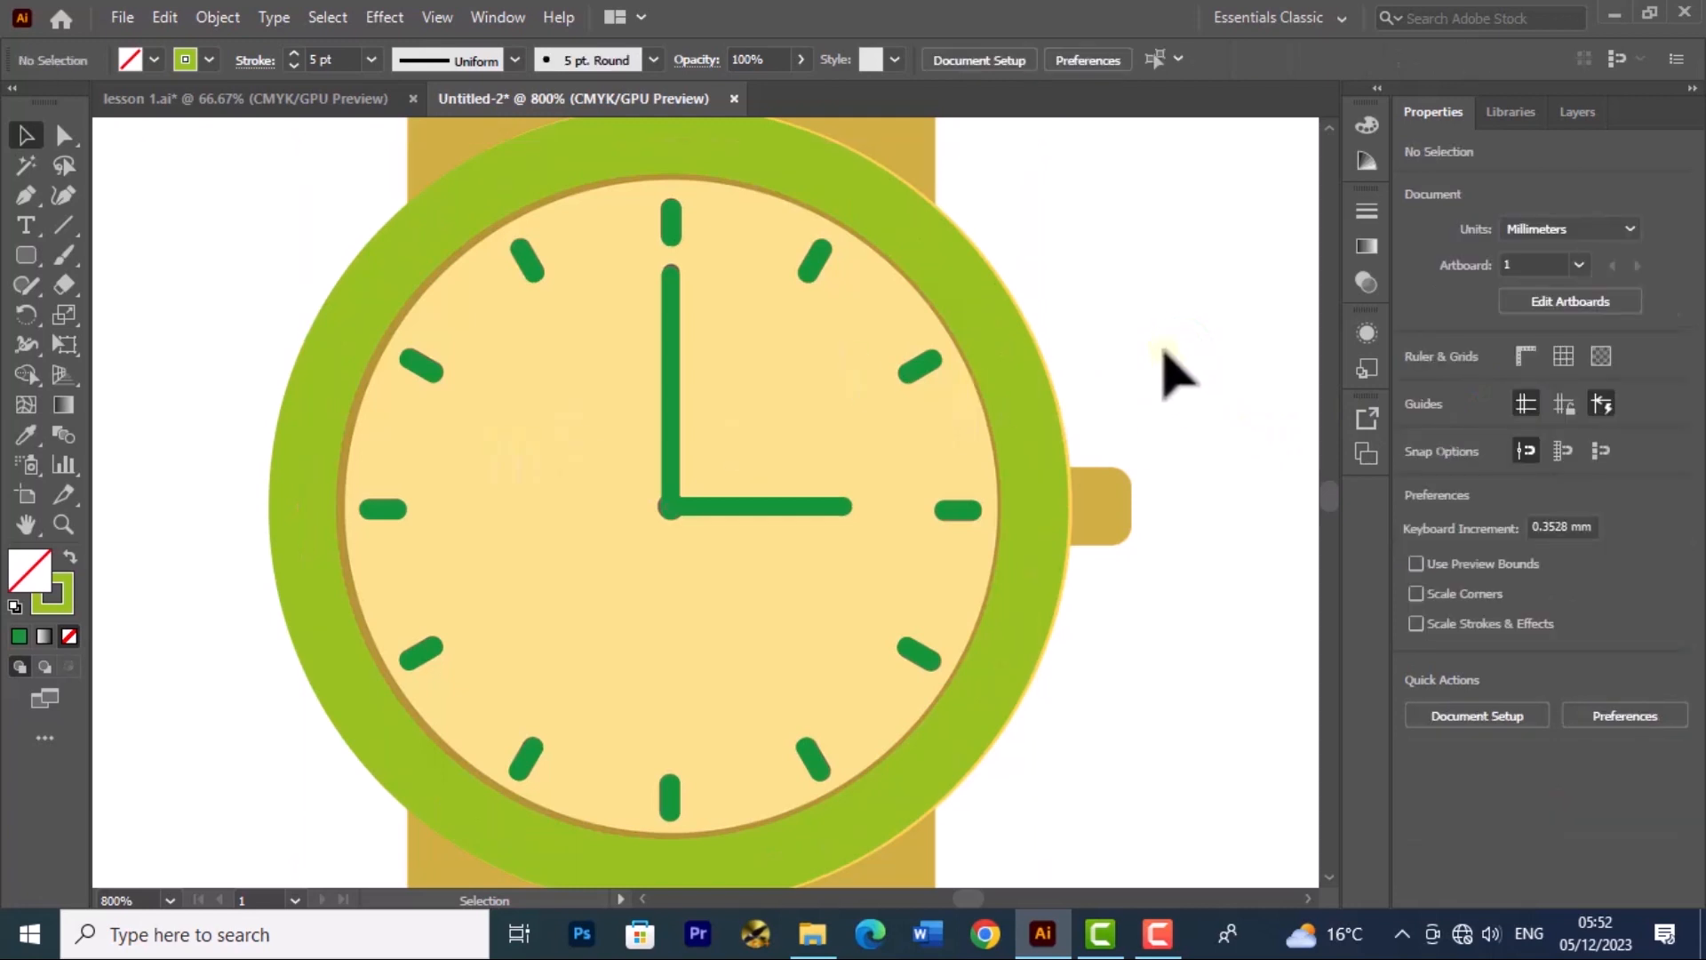
Step: Select the green ring together with all hour marks and both hands, and group them
{"action": "scroll", "coordinate": [1174, 359], "scroll_direction": "down", "scroll_amount": 1}
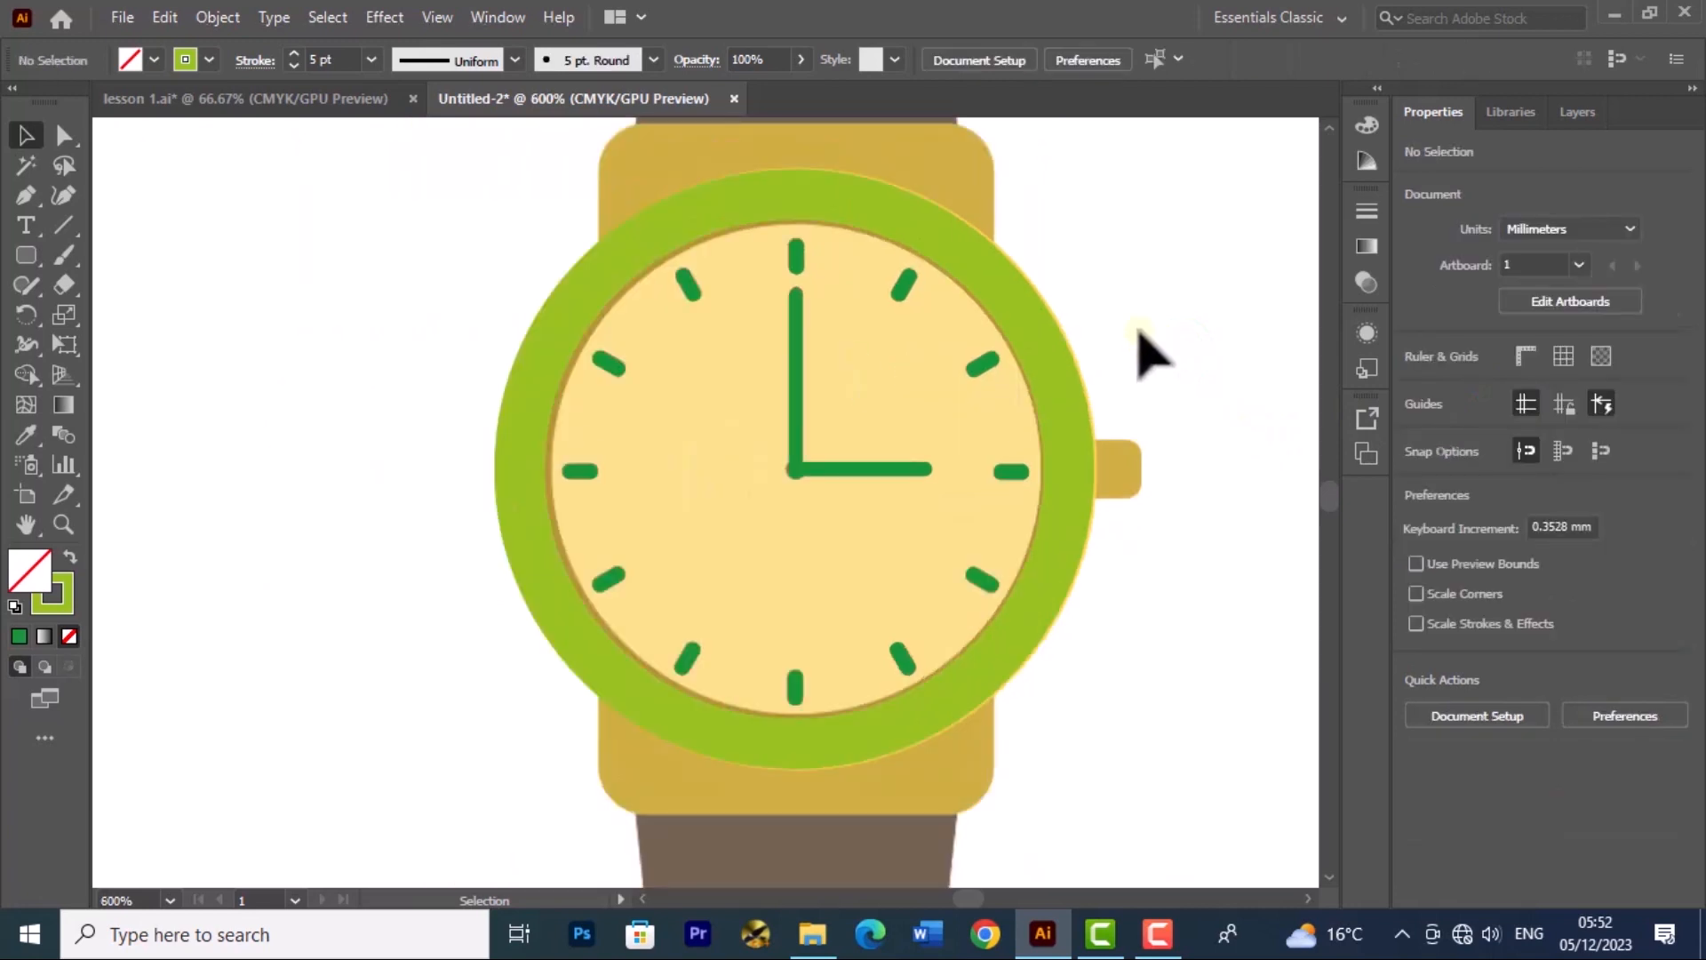
{"action": "left_click", "coordinate": [503, 265]}
{"action": "left_click_drag", "start_coordinate": [937, 537], "coordinate": [1167, 671]}
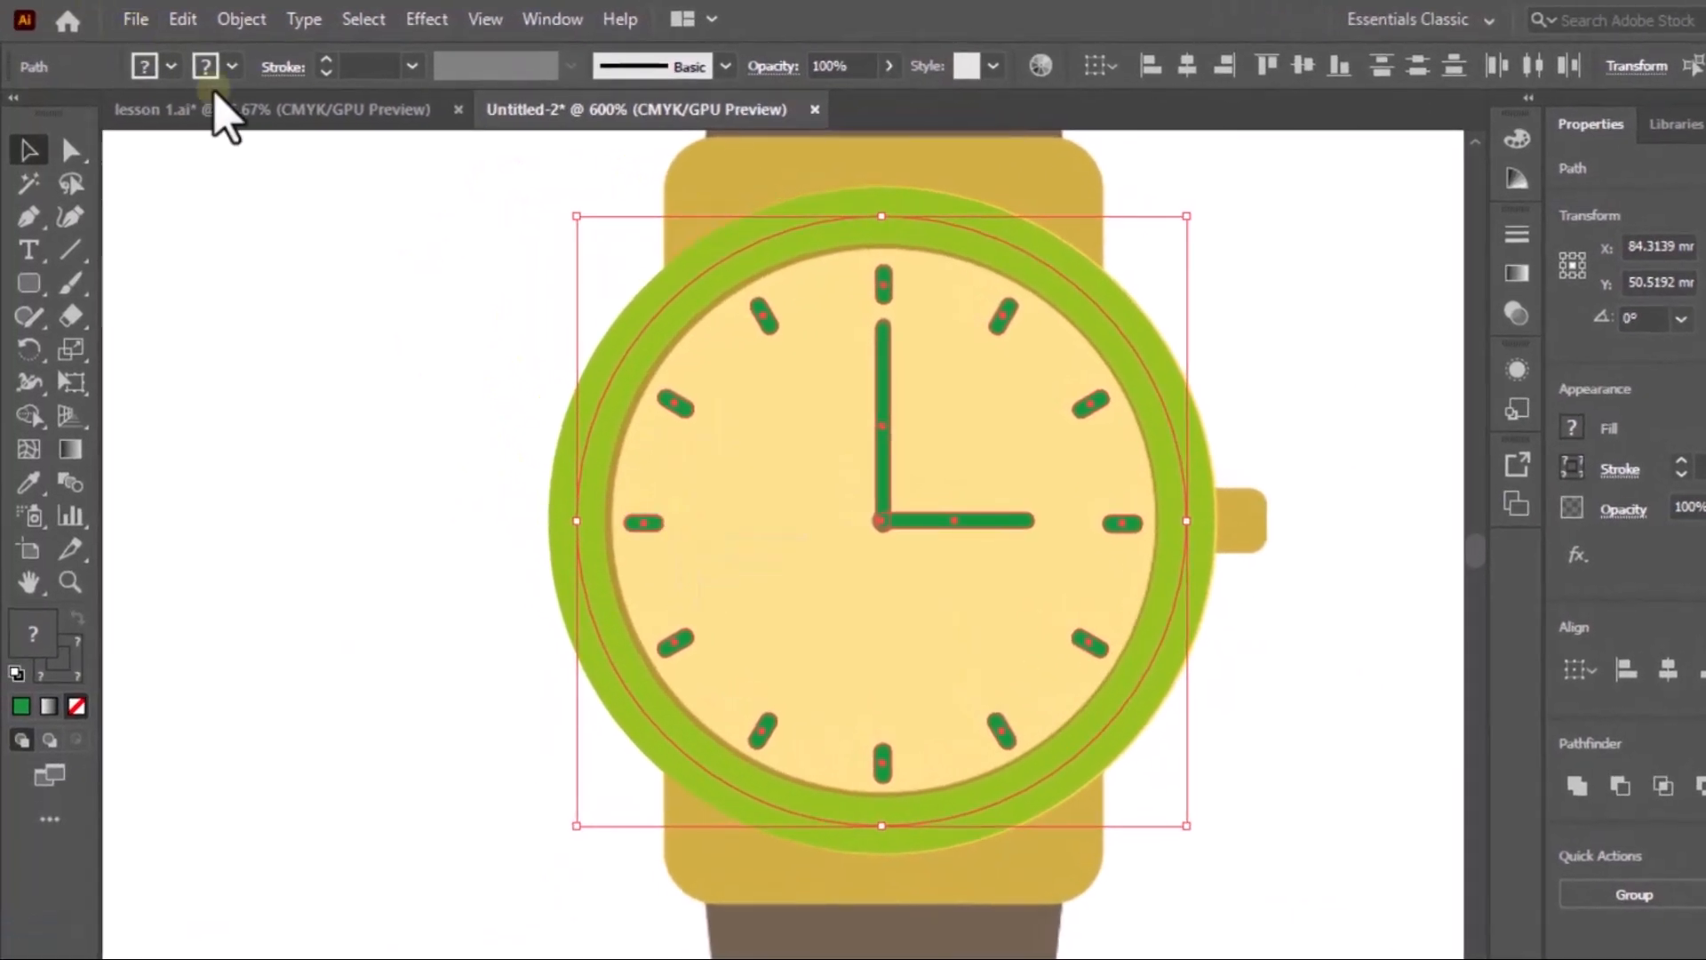
{"action": "left_click", "coordinate": [241, 19]}
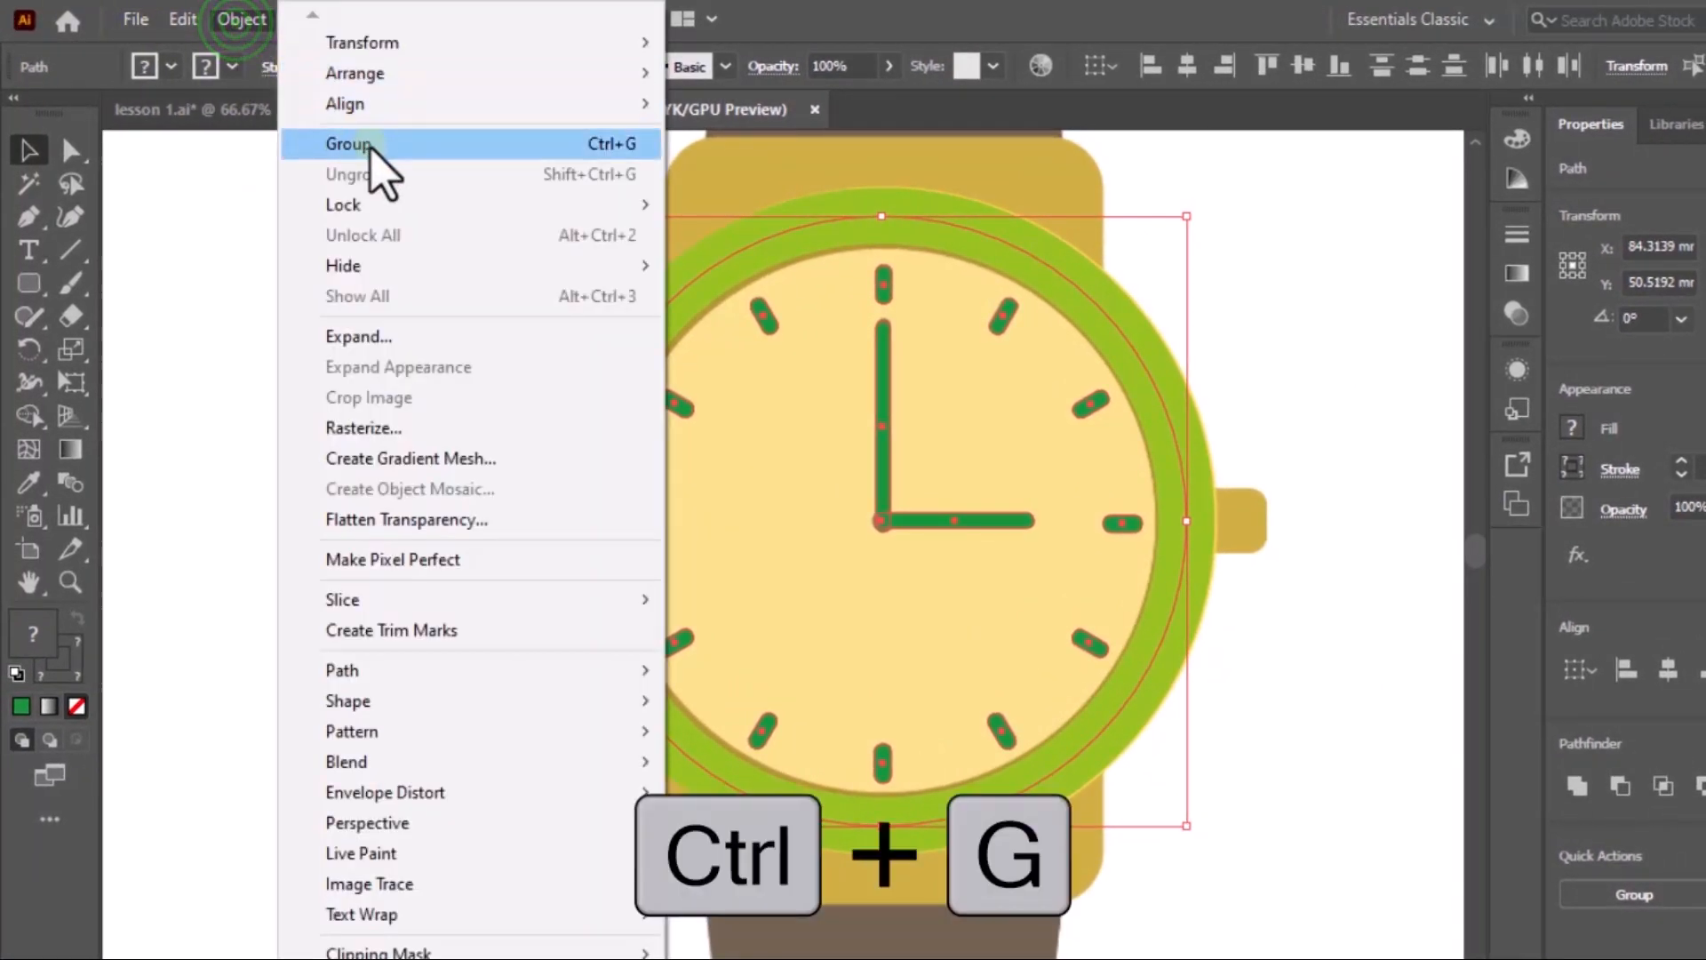
{"action": "left_click", "coordinate": [368, 146]}
{"action": "left_click", "coordinate": [400, 321]}
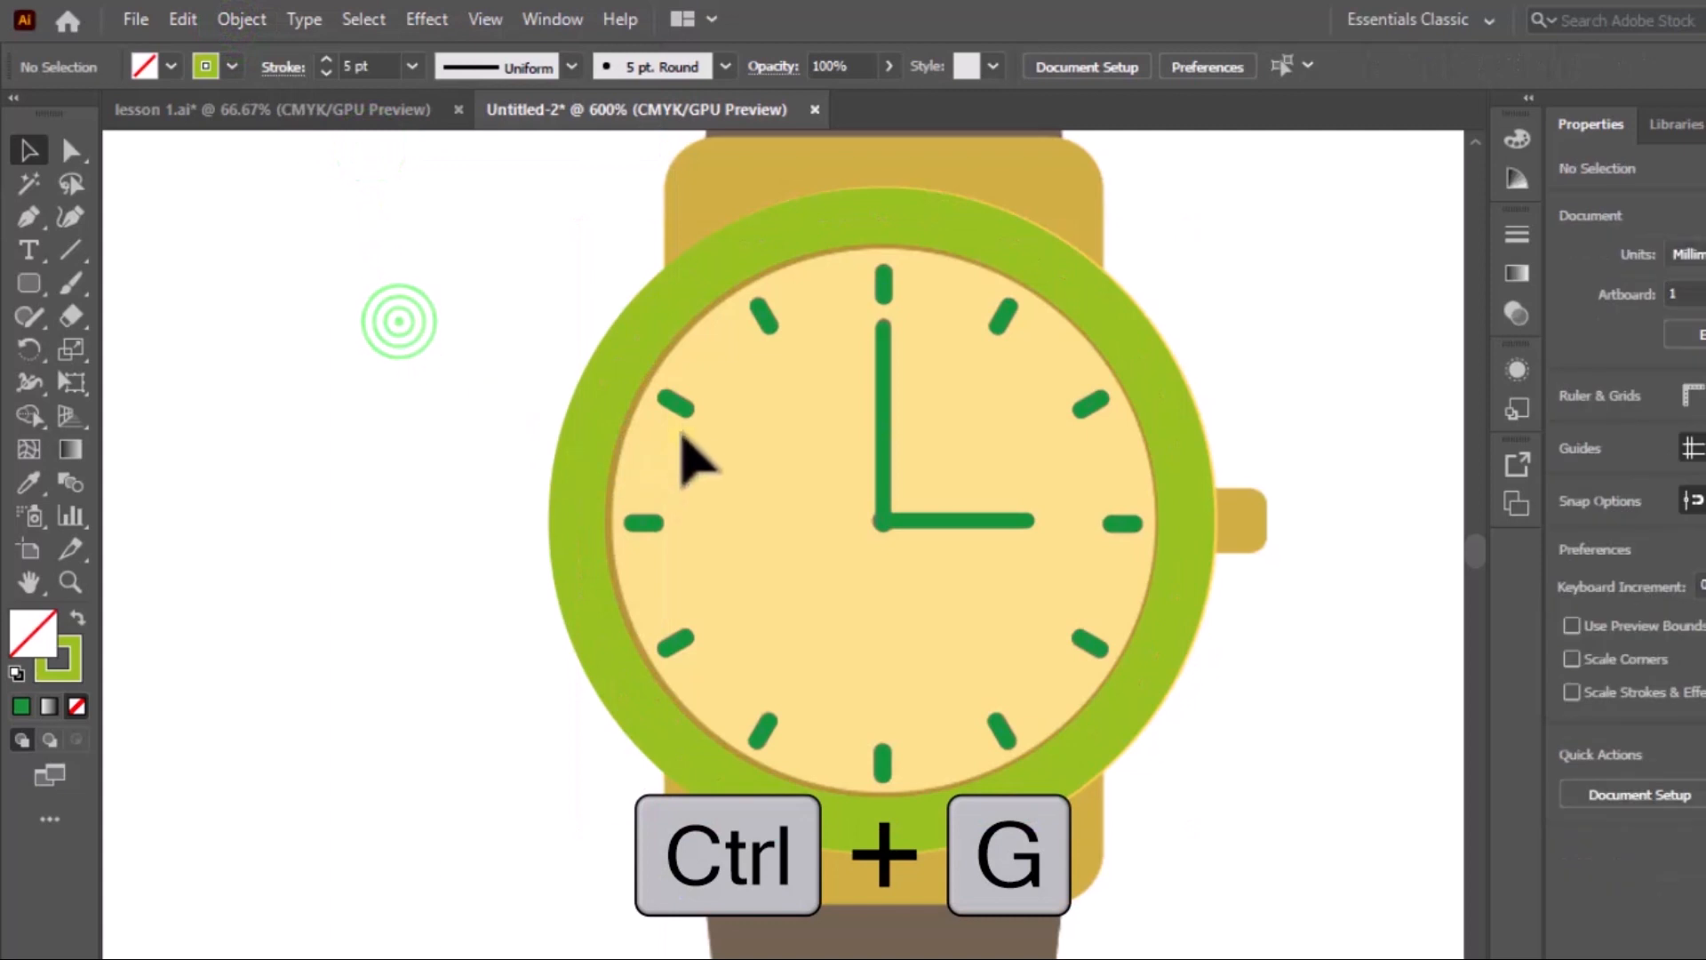
Step: Move the grouped watch face away from the reference to test the grouping, and undo the move
{"action": "left_click_drag", "start_coordinate": [675, 403], "coordinate": [765, 481]}
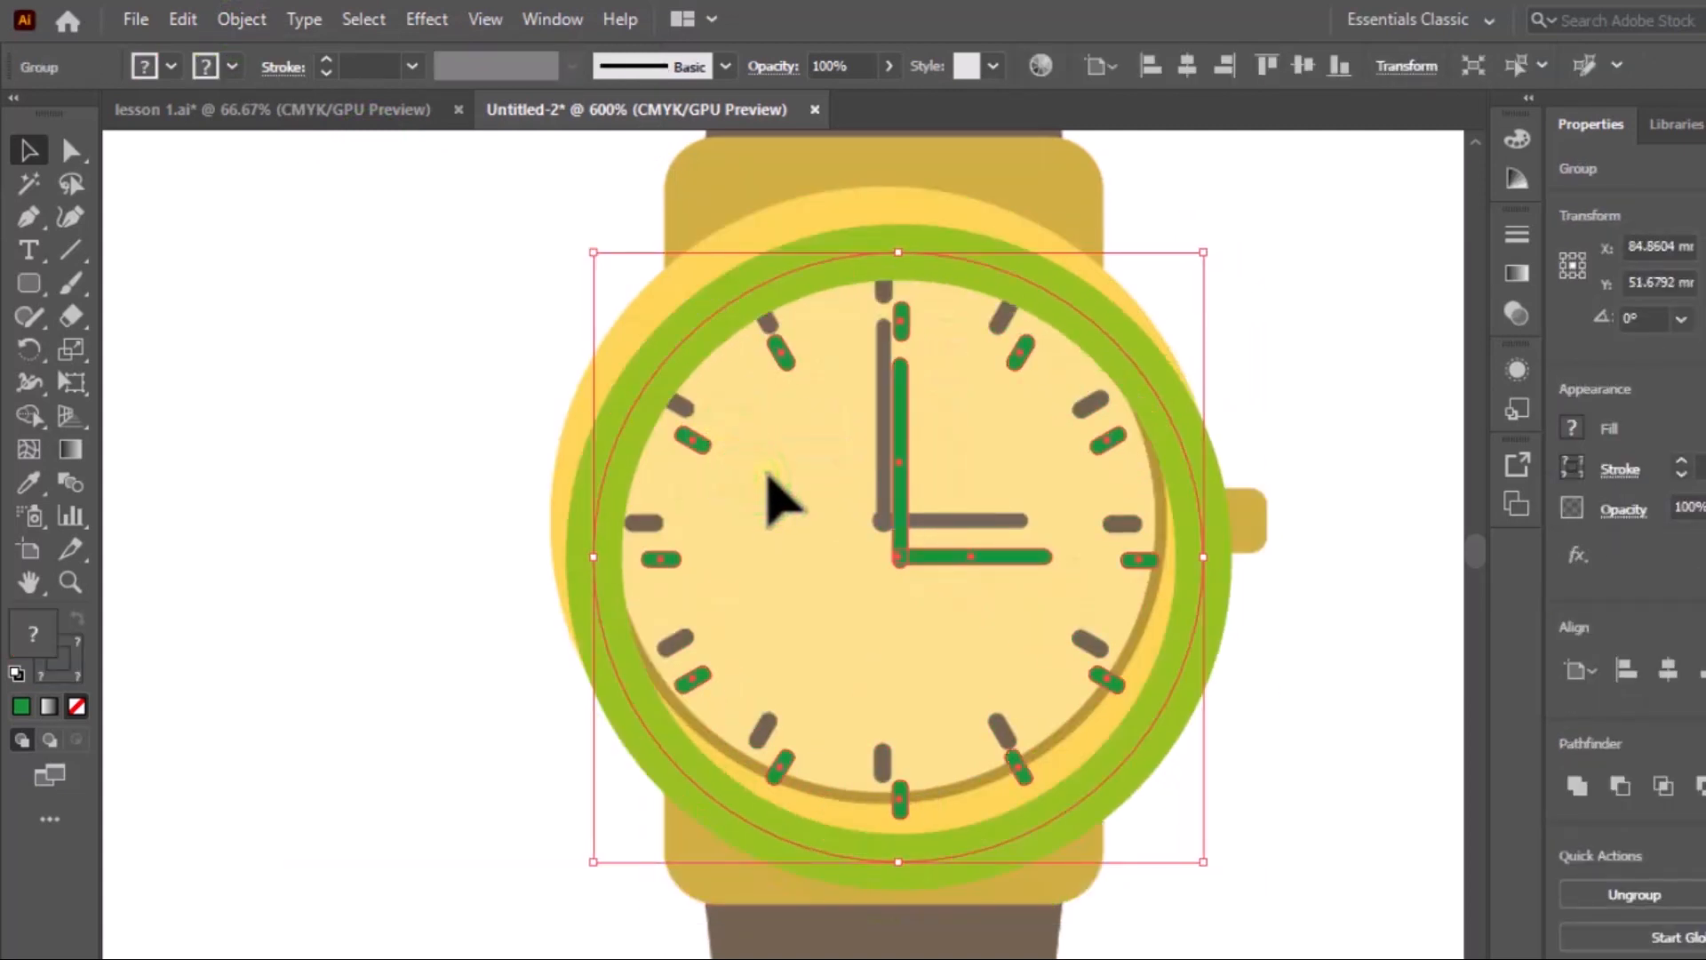
{"action": "key", "text": "ctrl+z"}
{"action": "key", "text": "ctrl+z"}
{"action": "key", "text": "ctrl+z"}
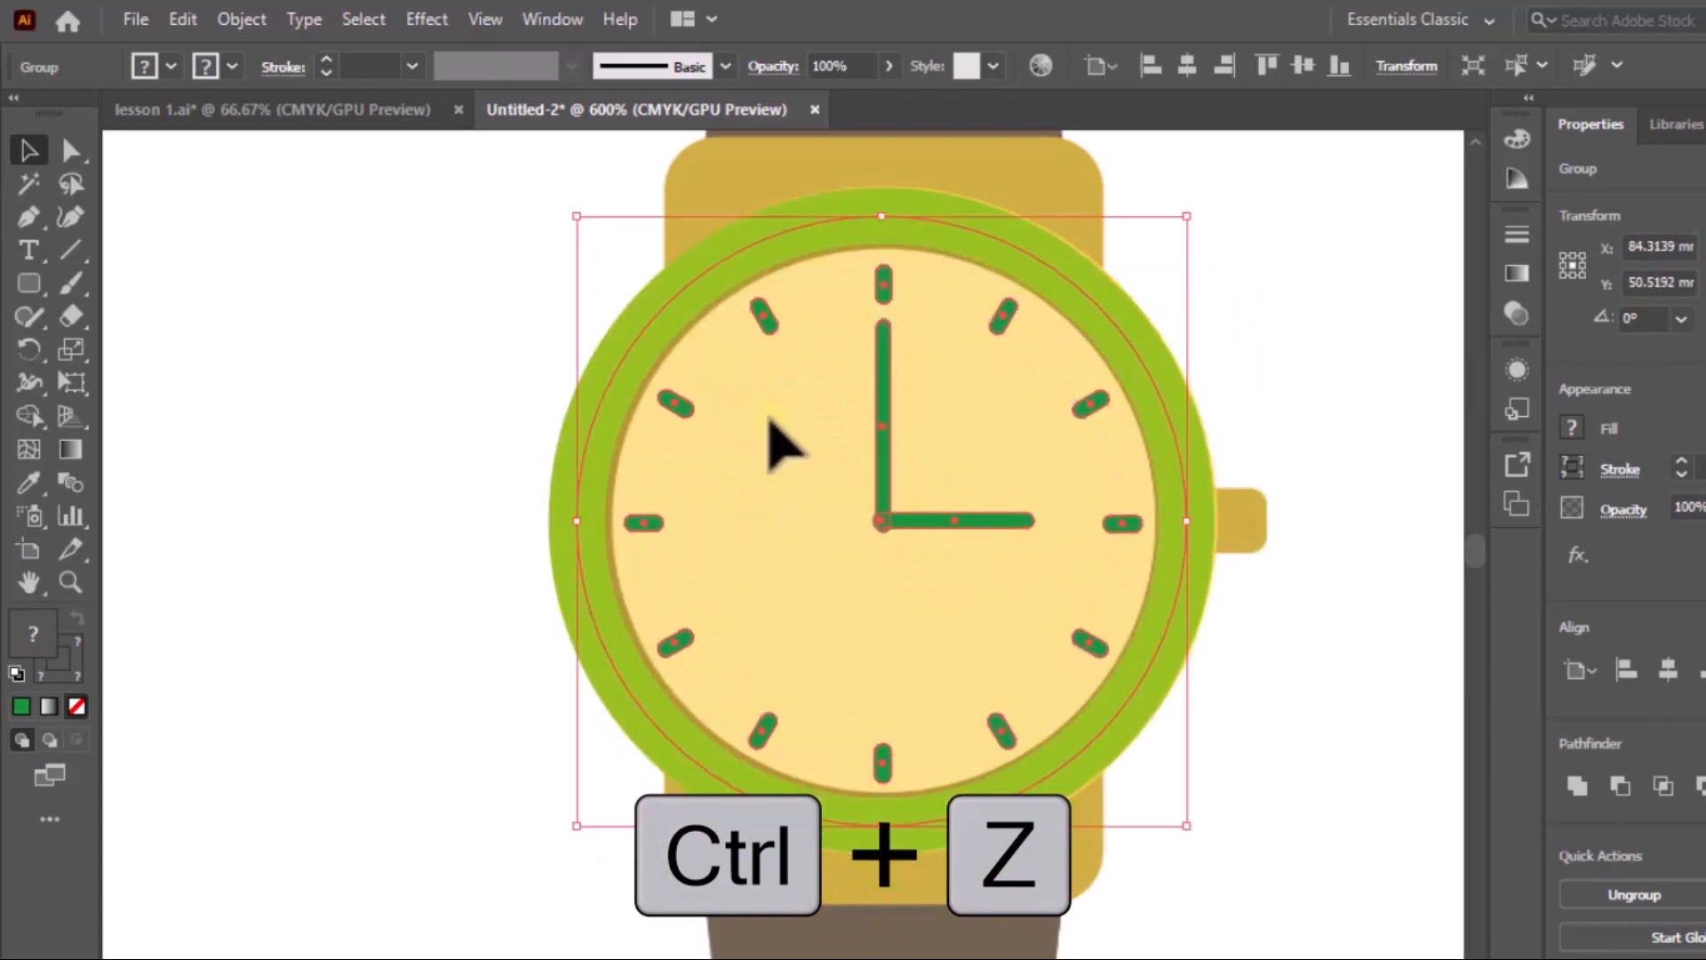
{"action": "left_click", "coordinate": [778, 451]}
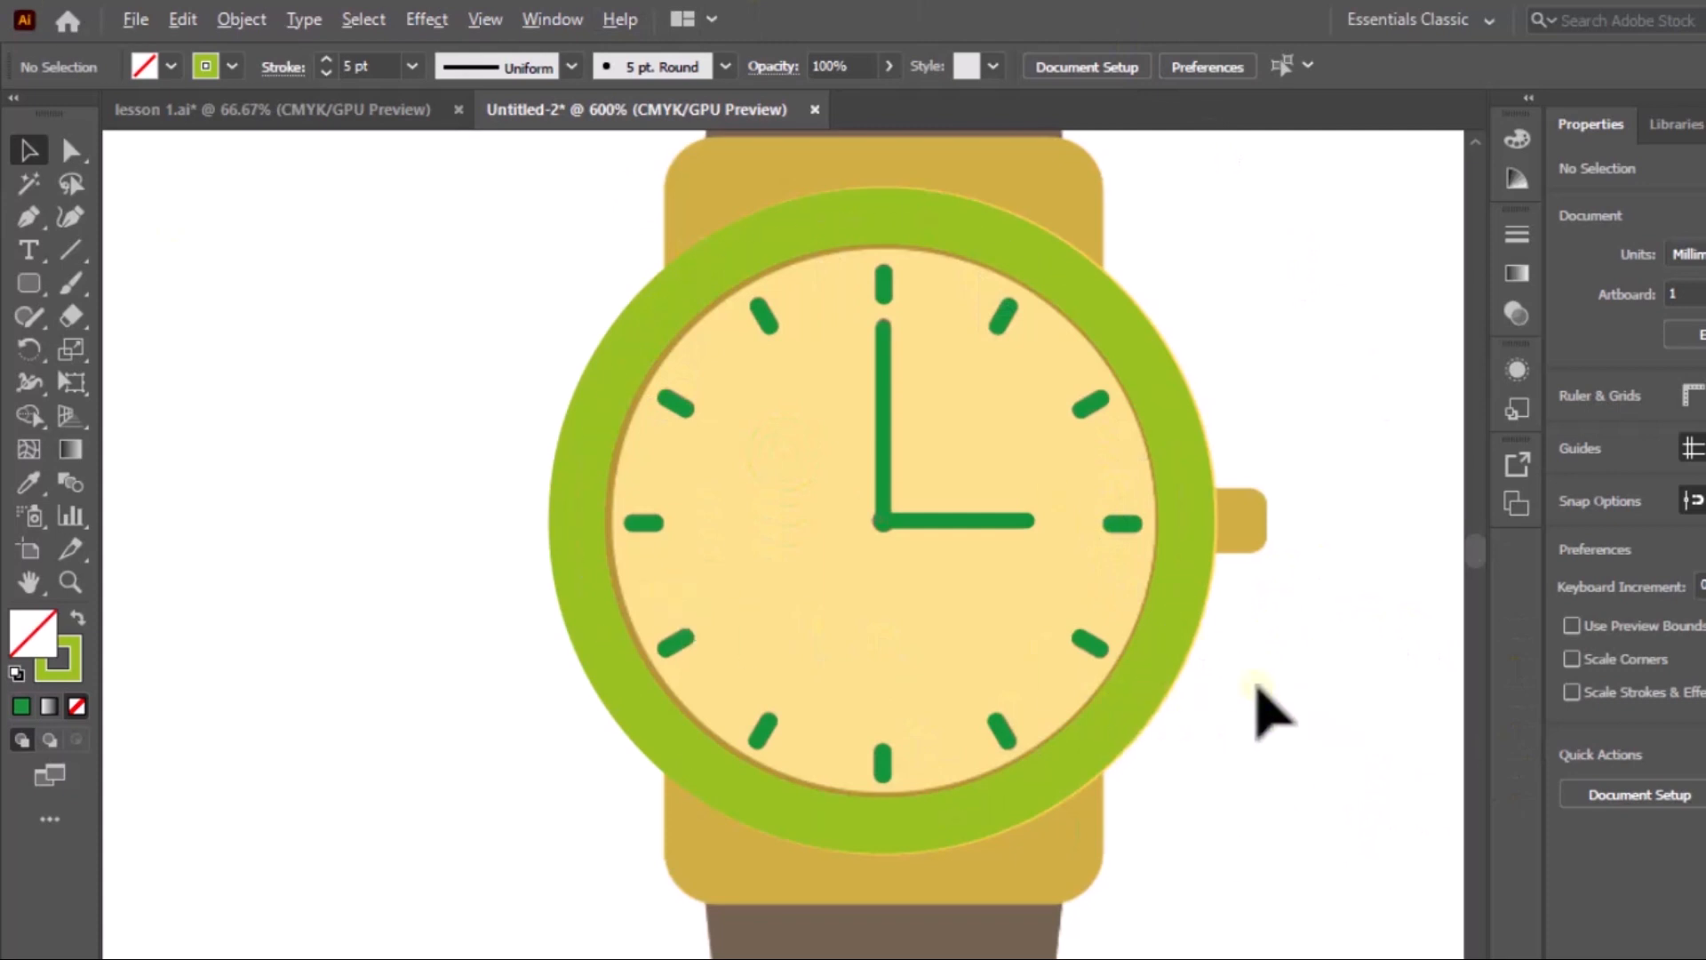
Step: Start a Pen path with a segment about 1 mm long along the crown's upper edge and reduce its stroke to a thin outline
{"action": "scroll", "coordinate": [1256, 705], "scroll_direction": "down", "scroll_amount": 2}
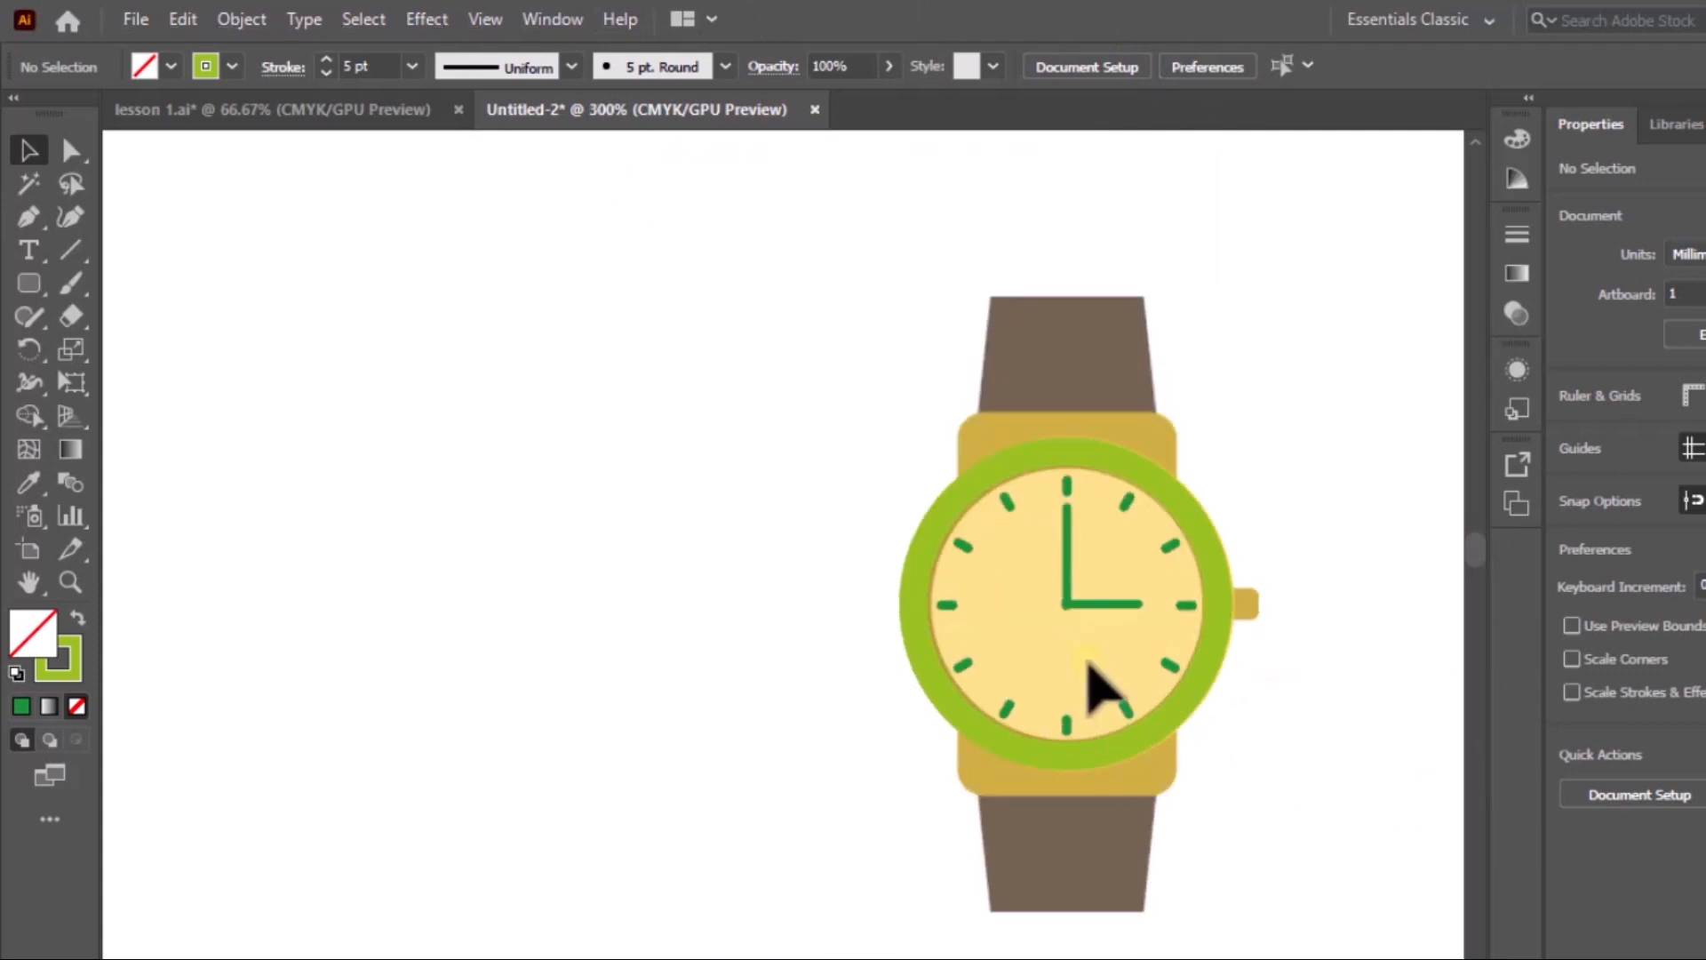
{"action": "scroll", "coordinate": [1154, 758], "scroll_direction": "up", "scroll_amount": 3}
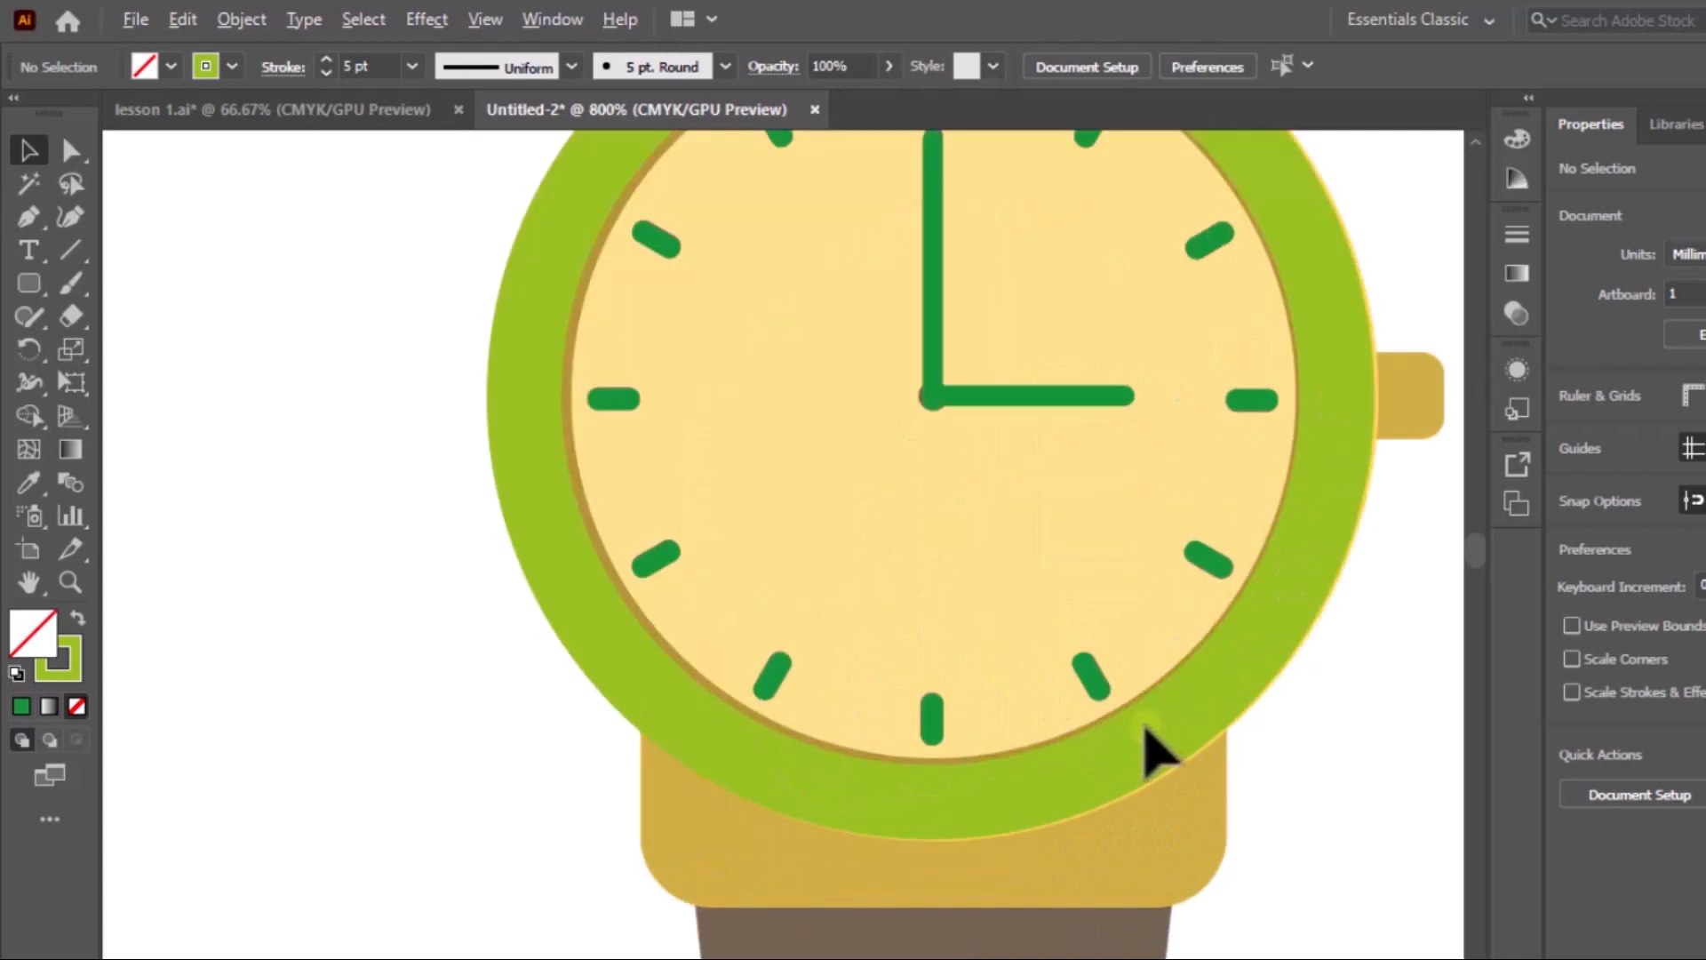
{"action": "left_click_drag", "start_coordinate": [1017, 524], "coordinate": [682, 691]}
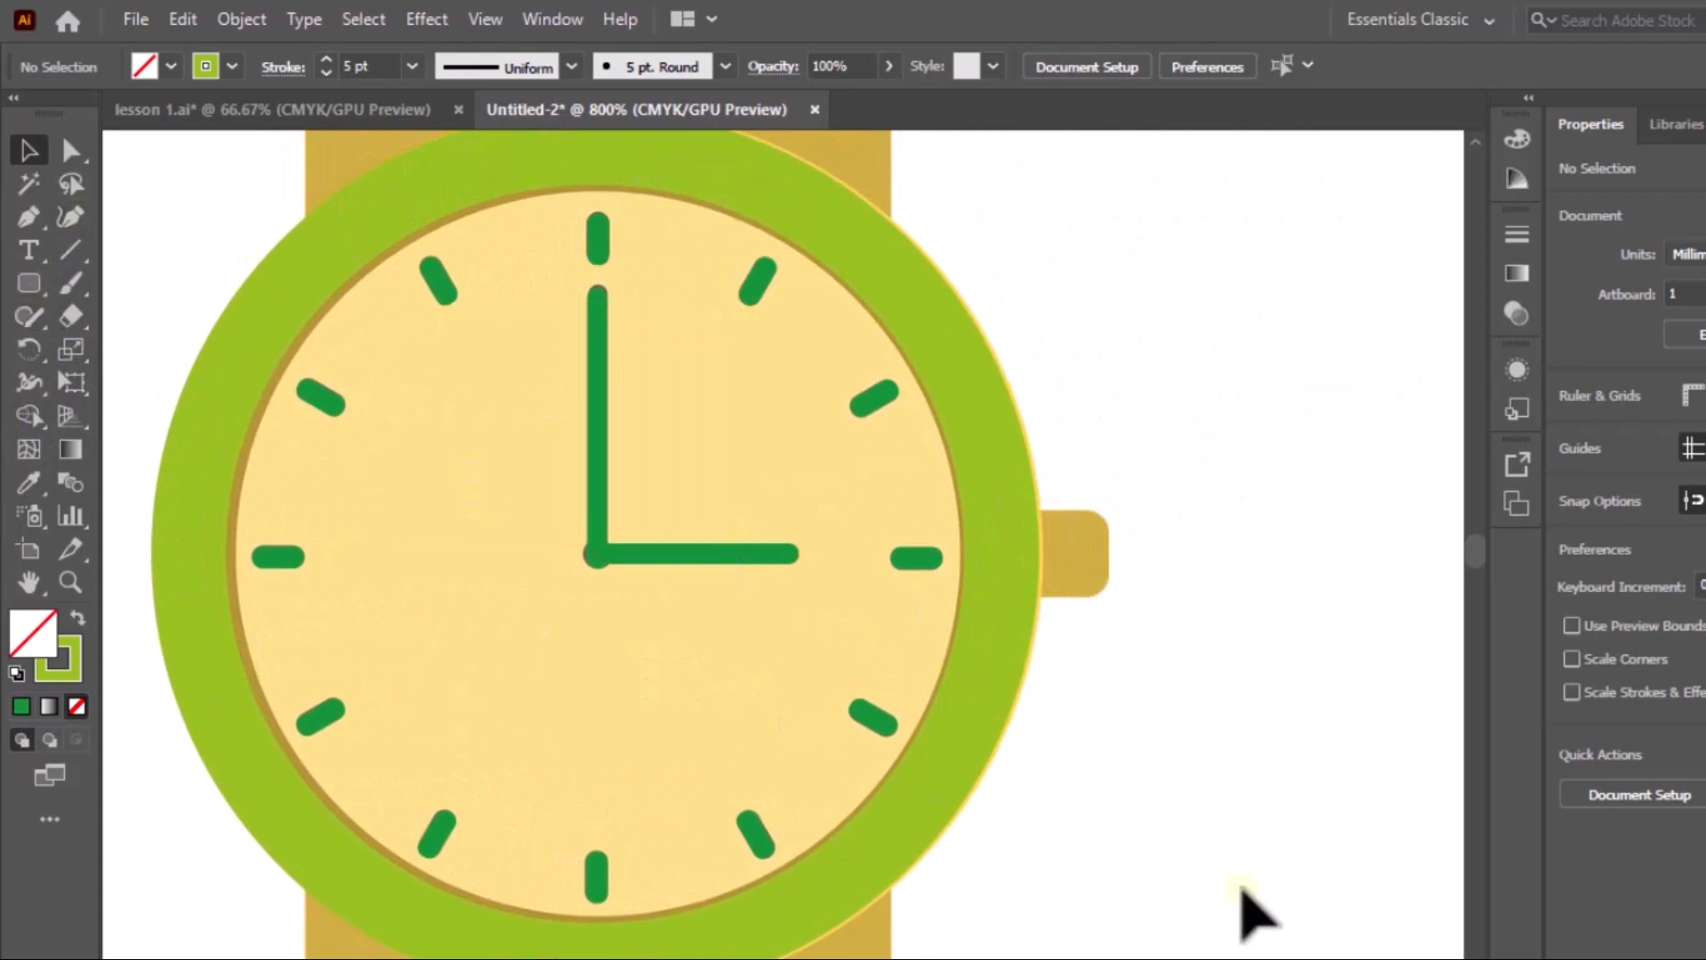
{"action": "scroll", "coordinate": [1009, 835], "scroll_direction": "up", "scroll_amount": 1}
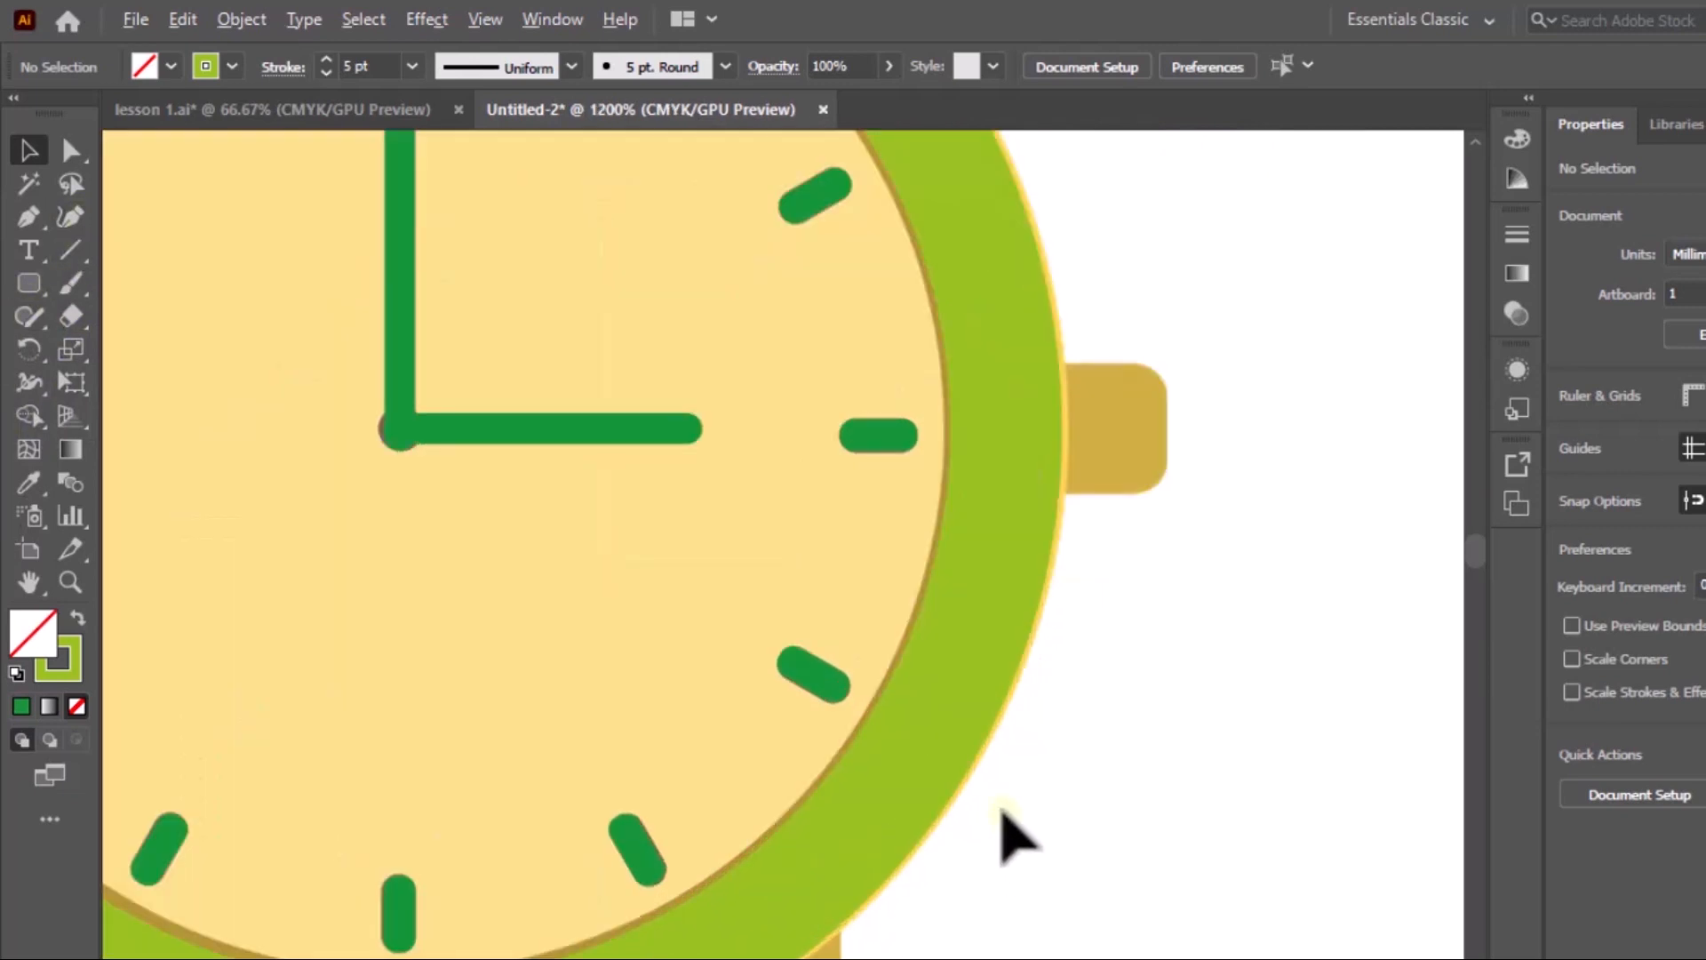
{"action": "left_click_drag", "start_coordinate": [1158, 309], "coordinate": [952, 484]}
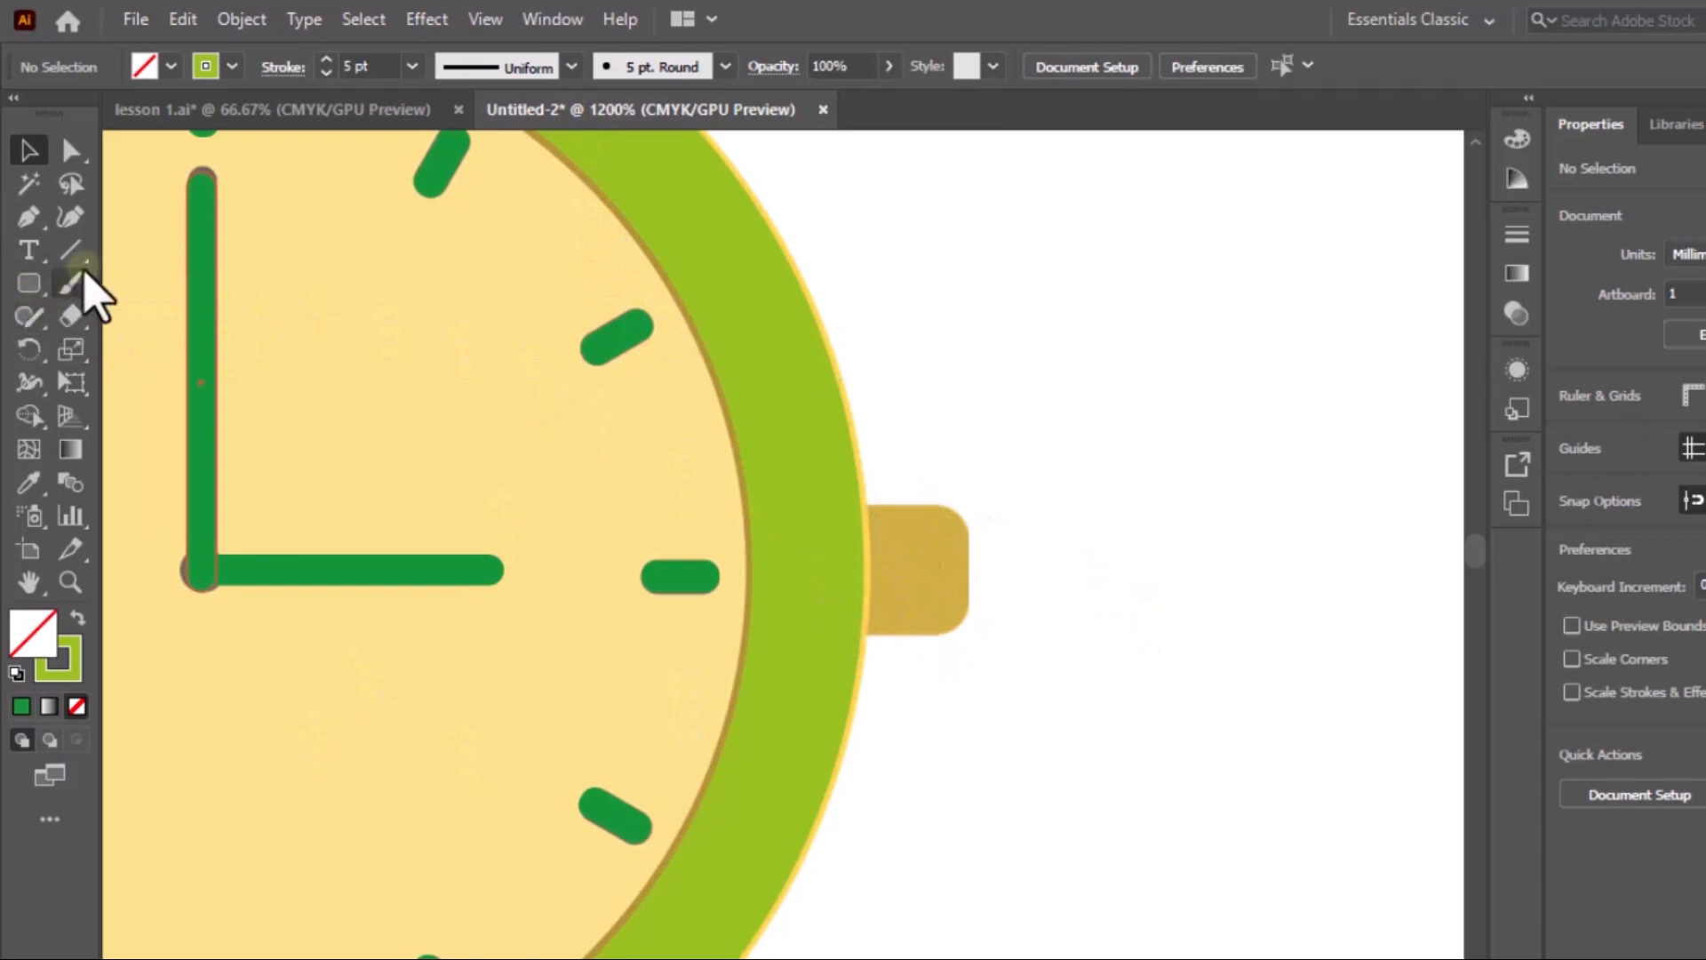
{"action": "left_click", "coordinate": [30, 217]}
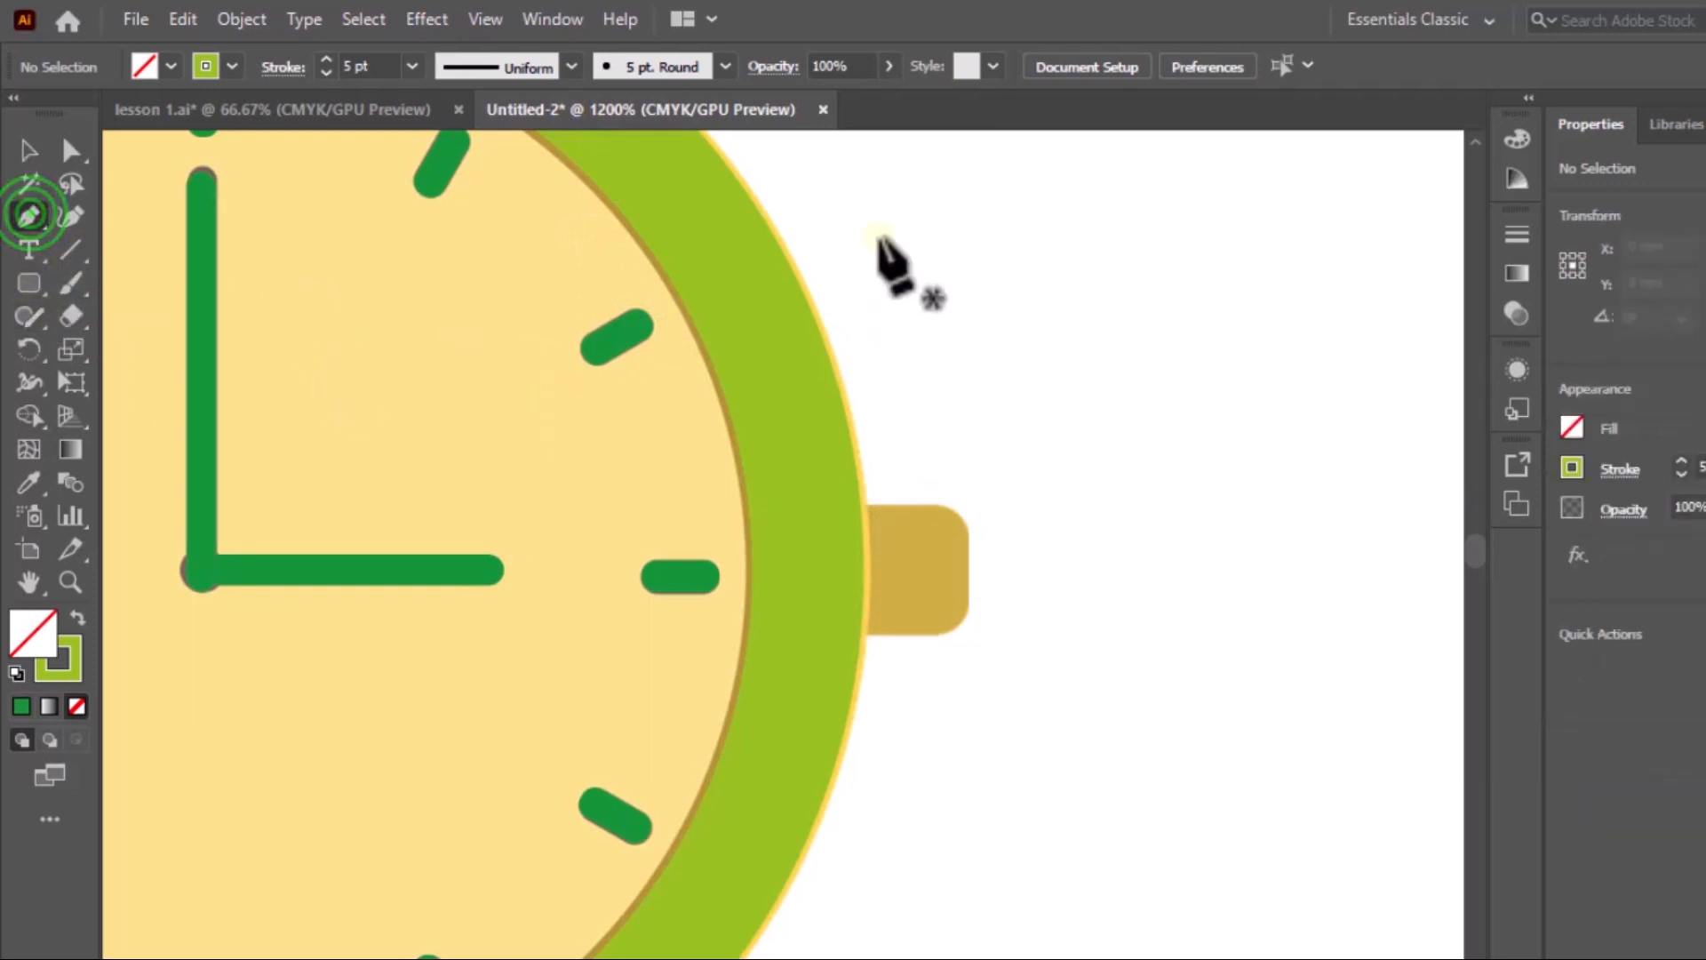
{"action": "left_click", "coordinate": [866, 505]}
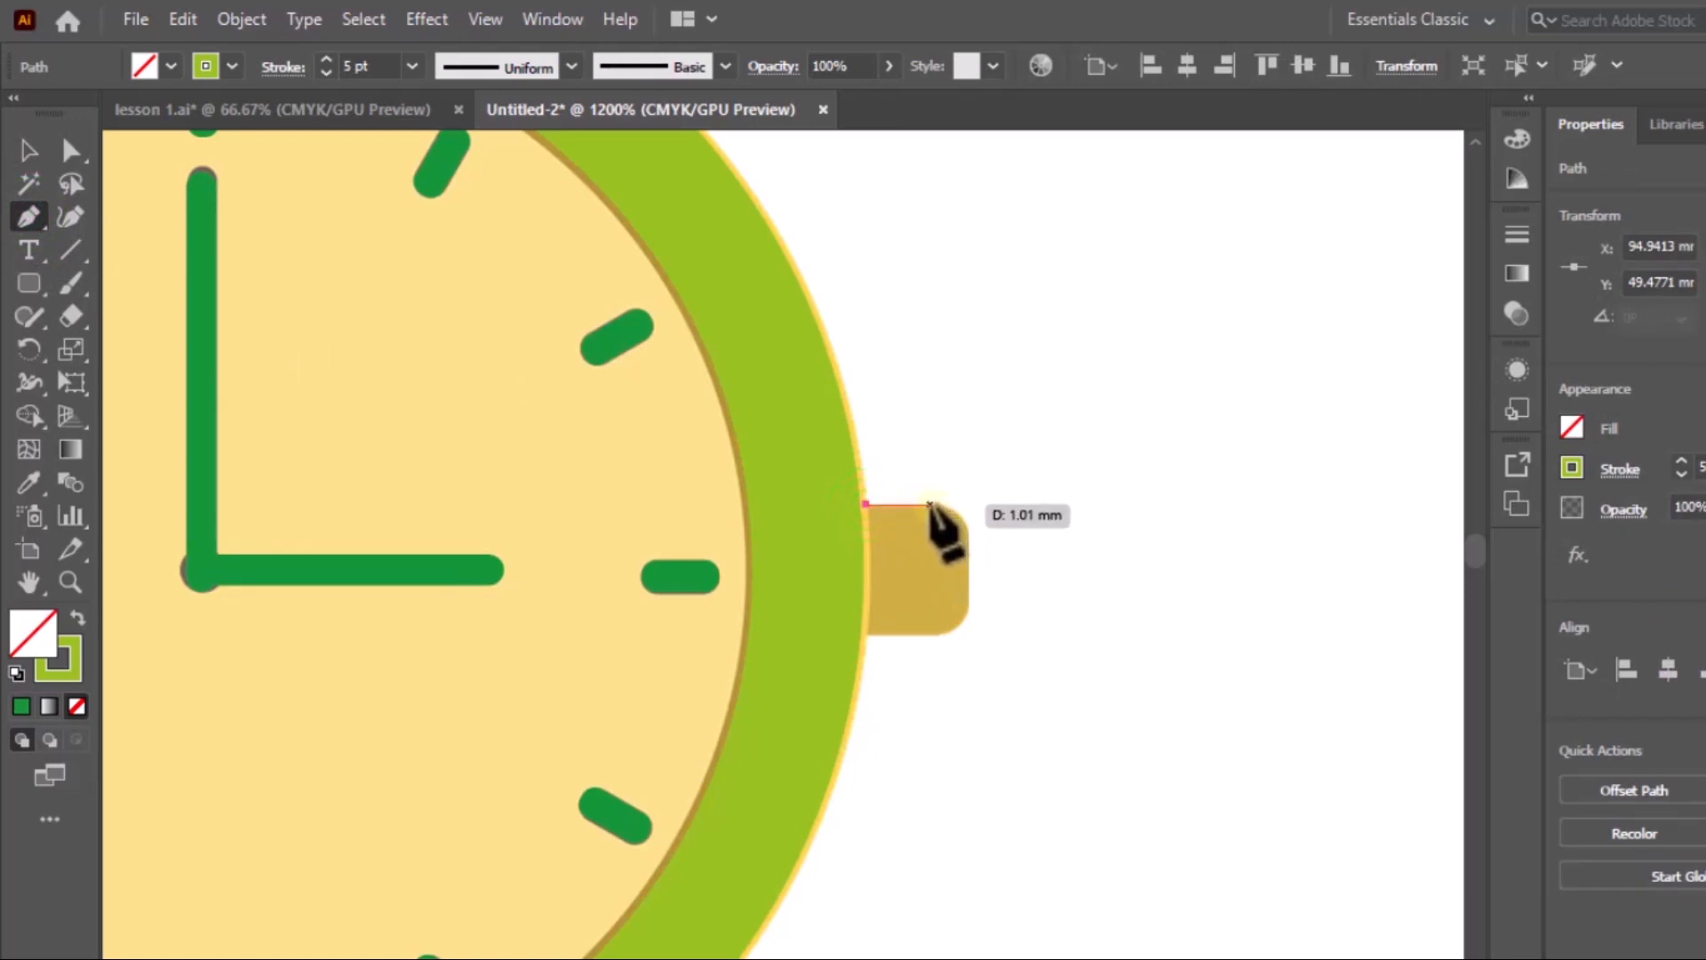
{"action": "left_click", "coordinate": [930, 505]}
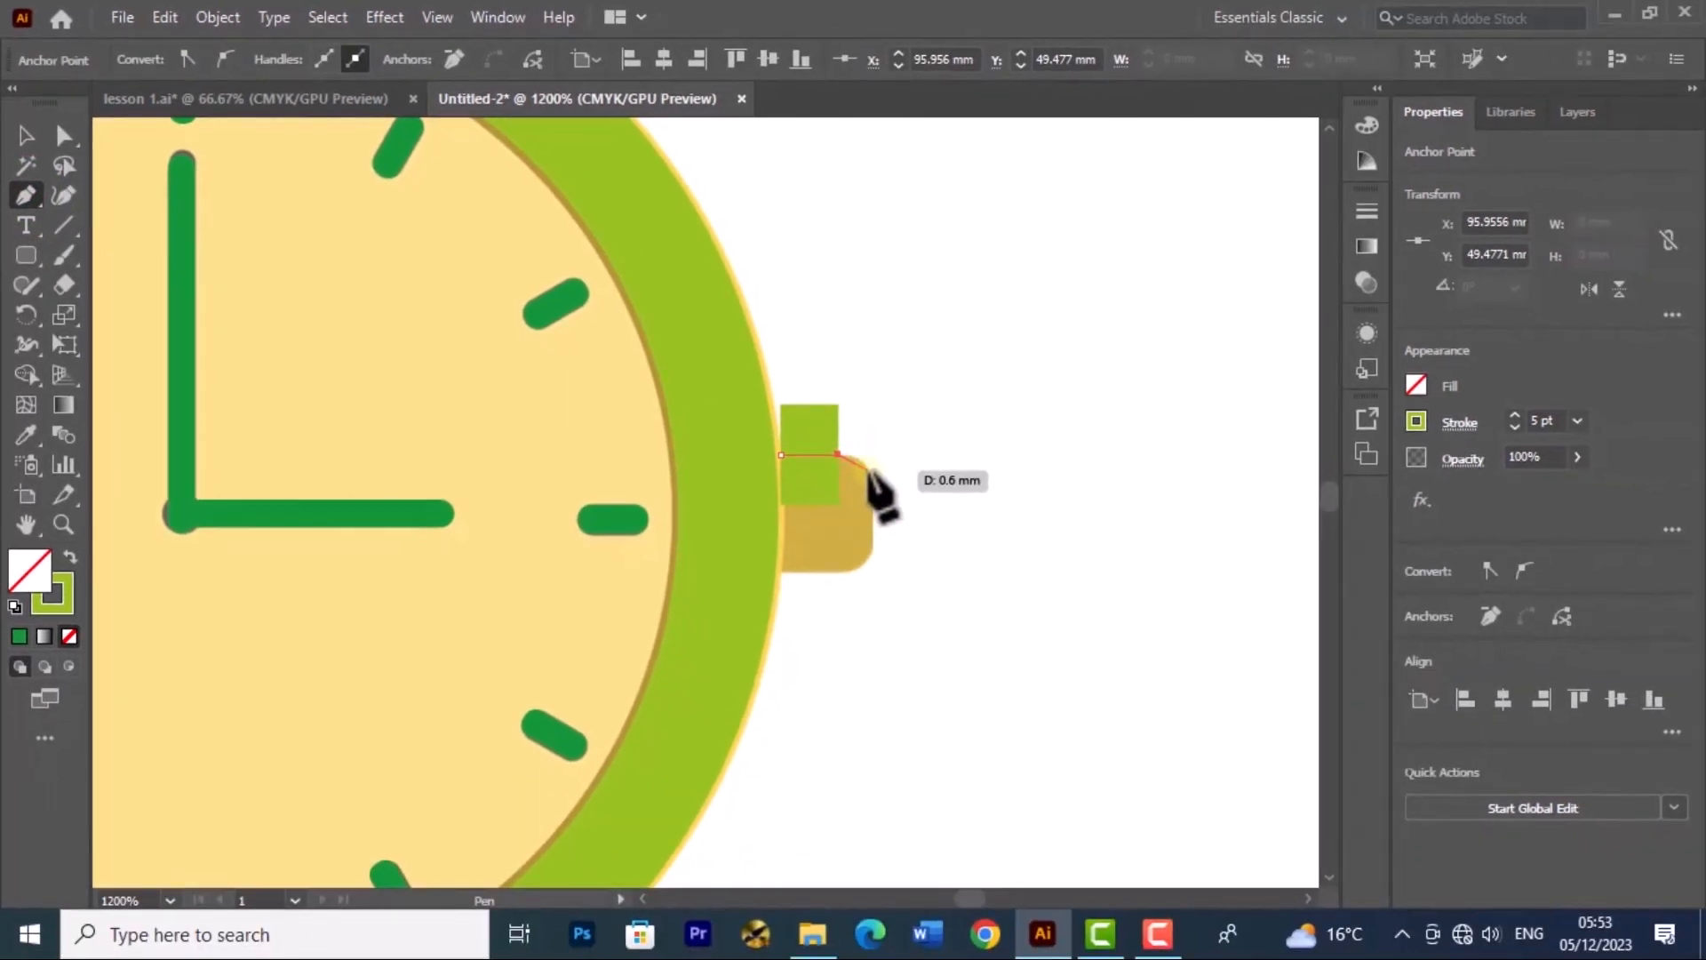
{"action": "left_click", "coordinate": [1517, 428]}
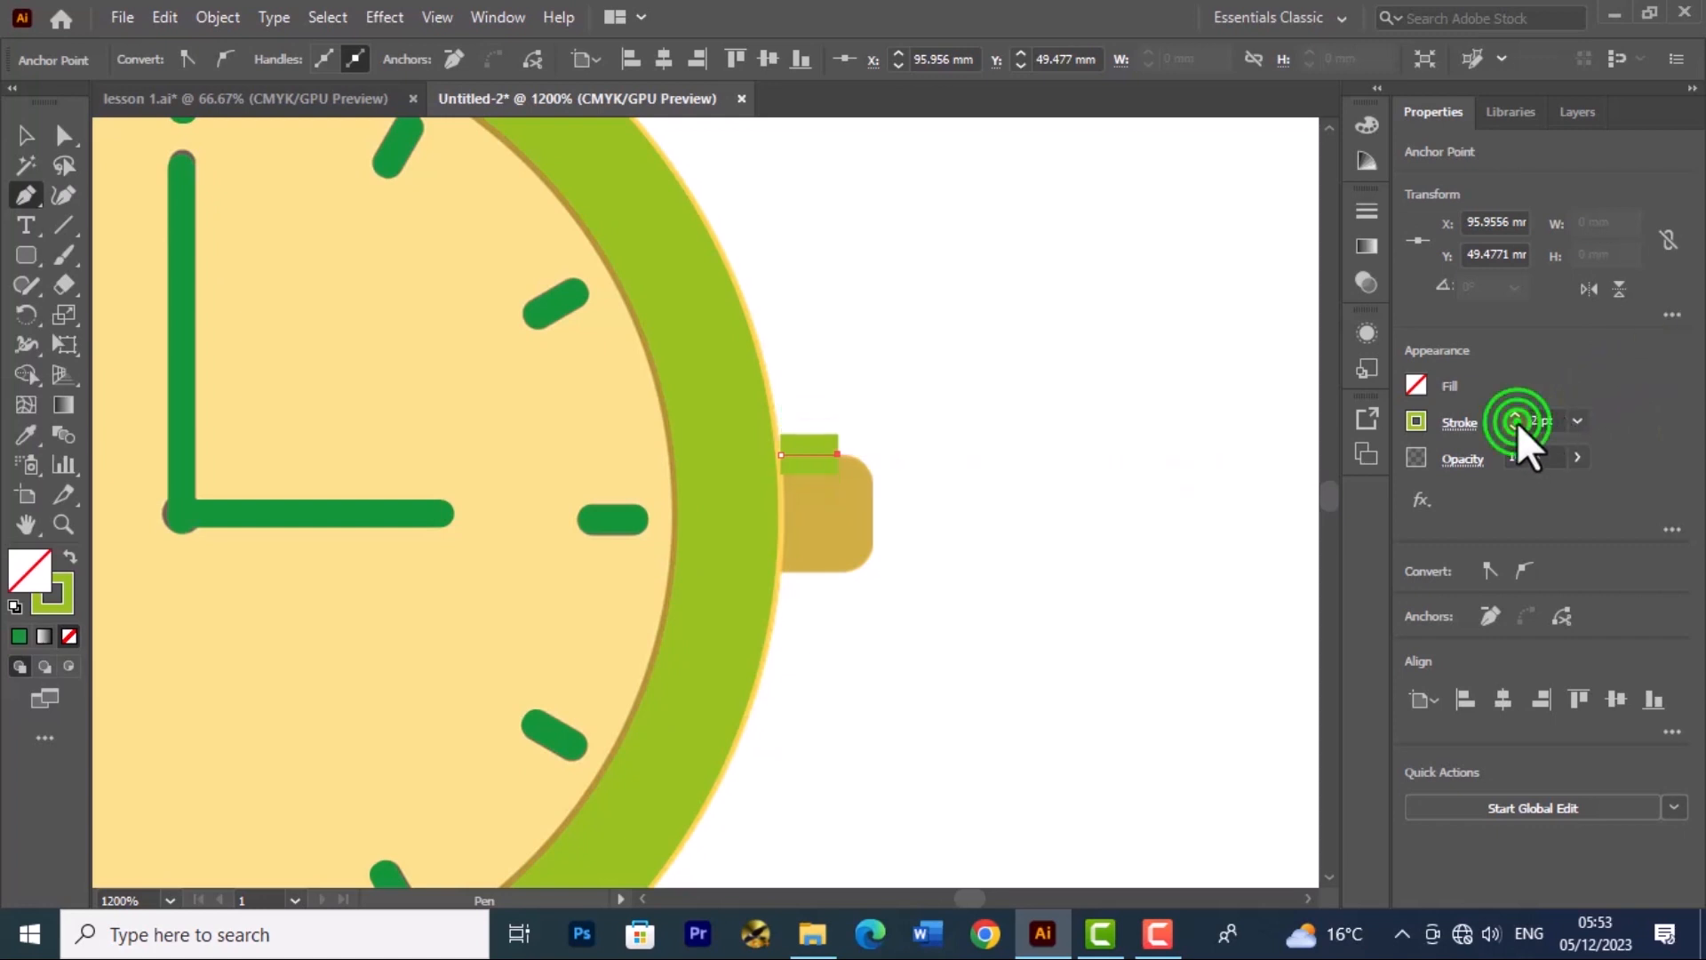
{"action": "left_click", "coordinate": [1518, 424]}
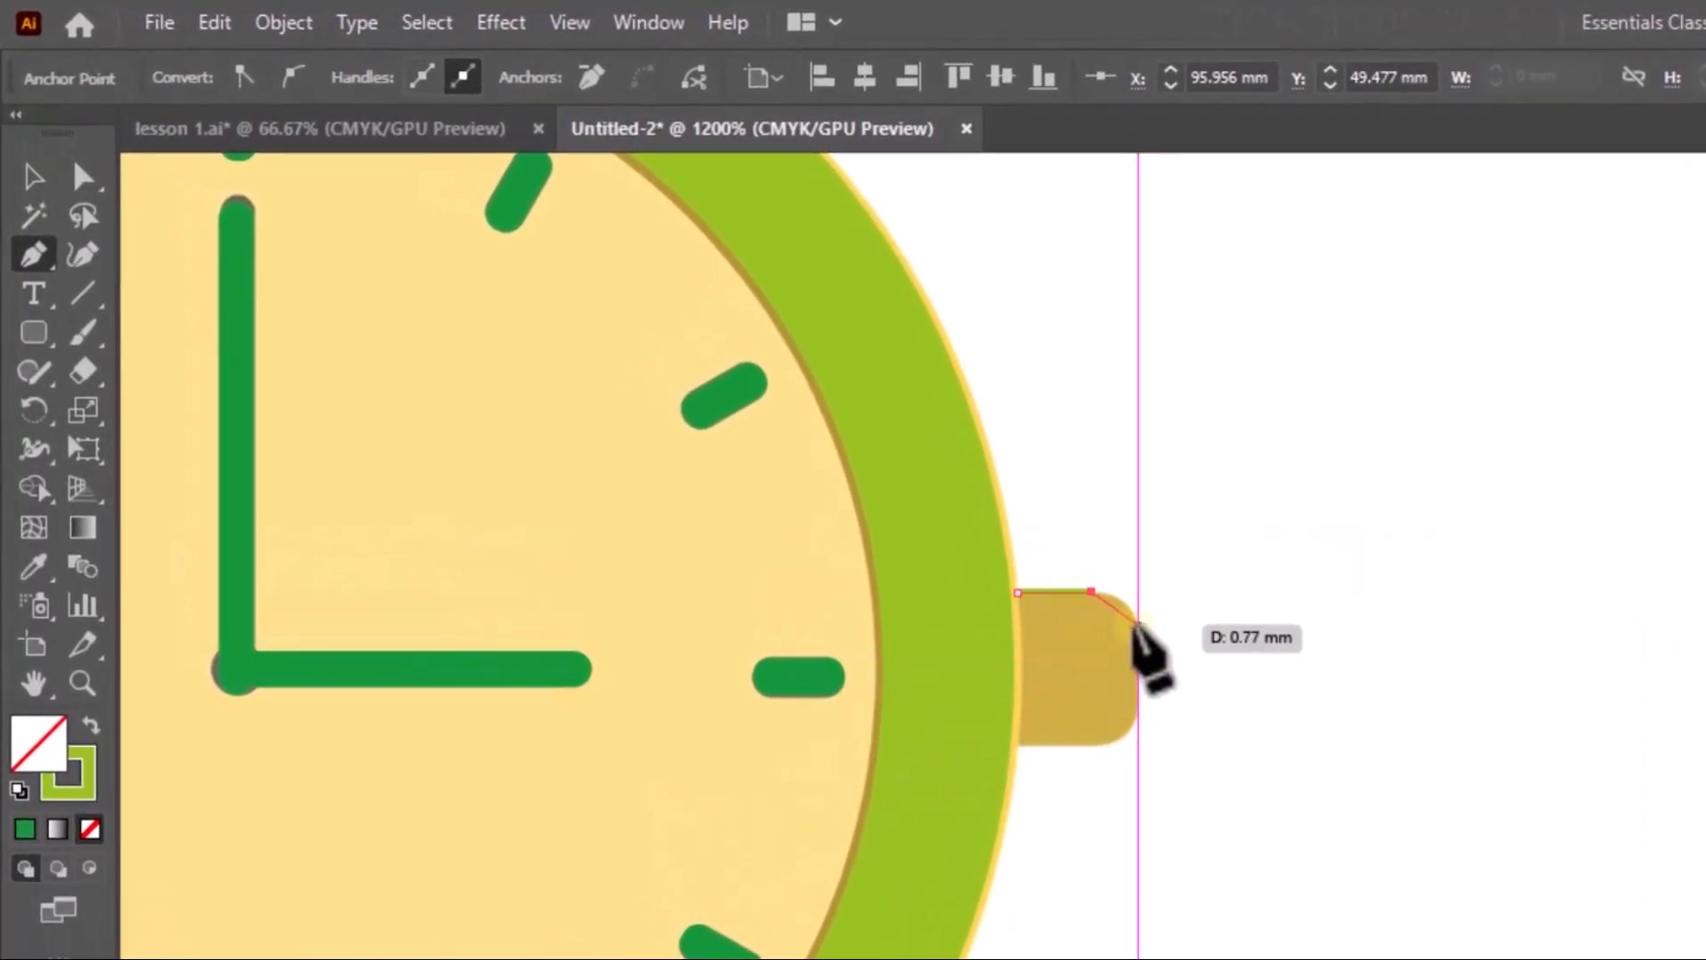
Step: Extend the Pen path around the crown's upper rounded corner, down its outer side and around the lower rounded corner
{"action": "left_click", "coordinate": [1137, 622]}
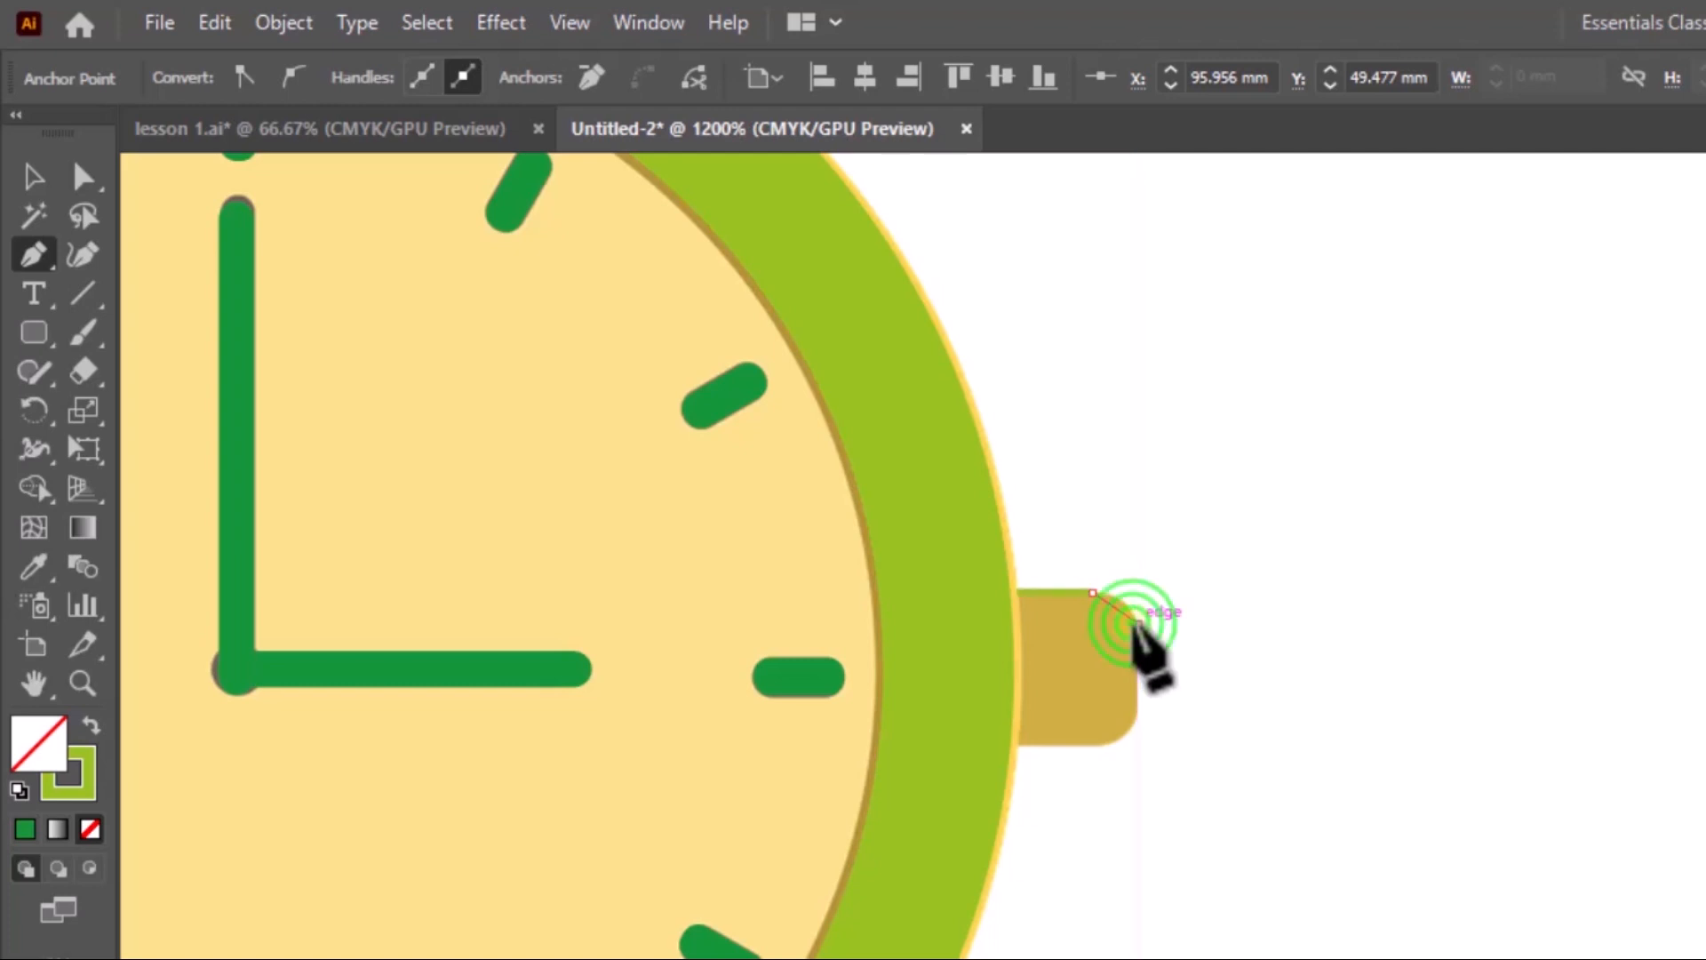
{"action": "left_click_drag", "start_coordinate": [1137, 625], "coordinate": [1137, 711]}
{"action": "left_click_drag", "start_coordinate": [1138, 711], "coordinate": [1112, 746]}
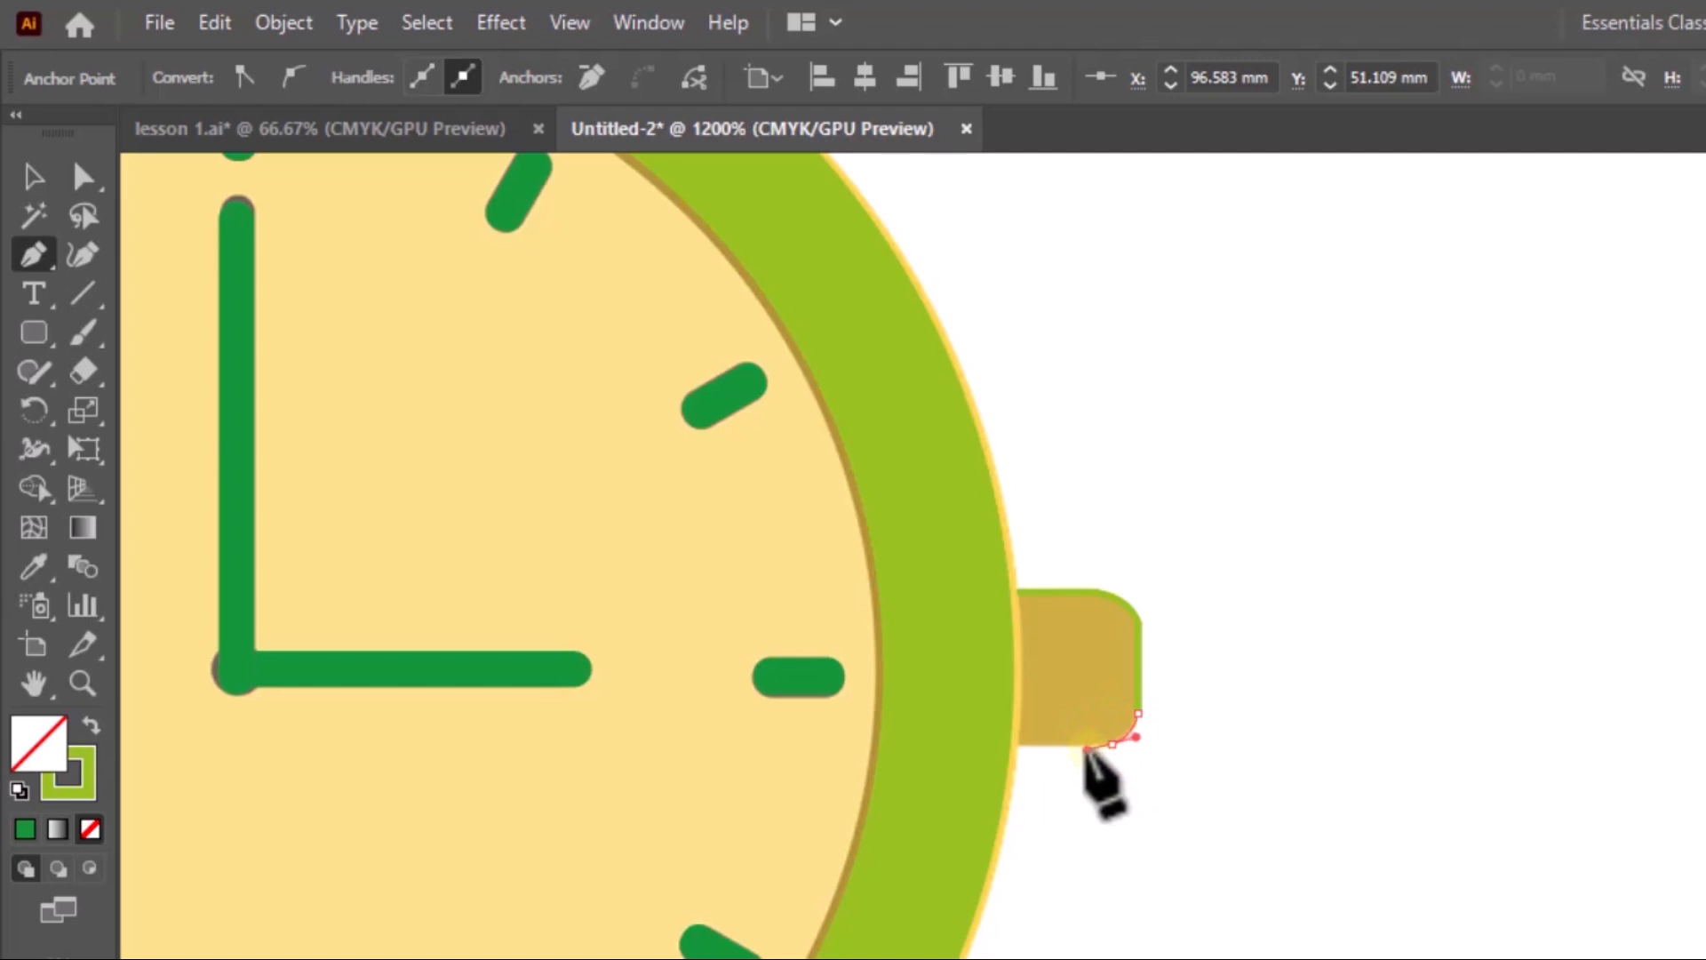
{"action": "left_click_drag", "start_coordinate": [1087, 749], "coordinate": [1088, 749]}
{"action": "left_click", "coordinate": [1114, 740]}
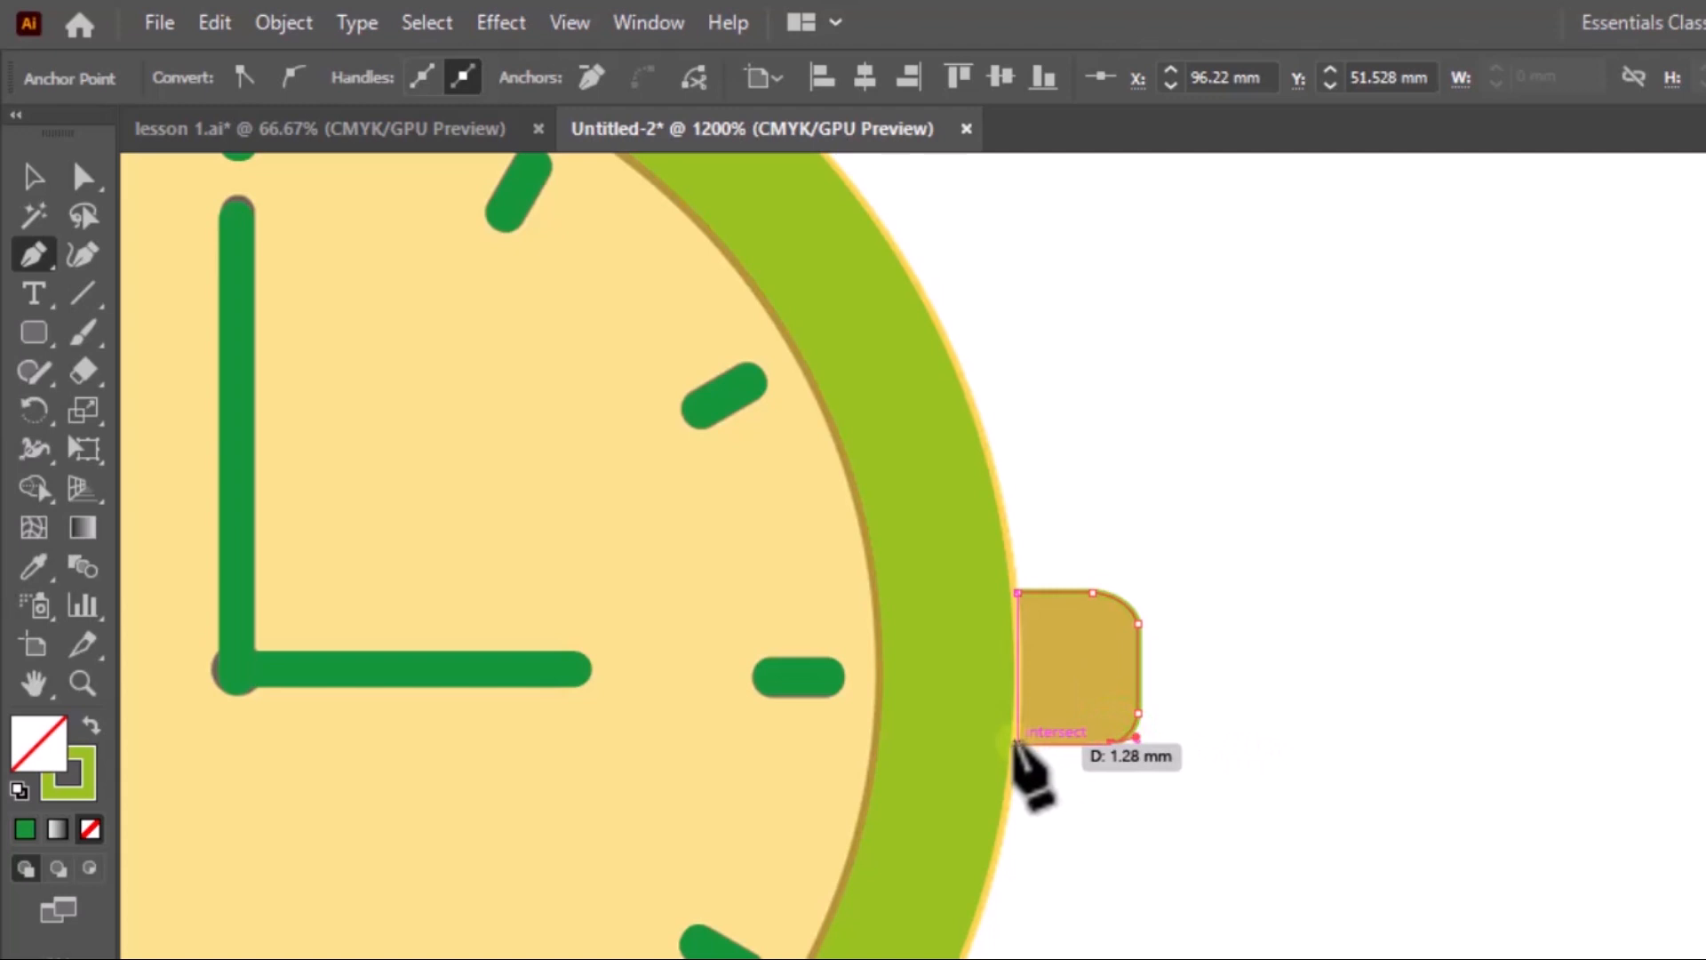
Step: Run the path along the crown's lower edge to the watch ring and close it with a slightly curved inner edge
{"action": "left_click", "coordinate": [1017, 743]}
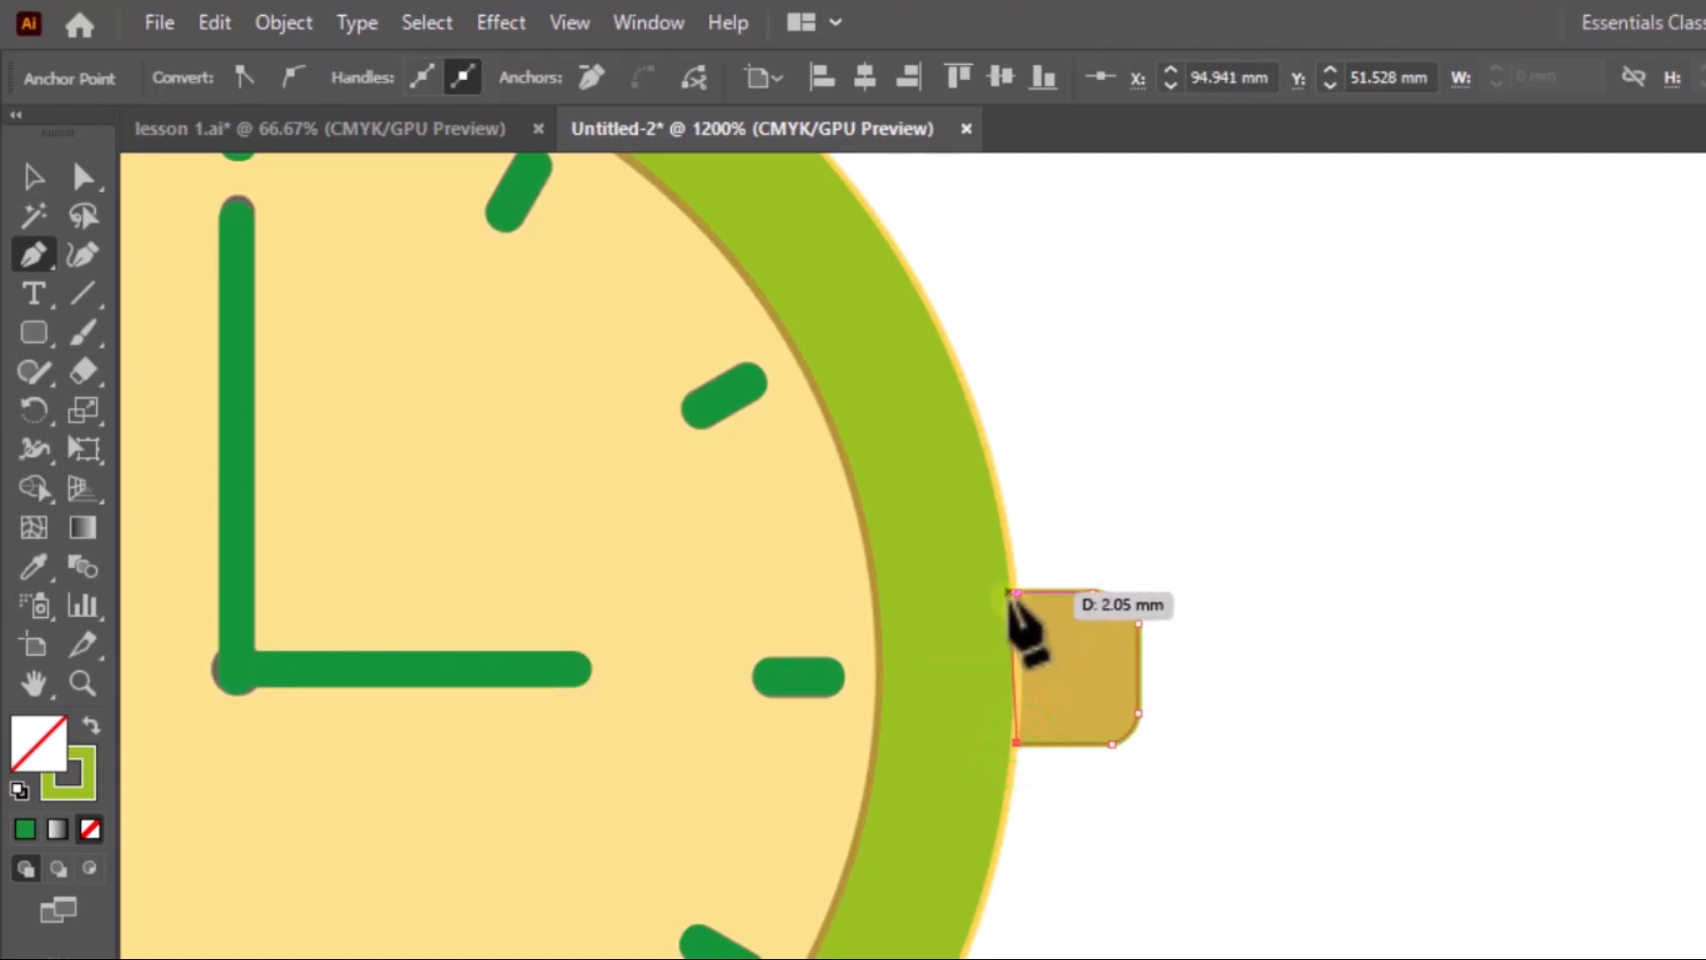
{"action": "left_click", "coordinate": [1015, 590]}
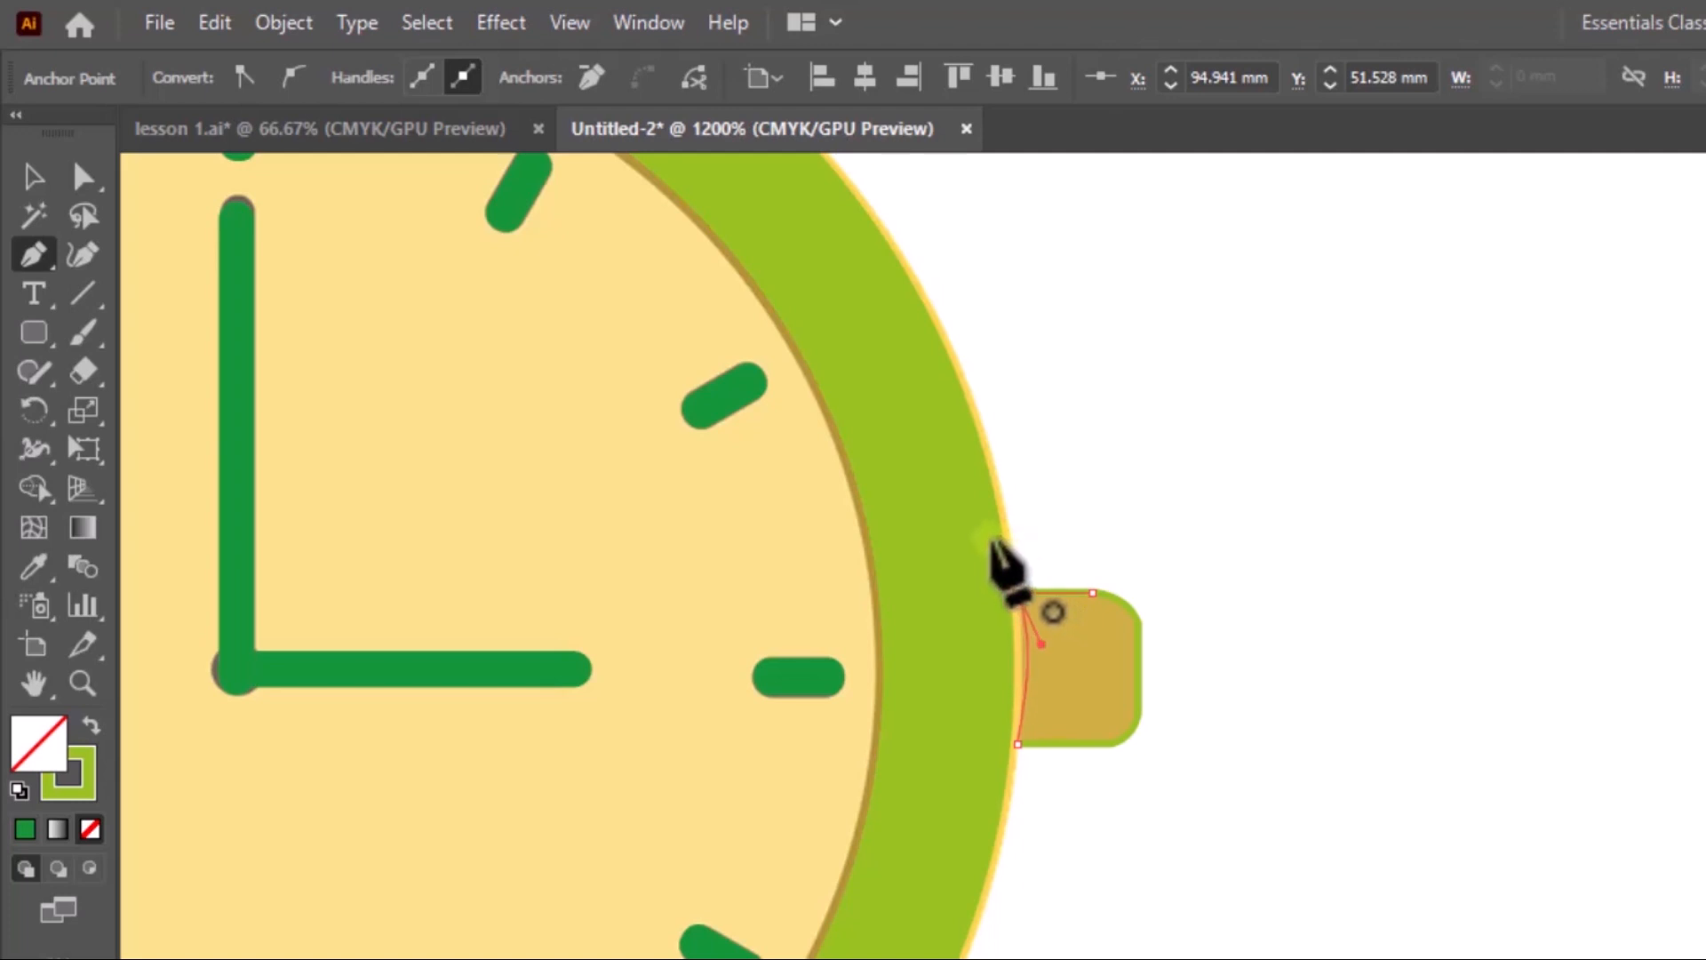
{"action": "left_click_drag", "start_coordinate": [1000, 540], "coordinate": [1005, 542]}
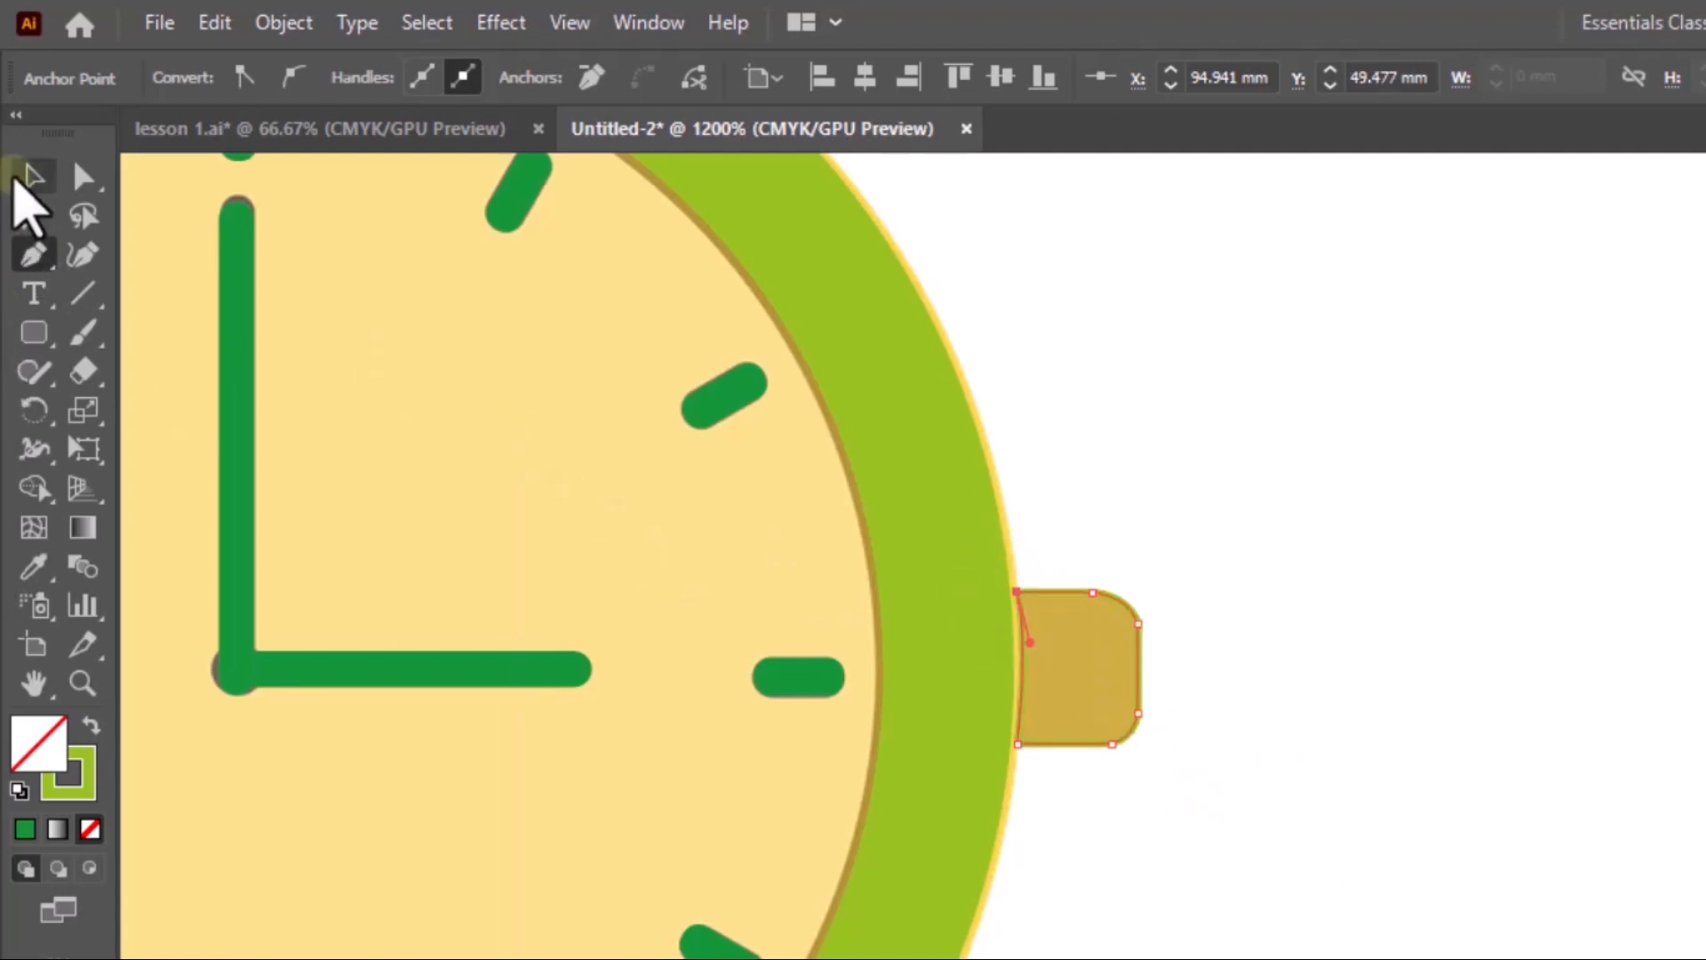
{"action": "left_click", "coordinate": [27, 177]}
{"action": "scroll", "coordinate": [1413, 933], "scroll_direction": "down", "scroll_amount": 5}
{"action": "scroll", "coordinate": [1403, 925], "scroll_direction": "up", "scroll_amount": 1}
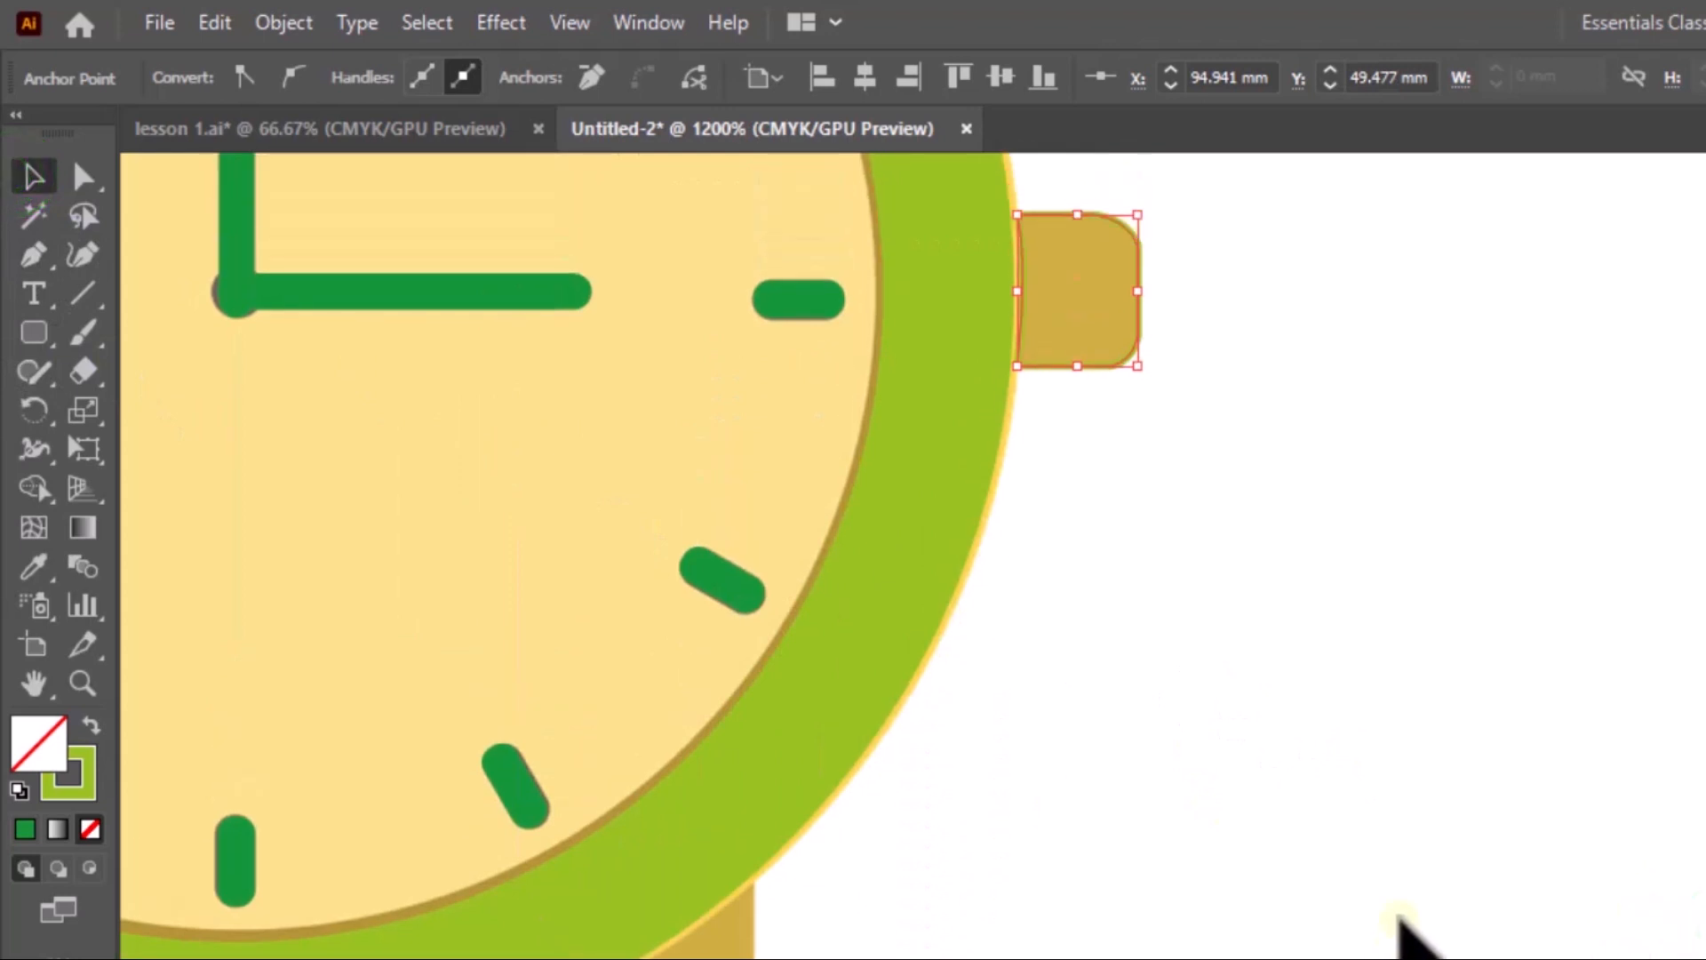
{"action": "scroll", "coordinate": [1417, 853], "scroll_direction": "up", "scroll_amount": 3}
{"action": "left_click", "coordinate": [1365, 658]}
{"action": "scroll", "coordinate": [1378, 685], "scroll_direction": "up", "scroll_amount": 2}
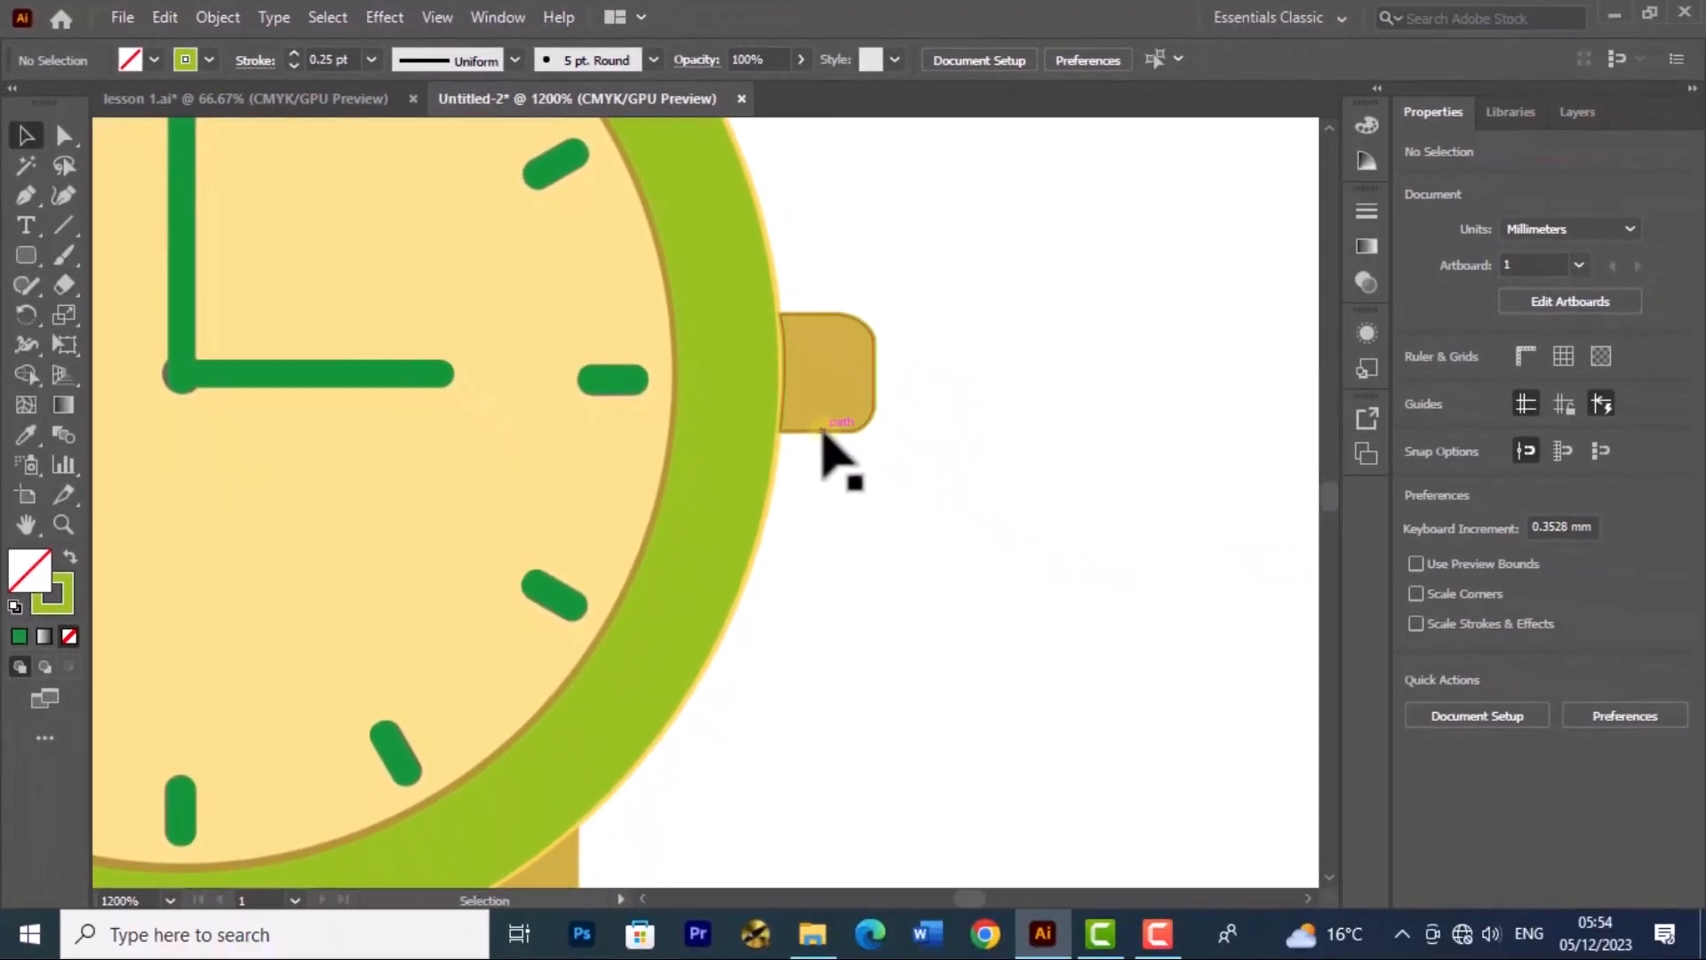
Step: Apply the dial's cream fill with no stroke to the crown using the Eyedropper
{"action": "left_click", "coordinate": [1071, 558]}
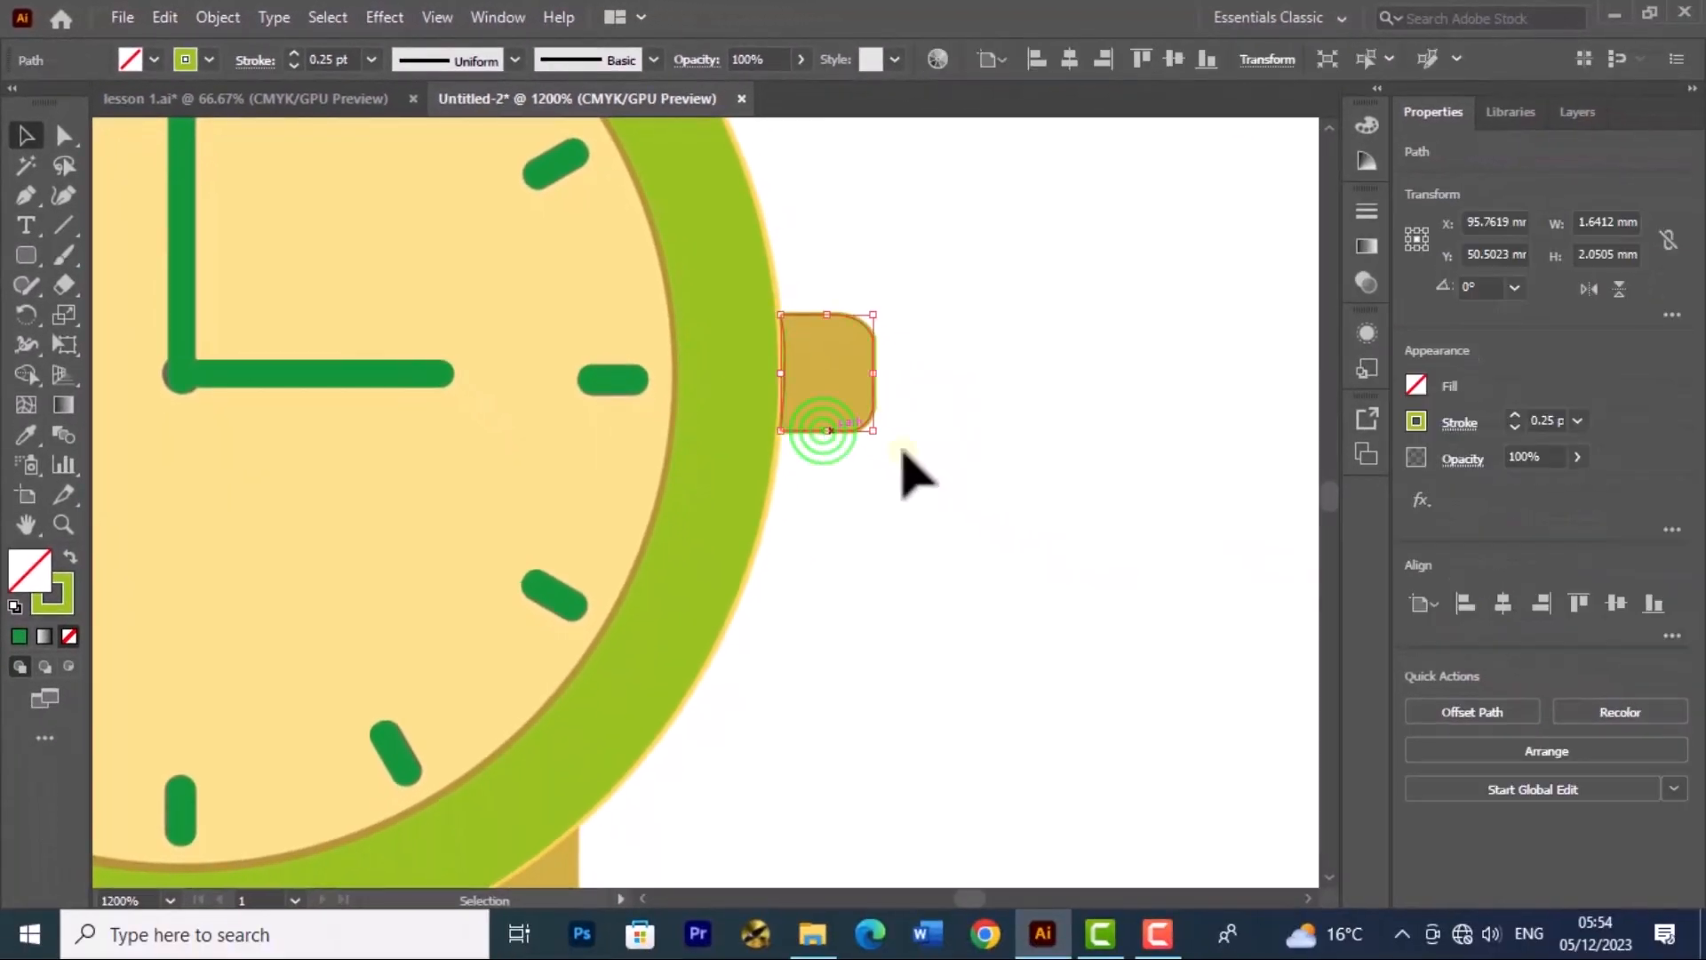
{"action": "left_click", "coordinate": [1418, 384]}
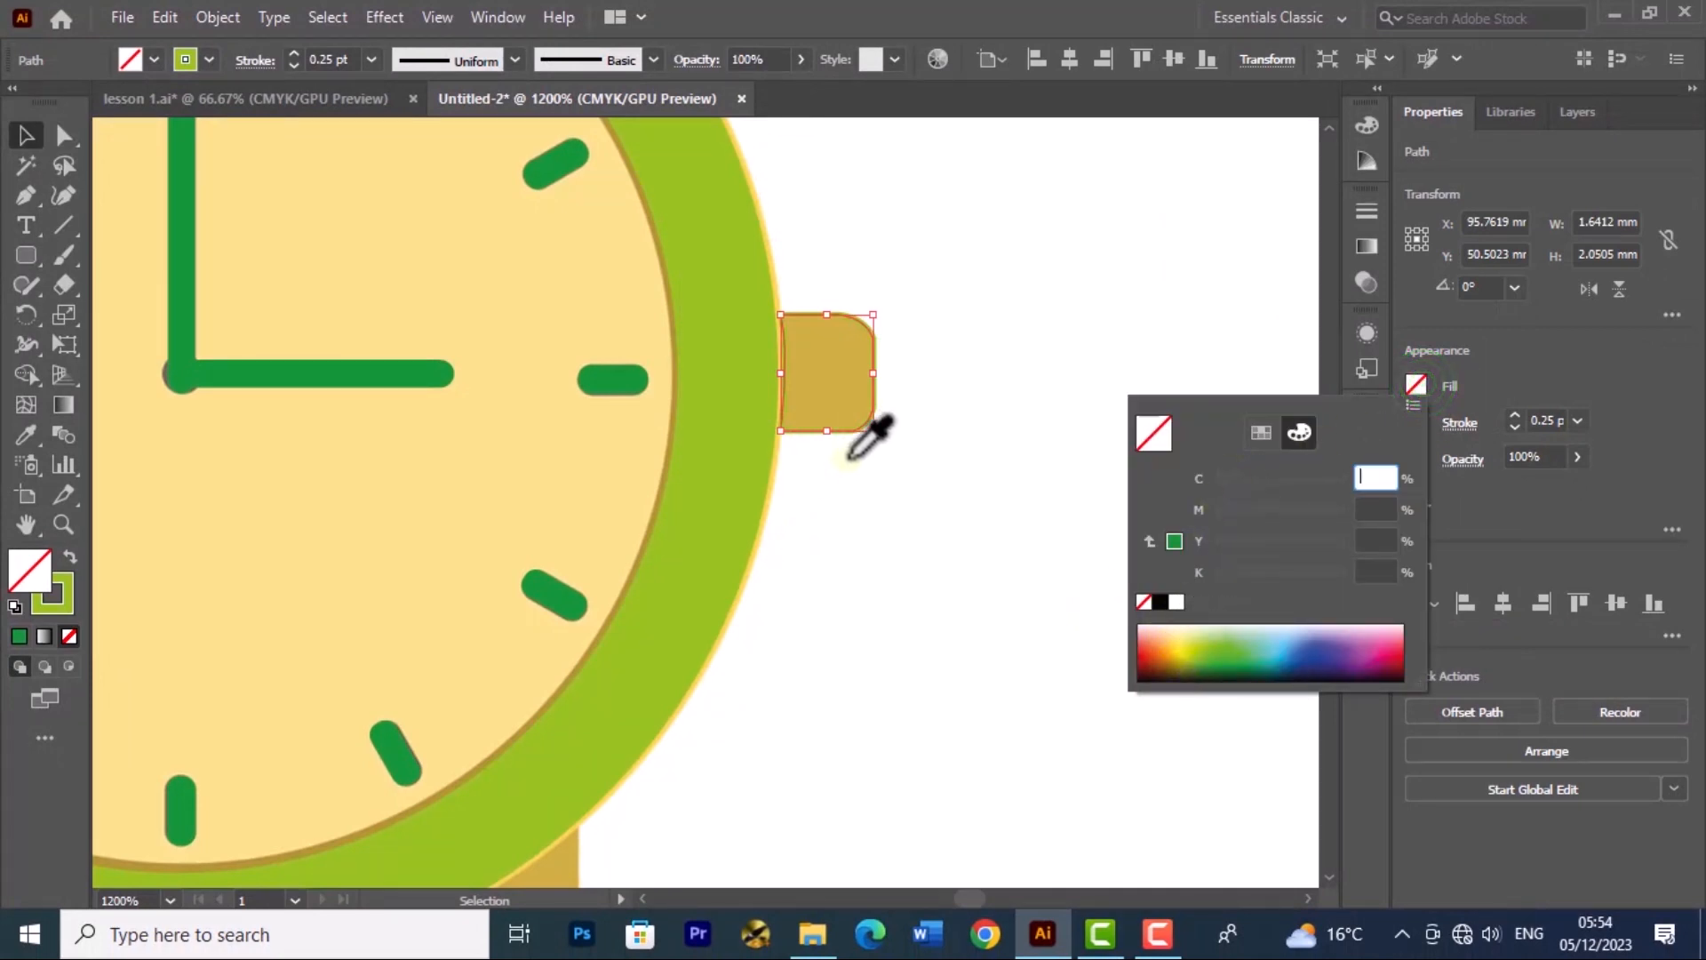
{"action": "left_click", "coordinate": [601, 481]}
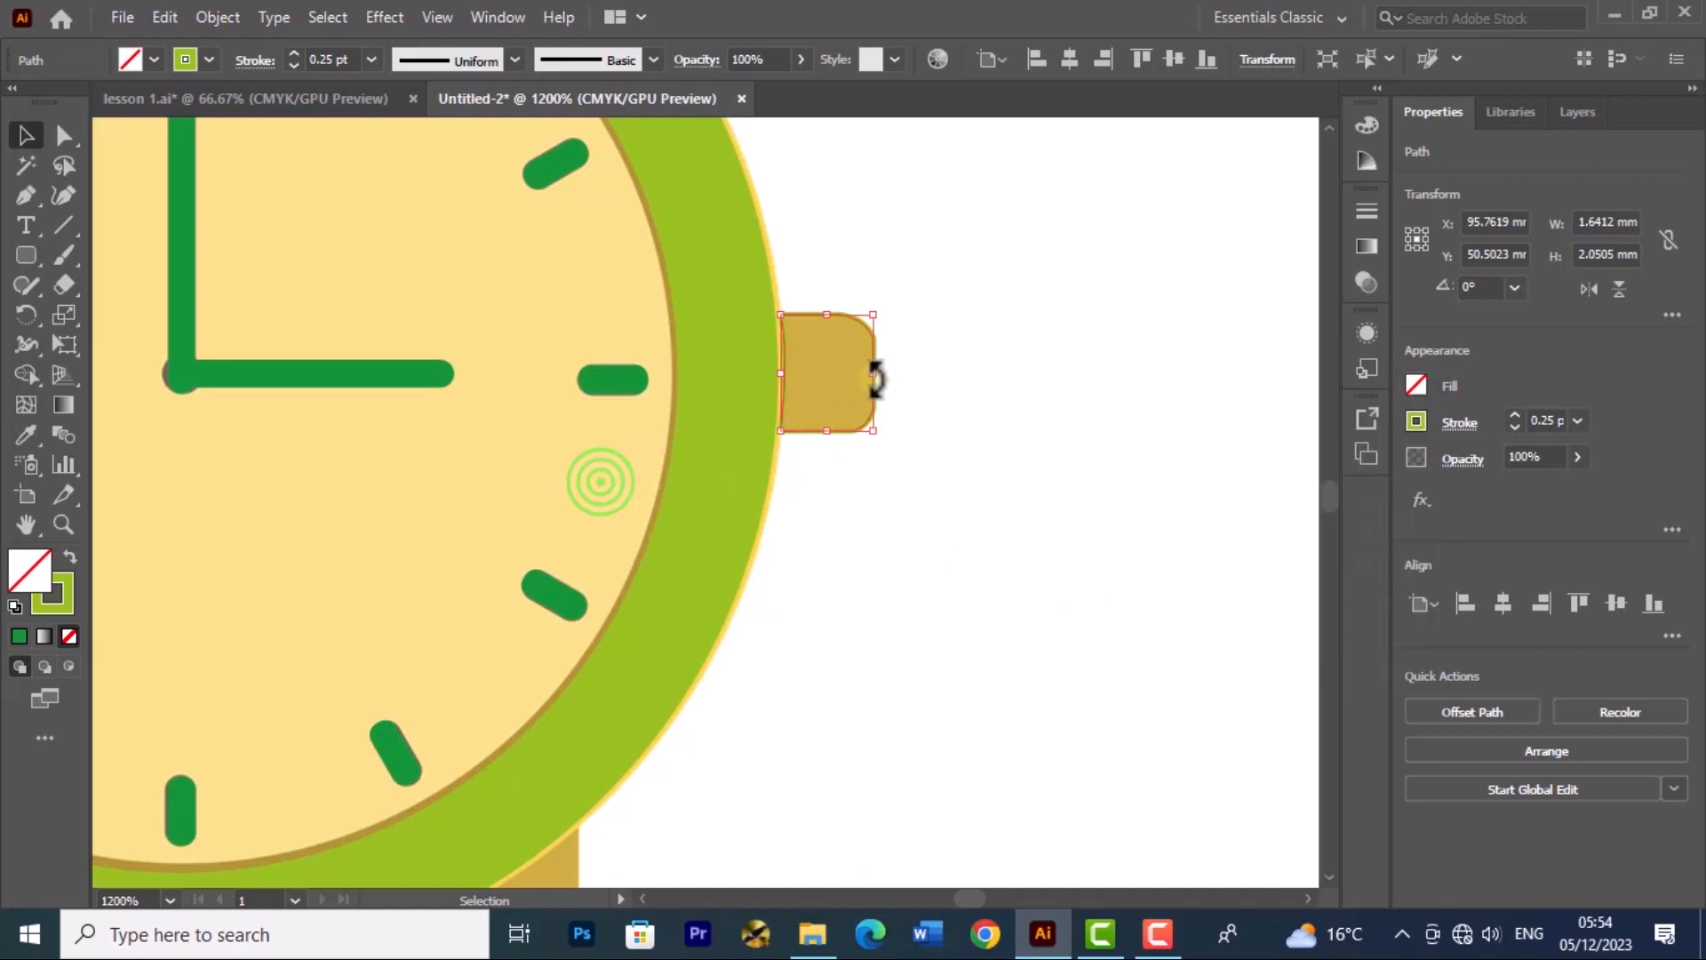
{"action": "left_click", "coordinate": [27, 434]}
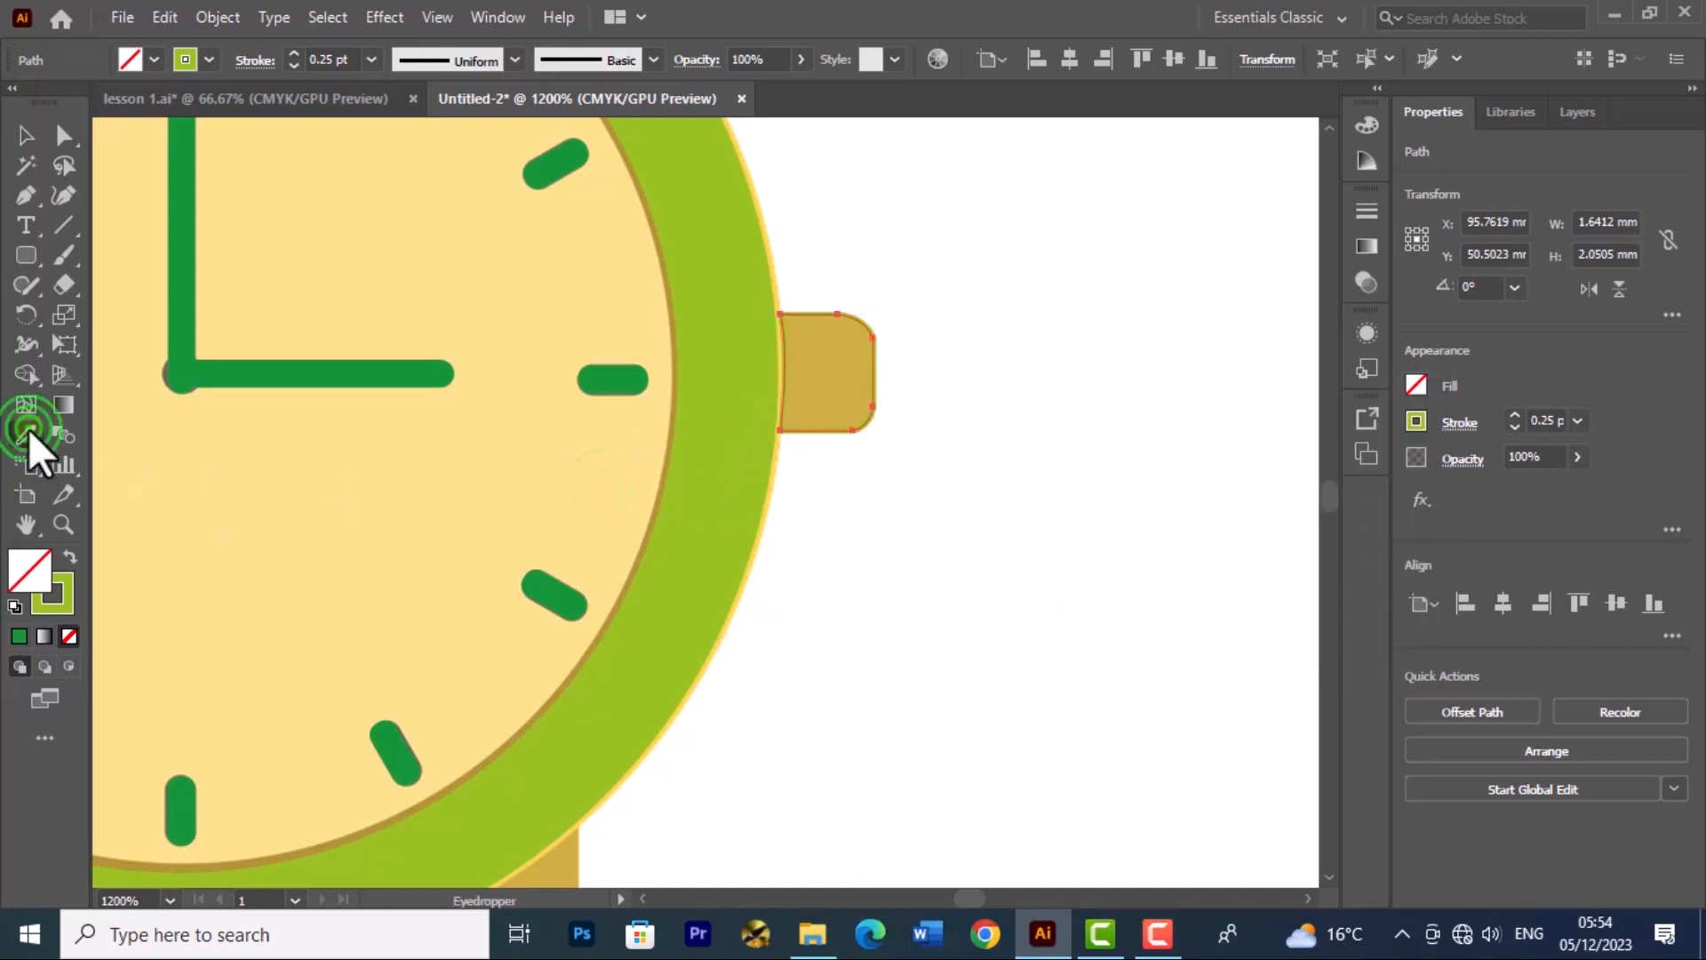
{"action": "left_click", "coordinate": [615, 445]}
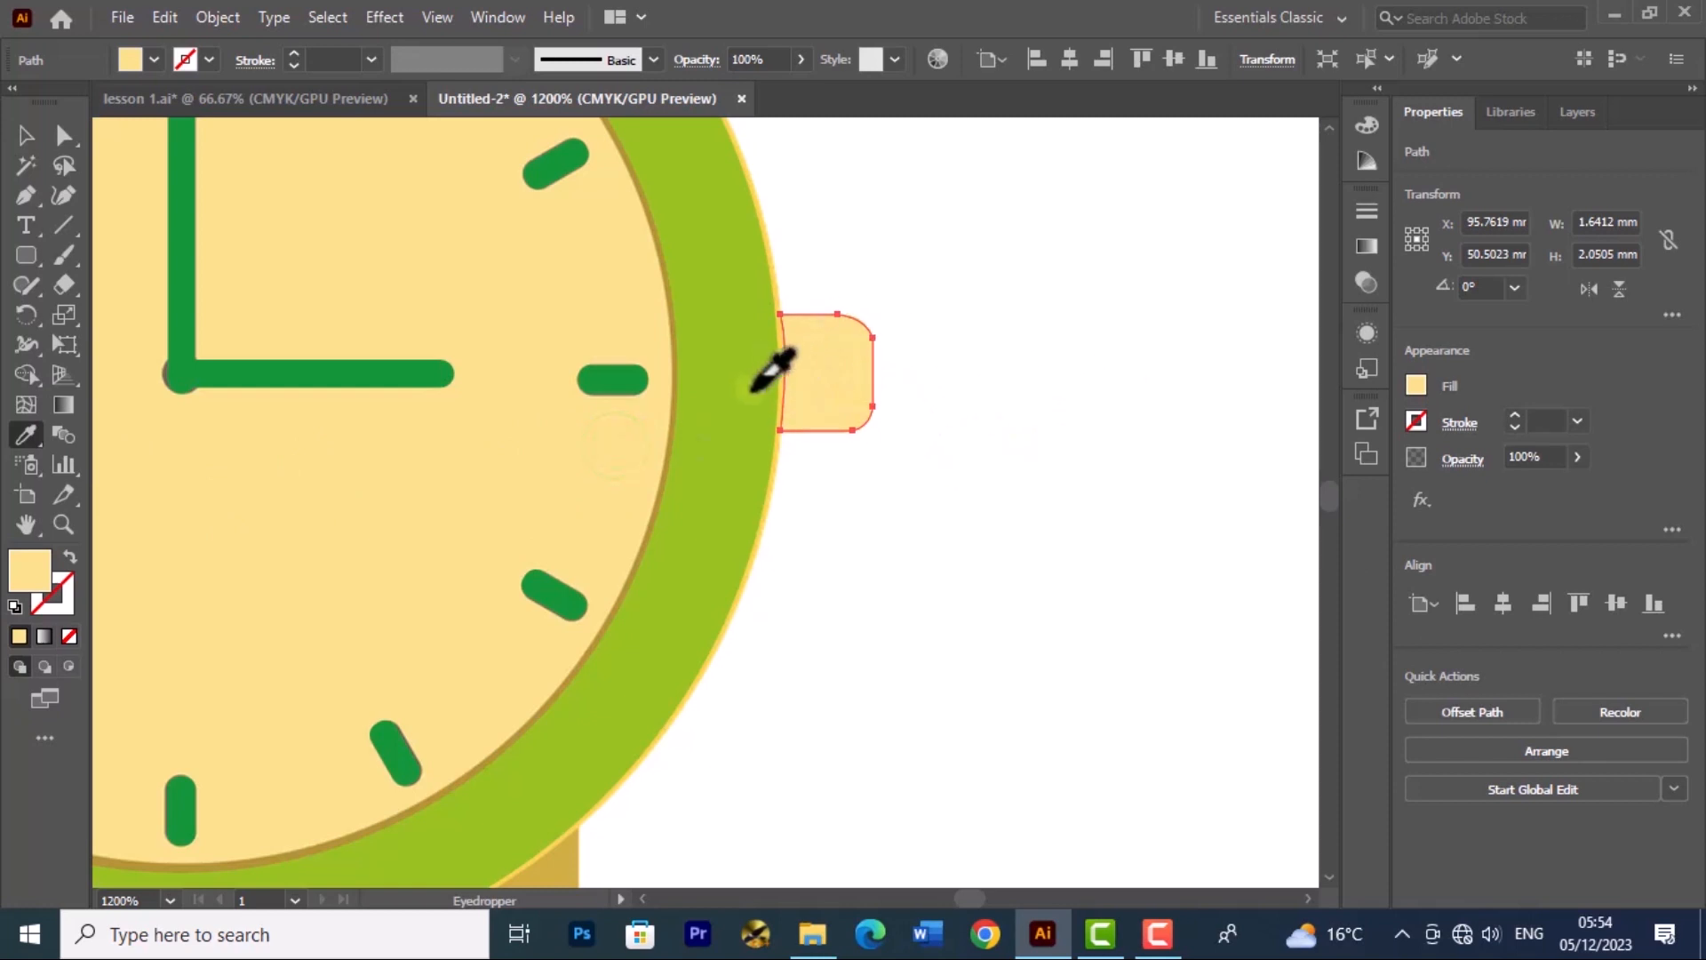
{"action": "scroll", "coordinate": [870, 388], "scroll_direction": "up", "scroll_amount": 2}
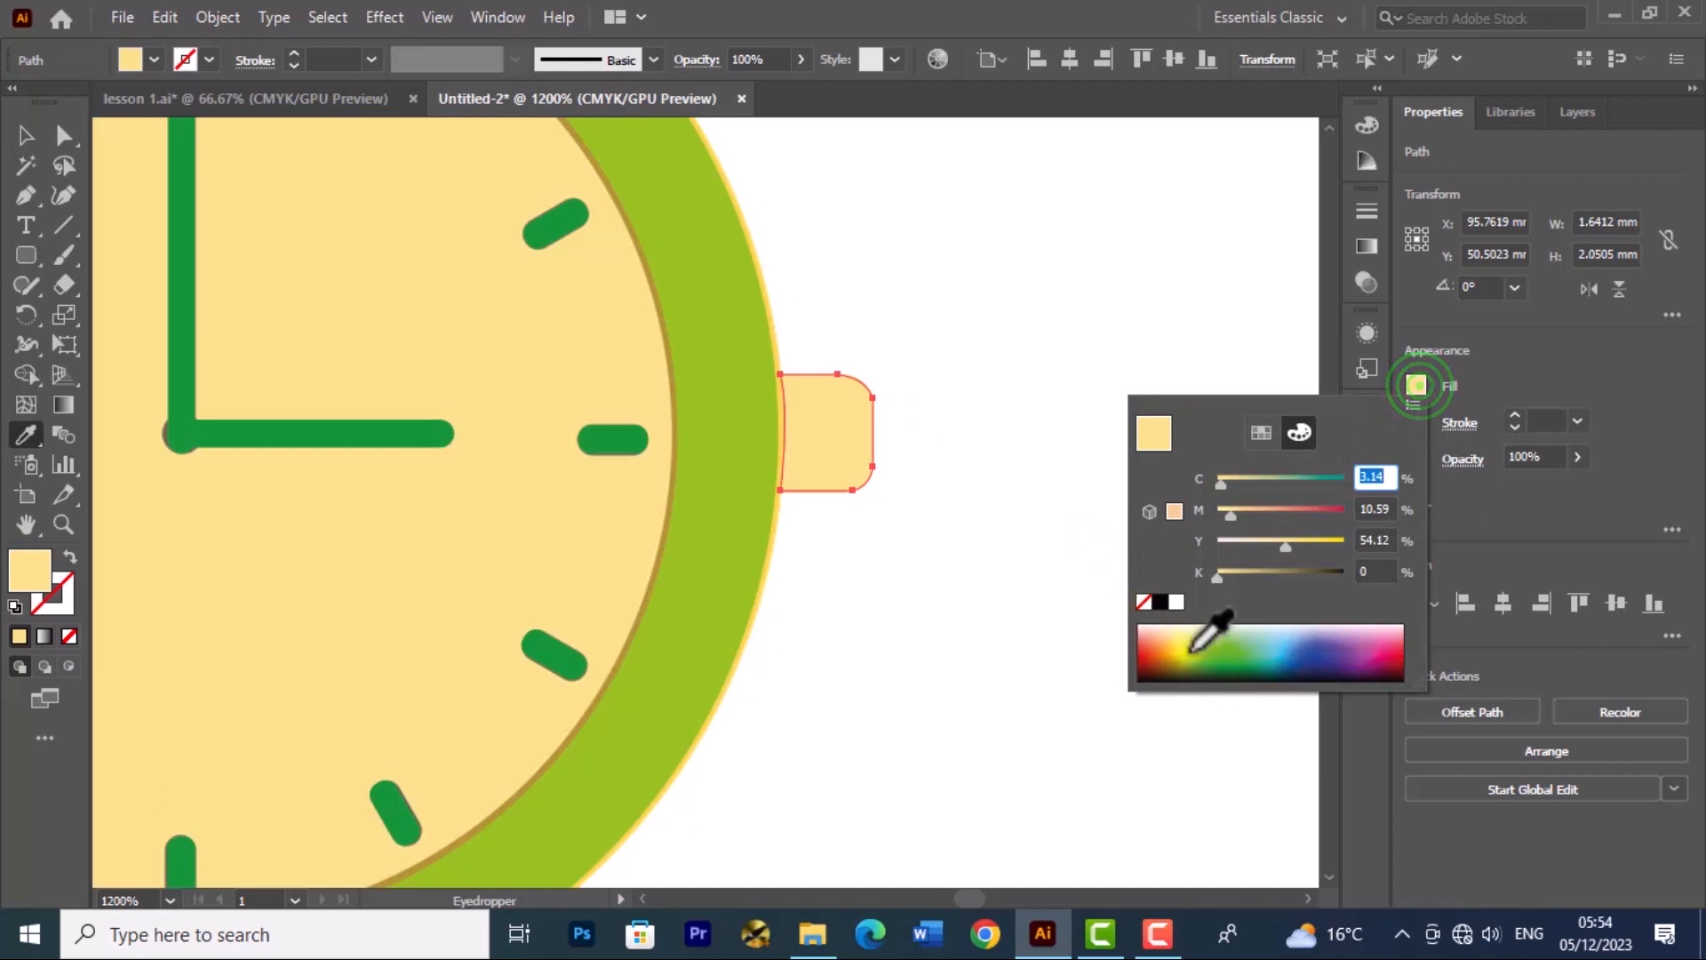
Step: Set the crown's fill to a dark olive brown, C 35.69, M 44.71, Y 100, K 31.37
{"action": "left_click", "coordinate": [1169, 667]}
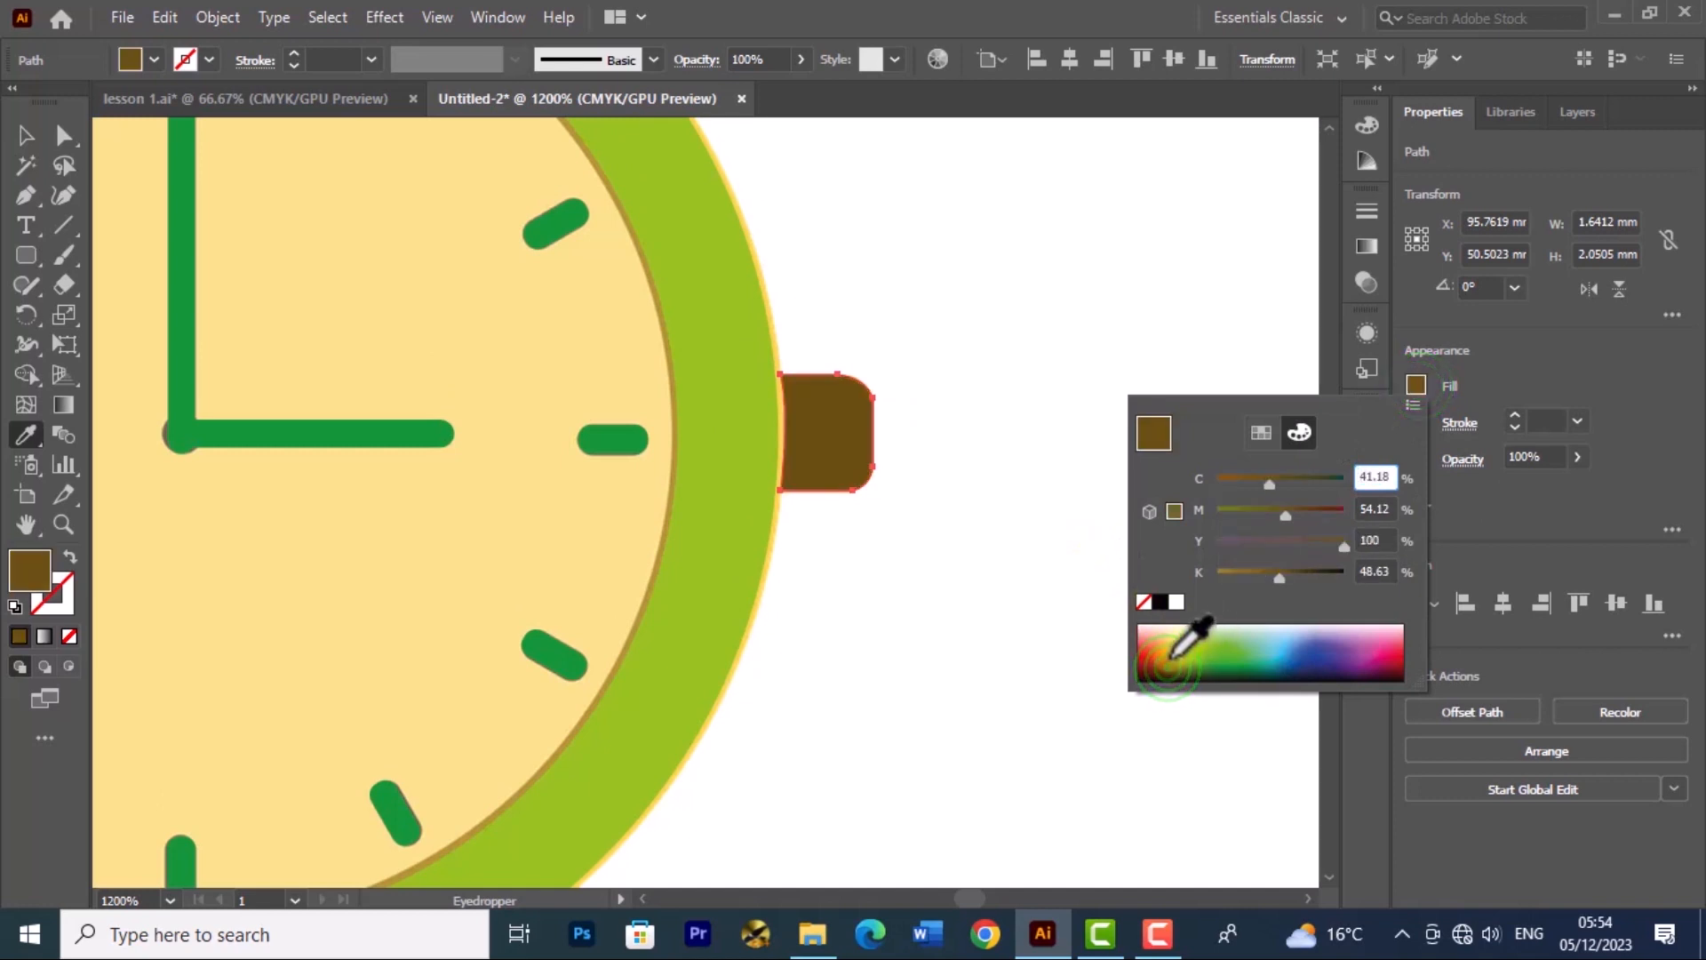
{"action": "left_click", "coordinate": [1169, 664]}
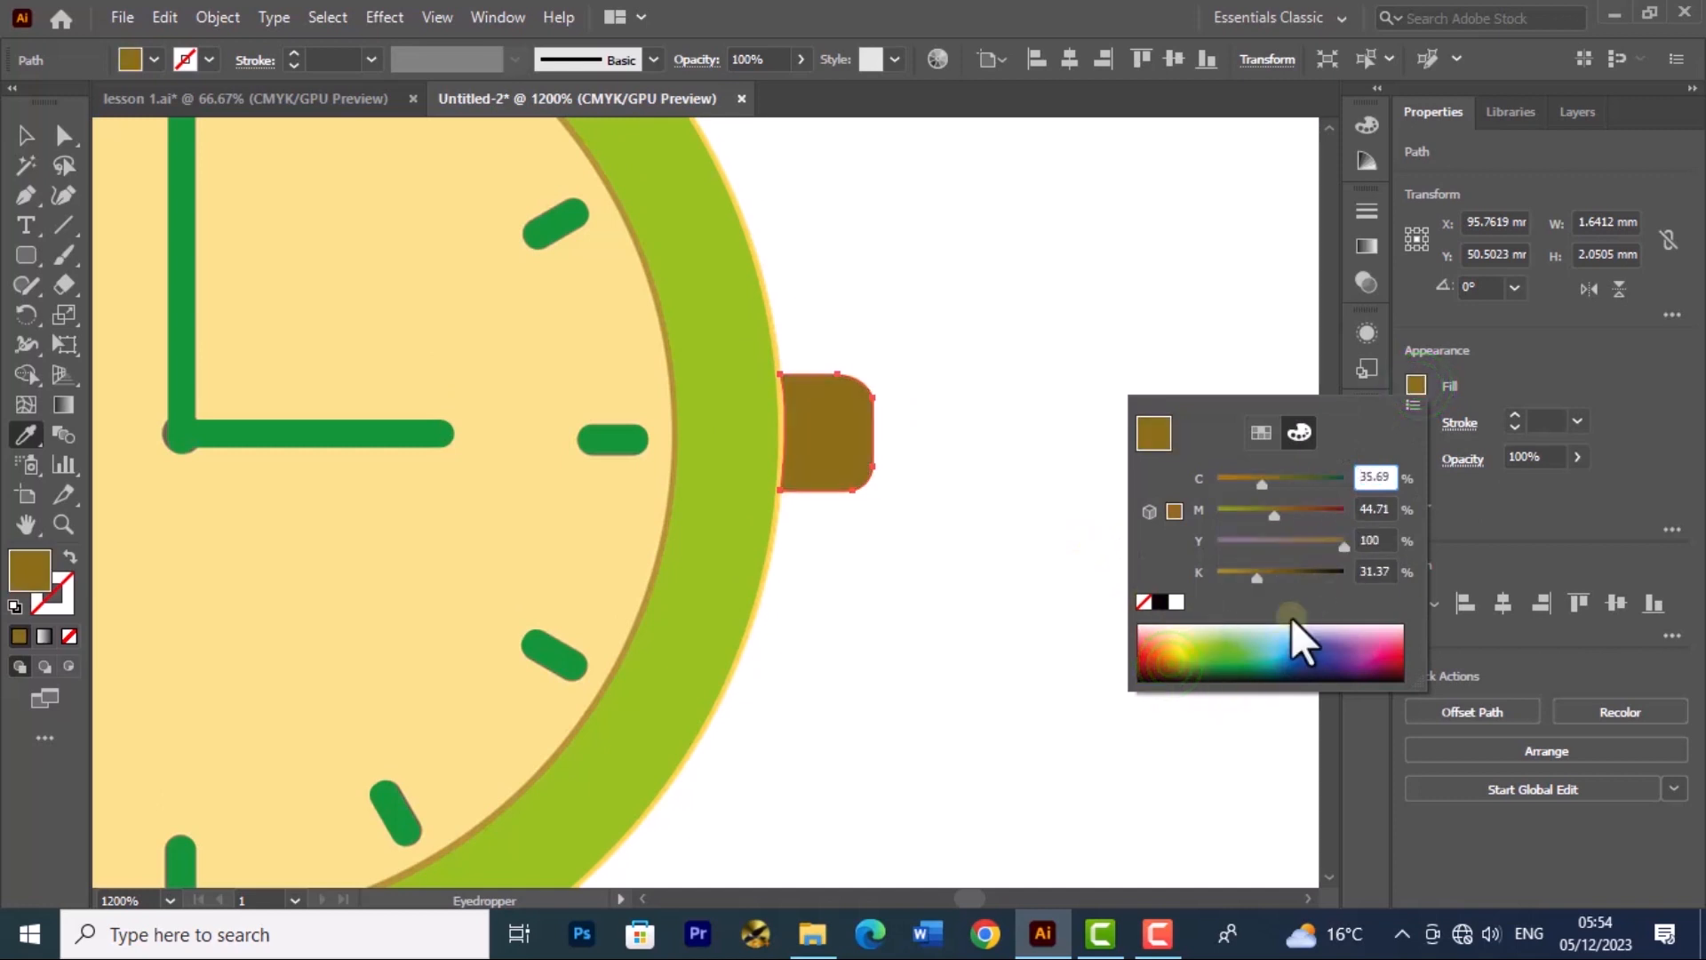
{"action": "left_click", "coordinate": [871, 287]}
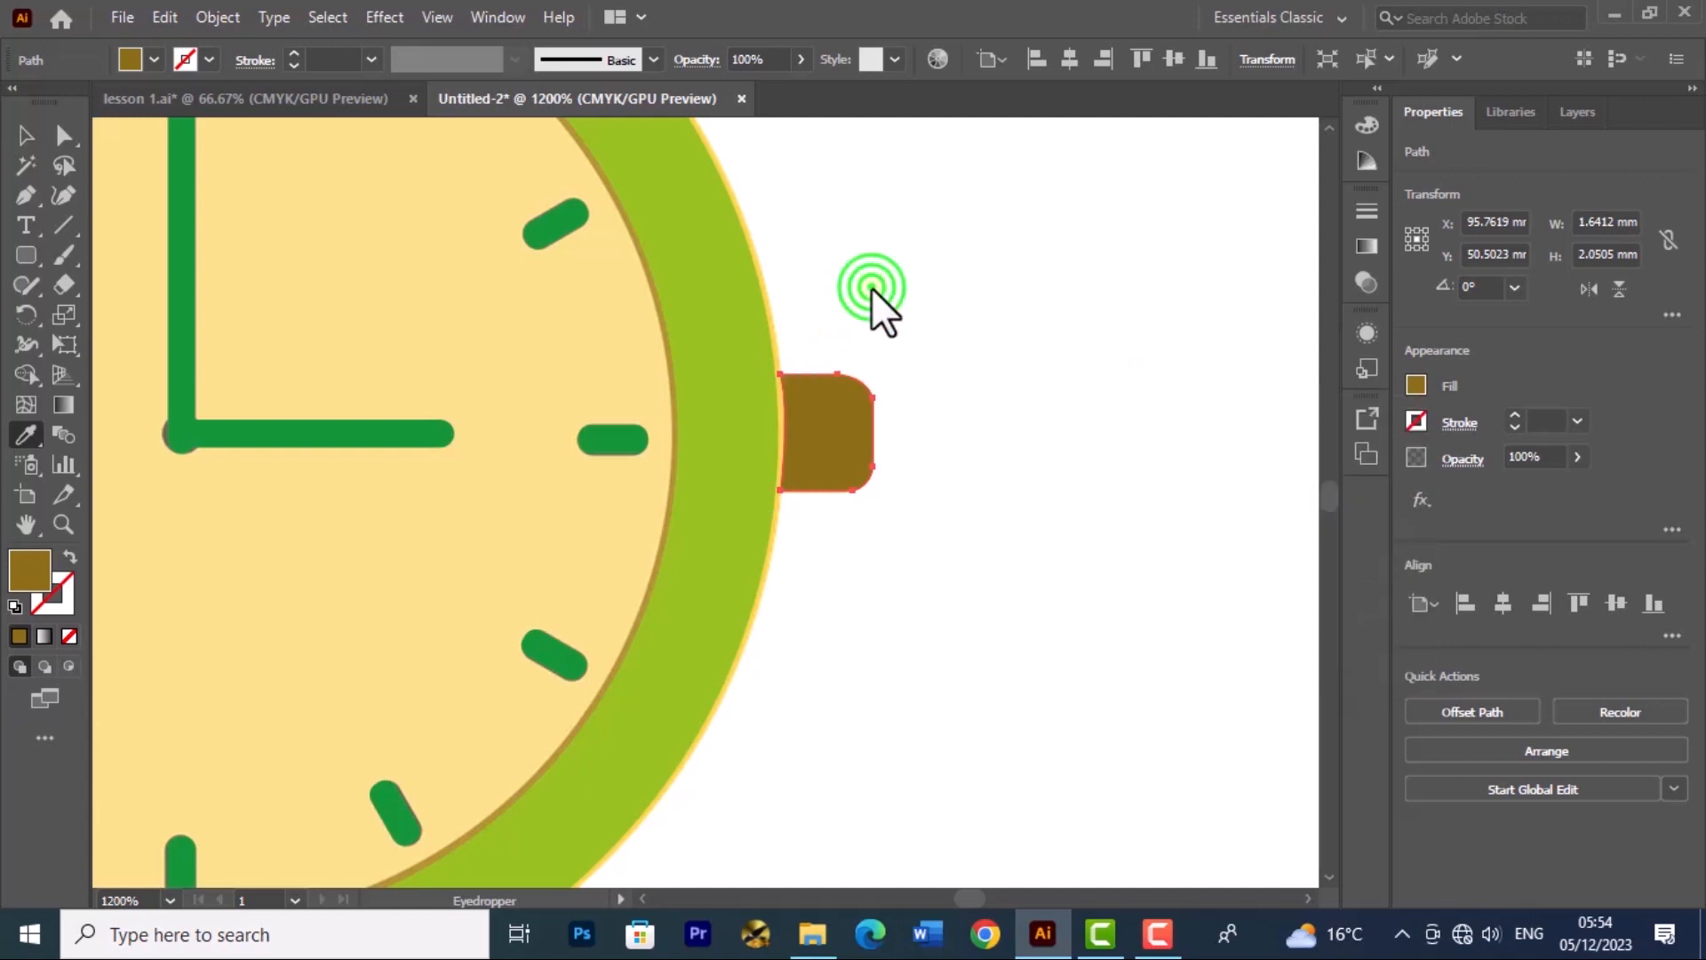
Step: Set the crown's fill to a warm brown, C 27.84, M 55.29, Y 100, K 24.31, and deselect it
{"action": "left_click", "coordinate": [1417, 385]}
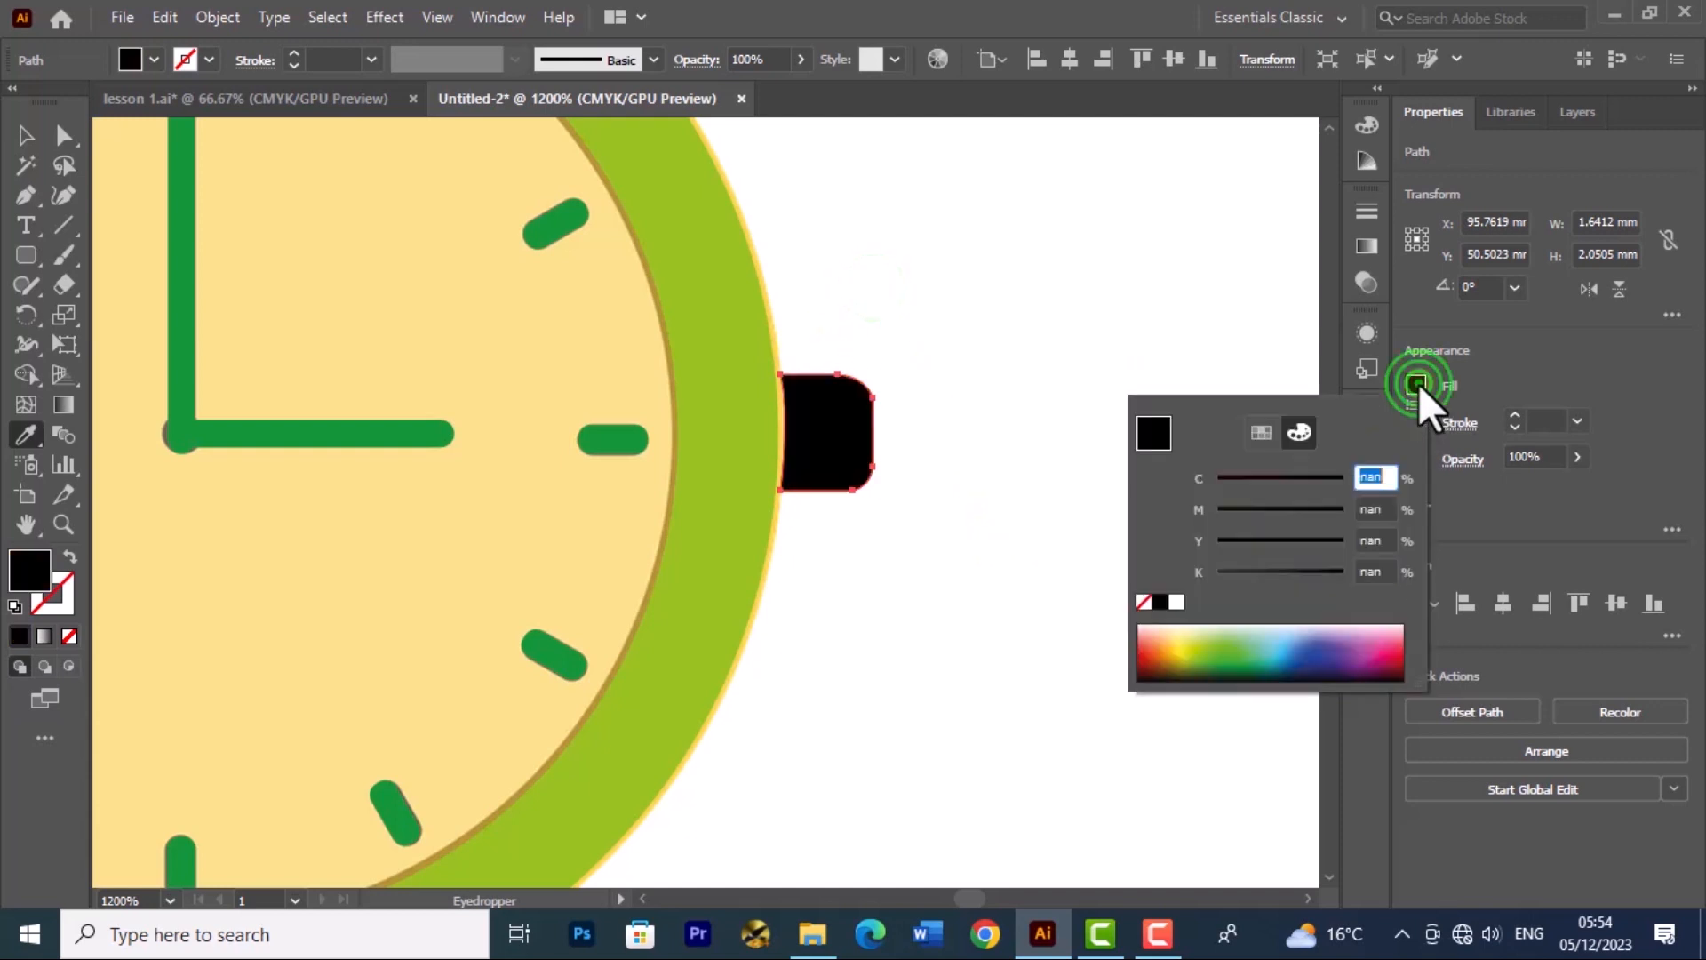
{"action": "left_click", "coordinate": [1171, 671]}
{"action": "left_click", "coordinate": [1164, 667]}
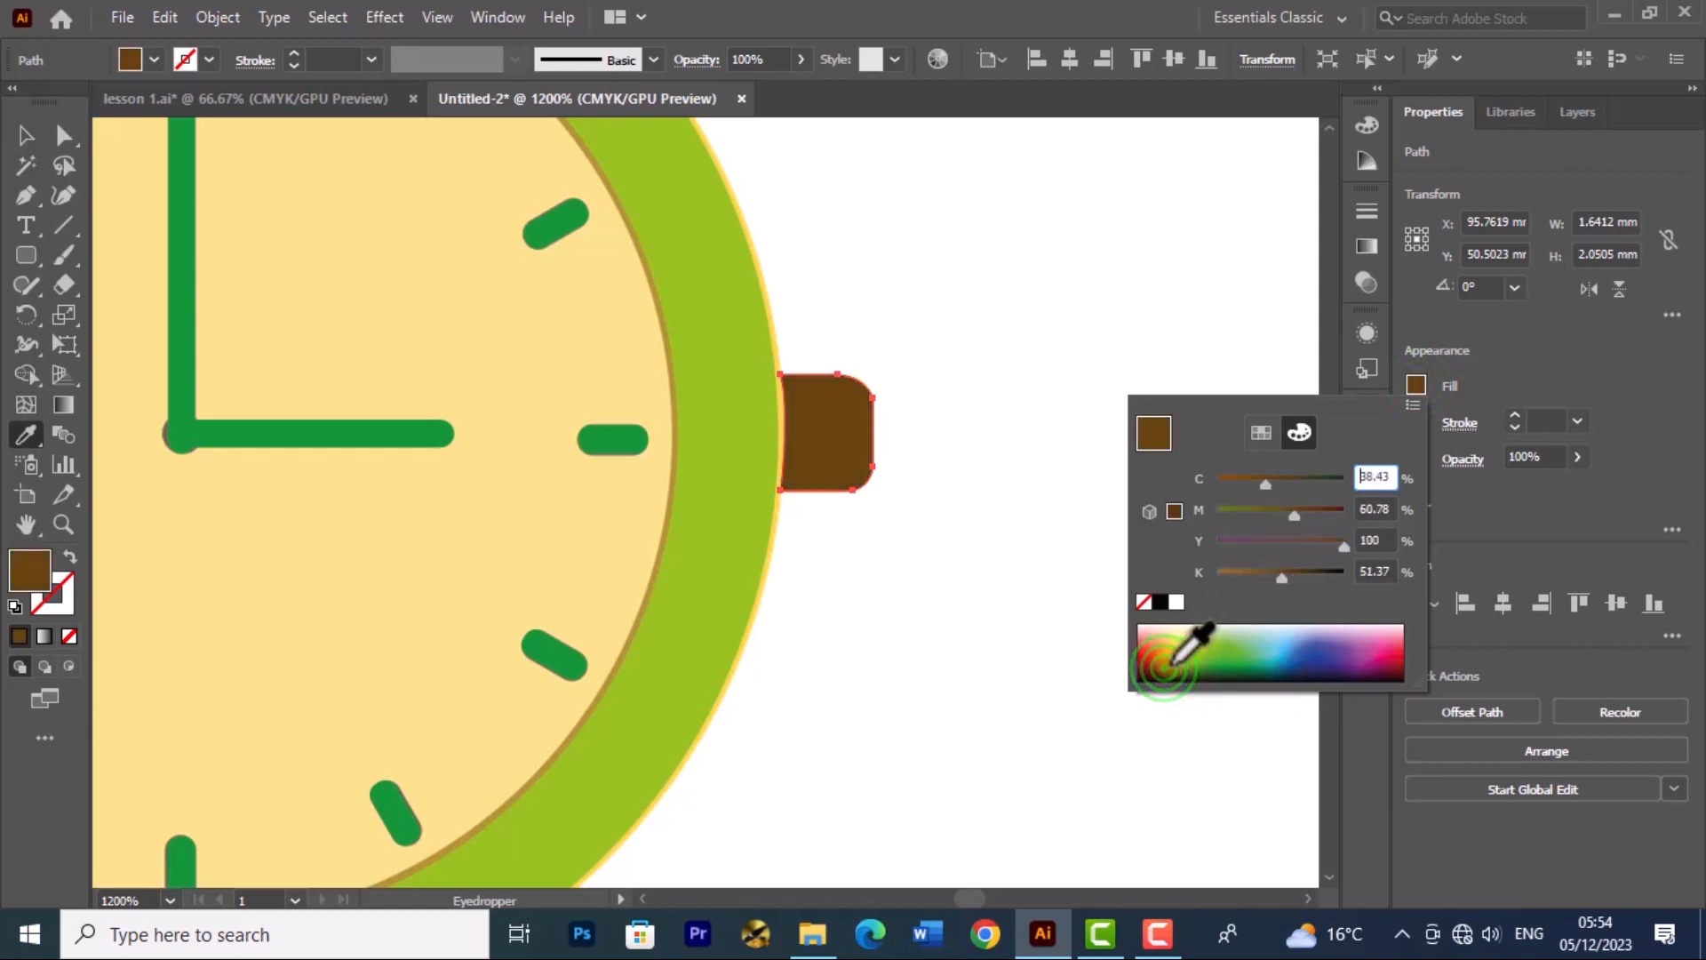
{"action": "left_click", "coordinate": [1164, 662]}
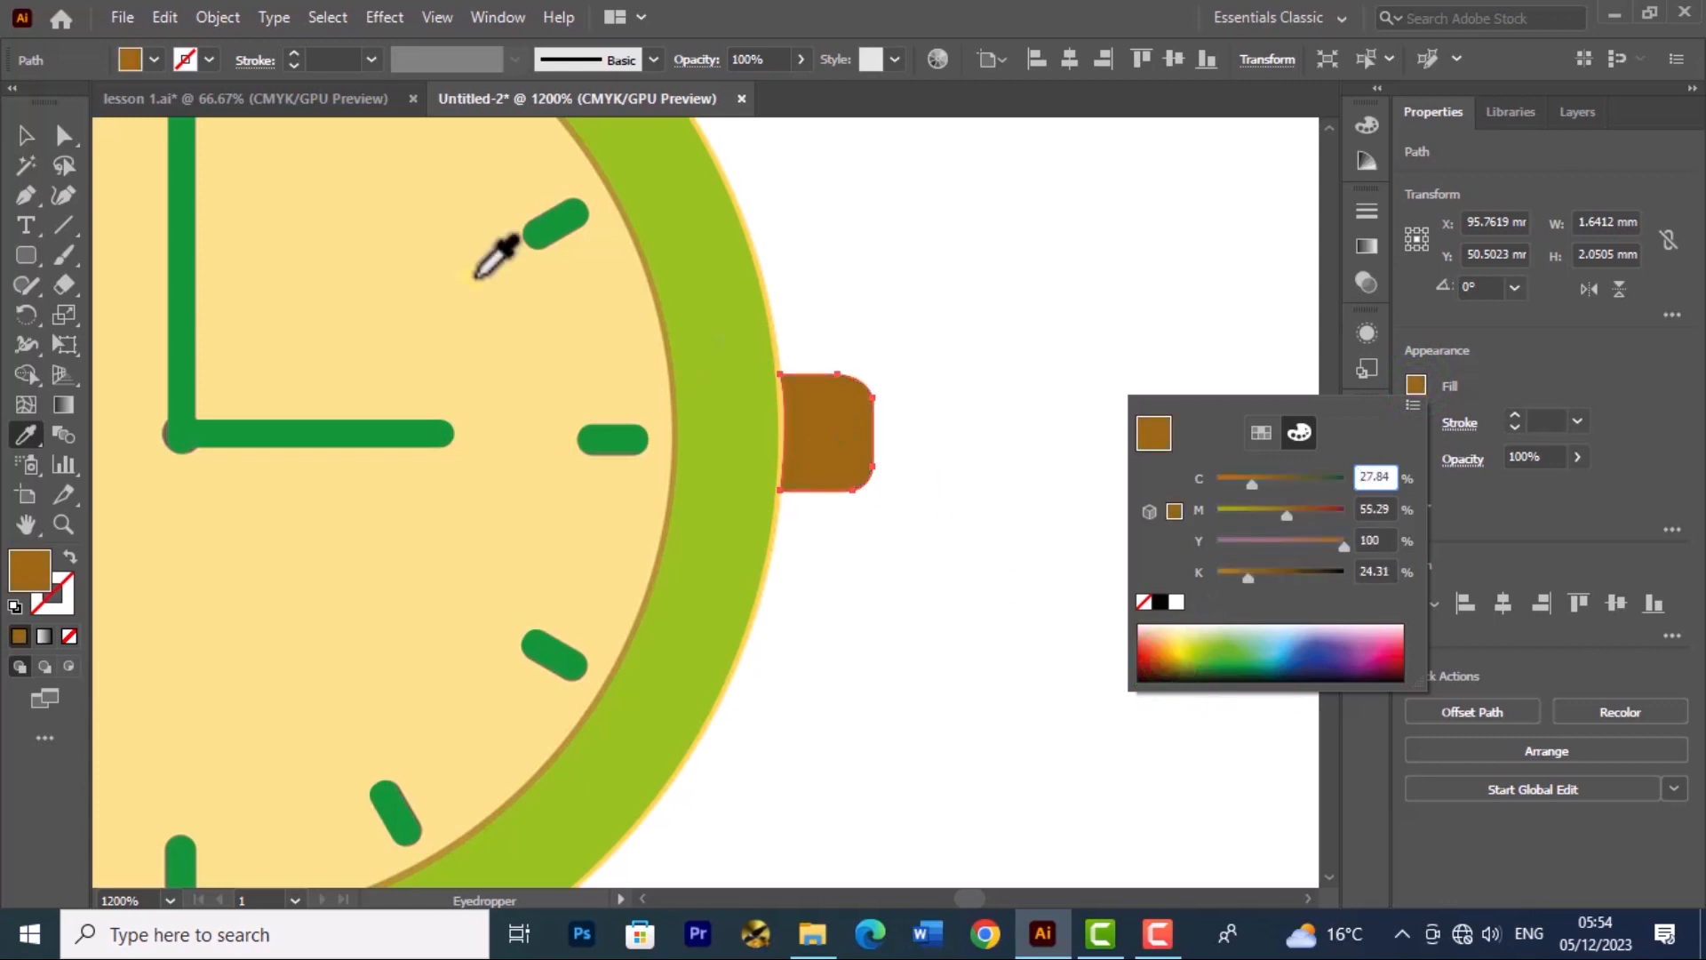
{"action": "left_click", "coordinate": [25, 135]}
{"action": "double_click", "coordinate": [25, 136]}
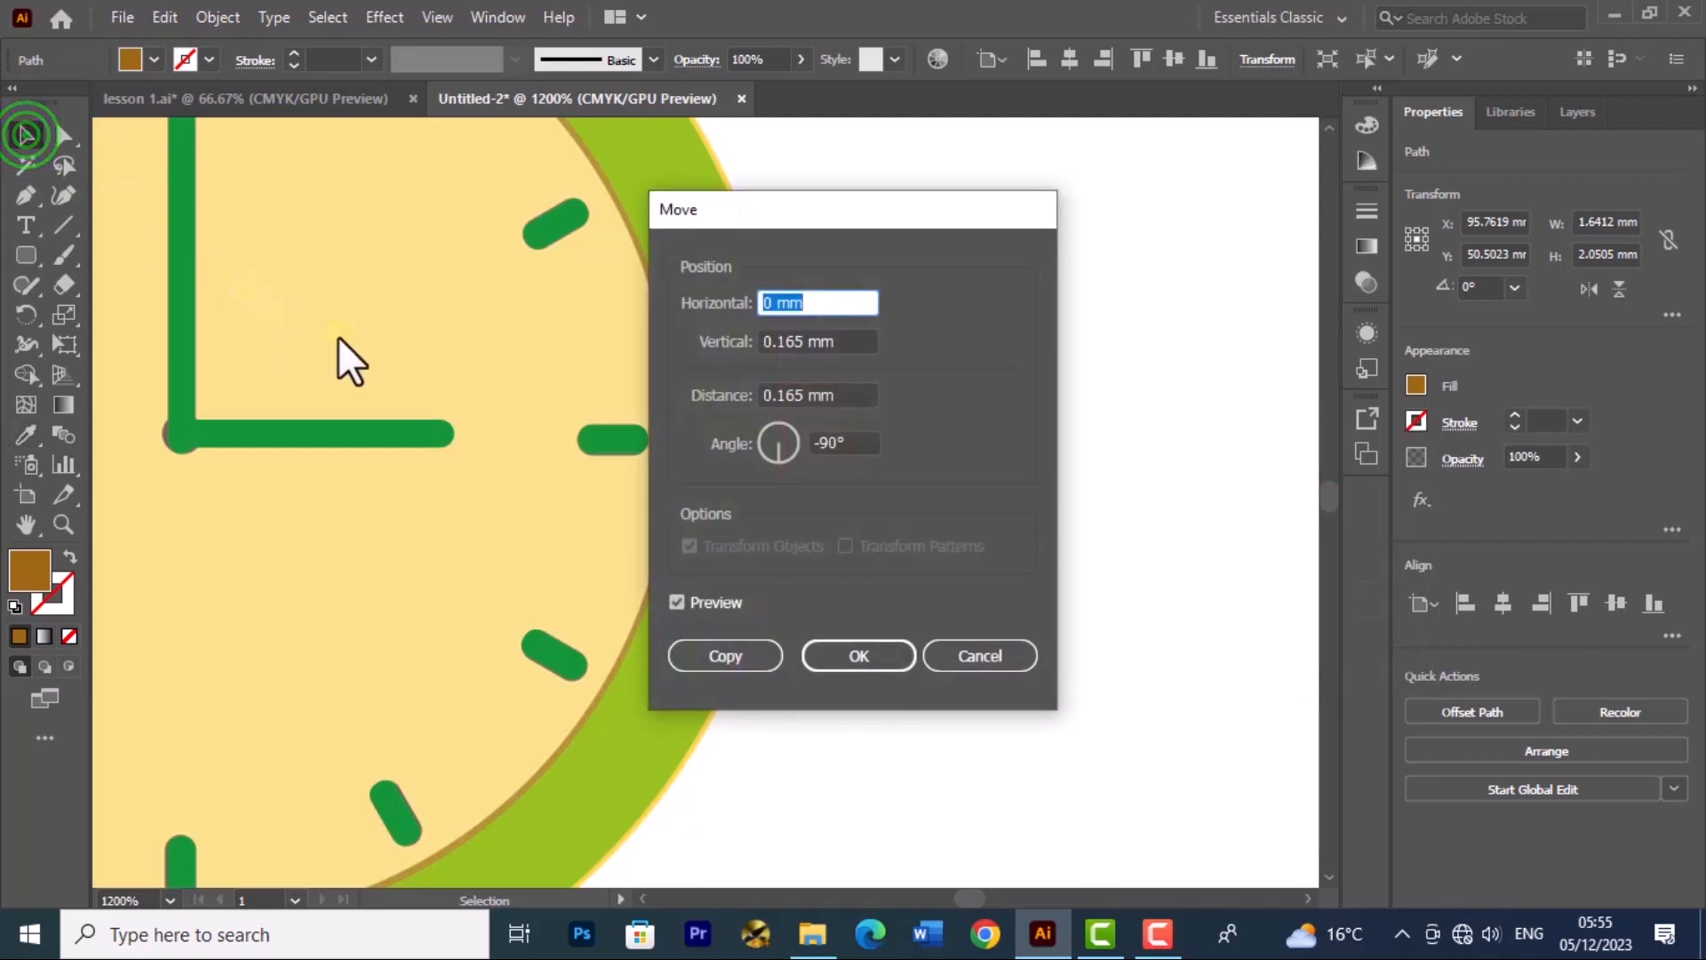
{"action": "left_click", "coordinate": [981, 656]}
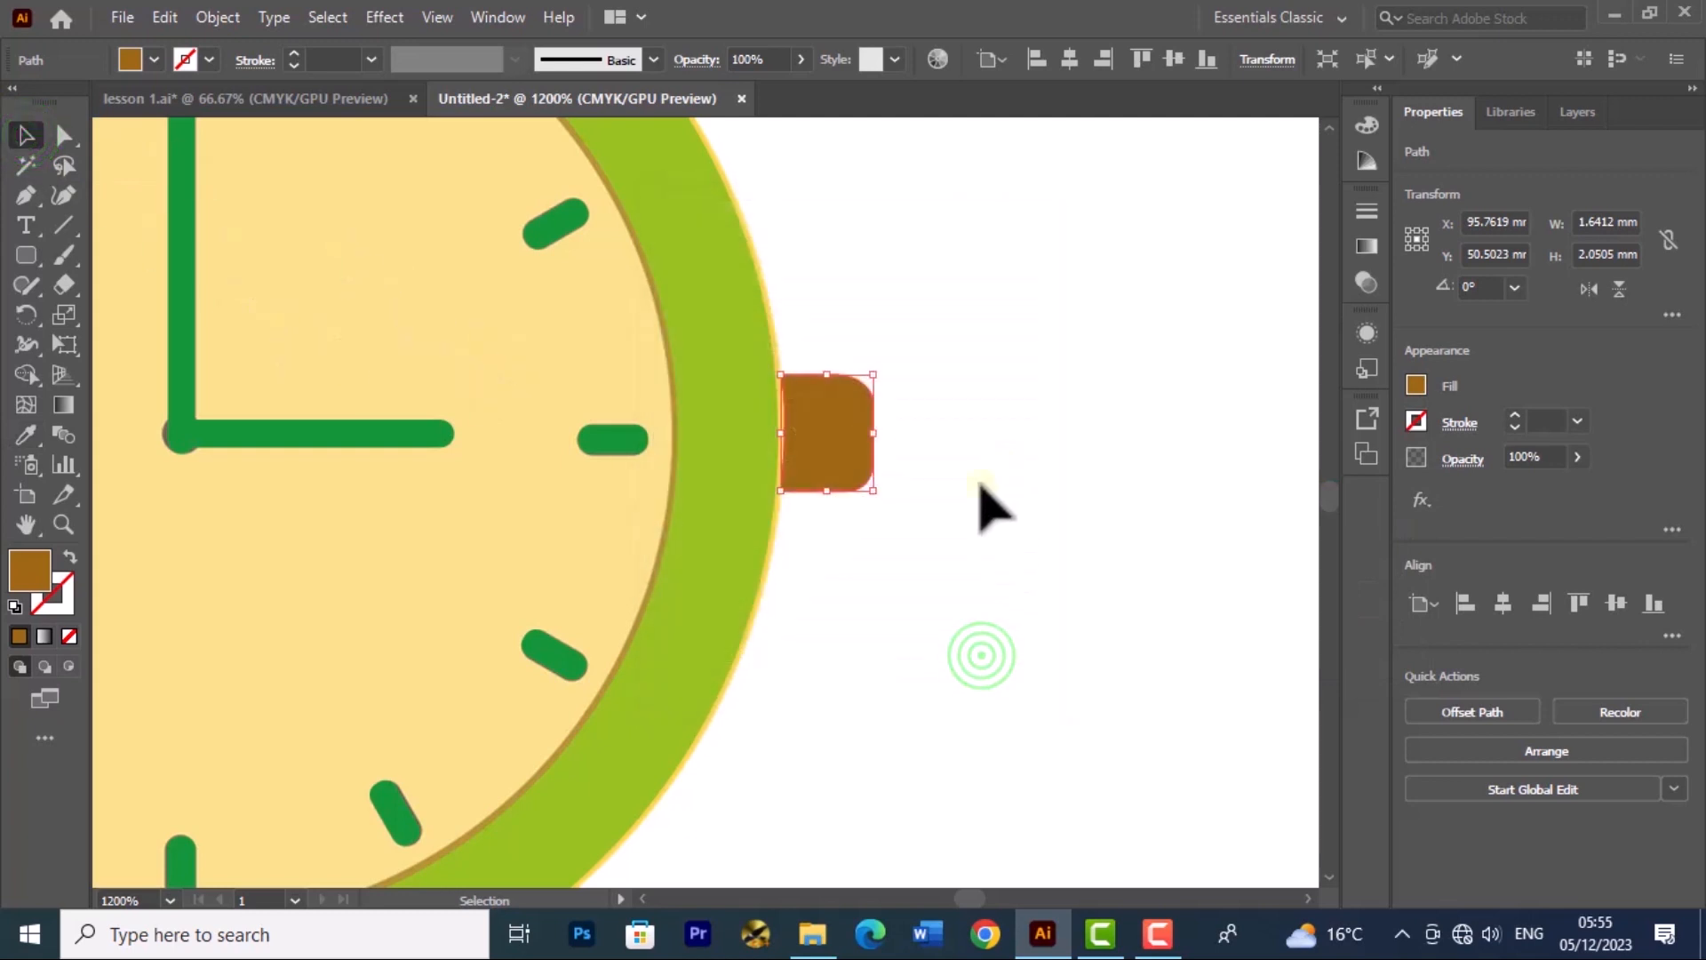
{"action": "left_click", "coordinate": [1125, 533]}
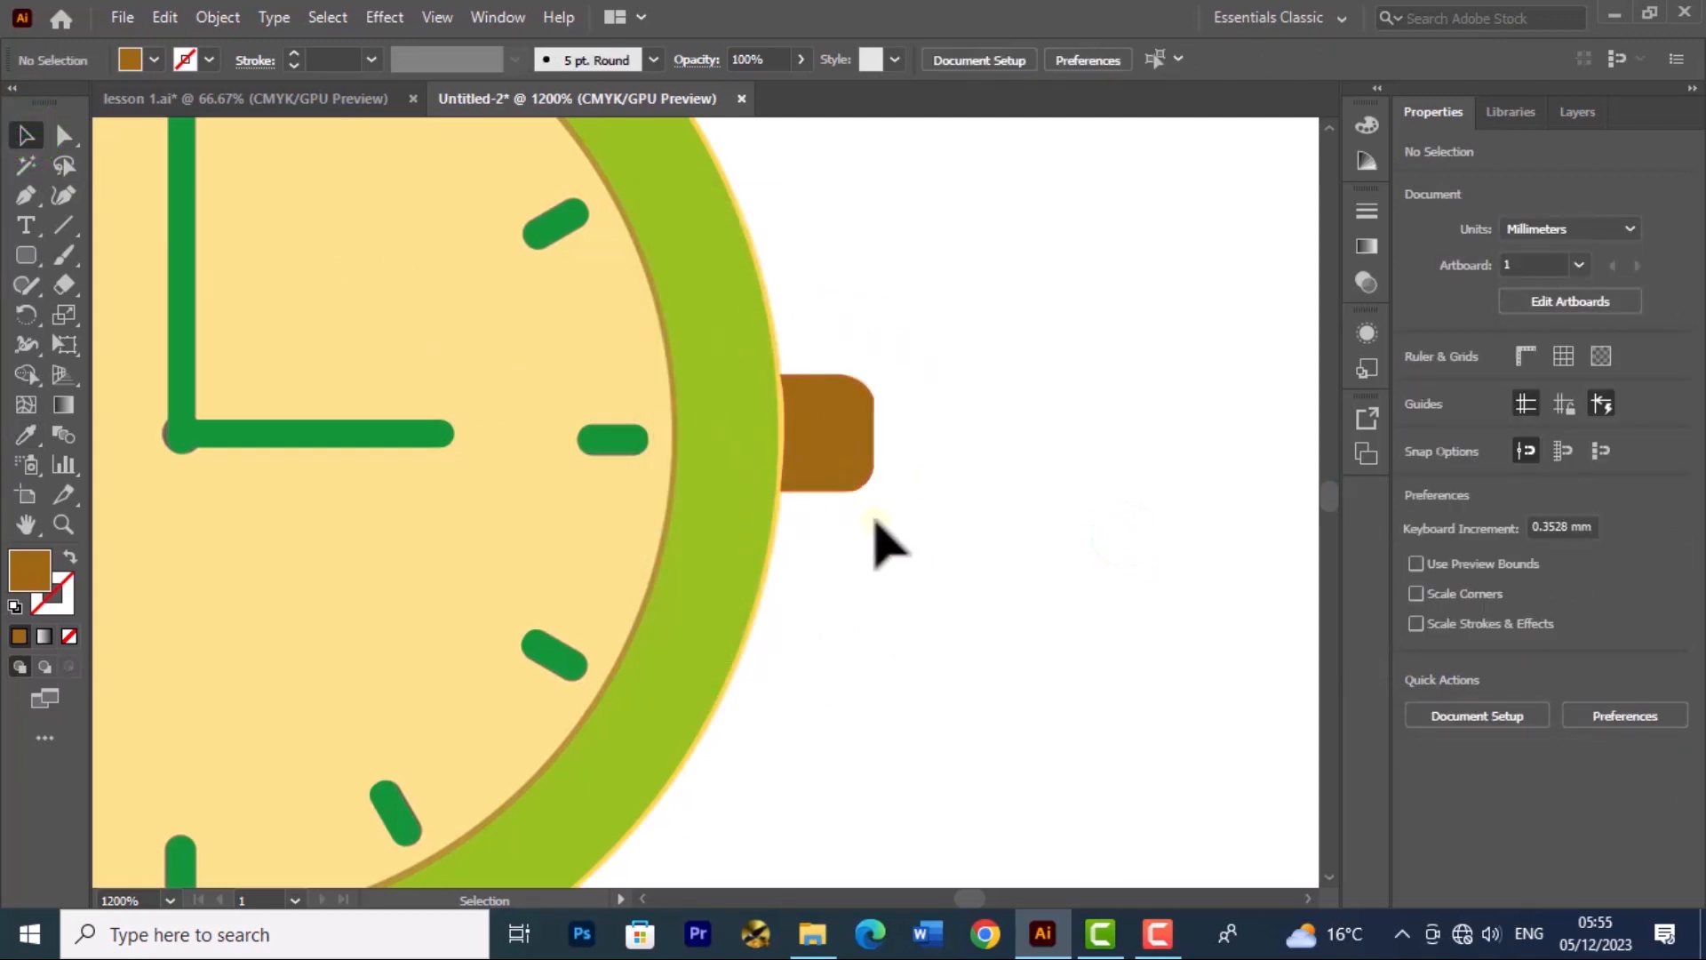
Step: Try to trace the upper part of the gold case with a Pen segment about 14 mm wide, and delete the path
{"action": "scroll", "coordinate": [983, 697], "scroll_direction": "up", "scroll_amount": 5}
{"action": "left_click_drag", "start_coordinate": [437, 457], "coordinate": [986, 700]}
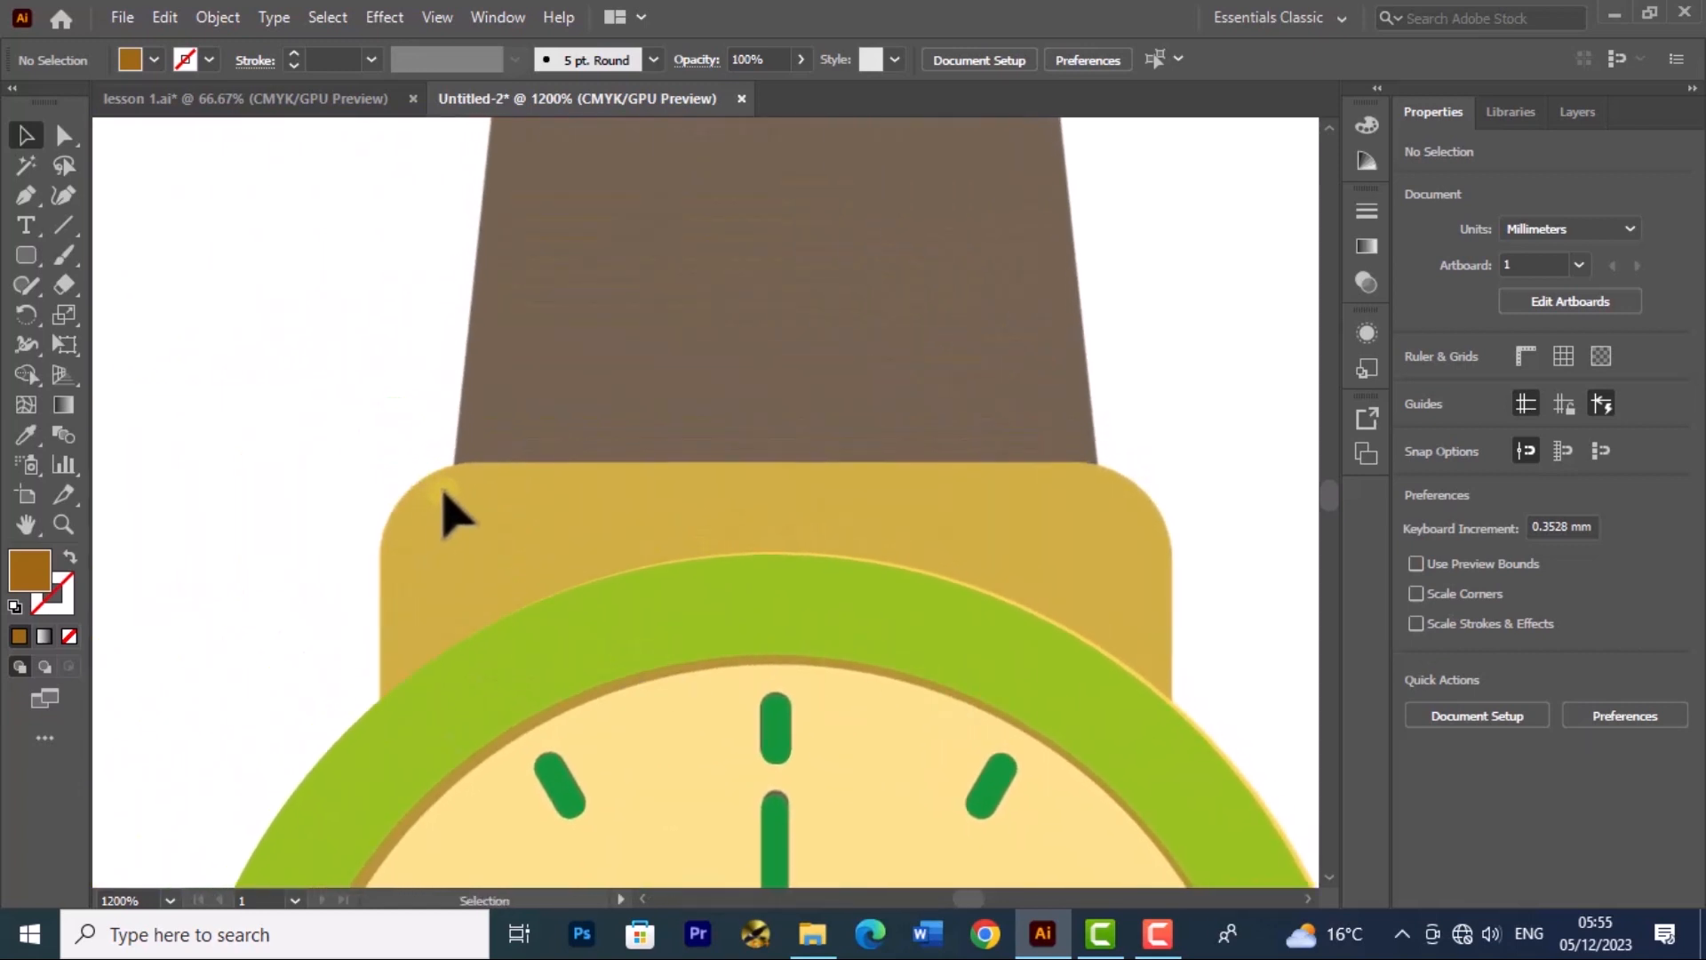
{"action": "left_click", "coordinate": [19, 192]}
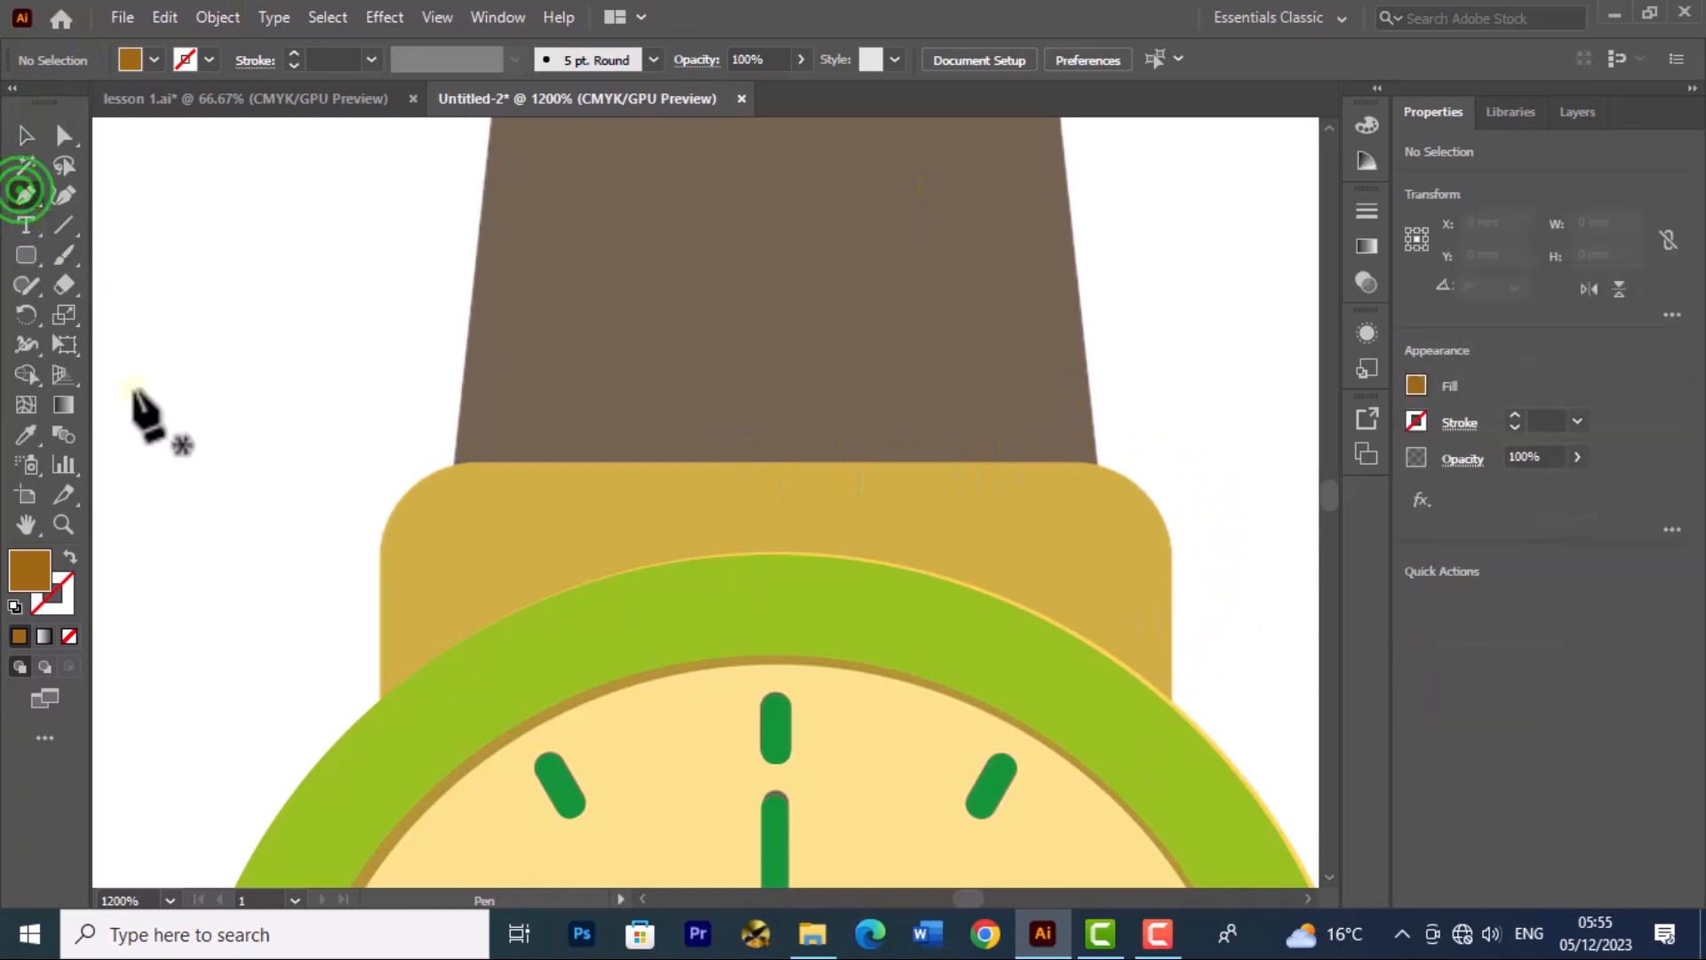
{"action": "left_click", "coordinate": [376, 694]}
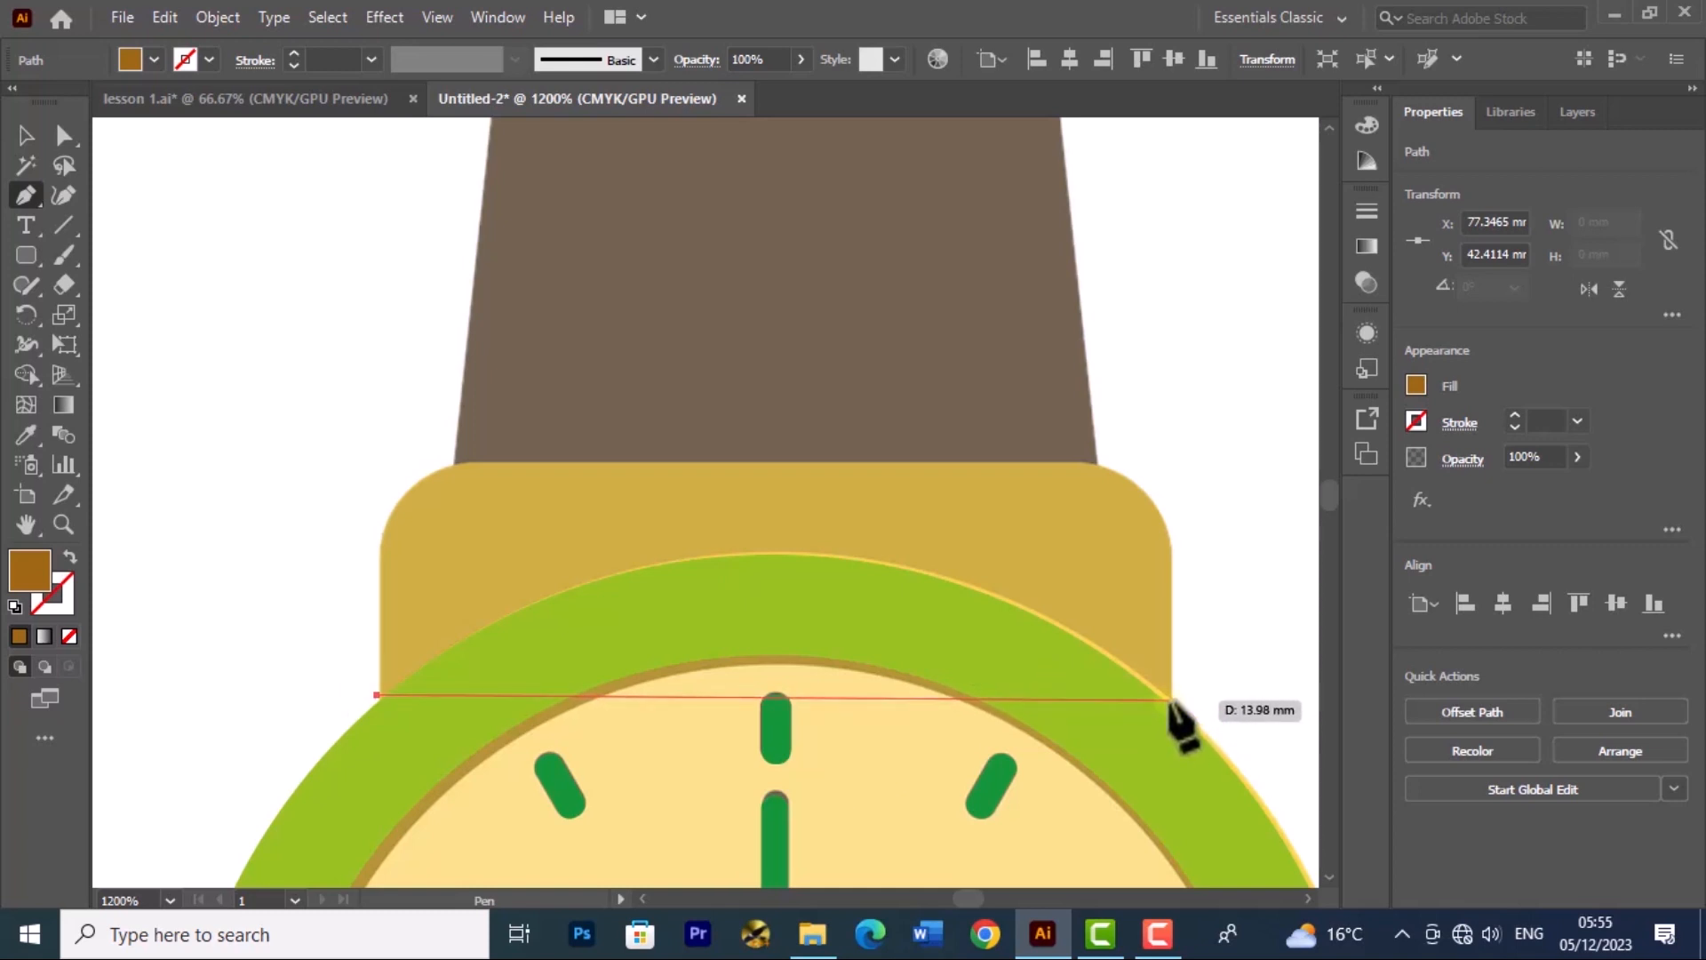
{"action": "left_click_drag", "start_coordinate": [1172, 695], "coordinate": [696, 541]}
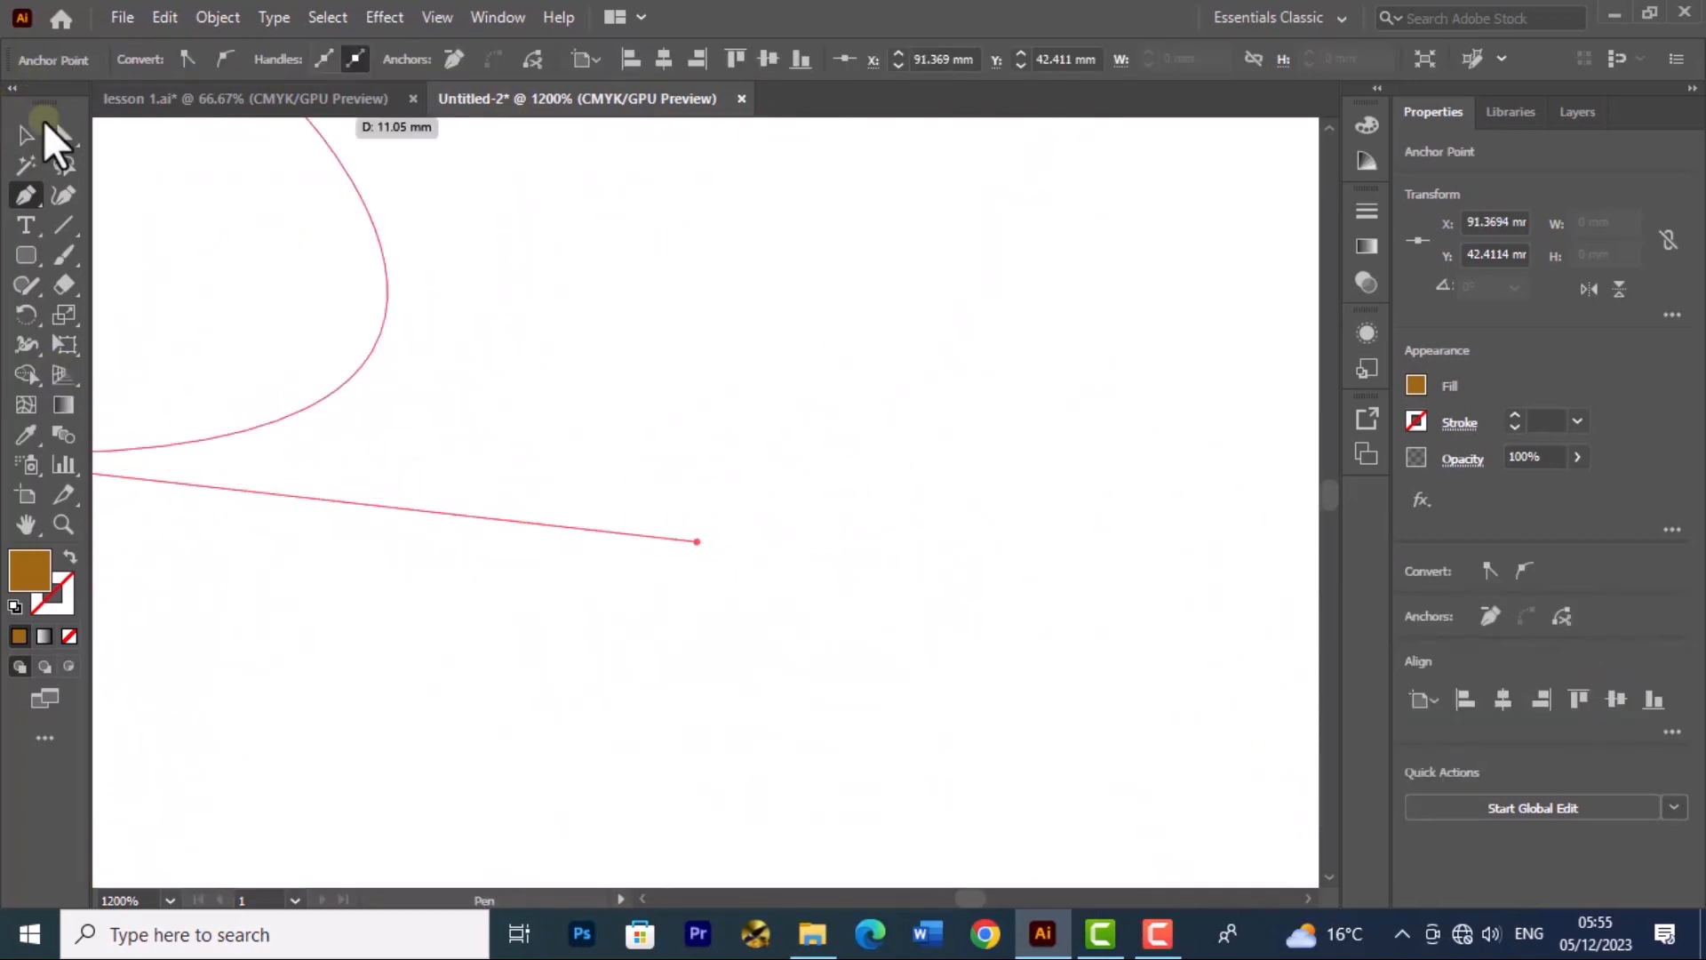
{"action": "left_click", "coordinate": [25, 136]}
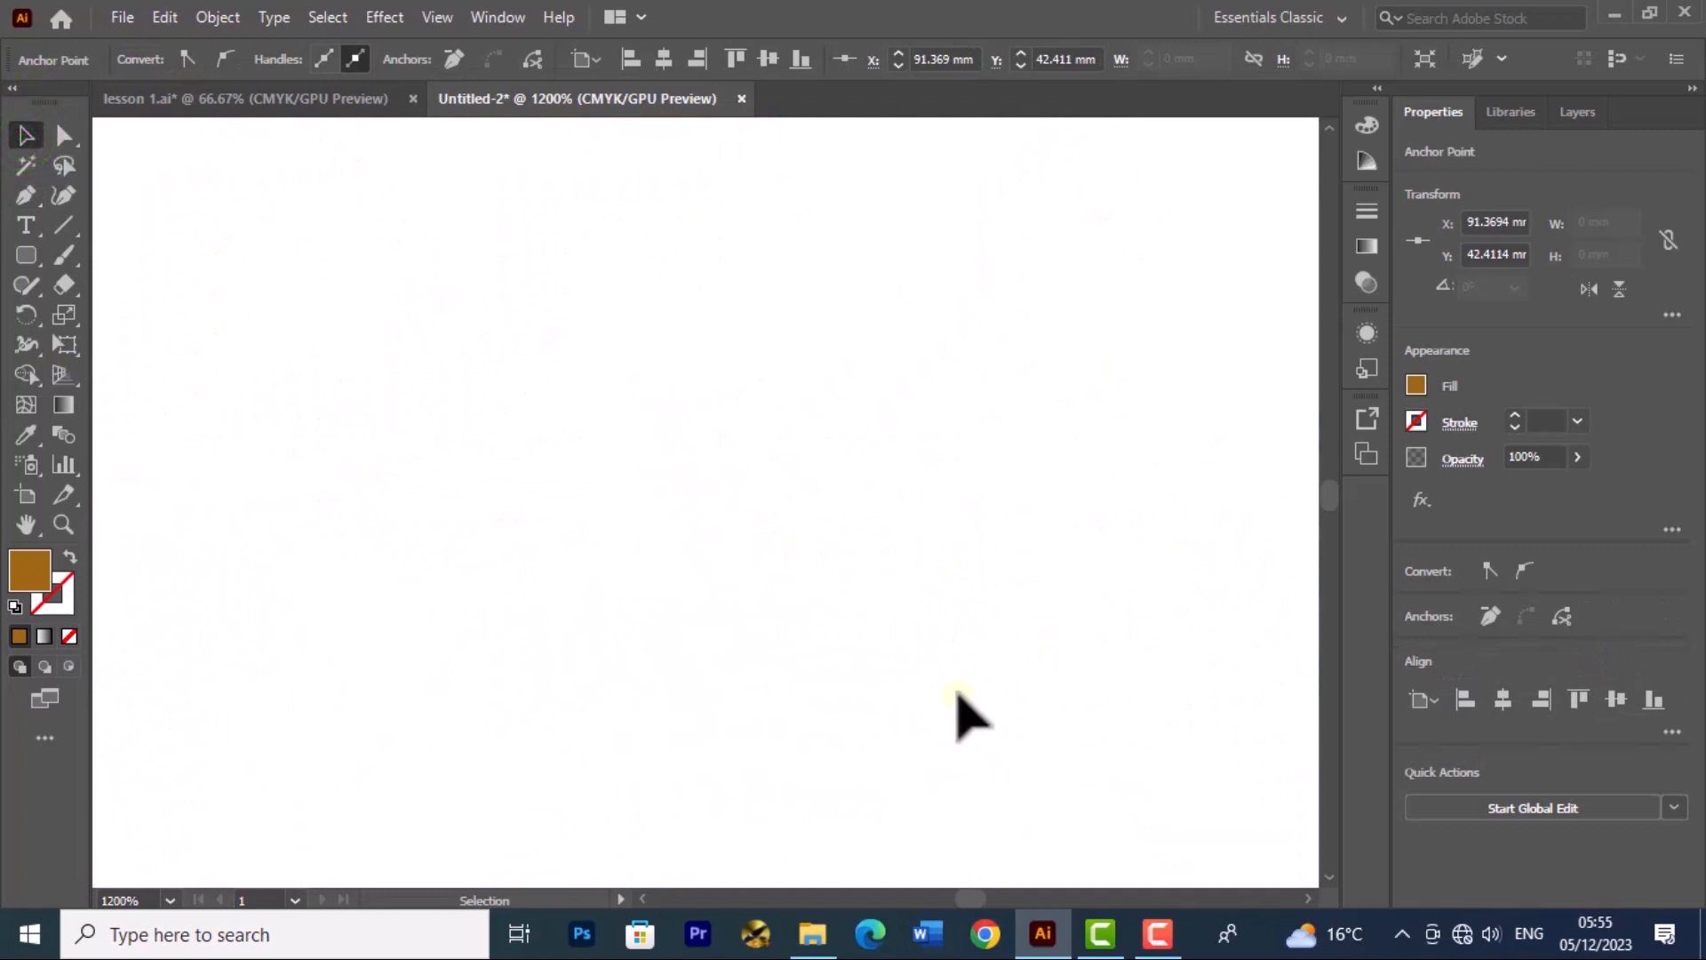
{"action": "scroll", "coordinate": [771, 604], "scroll_direction": "down", "scroll_amount": 3}
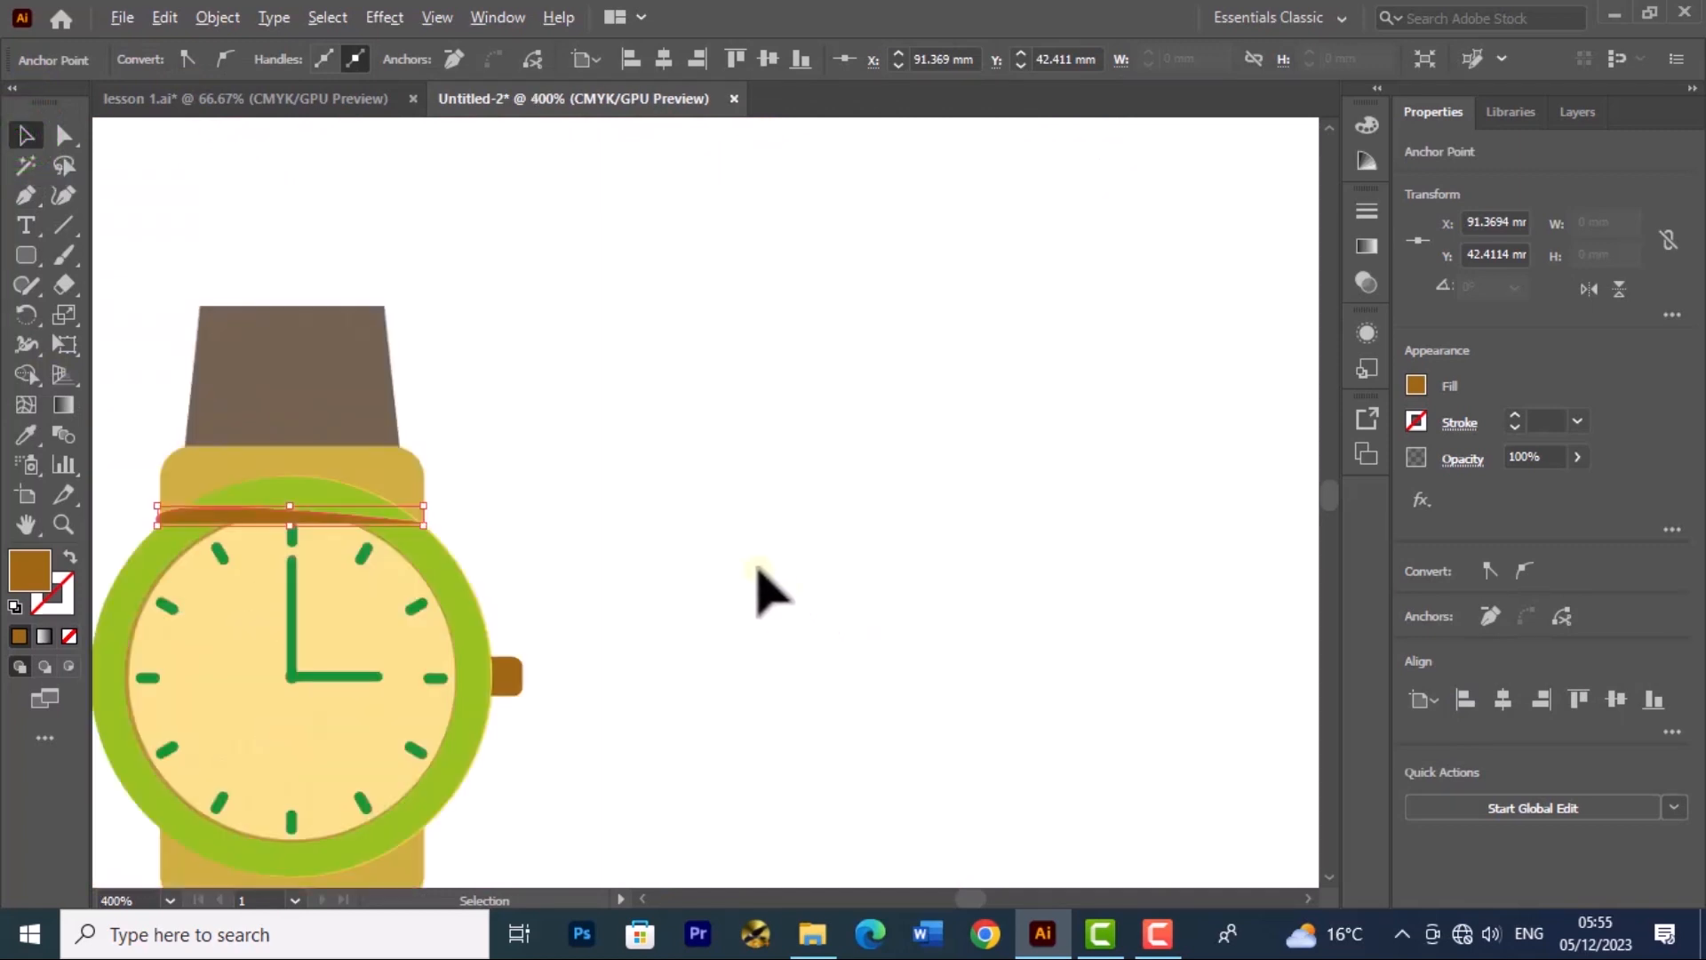
{"action": "left_click_drag", "start_coordinate": [553, 562], "coordinate": [982, 498]}
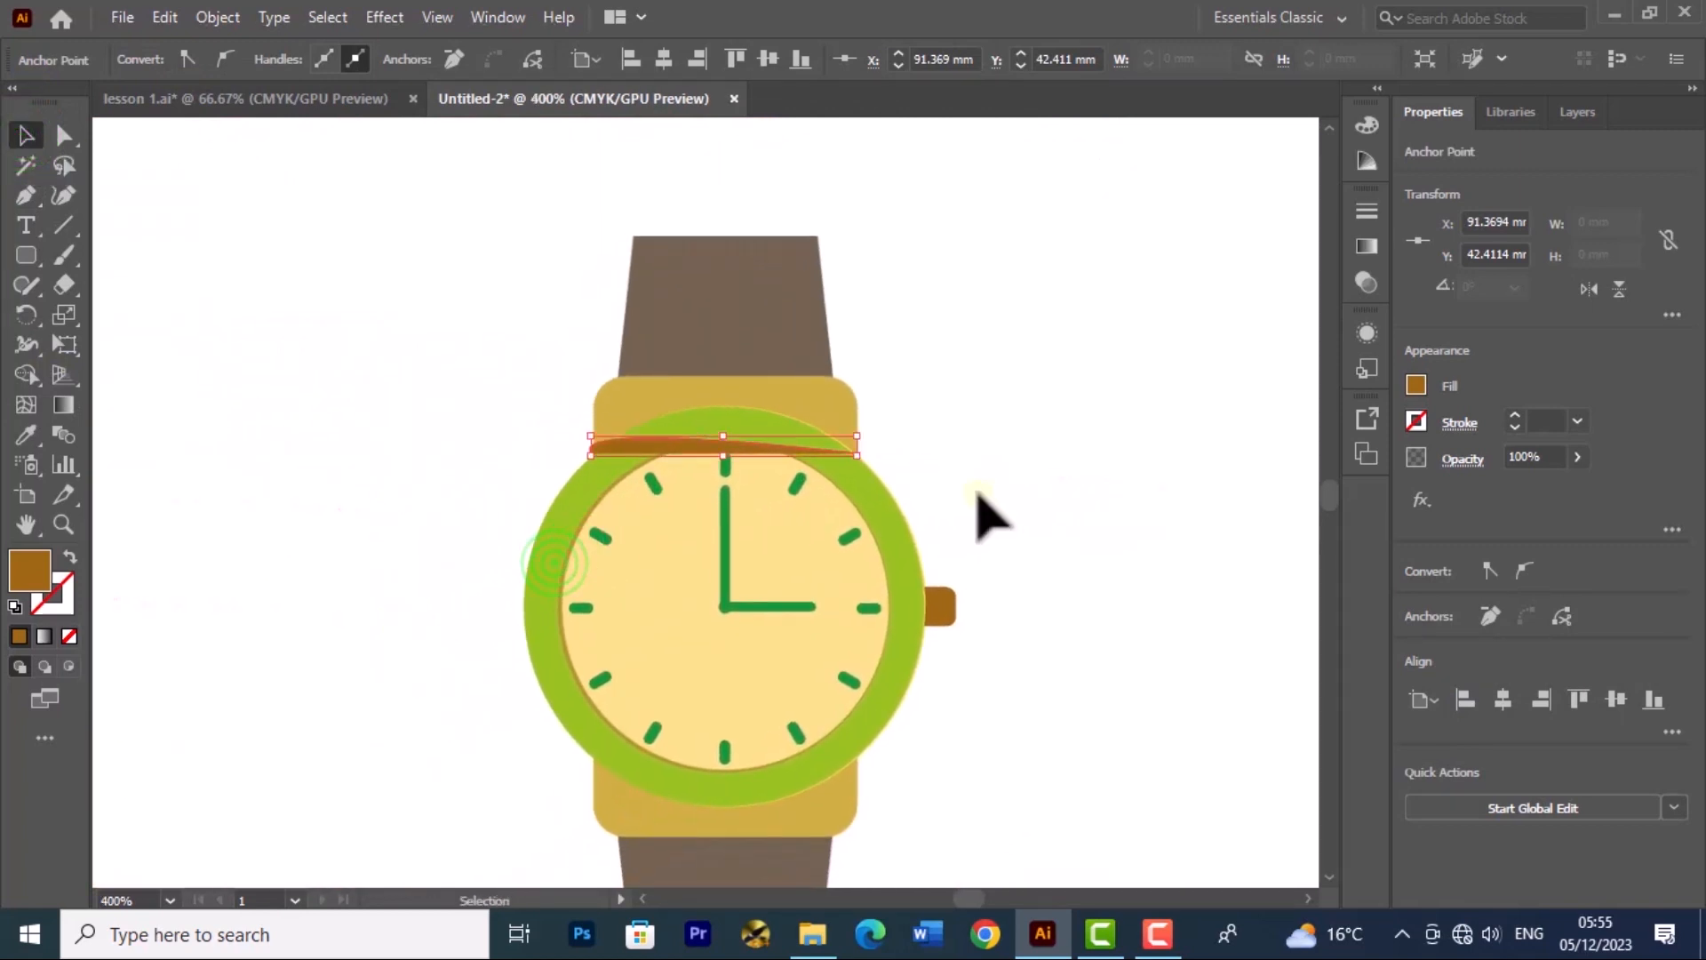
{"action": "key", "text": "Delete"}
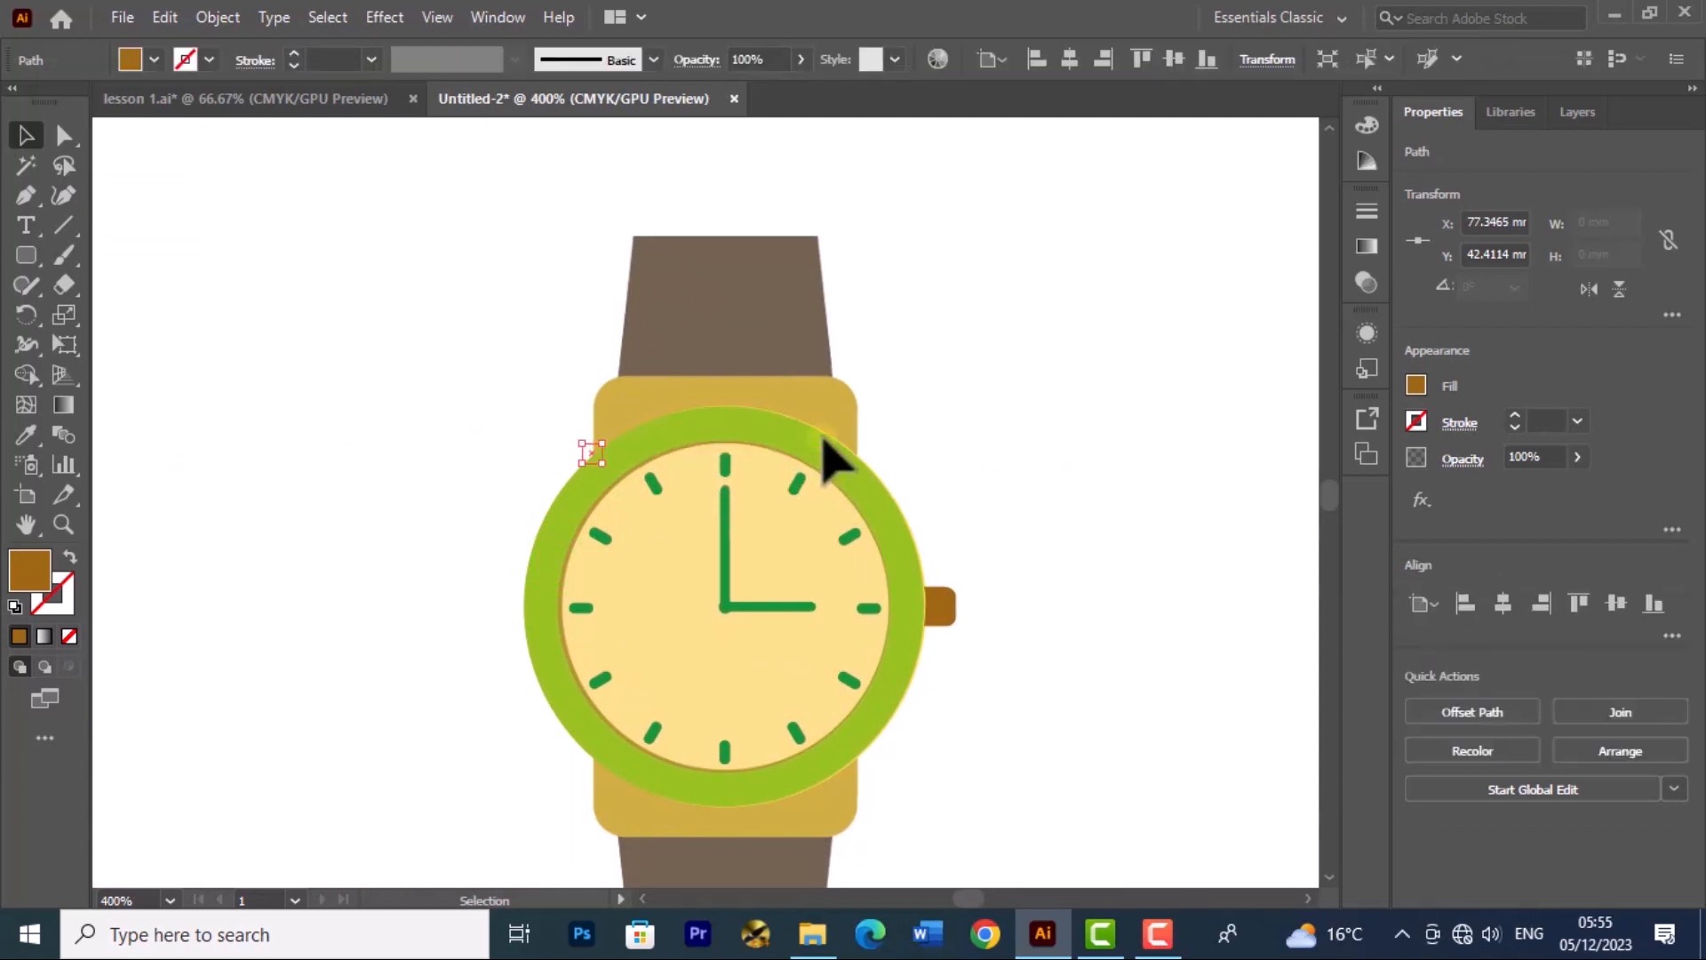
{"action": "key", "text": "Delete"}
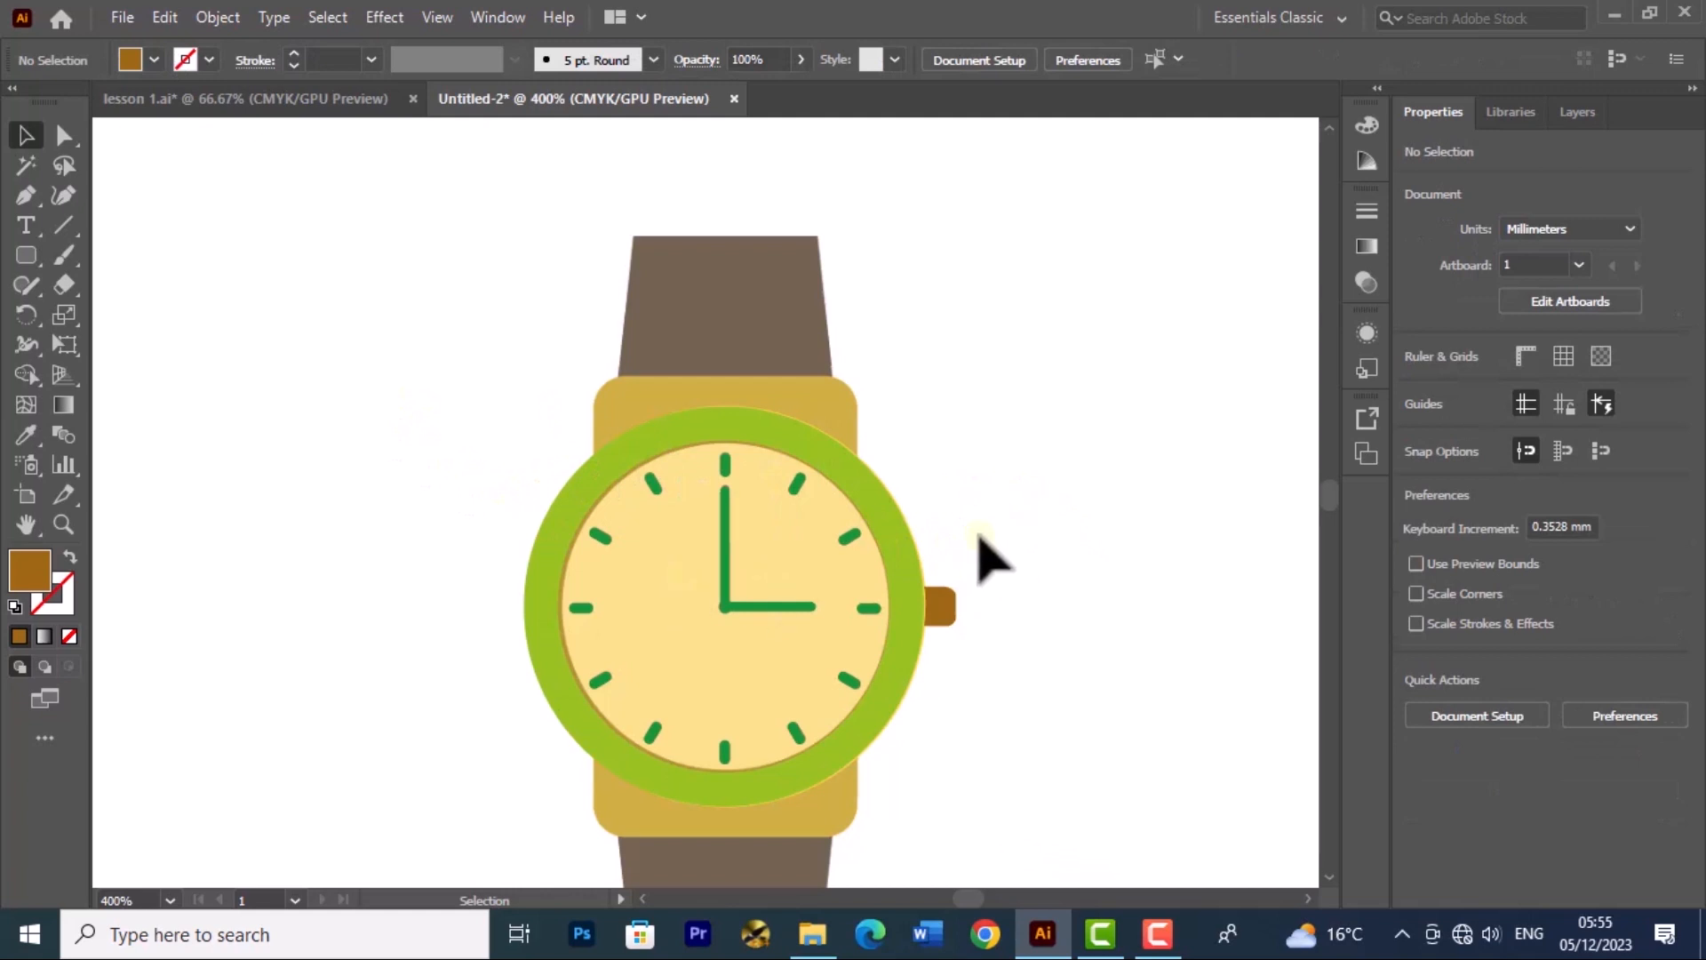
{"action": "scroll", "coordinate": [1004, 622], "scroll_direction": "up", "scroll_amount": 1}
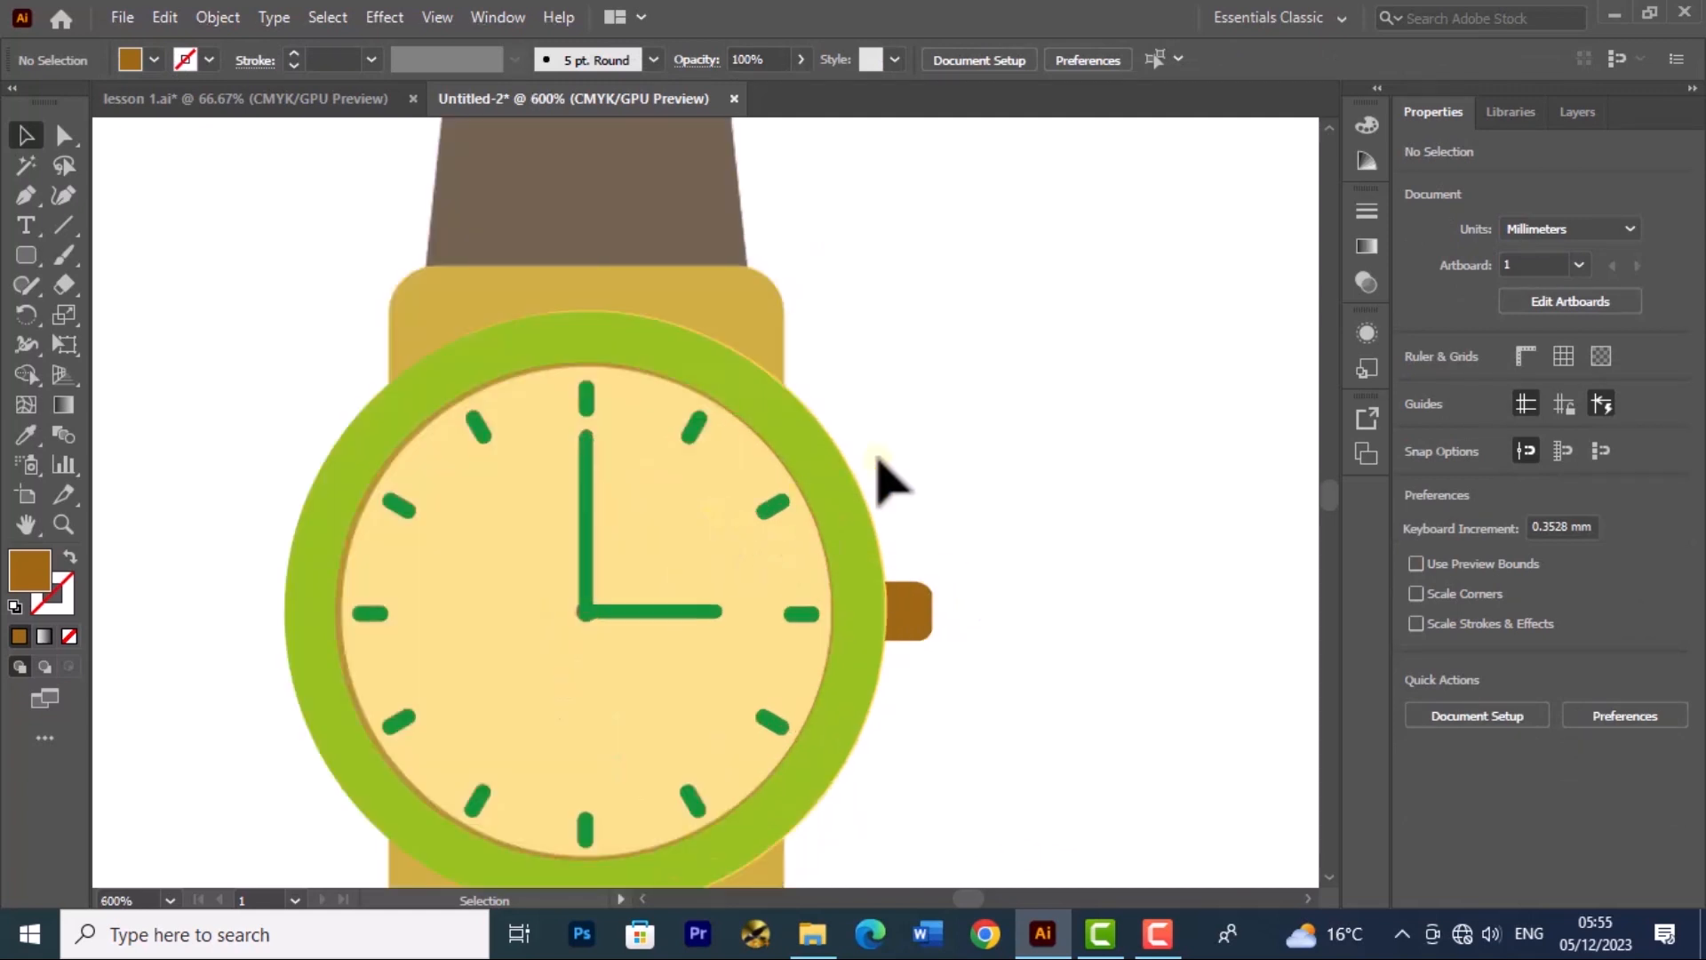
{"action": "left_click_drag", "start_coordinate": [642, 402], "coordinate": [716, 591]}
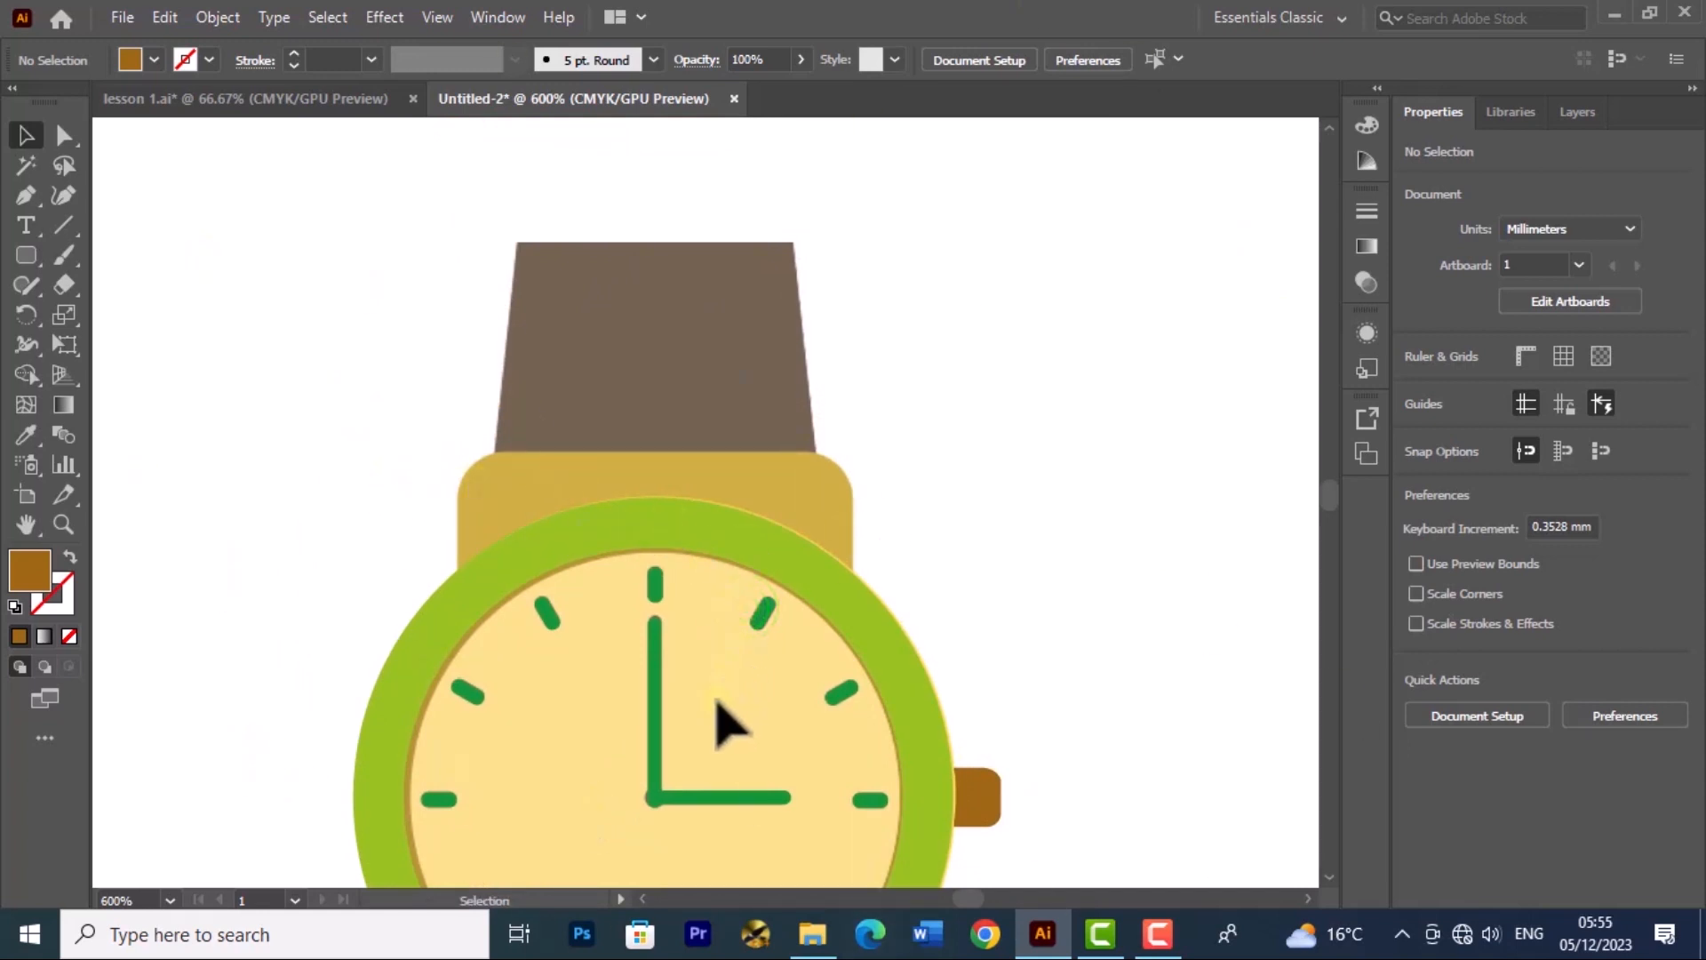
{"action": "left_click_drag", "start_coordinate": [718, 702], "coordinate": [622, 655]}
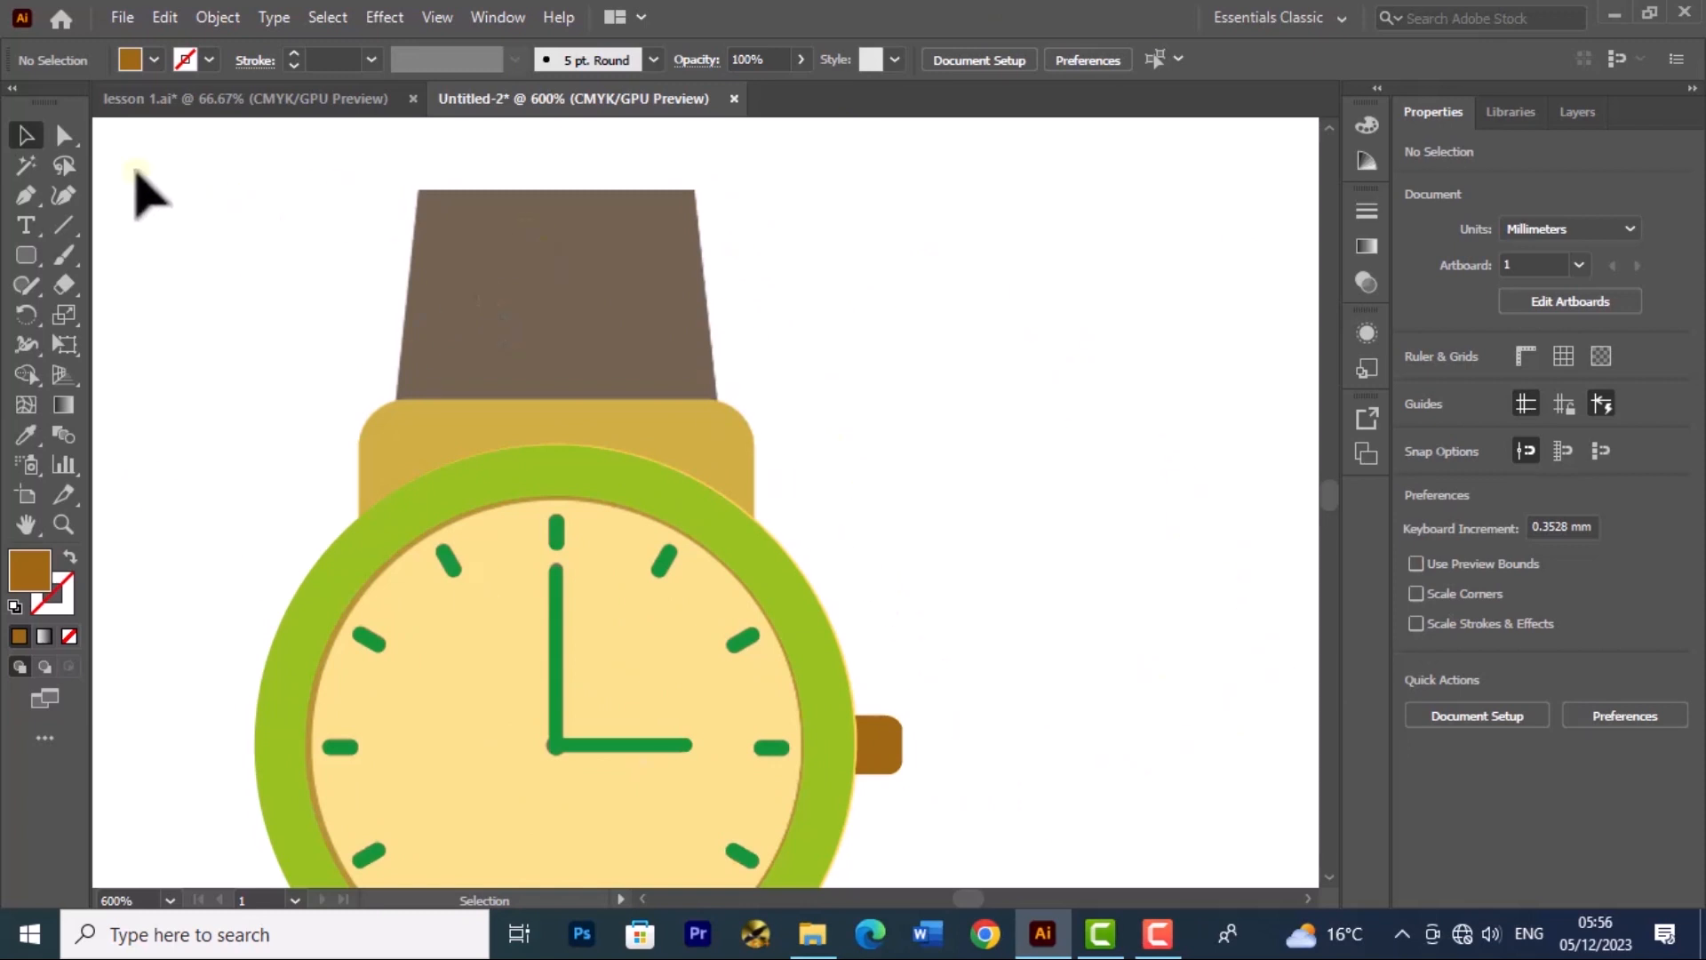
Step: Draw a curved Pen segment about 14 mm wide along the green ring's upper edge under the gold case, and remove its outgoing handle
{"action": "left_click", "coordinate": [26, 195]}
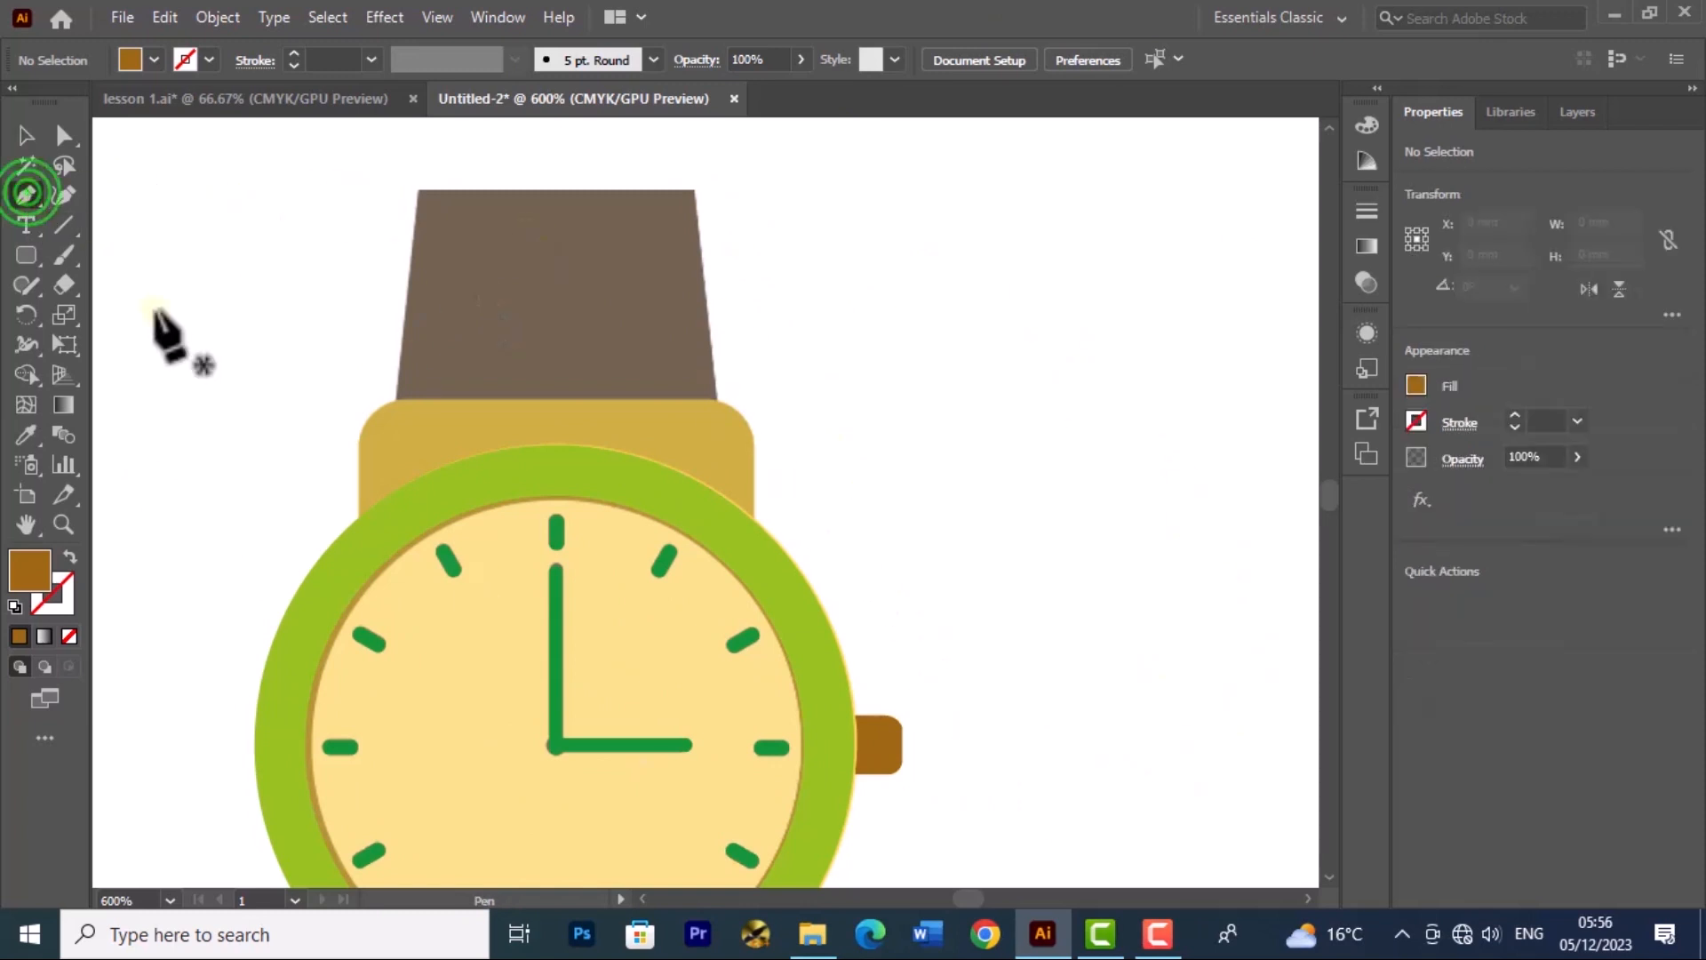
{"action": "left_click", "coordinate": [356, 515]}
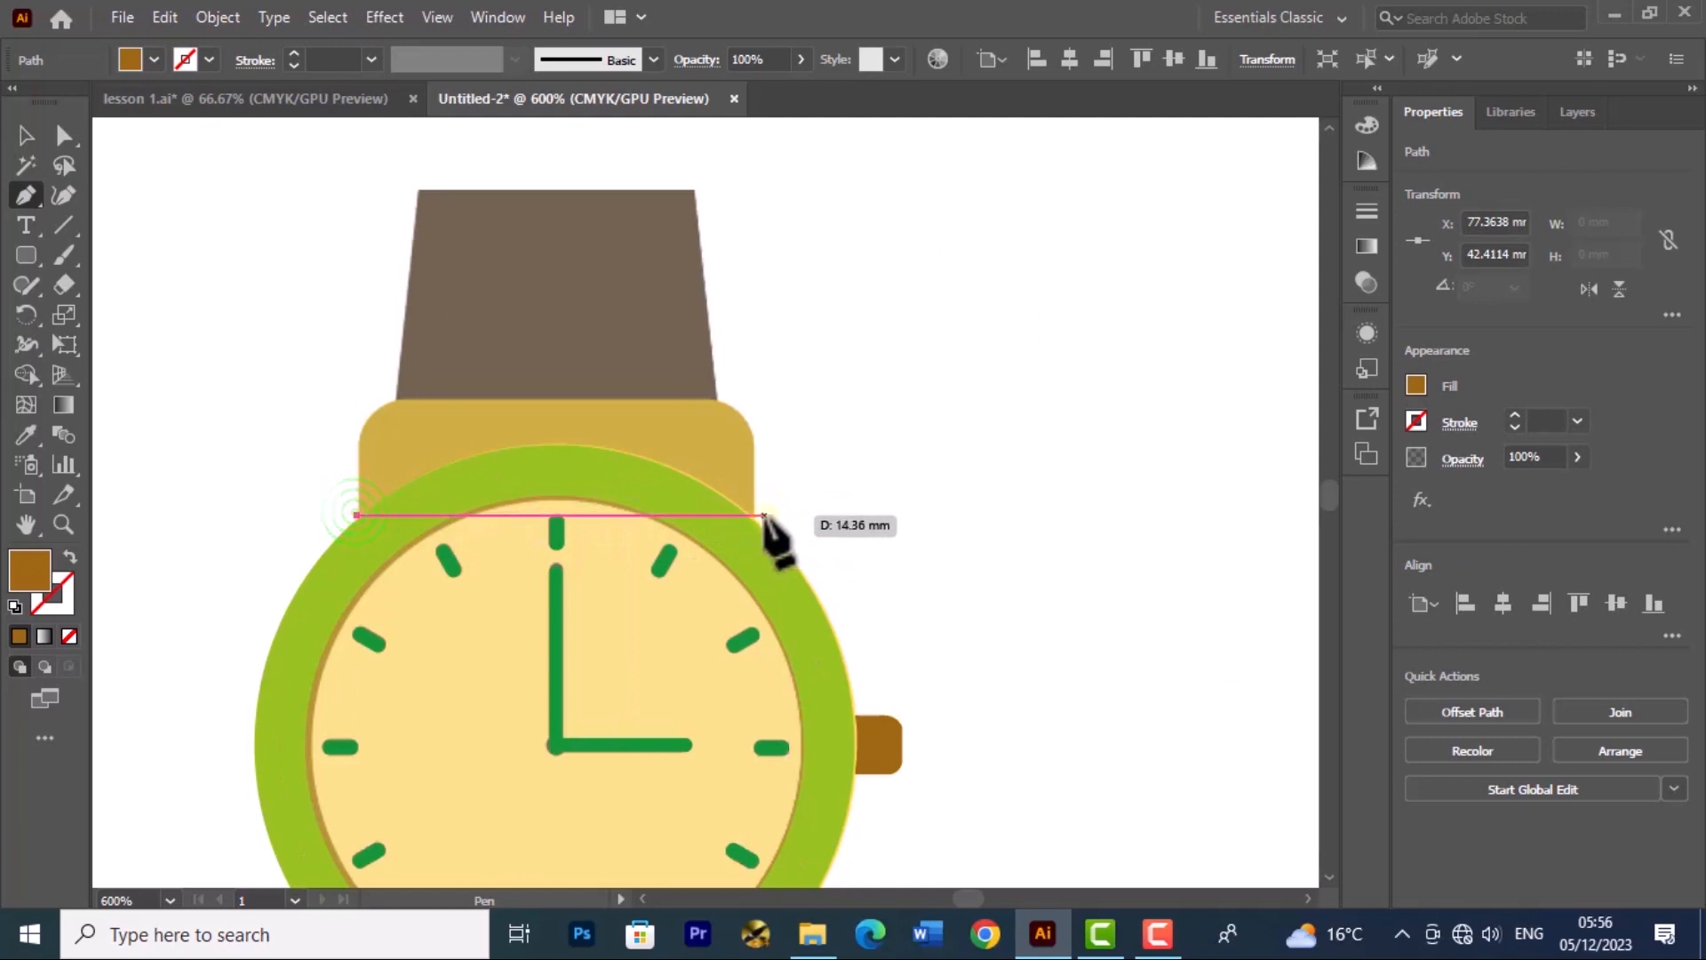
{"action": "left_click_drag", "start_coordinate": [754, 515], "coordinate": [972, 677]}
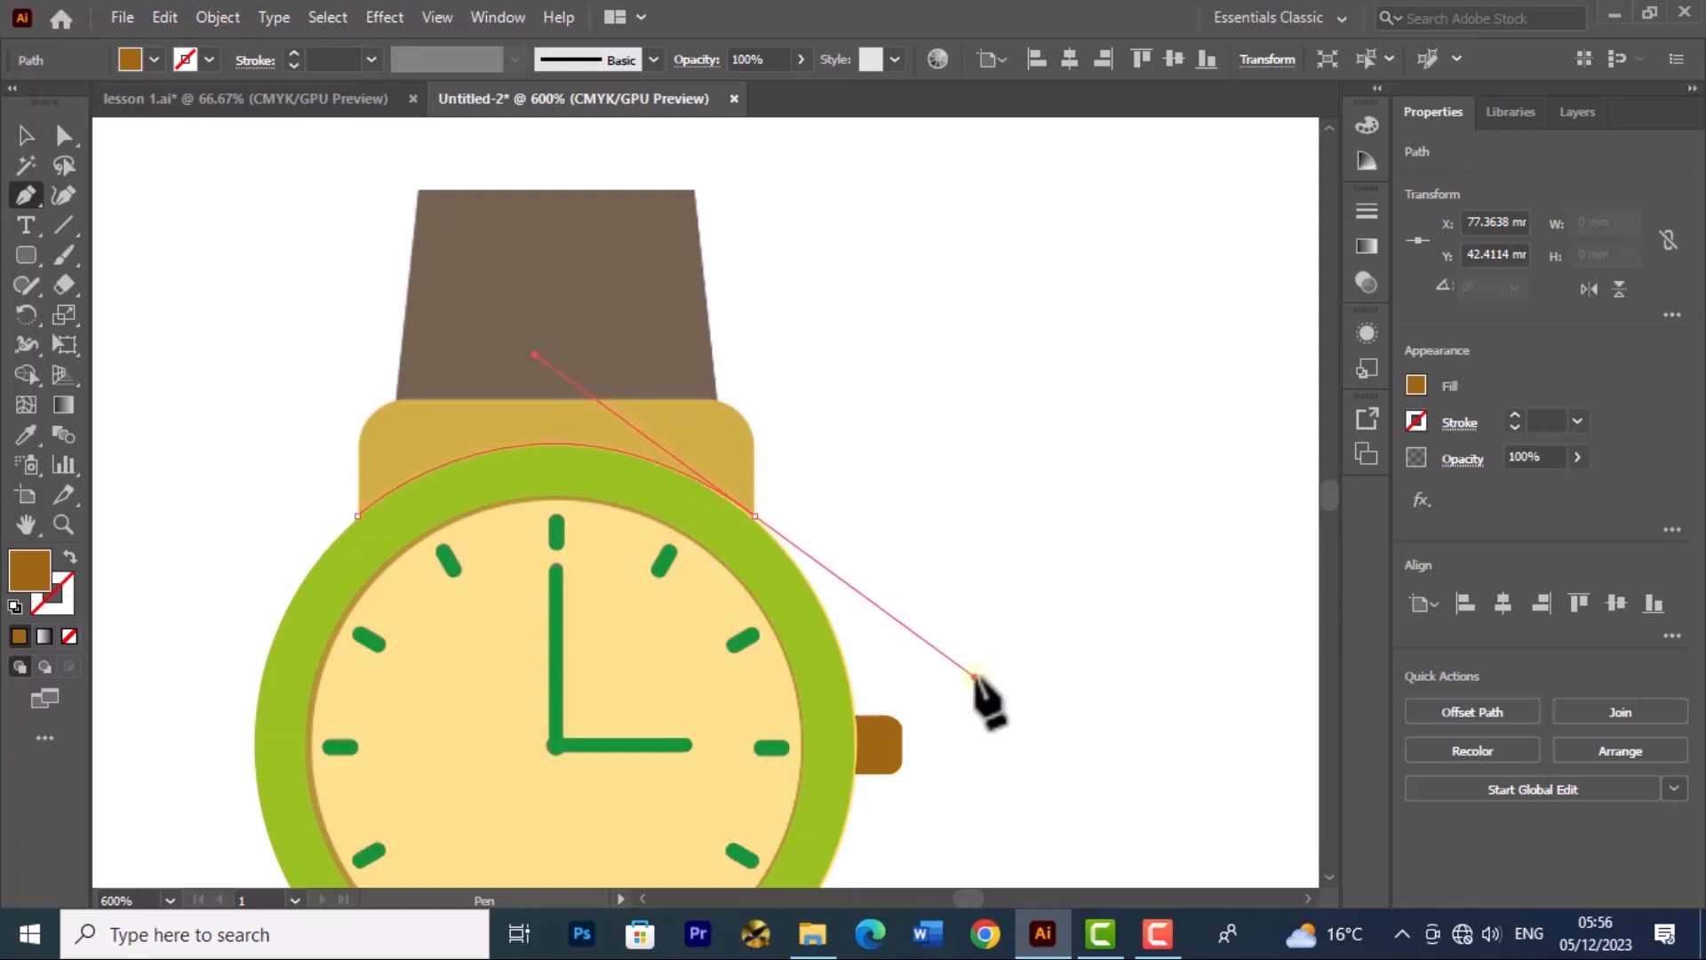
{"action": "left_click_drag", "start_coordinate": [975, 678], "coordinate": [976, 677]}
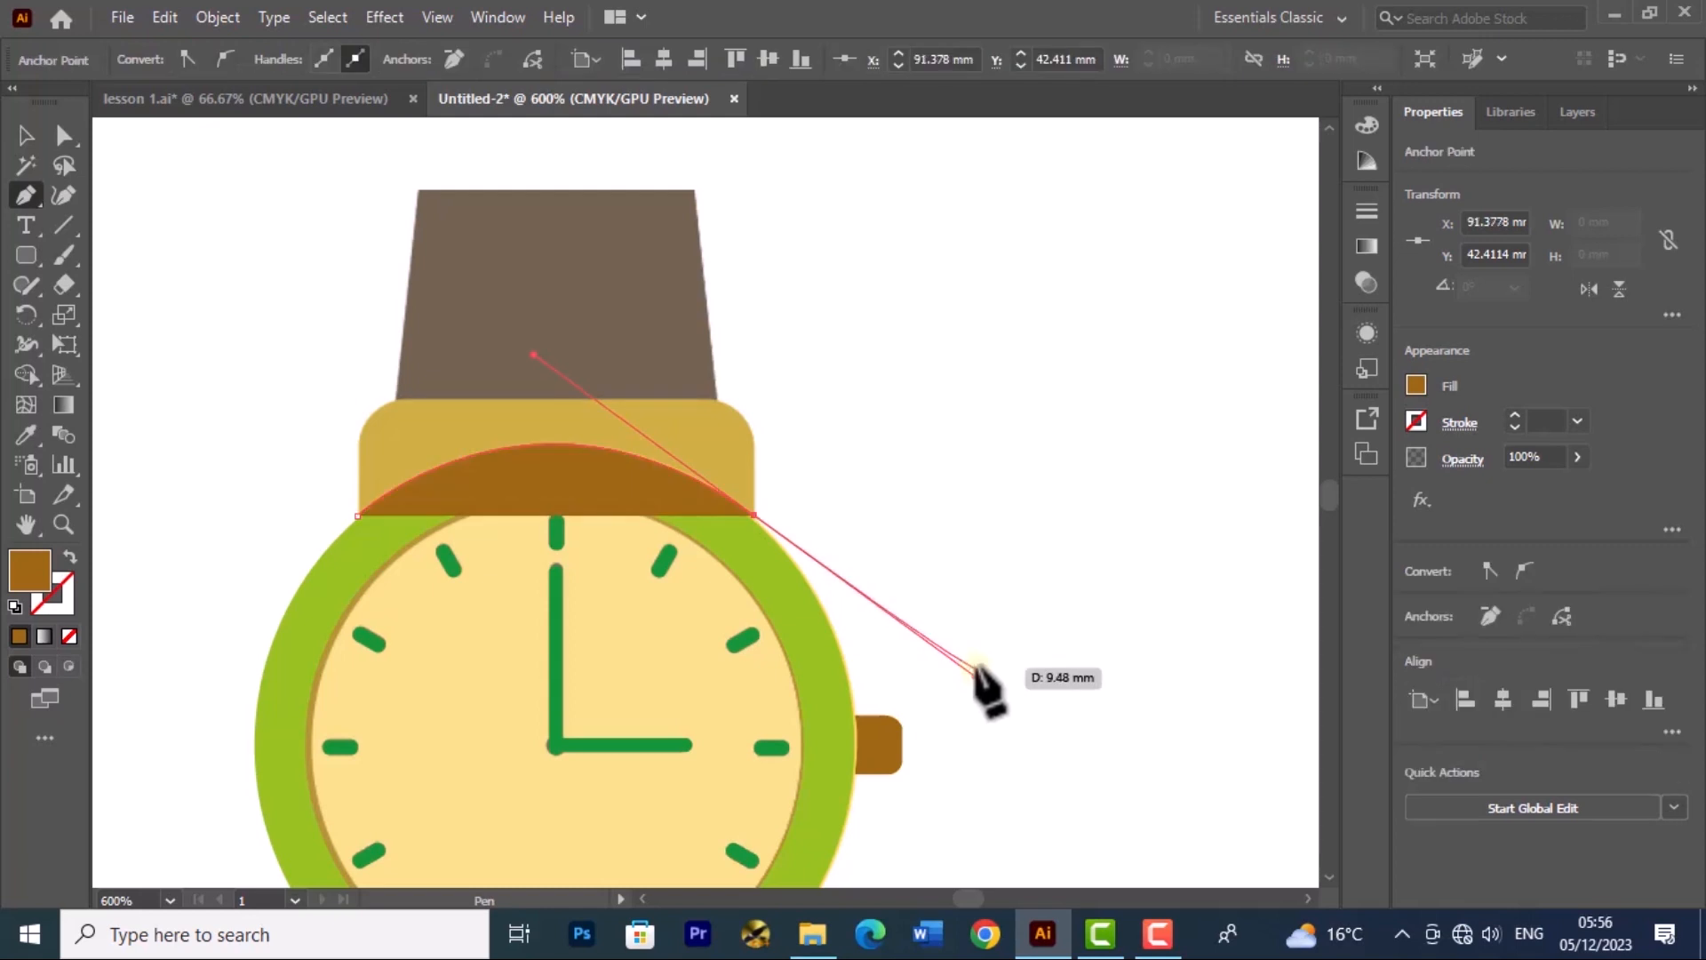
{"action": "left_click", "coordinate": [754, 514]}
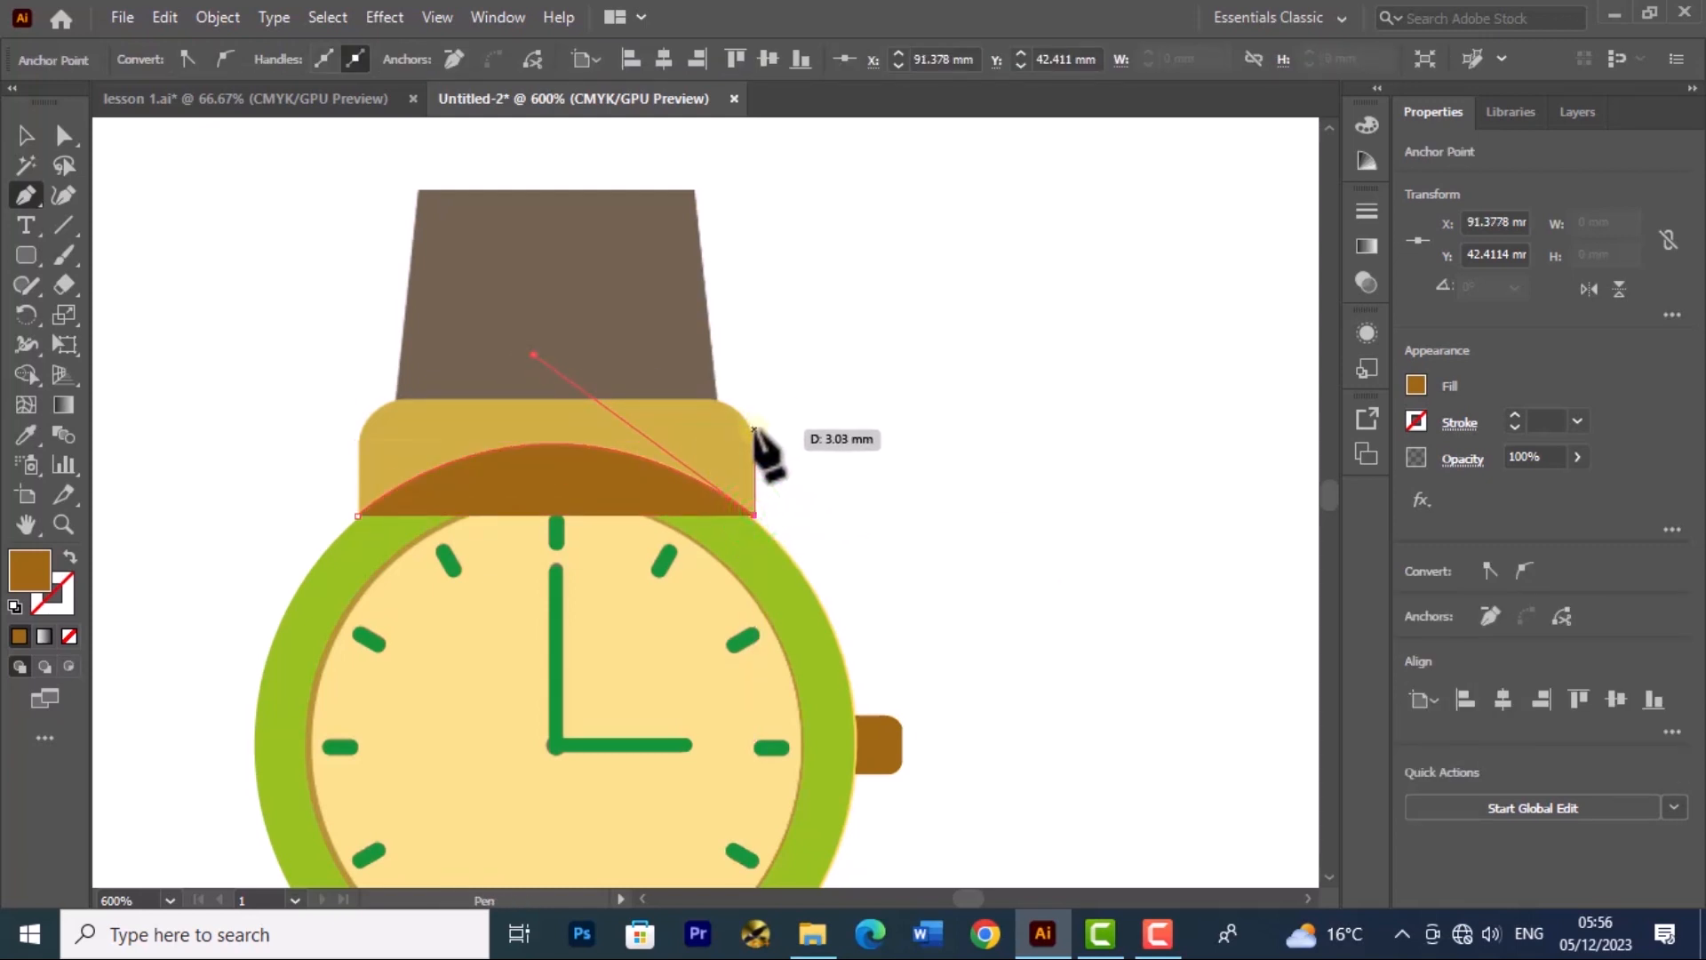
Step: Give the open case path no fill and a black stroke of 0.25 pt
{"action": "left_click", "coordinate": [1417, 385]}
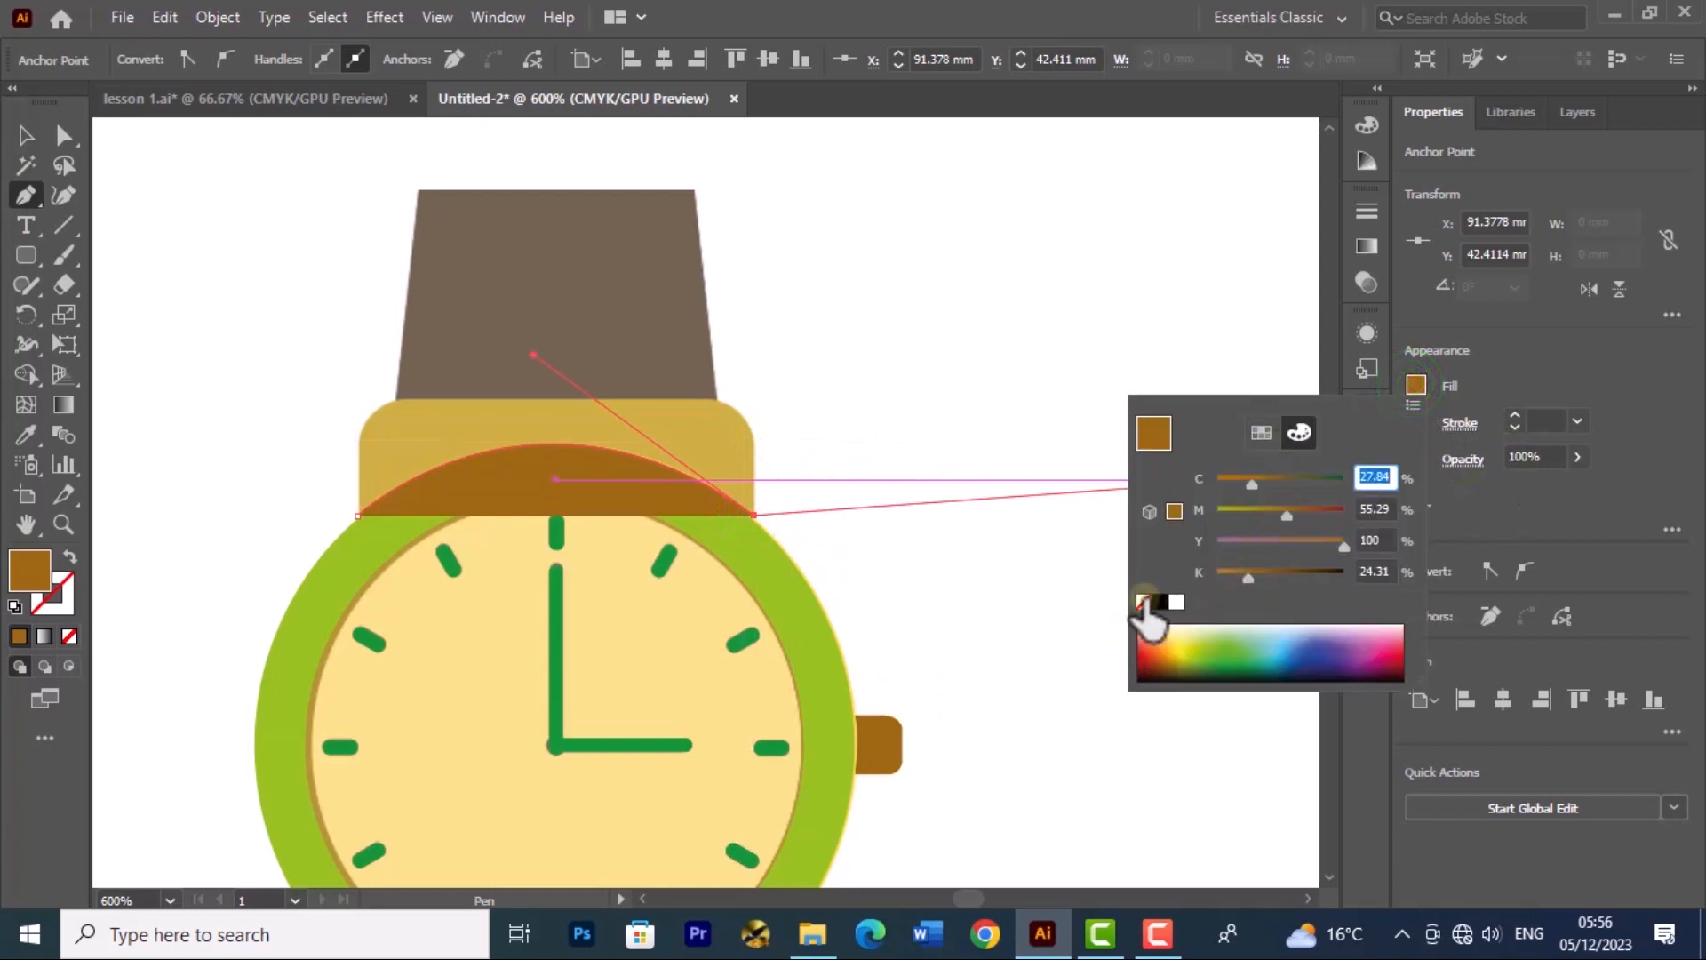
{"action": "left_click", "coordinate": [1144, 602]}
{"action": "left_click", "coordinate": [1447, 395]}
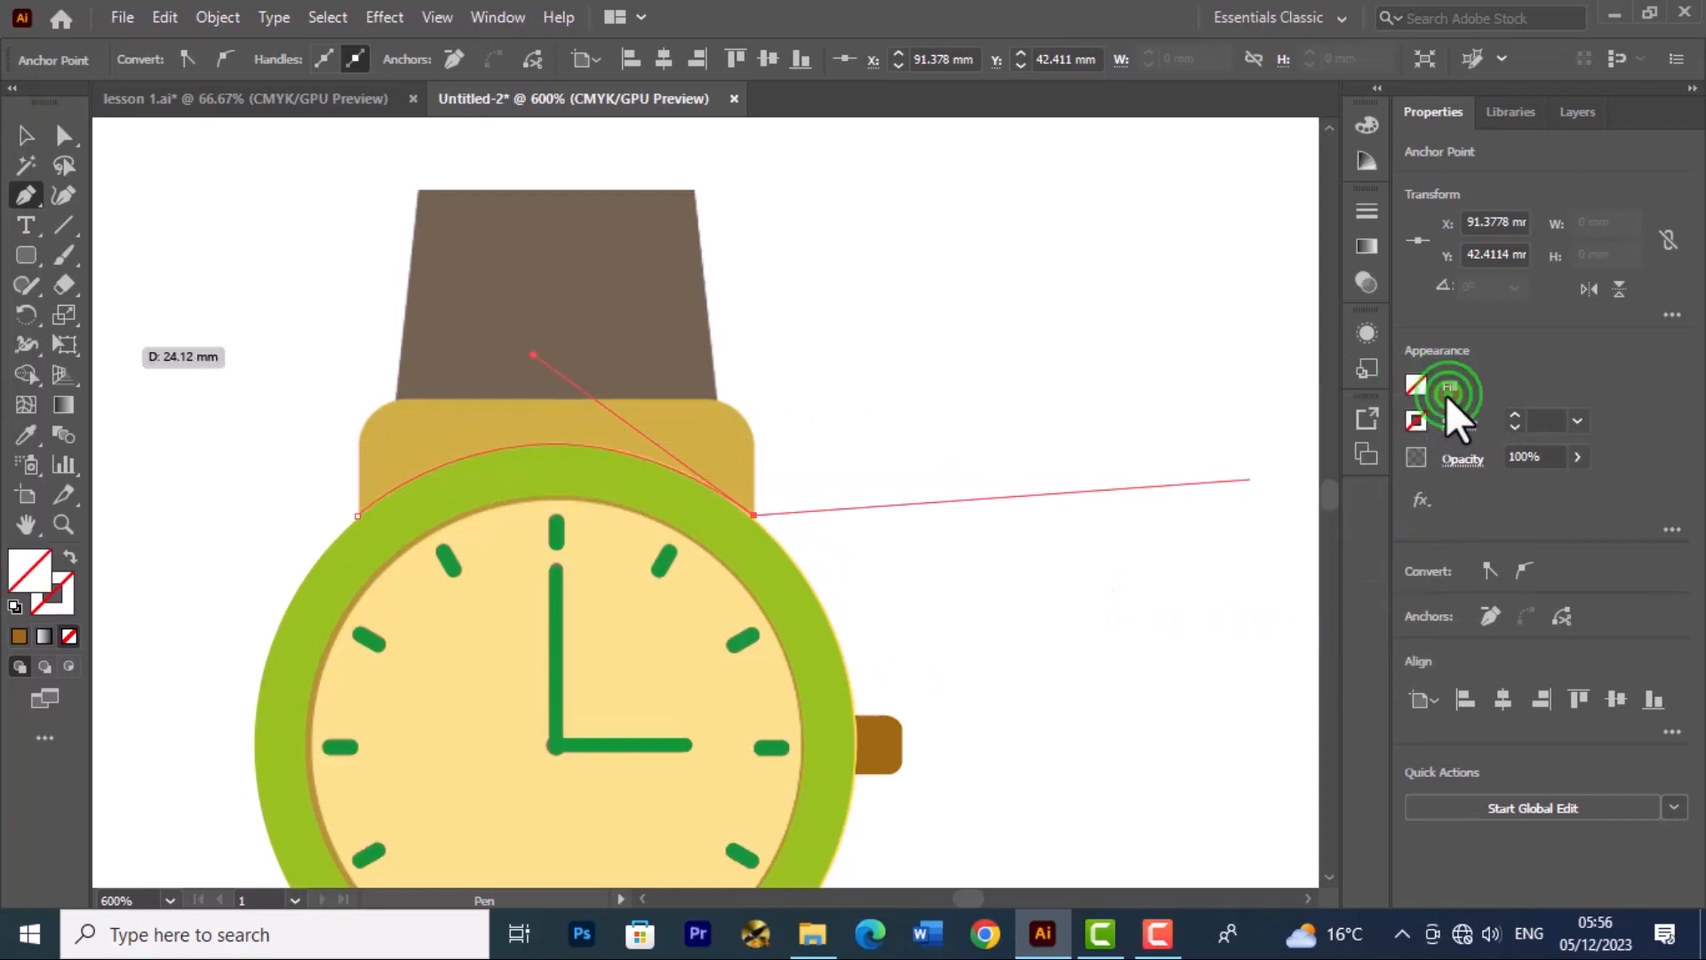
{"action": "left_click", "coordinate": [1415, 422]}
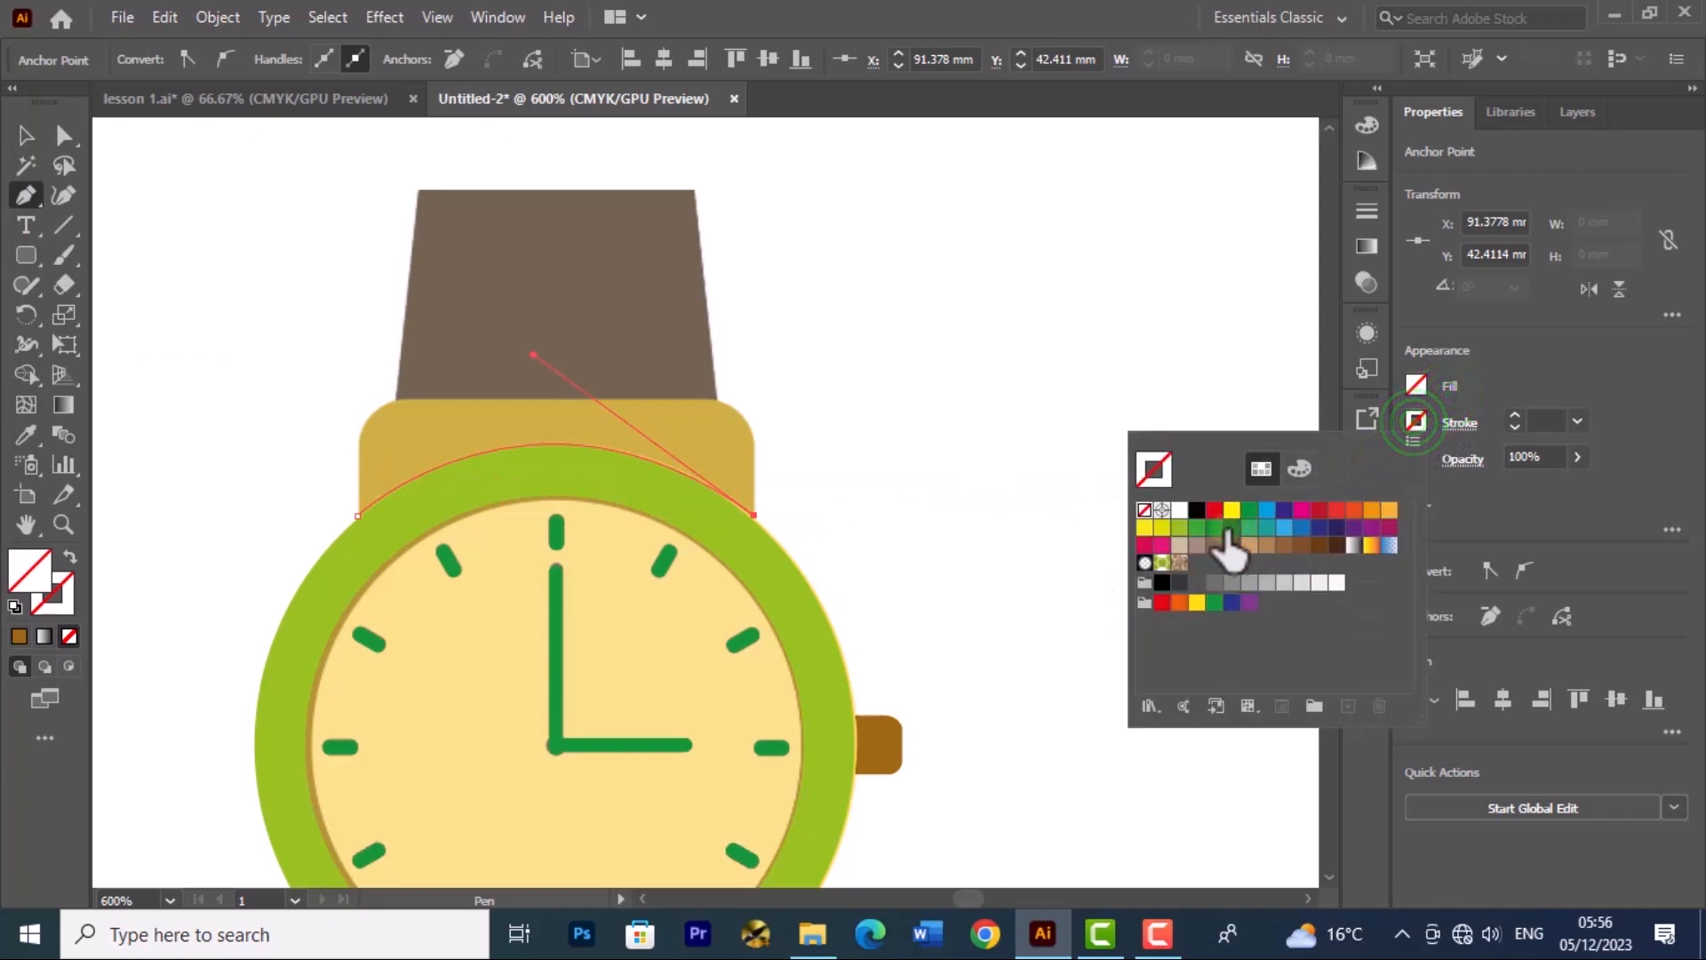
{"action": "left_click", "coordinate": [1198, 510]}
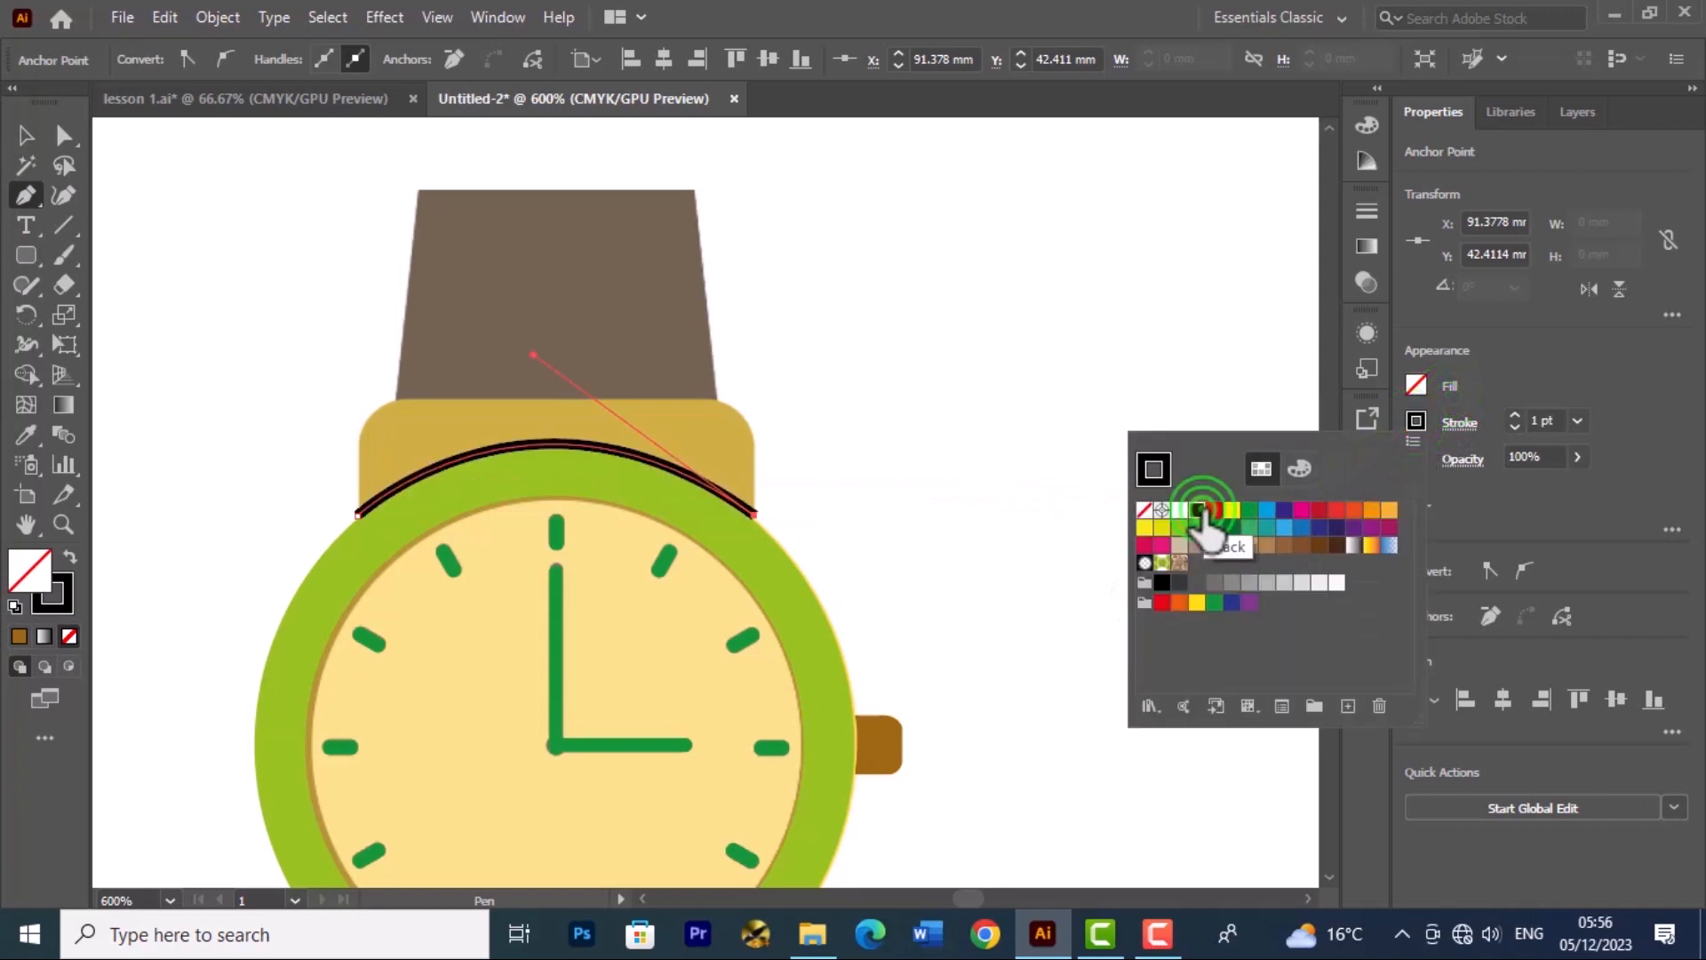
{"action": "left_click", "coordinate": [1514, 426]}
{"action": "left_click", "coordinate": [1514, 426]}
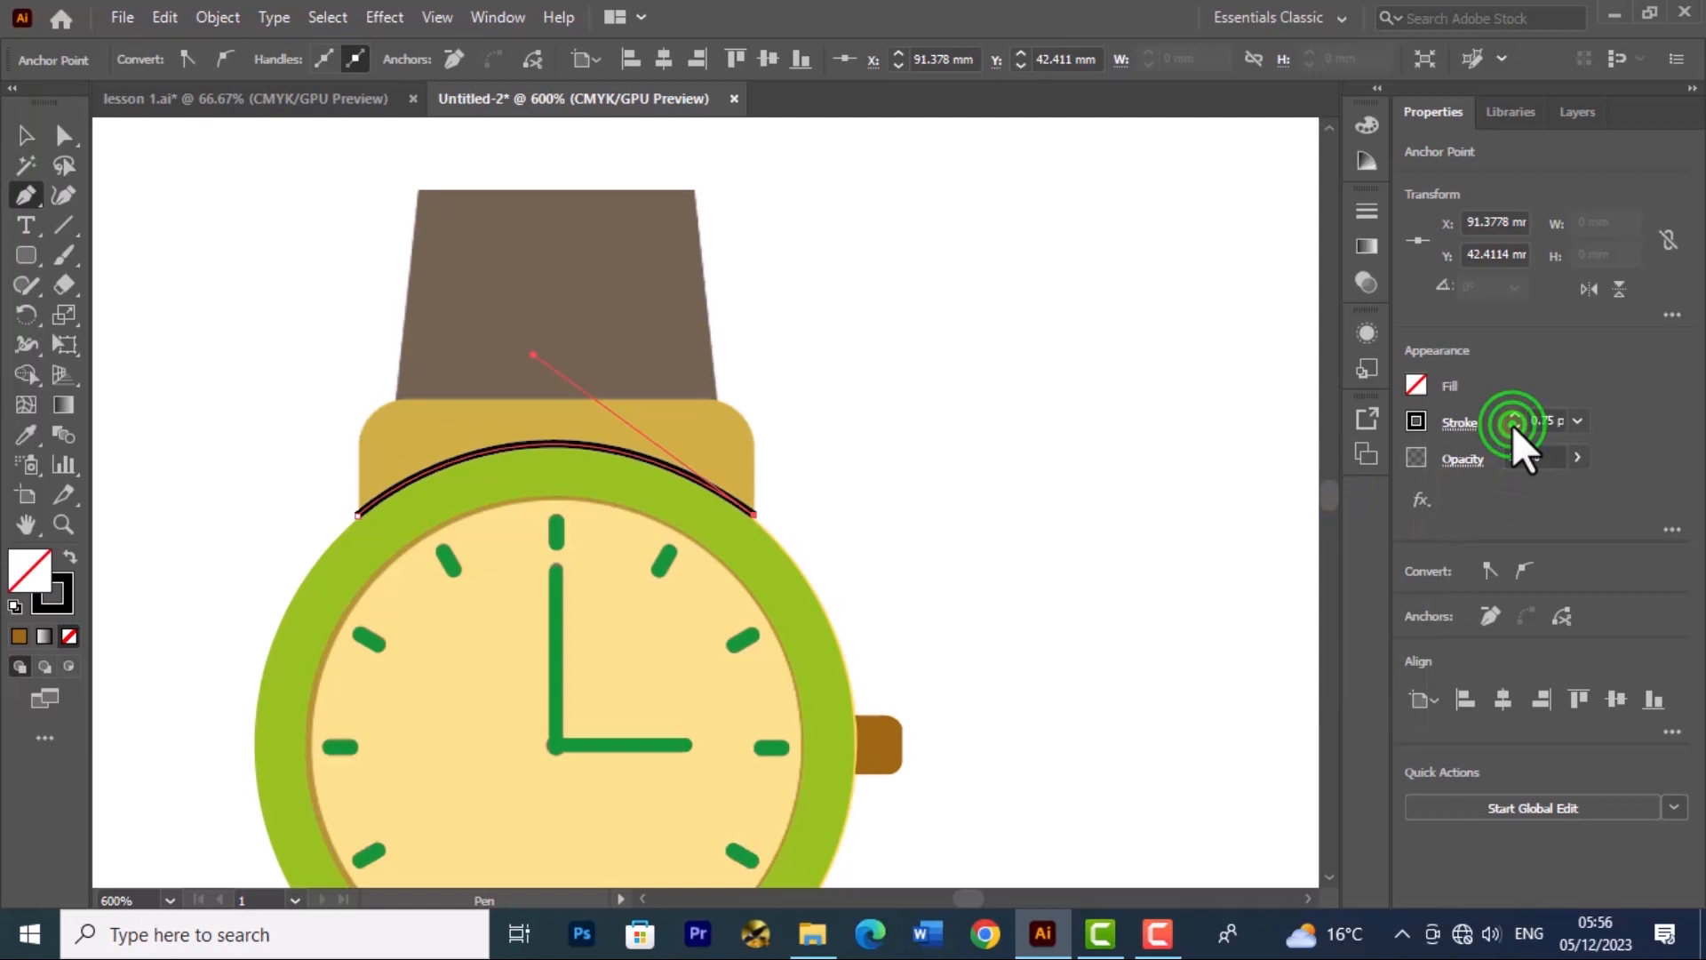
{"action": "left_click", "coordinate": [1514, 426]}
{"action": "left_click", "coordinate": [1514, 426]}
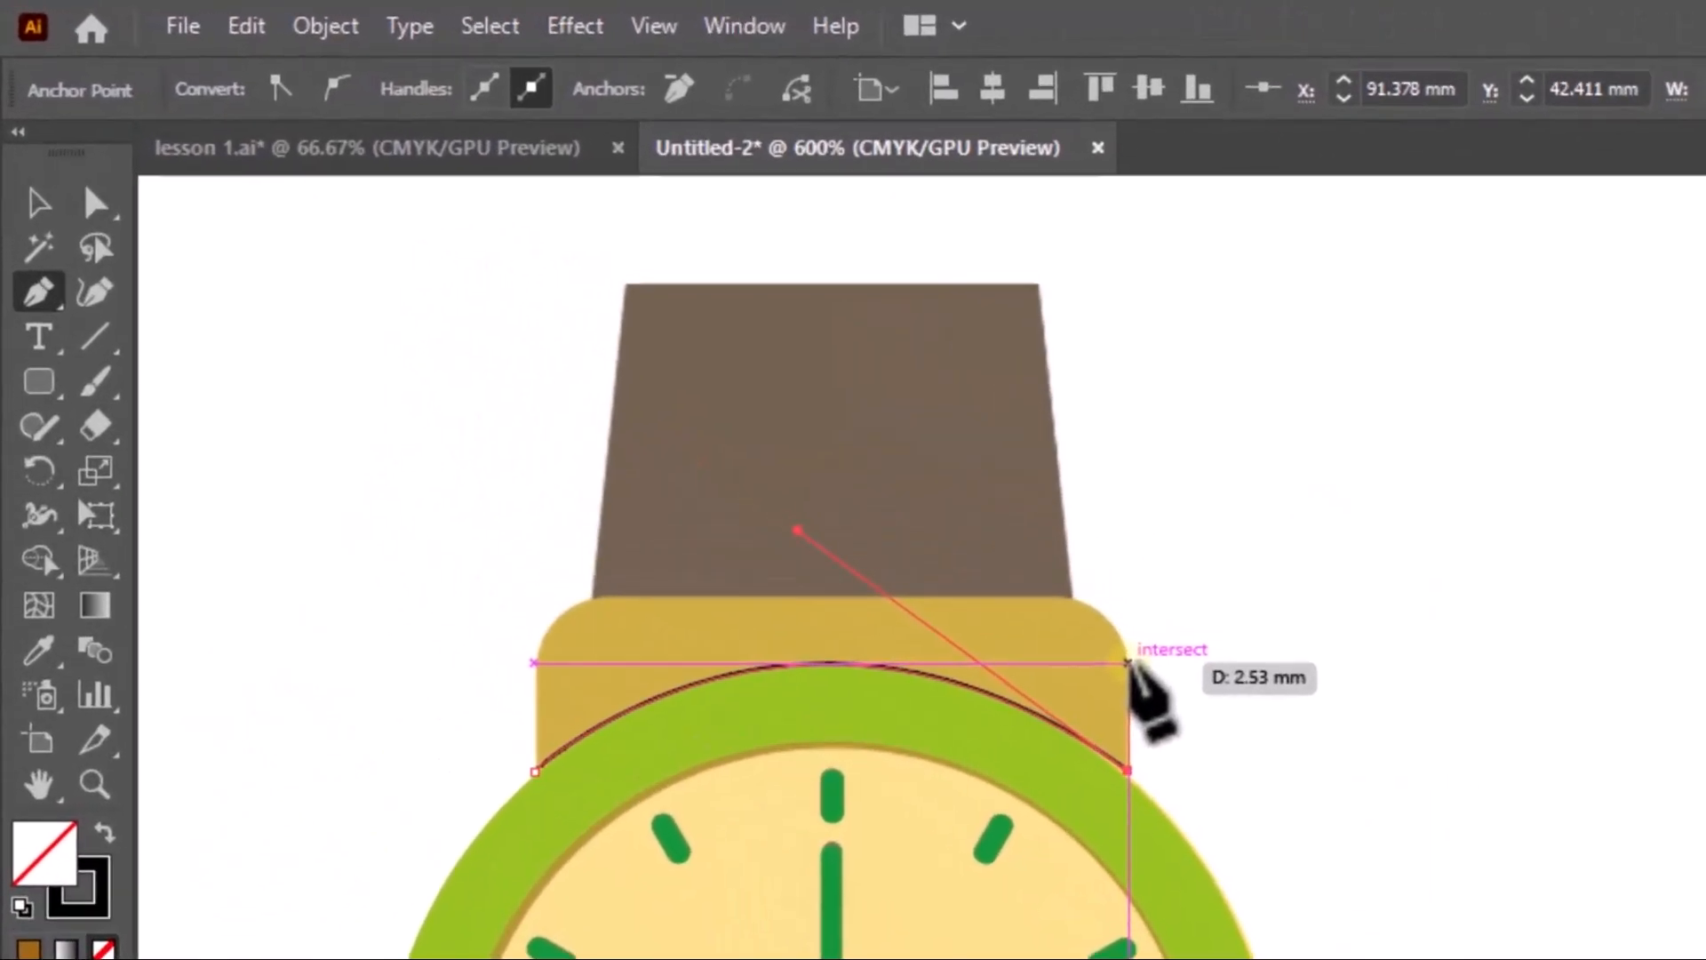
Step: Trace the gold case's sides, rounded corners and upper edge, close the path at about 14 by 4.2 mm, and deselect it
{"action": "left_click", "coordinate": [1149, 666]}
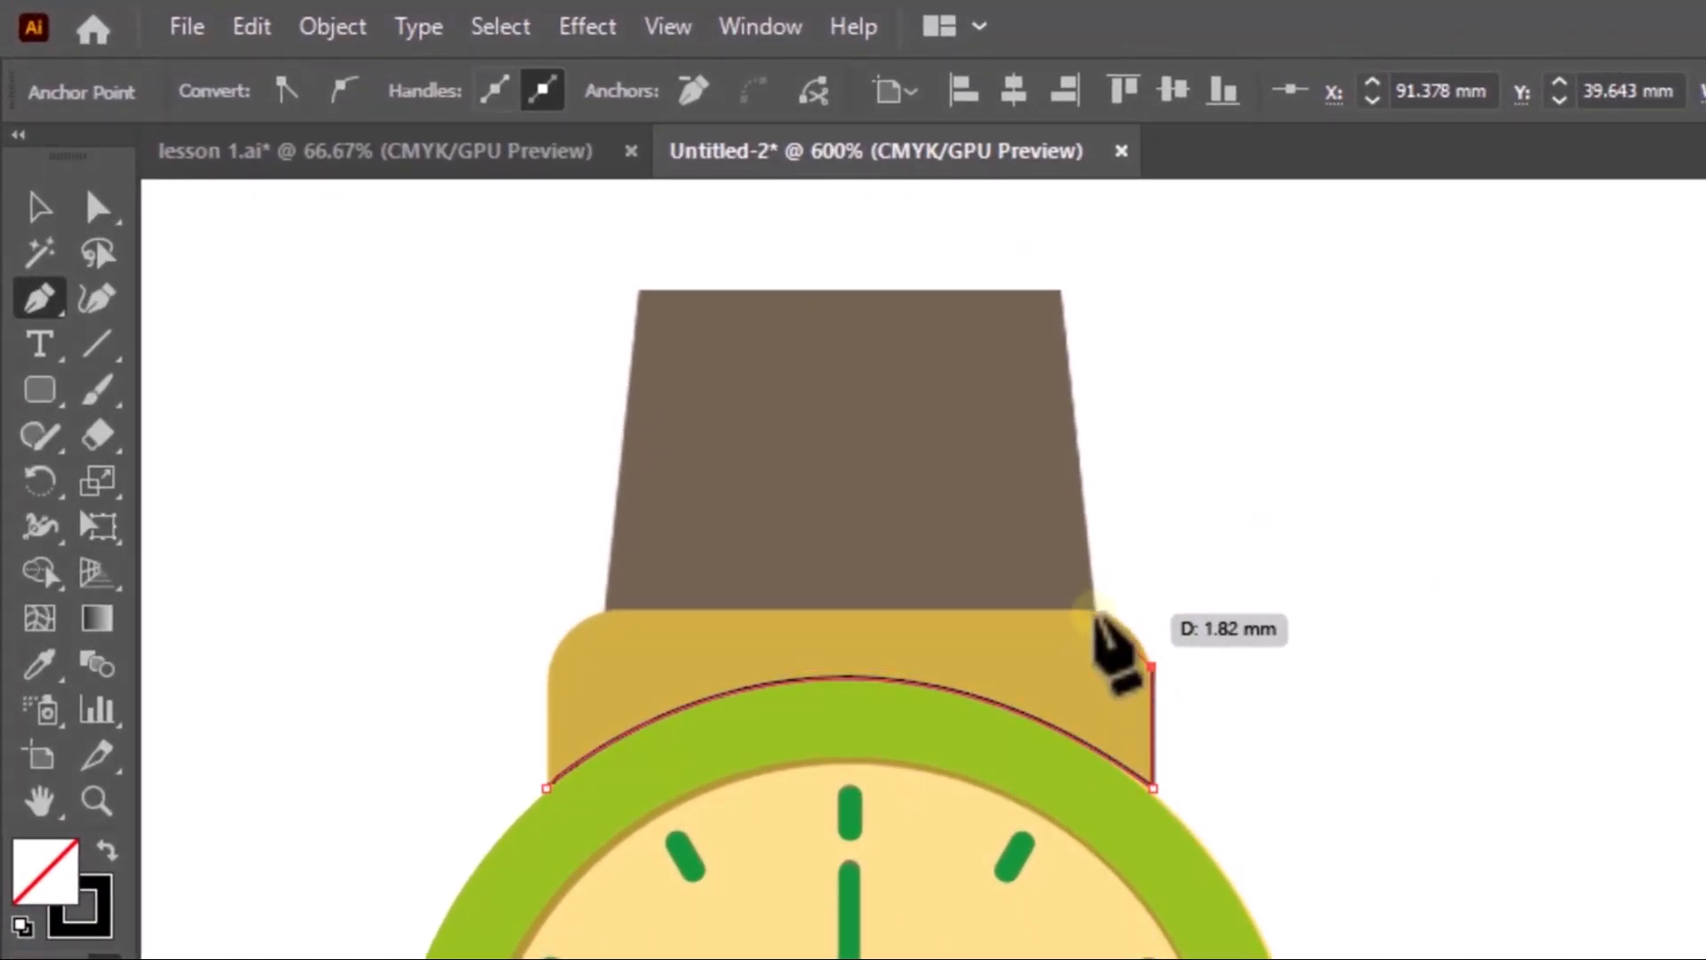
{"action": "left_click_drag", "start_coordinate": [1092, 611], "coordinate": [1045, 601]}
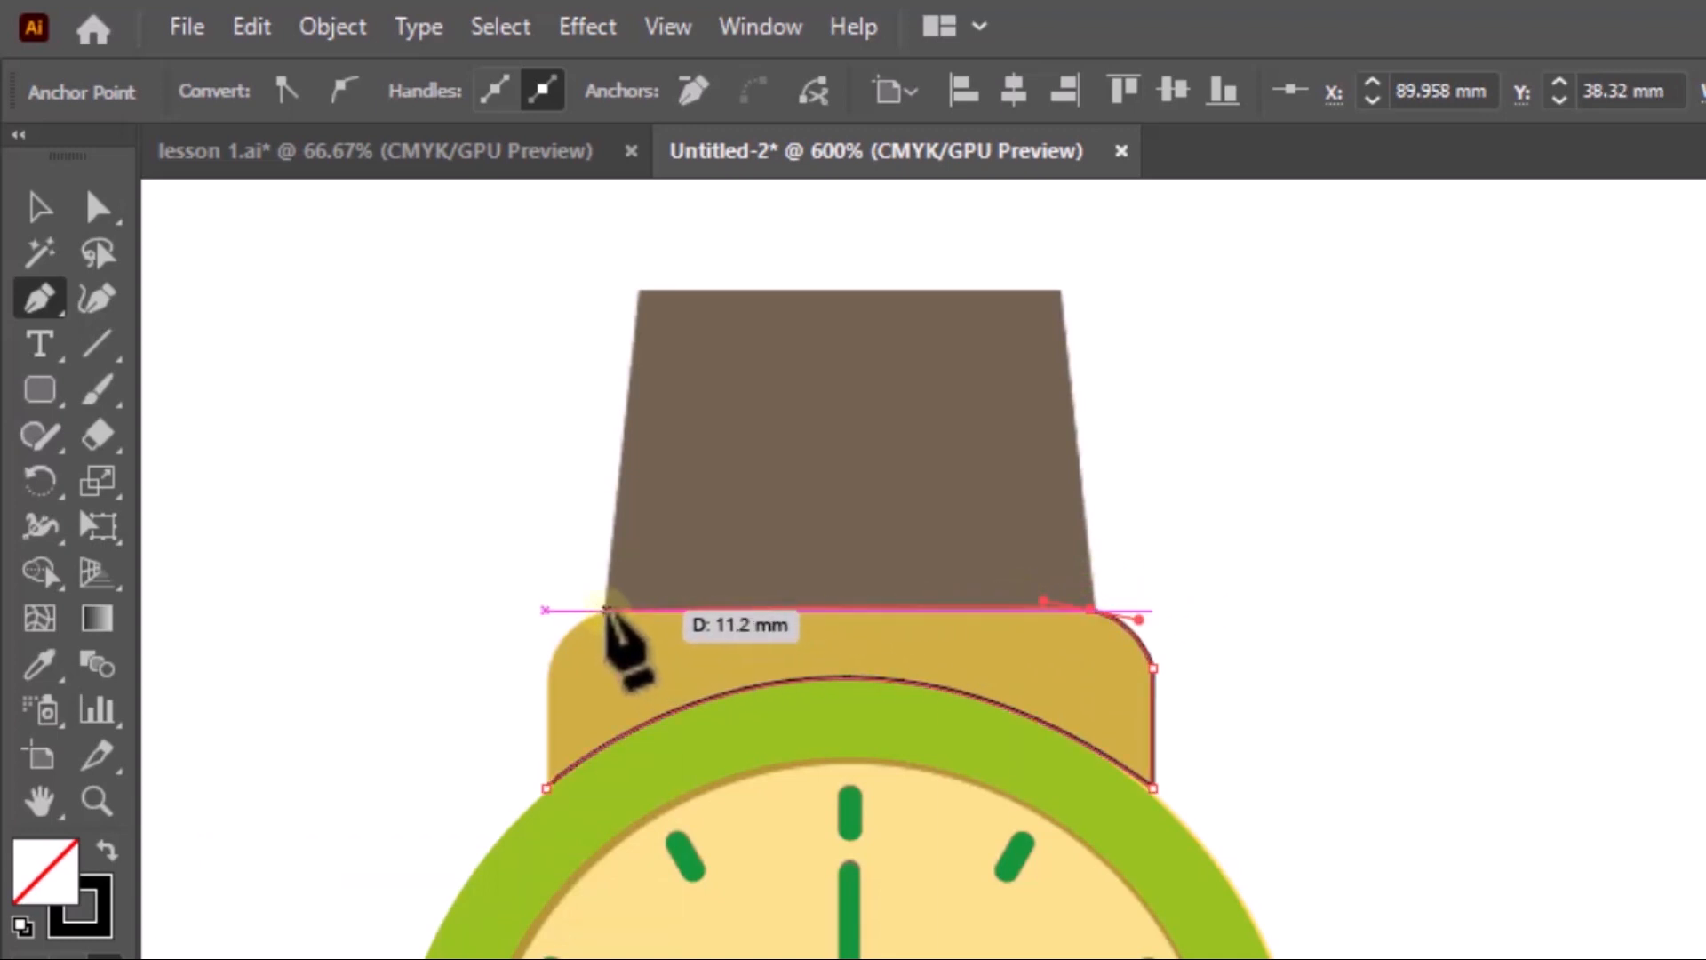
{"action": "left_click", "coordinate": [607, 611]}
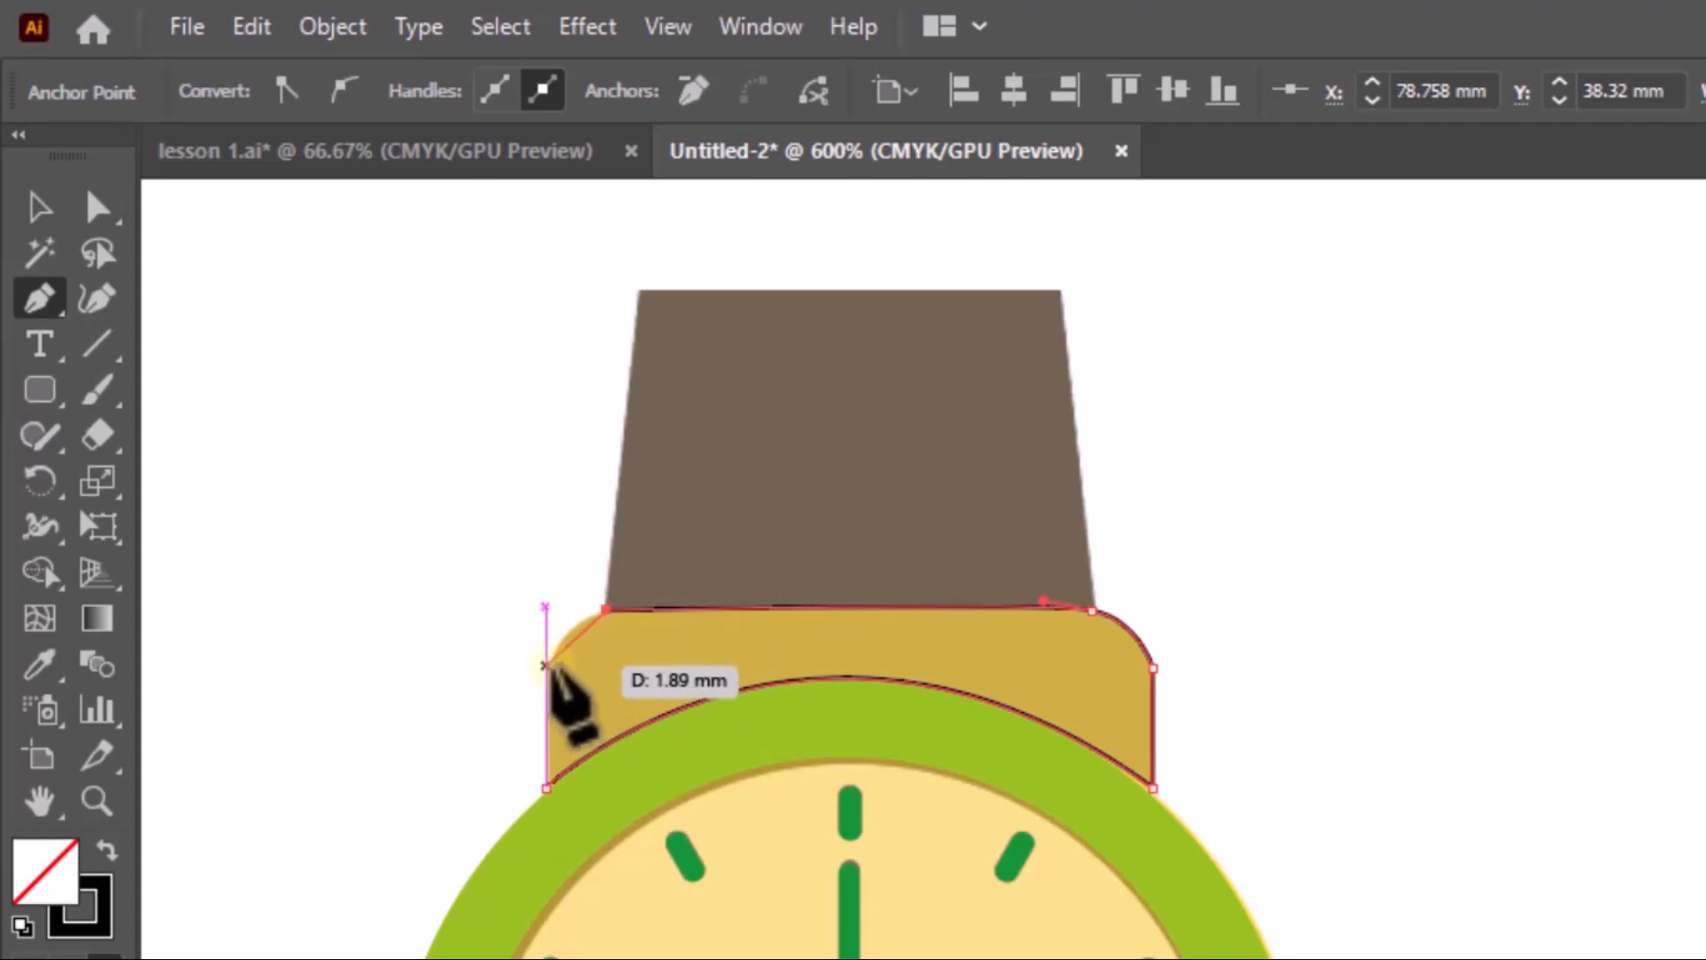
{"action": "left_click_drag", "start_coordinate": [545, 664], "coordinate": [525, 718]}
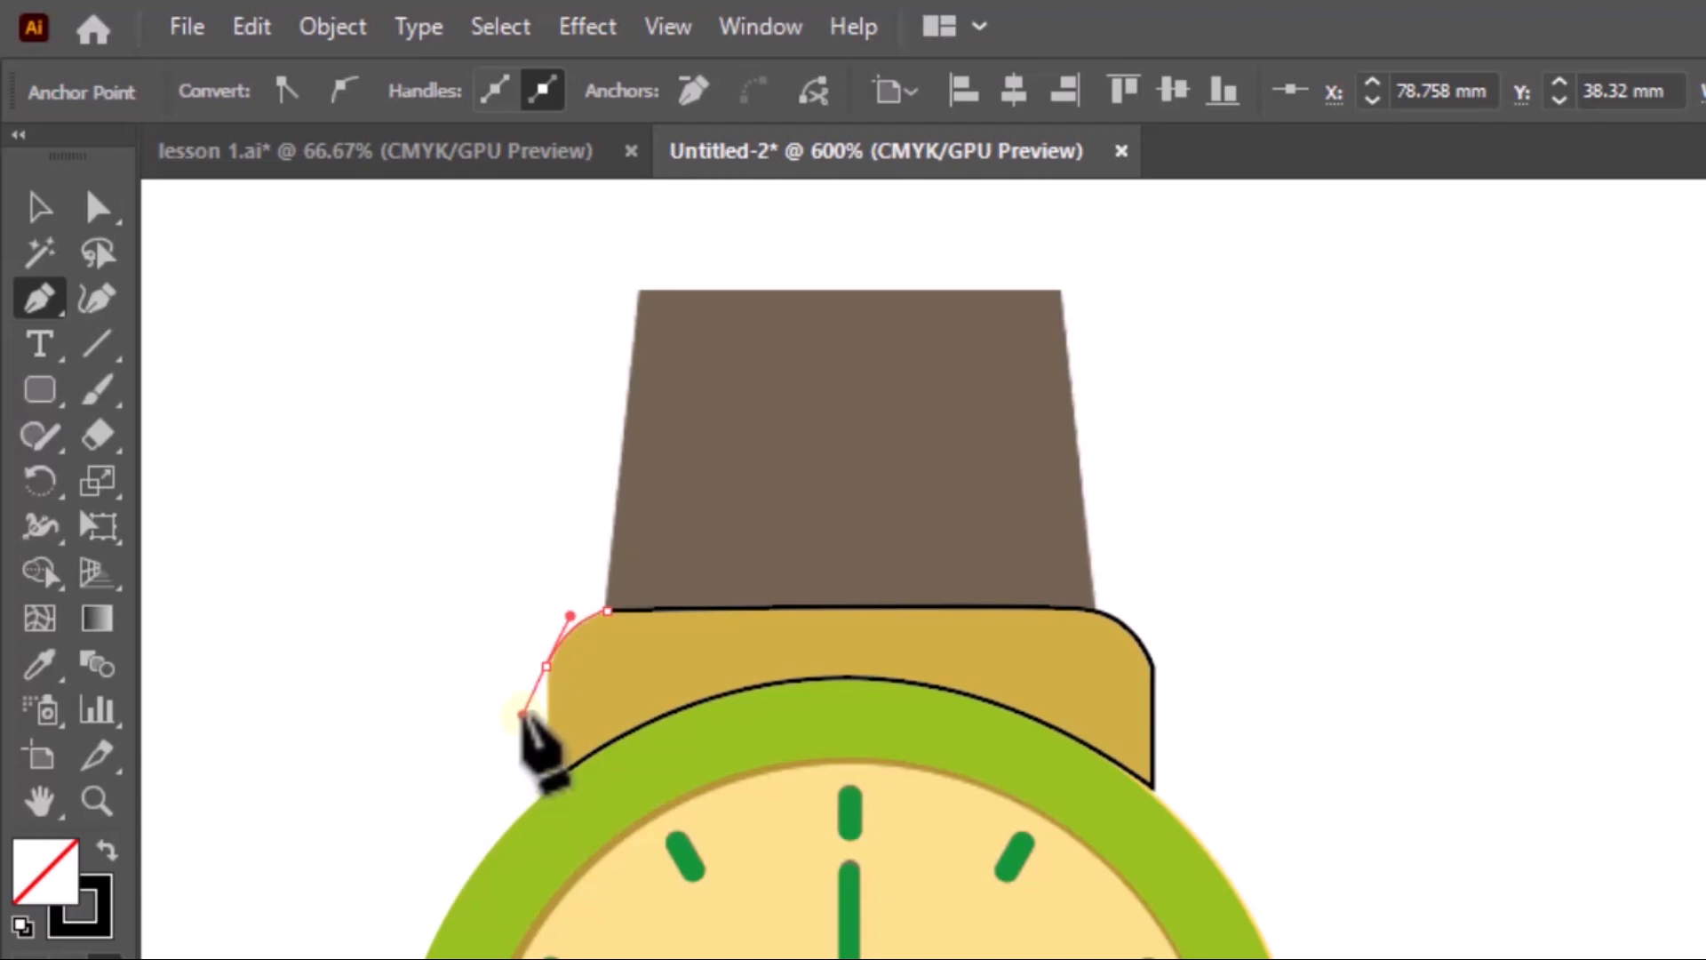
{"action": "left_click_drag", "start_coordinate": [523, 712], "coordinate": [528, 711]}
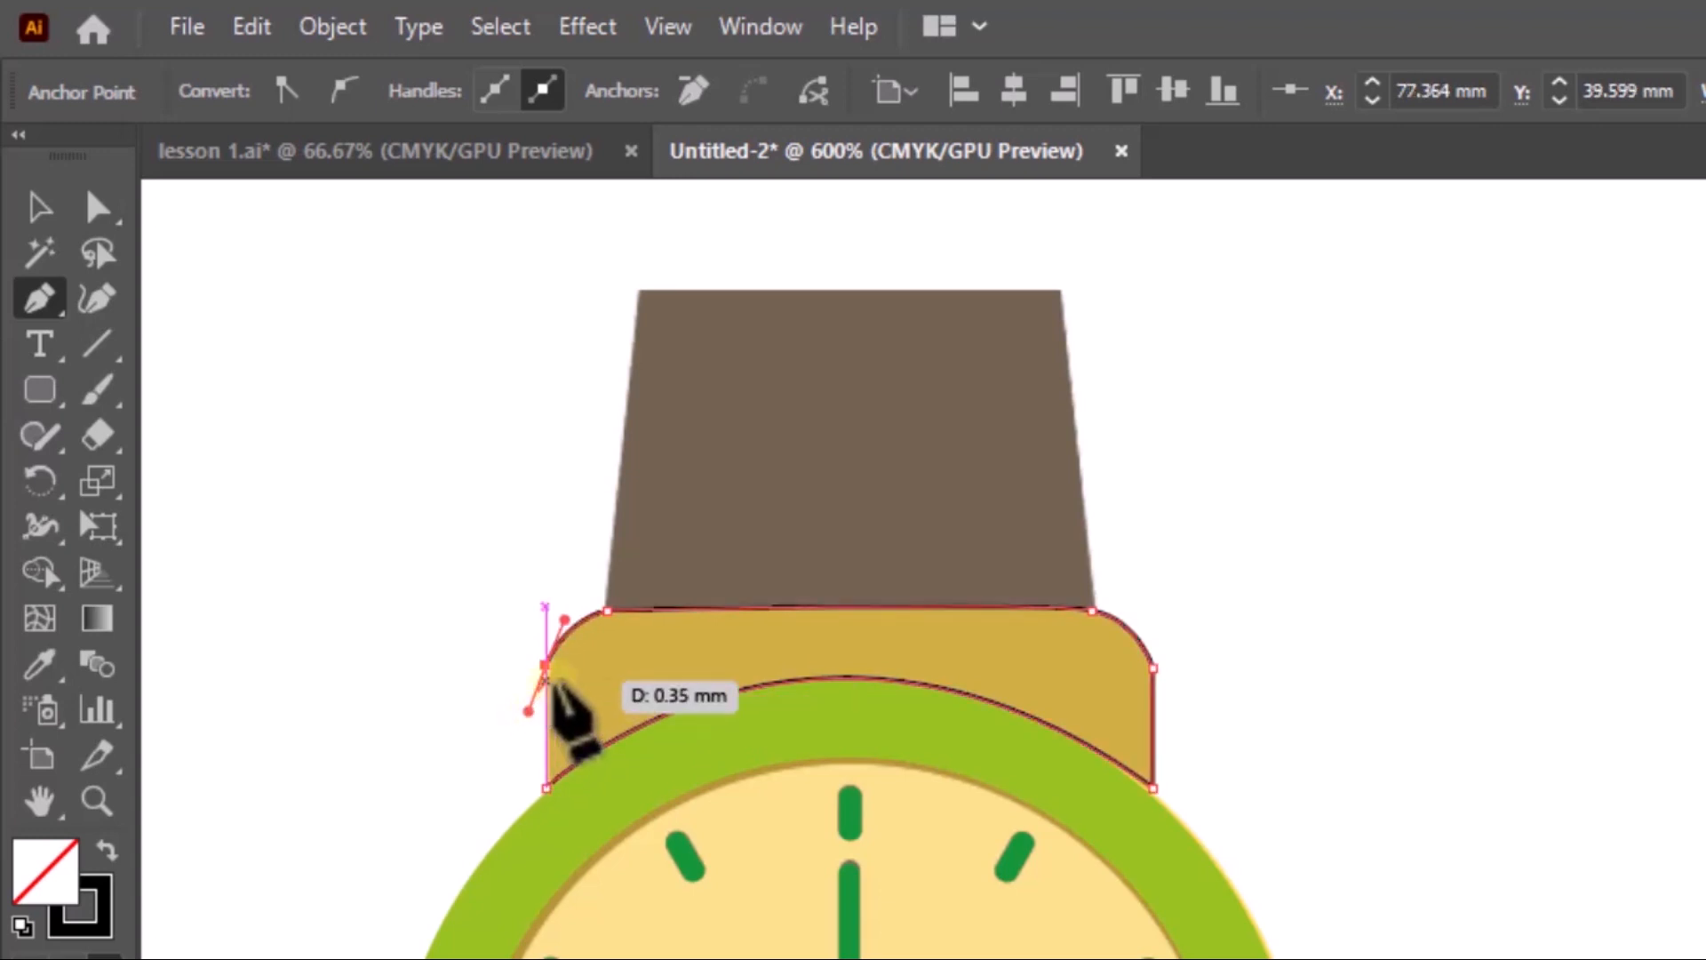
{"action": "left_click", "coordinate": [543, 665]}
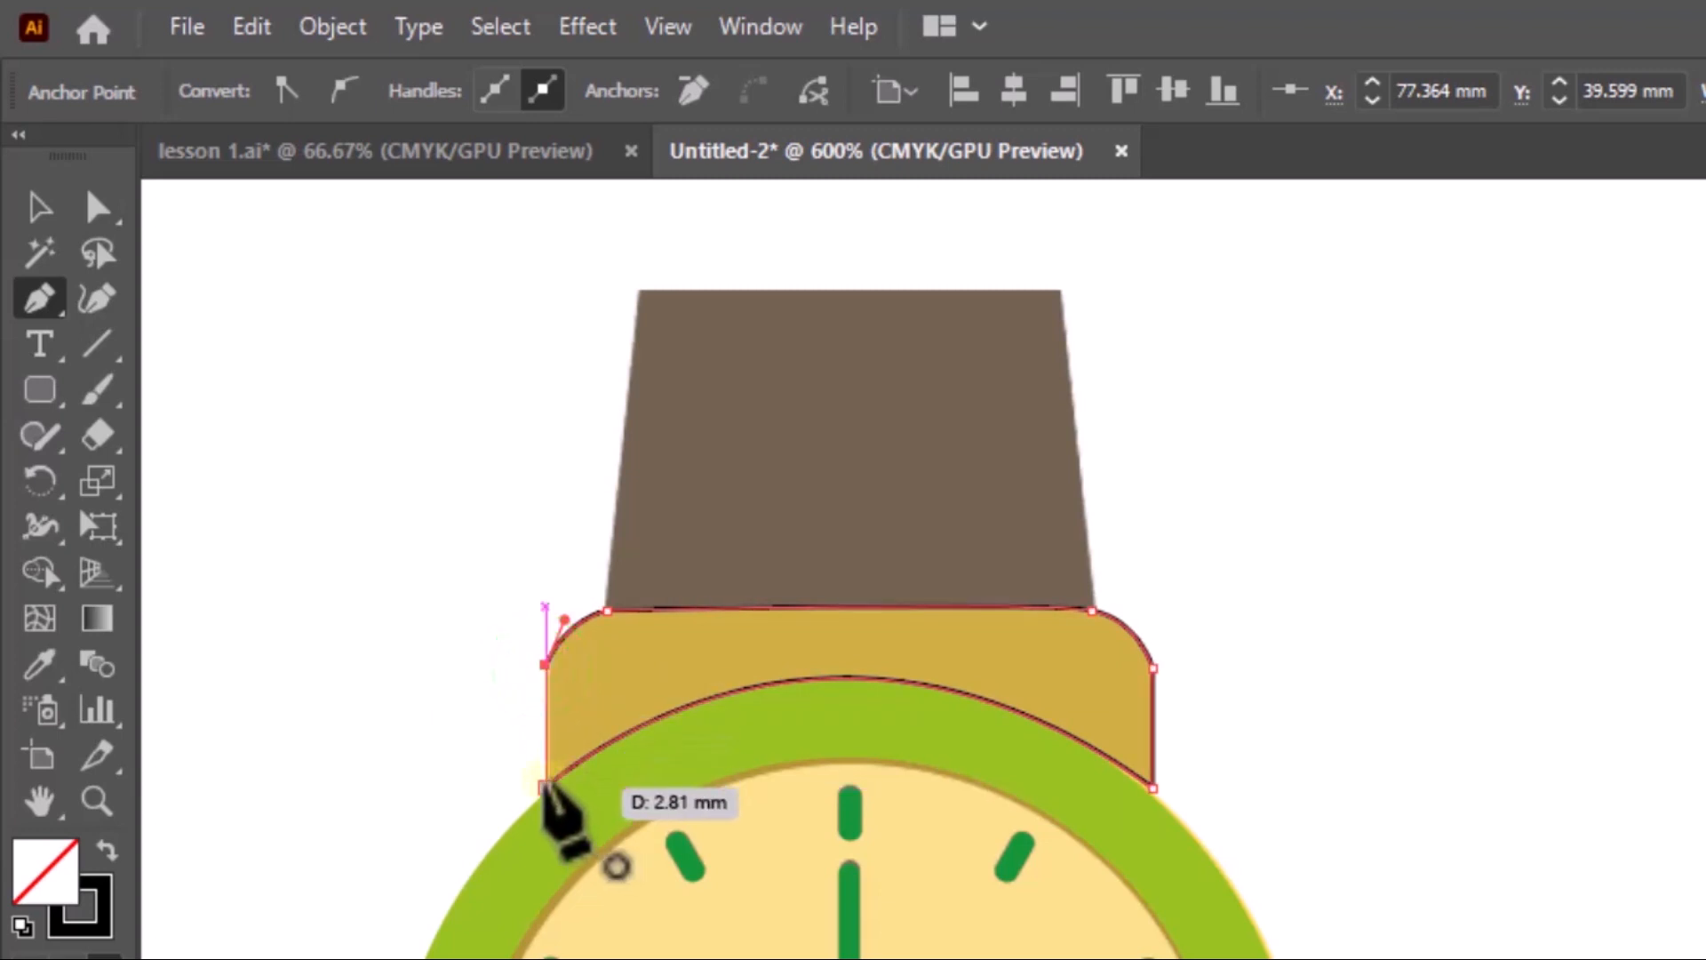
{"action": "left_click", "coordinate": [544, 789]}
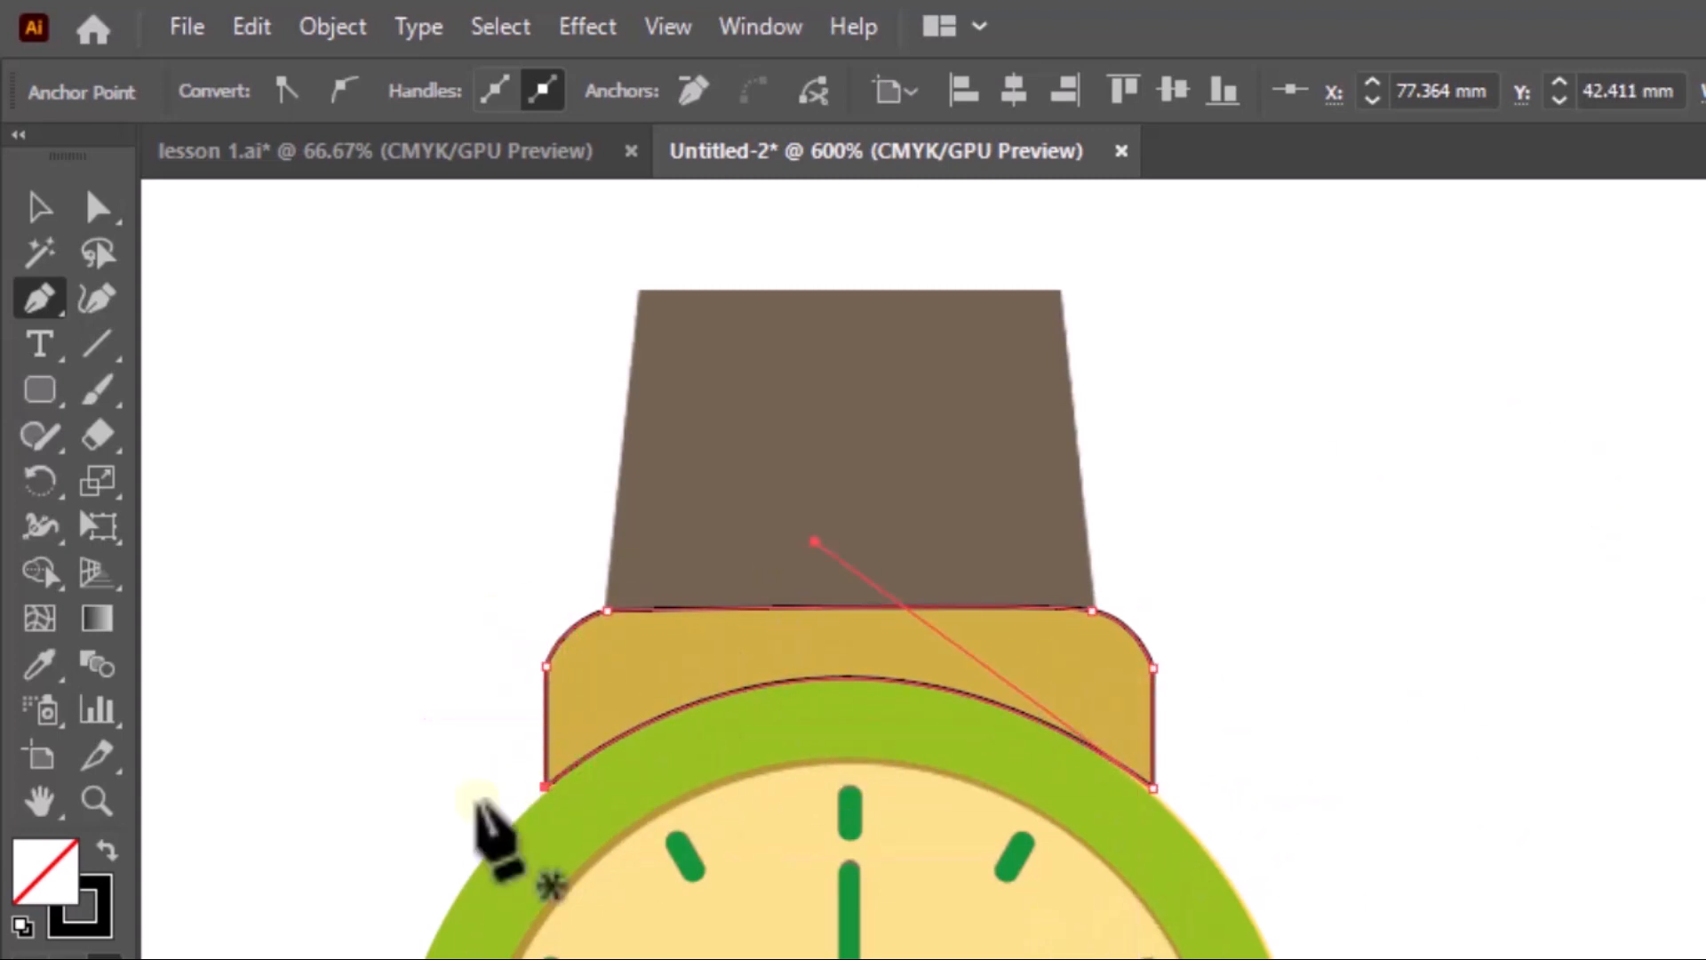
{"action": "left_click", "coordinate": [27, 190]}
{"action": "left_click", "coordinate": [1442, 802]}
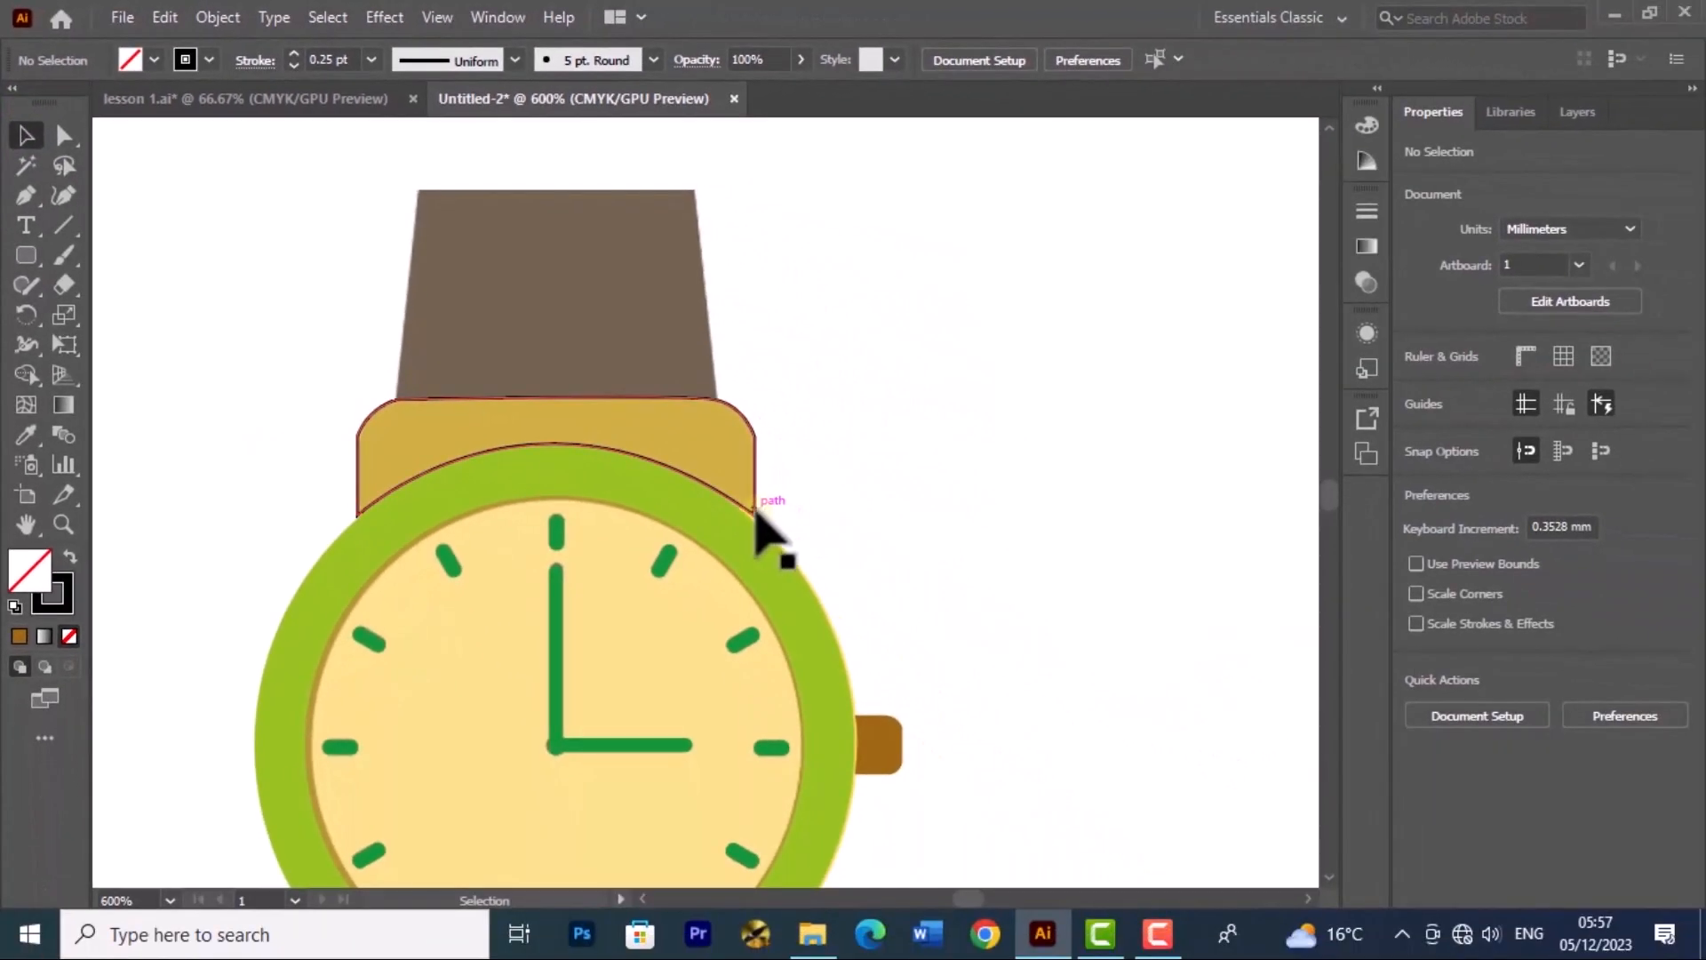
Step: Fill the traced case shape with blue, C 77.65, M 16.47, Y 26.67, K 1.57, and deselect it
{"action": "left_click", "coordinate": [756, 513]}
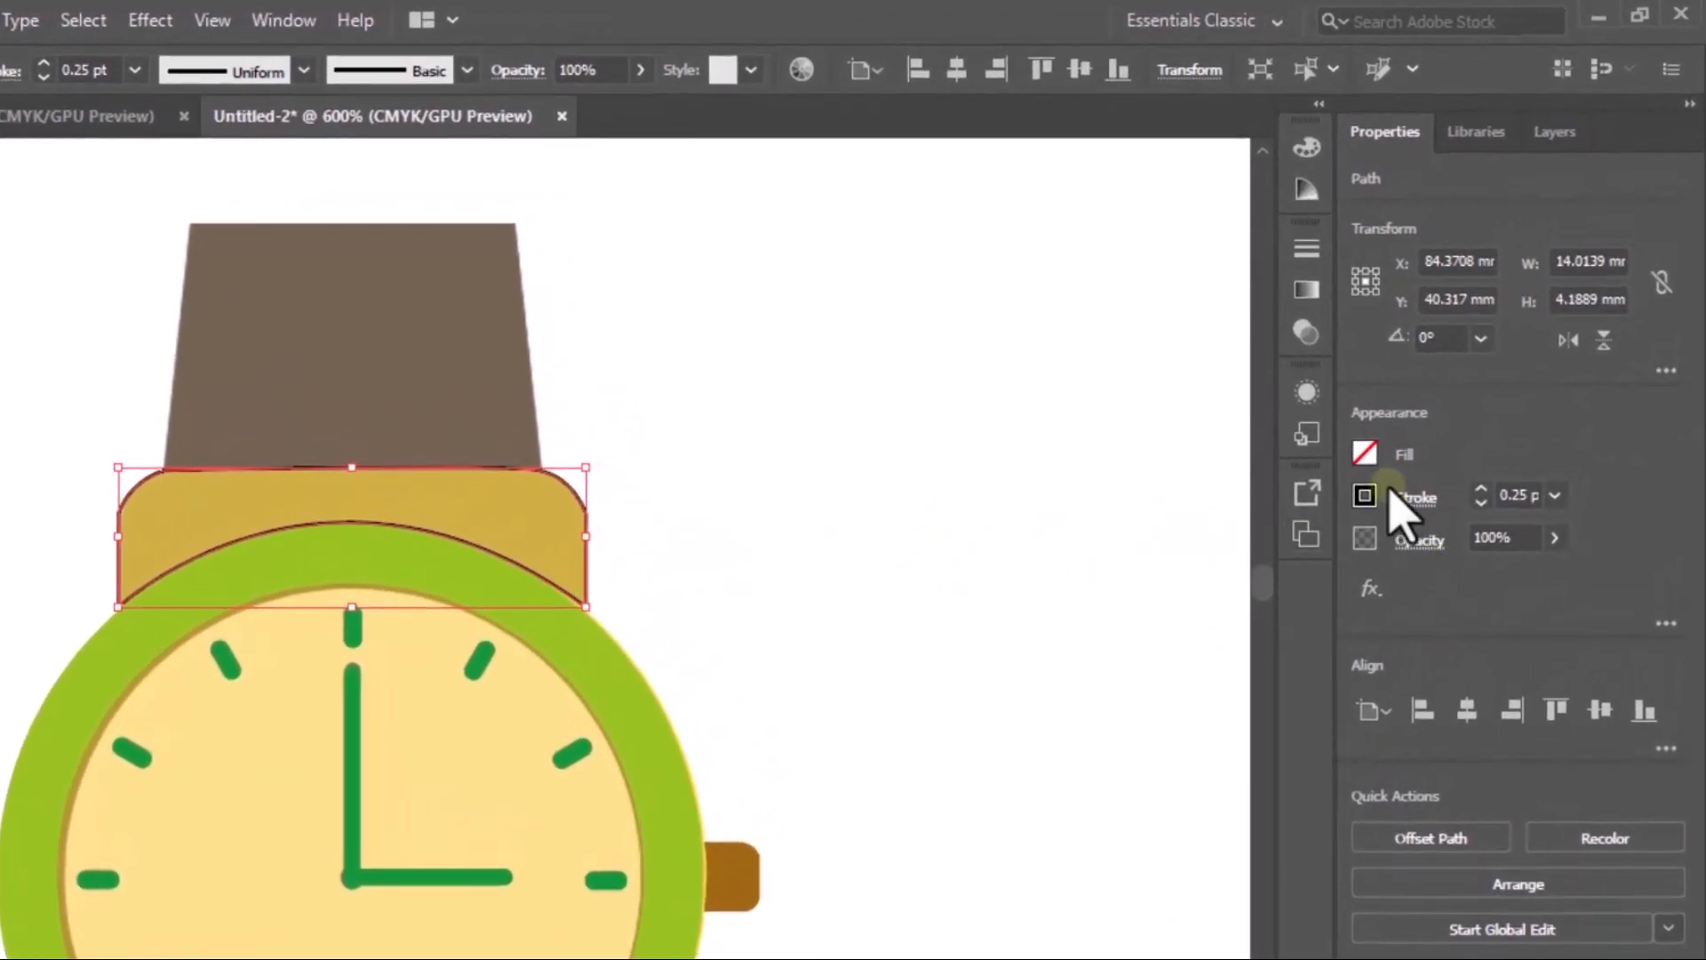
{"action": "left_click", "coordinate": [1365, 456]}
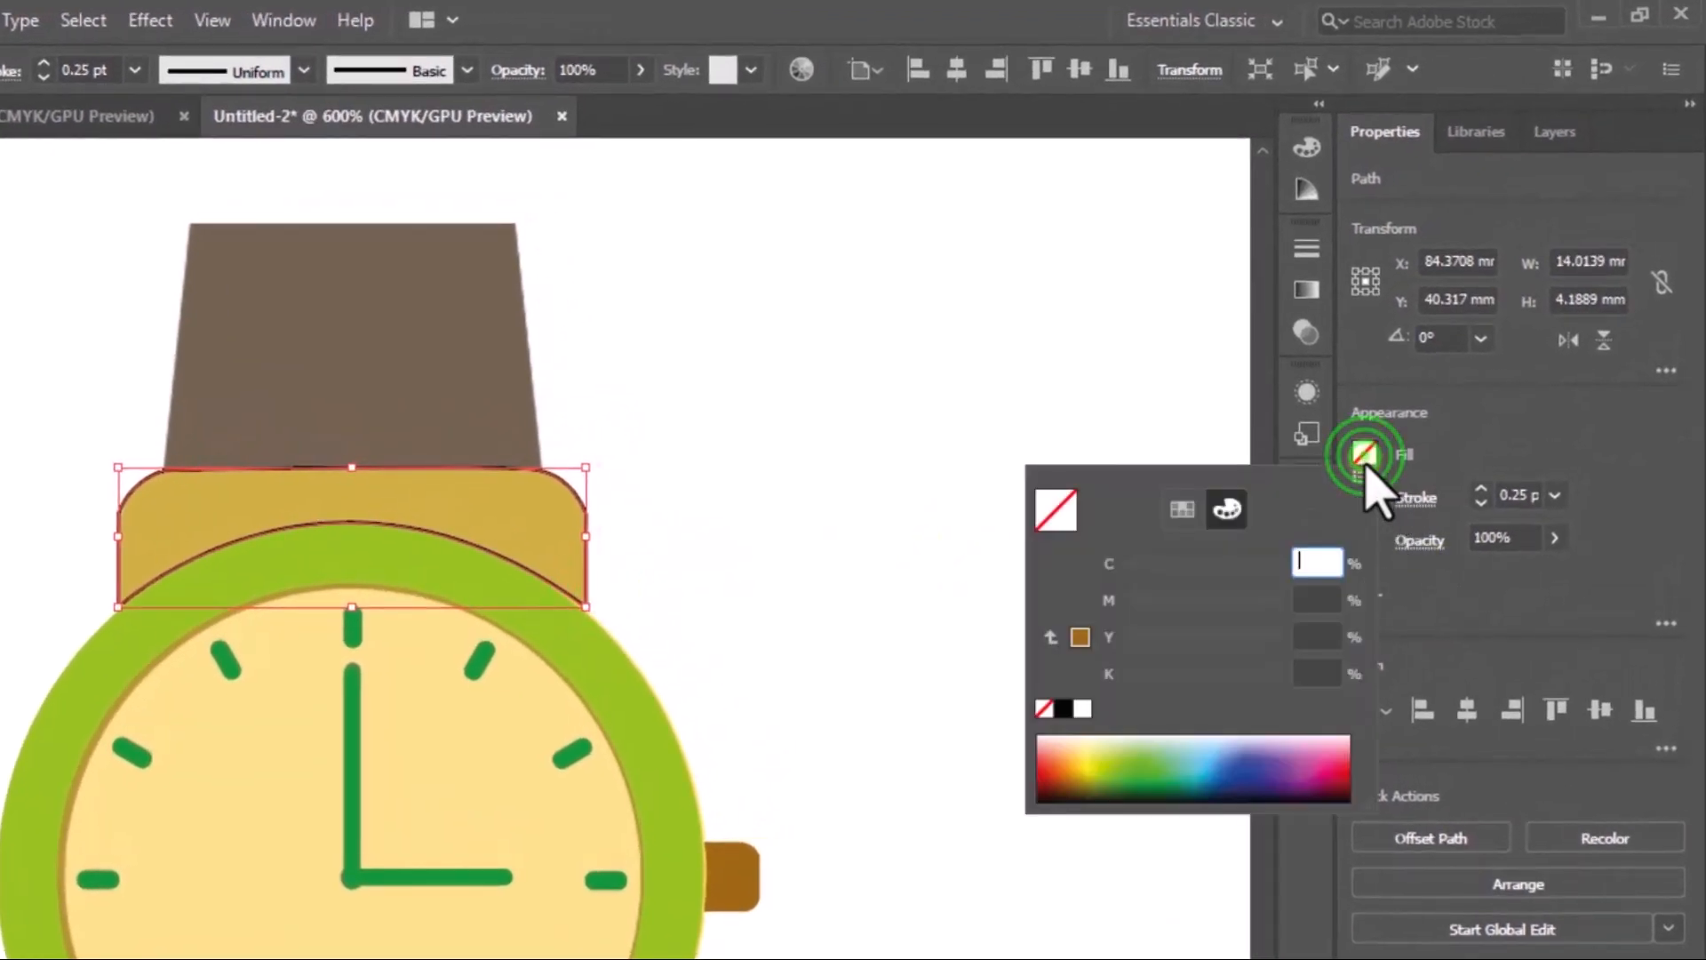
{"action": "left_click", "coordinate": [1185, 781]}
{"action": "left_click", "coordinate": [1191, 755]}
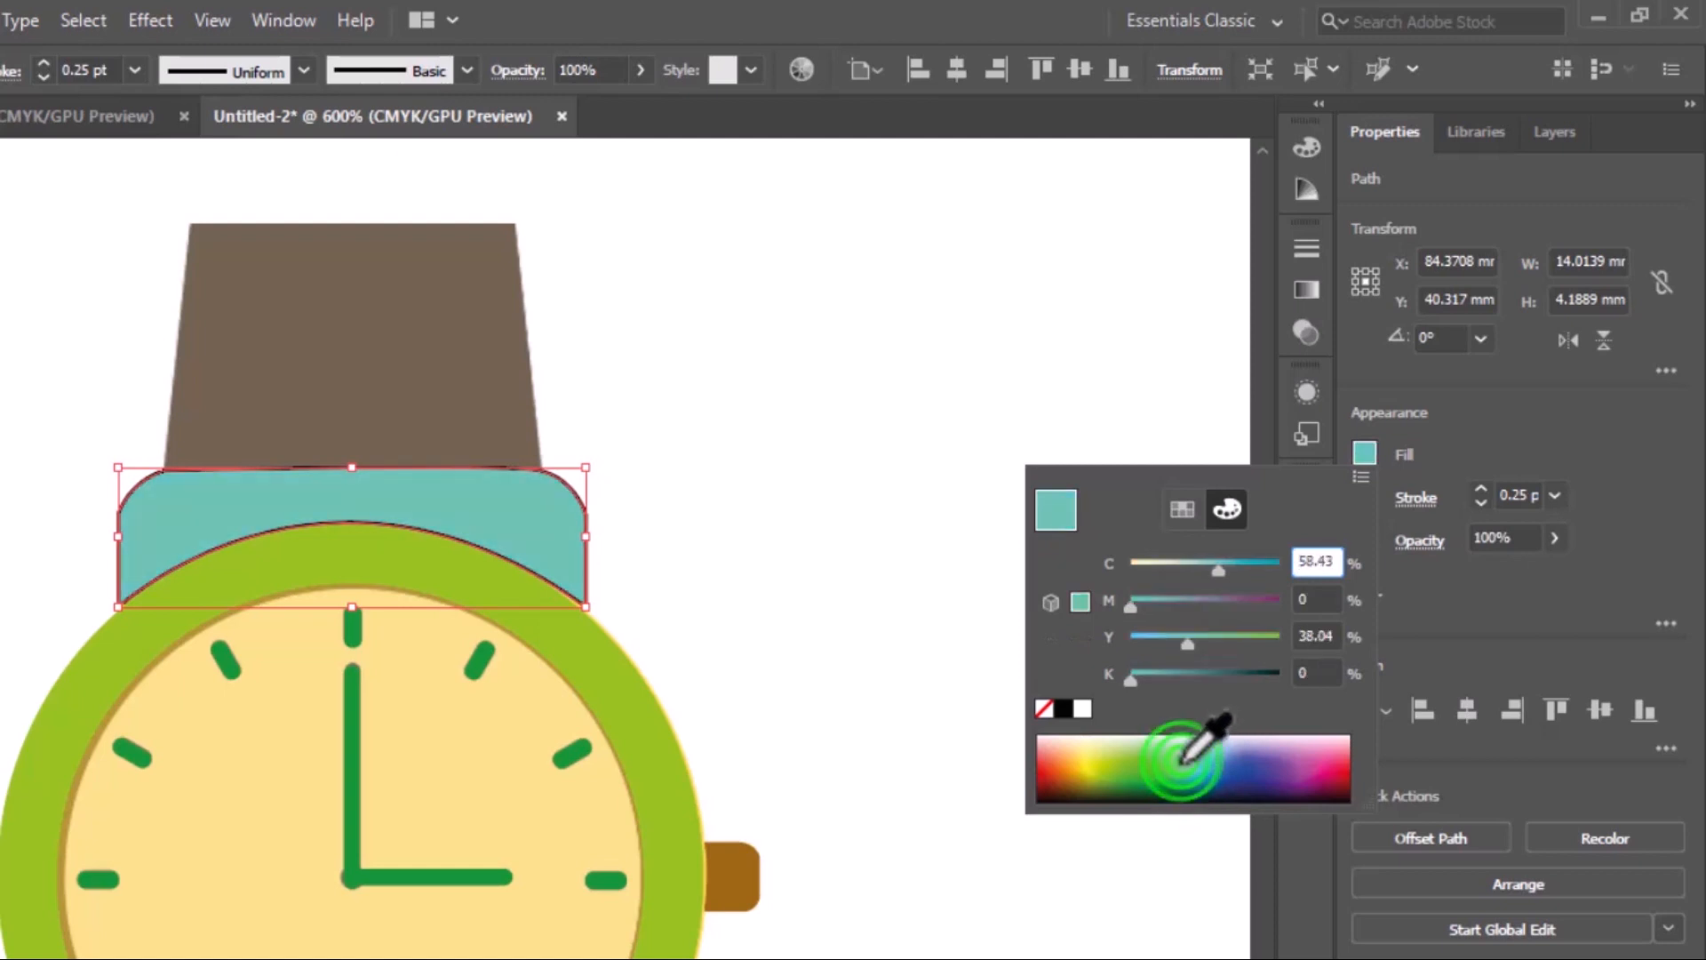
{"action": "left_click", "coordinate": [1202, 765]}
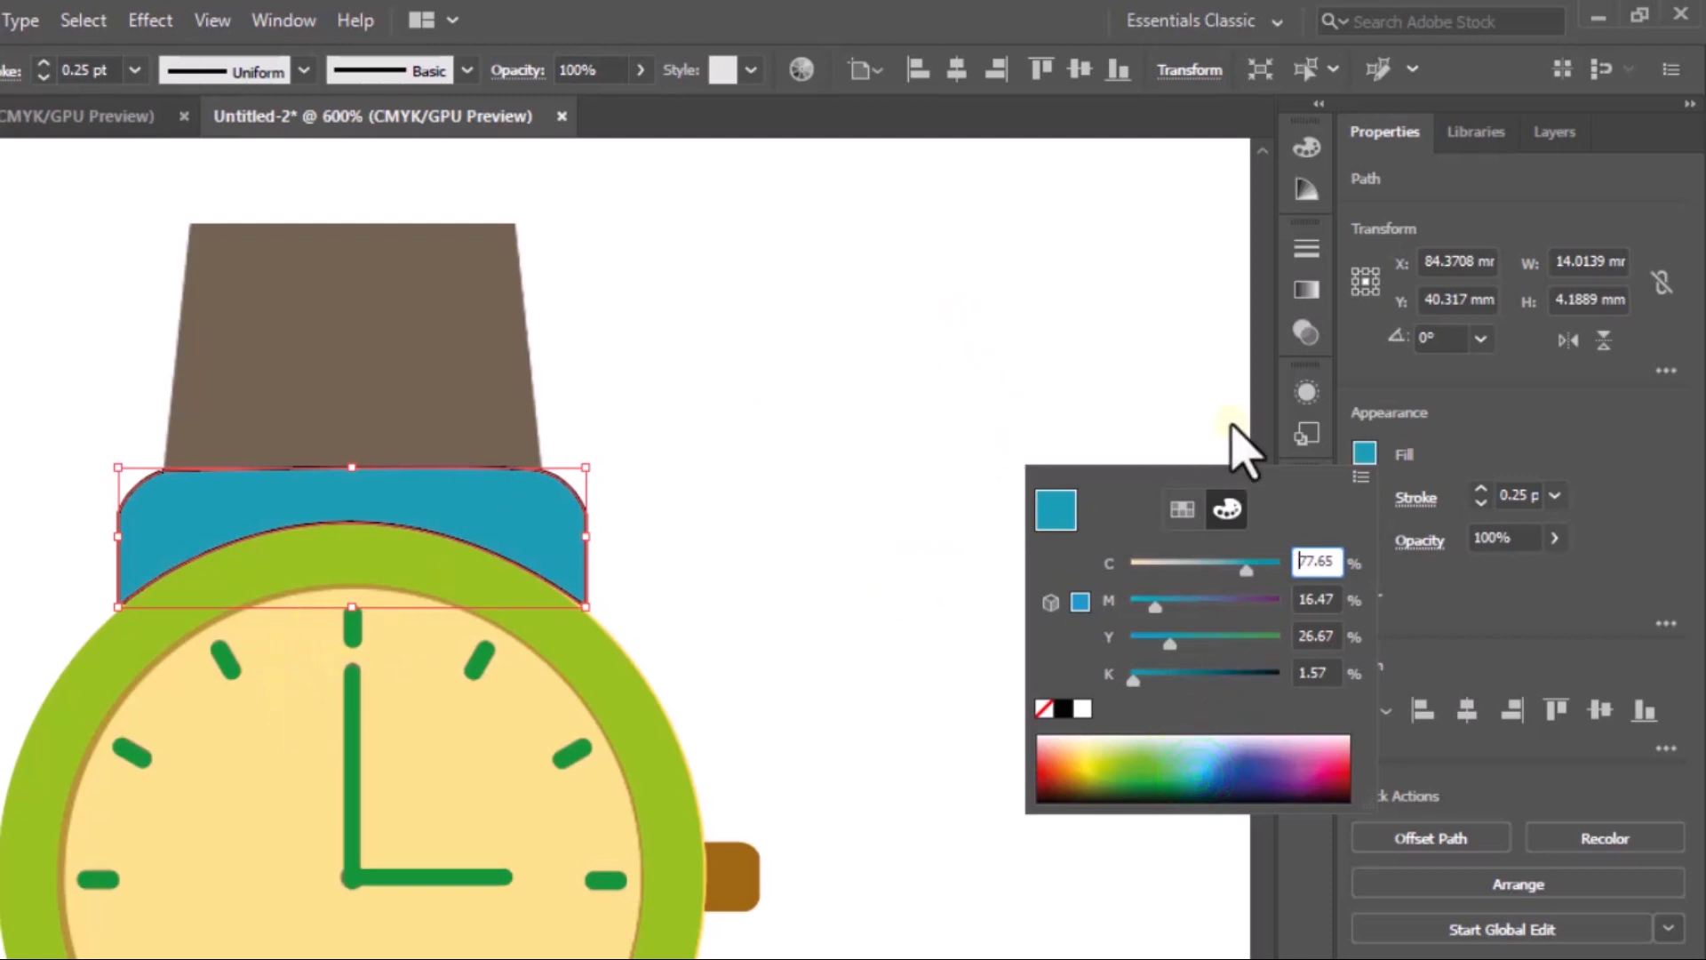
{"action": "left_click", "coordinate": [1462, 414]}
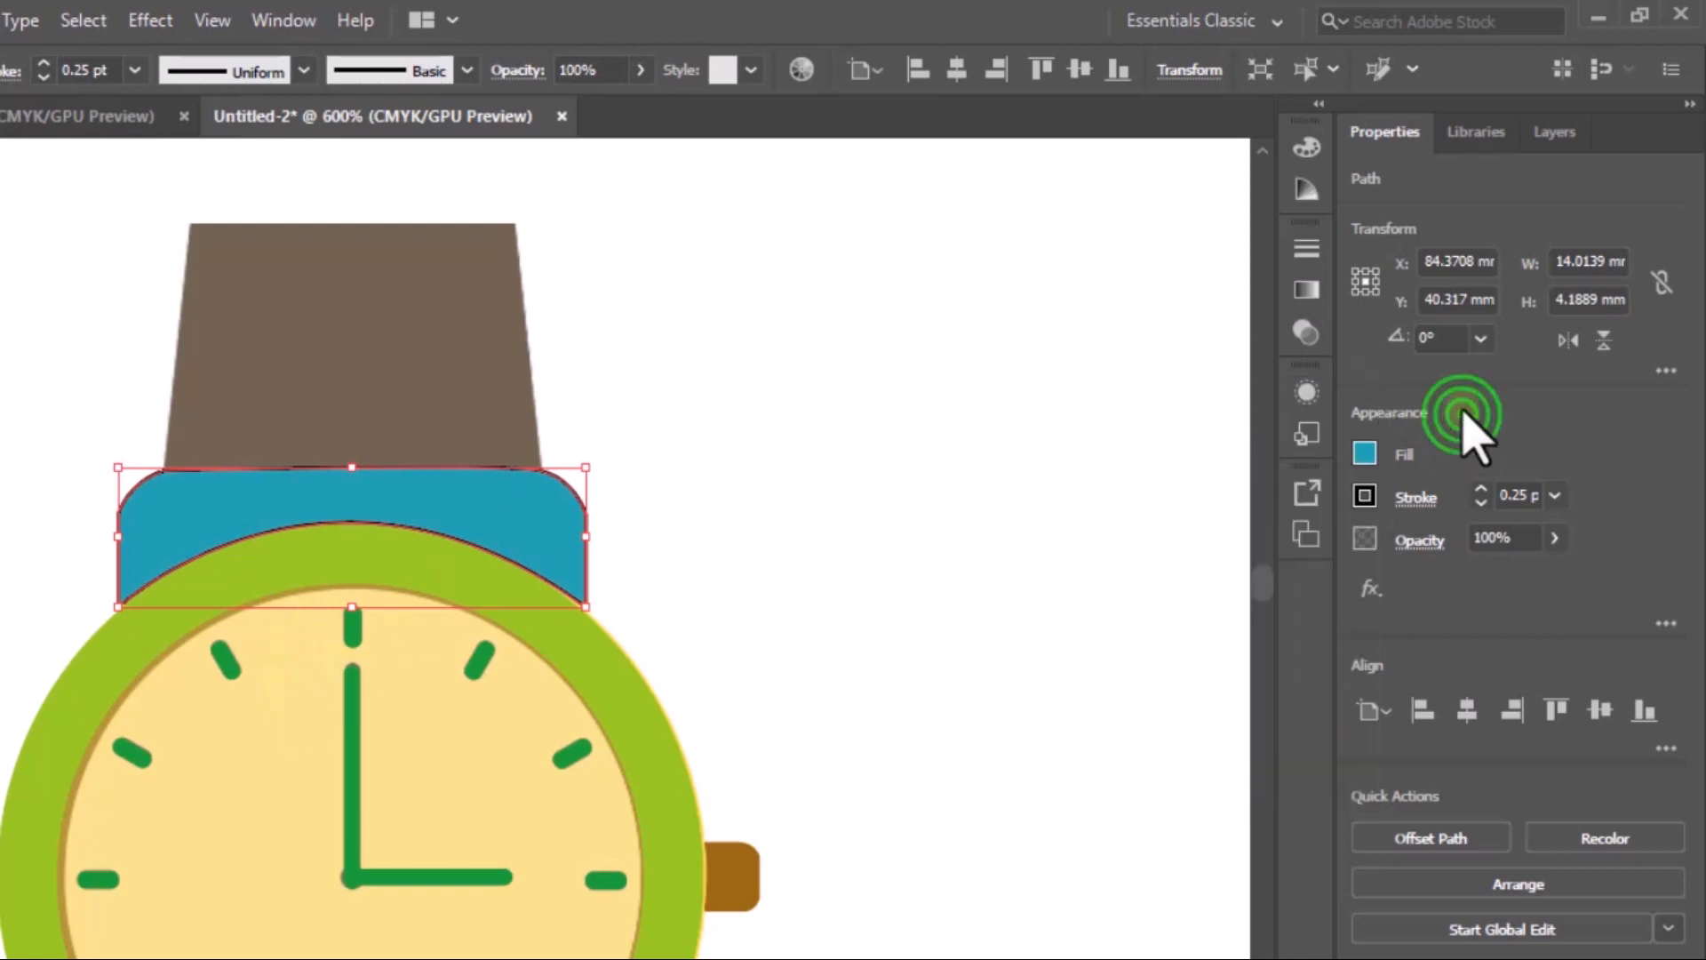
{"action": "left_click", "coordinate": [672, 548]}
Step: Remove the black stroke from the blue case shape and deselect it
{"action": "left_click", "coordinate": [582, 586]}
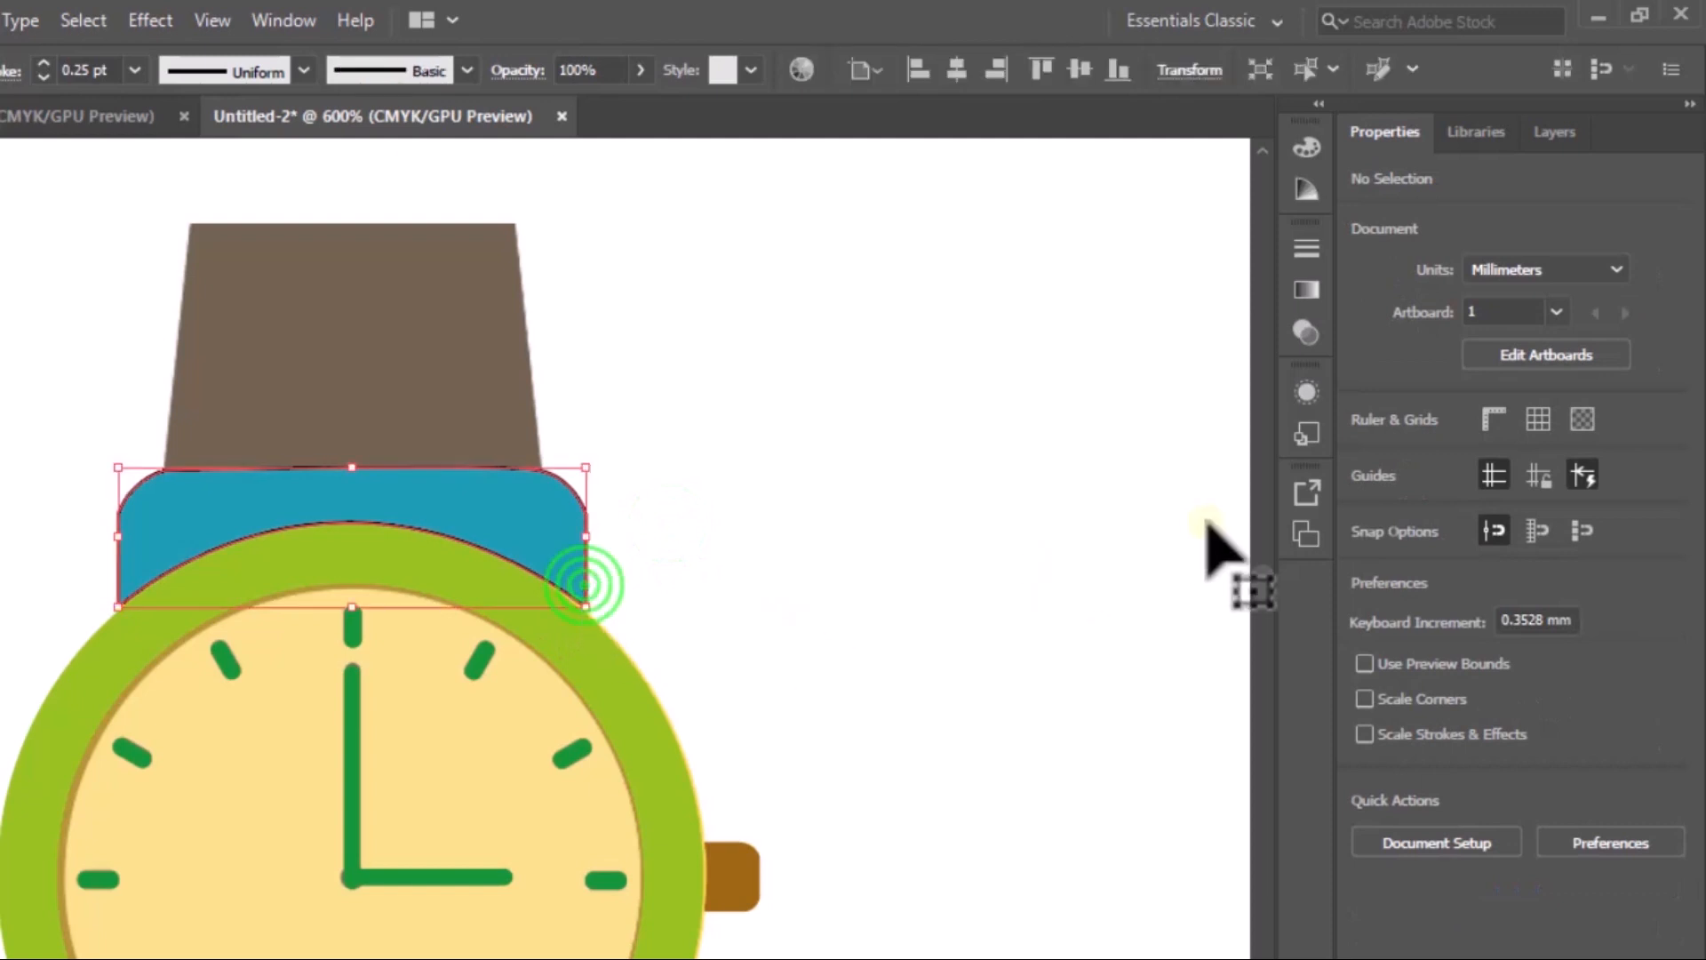
{"action": "left_click", "coordinate": [1364, 495]}
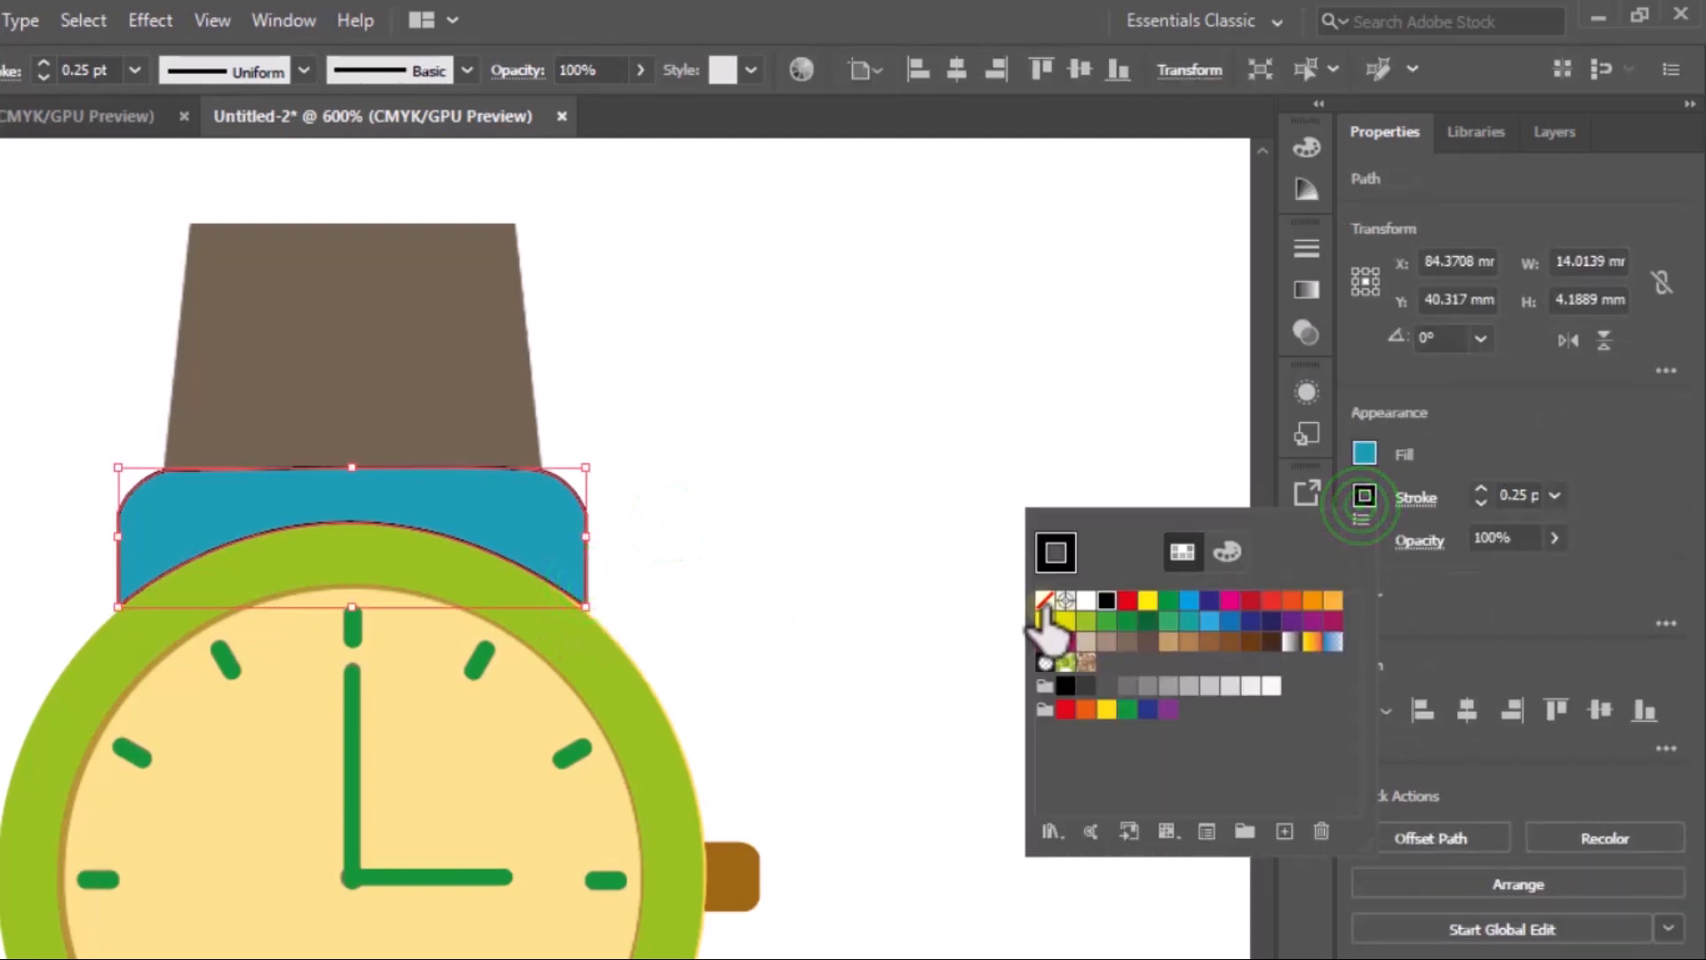
{"action": "left_click", "coordinate": [1045, 601]}
{"action": "left_click", "coordinate": [933, 628]}
{"action": "left_click", "coordinate": [876, 579]}
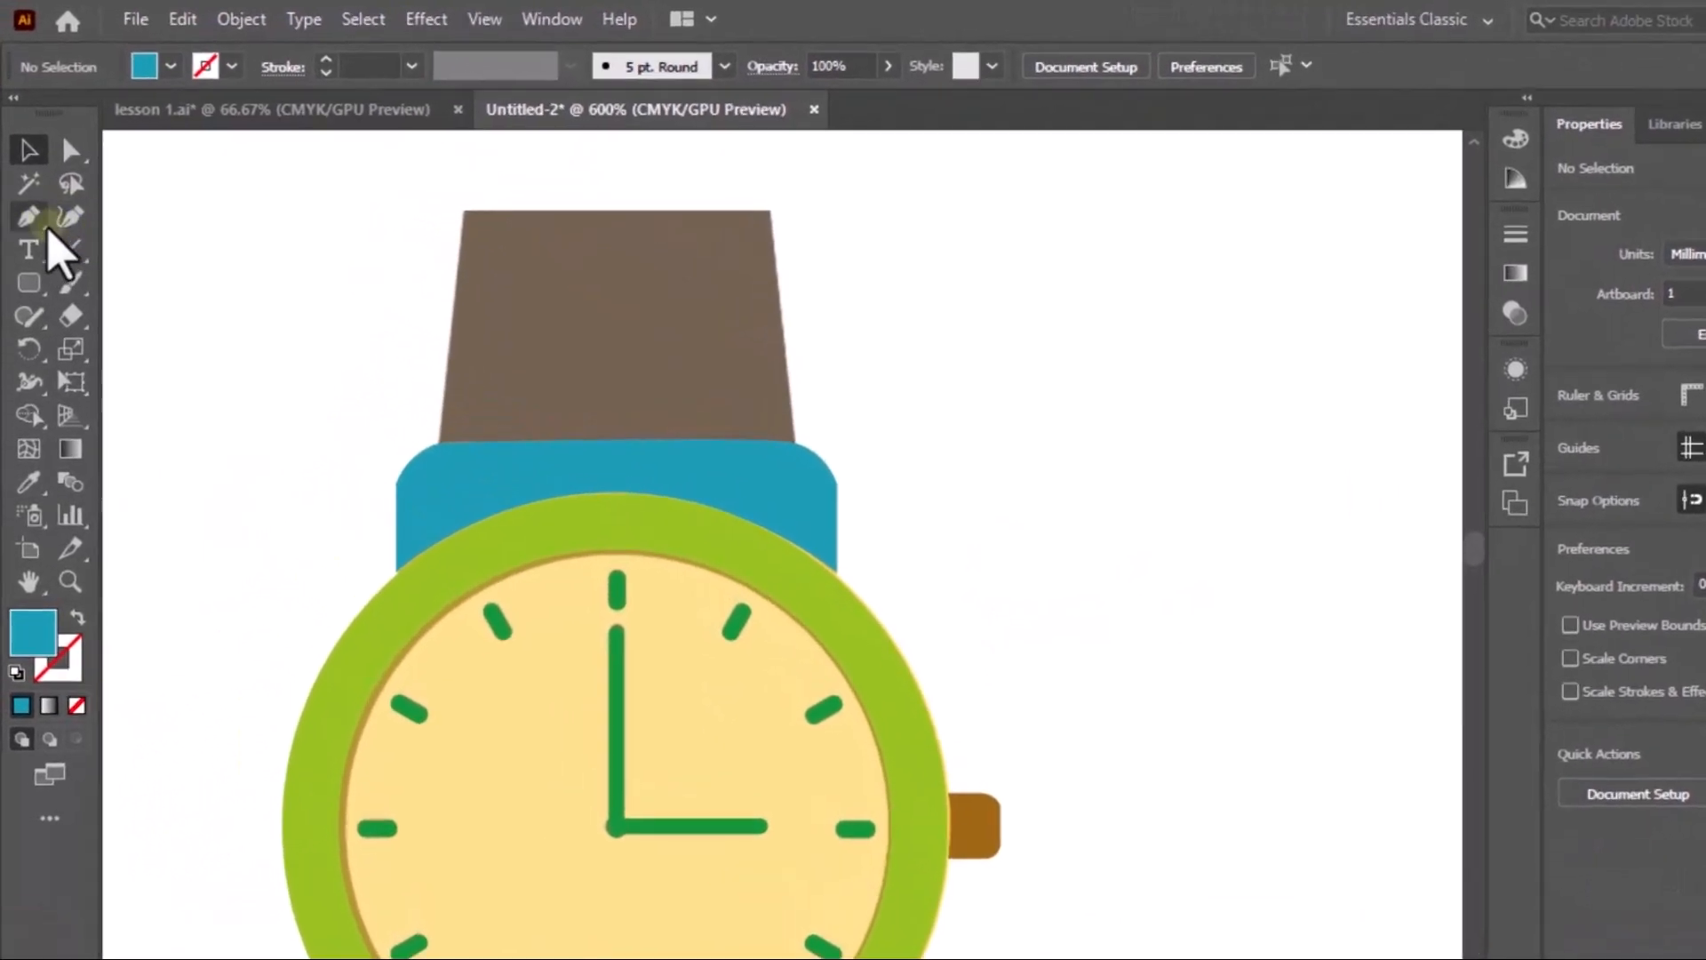
Step: Trace the upper strap as a closed four-point Pen shape about 11.2 mm wide and 7.4 mm high, and select it
{"action": "left_click", "coordinate": [25, 195]}
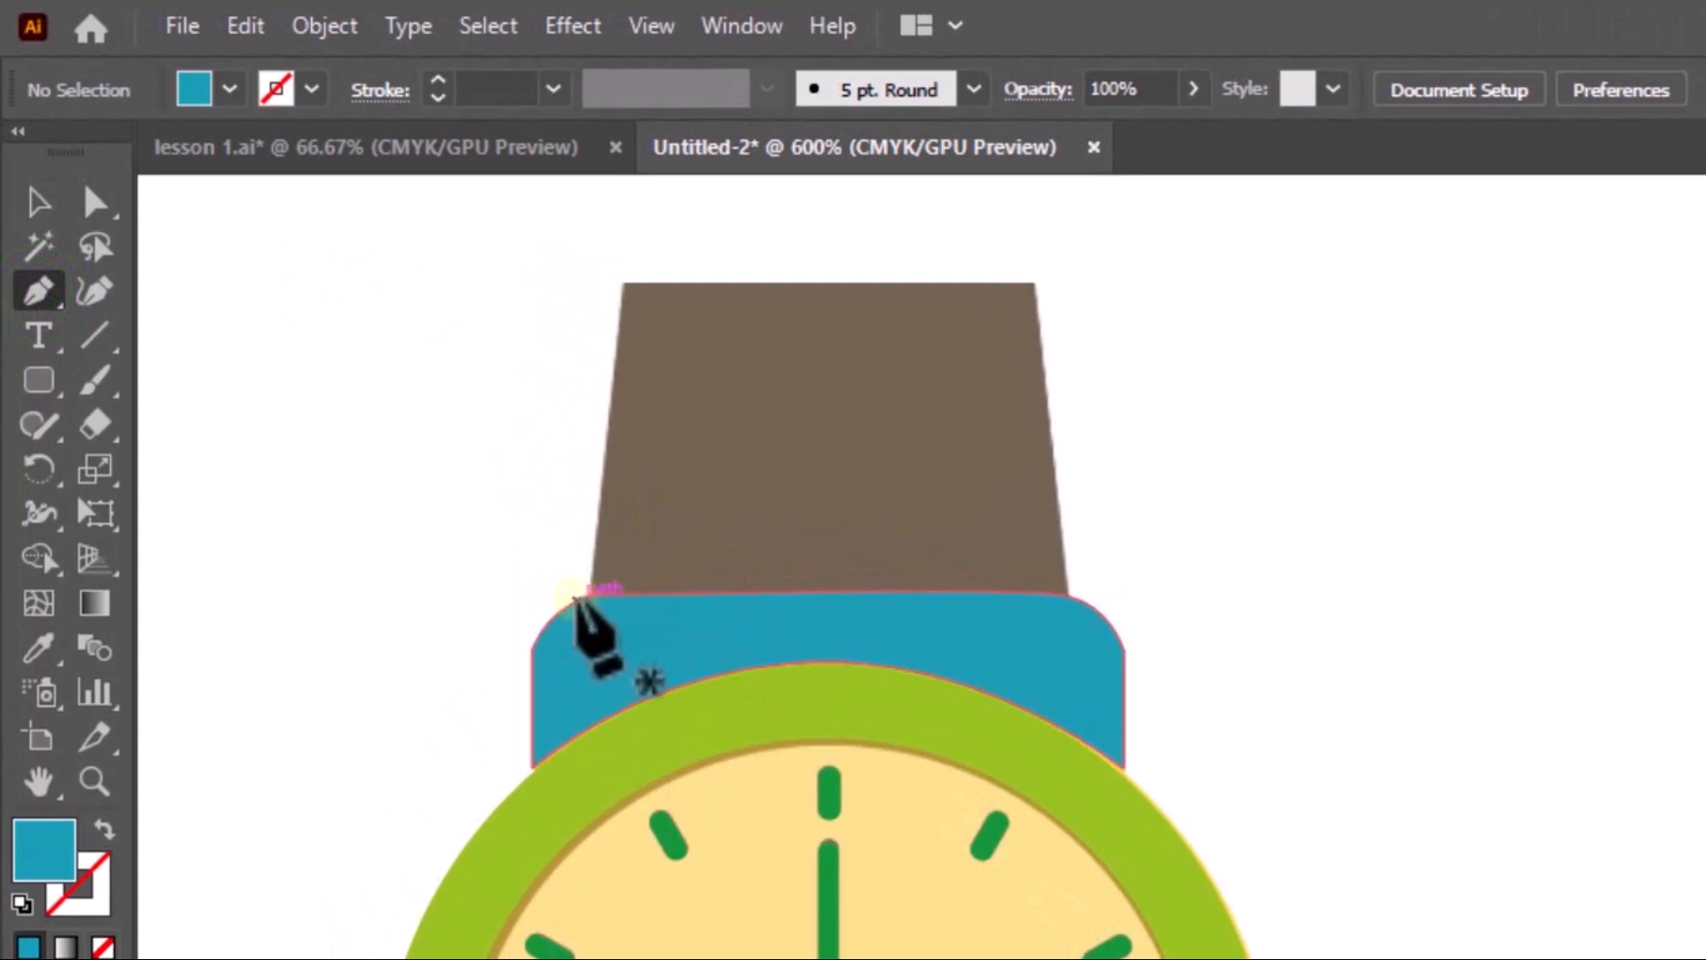
{"action": "left_click", "coordinate": [586, 594]}
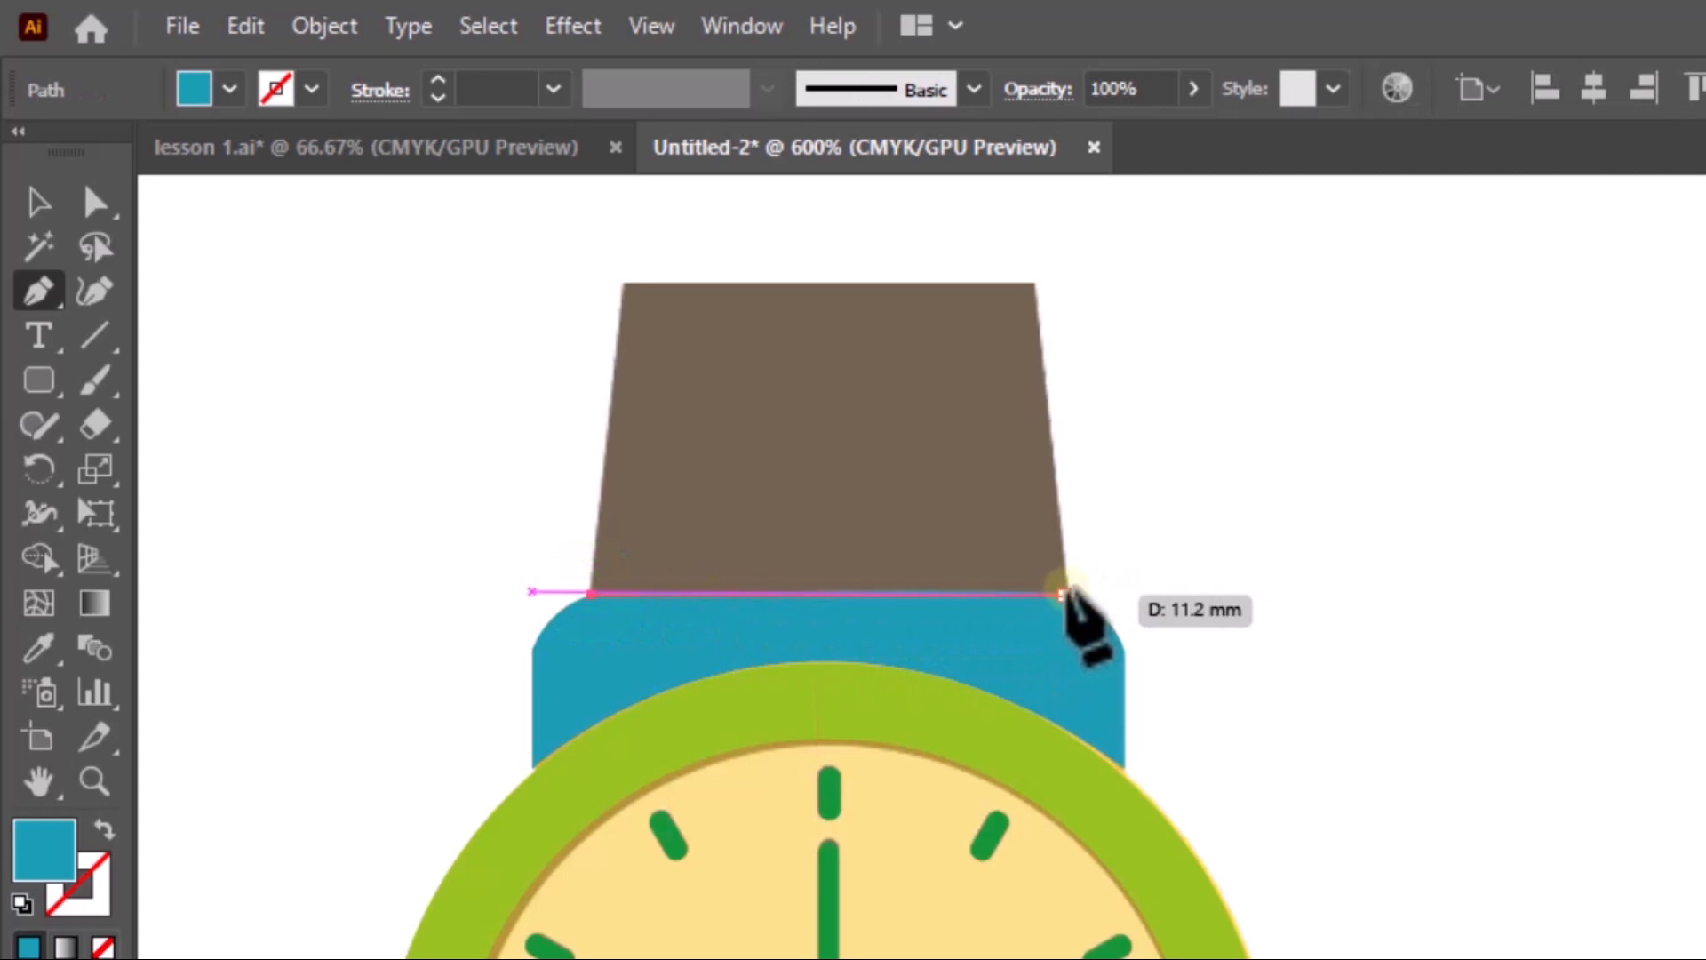
{"action": "left_click", "coordinate": [1063, 594]}
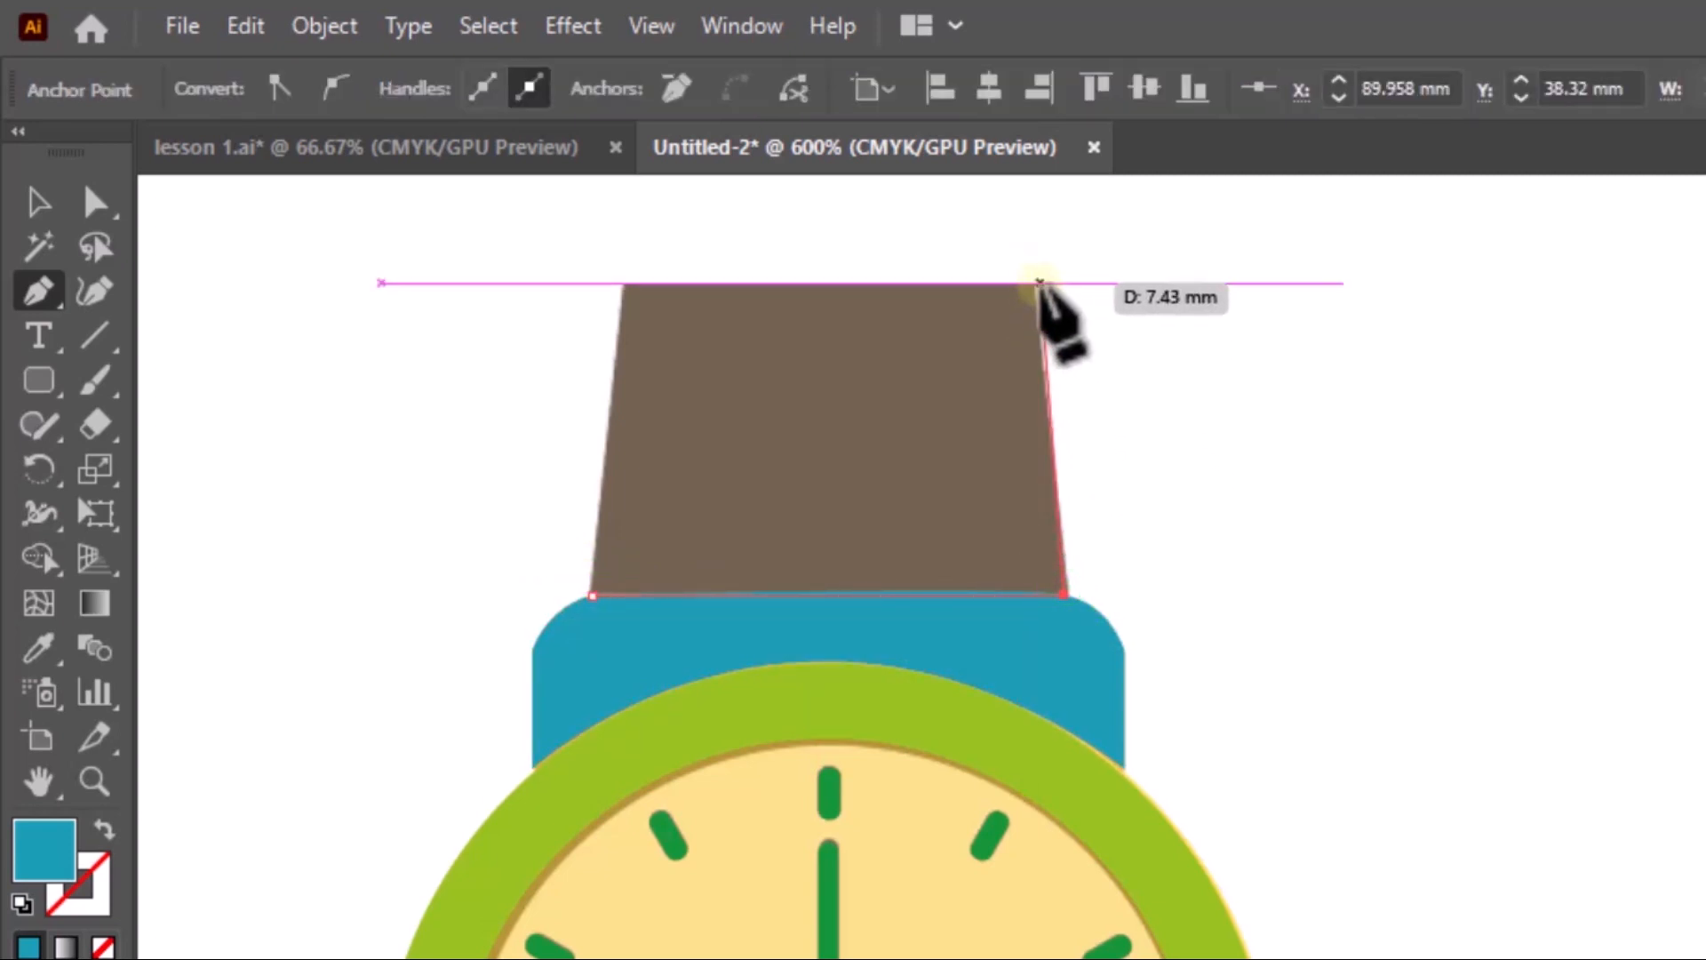
{"action": "left_click", "coordinate": [1031, 282]}
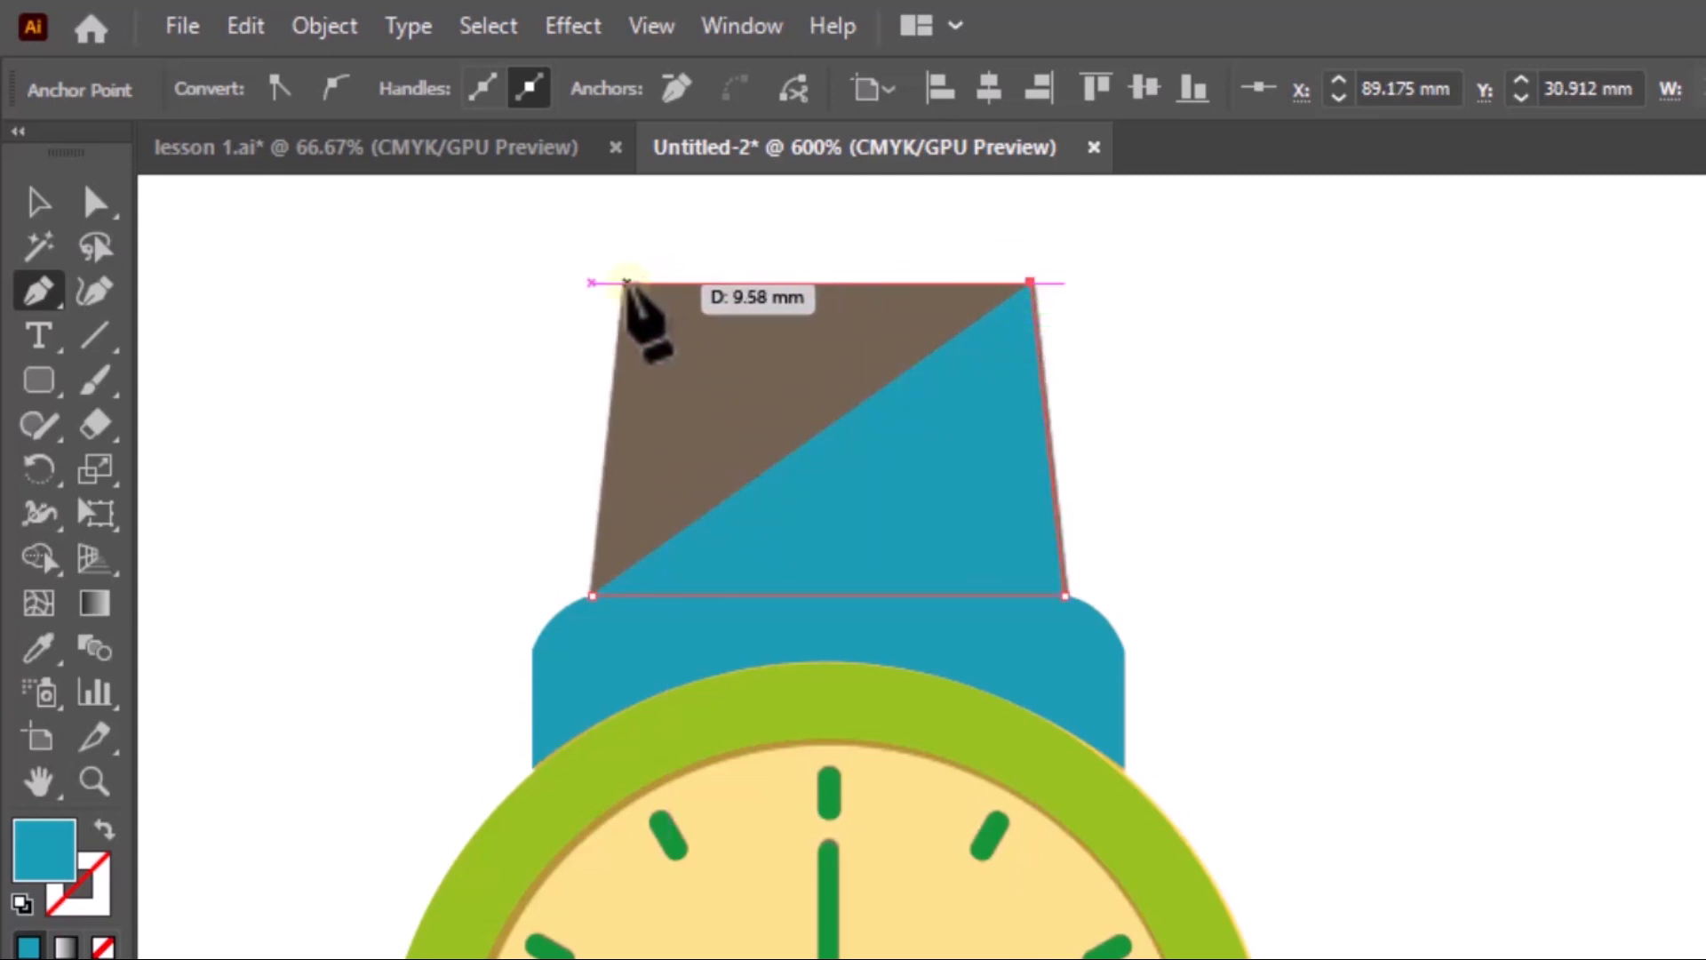
{"action": "left_click", "coordinate": [620, 284]}
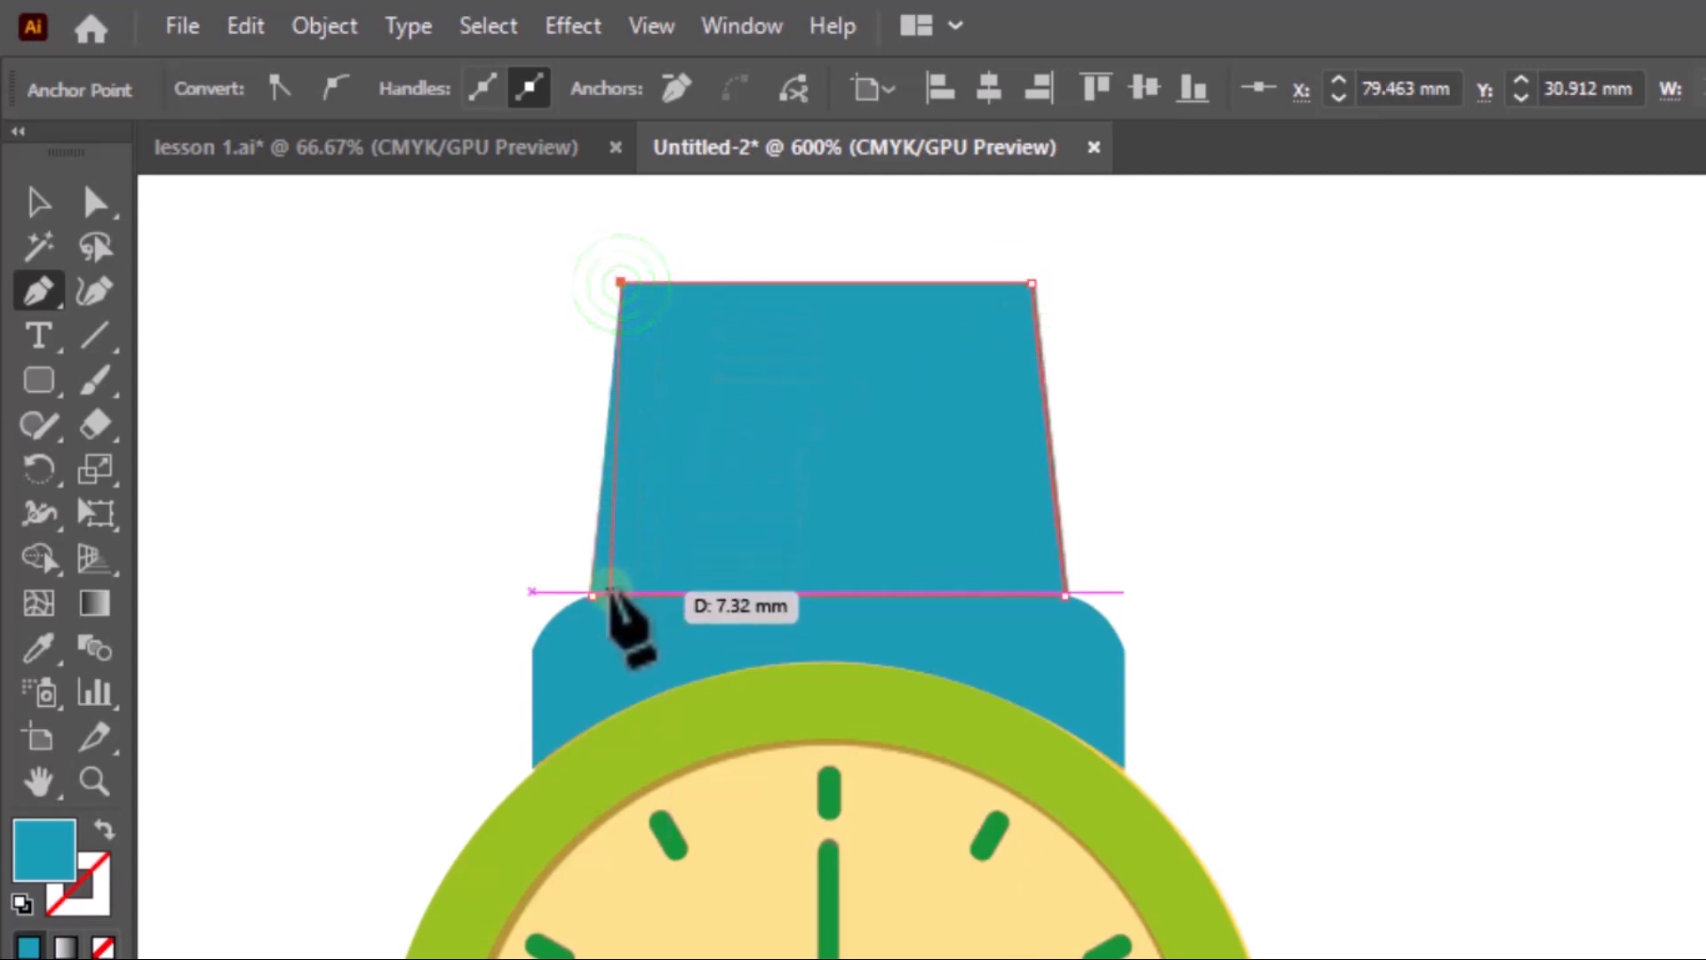
{"action": "left_click", "coordinate": [590, 593]}
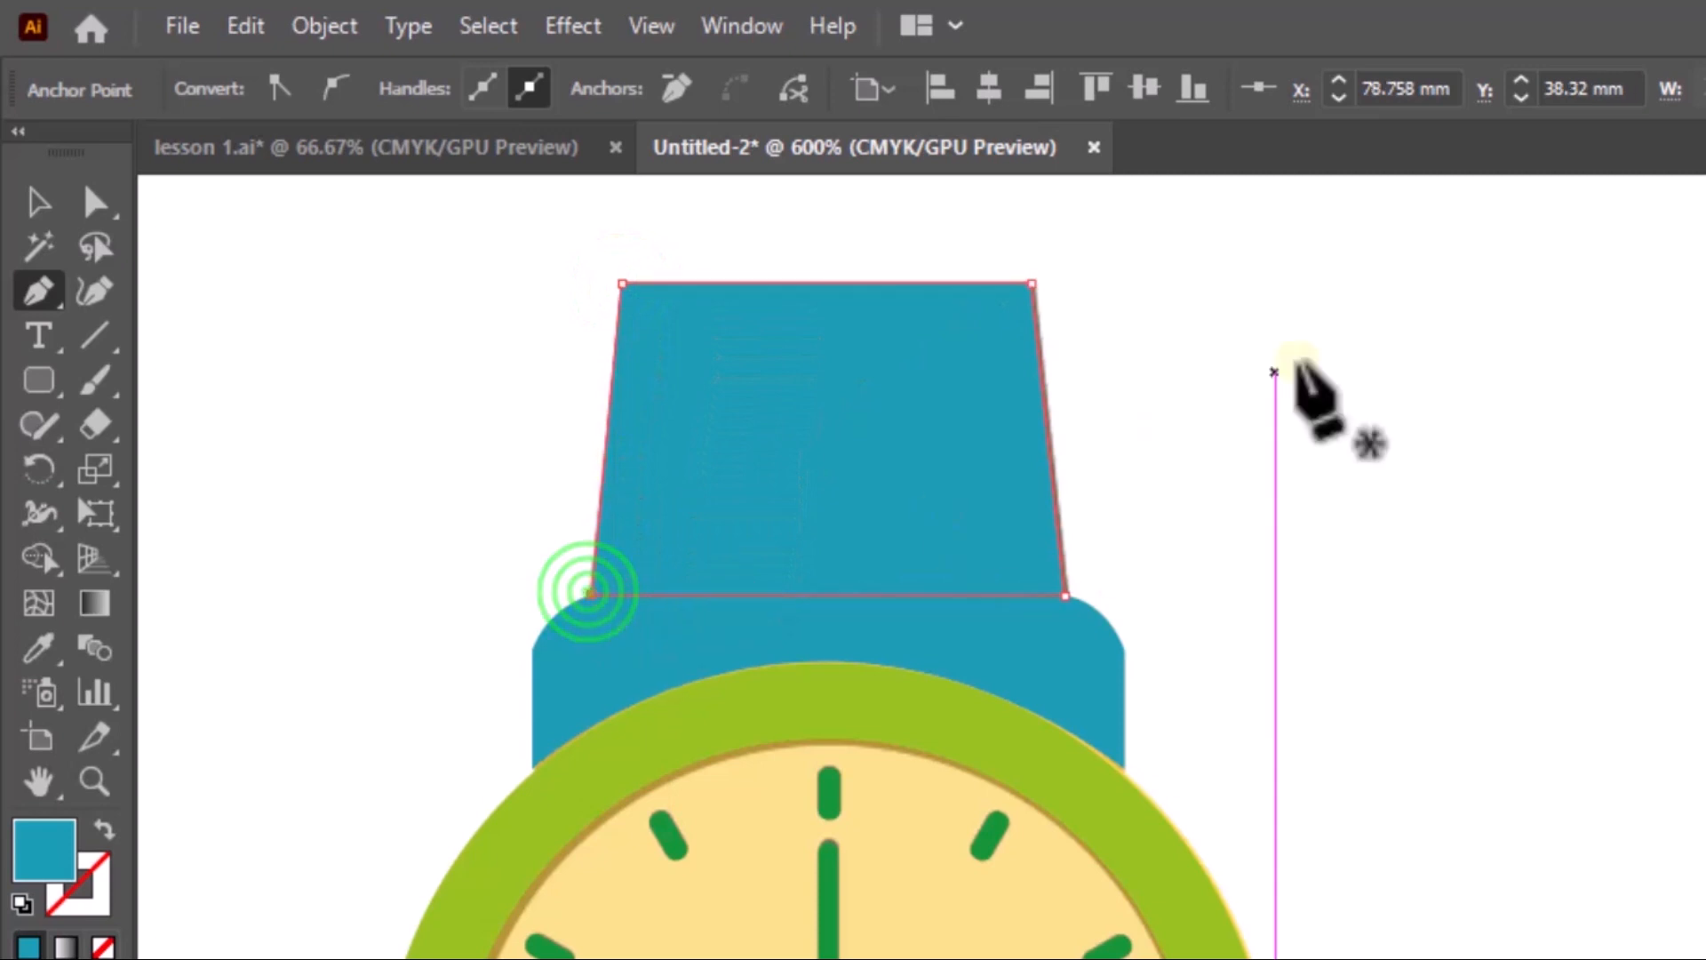
{"action": "left_click", "coordinate": [38, 202]}
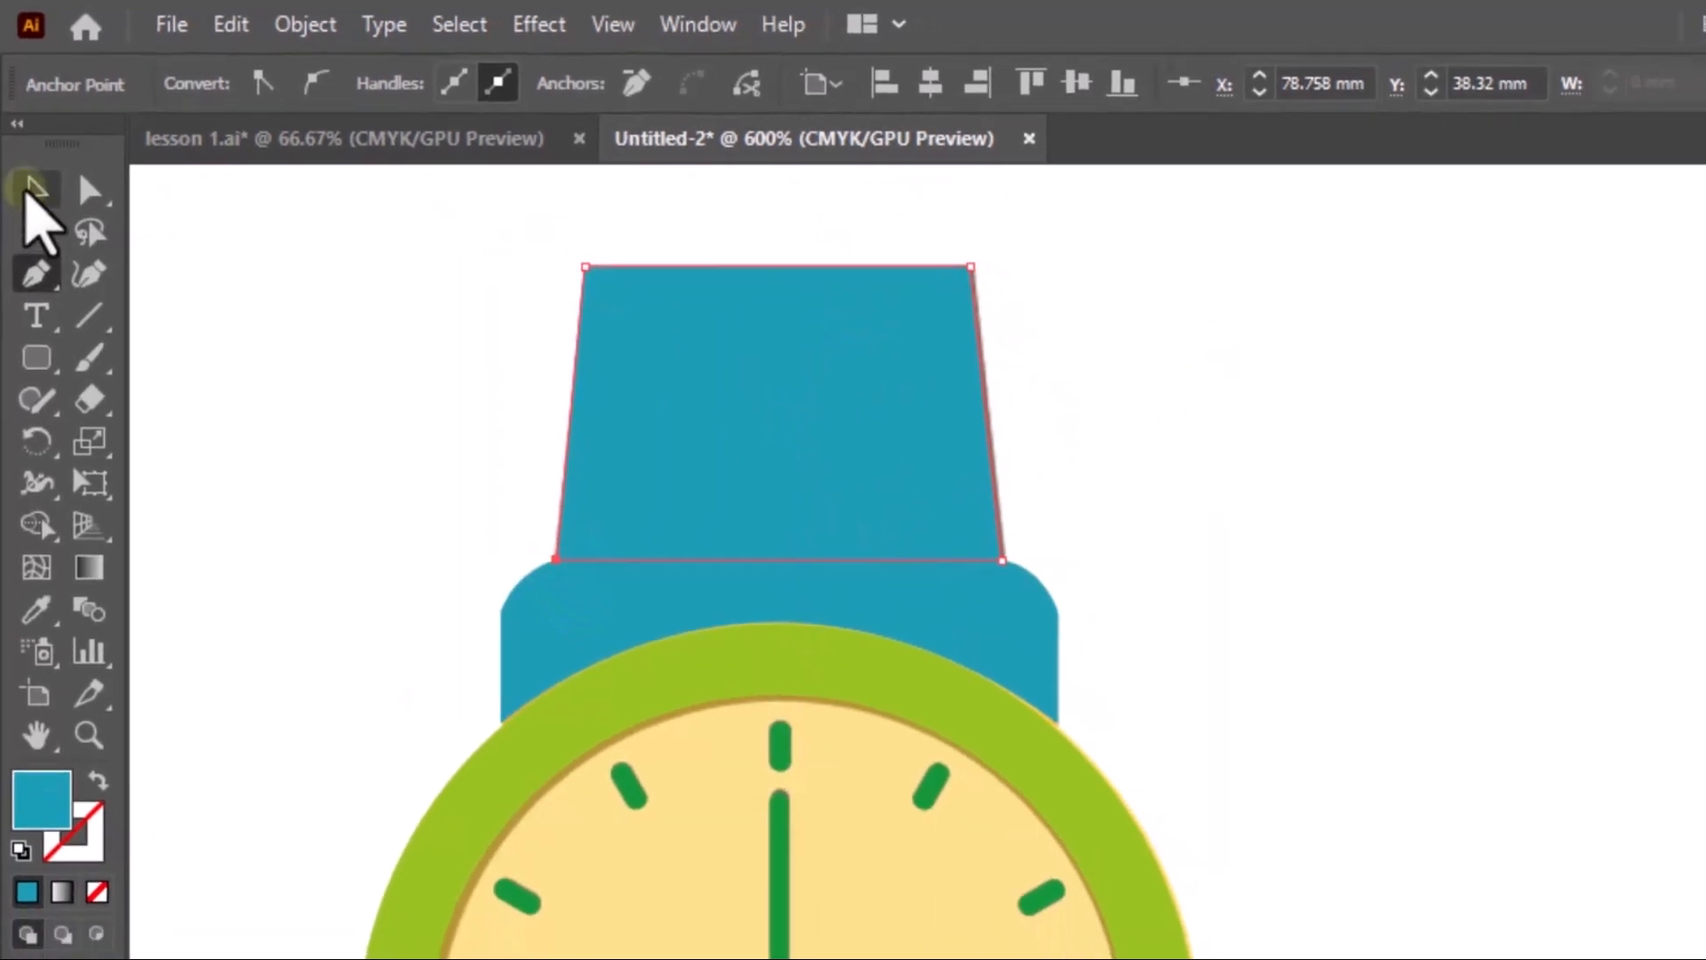
{"action": "left_click", "coordinate": [880, 423]}
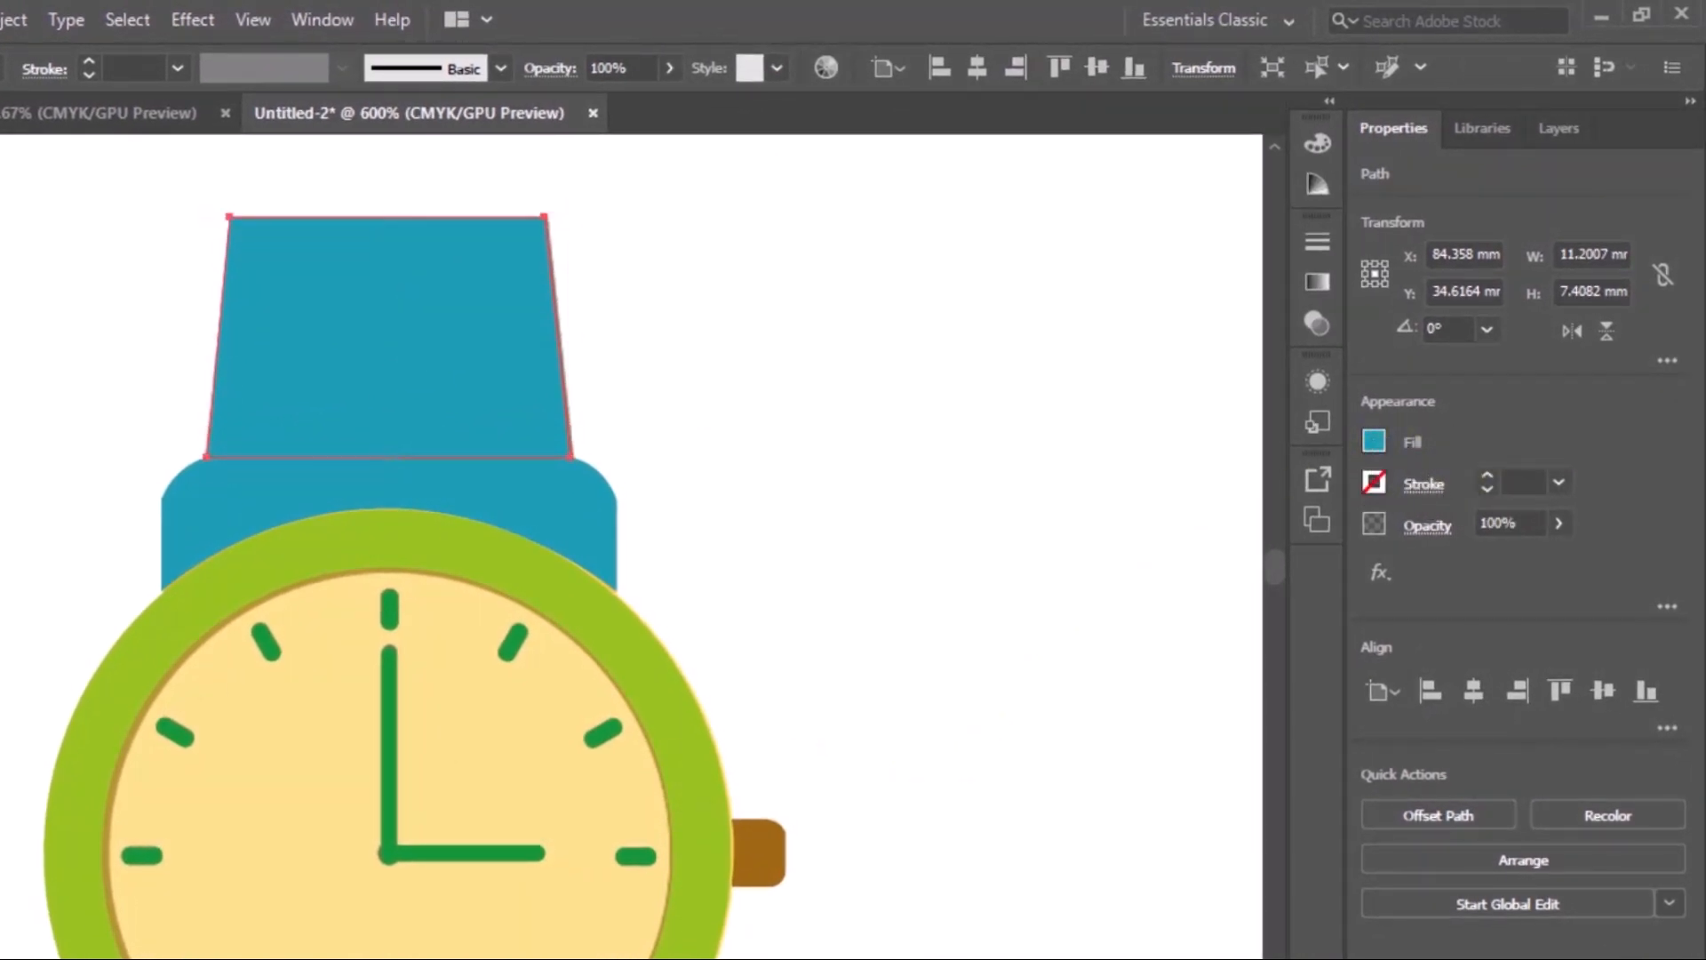
{"action": "left_click", "coordinate": [762, 851]}
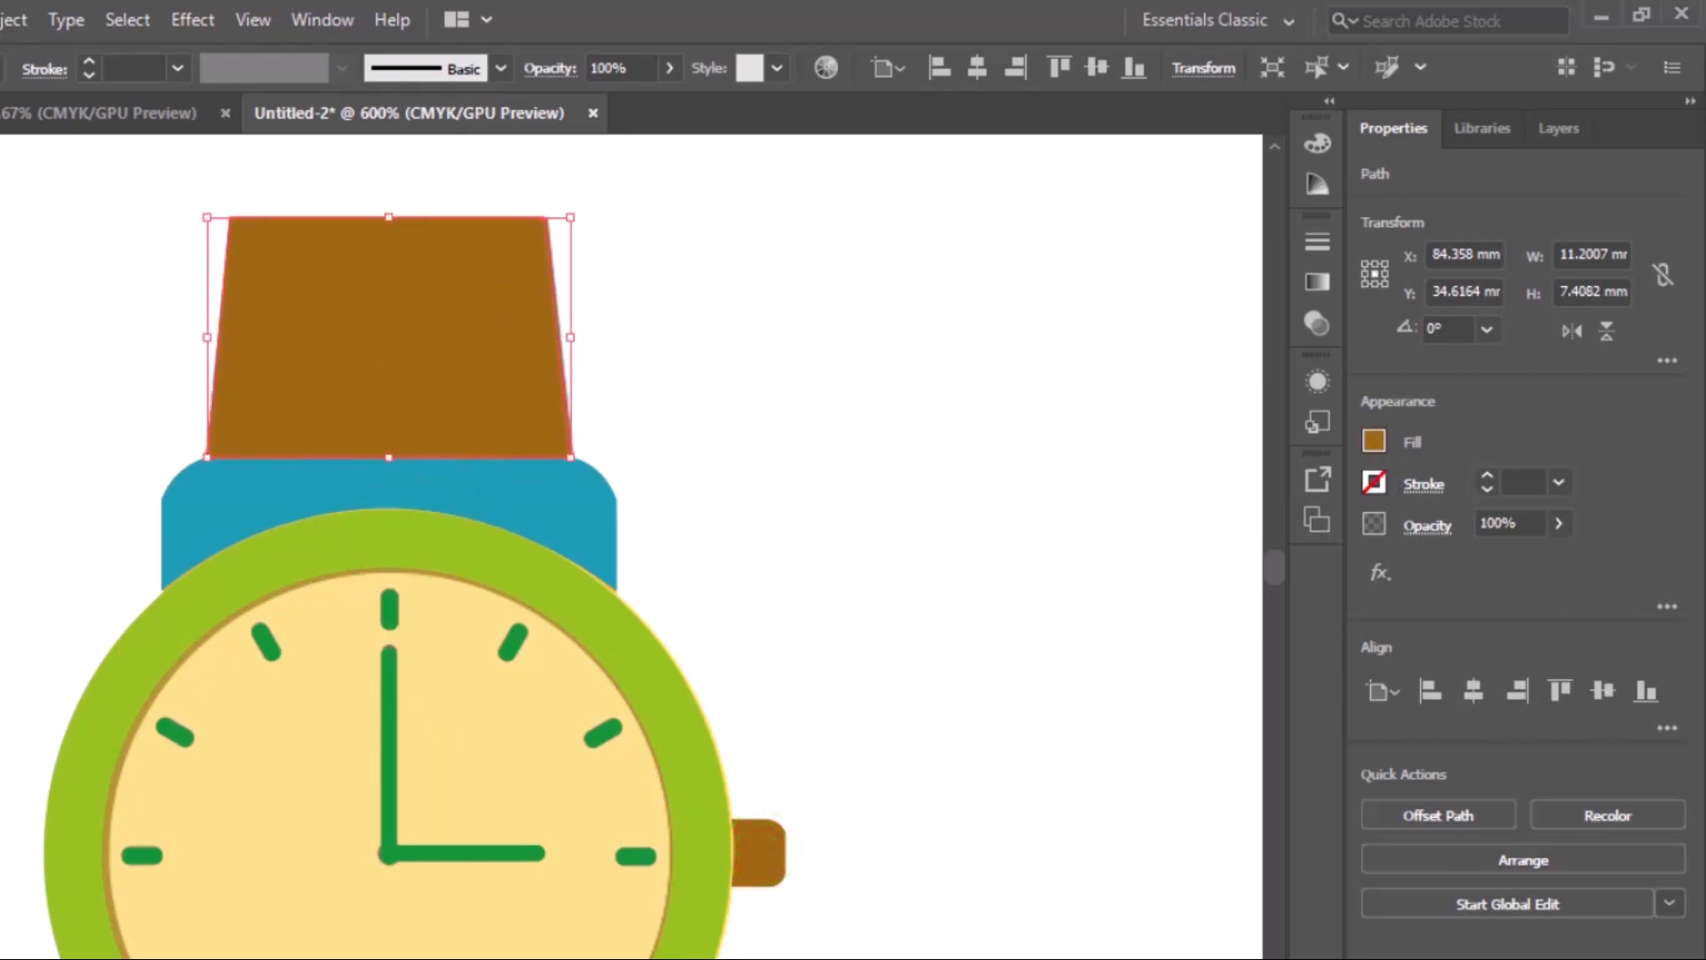
{"action": "key", "text": "ctrl+z"}
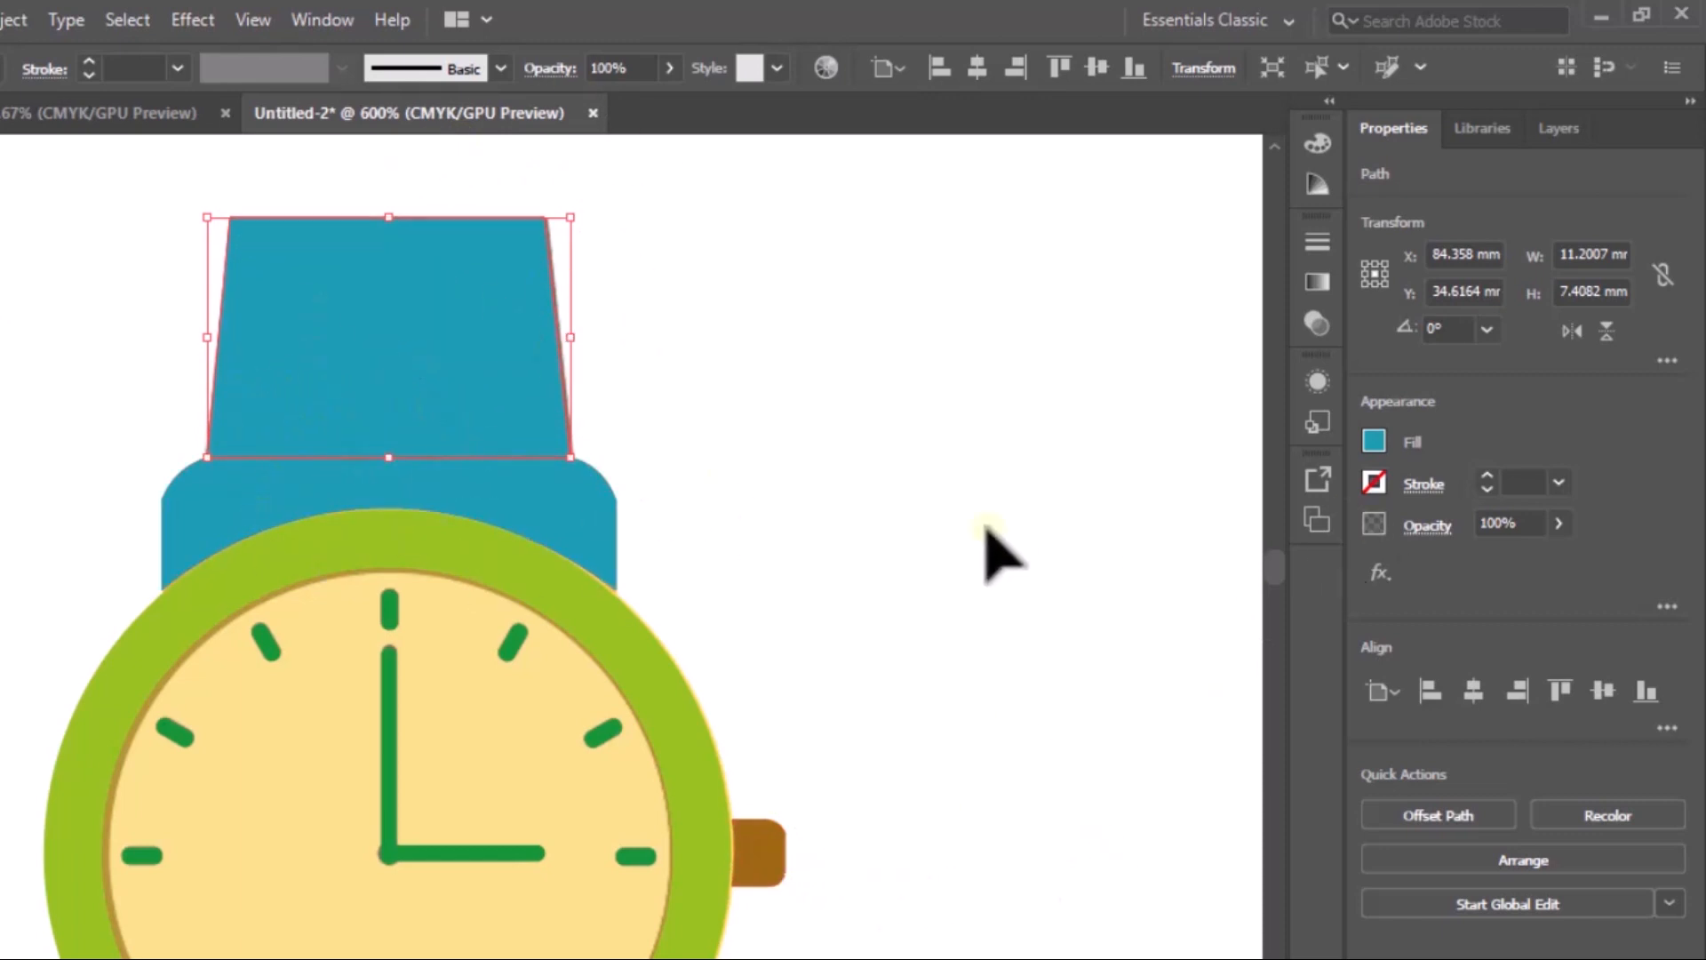
{"action": "left_click", "coordinate": [986, 529]}
Step: Fill the upper strap shape with the crown's brown using the Eyedropper, and deselect it
{"action": "left_click", "coordinate": [461, 336]}
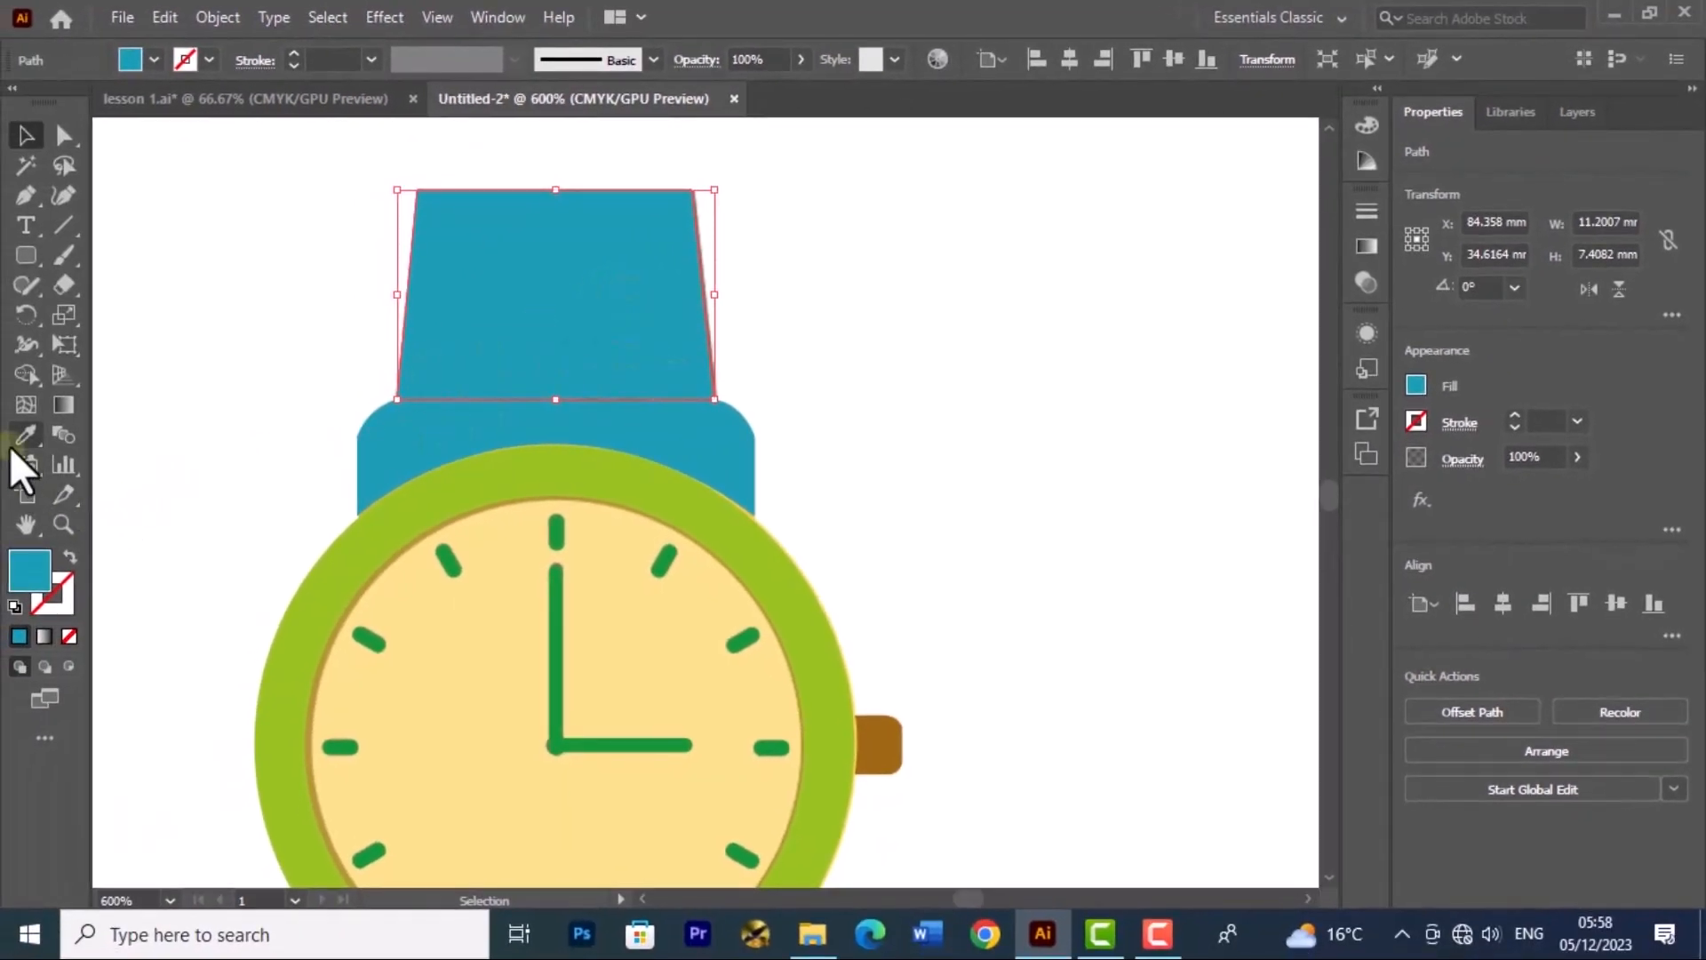
{"action": "left_click", "coordinate": [18, 437]}
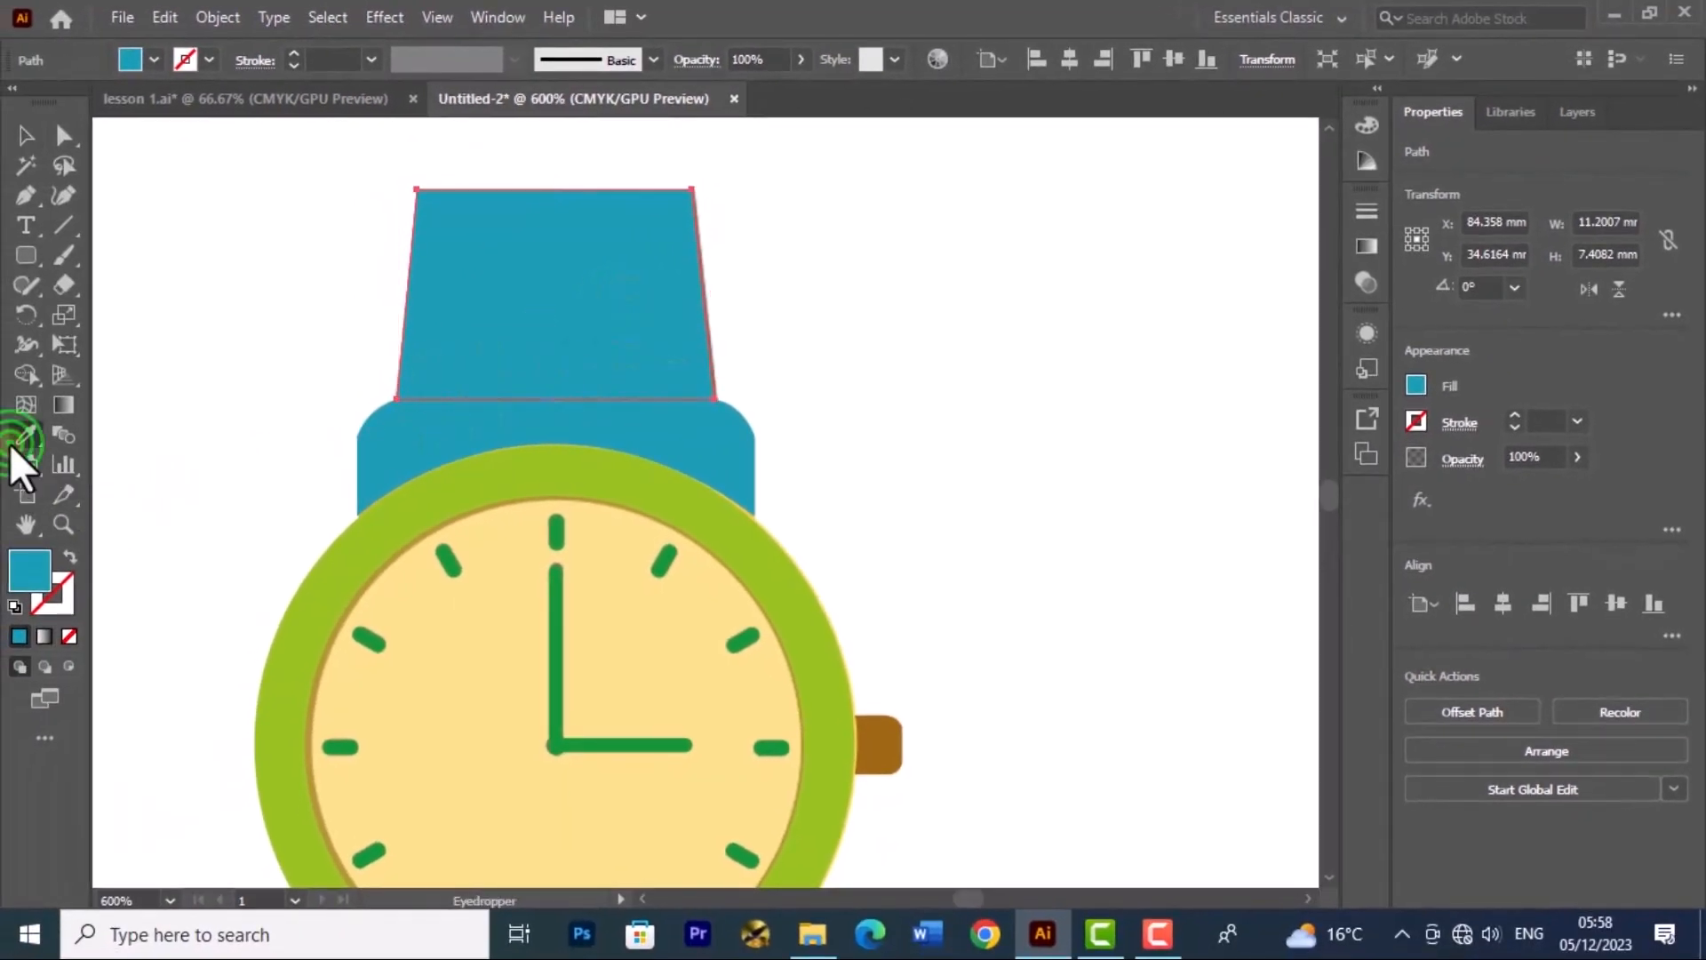
{"action": "left_click", "coordinate": [882, 749]}
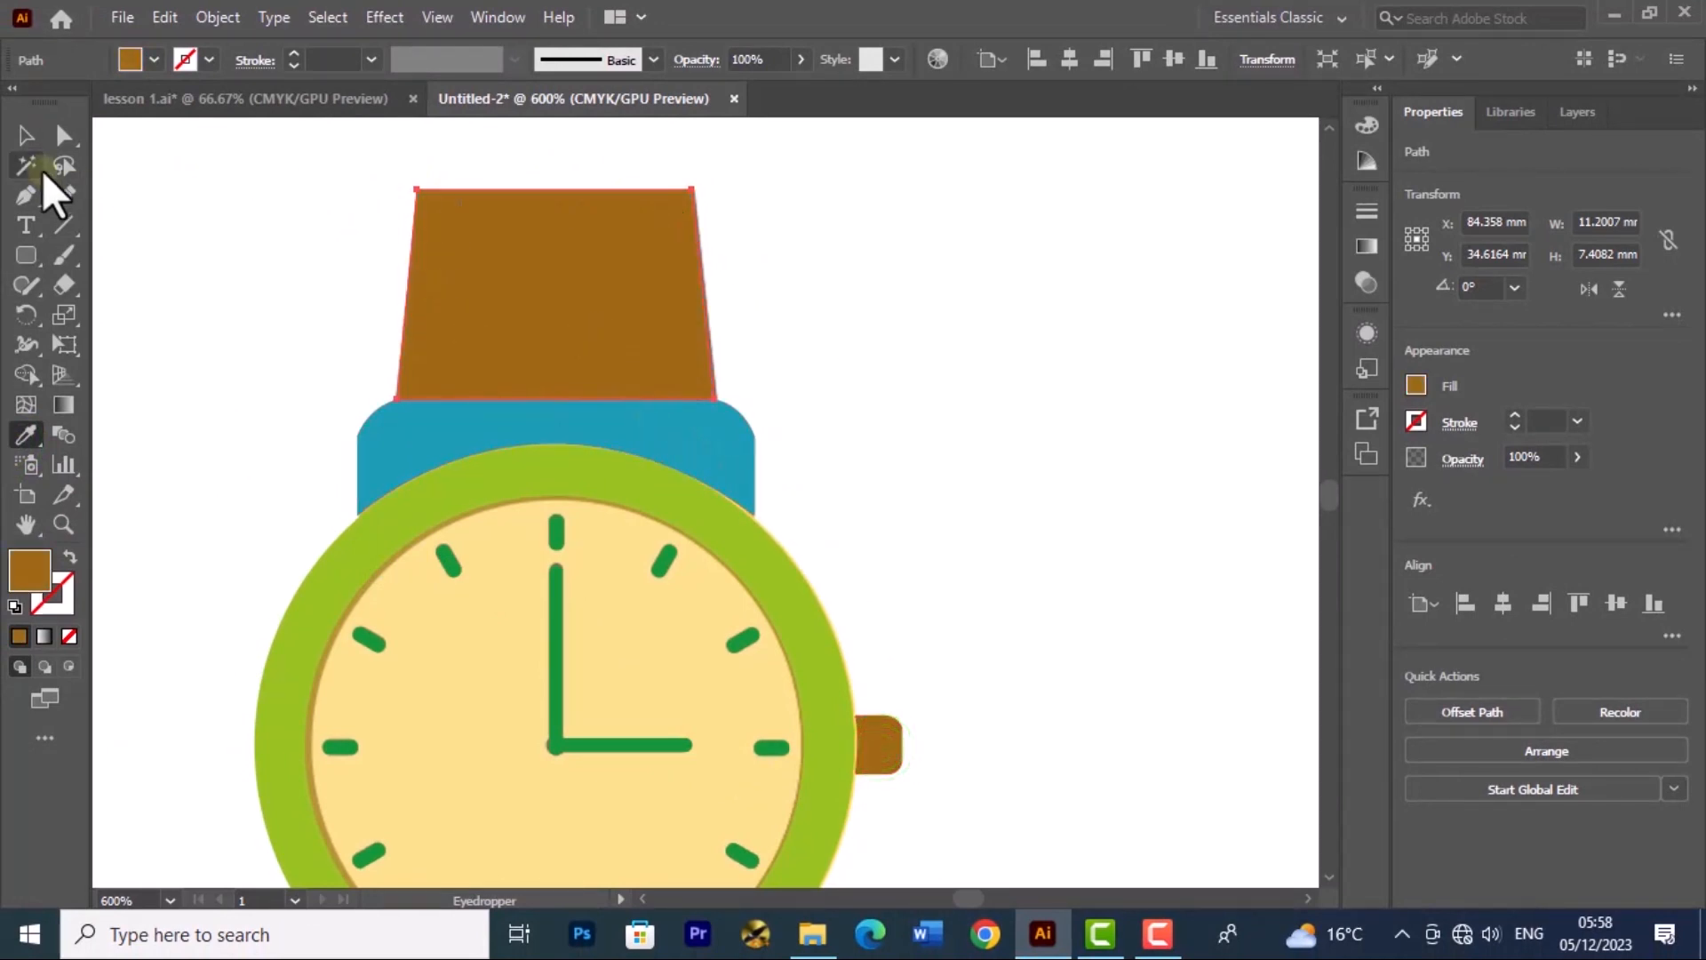
{"action": "left_click", "coordinate": [27, 137]}
{"action": "left_click", "coordinate": [1023, 514]}
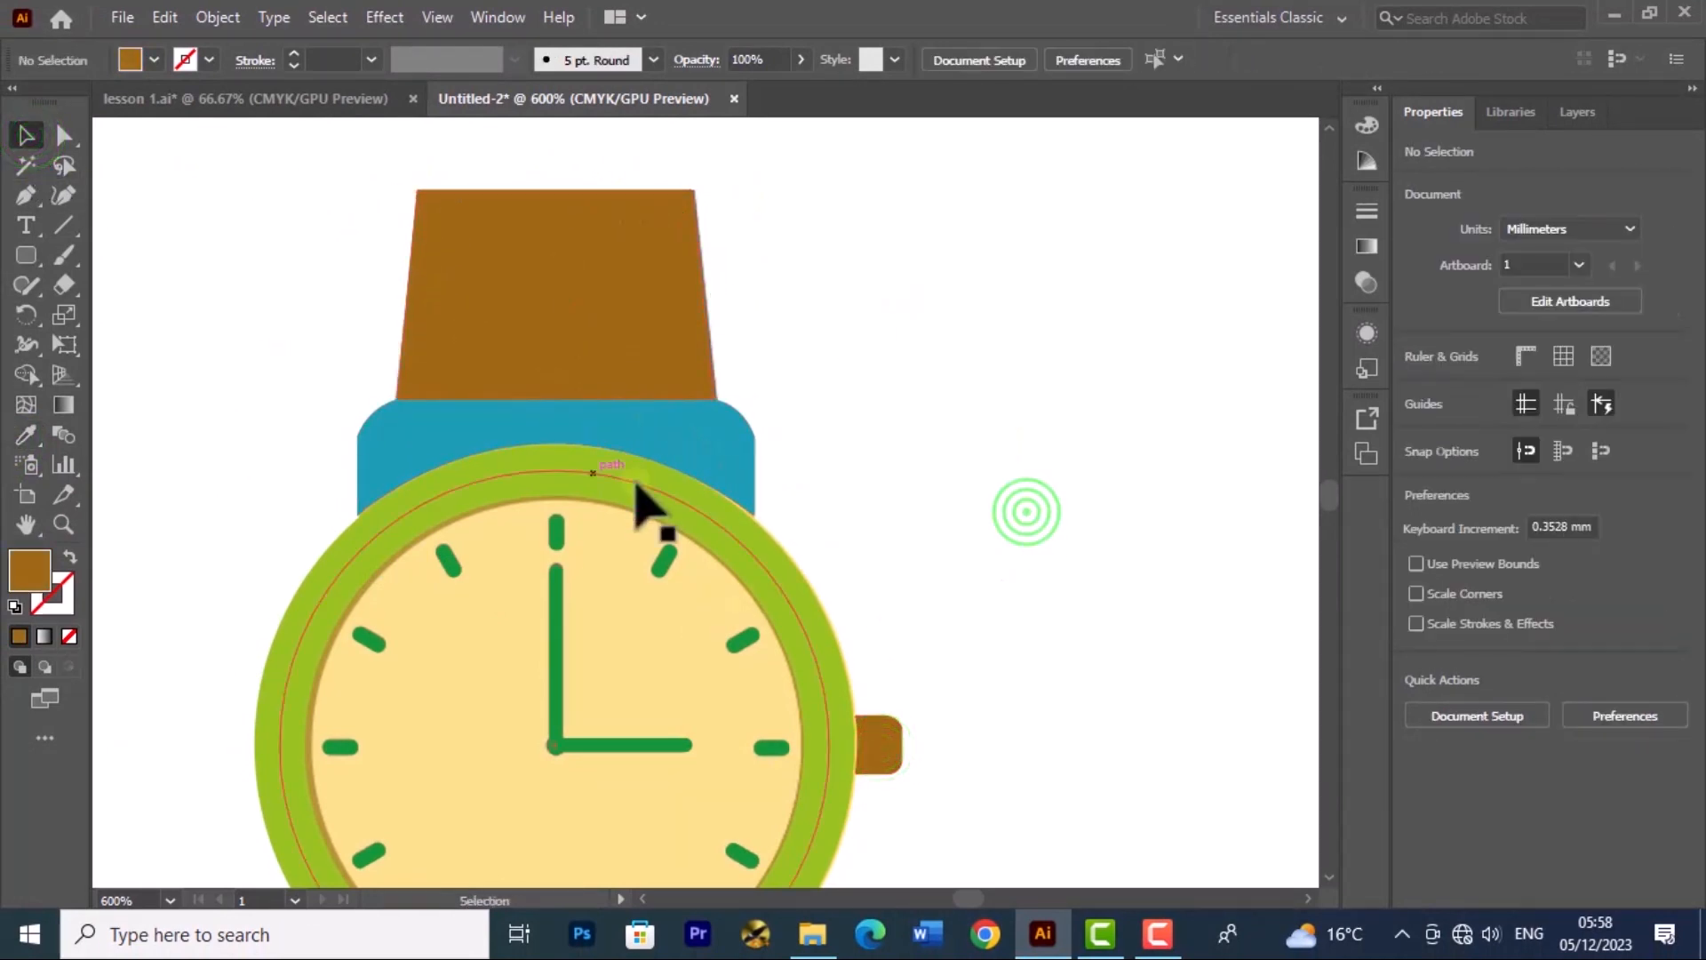
Step: Start a Pen path on the lower gold case piece, curving its upper edge along the dial's rim from the right end to the left
{"action": "left_click_drag", "start_coordinate": [1001, 673], "coordinate": [1086, 250]}
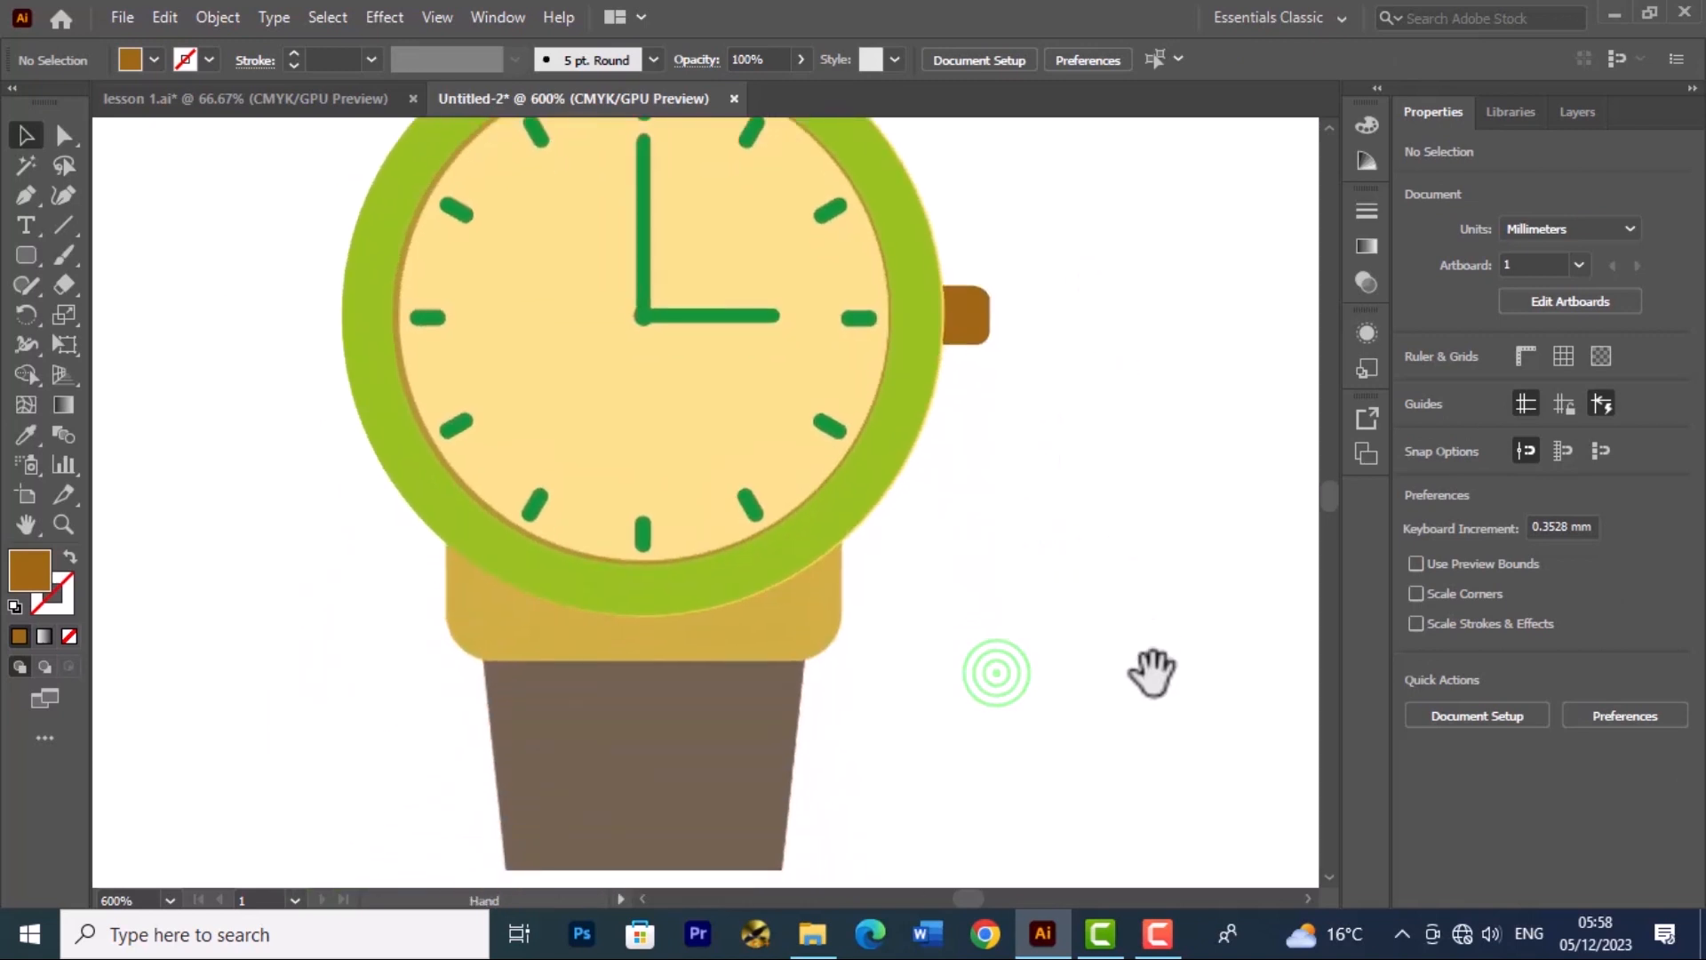
{"action": "left_click_drag", "start_coordinate": [1150, 673], "coordinate": [1143, 590]}
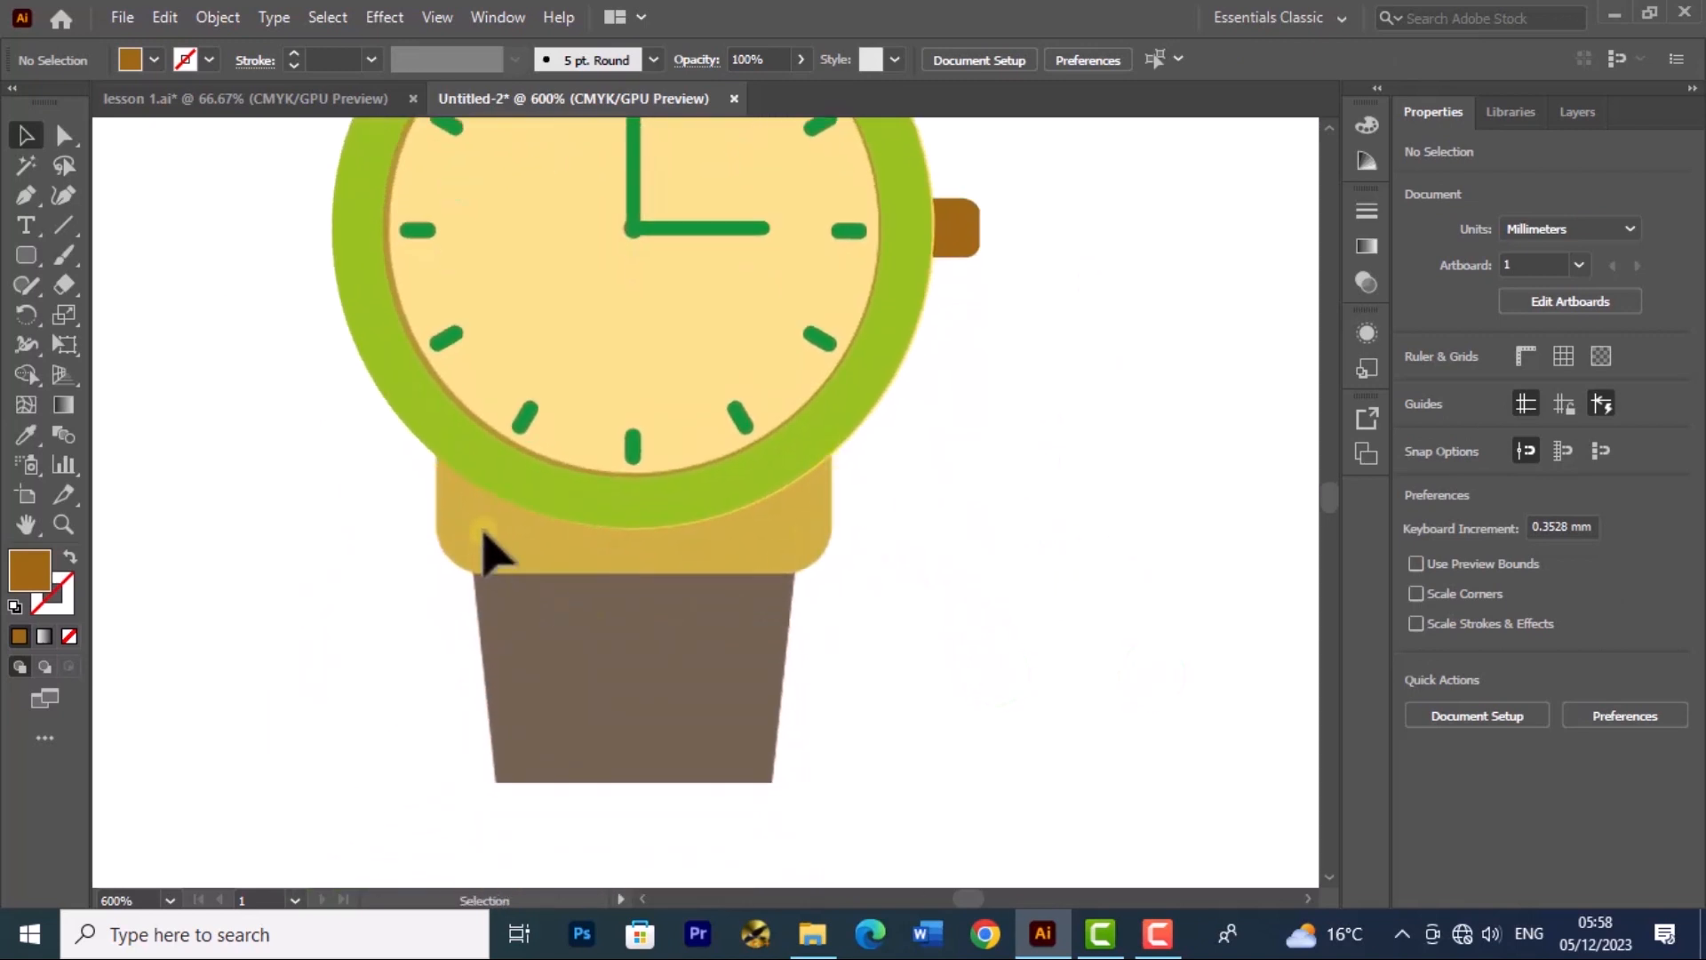
{"action": "left_click", "coordinate": [24, 200]}
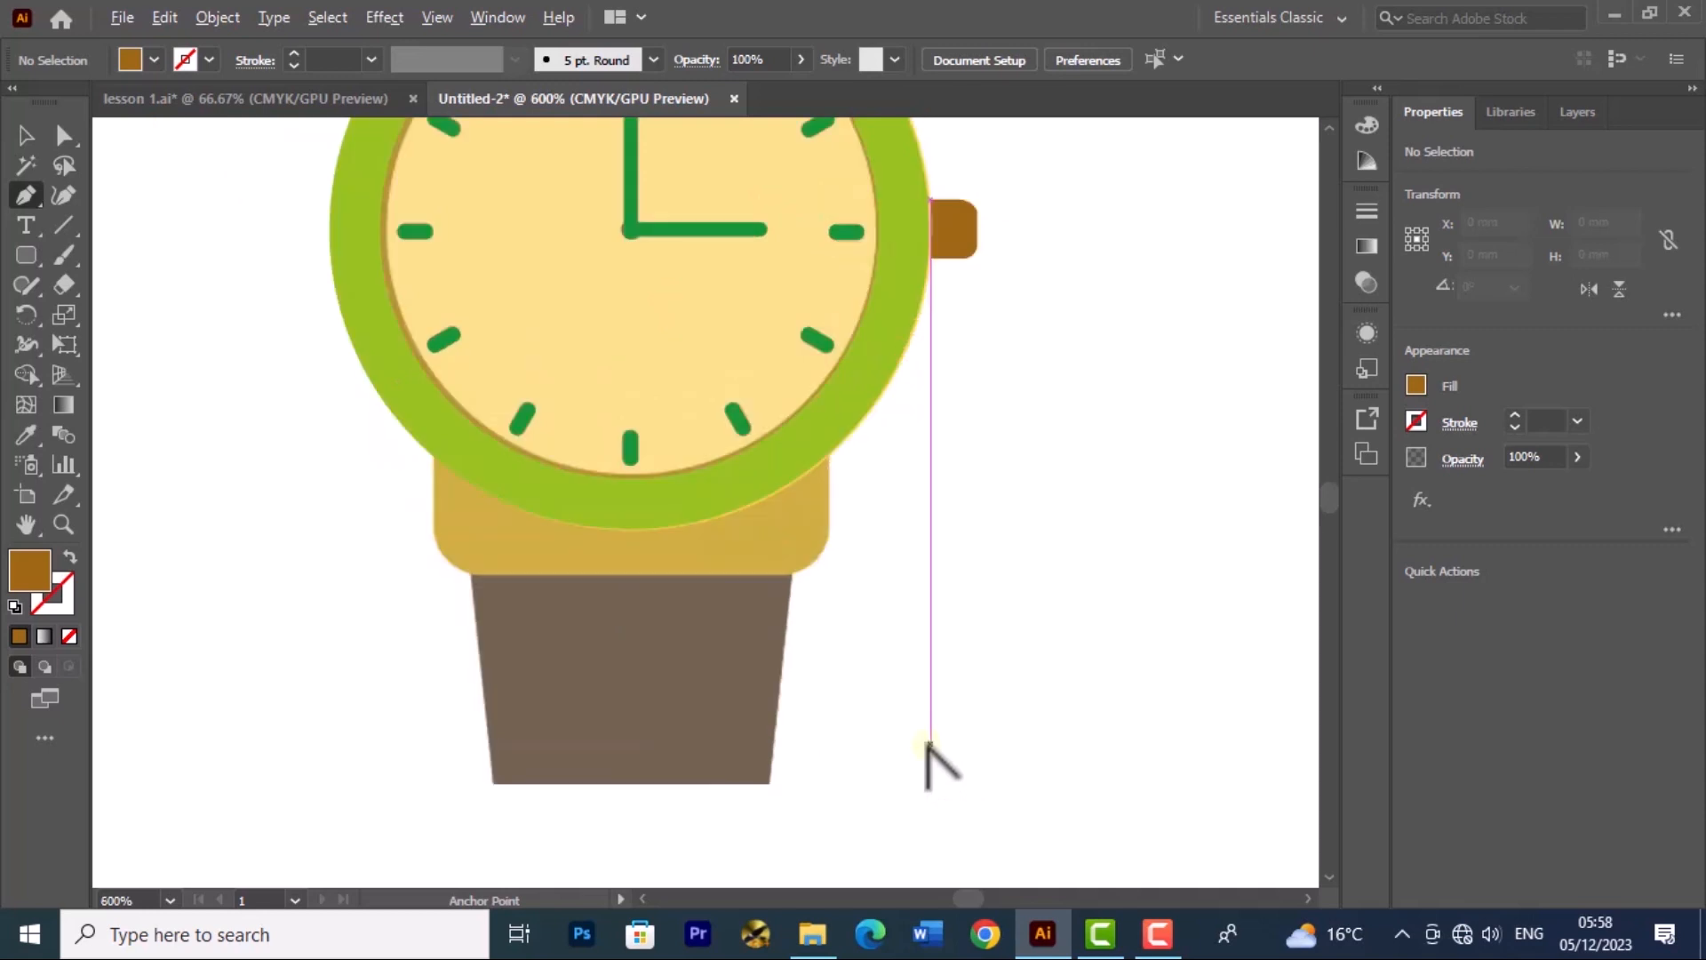
{"action": "scroll", "coordinate": [926, 756], "scroll_direction": "down", "scroll_amount": 1}
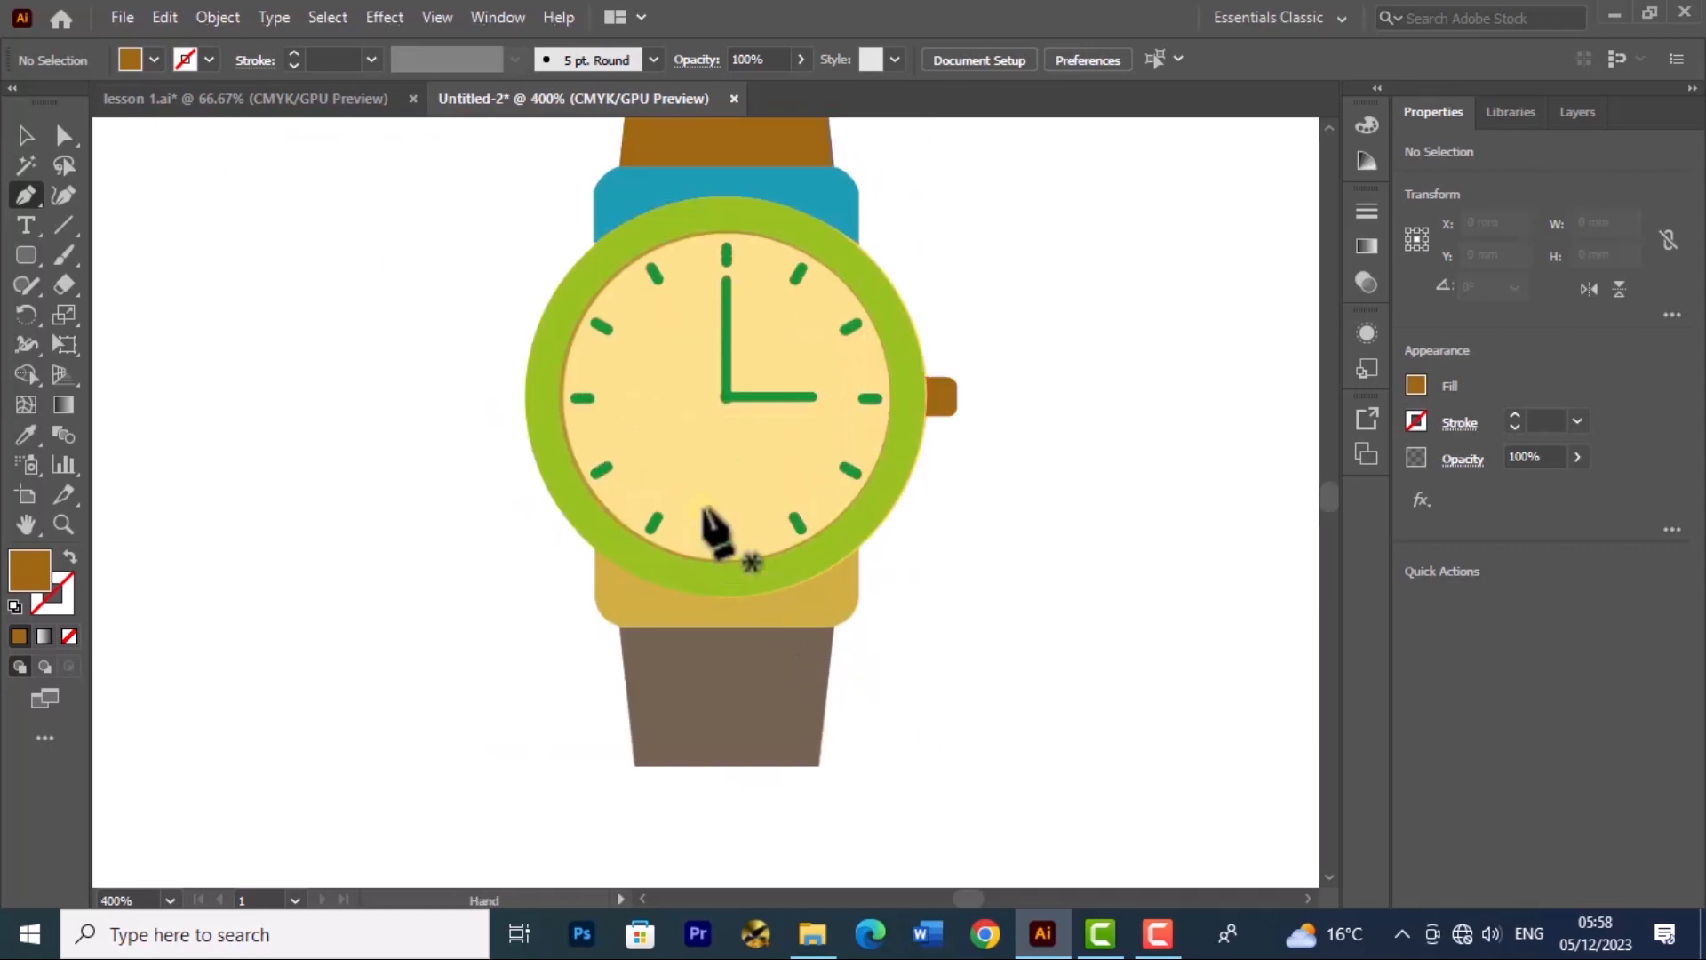
{"action": "left_click_drag", "start_coordinate": [699, 509], "coordinate": [838, 578]}
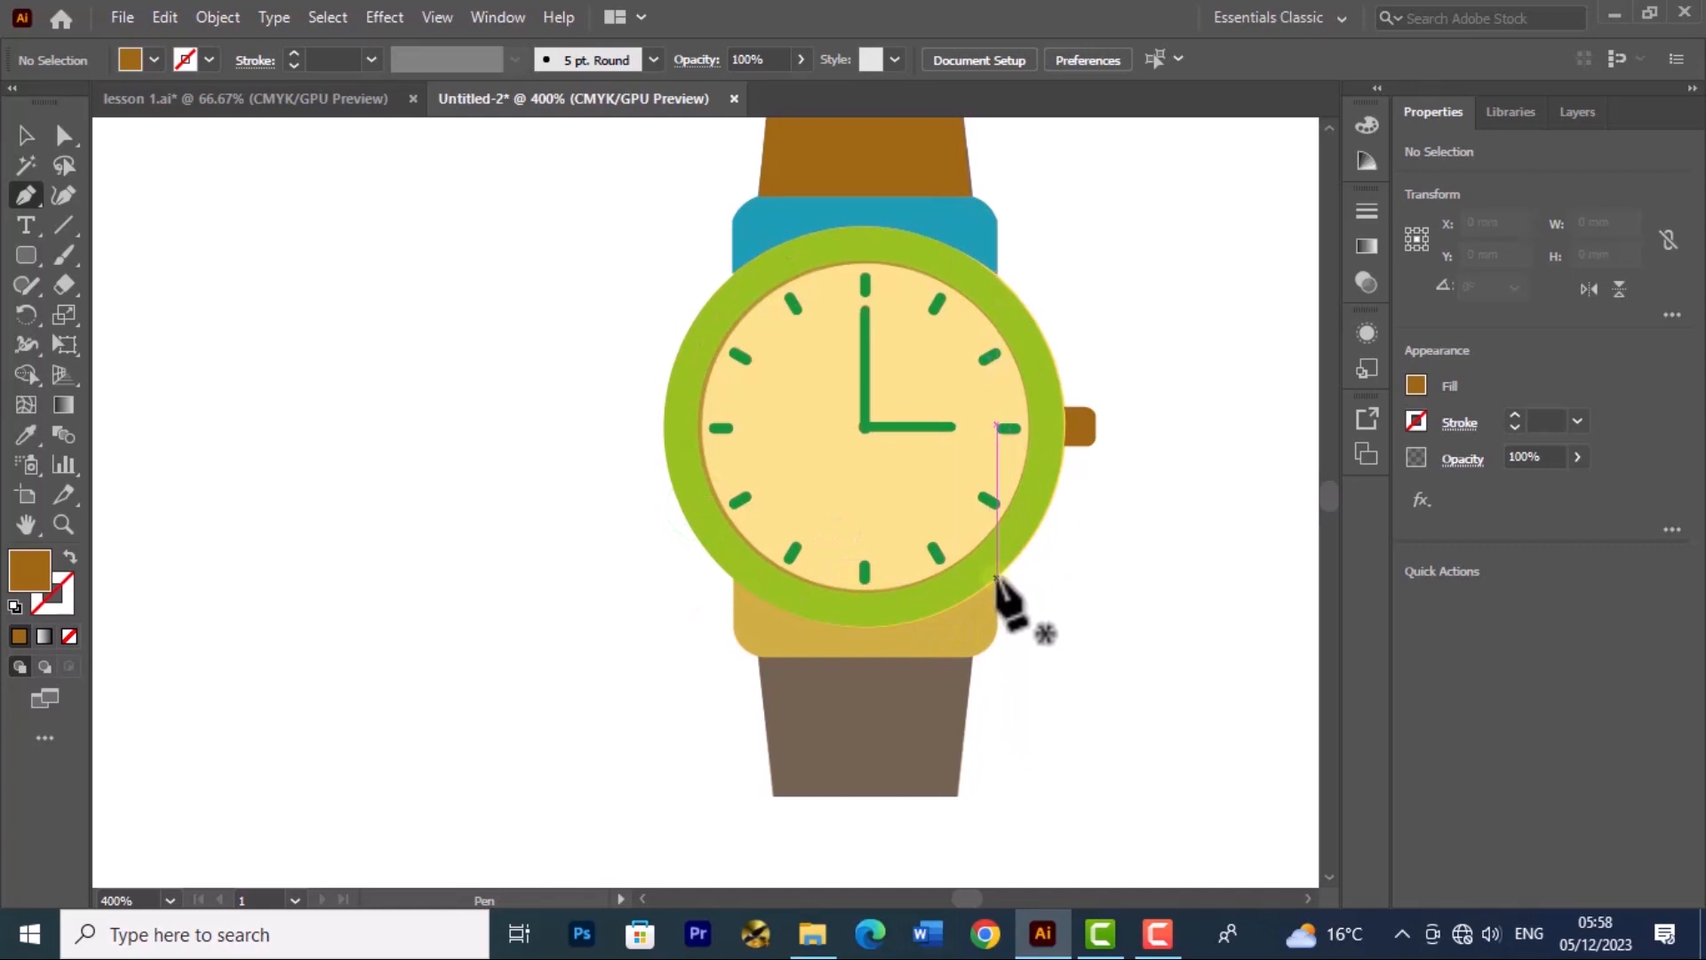
{"action": "left_click", "coordinate": [997, 578]}
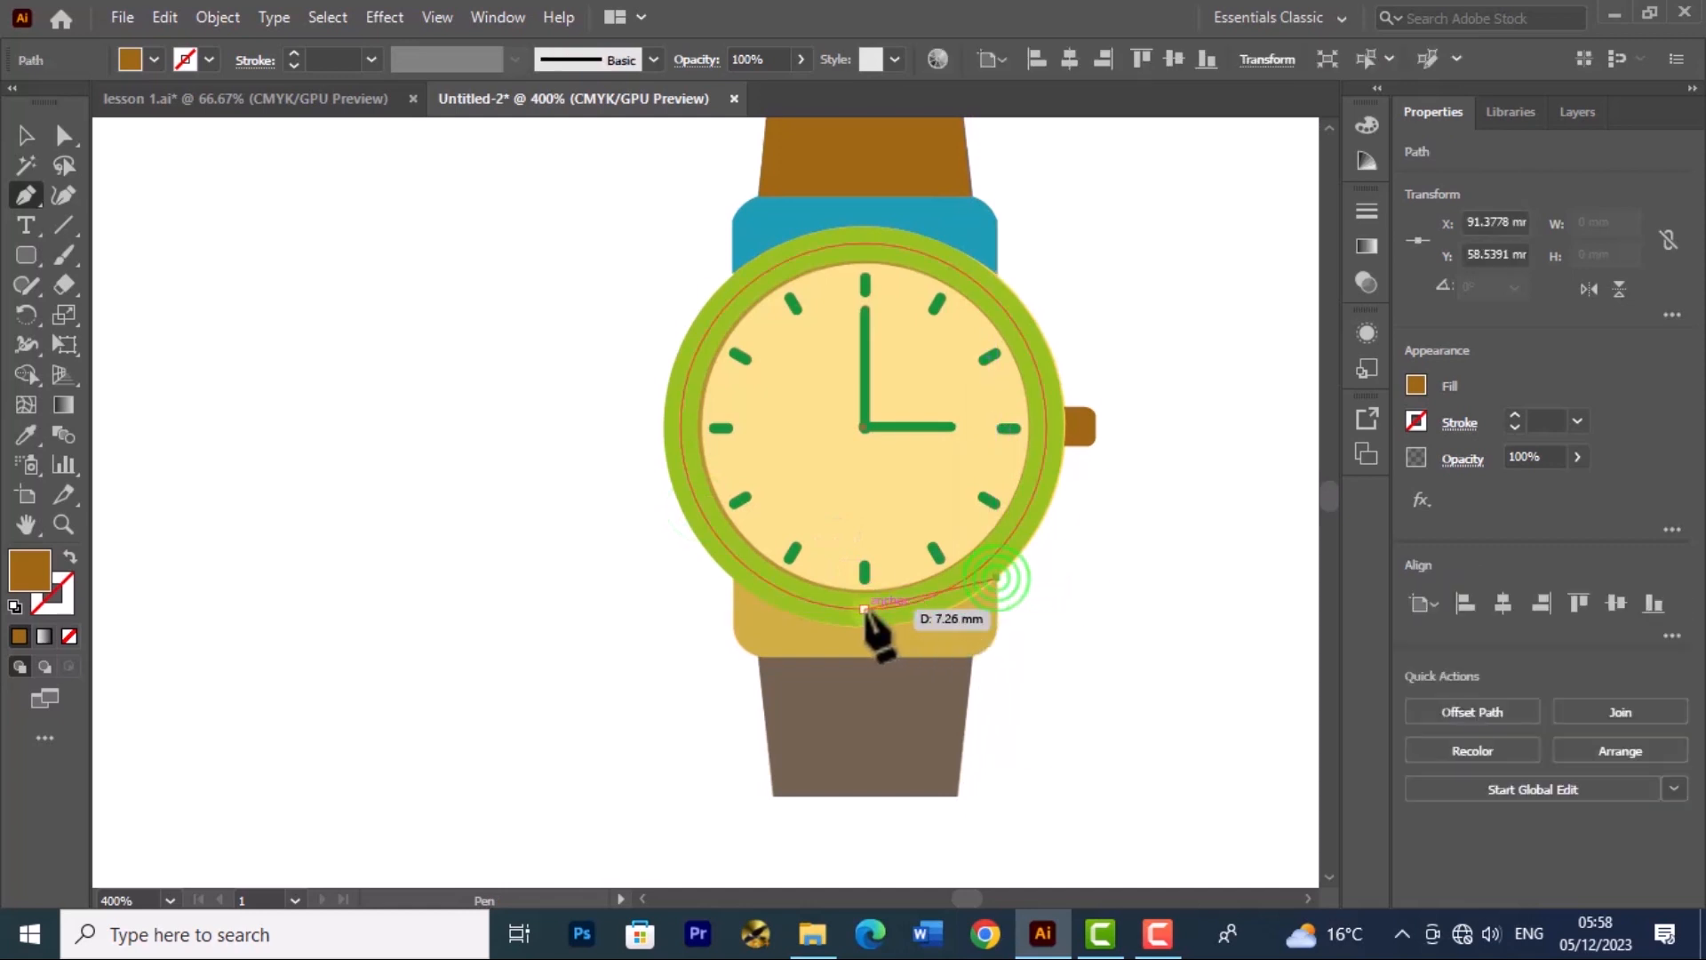
{"action": "left_click", "coordinate": [732, 579]}
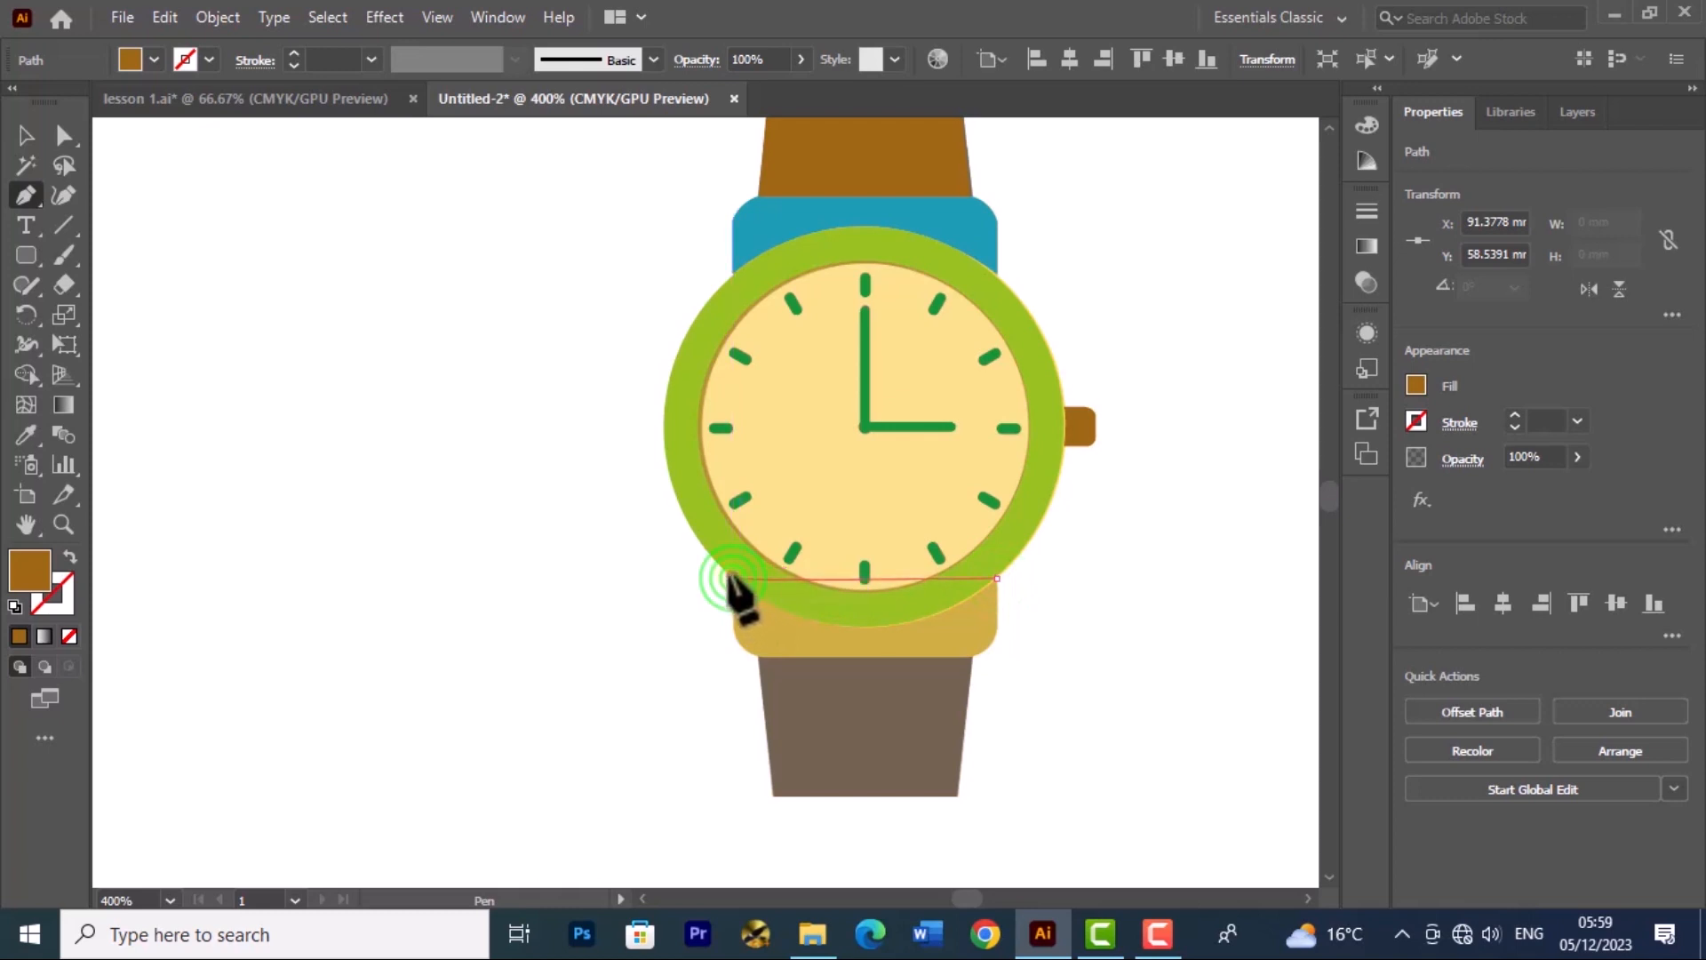
{"action": "left_click_drag", "start_coordinate": [716, 566], "coordinate": [625, 480]}
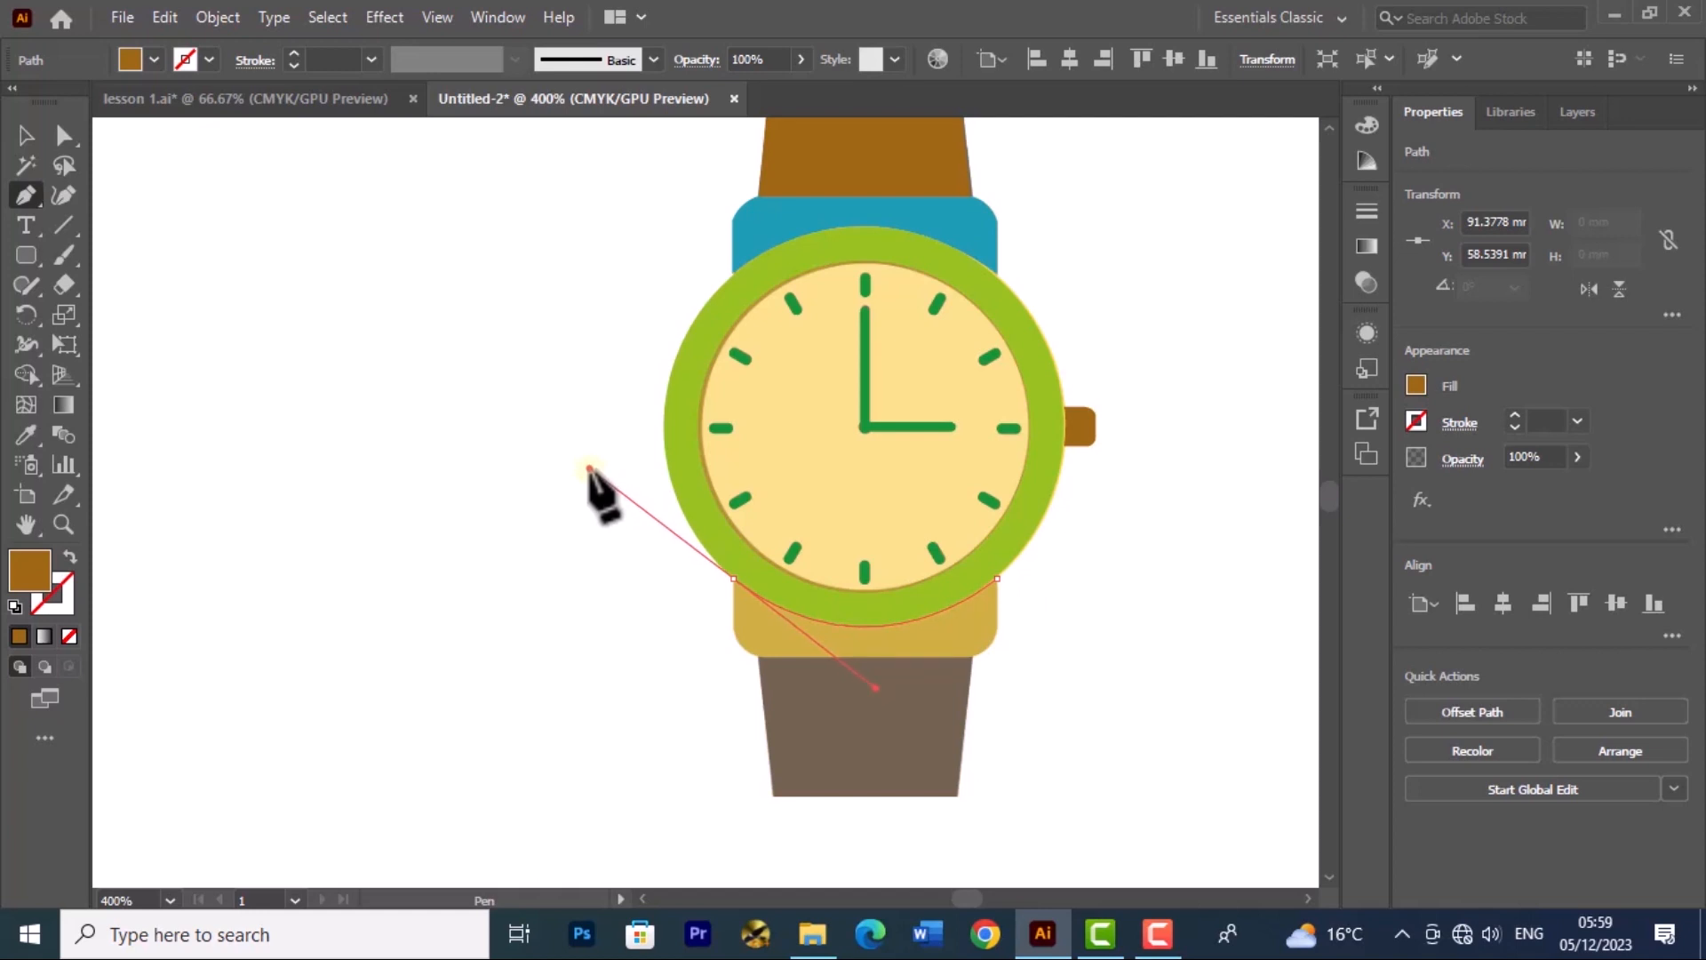
{"action": "left_click_drag", "start_coordinate": [589, 469], "coordinate": [589, 468]}
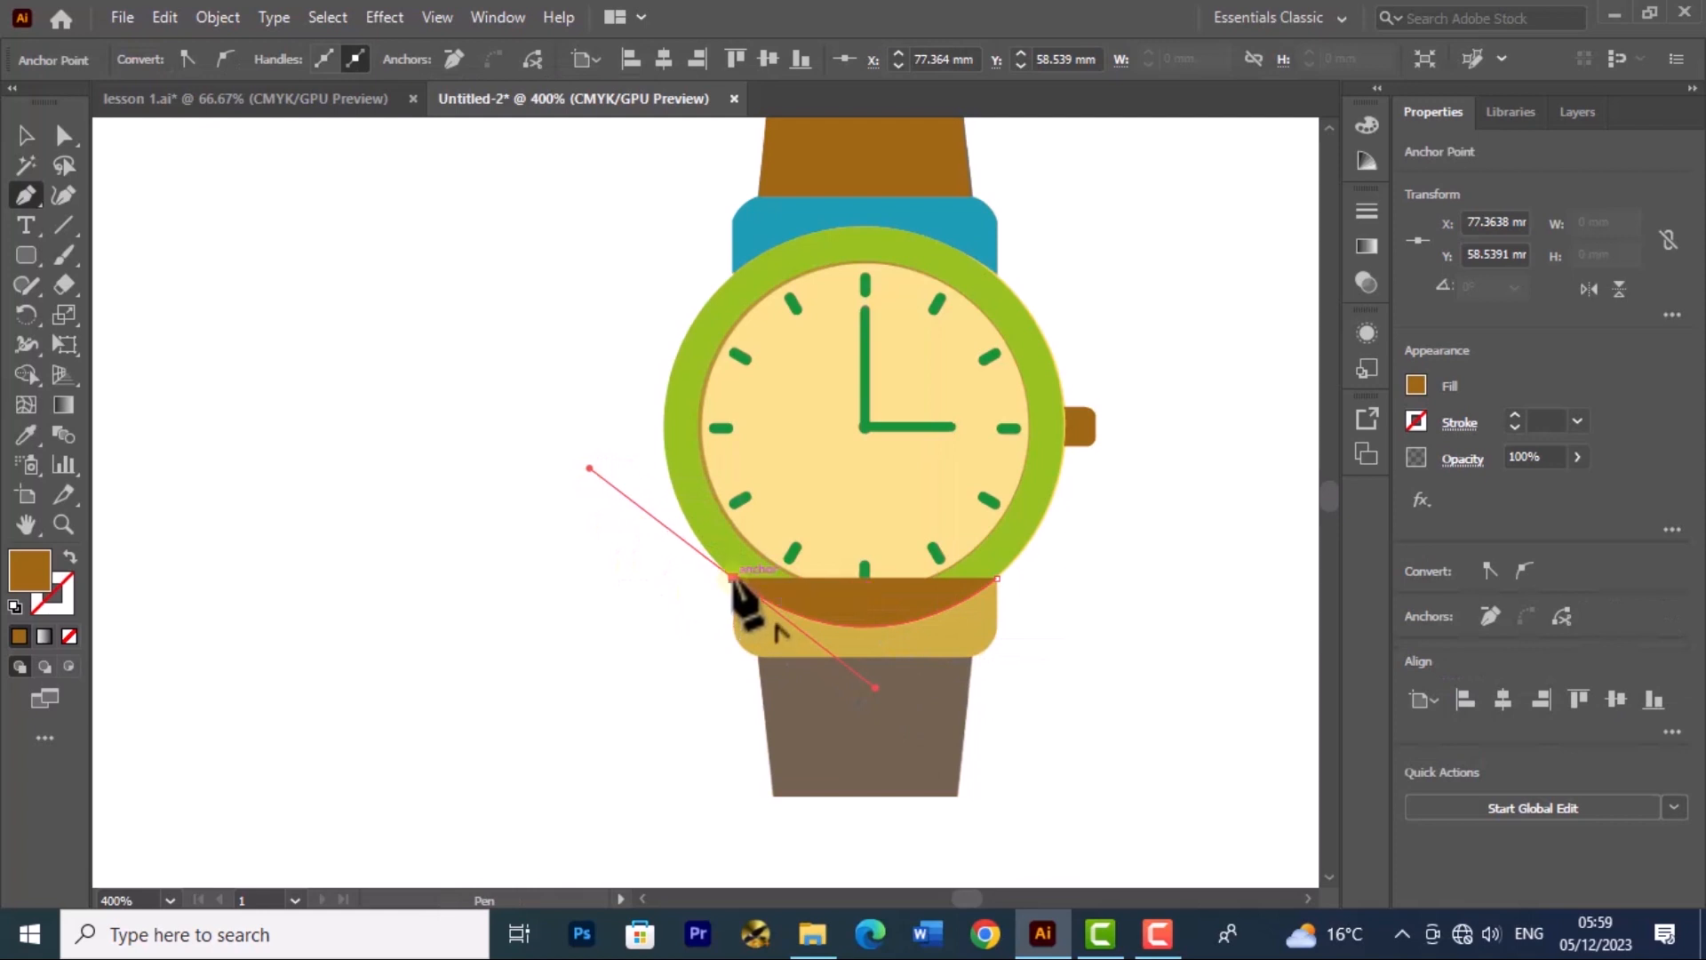
Step: Trace the lower case piece's sides, rounded corners and lower edge, close the path at about 14 by 4.1 mm, and deselect it
{"action": "left_click_drag", "start_coordinate": [731, 579], "coordinate": [970, 628]}
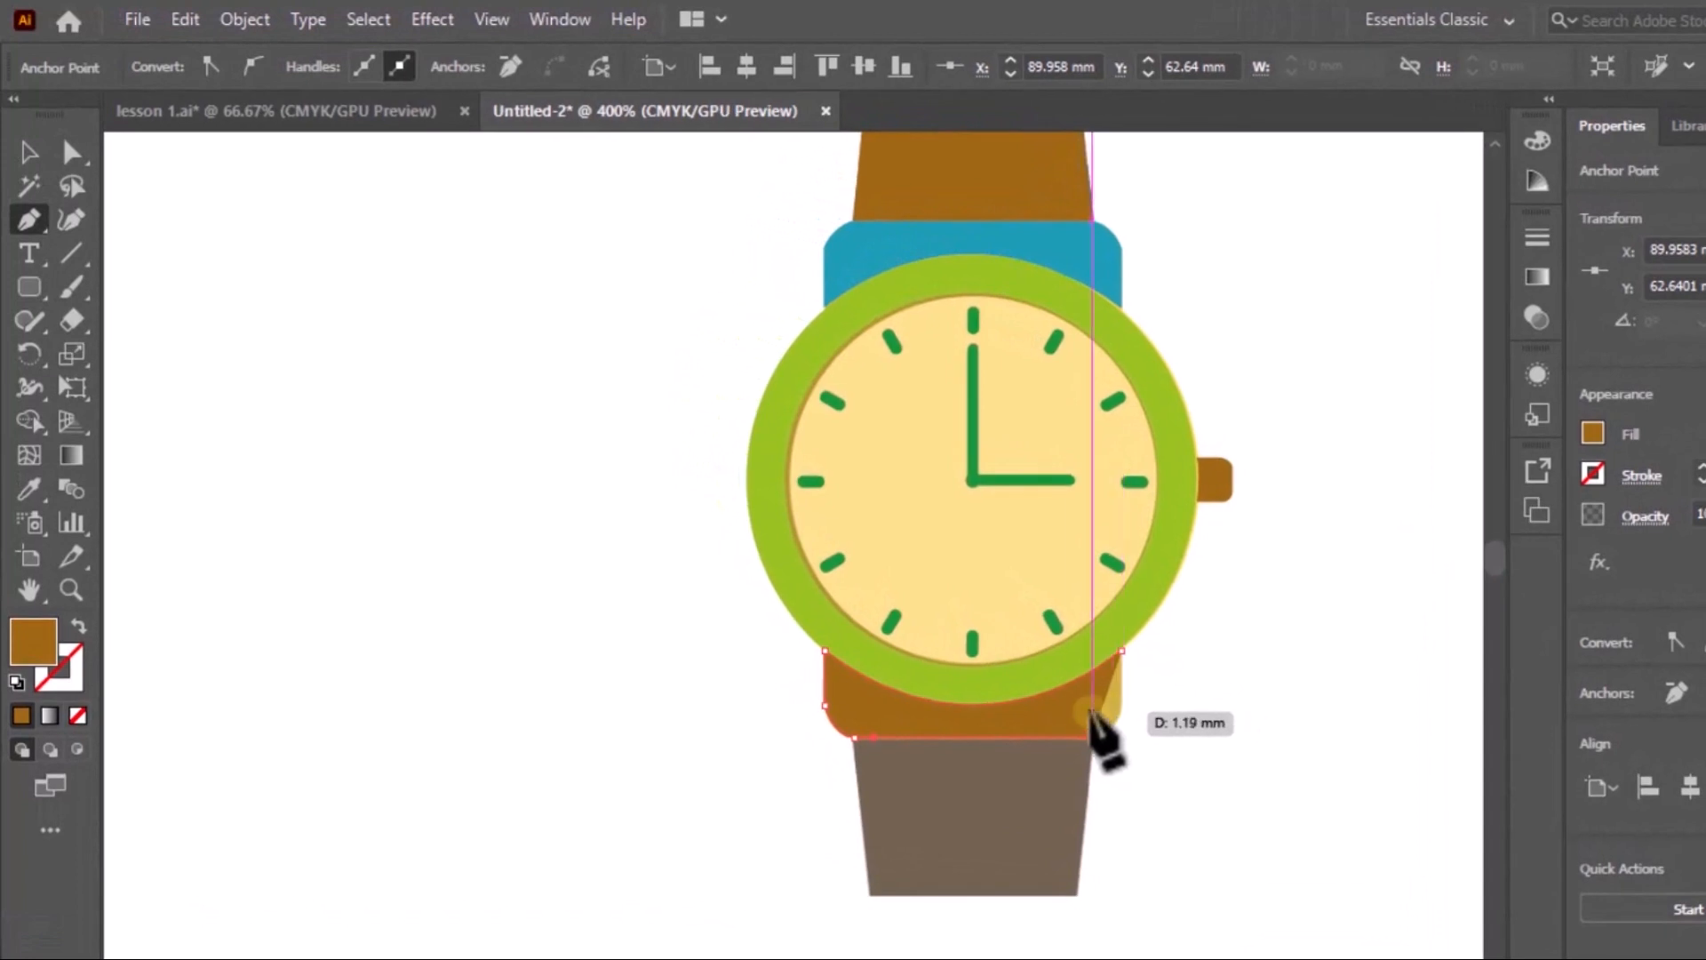
{"action": "left_click_drag", "start_coordinate": [1091, 711], "coordinate": [1173, 682]}
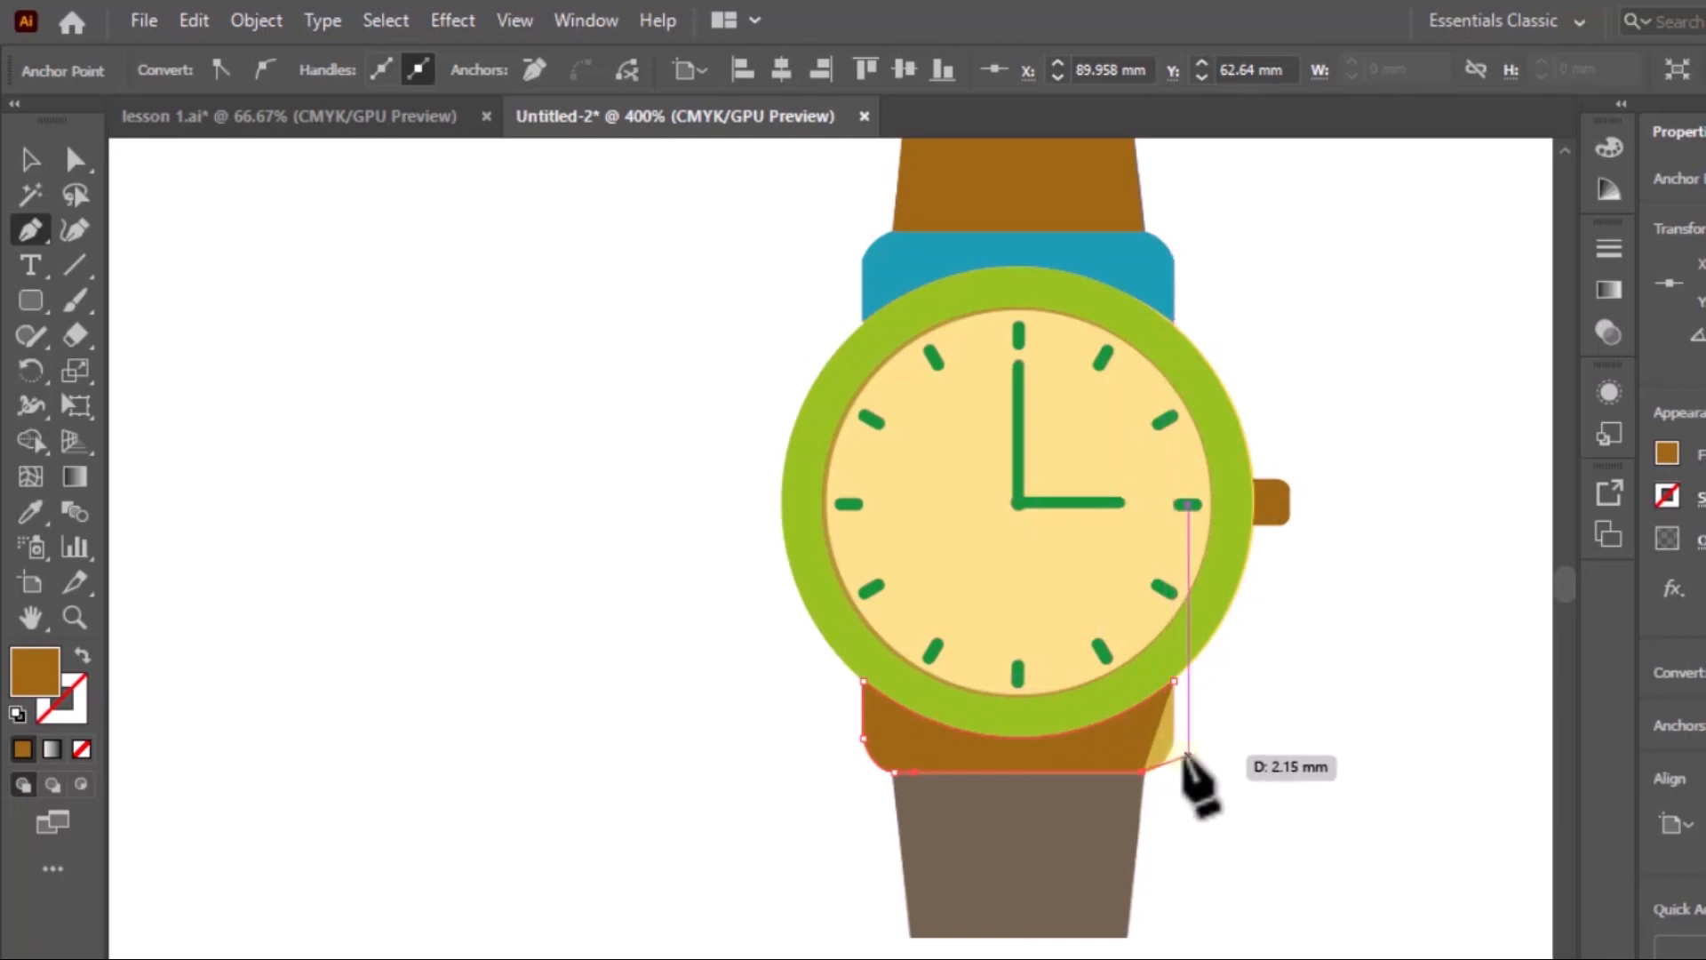
{"action": "left_click", "coordinate": [1172, 745]}
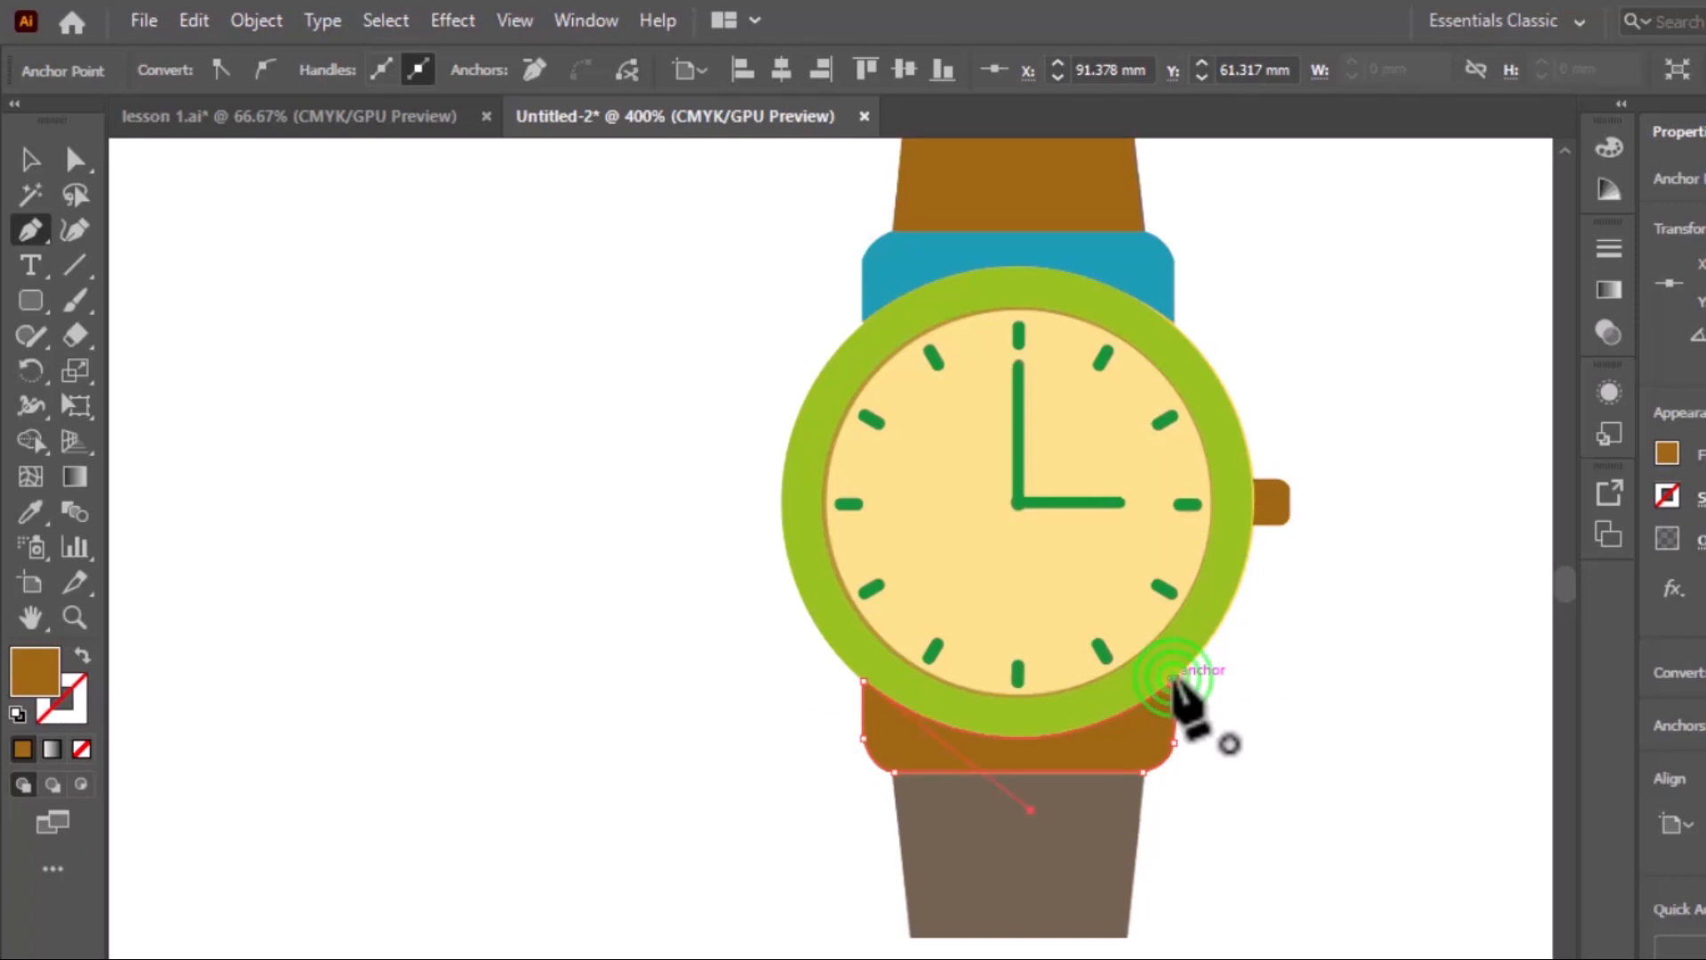
{"action": "left_click", "coordinate": [1174, 678]}
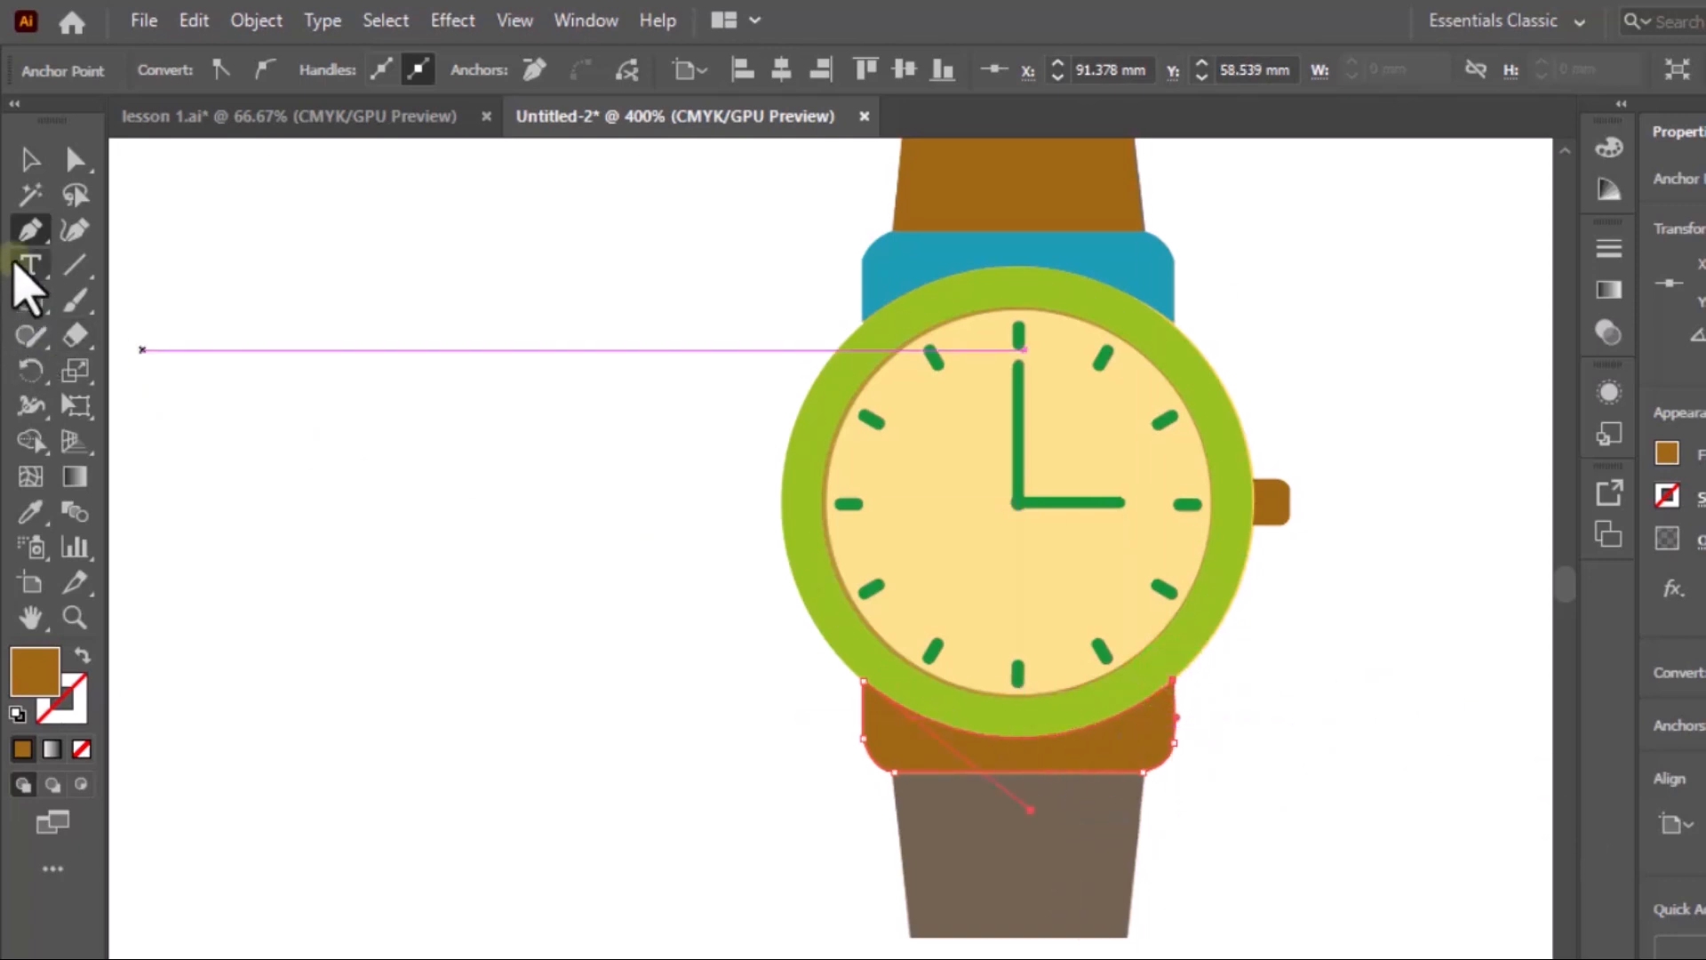
{"action": "left_click", "coordinate": [30, 160]}
{"action": "left_click", "coordinate": [409, 772]}
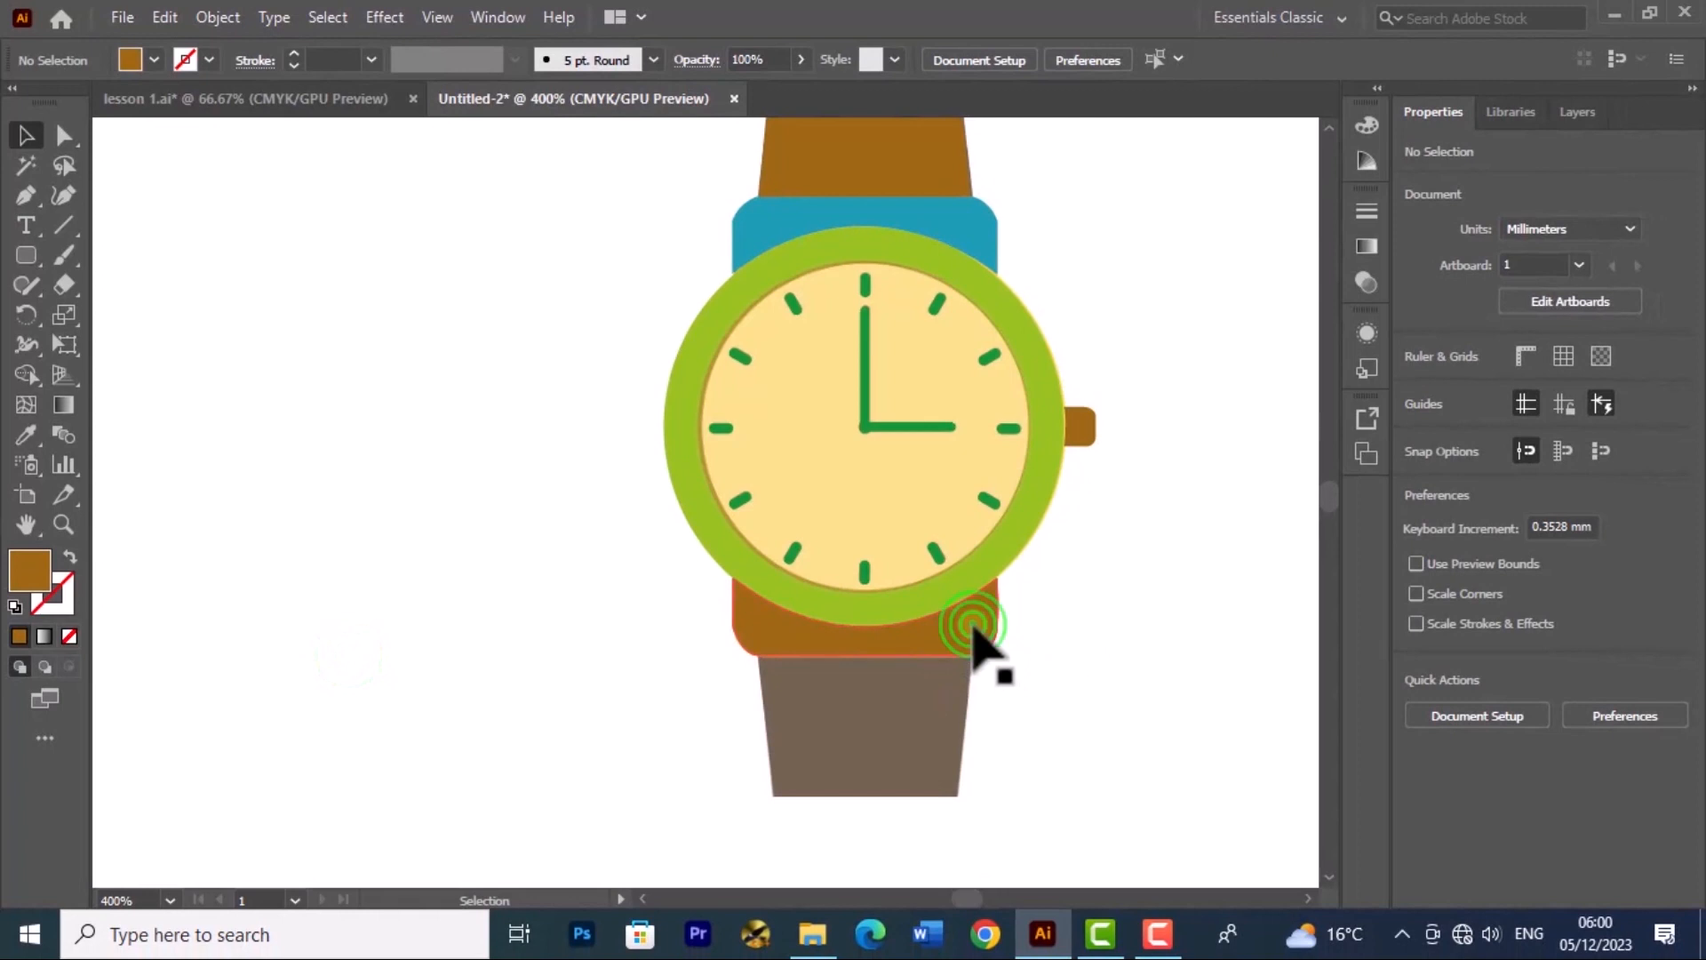
Step: Fill the lower case shape with the upper case's blue using the Eyedropper, and deselect it
{"action": "left_click", "coordinate": [972, 625]}
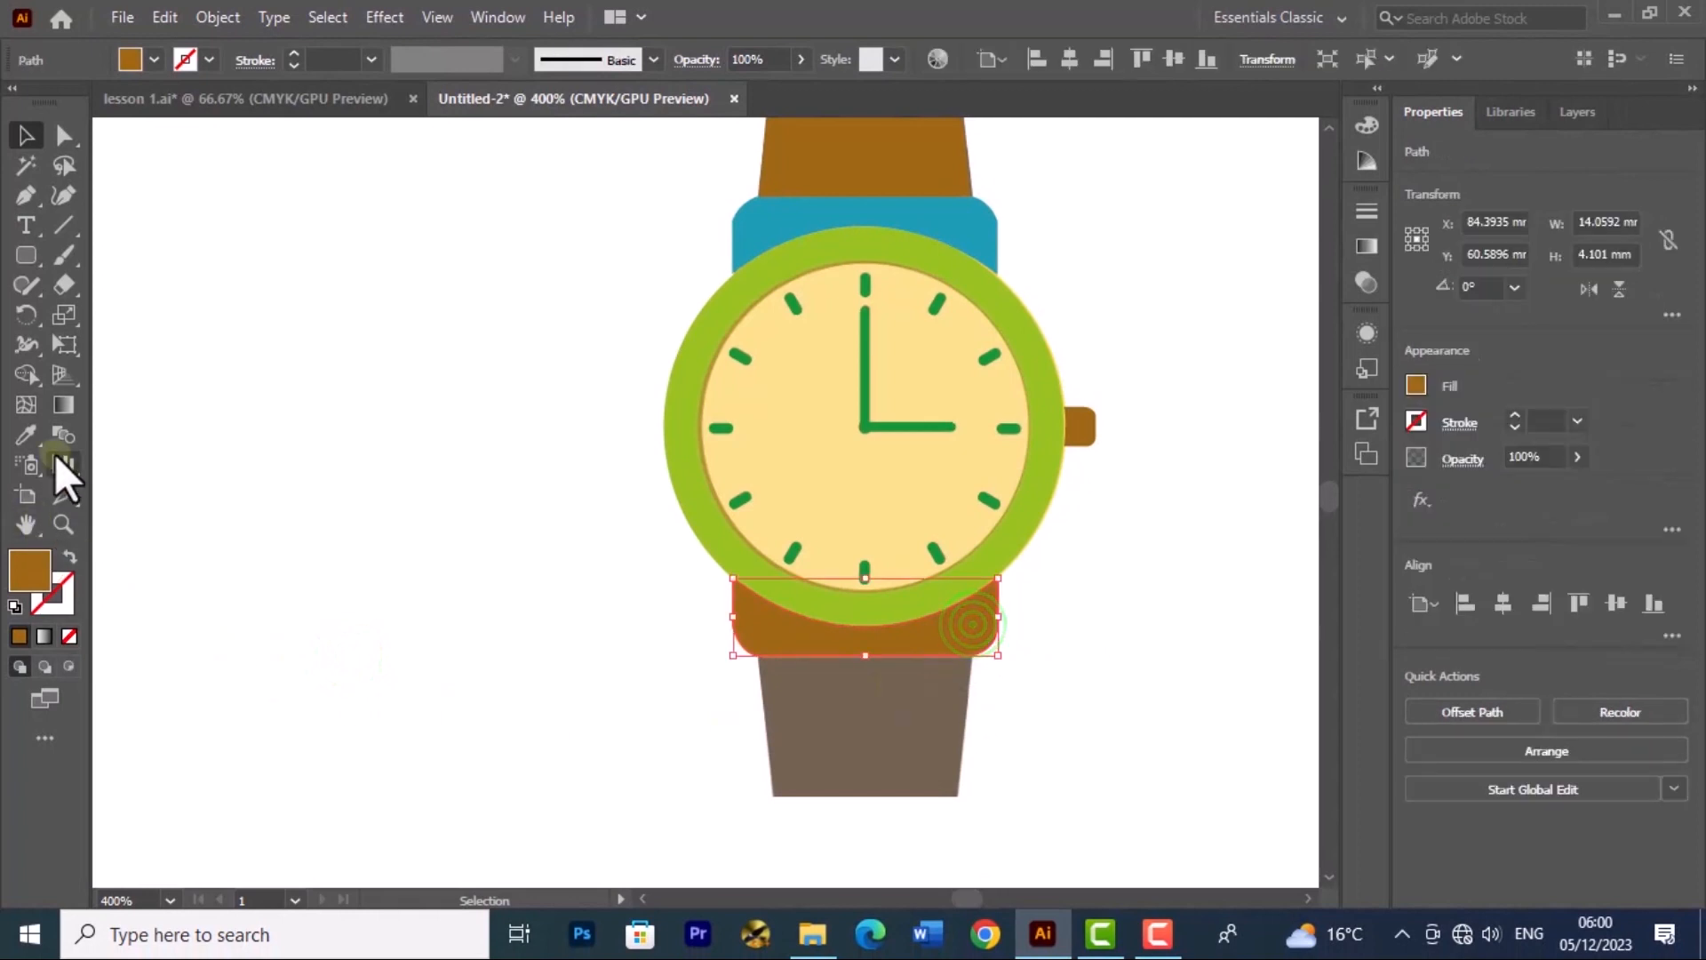
{"action": "left_click", "coordinate": [25, 435]}
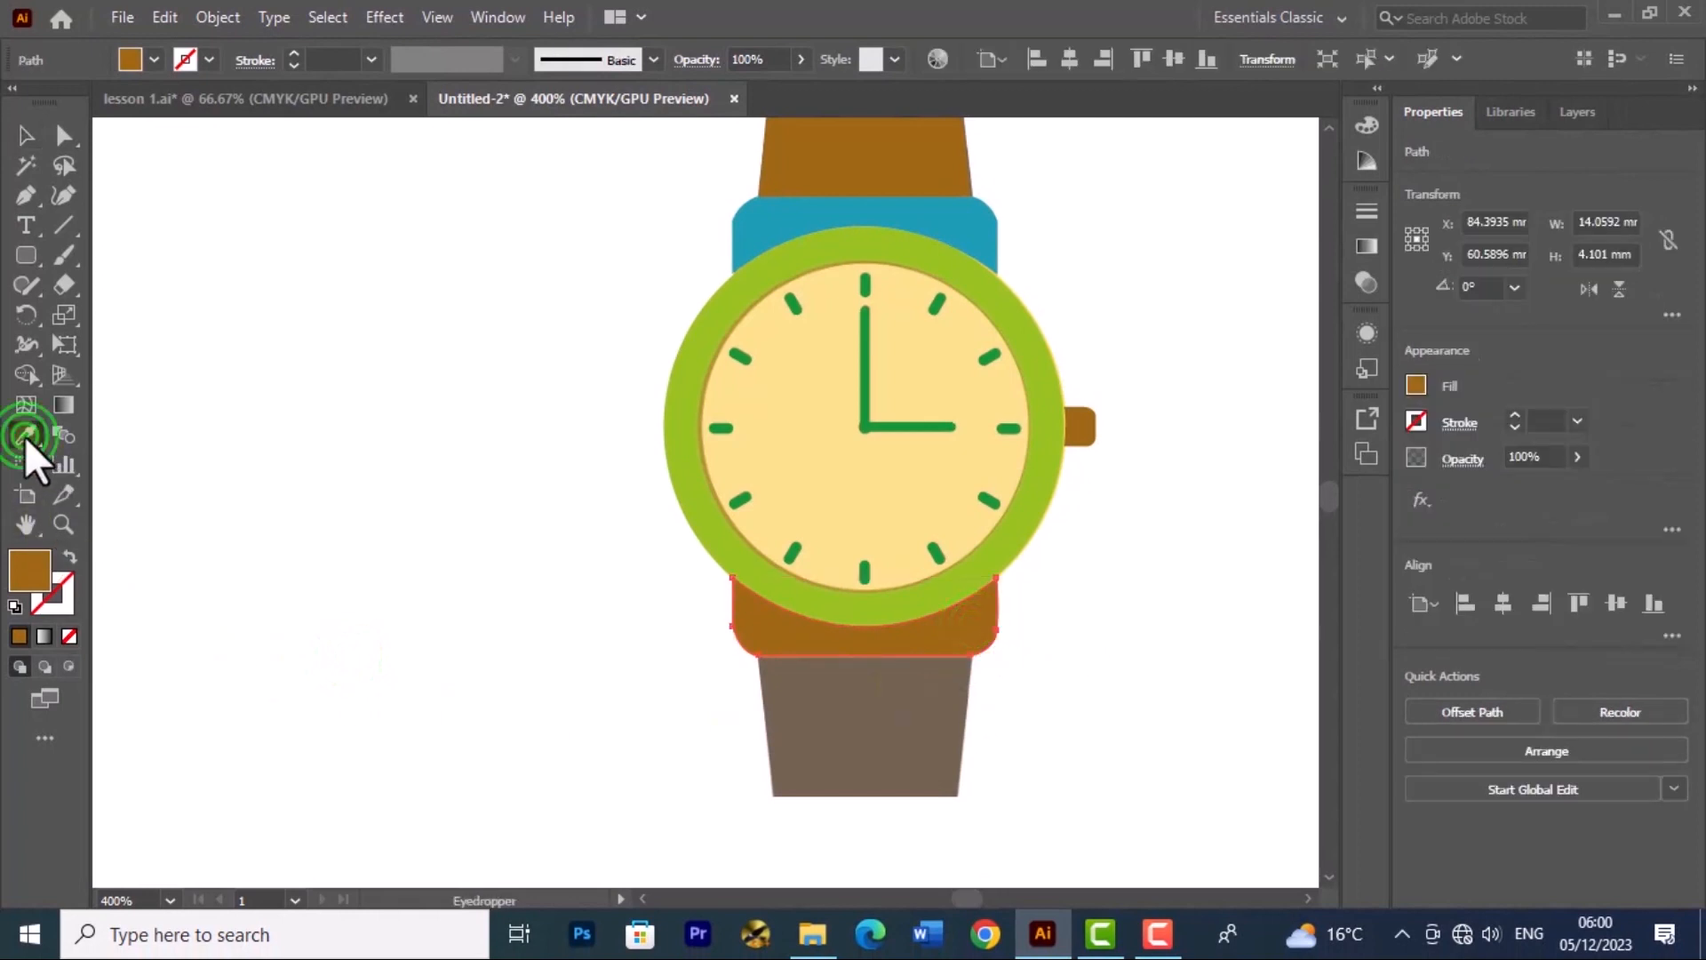
{"action": "left_click", "coordinate": [909, 221]}
{"action": "left_click", "coordinate": [479, 591]}
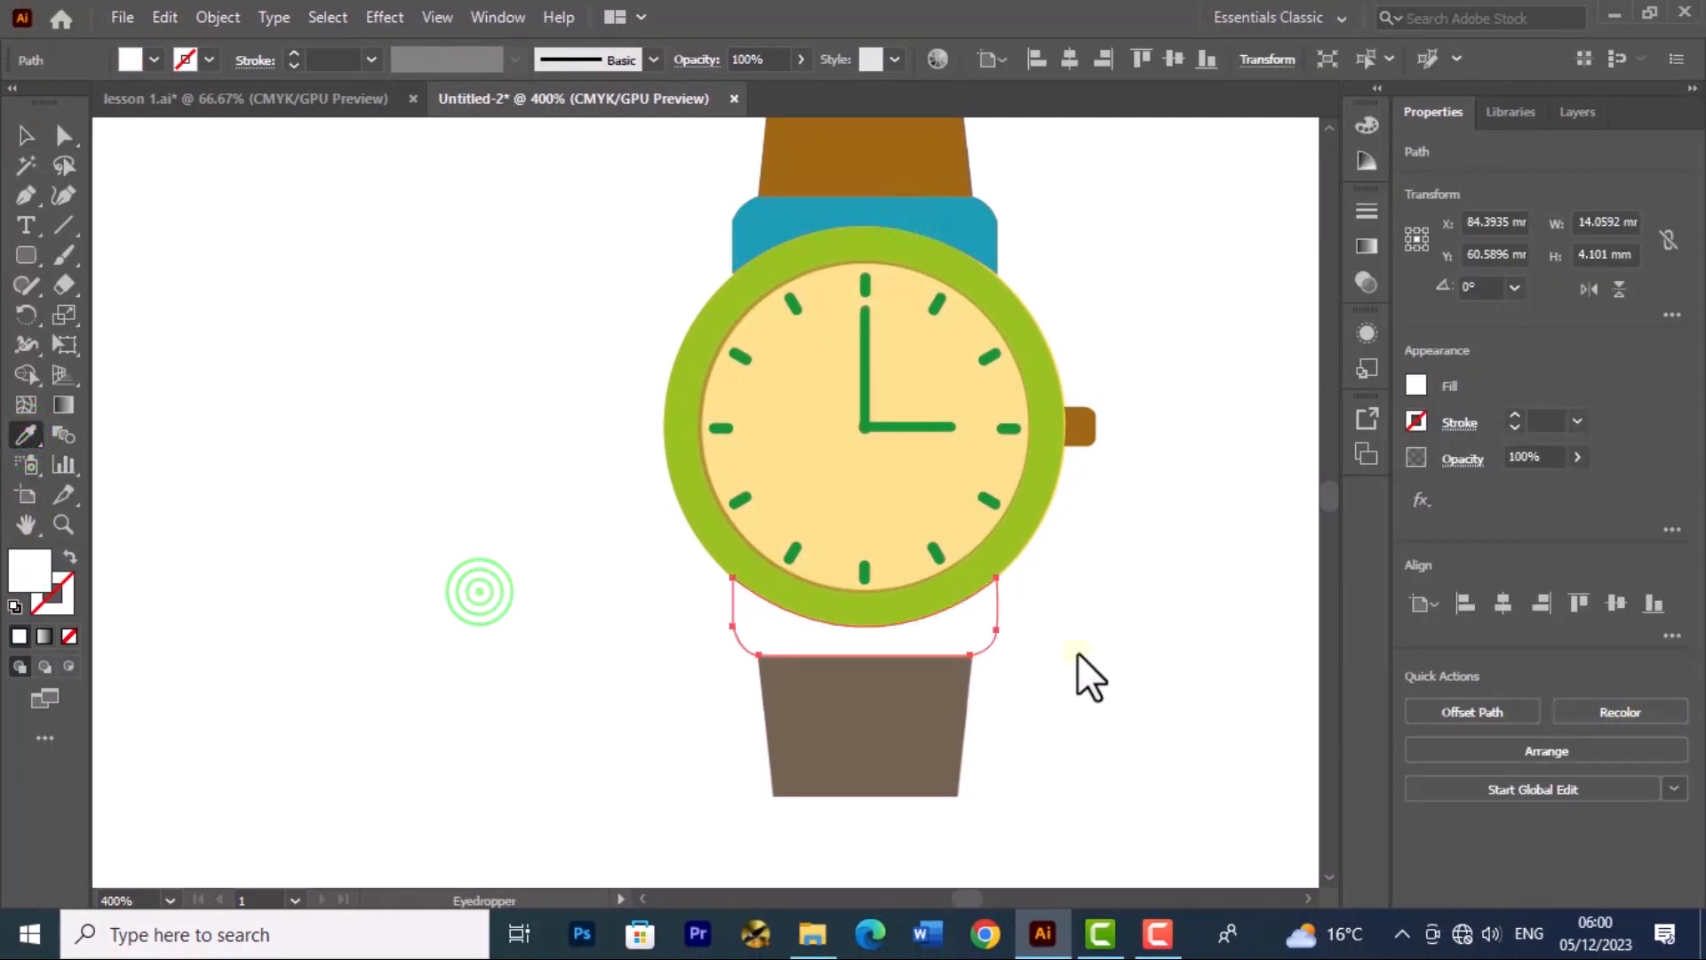
{"action": "left_click", "coordinate": [949, 230]}
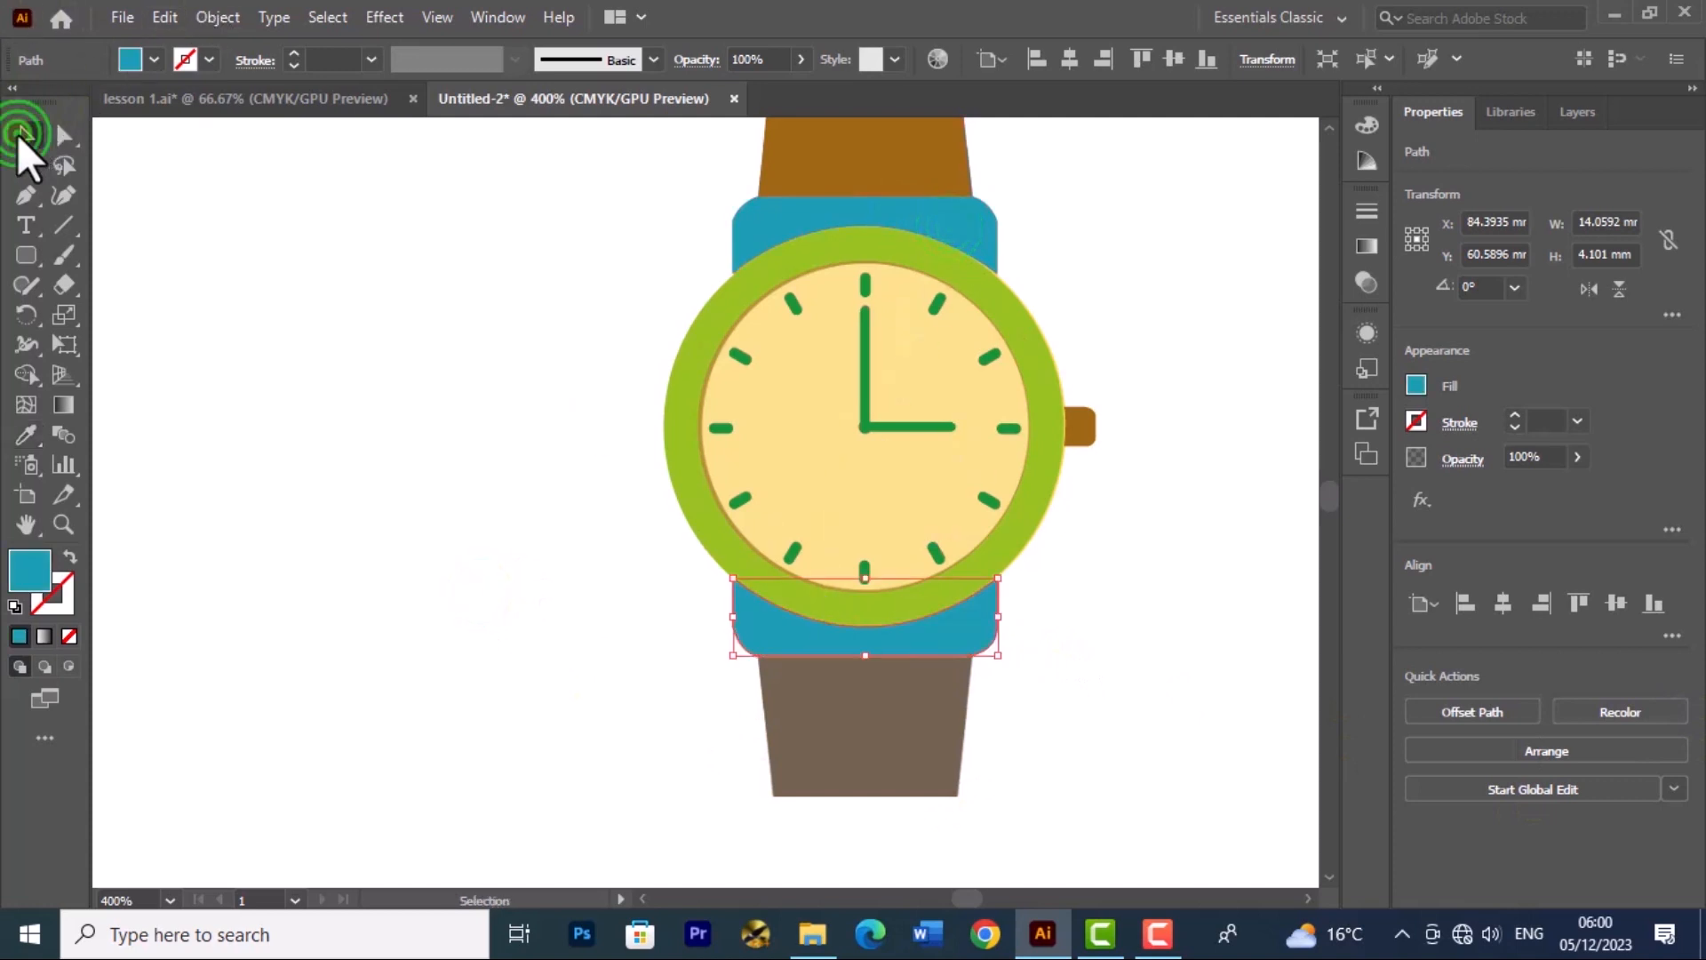
{"action": "left_click", "coordinate": [423, 400]}
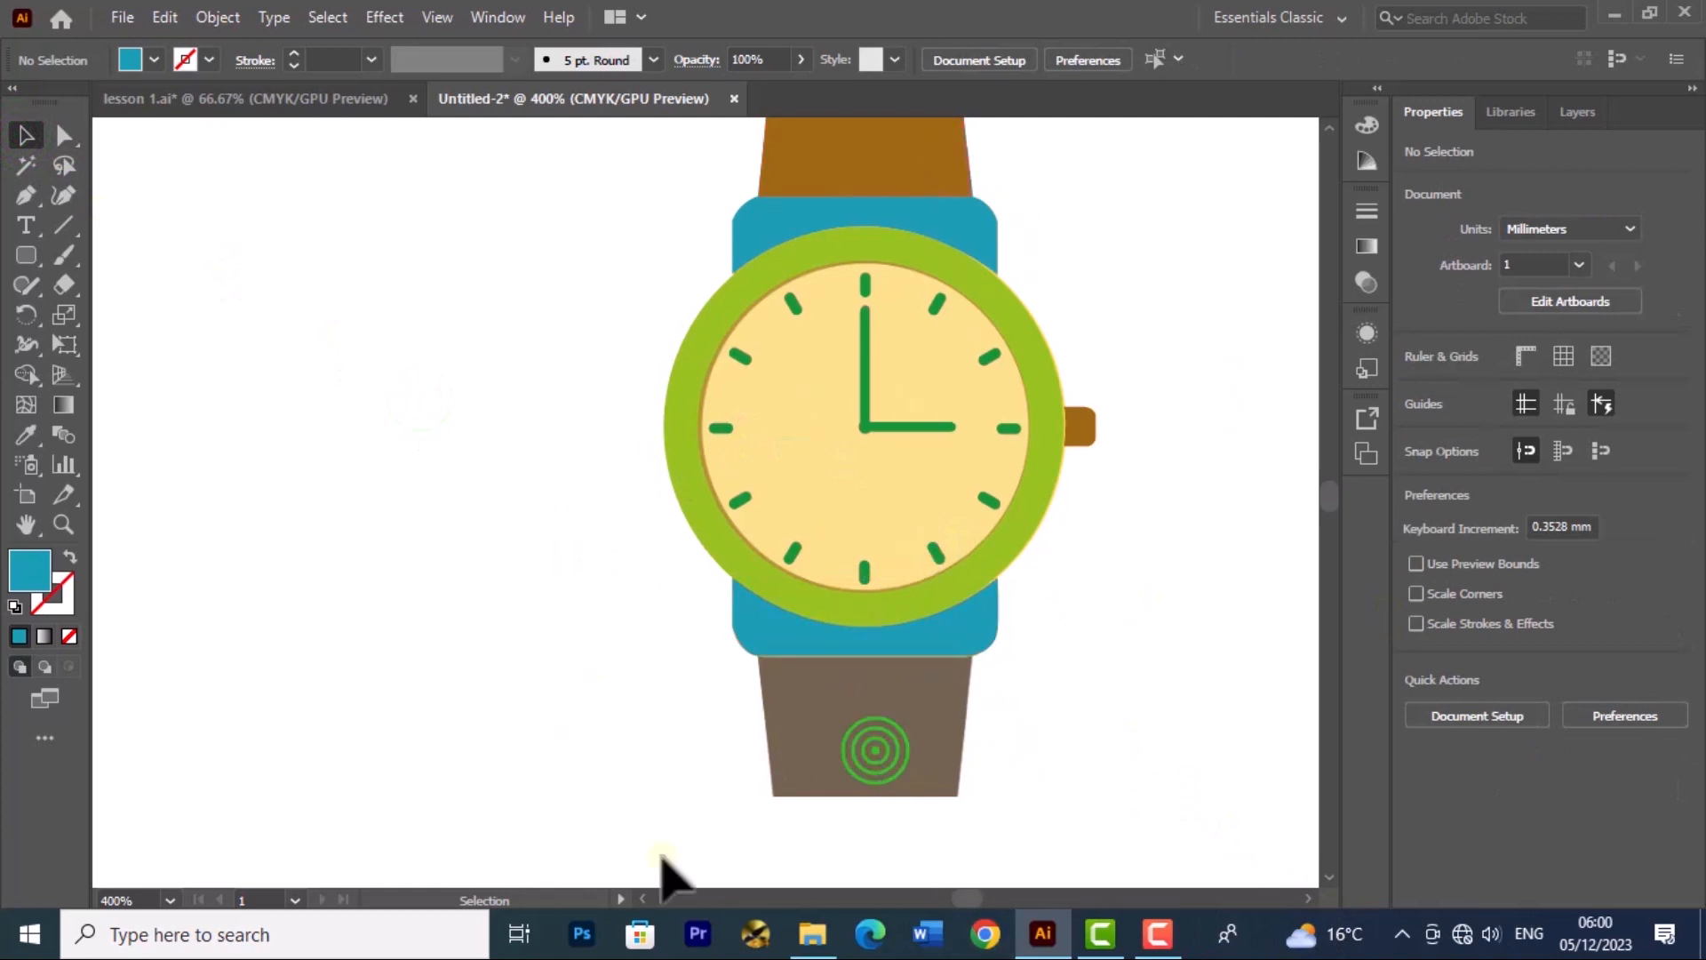
Step: Try to select the reference image's lower strap, and check the lock on the icons layer
{"action": "left_click_drag", "start_coordinate": [838, 755], "coordinate": [1031, 755]}
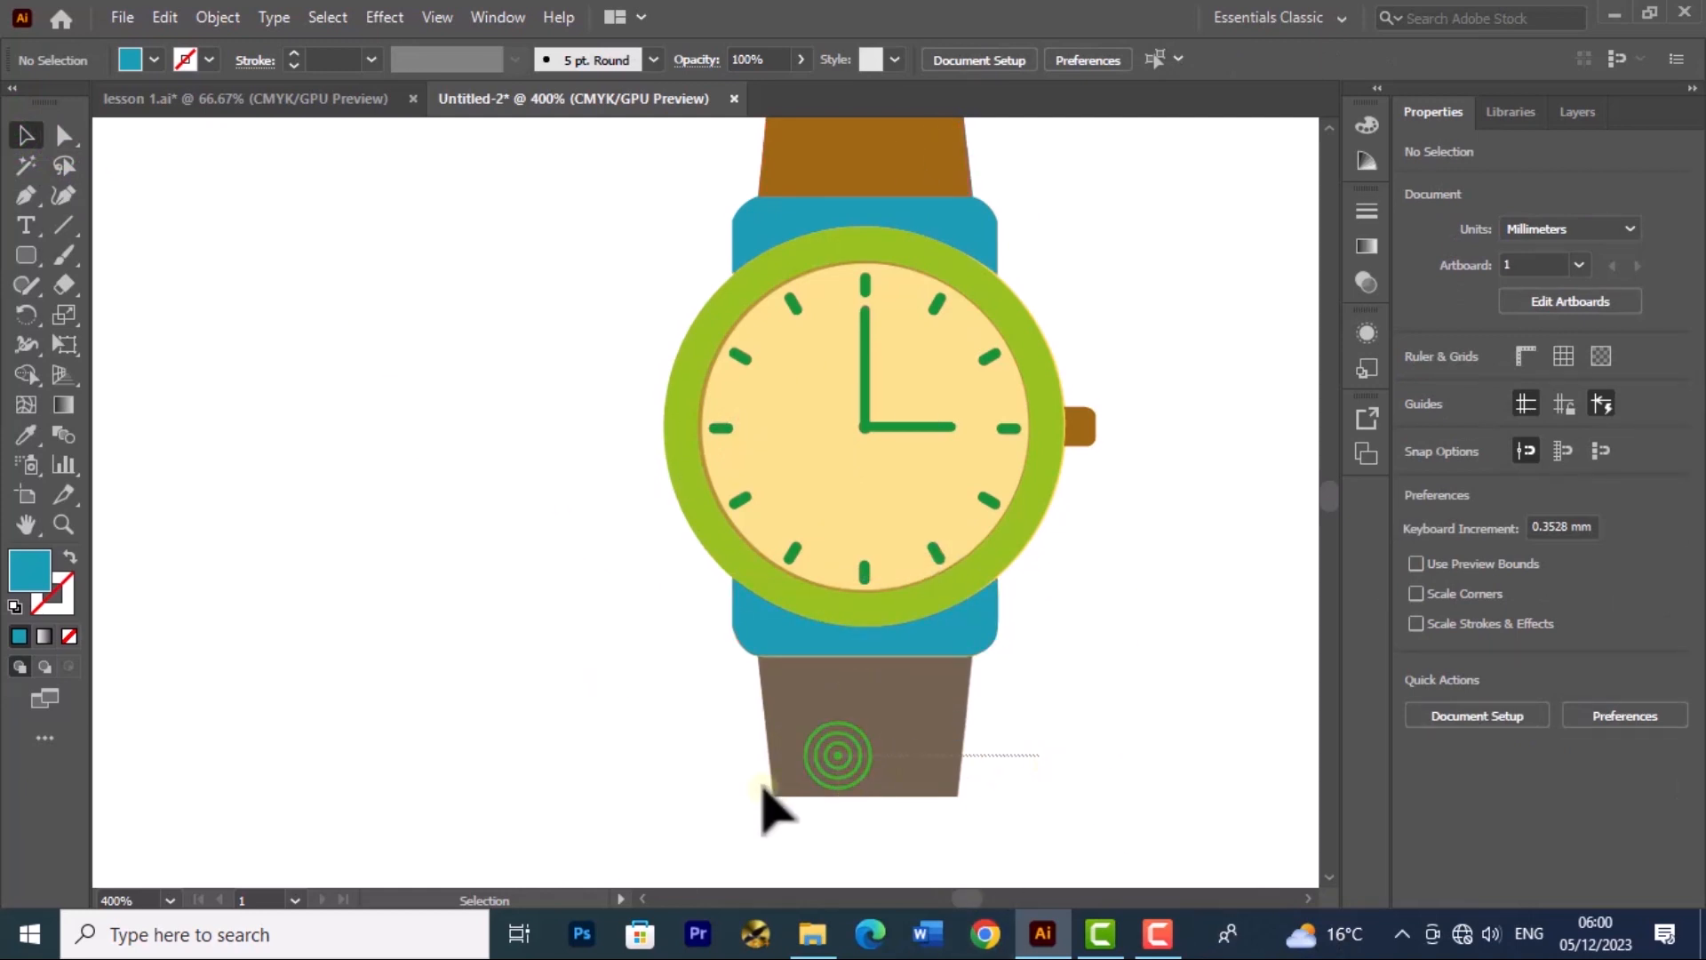
{"action": "left_click", "coordinate": [815, 732]}
{"action": "left_click", "coordinate": [857, 739]}
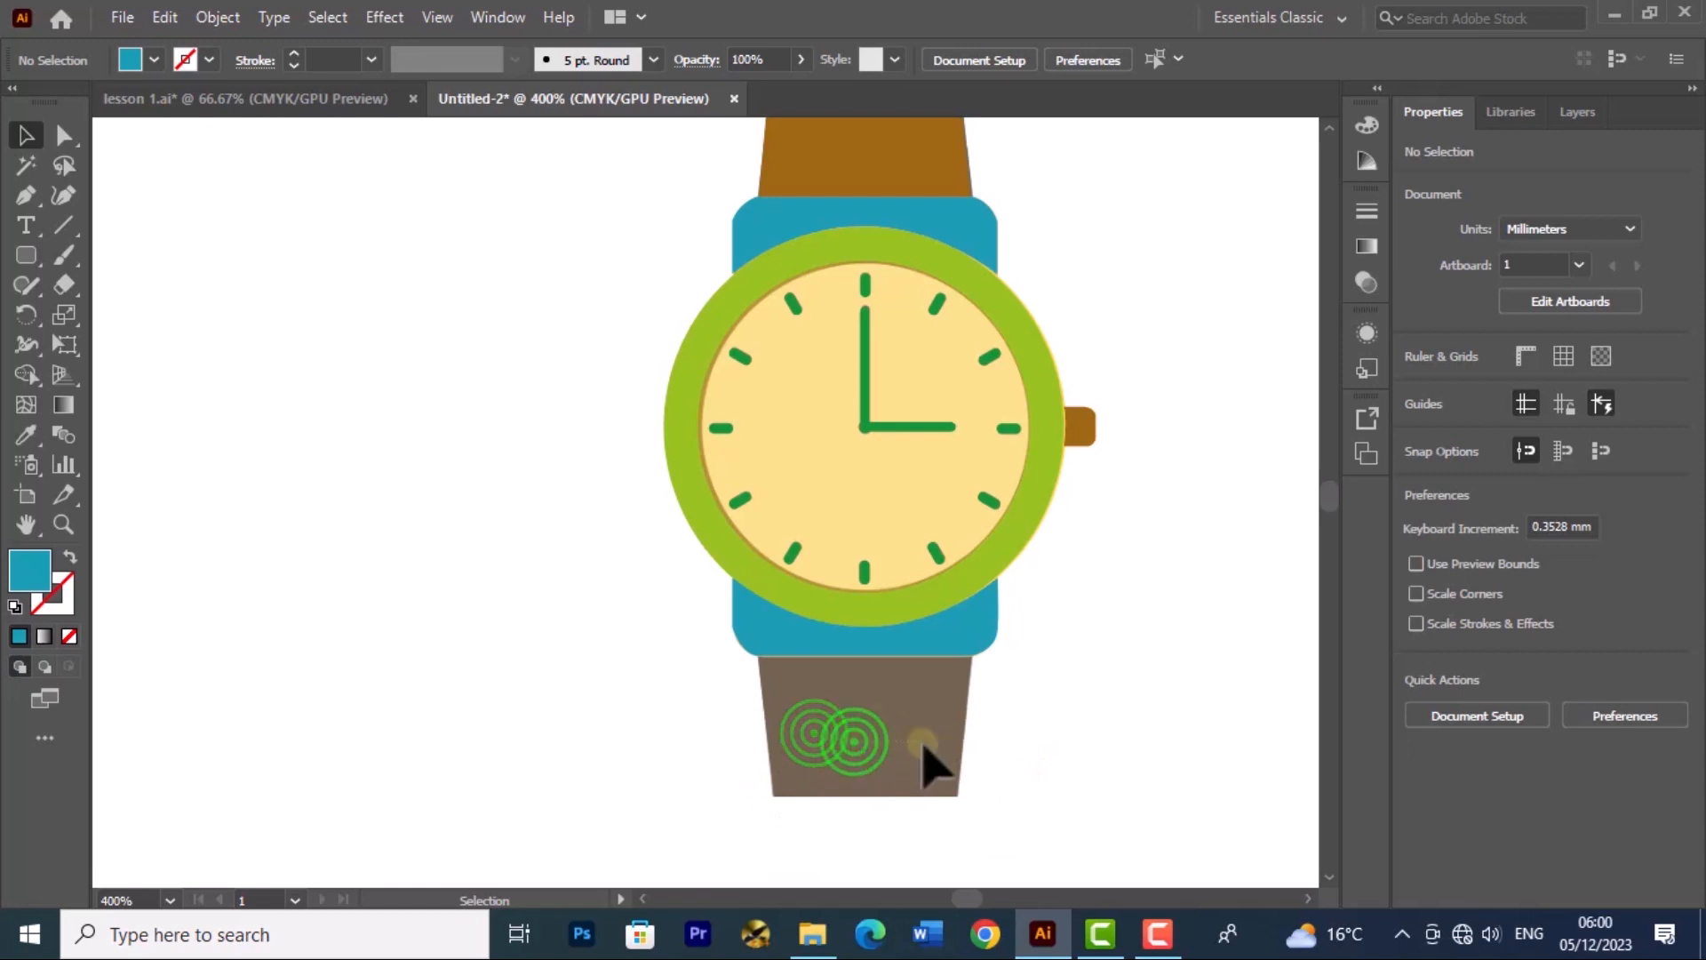
{"action": "left_click", "coordinate": [867, 736]}
{"action": "left_click", "coordinate": [813, 714]}
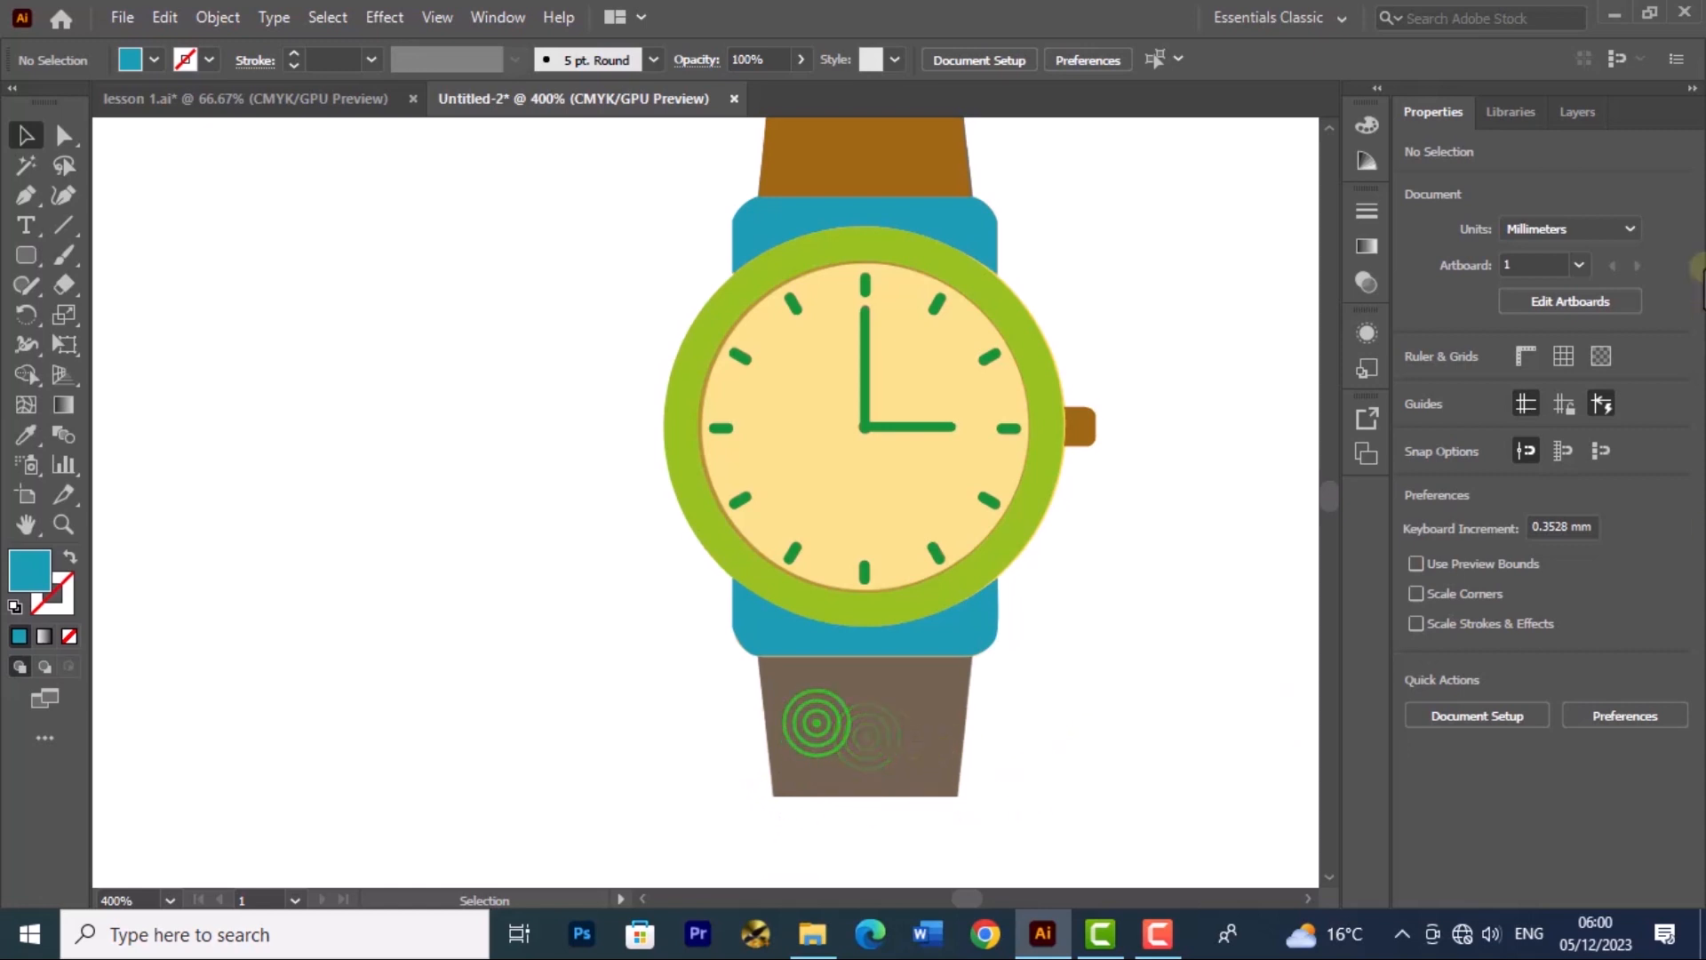
{"action": "left_click", "coordinate": [1573, 109]}
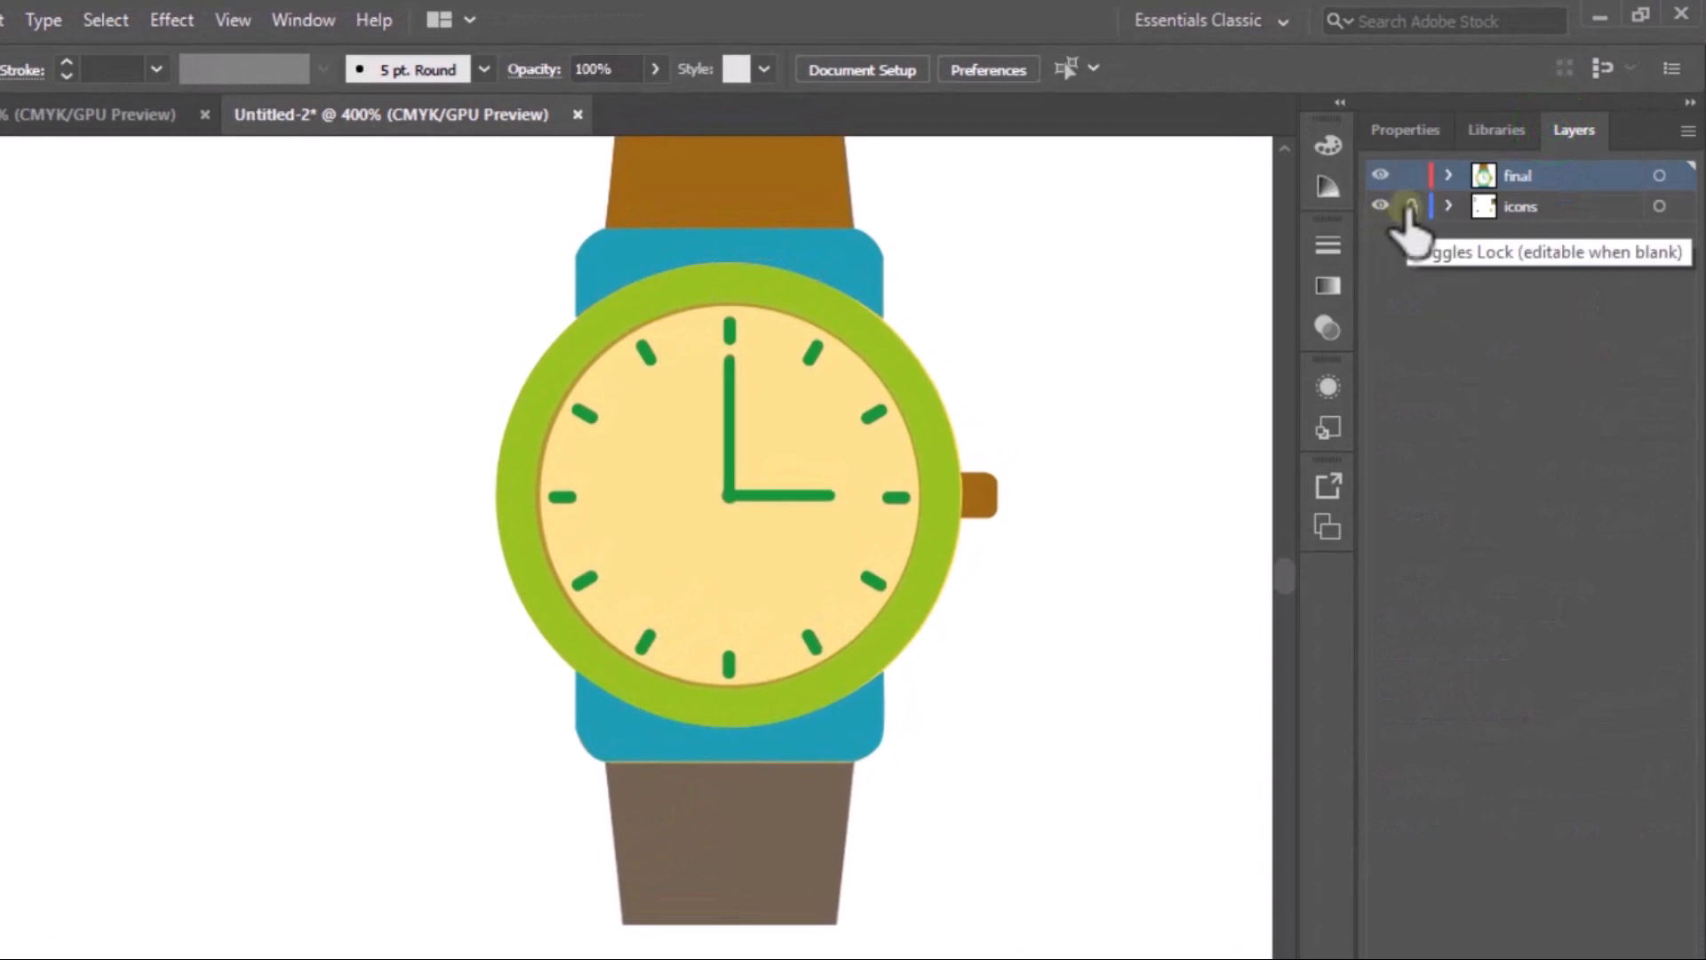
{"action": "left_click", "coordinate": [1405, 130]}
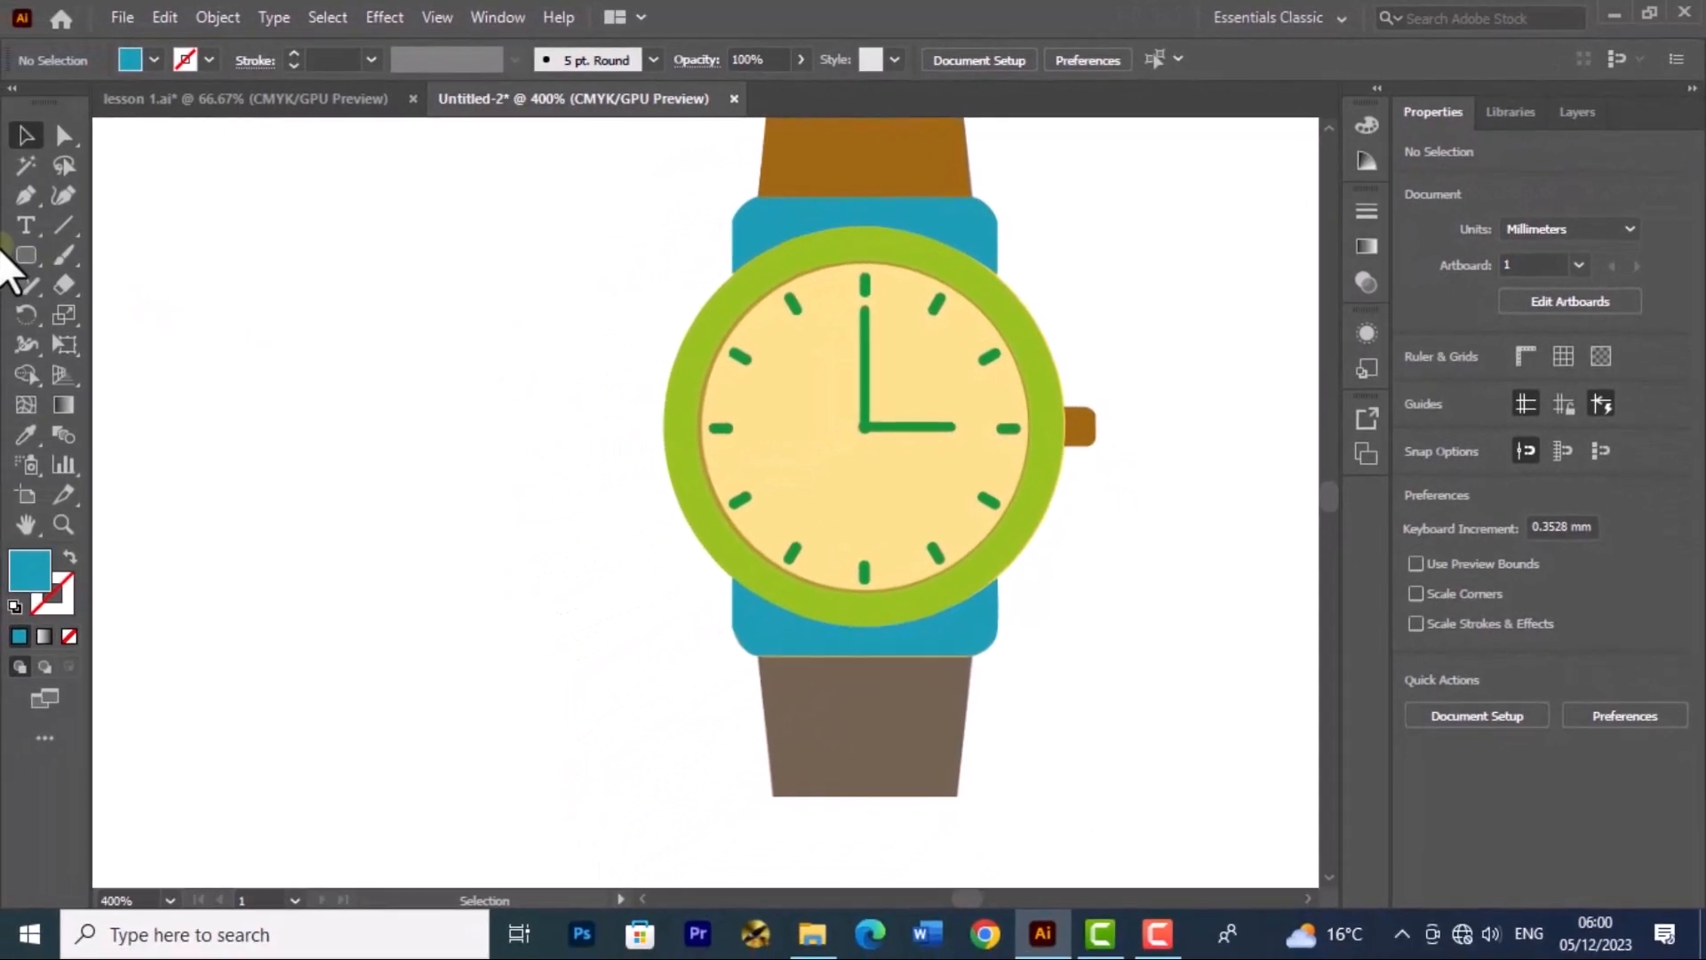
{"action": "left_click", "coordinate": [25, 196]}
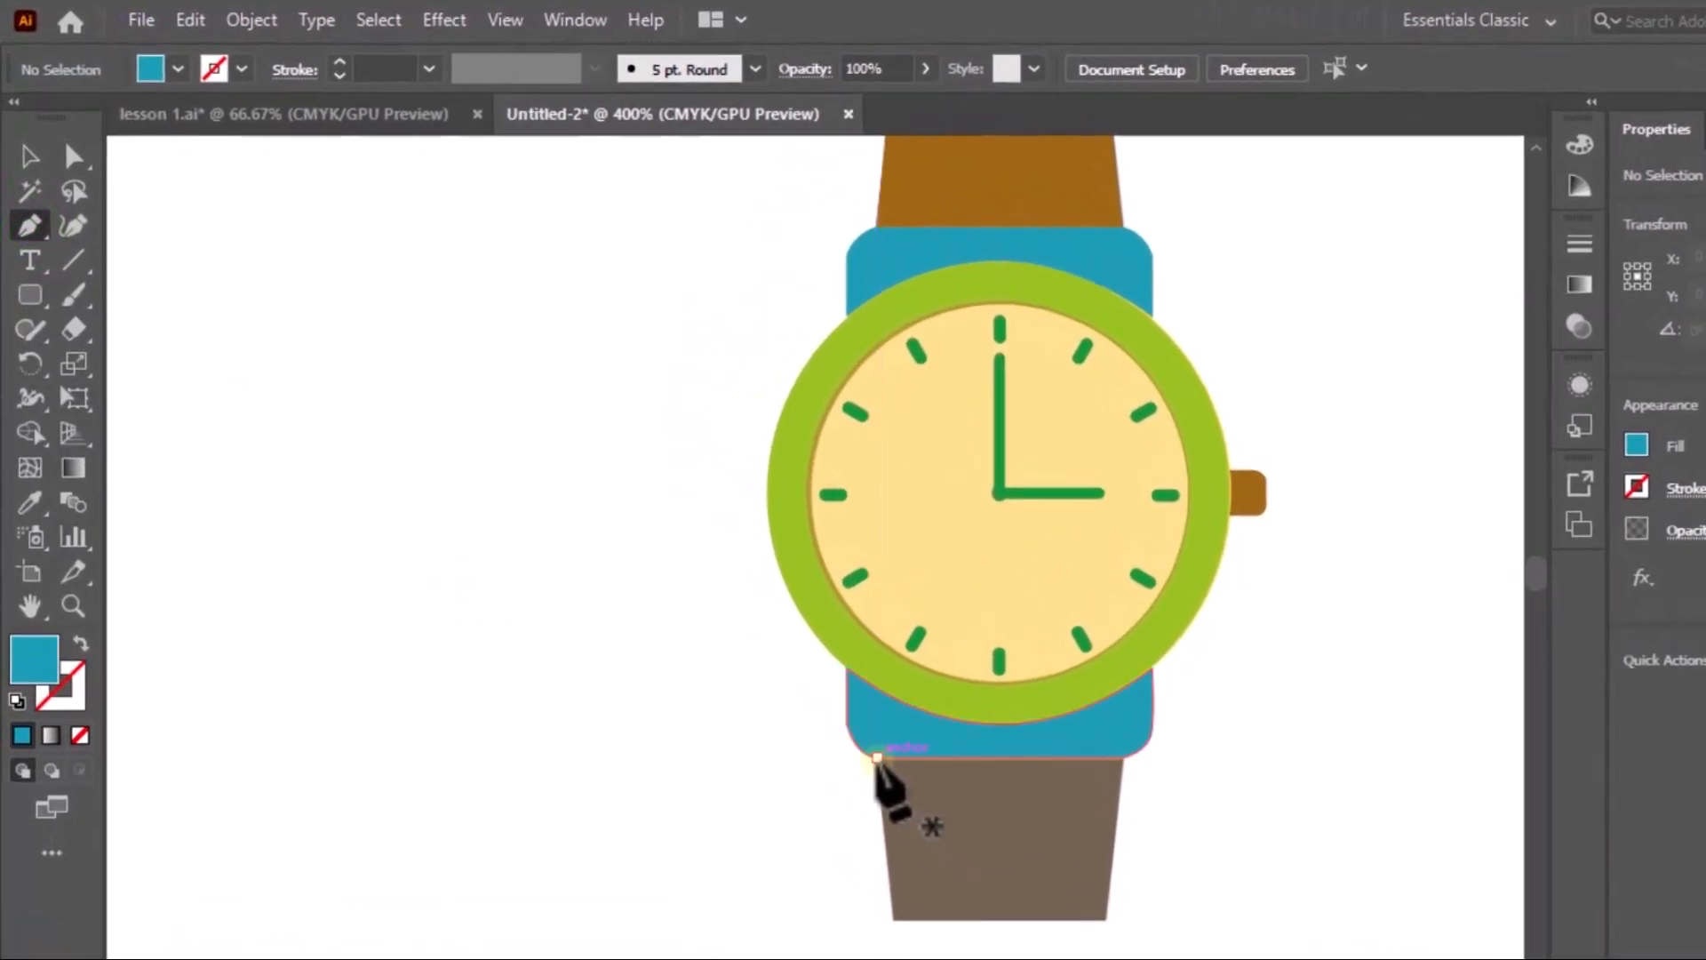
{"action": "left_click", "coordinate": [877, 756]}
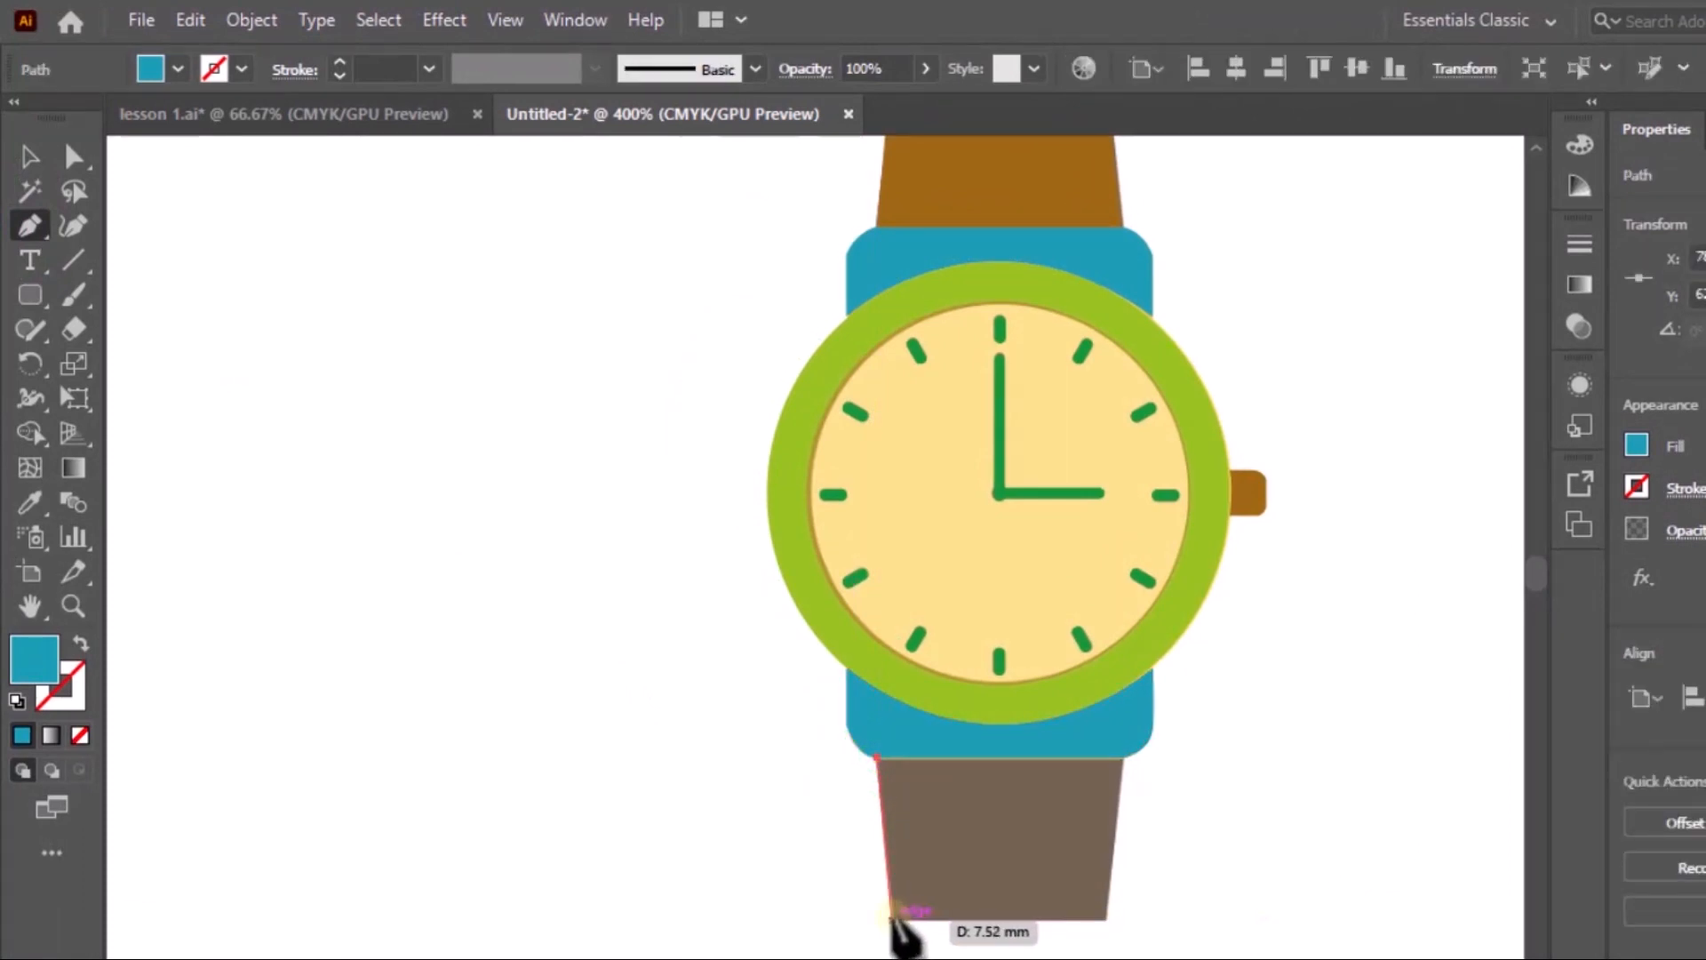
{"action": "left_click", "coordinate": [891, 916]}
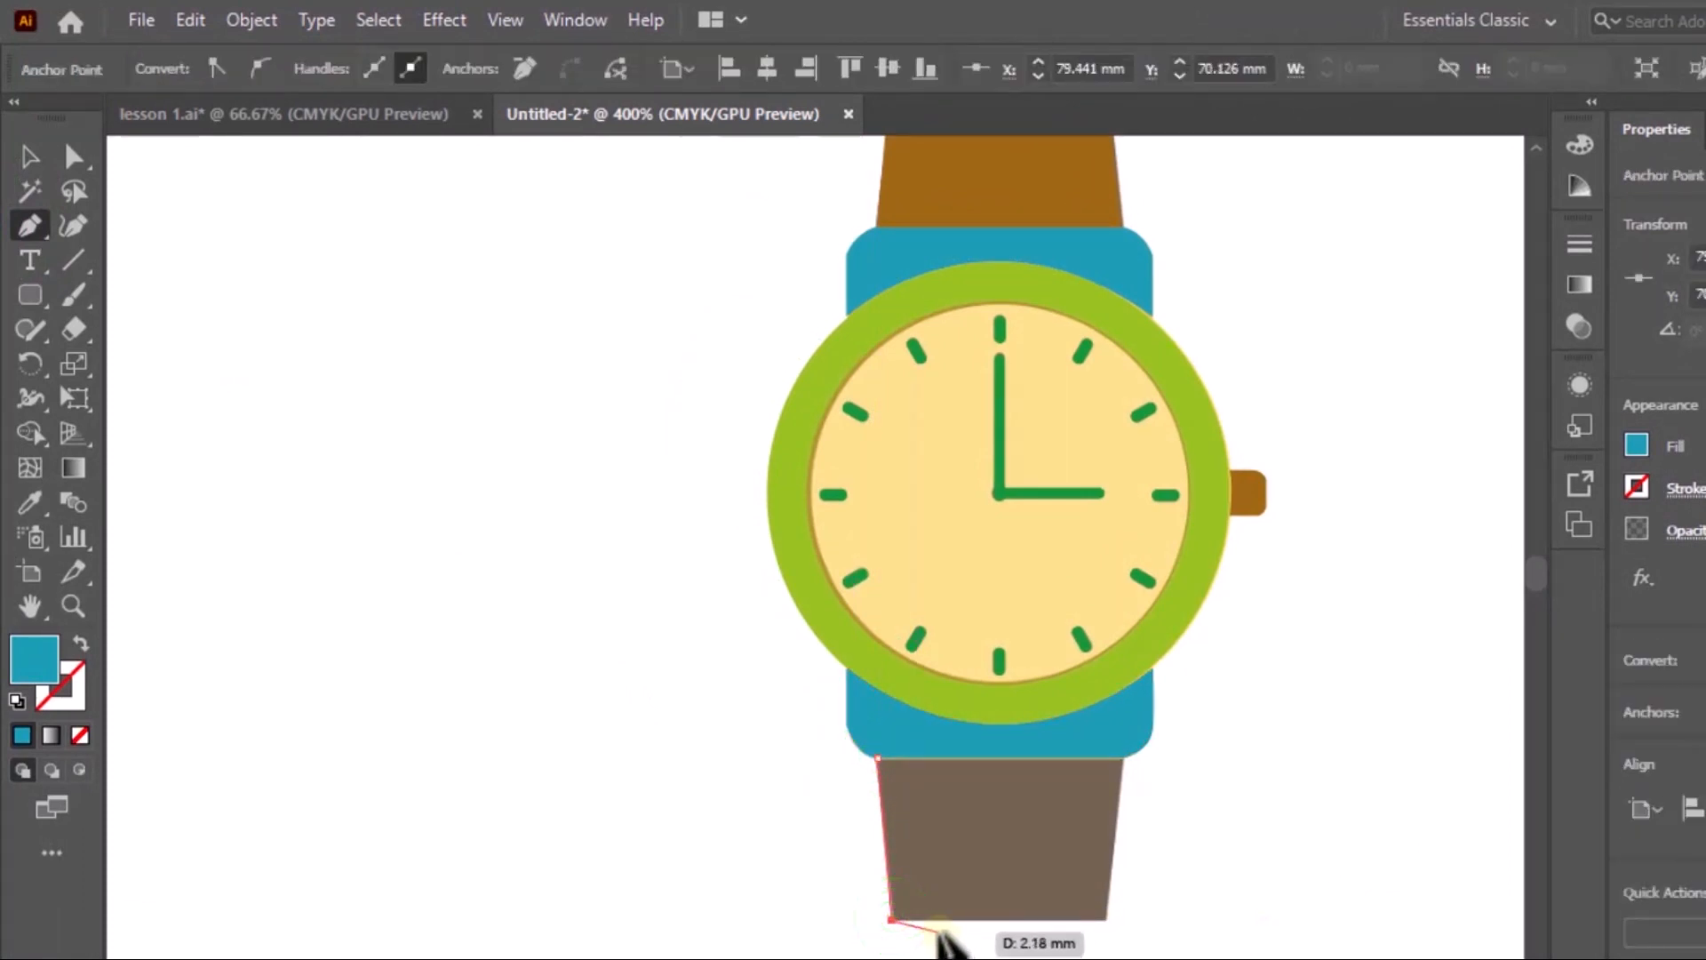
{"action": "key", "text": "ctrl+z"}
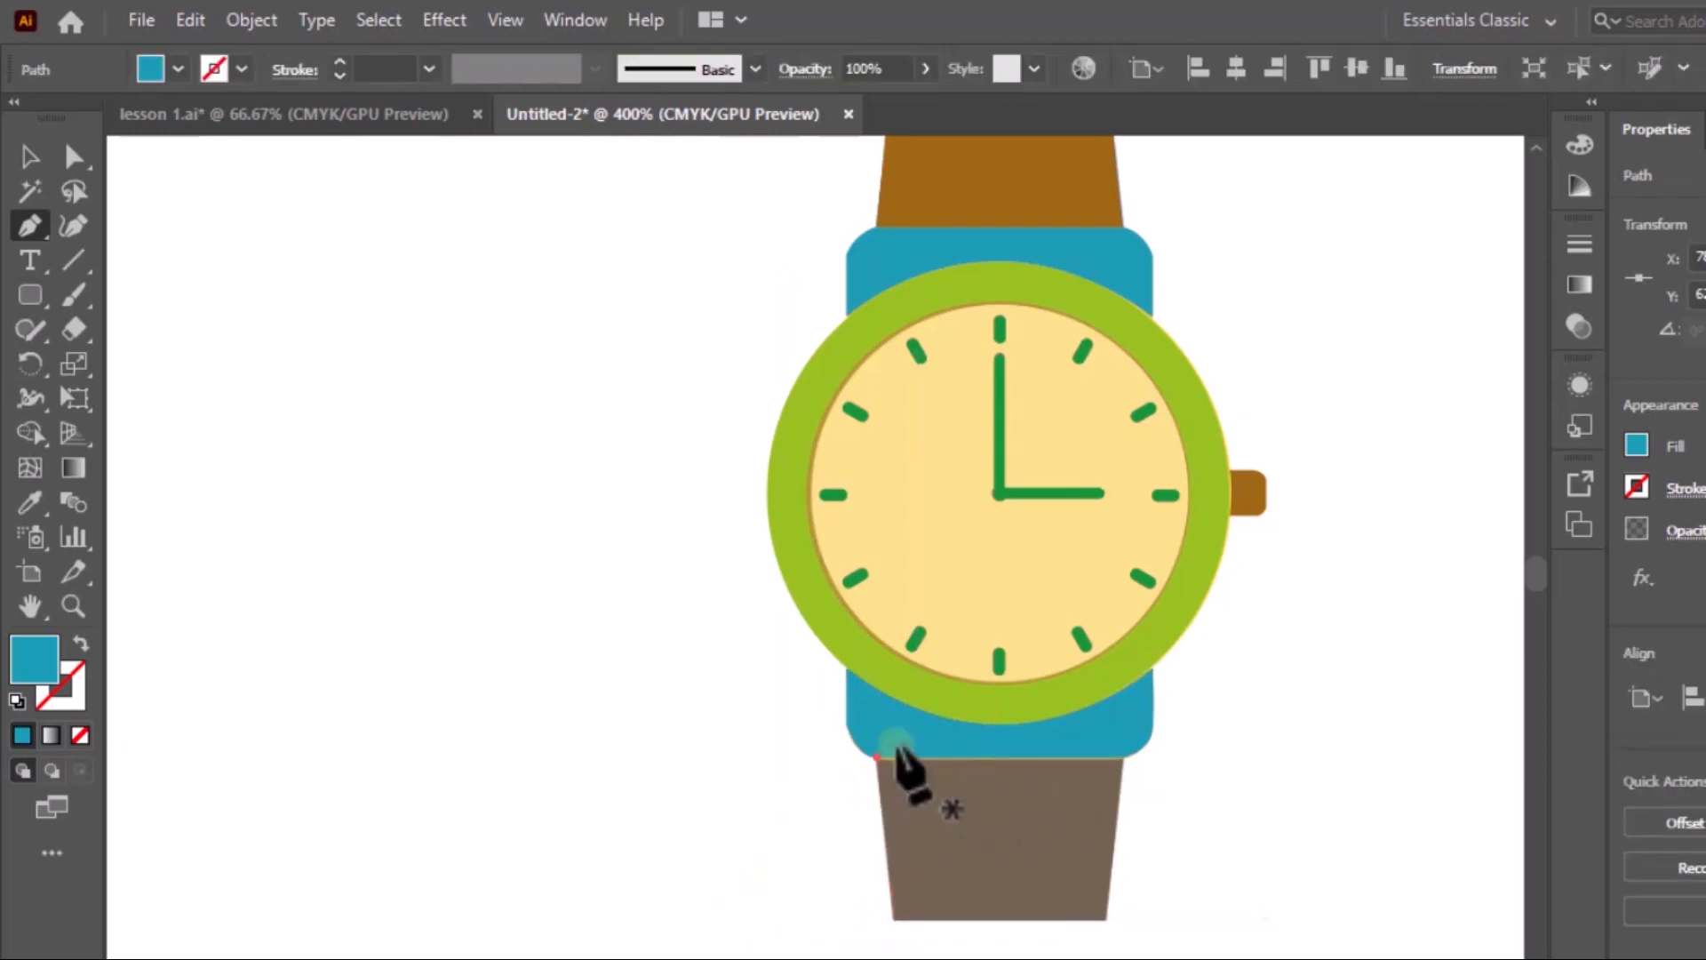
{"action": "key", "text": "ctrl+z"}
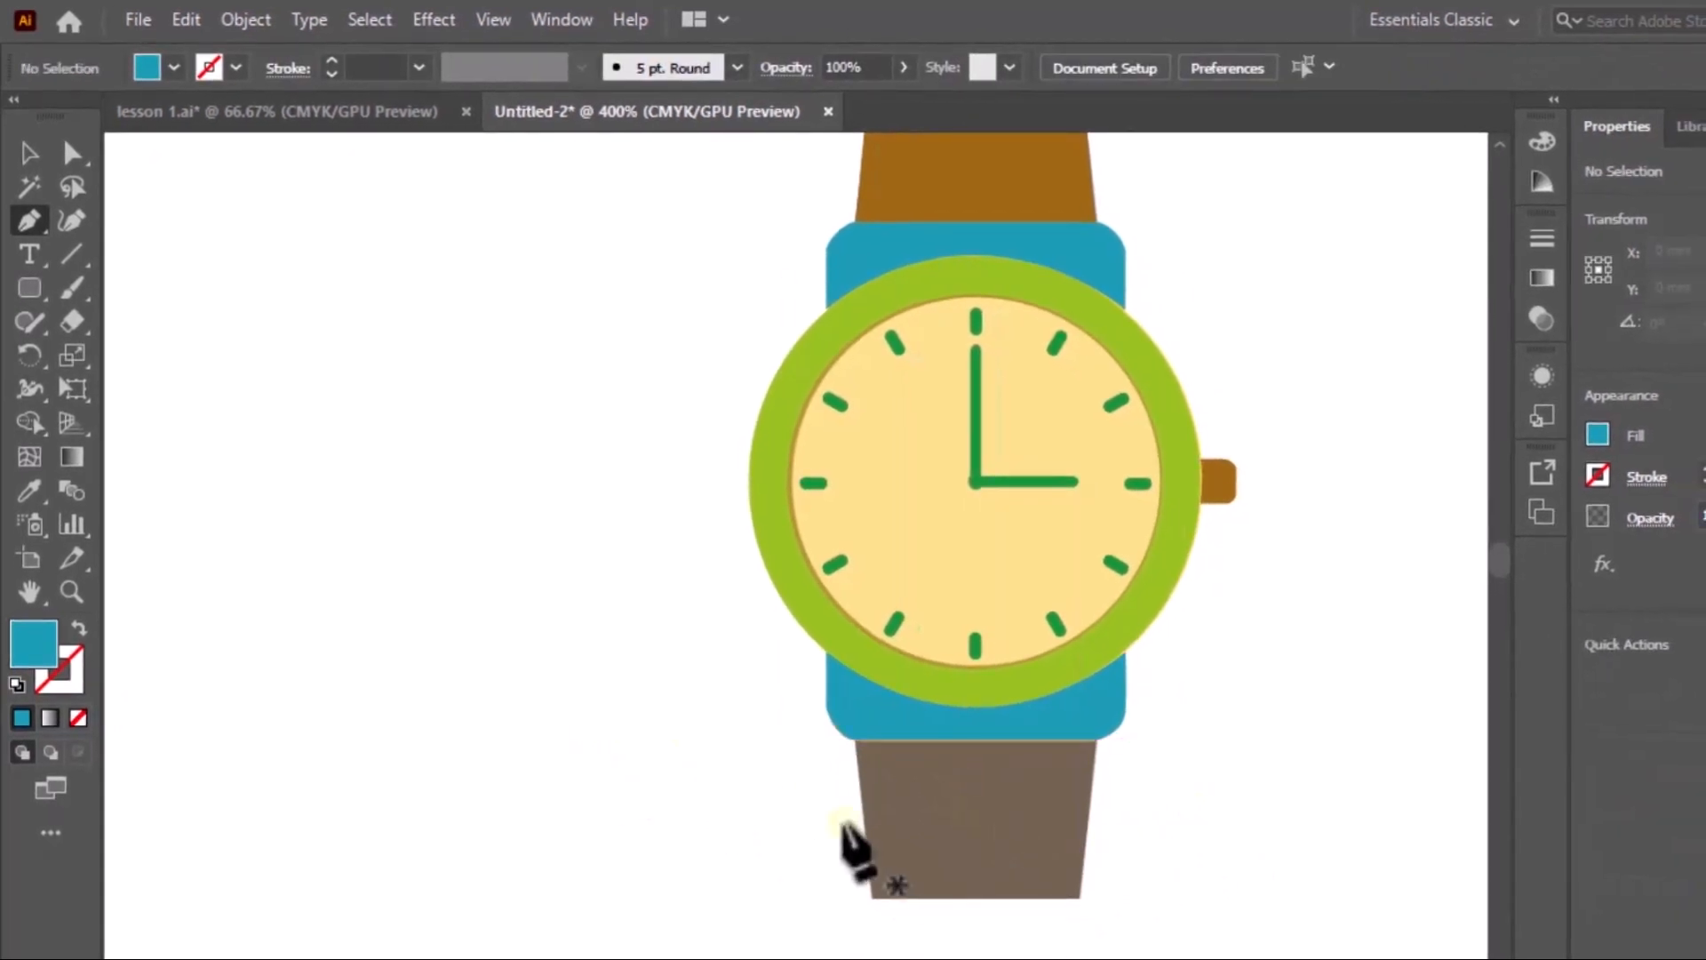
{"action": "left_click", "coordinate": [857, 751]}
{"action": "left_click", "coordinate": [969, 882]}
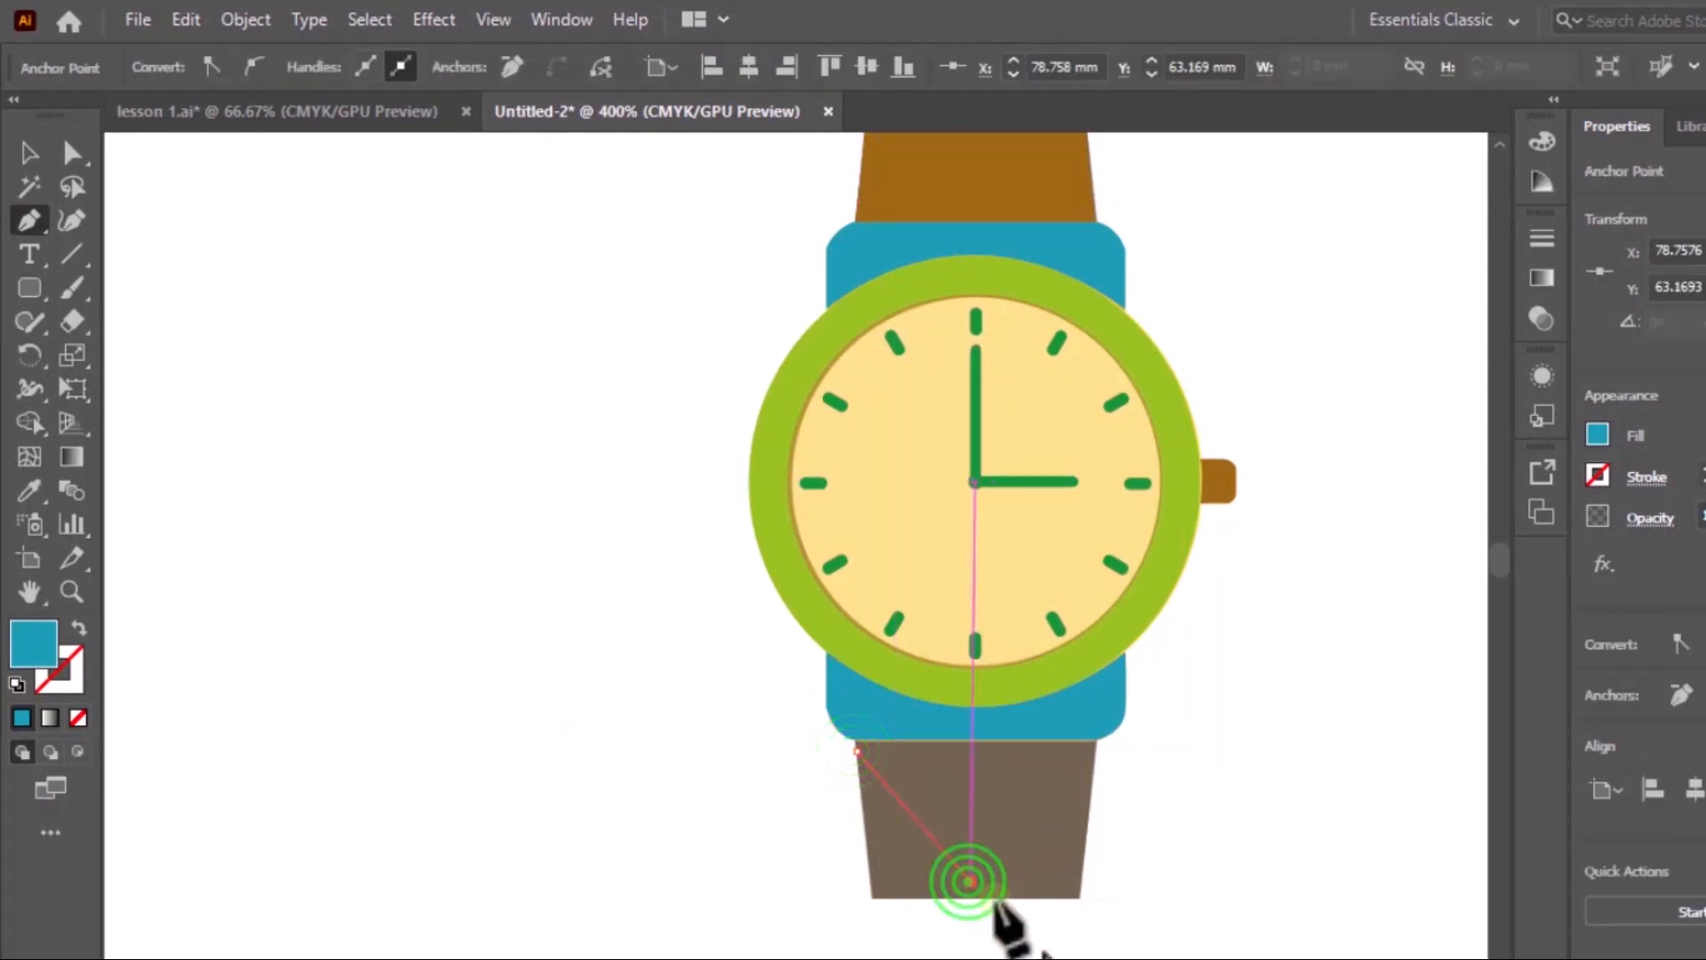
{"action": "left_click", "coordinate": [1069, 833]}
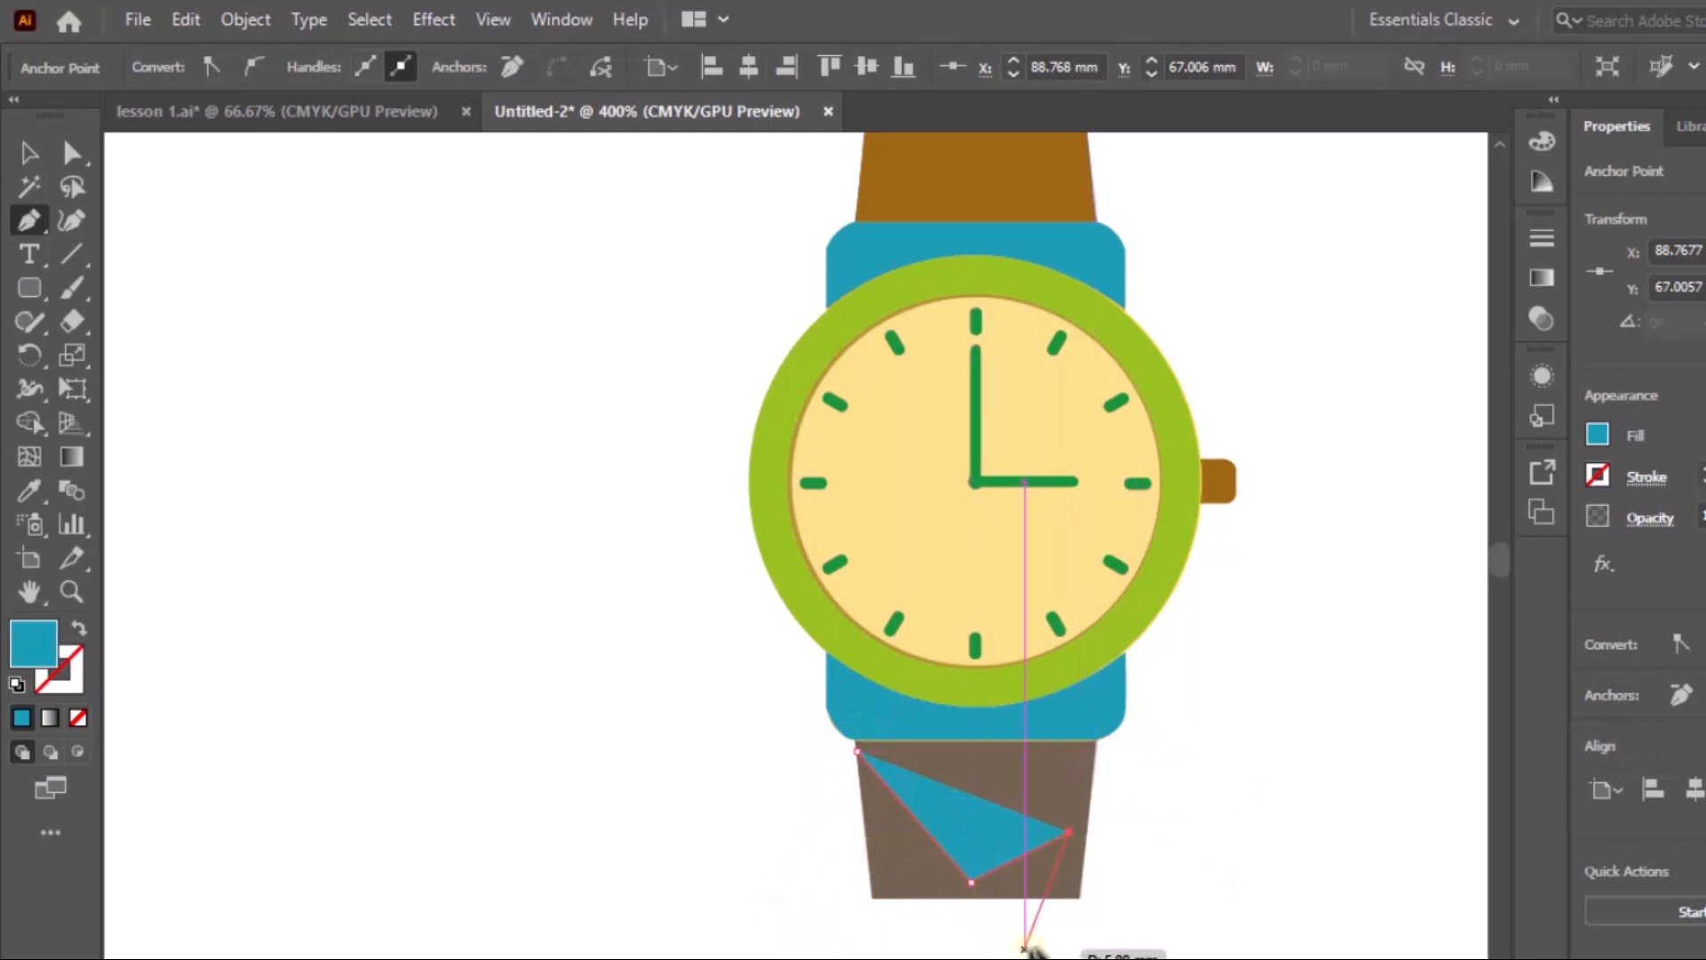
{"action": "key", "text": "Delete"}
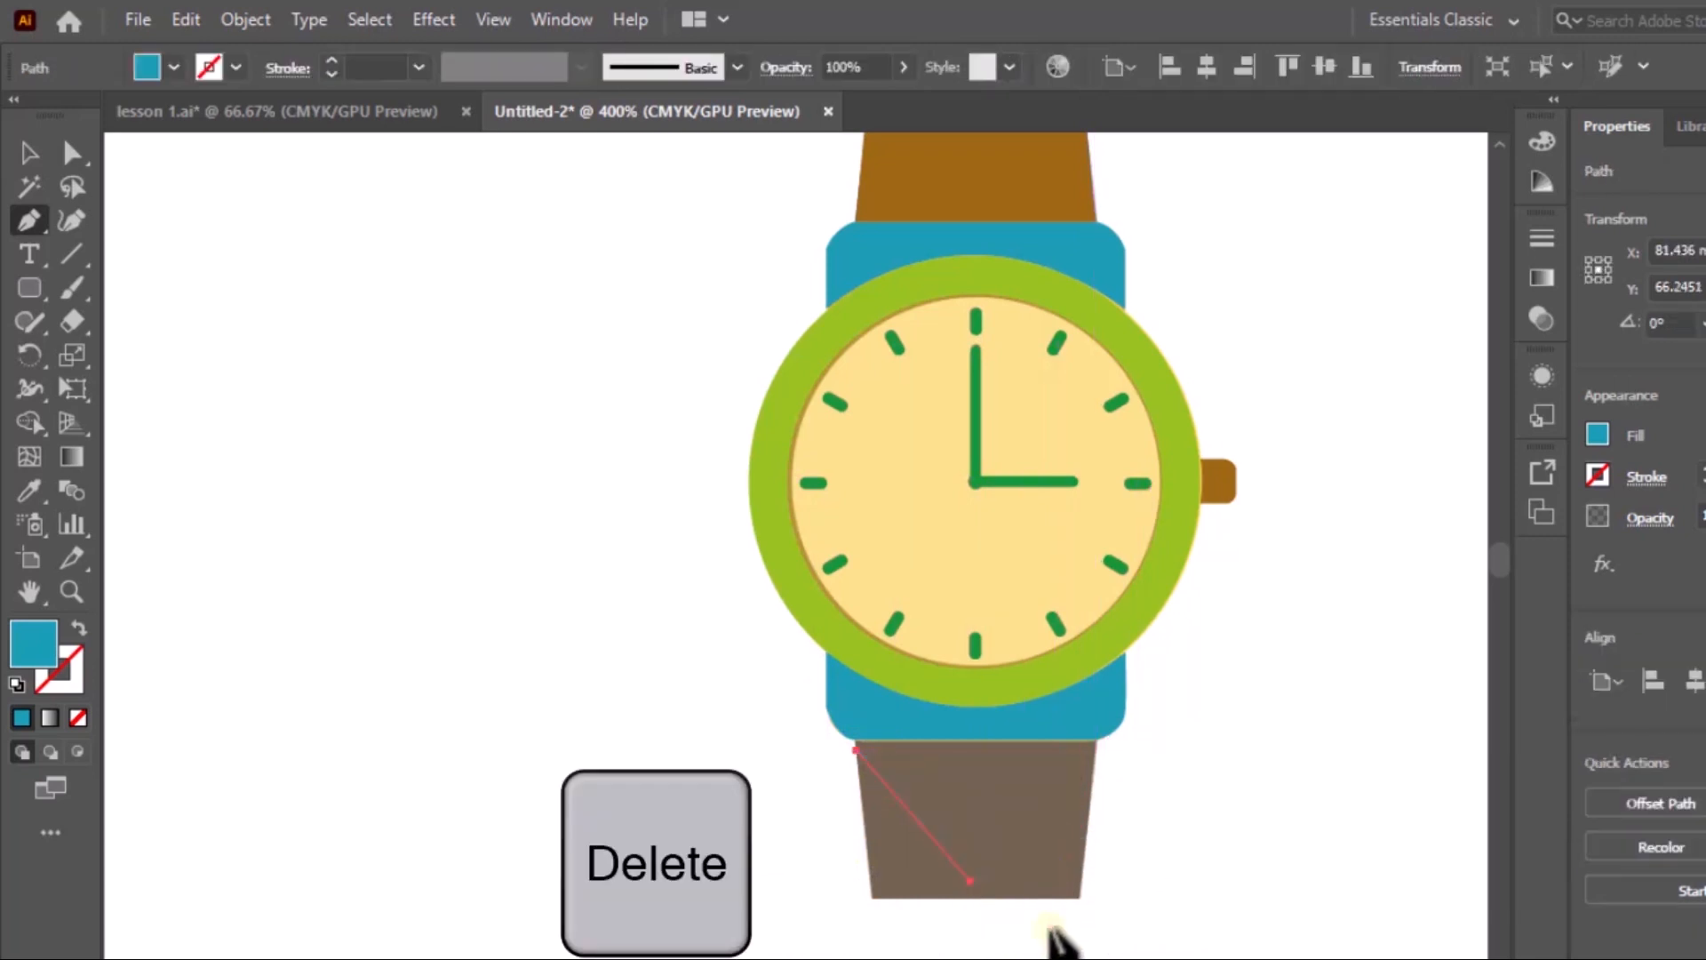
{"action": "key", "text": "Delete"}
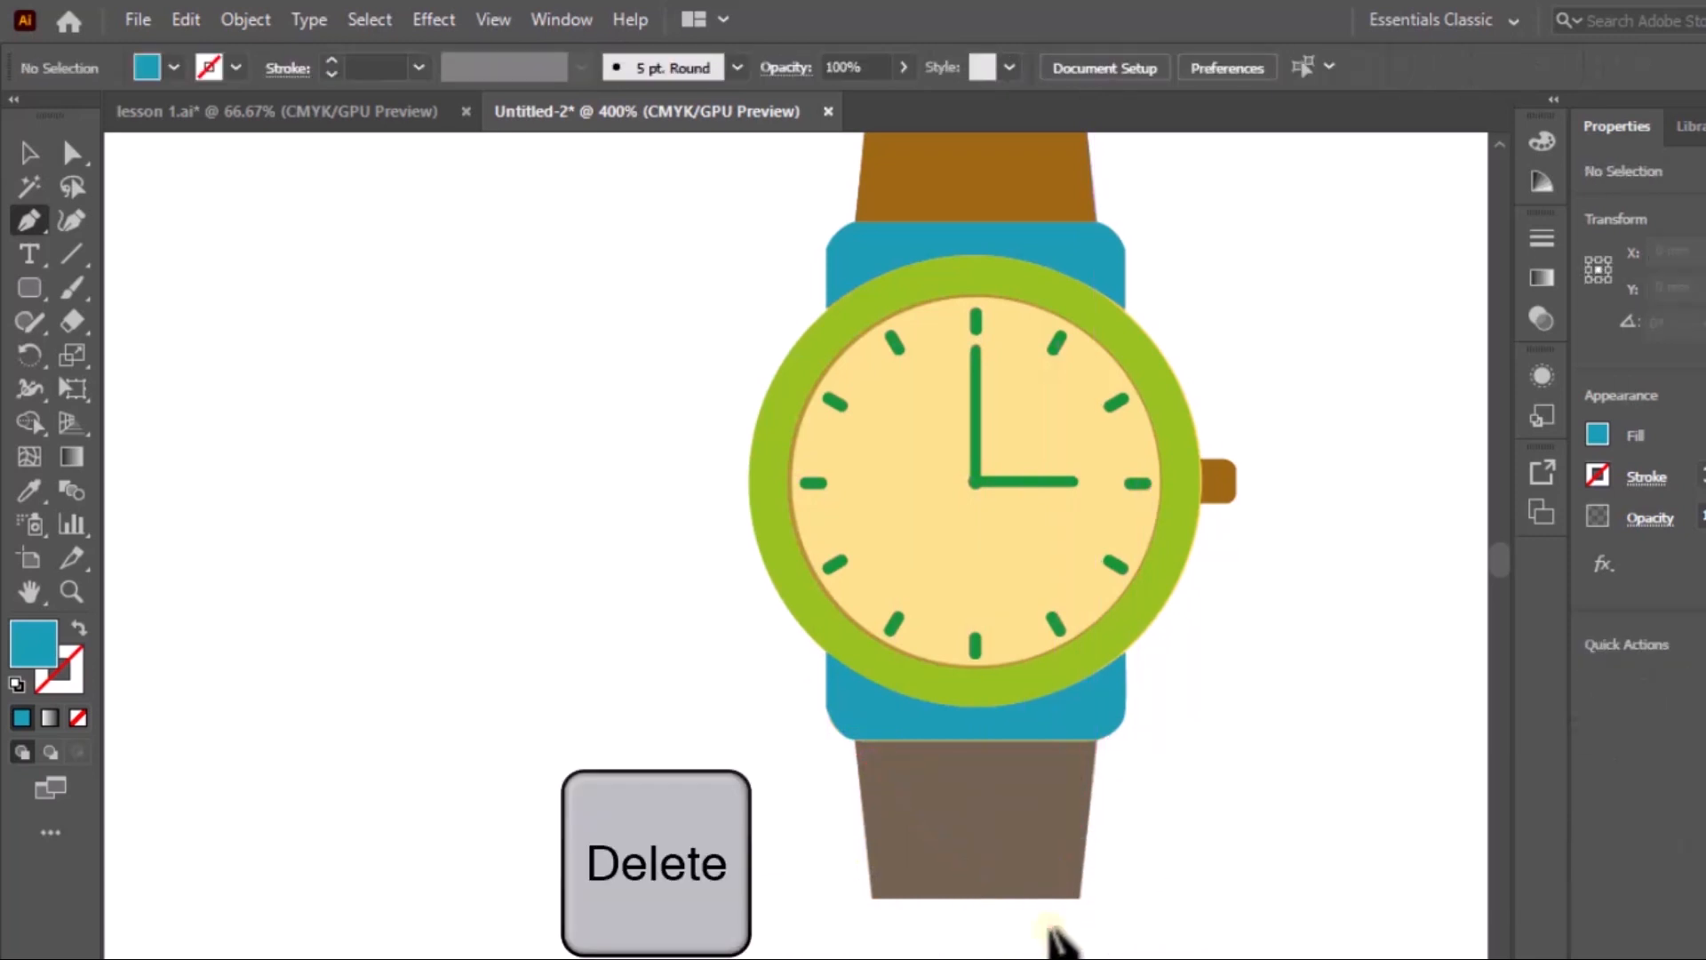
Step: Trace the reference's lower strap with the Pen tool as a closed four-cornered shape about 7.5 mm tall, tapering downward
{"action": "left_click", "coordinate": [855, 738]}
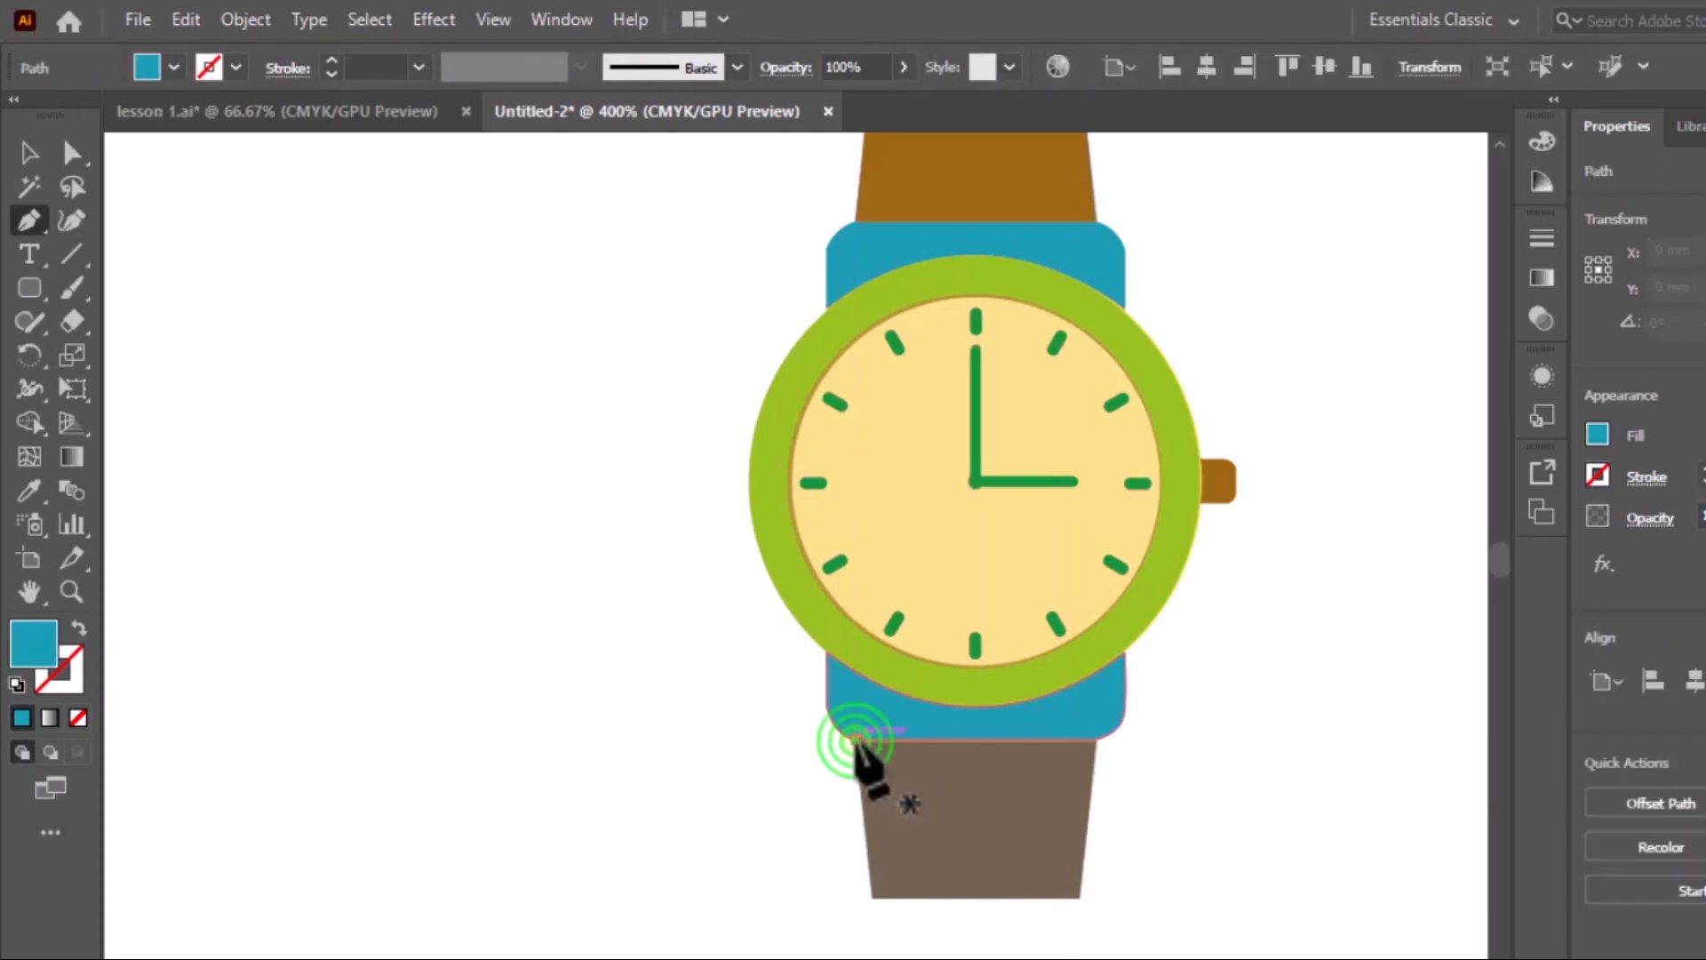
{"action": "left_click", "coordinate": [871, 894]}
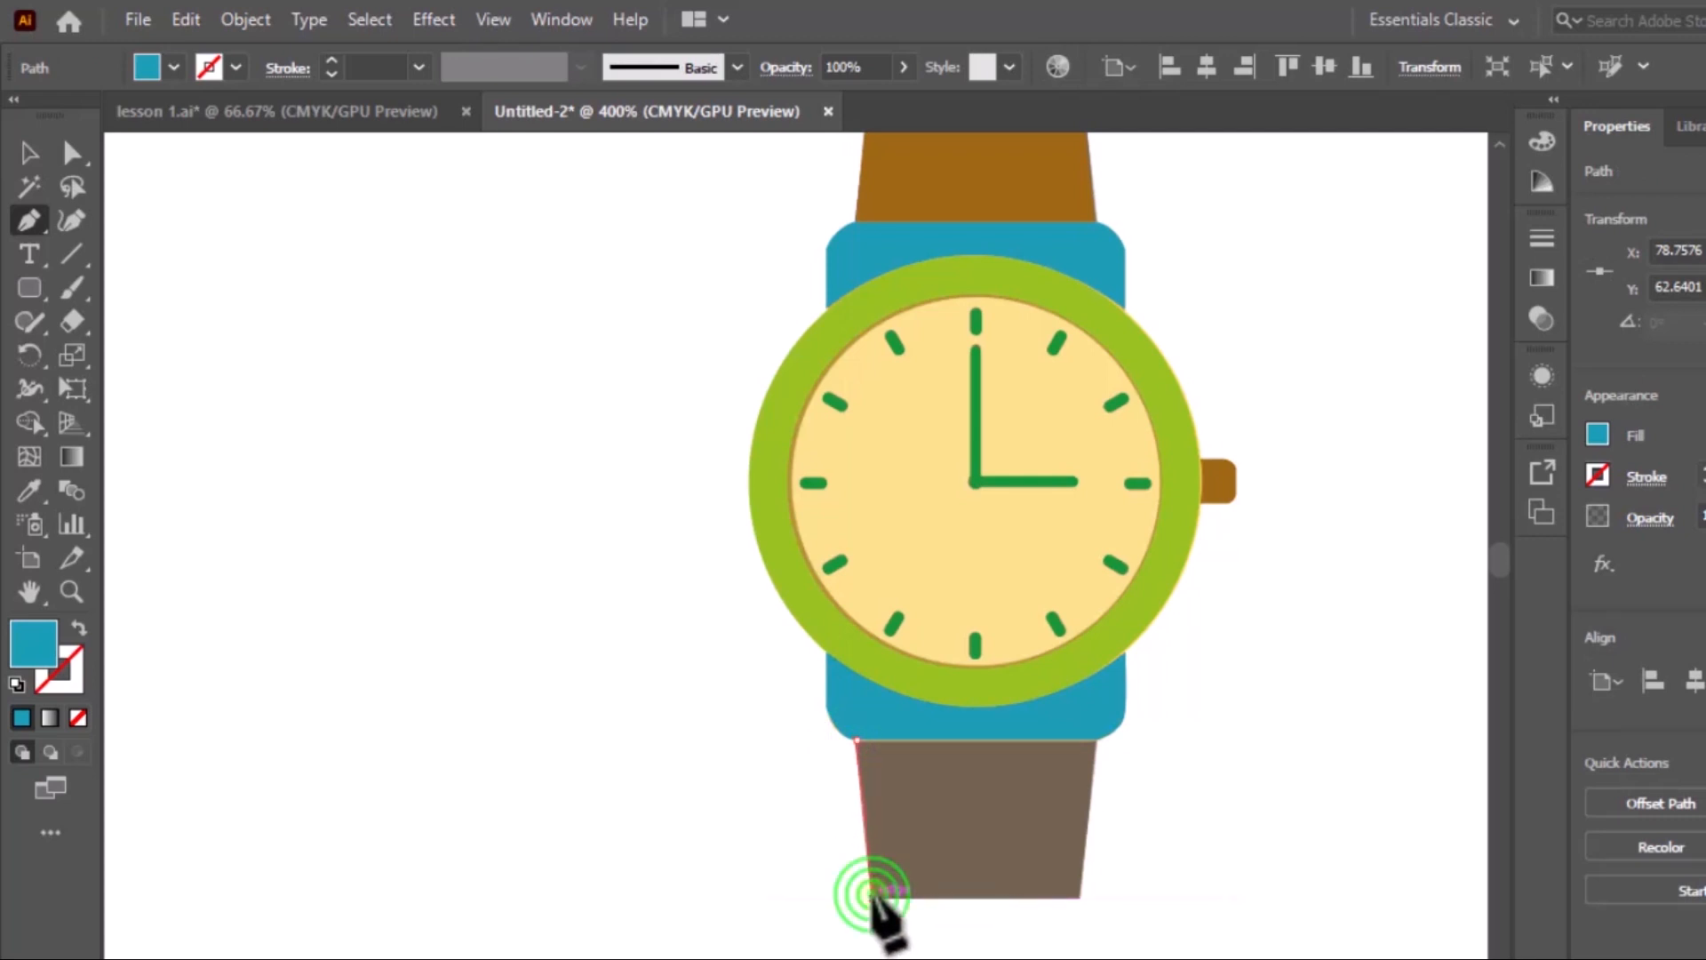
{"action": "left_click", "coordinate": [1078, 896]}
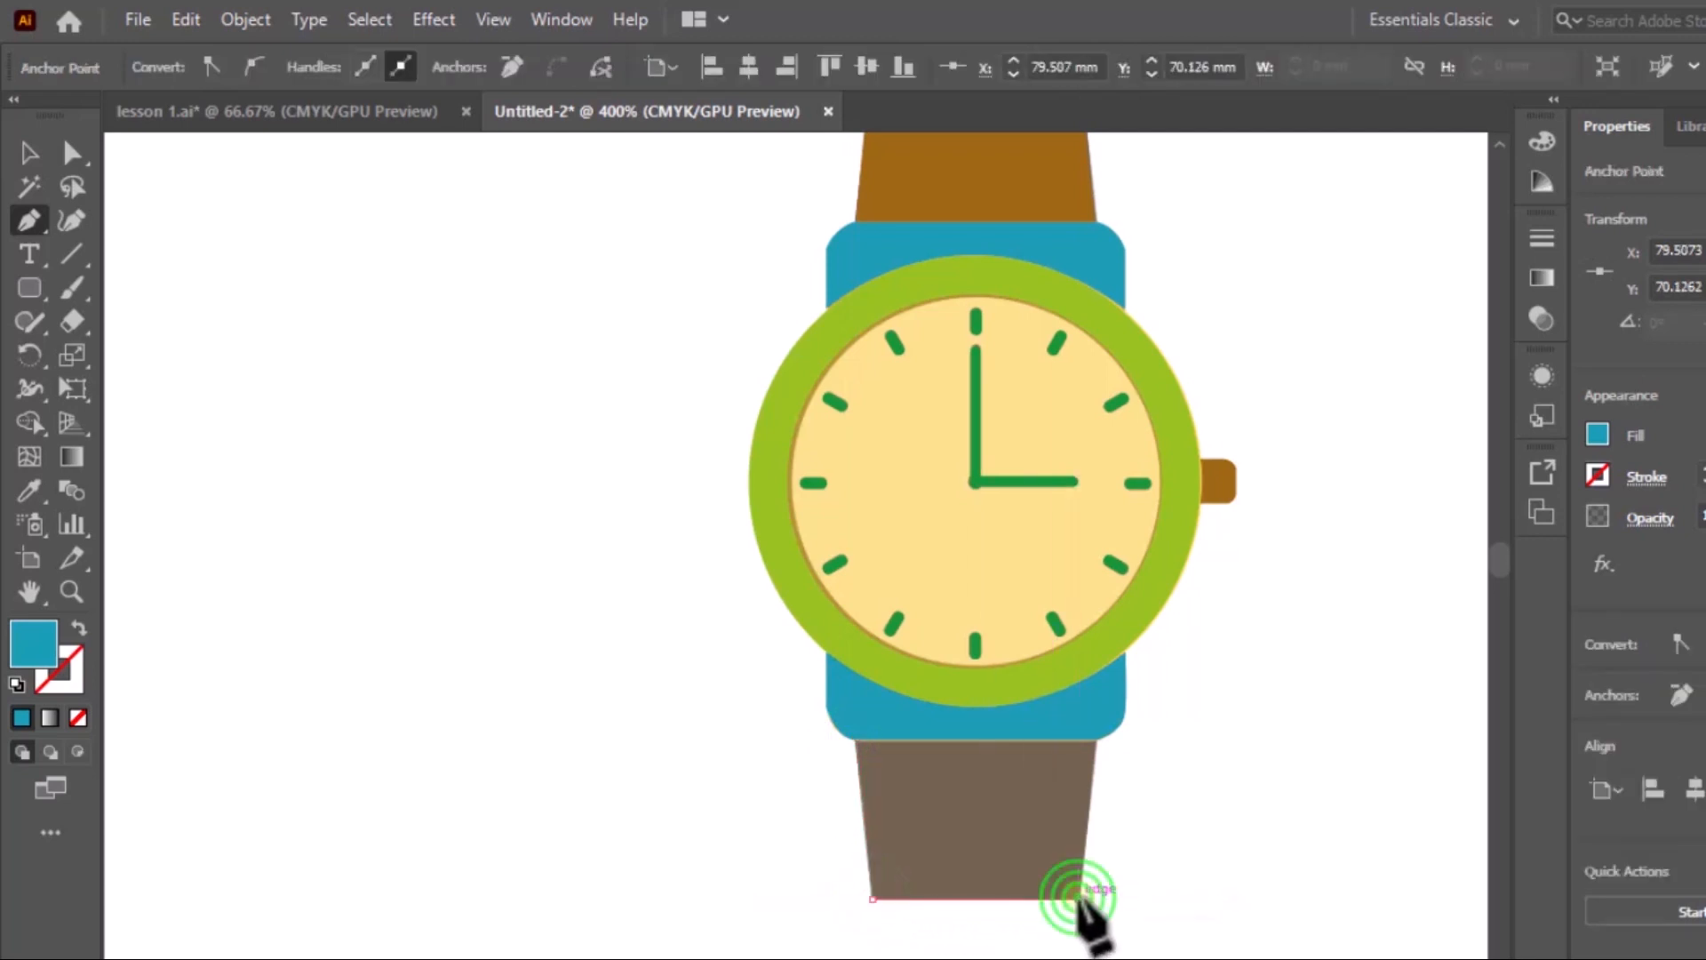
{"action": "left_click", "coordinate": [1095, 739]}
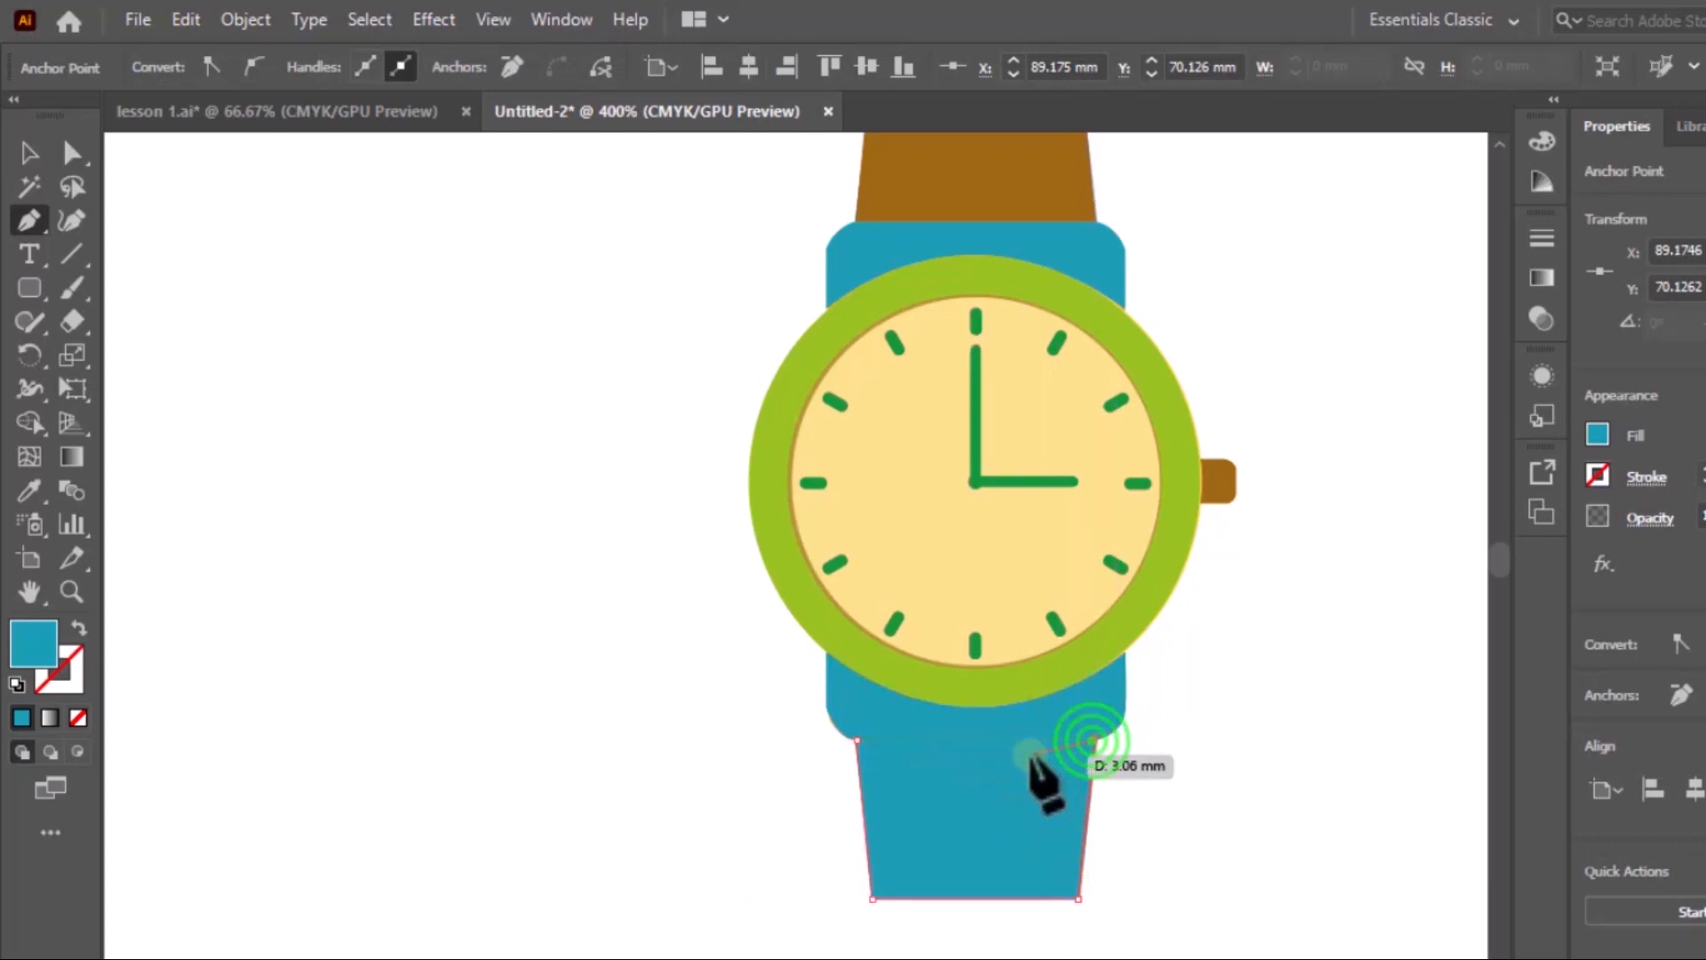
{"action": "left_click", "coordinate": [856, 739]}
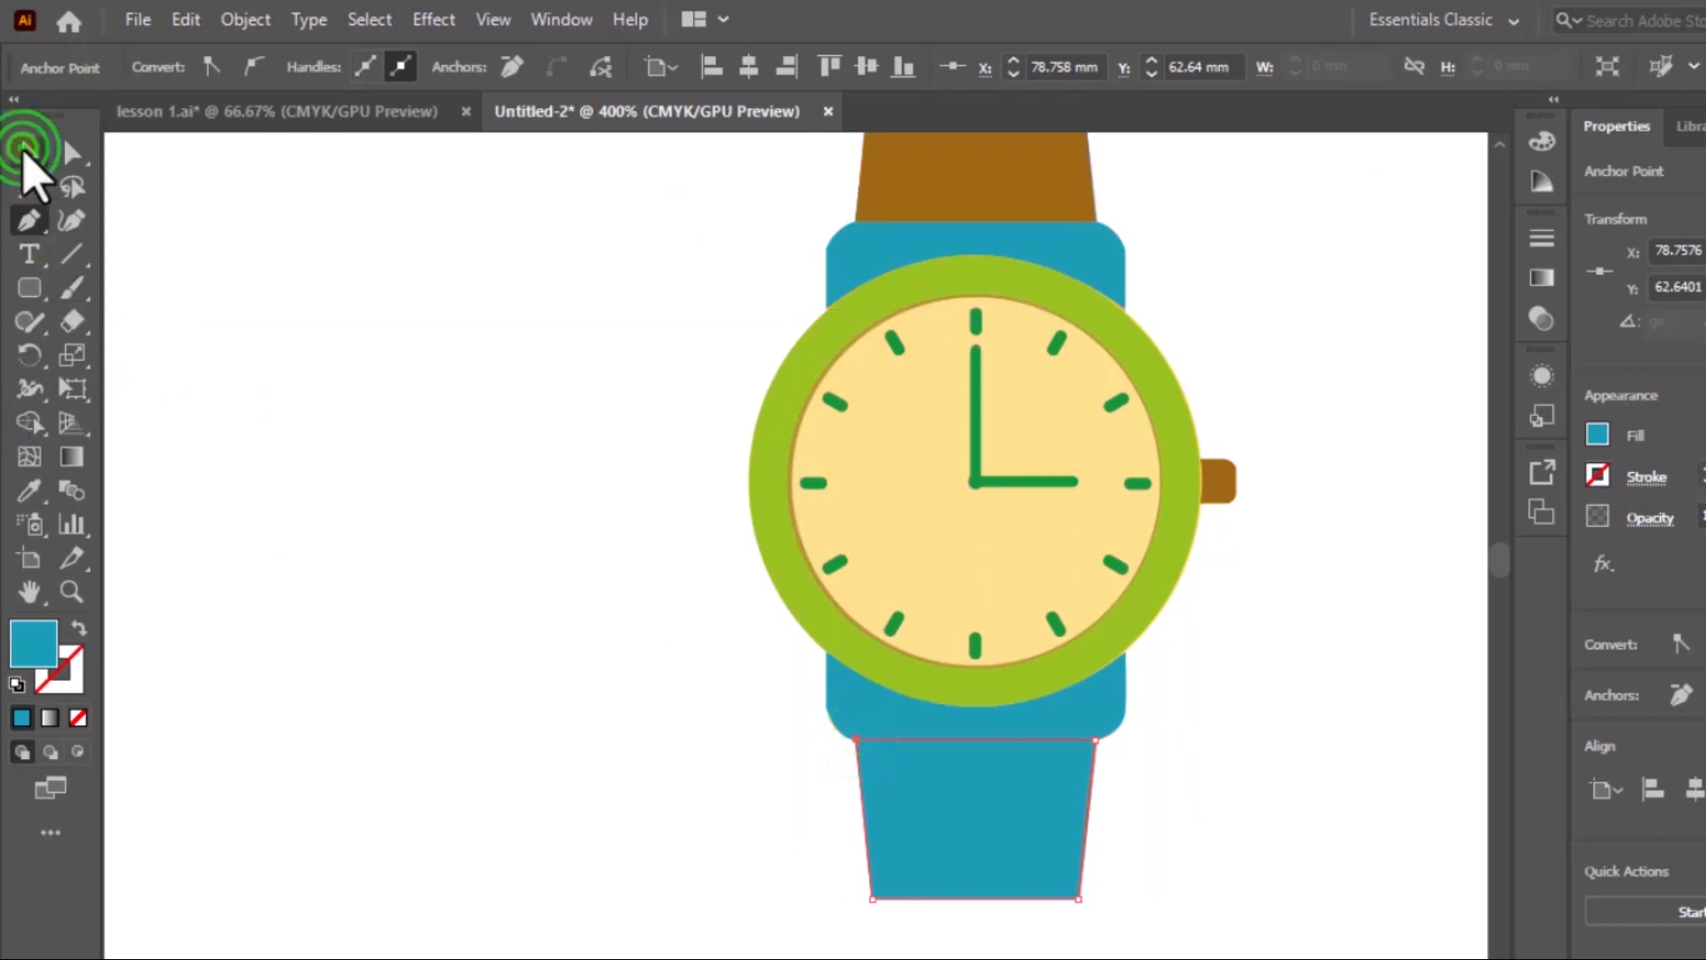
Step: Fill the lower strap with the upper strap's brown using the Eyedropper, and deselect it
{"action": "left_click", "coordinate": [24, 150]}
{"action": "left_click", "coordinate": [29, 491]}
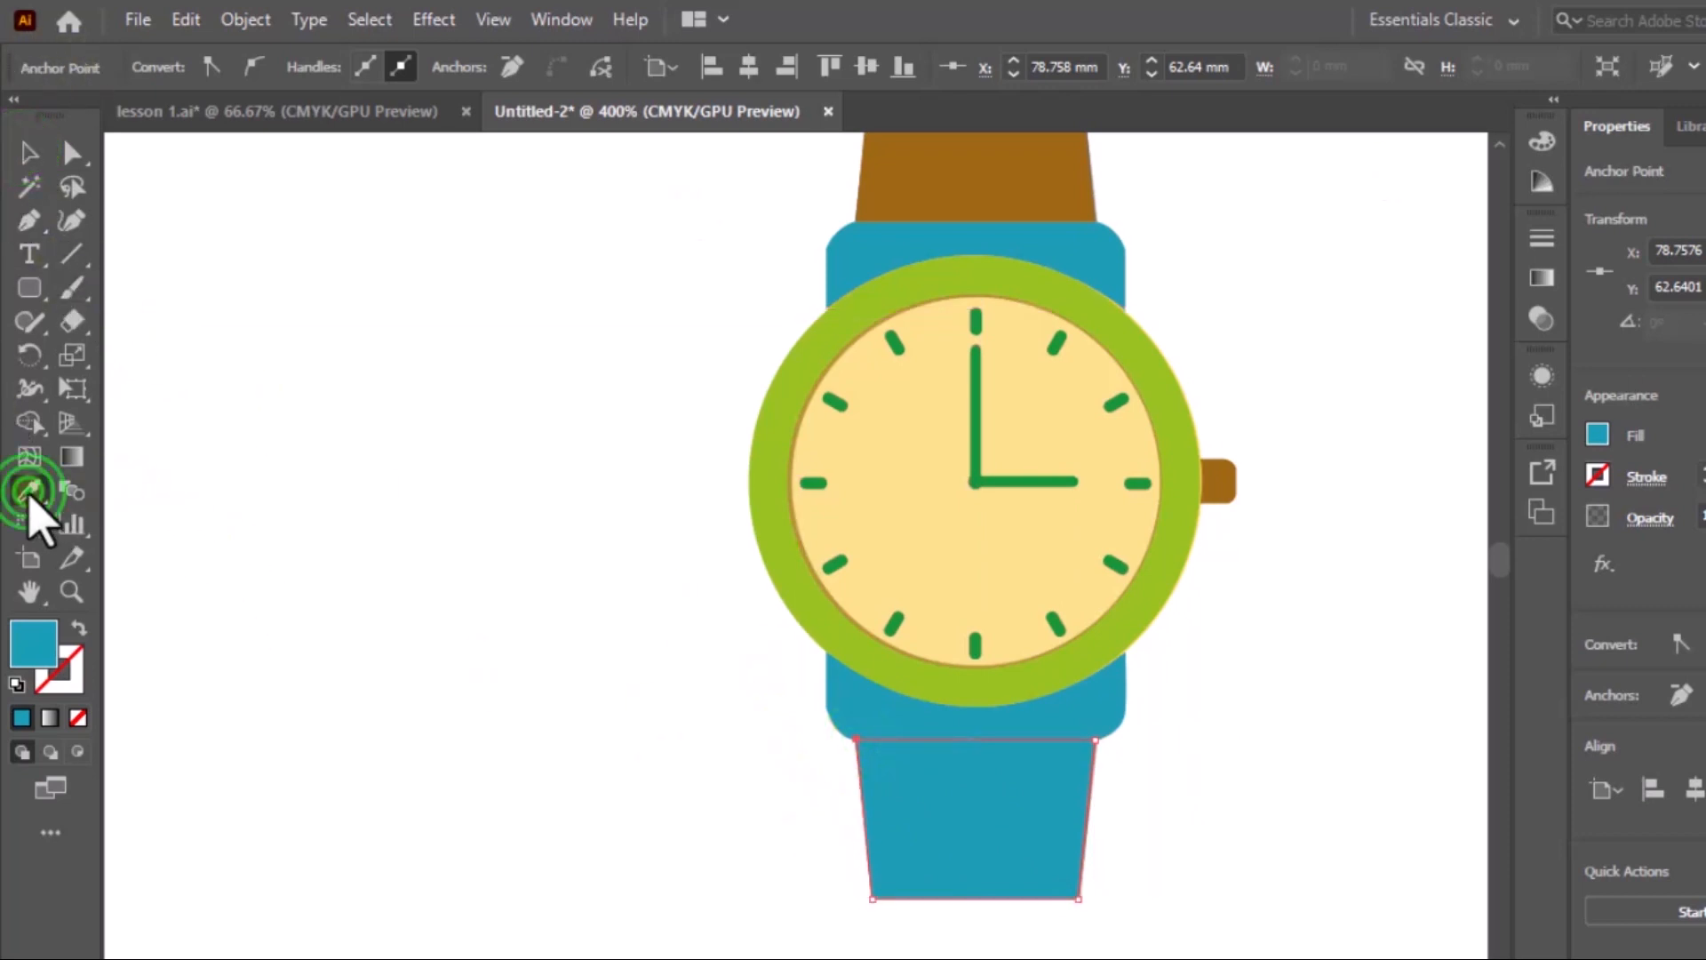
{"action": "left_click", "coordinate": [1037, 190]}
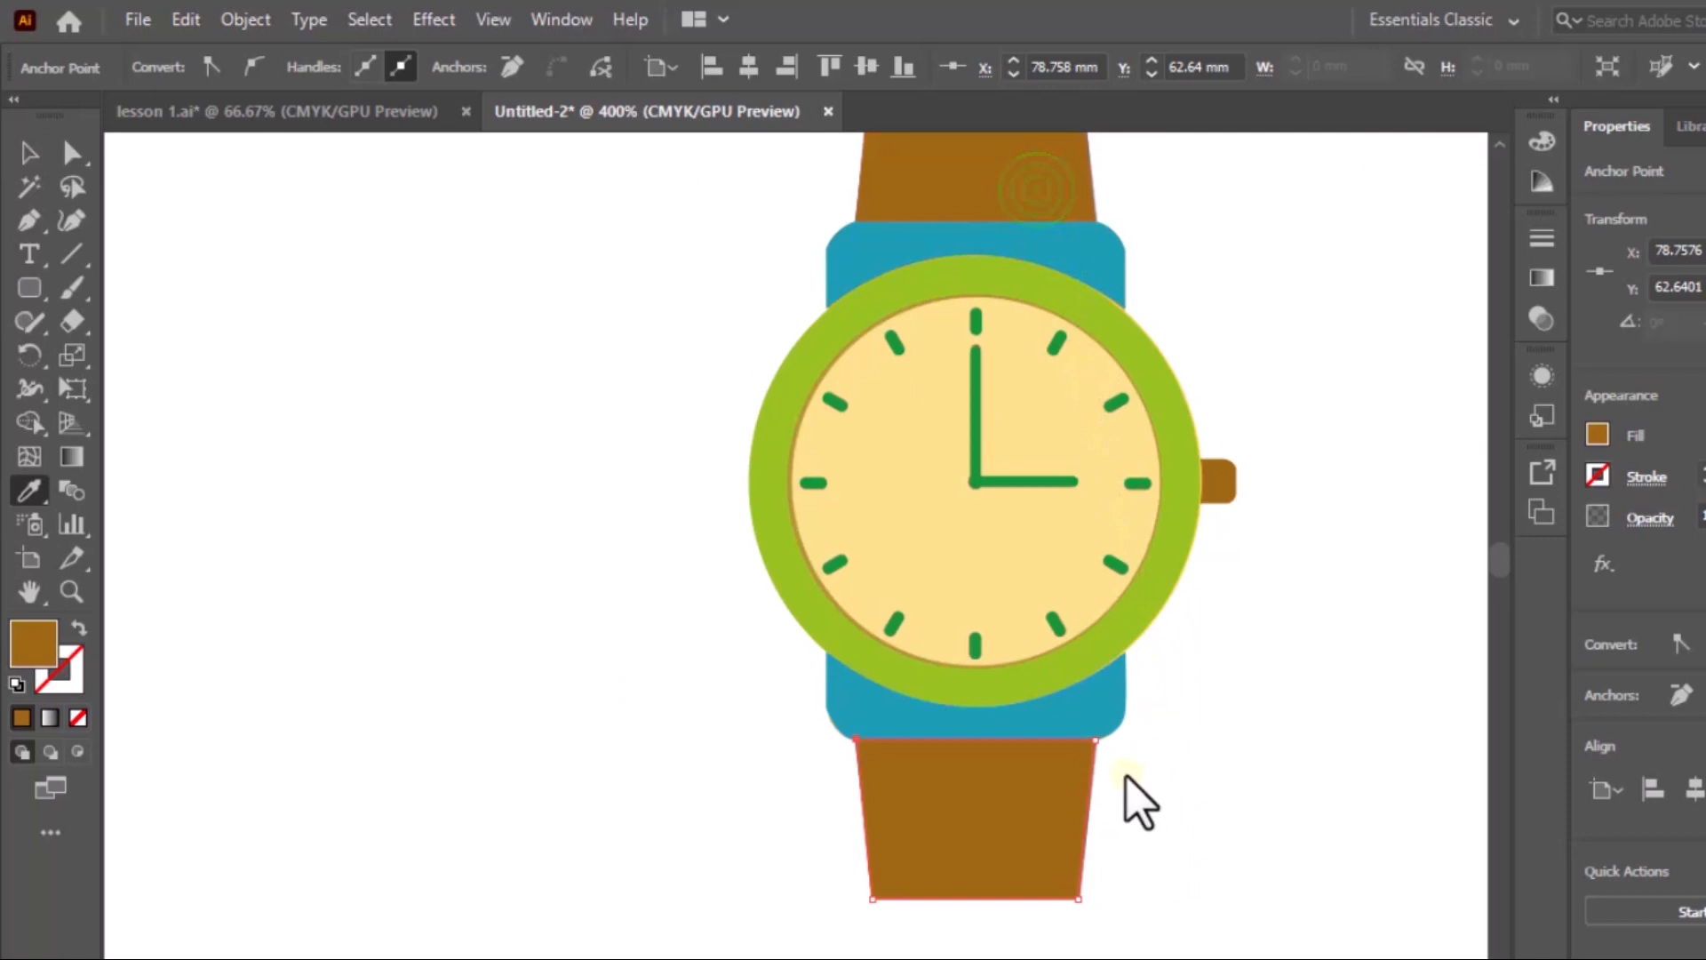
{"action": "left_click", "coordinate": [30, 153]}
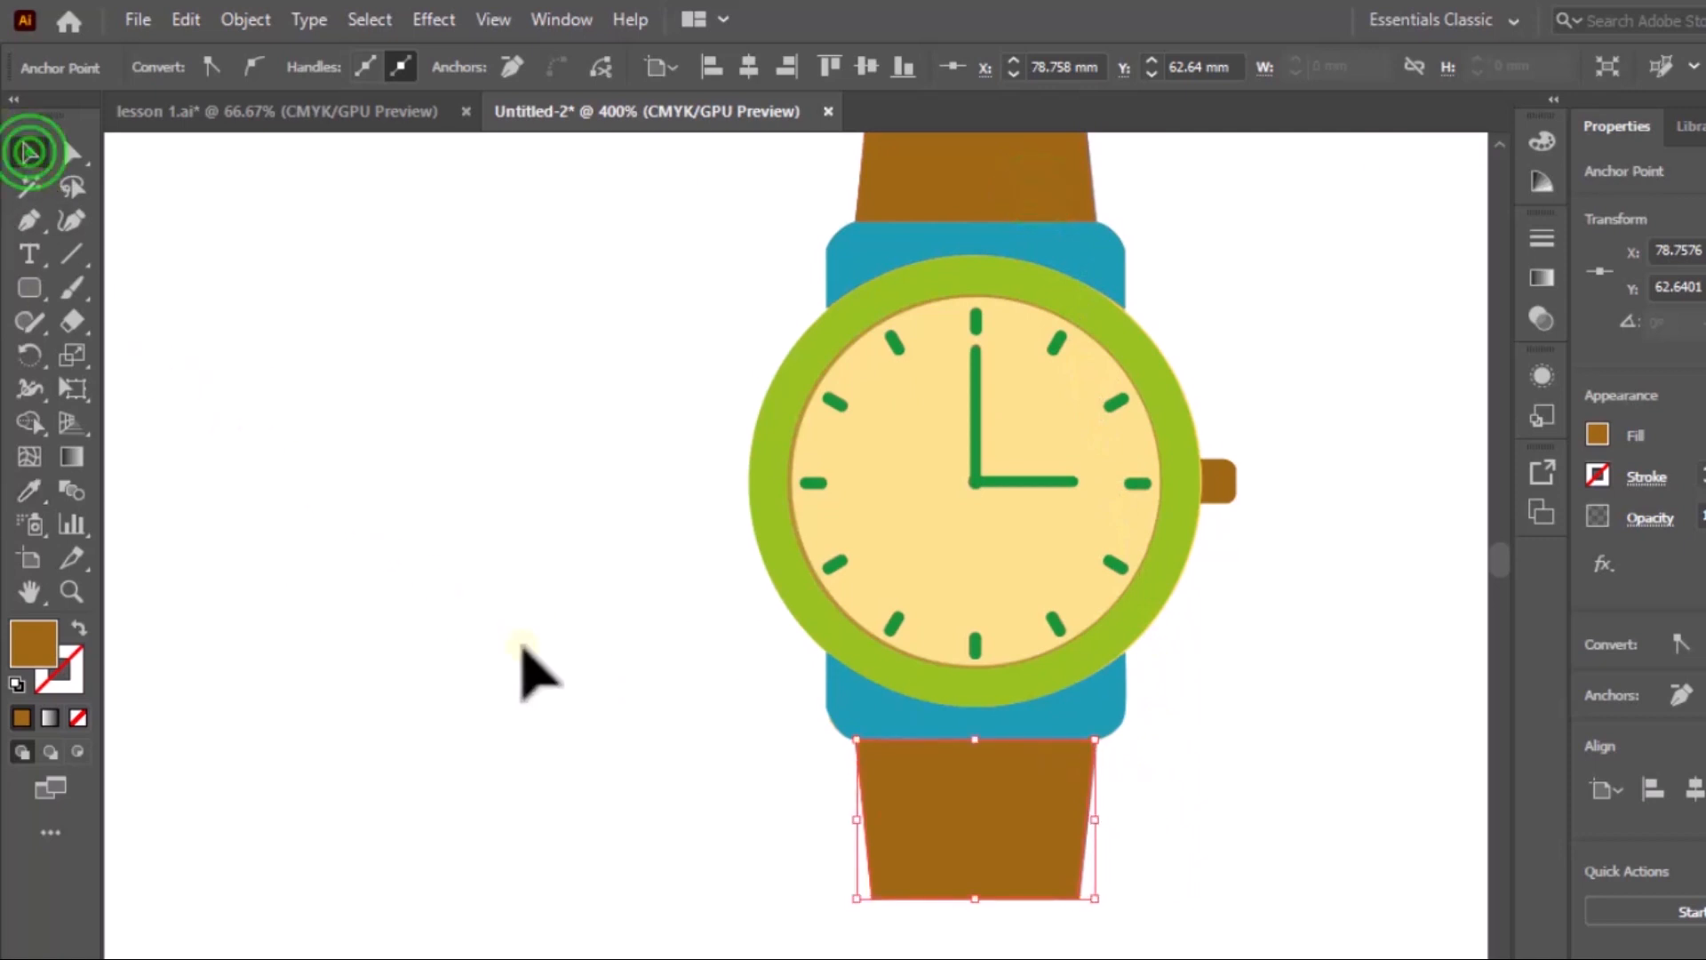
{"action": "left_click", "coordinate": [533, 654]}
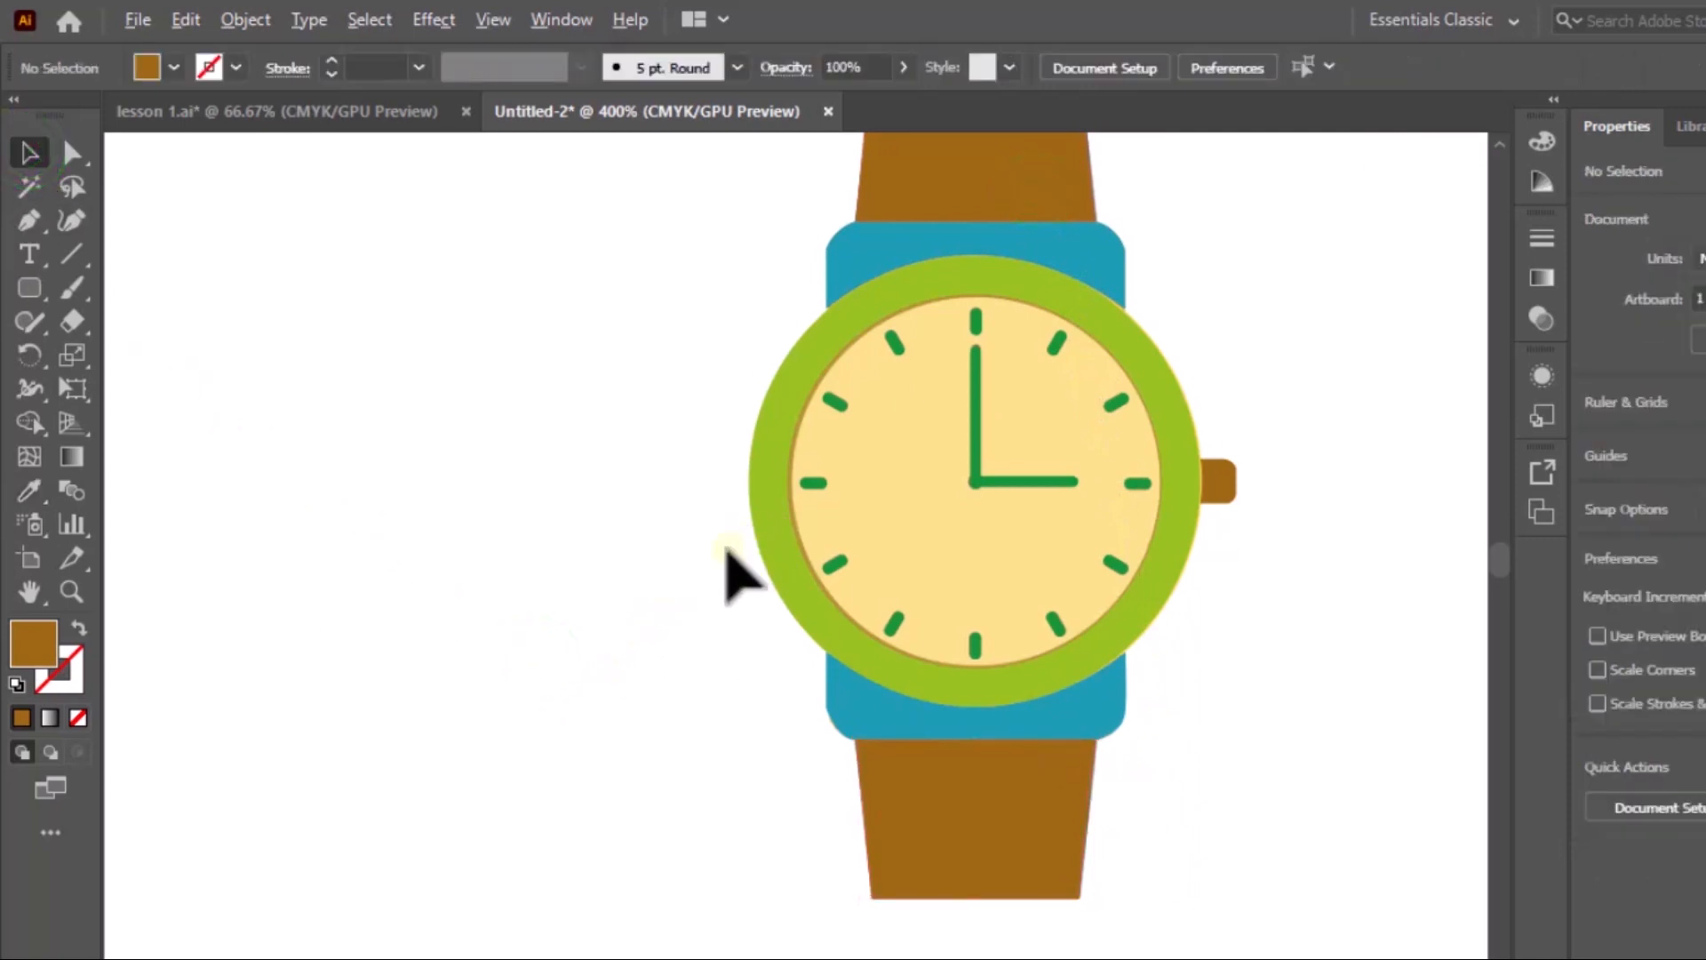
Step: Select all the traced watch pieces, group them into one object, and clear the selection
{"action": "scroll", "coordinate": [727, 553], "scroll_direction": "down", "scroll_amount": 2}
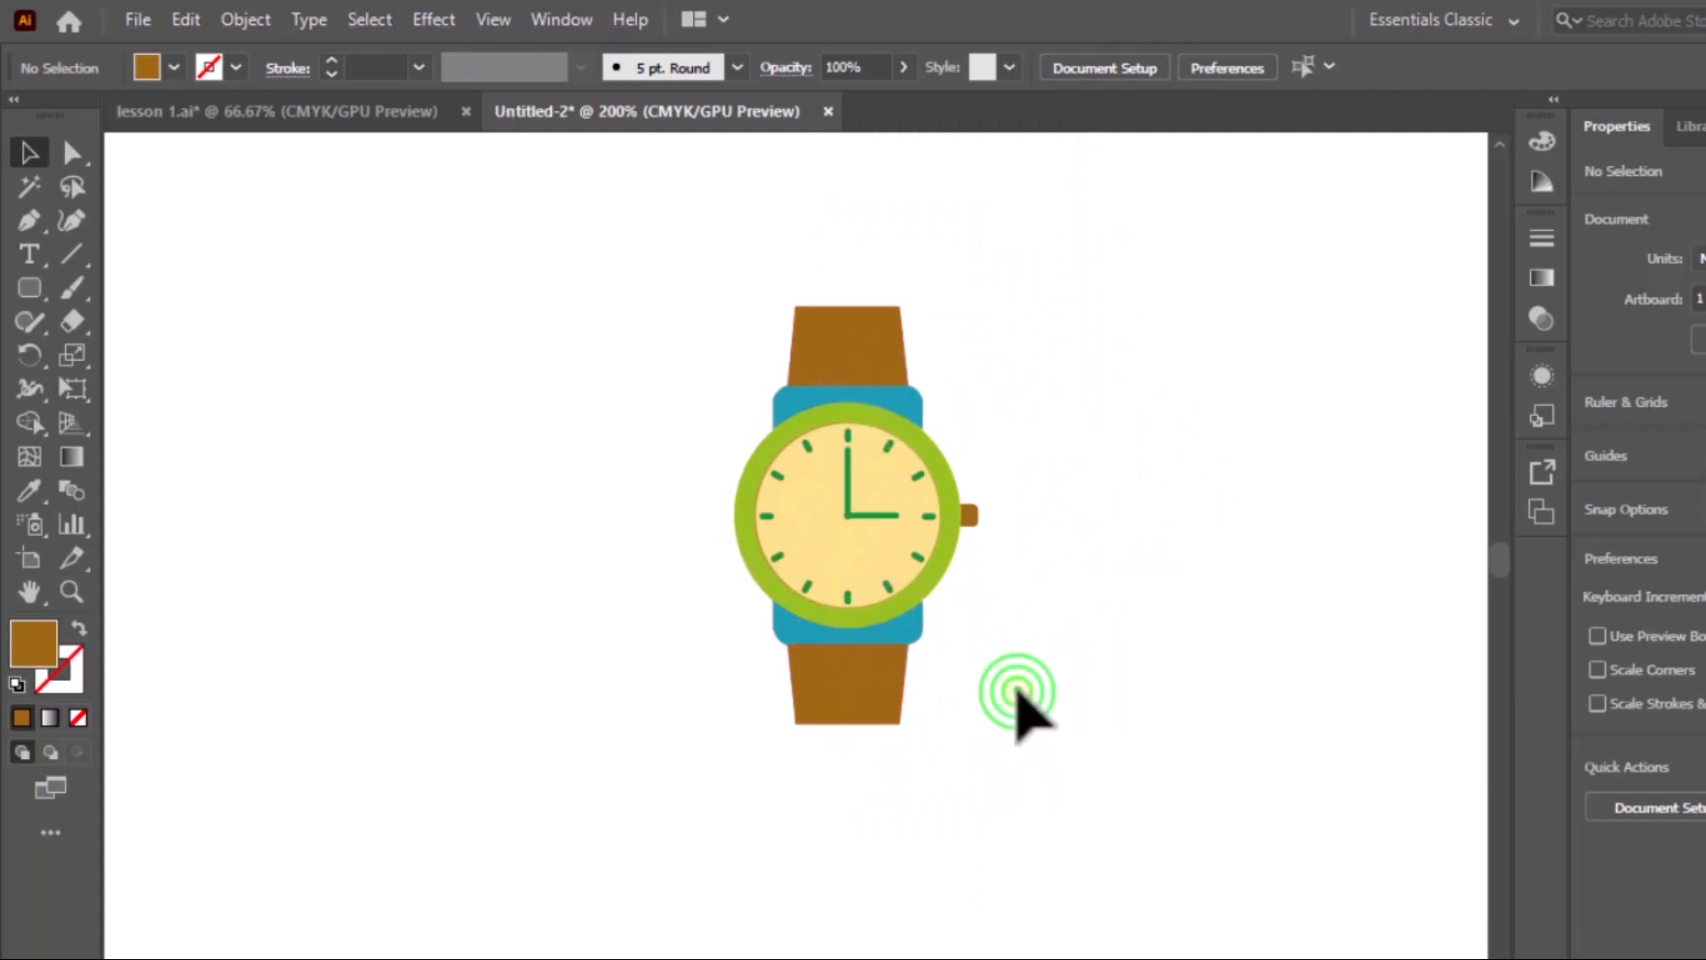
{"action": "left_click_drag", "start_coordinate": [758, 241], "coordinate": [965, 828]}
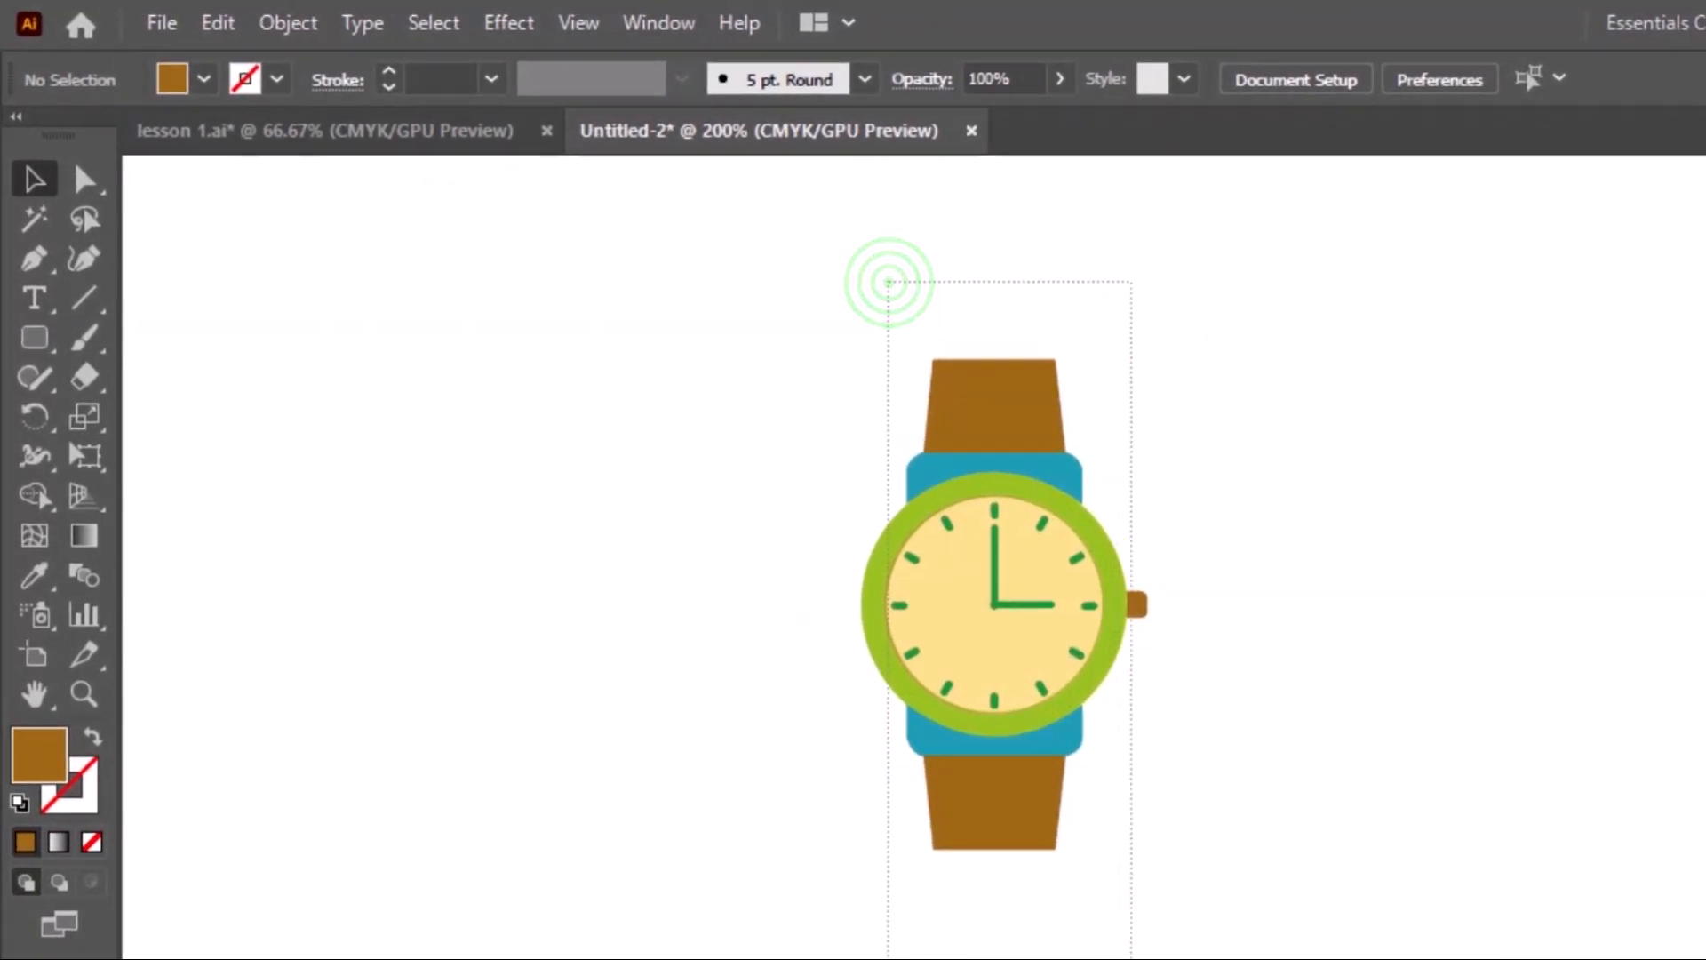
{"action": "left_click_drag", "start_coordinate": [1131, 959], "coordinate": [1131, 959]}
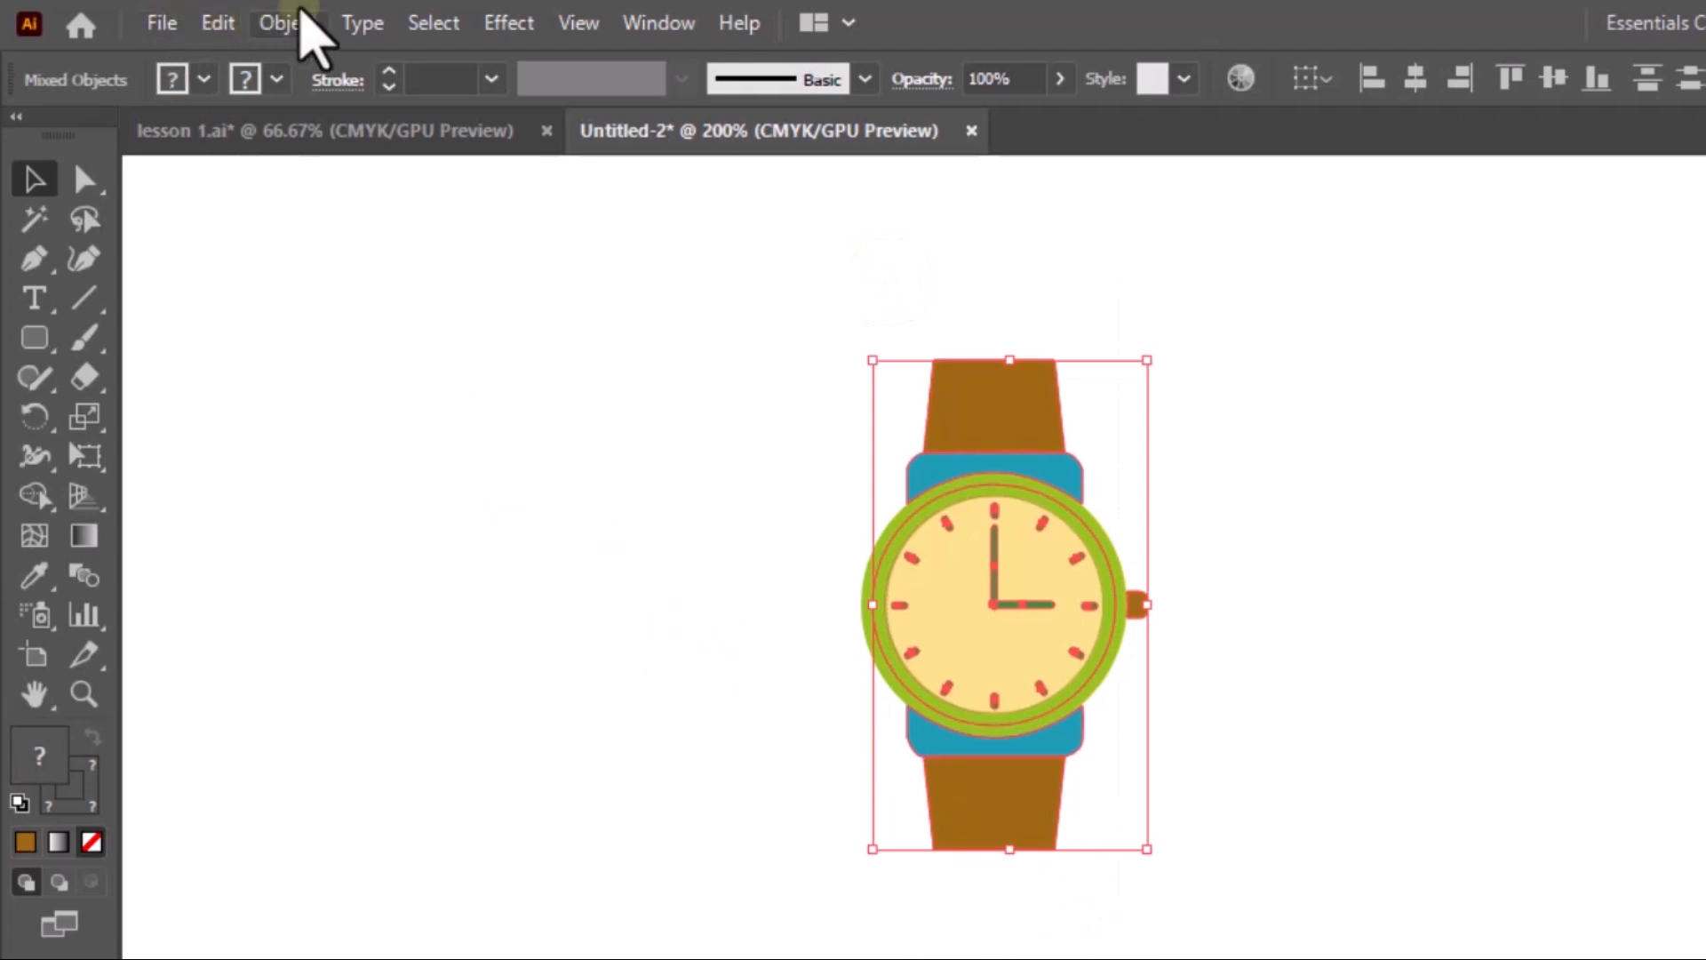
{"action": "left_click", "coordinate": [288, 22]}
{"action": "left_click", "coordinate": [433, 174]}
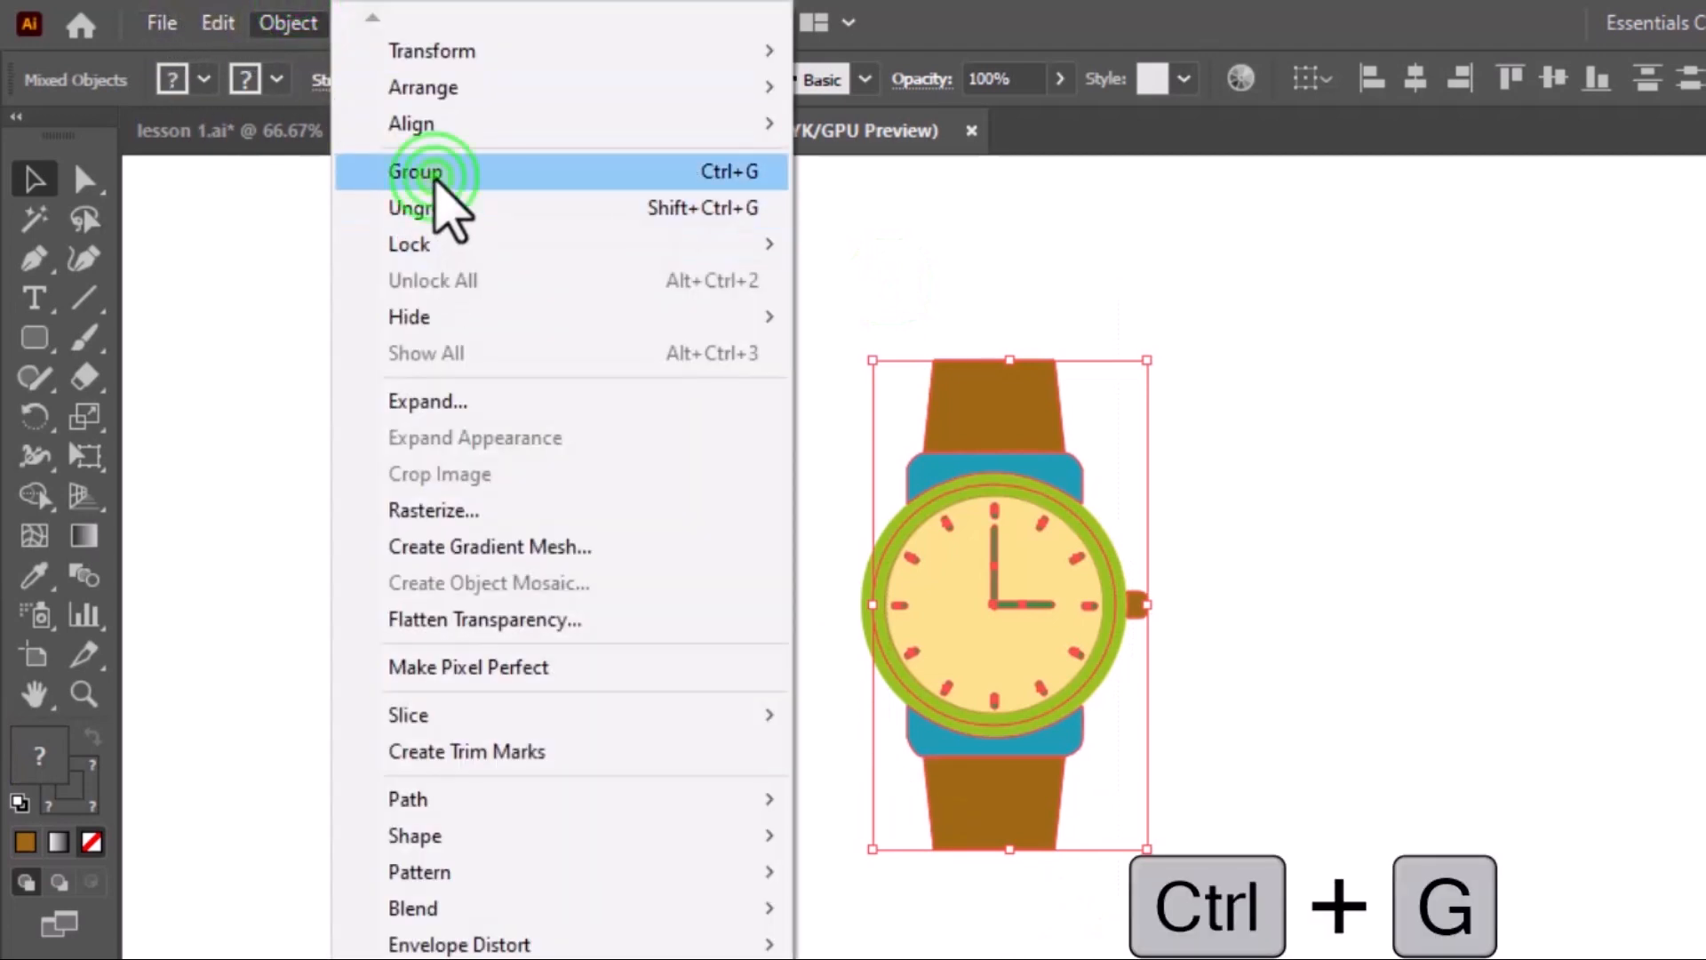
{"action": "left_click", "coordinate": [562, 562]}
Step: Move the grouped watch off the reference image to the empty space on its right, and deselect it
{"action": "left_click_drag", "start_coordinate": [823, 365], "coordinate": [1267, 920]}
{"action": "left_click_drag", "start_coordinate": [988, 603], "coordinate": [1351, 631]}
{"action": "left_click", "coordinate": [1033, 910]}
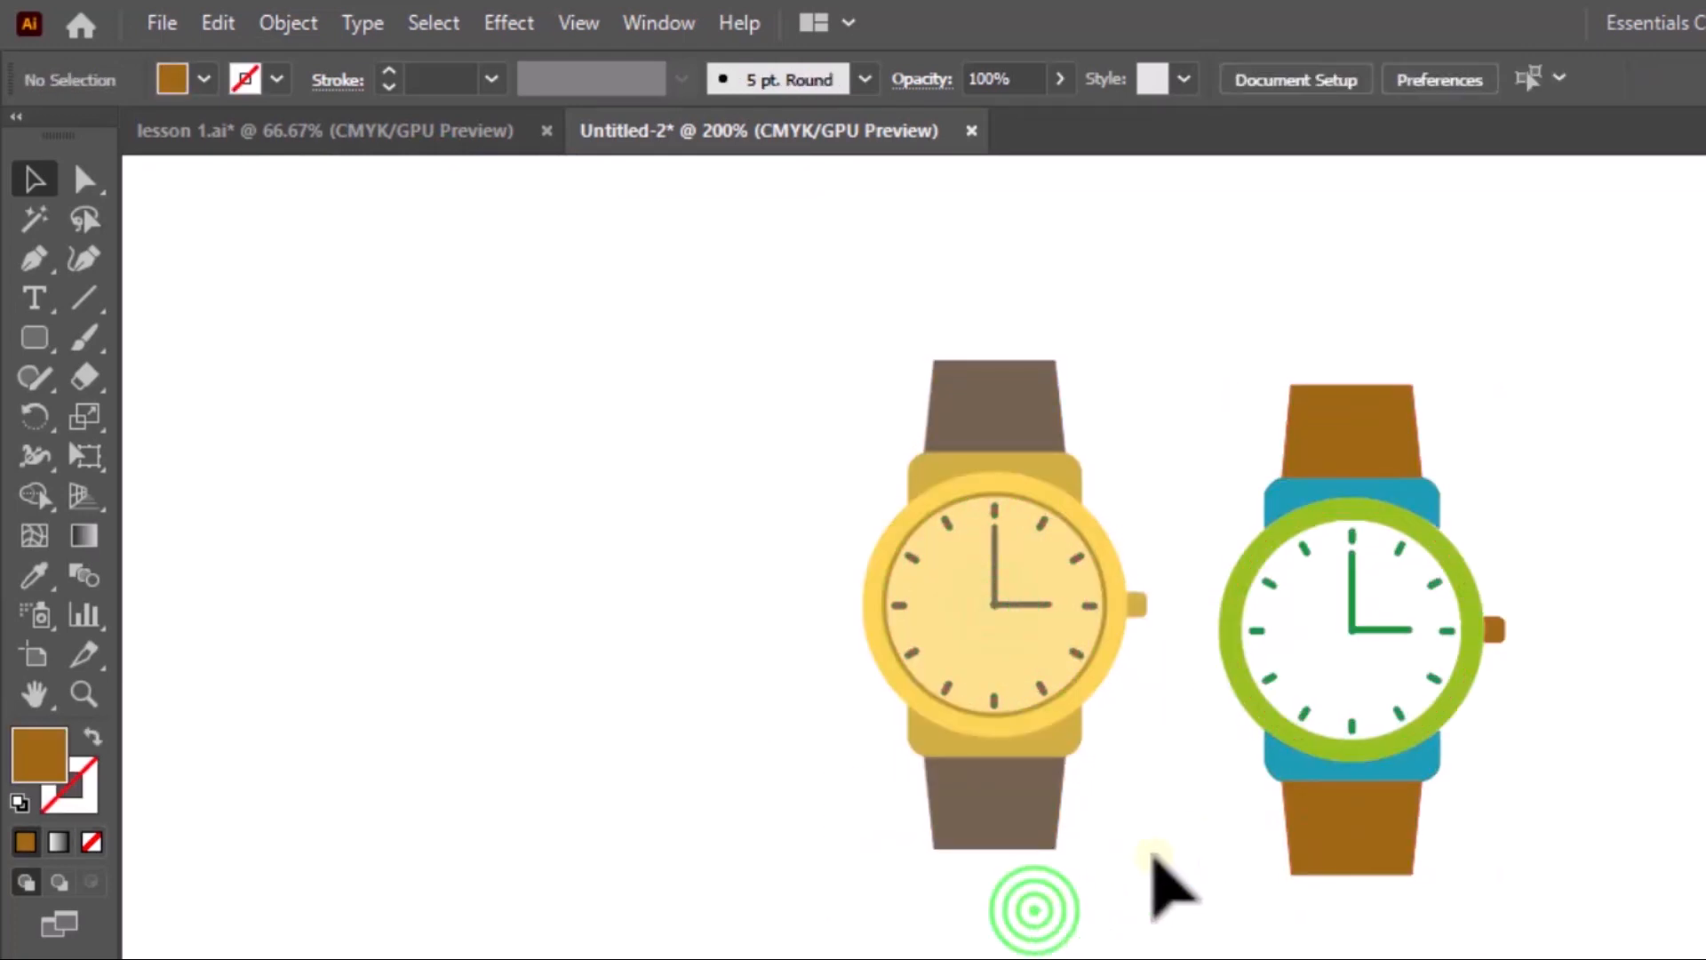